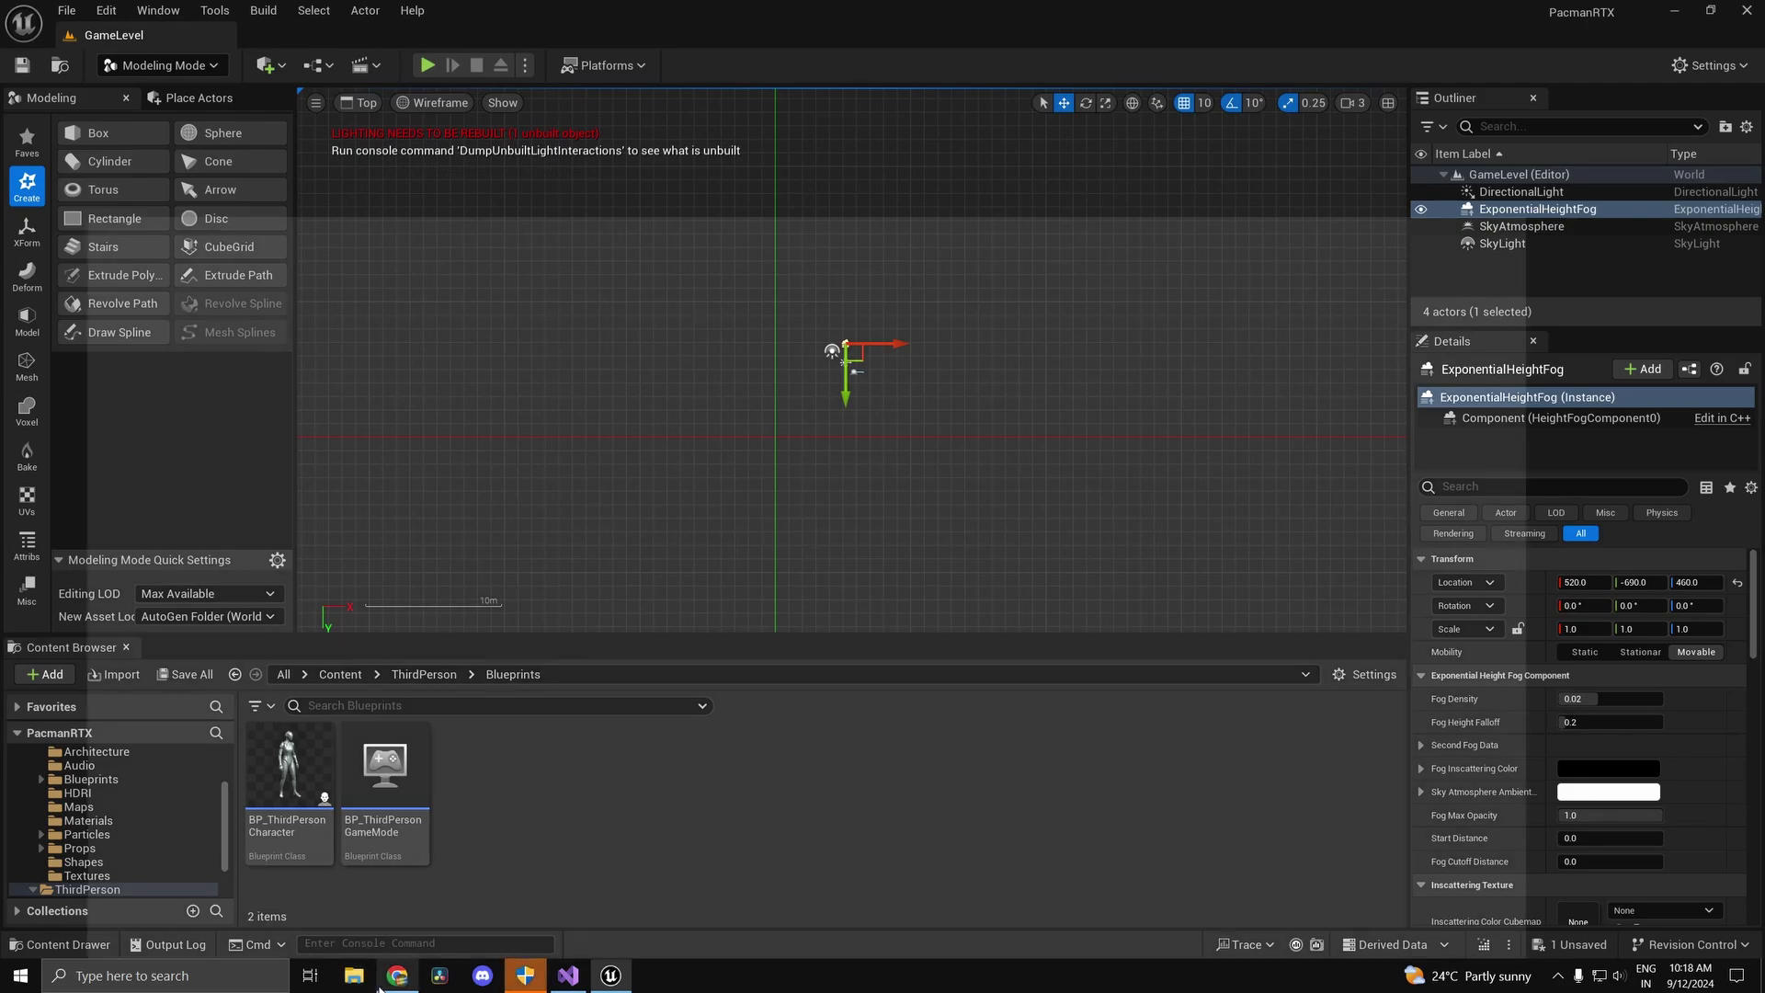
Step: Switch to Chrome and examine the Pac-Man map image results, including the size of the previewed perfectpacman.com maze
{"action": "left_click", "coordinate": [397, 975]}
{"action": "scroll", "coordinate": [529, 512], "scroll_direction": "up", "scroll_amount": 5}
{"action": "scroll", "coordinate": [584, 343], "scroll_direction": "down", "scroll_amount": 6}
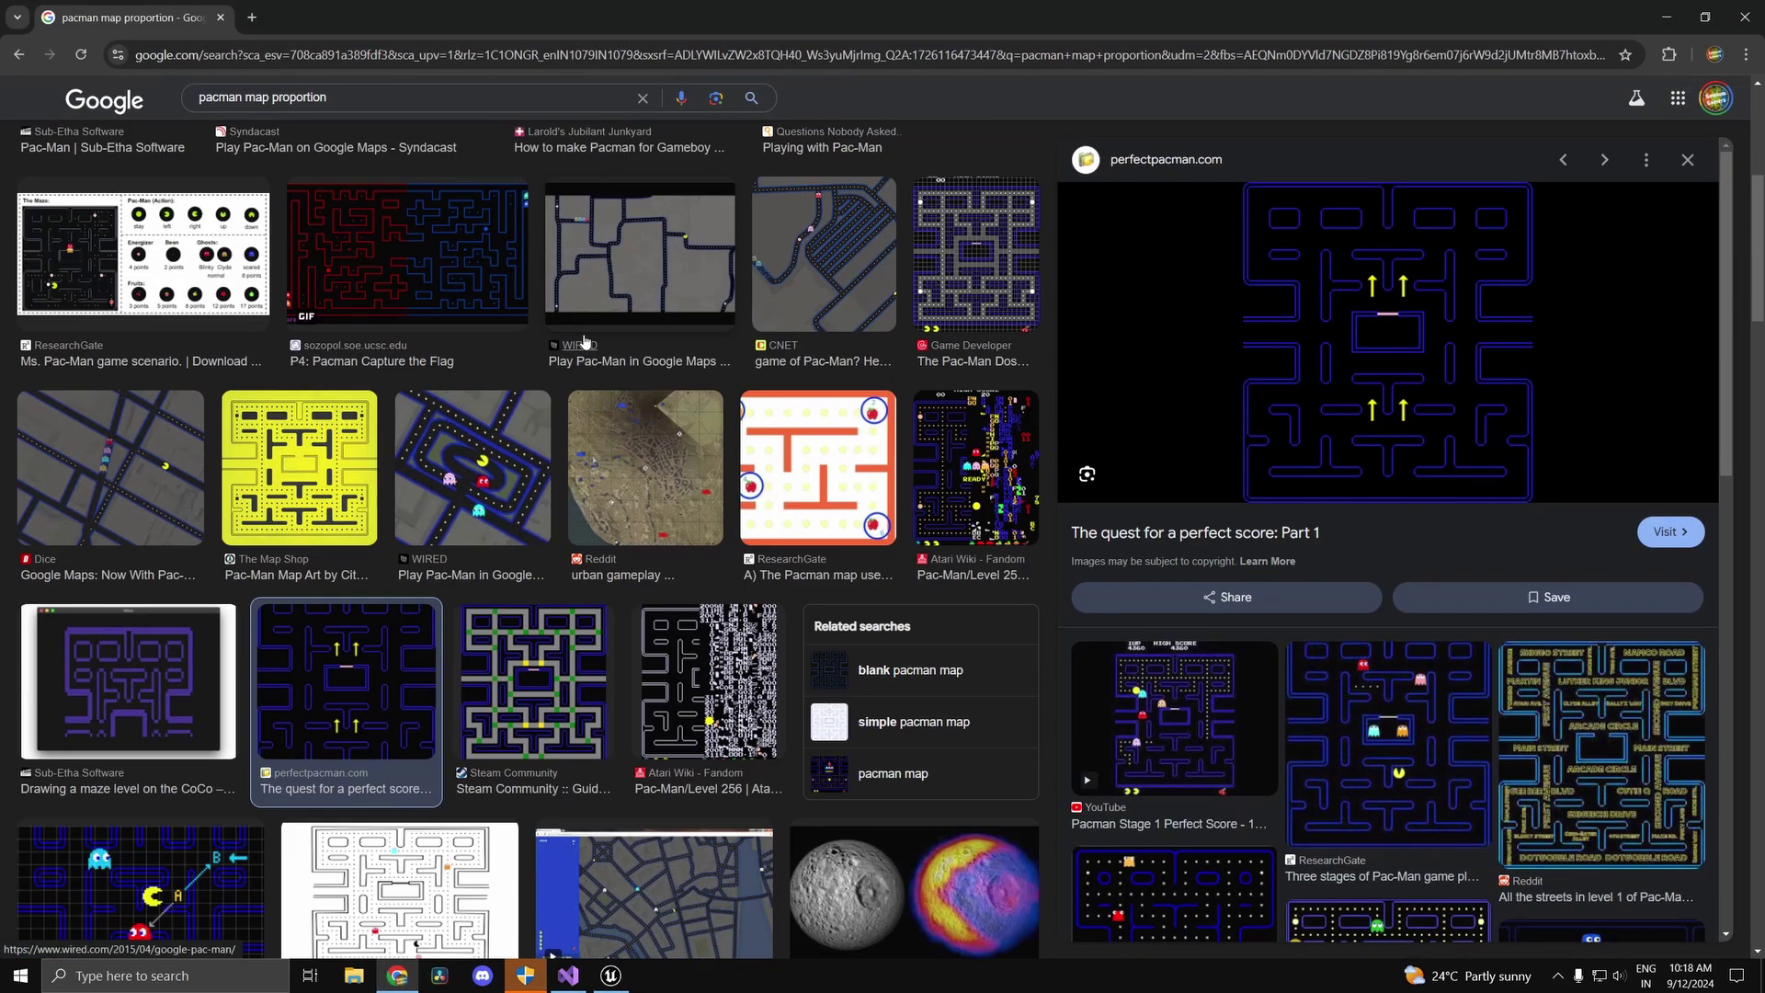
{"action": "scroll", "coordinate": [584, 343], "scroll_direction": "down", "scroll_amount": 3}
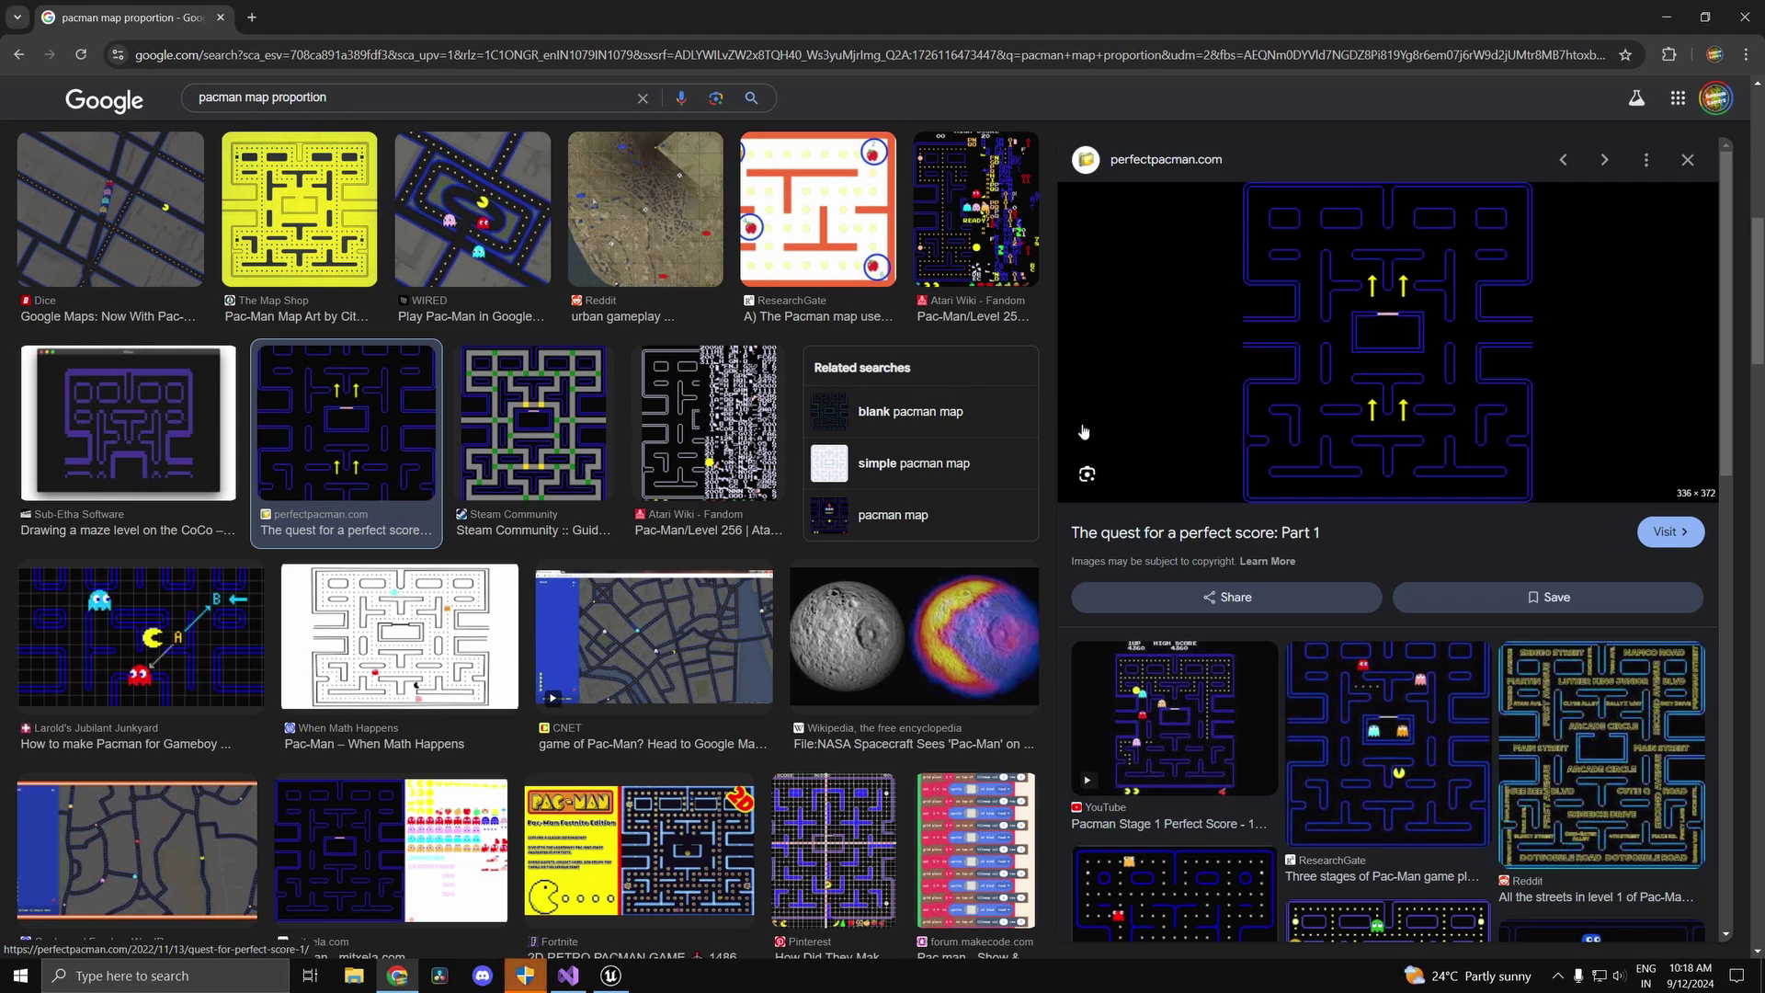
{"action": "right_click", "coordinate": [1386, 342]}
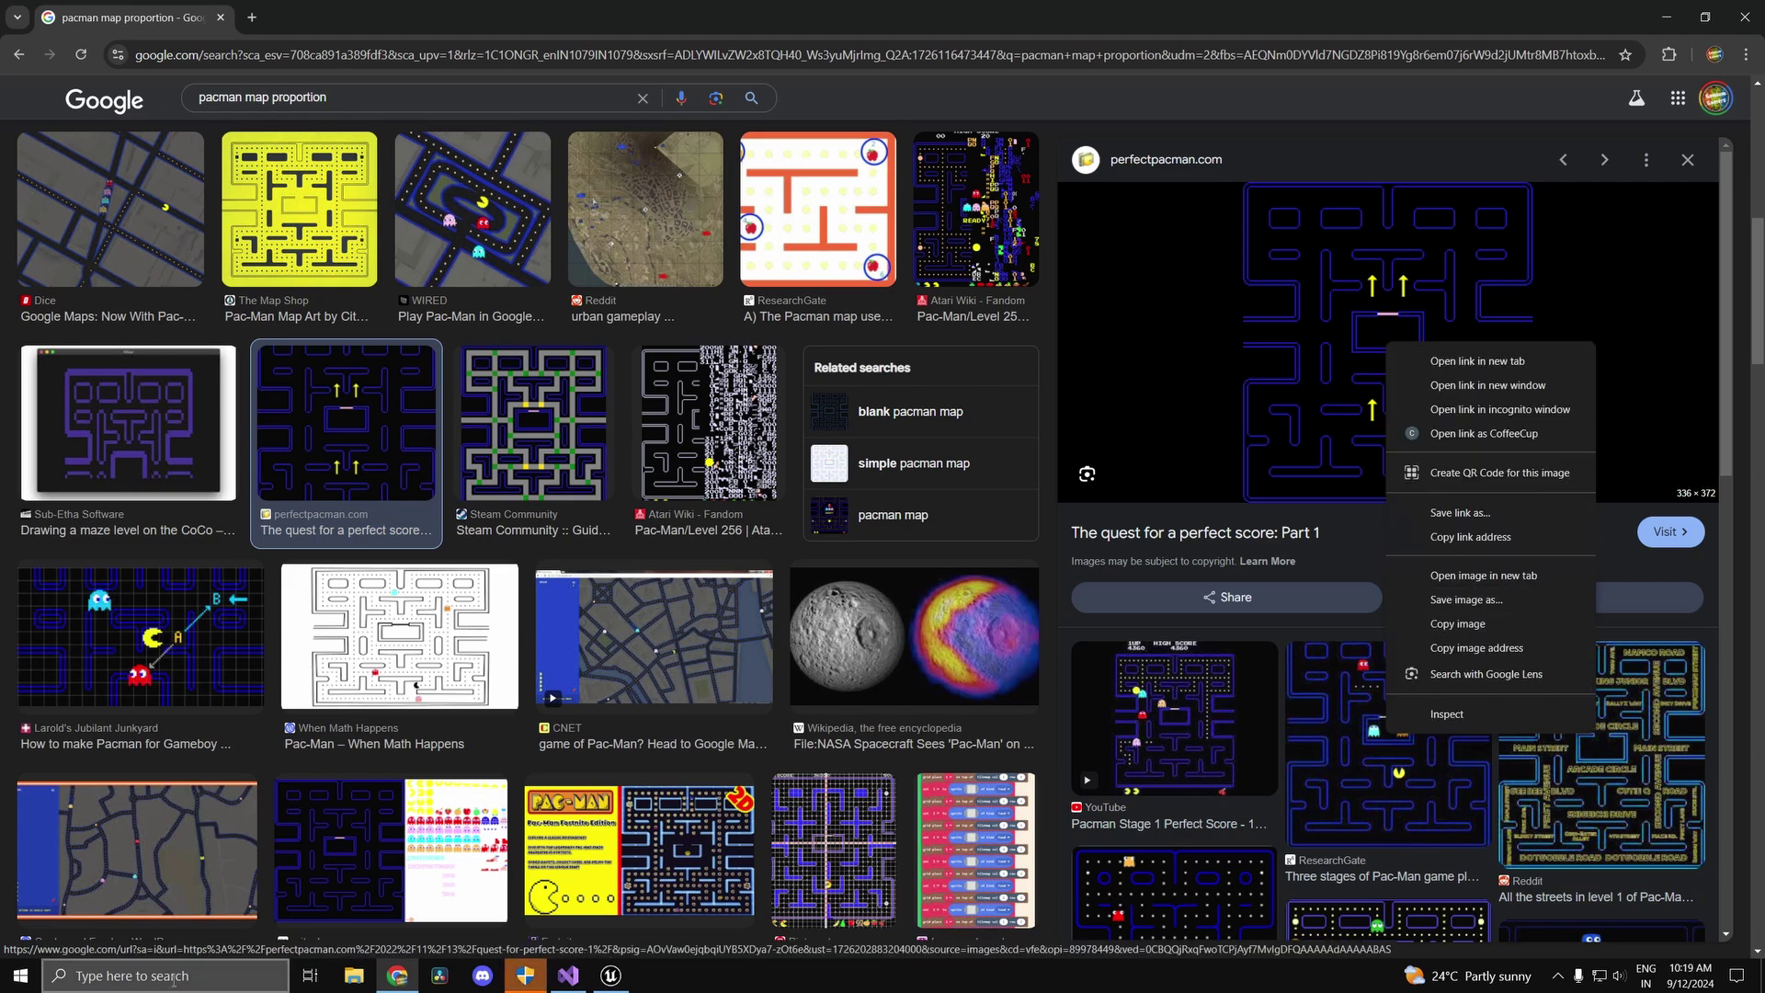
Step: Open Calculator and divide 31 by 28 to get the maze's tile proportion
{"action": "key", "text": "super"}
{"action": "type", "text": "cla"}
{"action": "key", "text": "Return"}
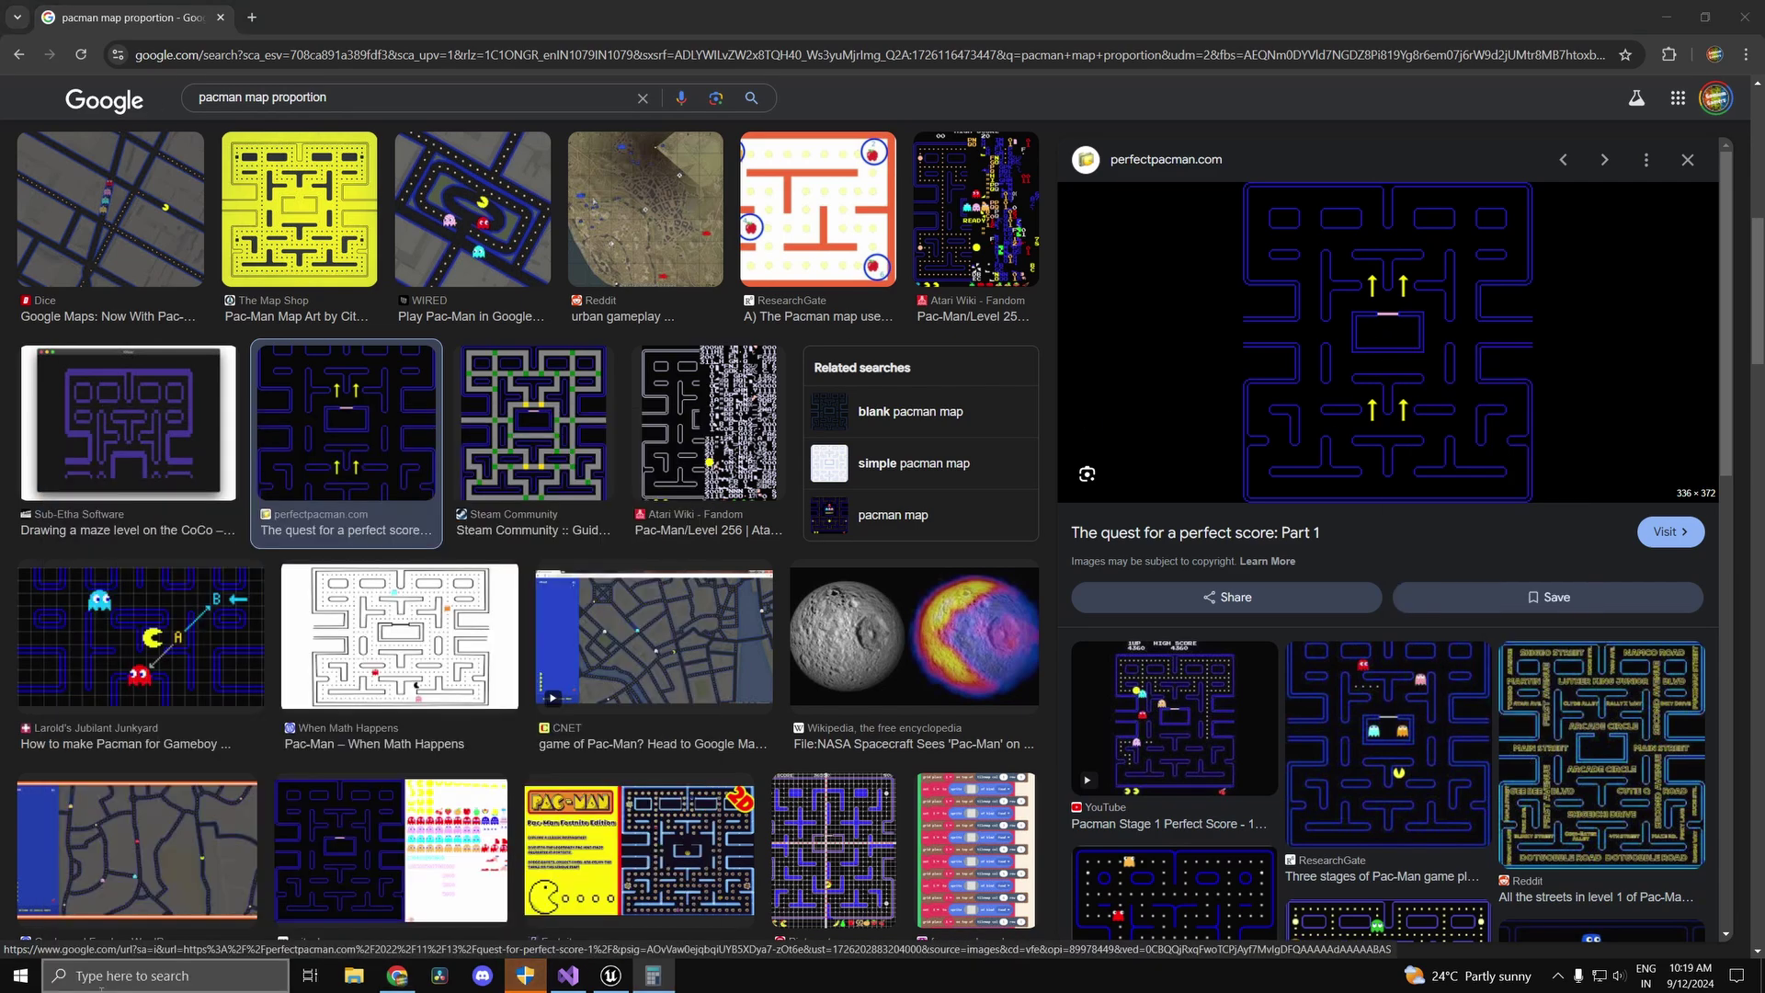
{"action": "type", "text": "31/28"}
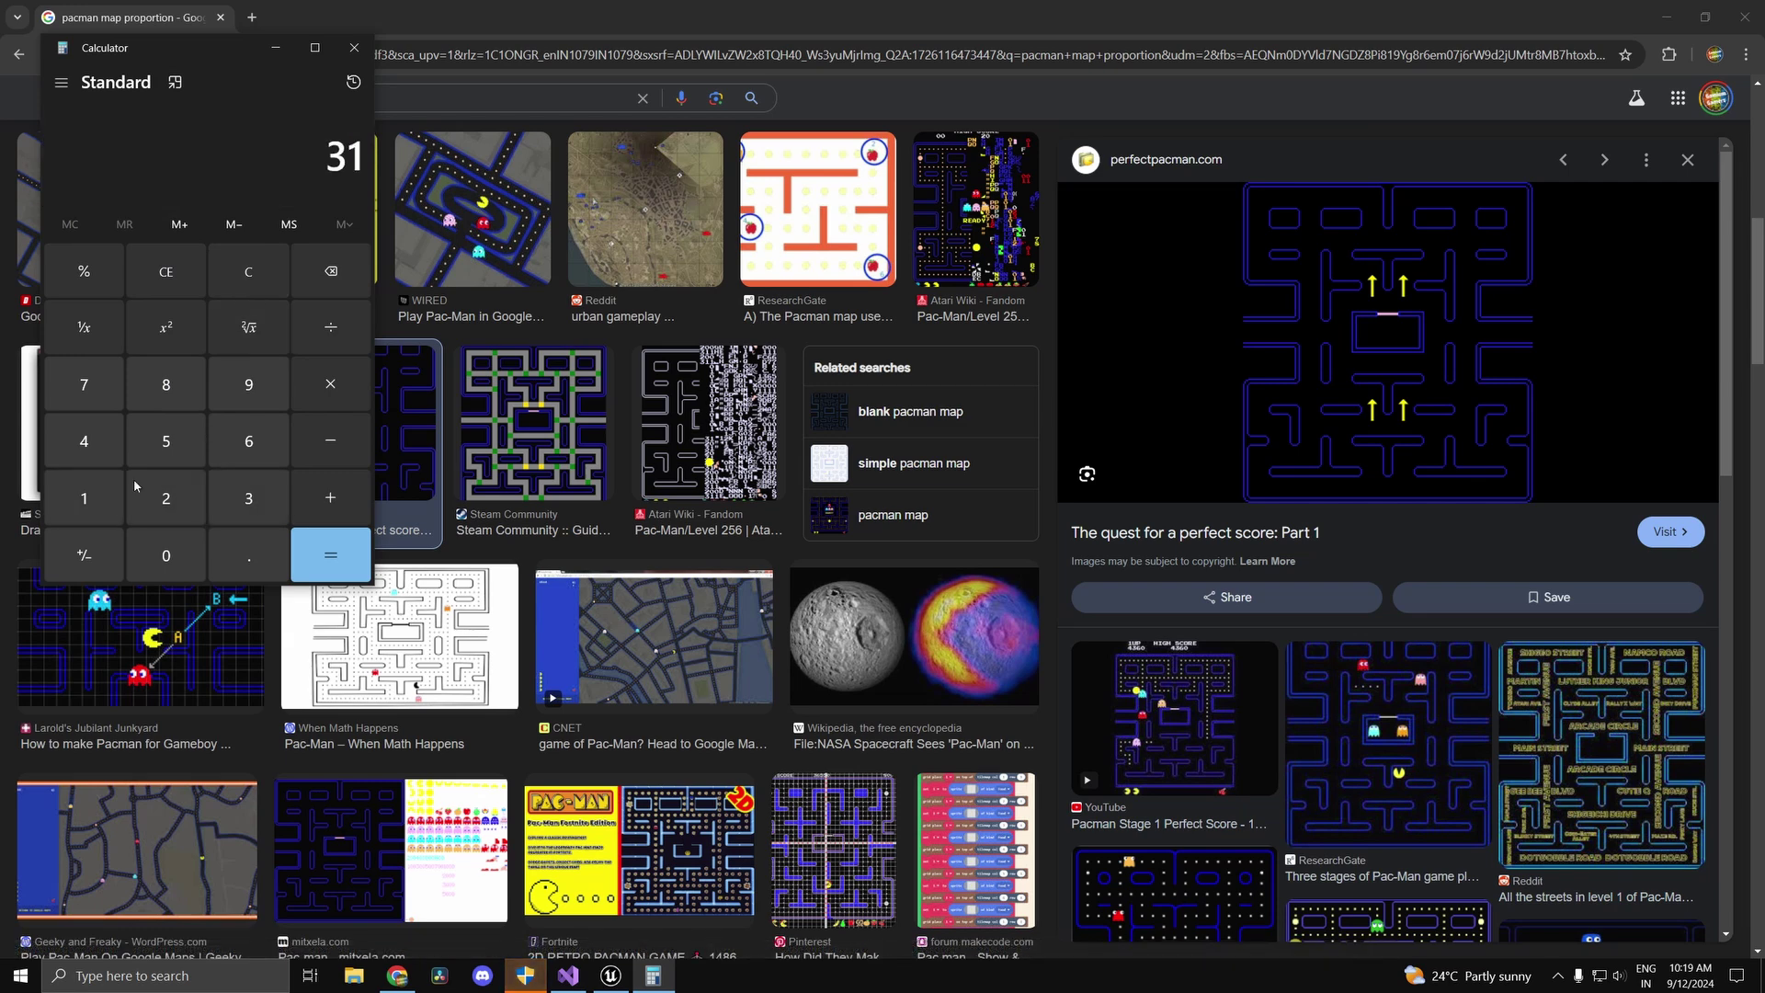
{"action": "key", "text": "Return"}
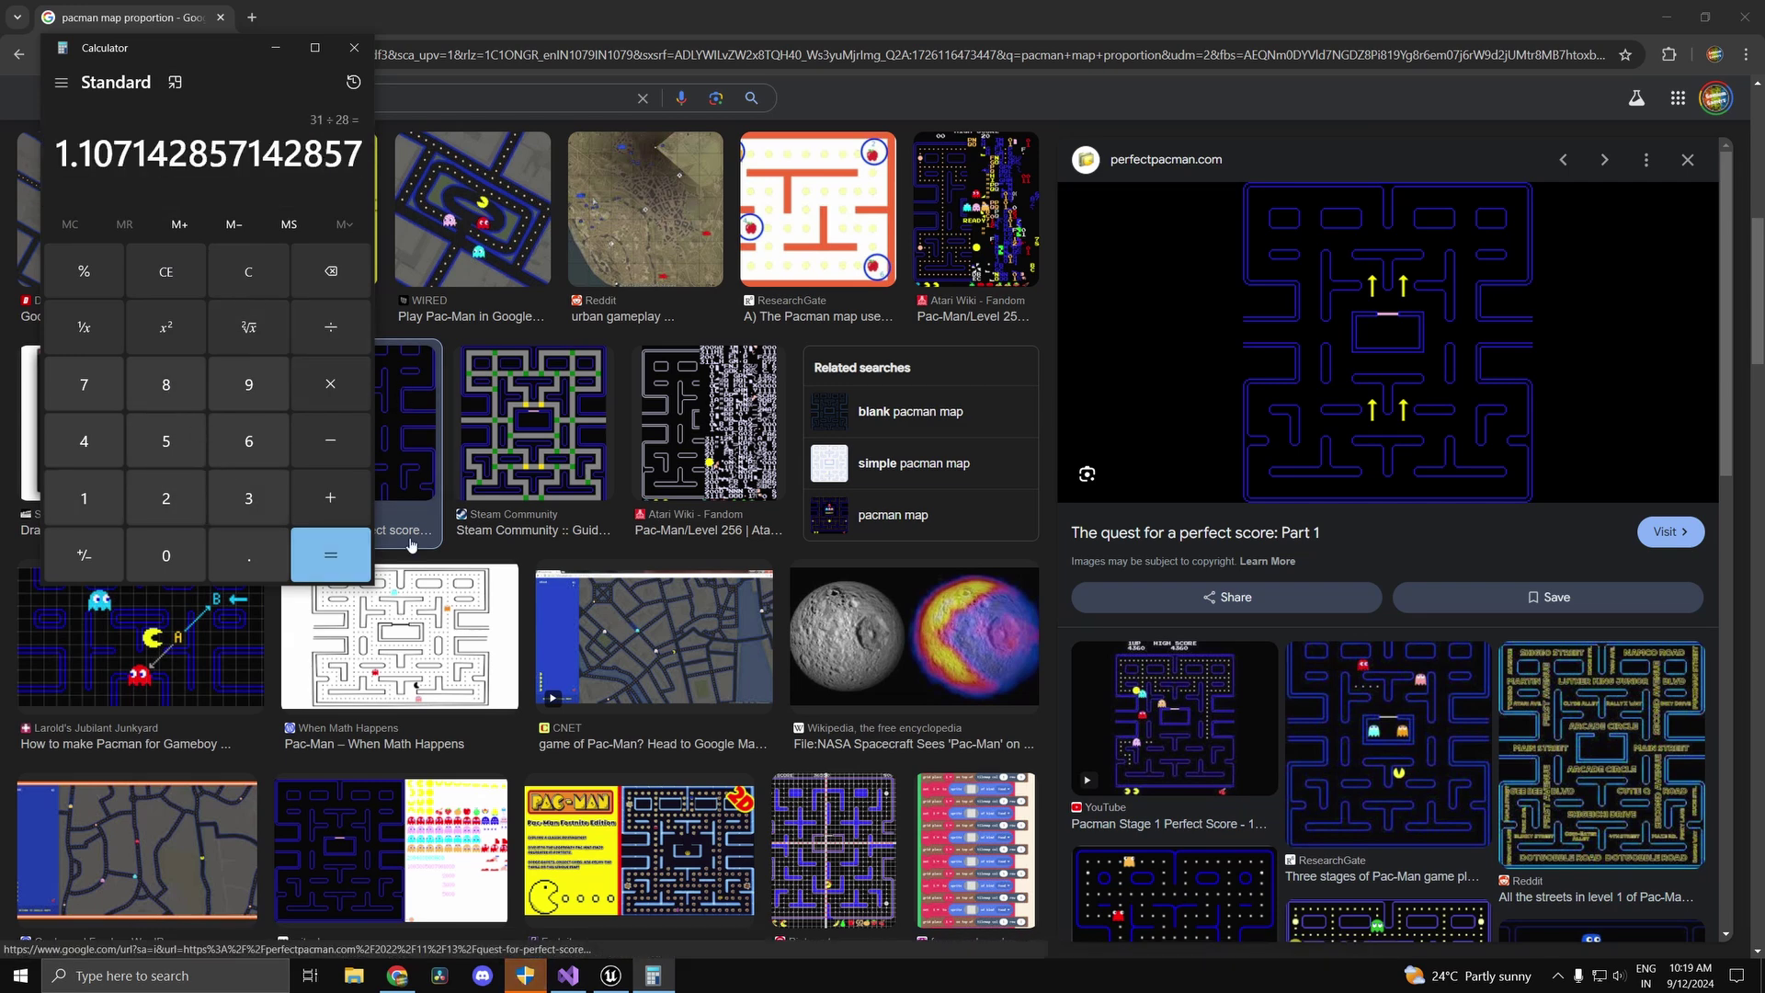
Step: Divide the preview image's height of 372 by its width of 336, and close Calculator
{"action": "left_click", "coordinate": [315, 265]}
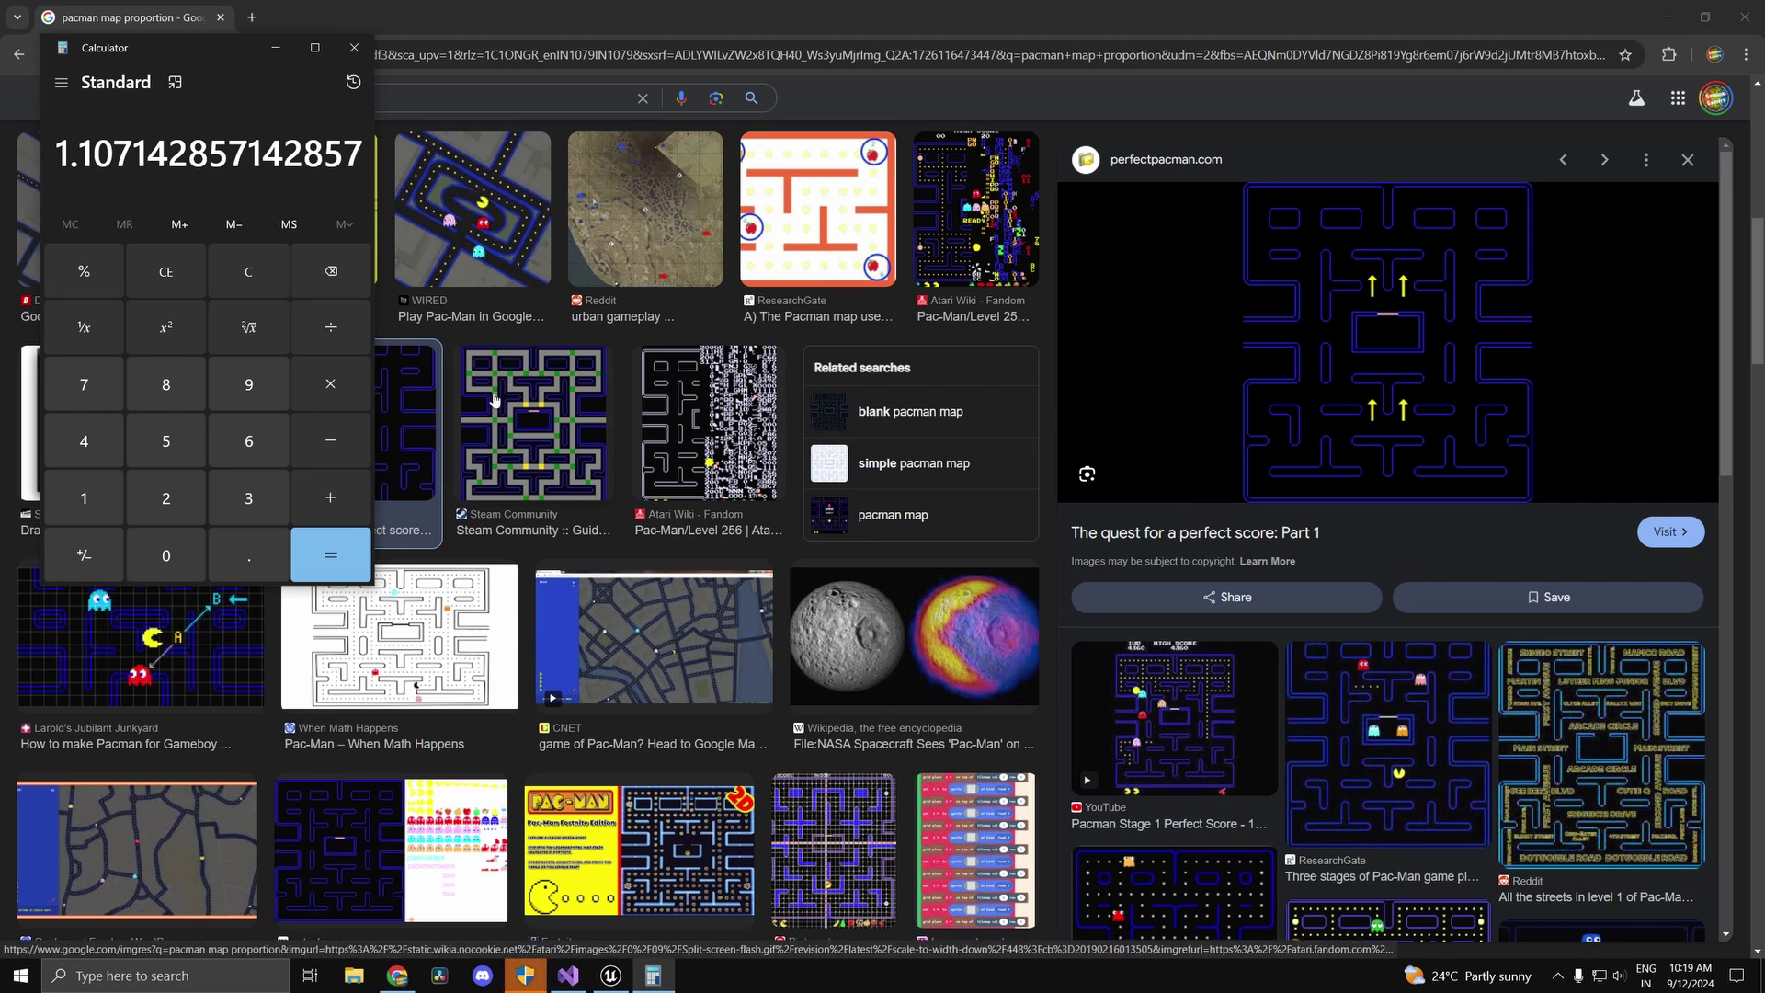
{"action": "left_click", "coordinate": [248, 497]}
{"action": "left_click", "coordinate": [84, 384]}
{"action": "left_click", "coordinate": [166, 497]}
{"action": "left_click", "coordinate": [331, 326]}
{"action": "left_click", "coordinate": [249, 497]}
{"action": "left_click", "coordinate": [248, 497]}
{"action": "left_click", "coordinate": [248, 440]}
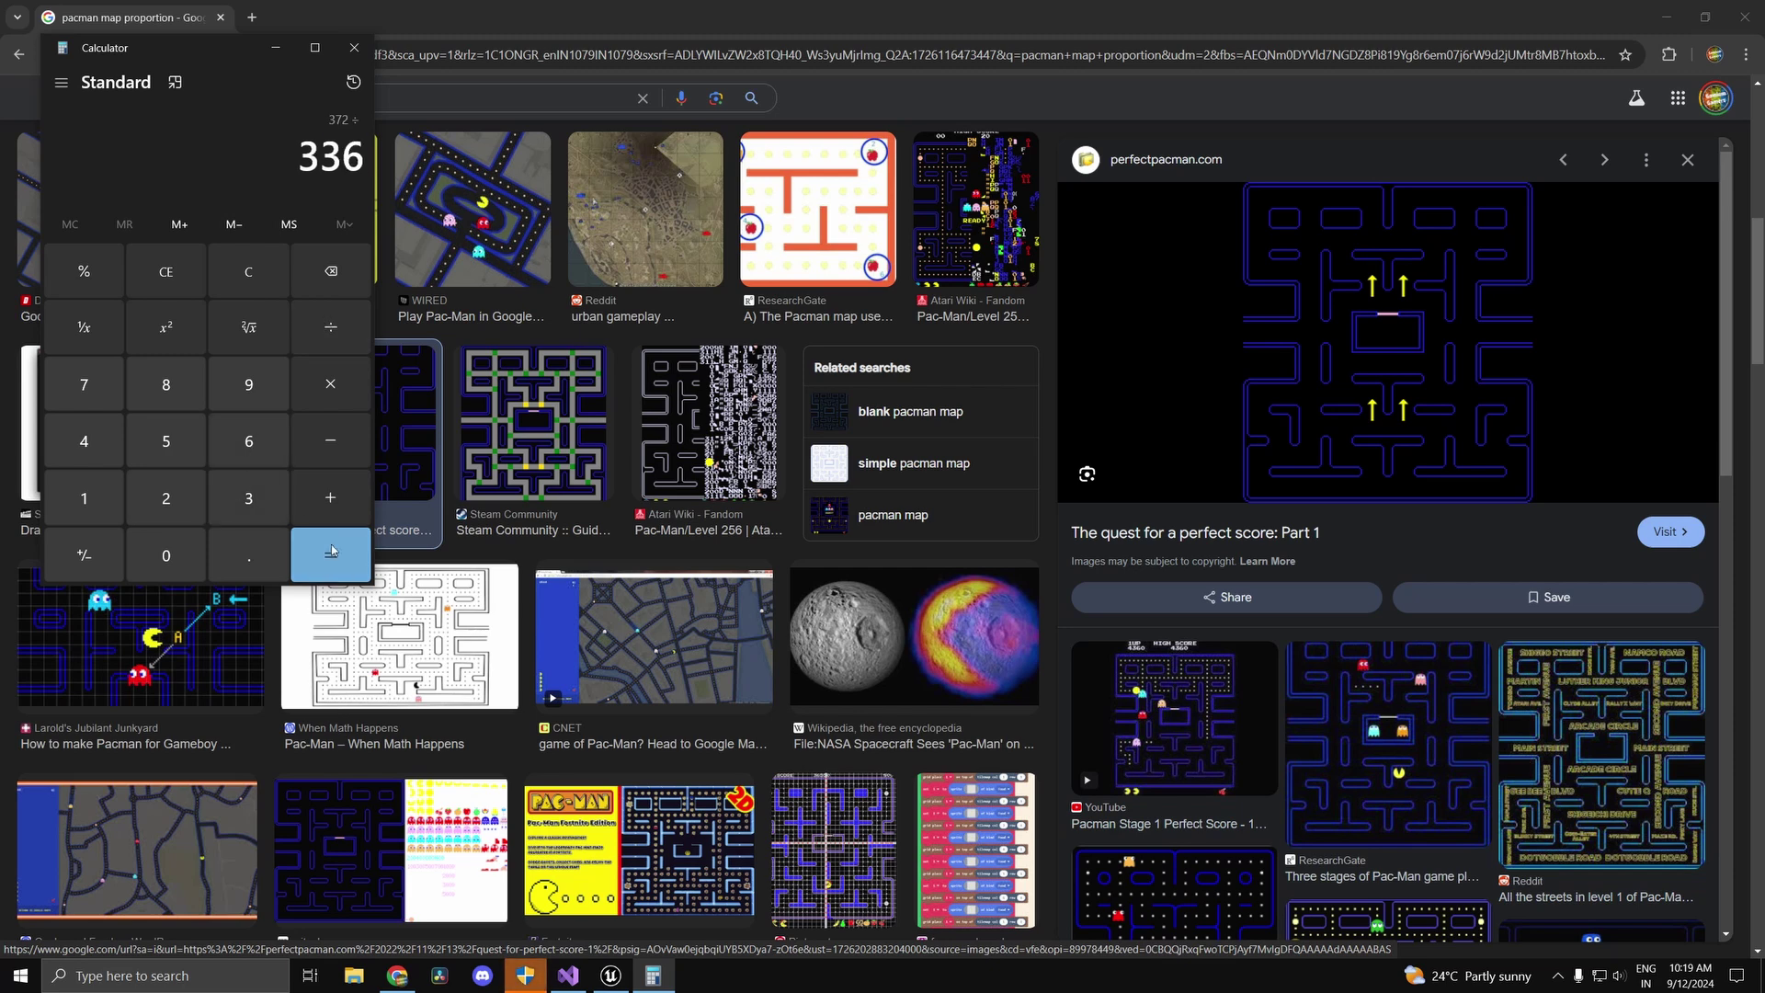
{"action": "left_click", "coordinate": [330, 554]}
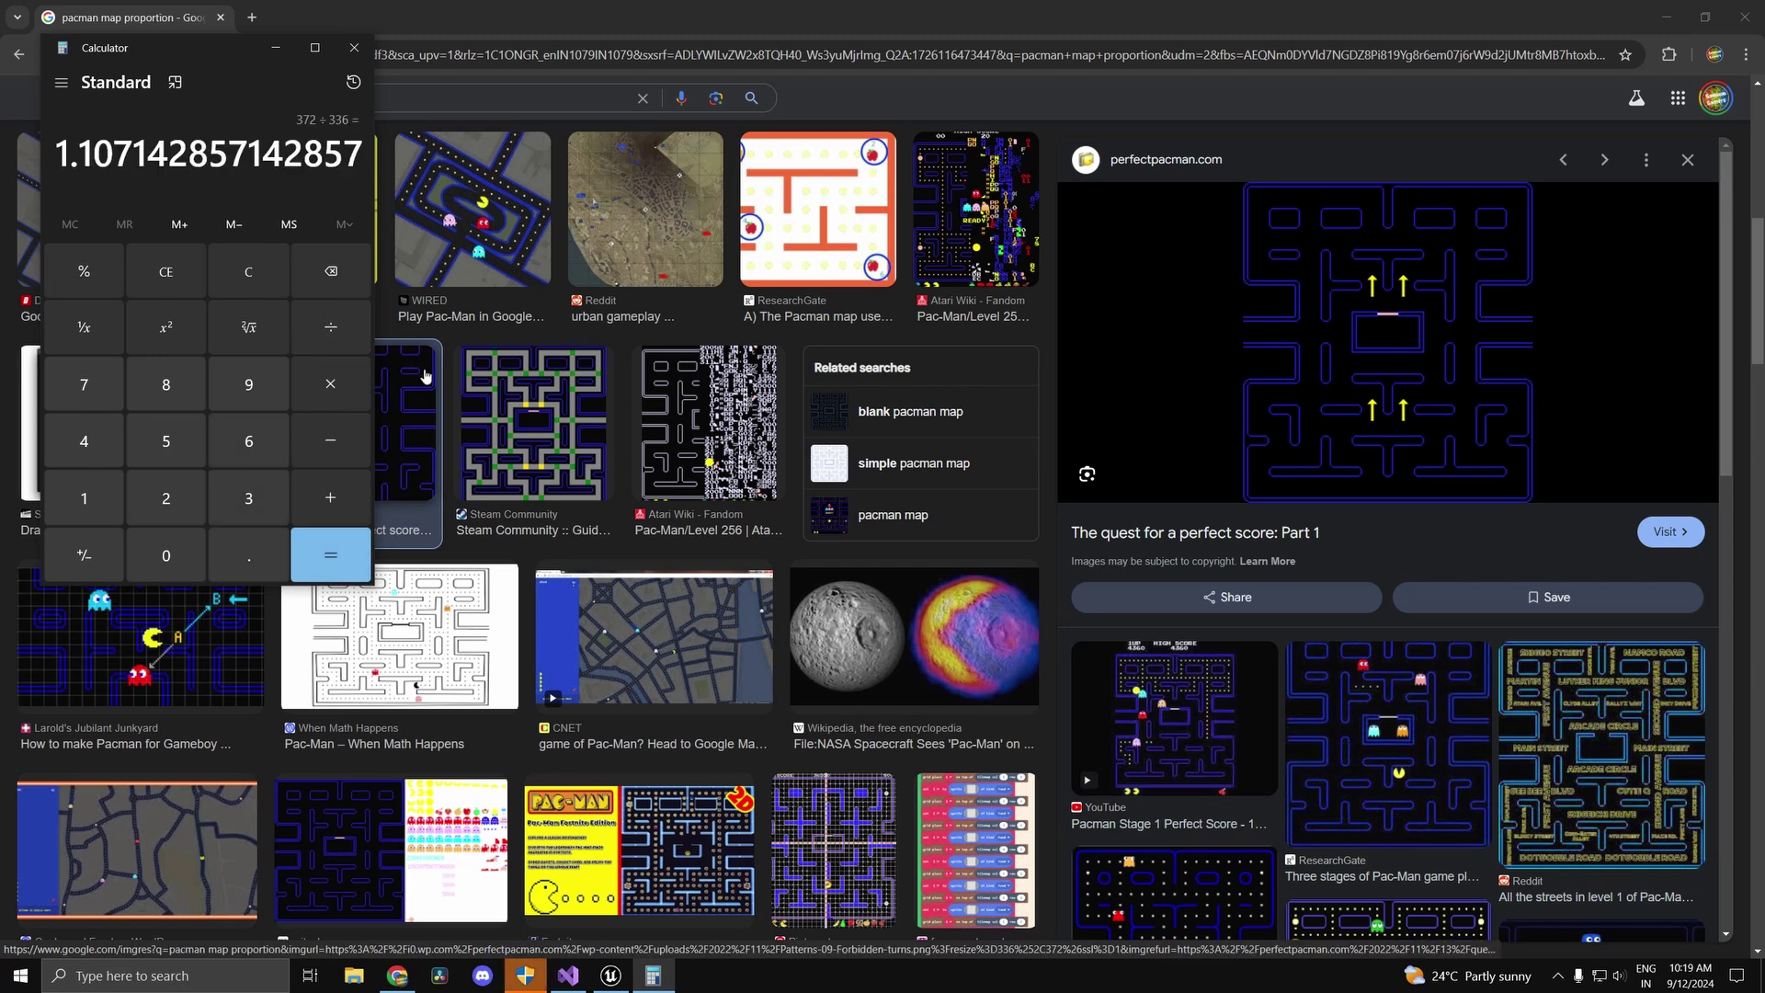
{"action": "left_click", "coordinate": [354, 47]}
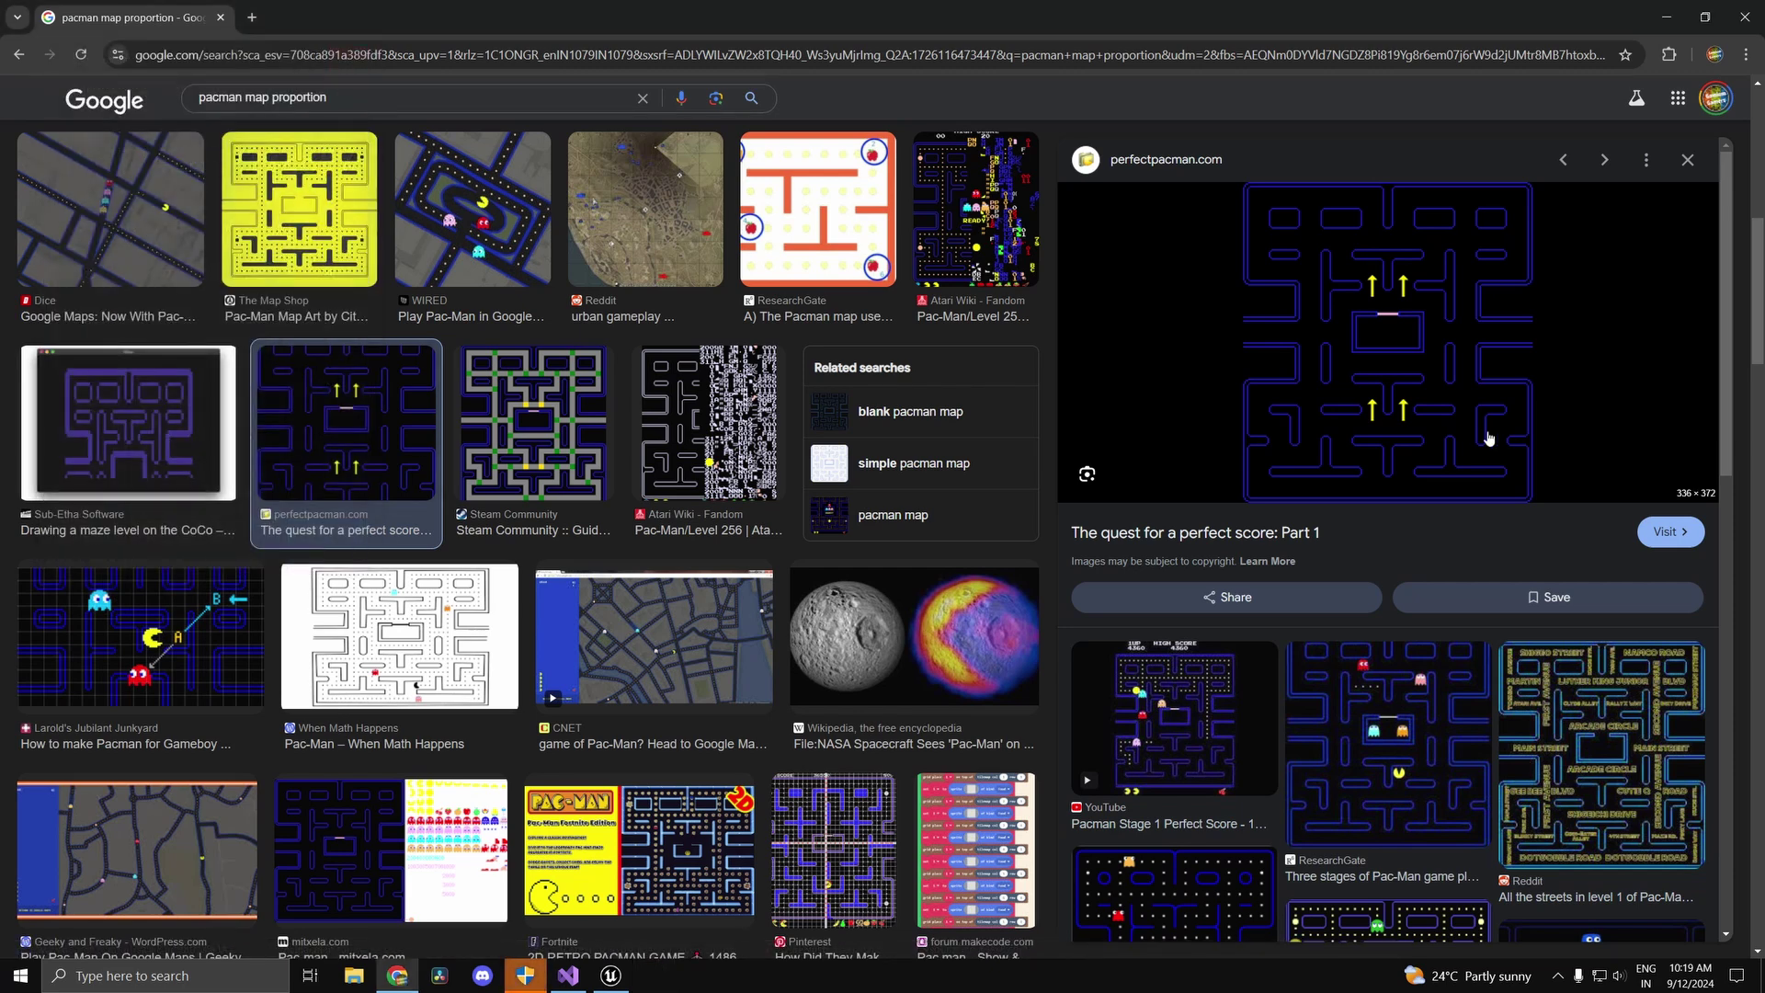
Step: Start saving the previewed Pac-Man maze image and browse to the PacmanRTX folder on the SamsungSSD (F:) drive
{"action": "right_click", "coordinate": [1303, 259]}
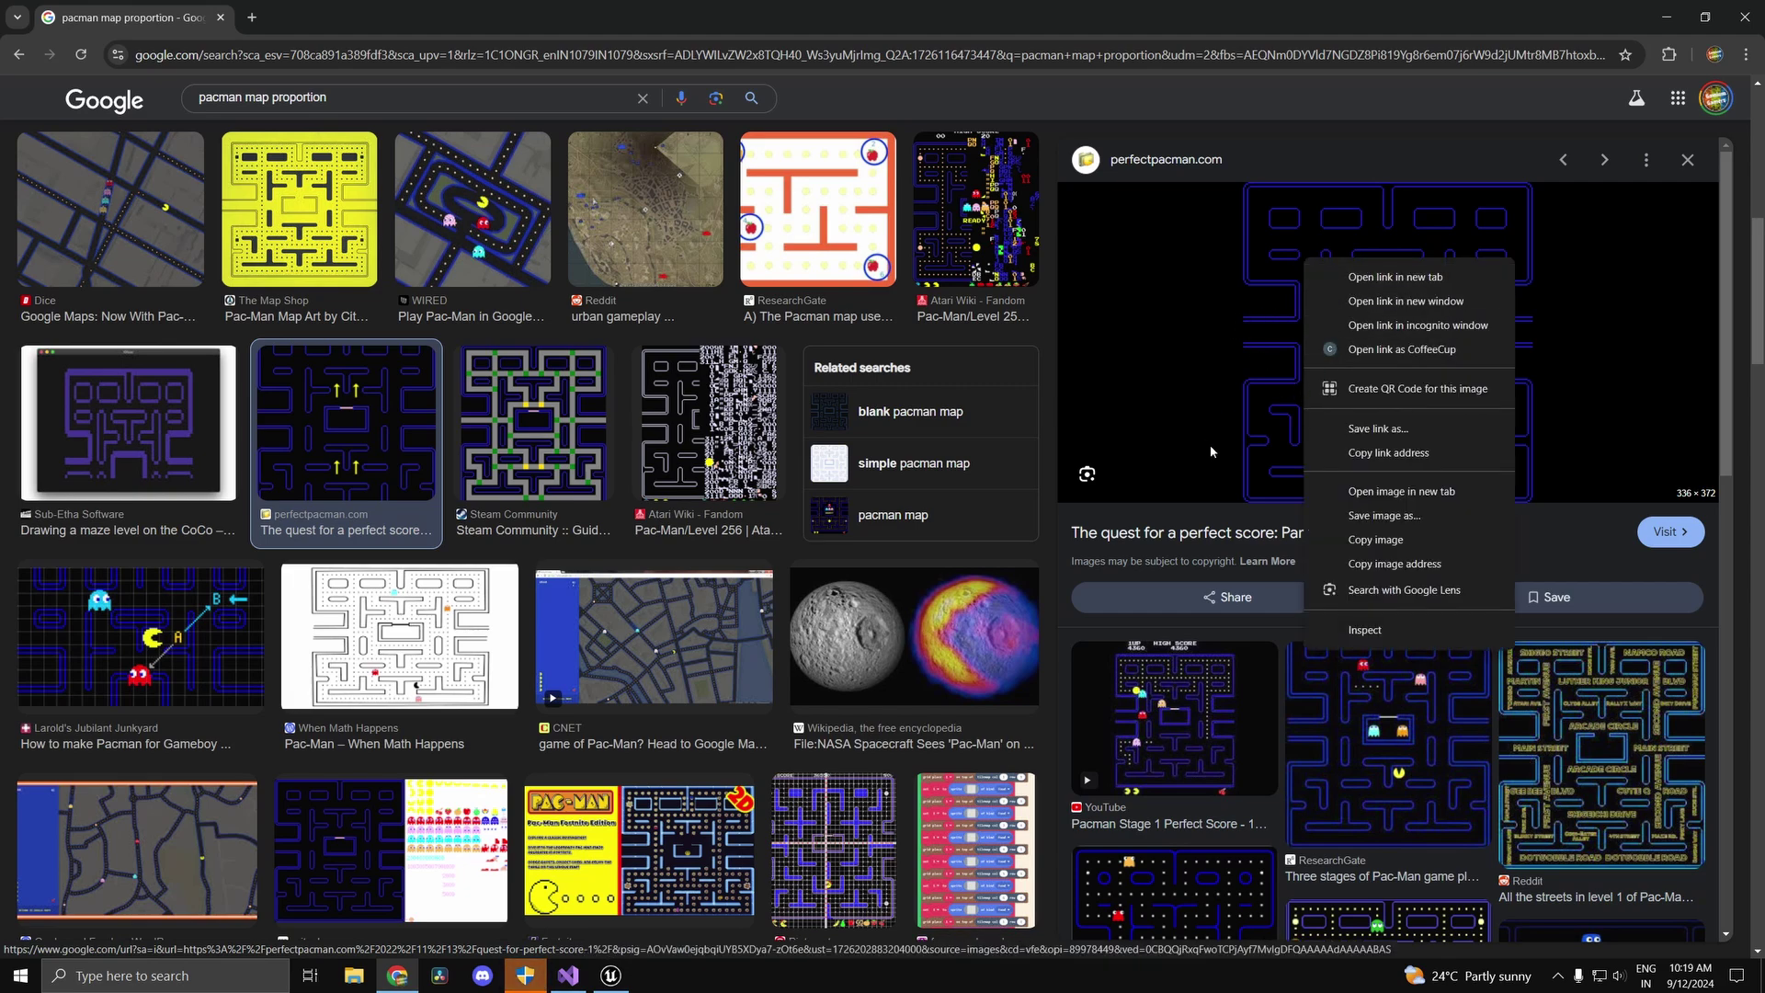
{"action": "left_click", "coordinate": [1384, 516]}
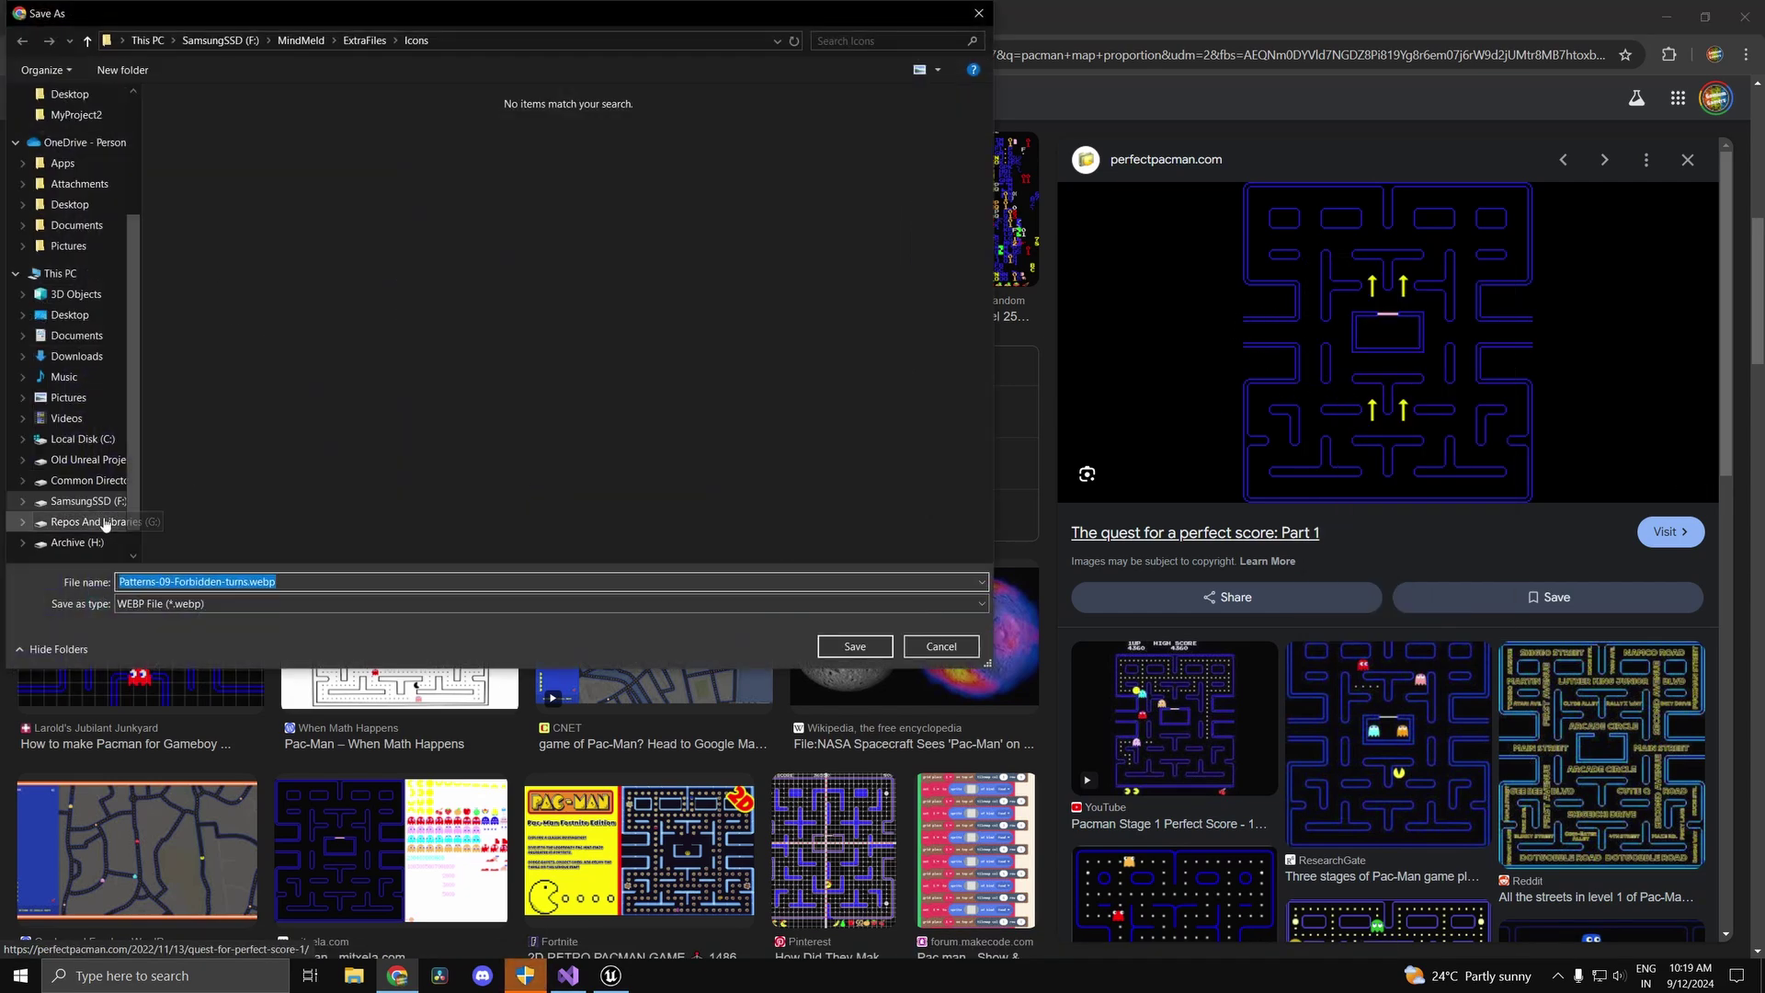
{"action": "left_click", "coordinate": [224, 42]}
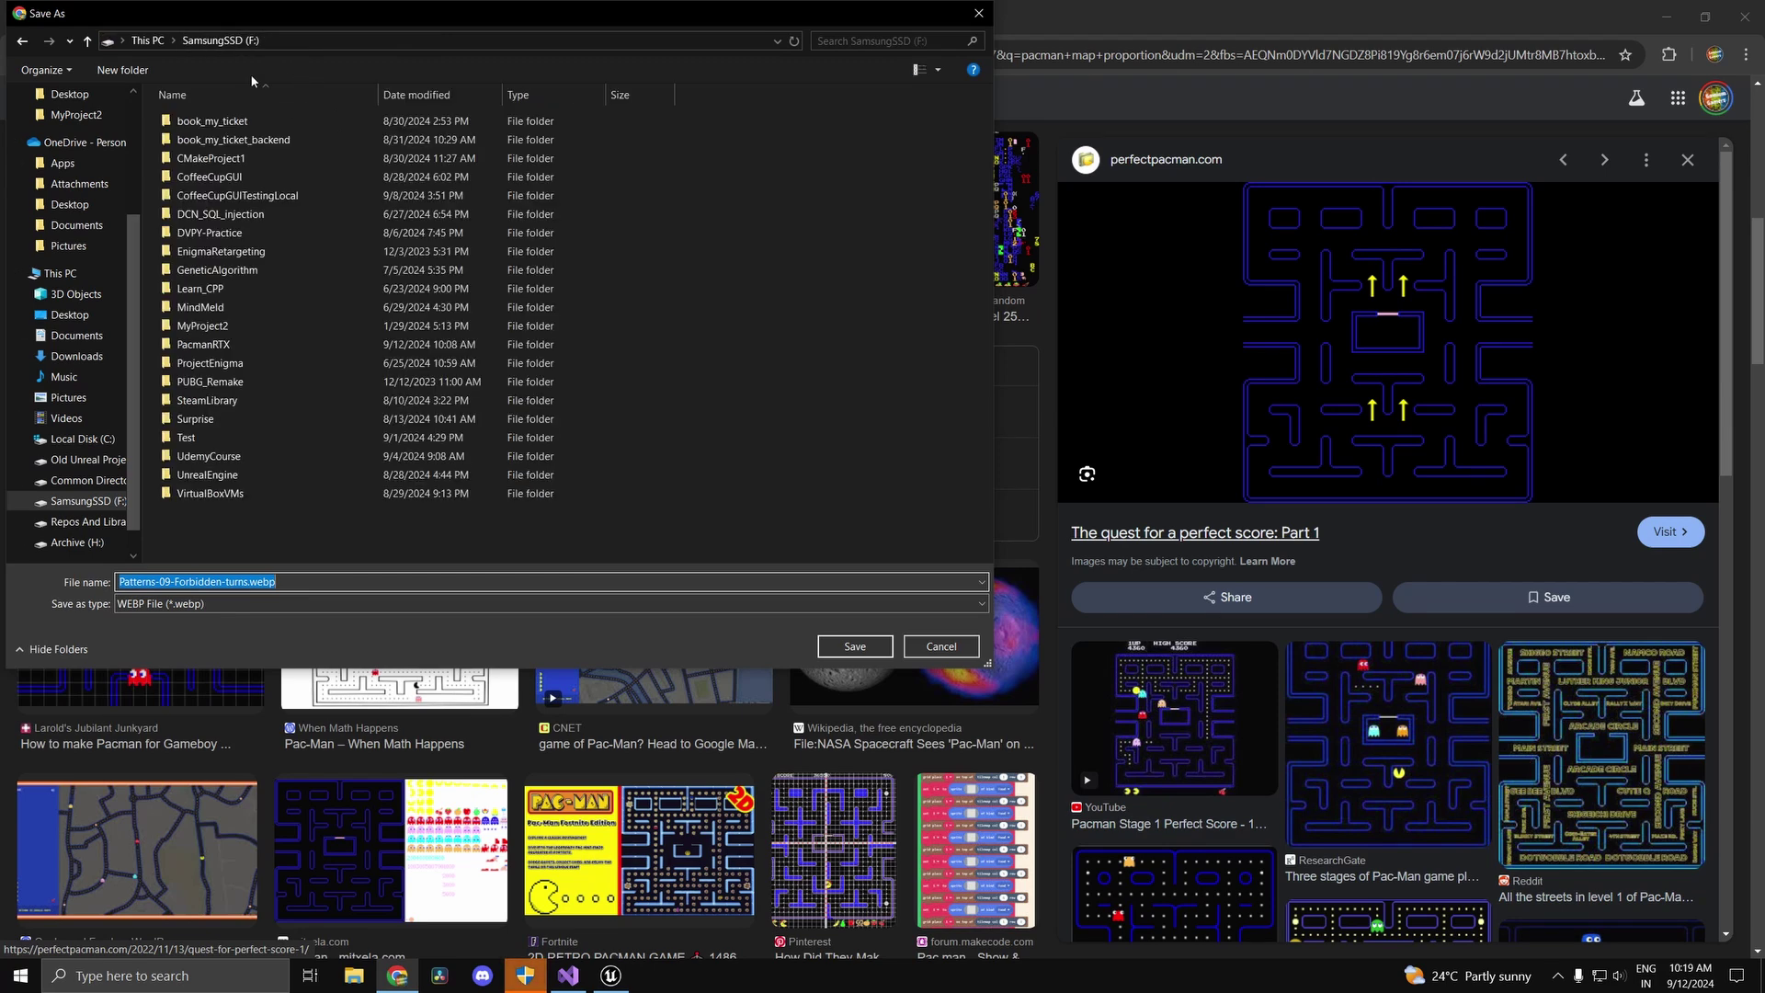
{"action": "left_click", "coordinate": [220, 350]}
{"action": "double_click", "coordinate": [220, 349]}
Step: Create a folder named ExtraFiles inside the PacmanRTX folder
{"action": "right_click", "coordinate": [278, 315]}
{"action": "mouse_move", "coordinate": [385, 577]}
{"action": "left_click", "coordinate": [515, 578]}
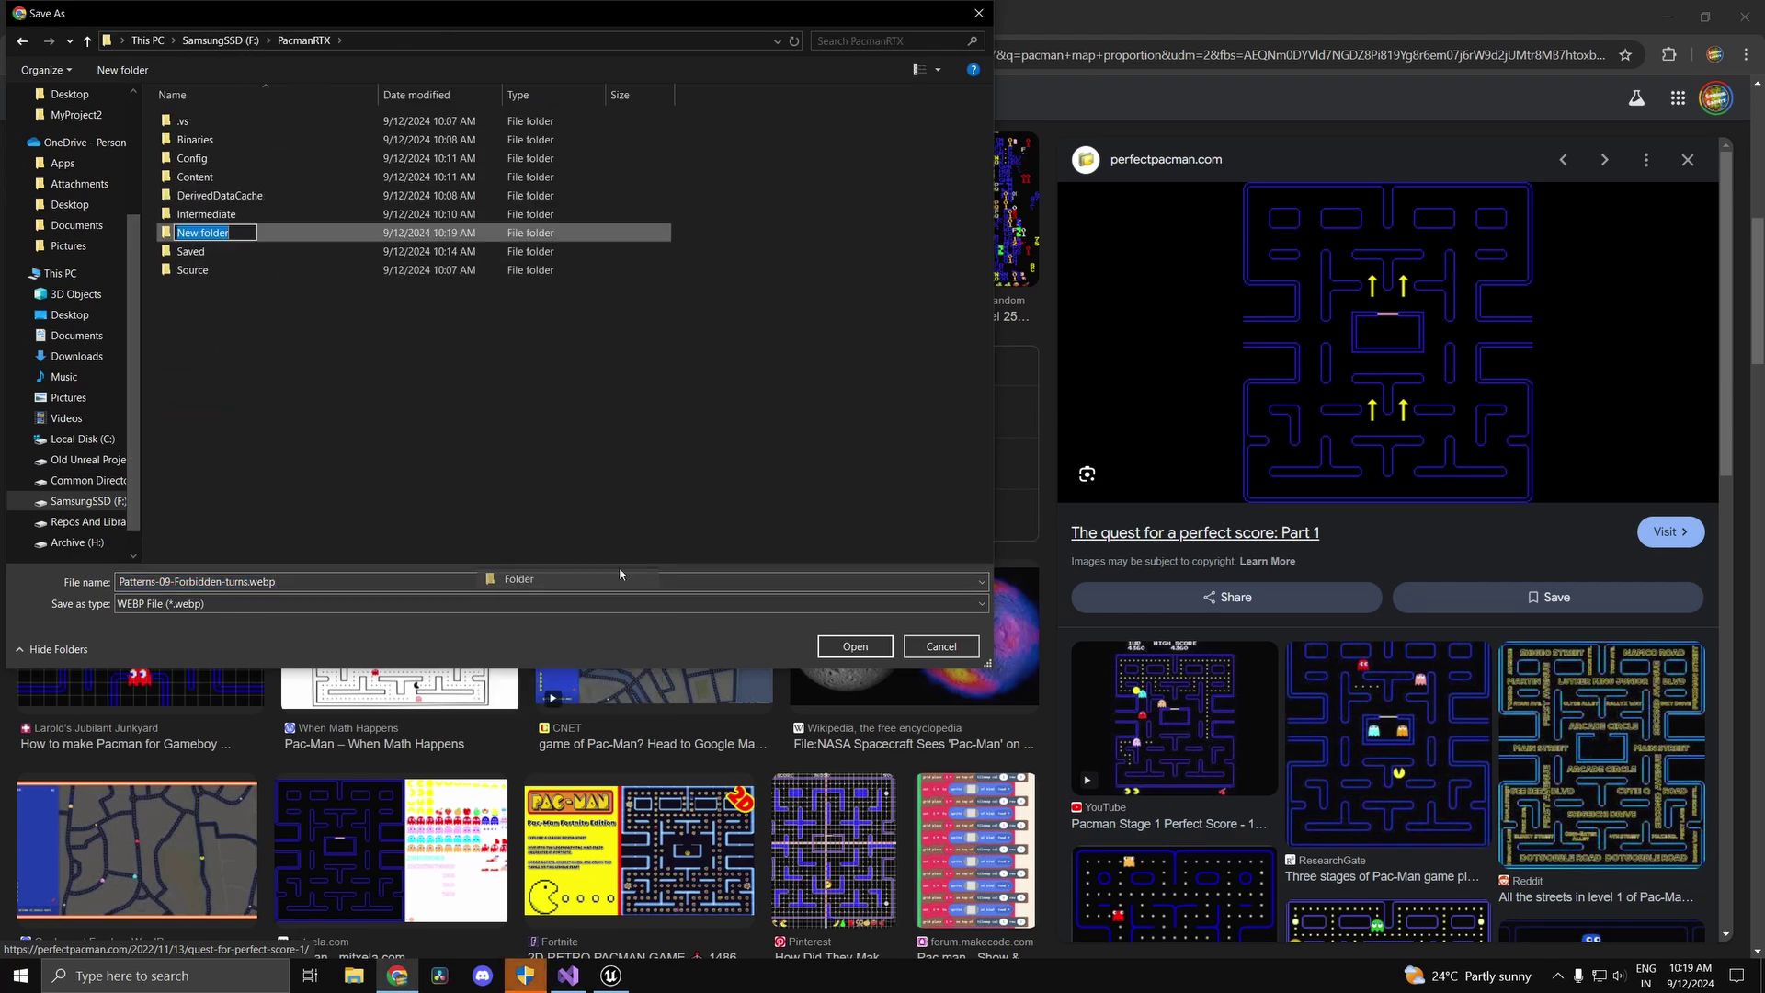
{"action": "type", "text": "ExtraFi"}
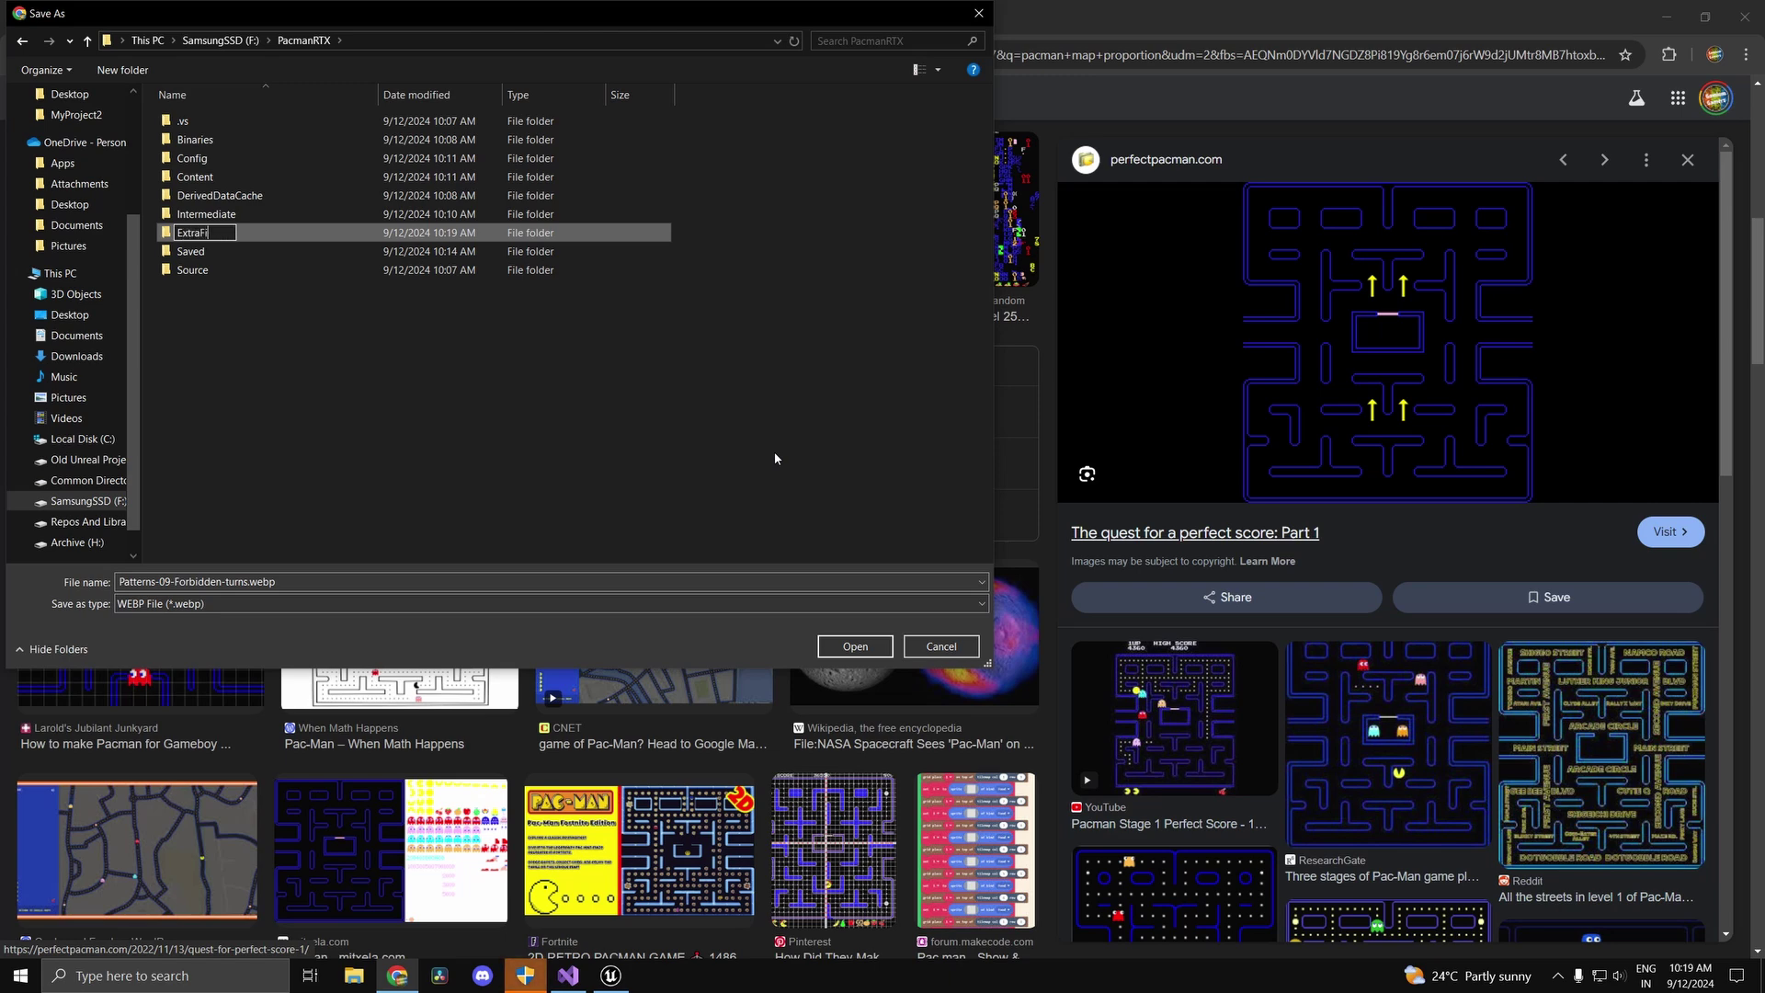
{"action": "type", "text": "les"}
{"action": "key", "text": "Return"}
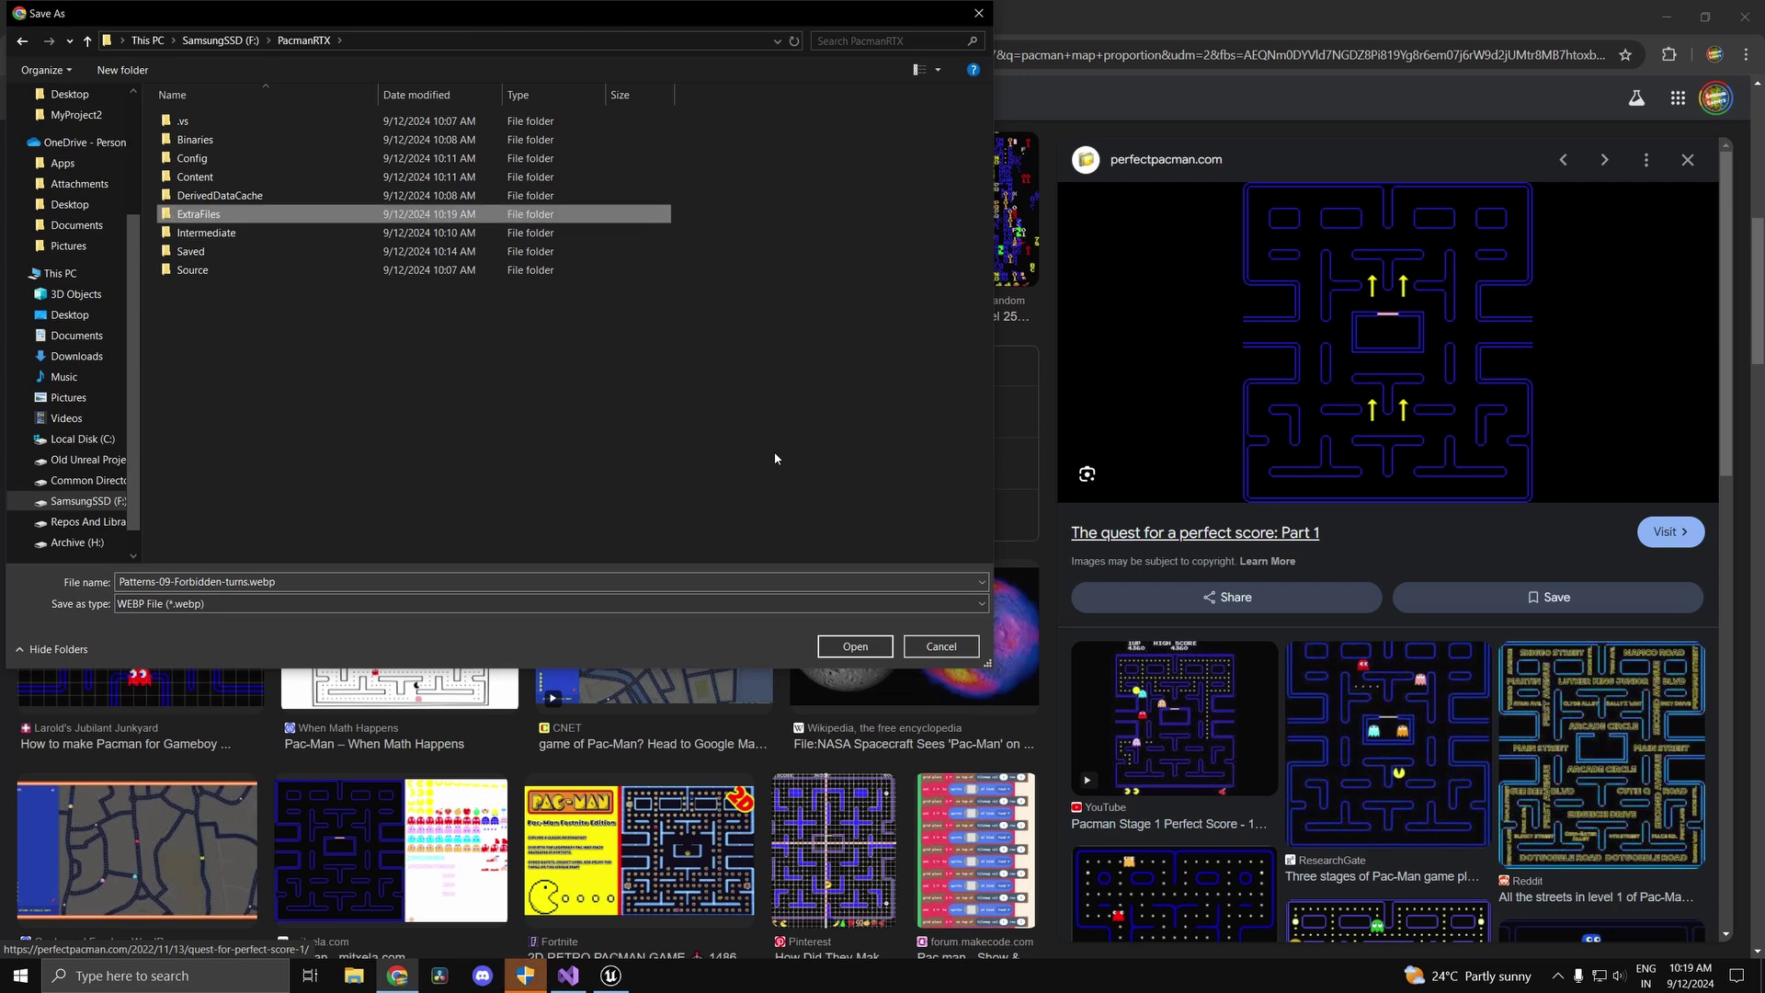
Step: Create a subfolder named ReferenceImages inside ExtraFiles
{"action": "double_click", "coordinate": [184, 217]}
{"action": "right_click", "coordinate": [216, 208]}
{"action": "mouse_move", "coordinate": [287, 469]}
{"action": "left_click", "coordinate": [502, 476]}
{"action": "type", "text": "ReferenceImages"}
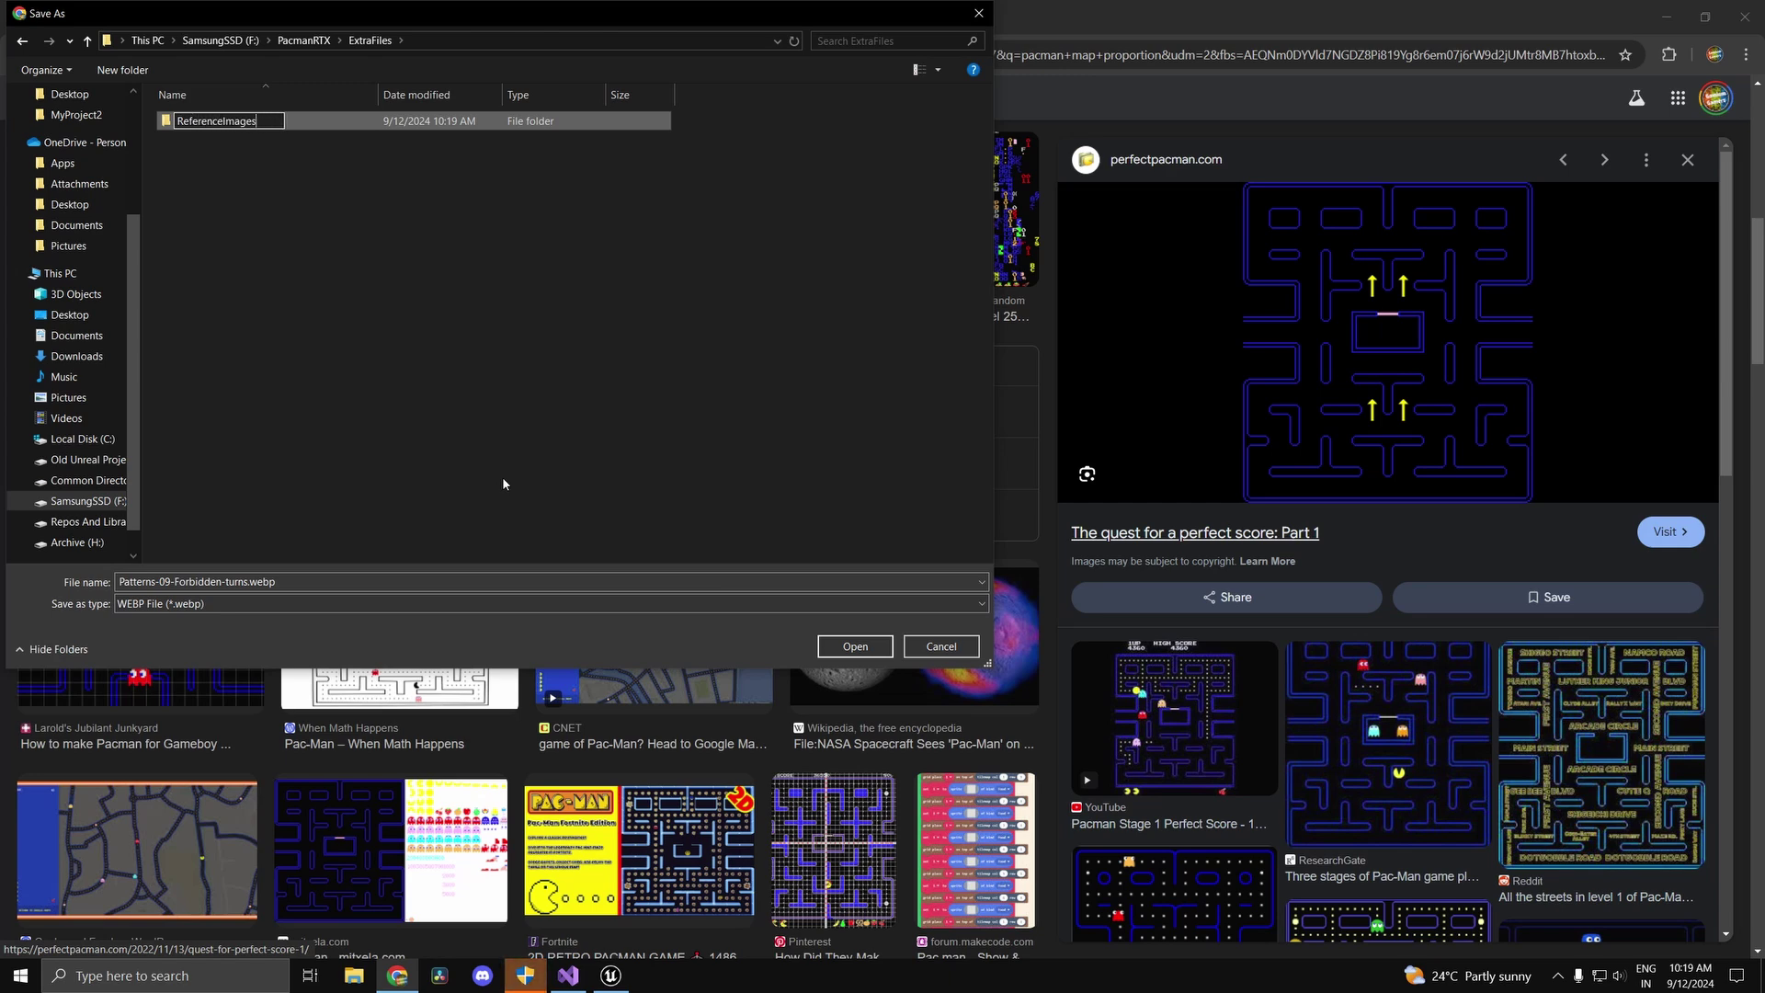
{"action": "key", "text": "Return"}
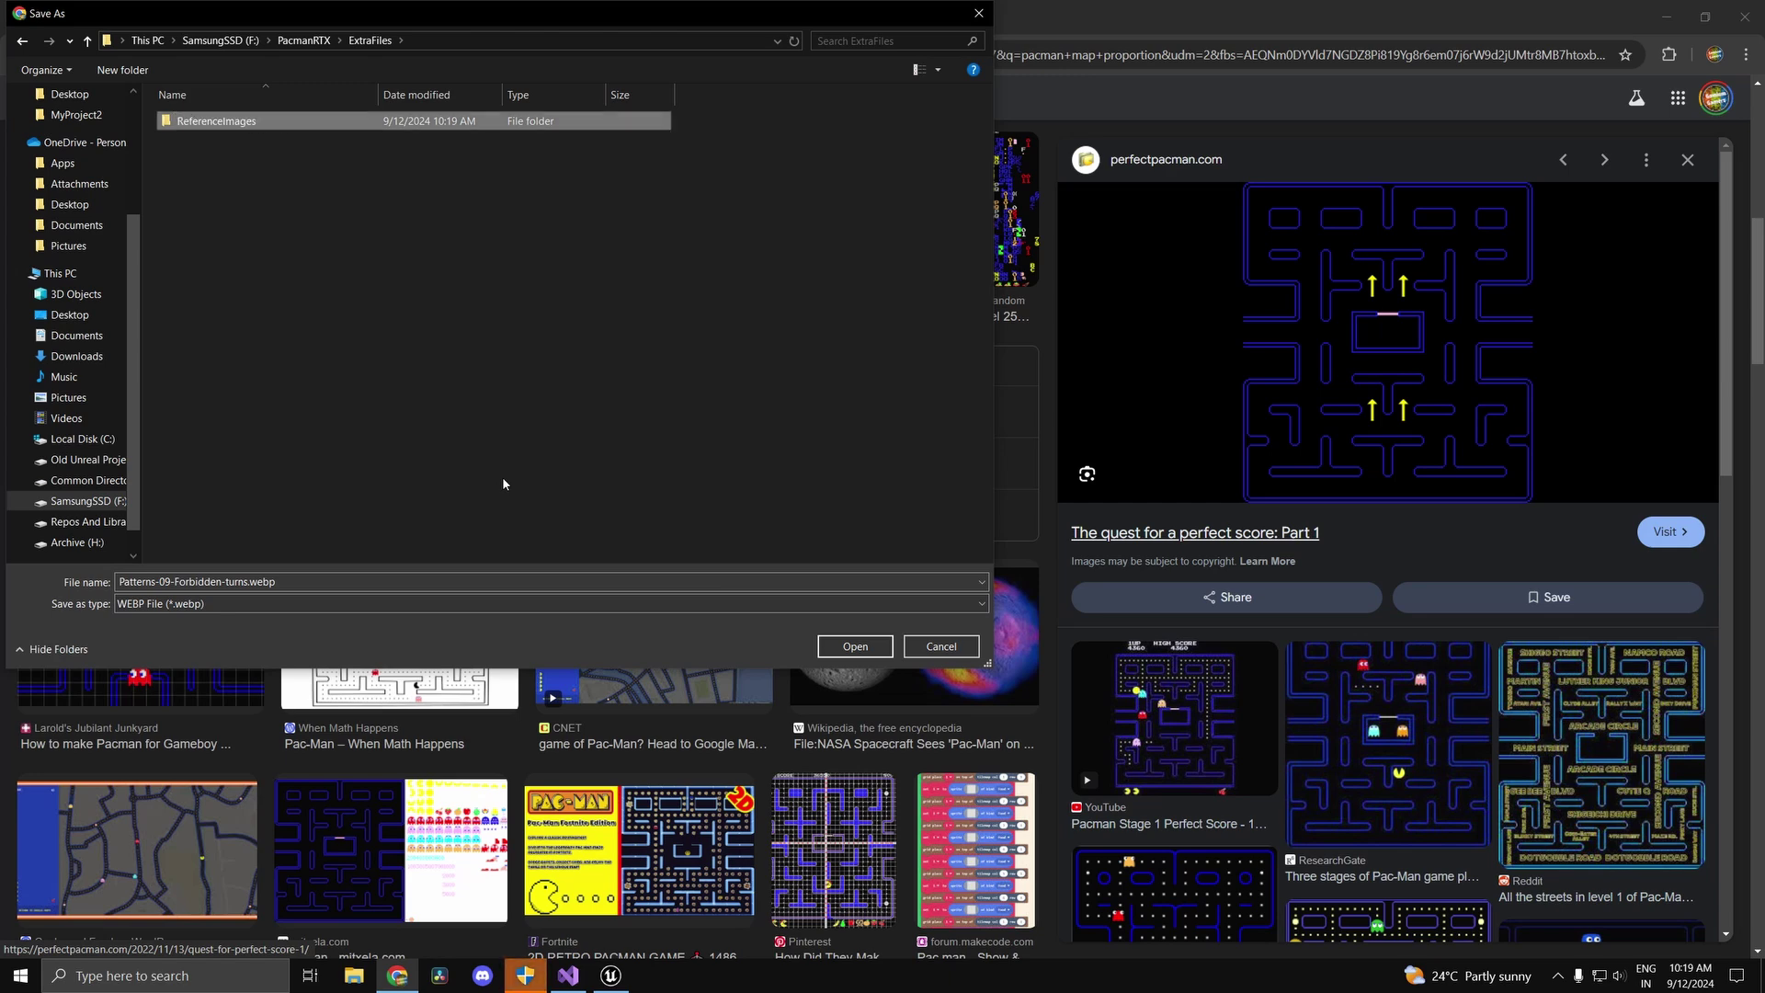
Step: Save the maze image as PacmanMap in the ReferenceImages folder
{"action": "key", "text": "Return"}
{"action": "left_click", "coordinate": [360, 583]}
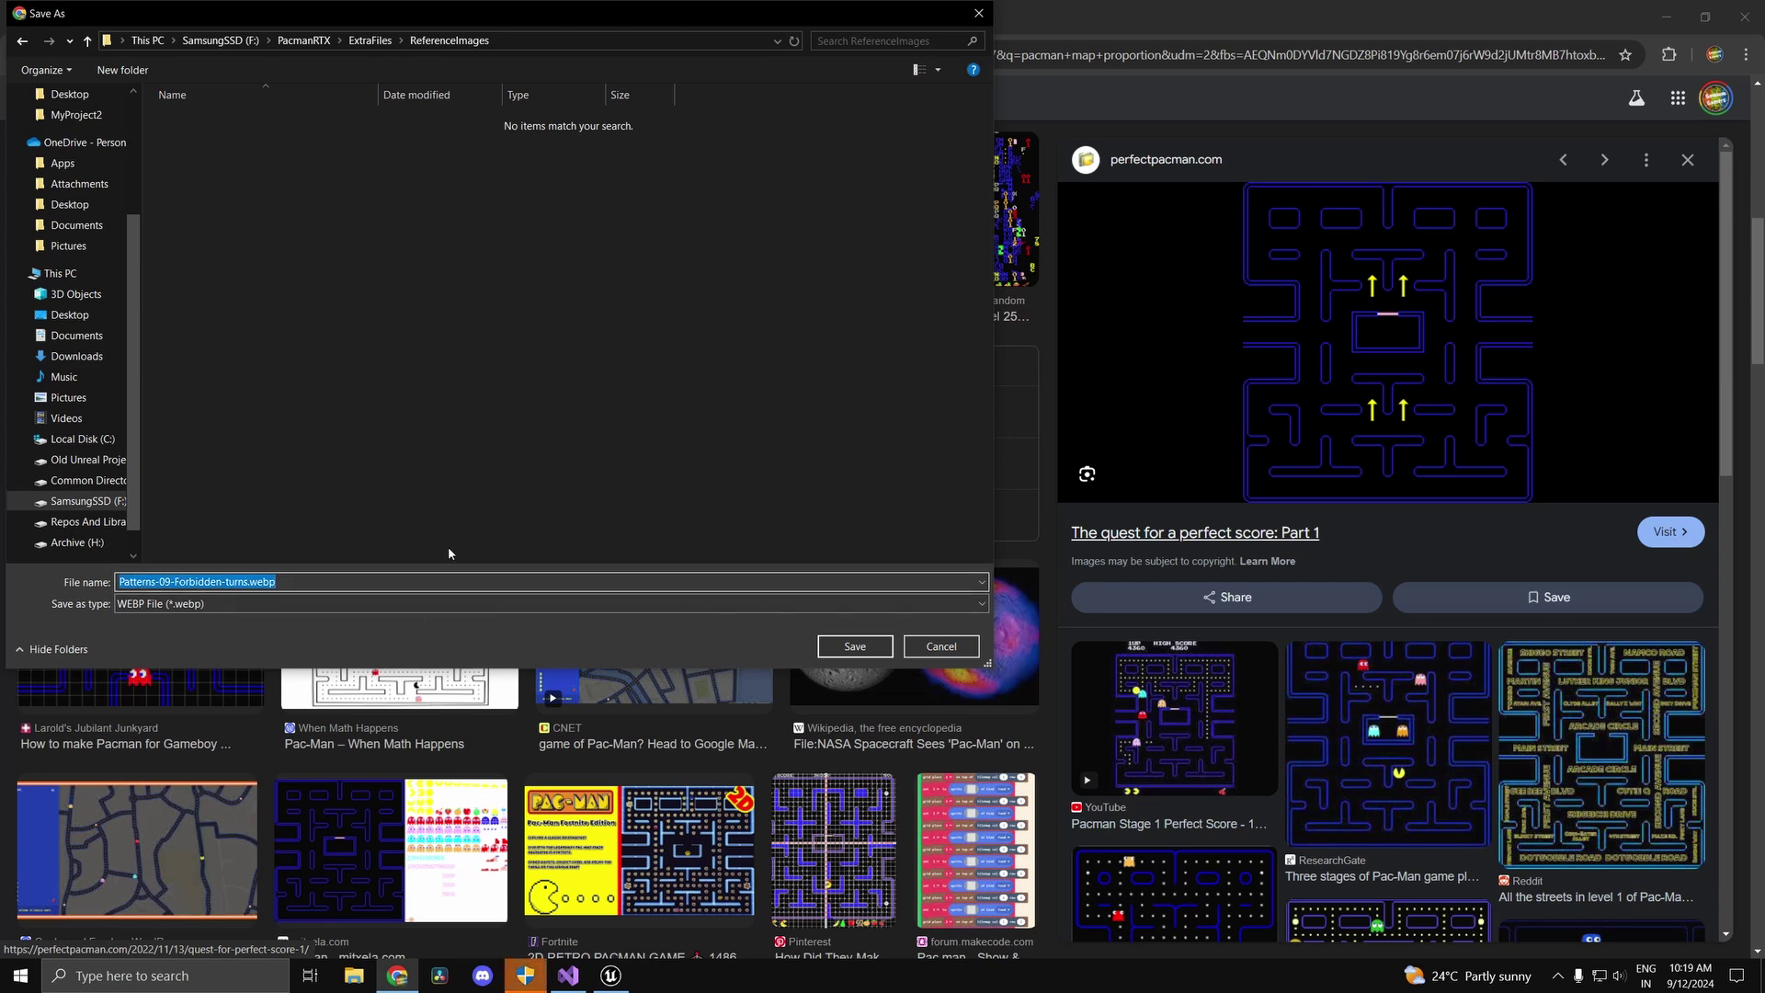
{"action": "type", "text": "PacmanMap"}
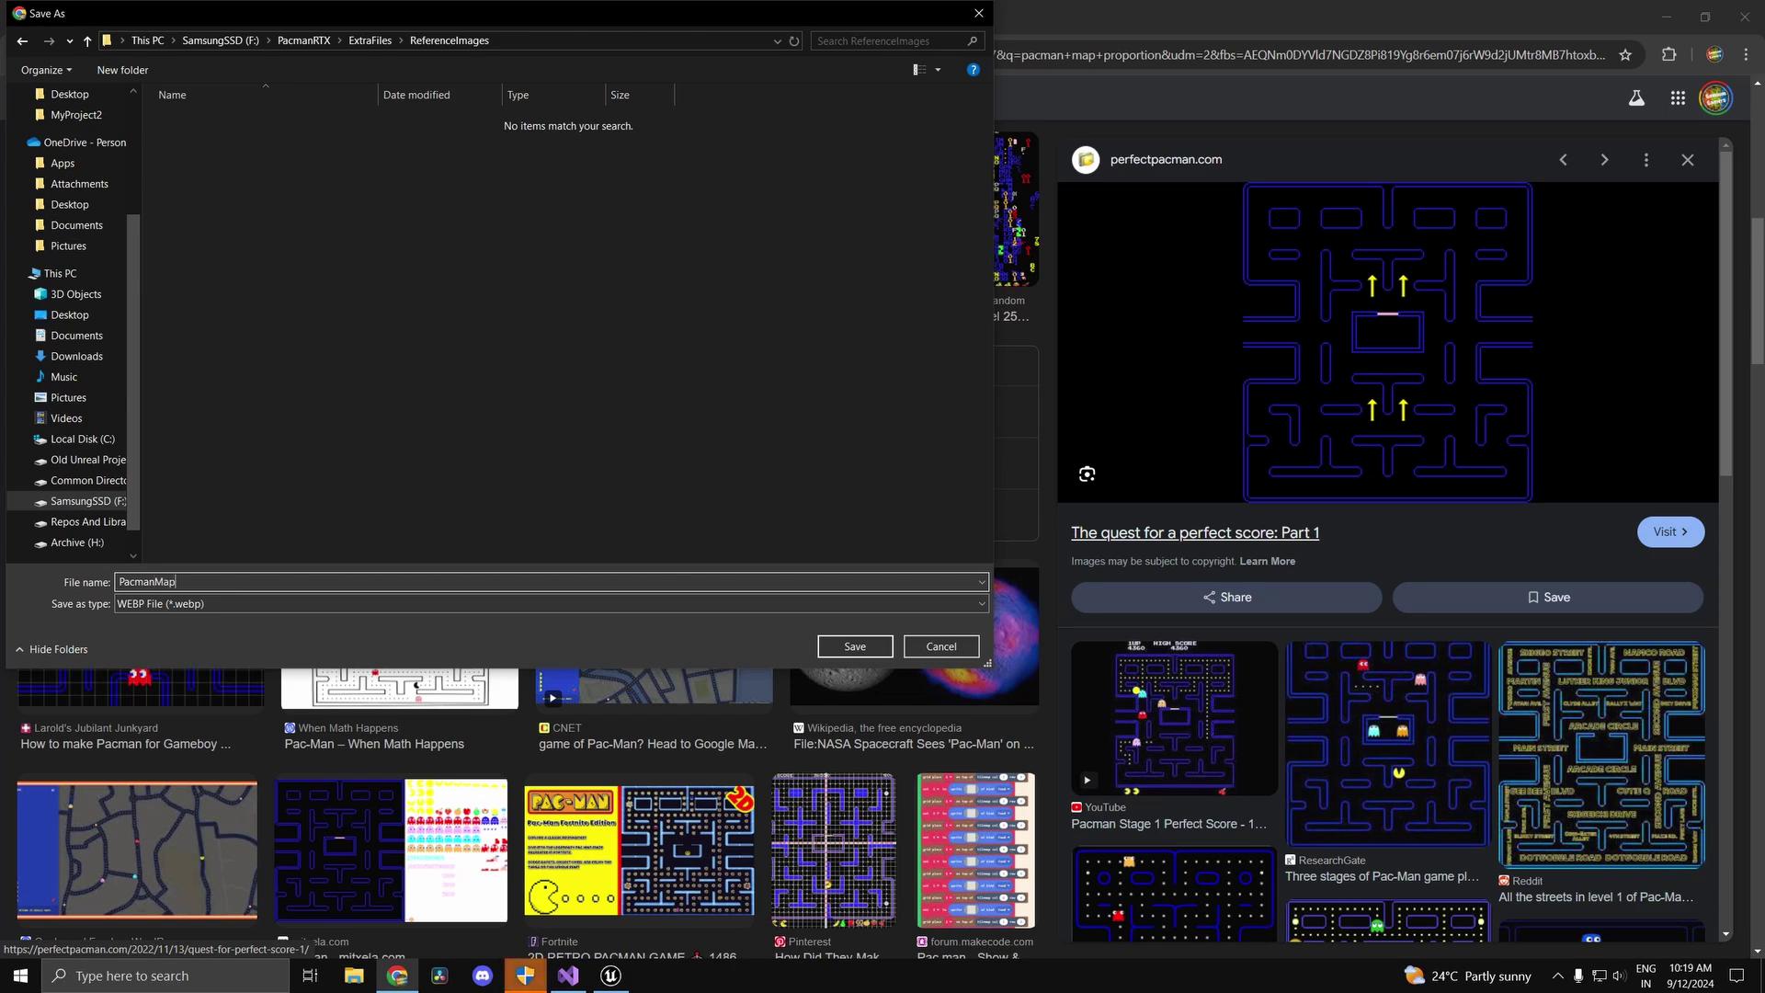
{"action": "key", "text": "Return"}
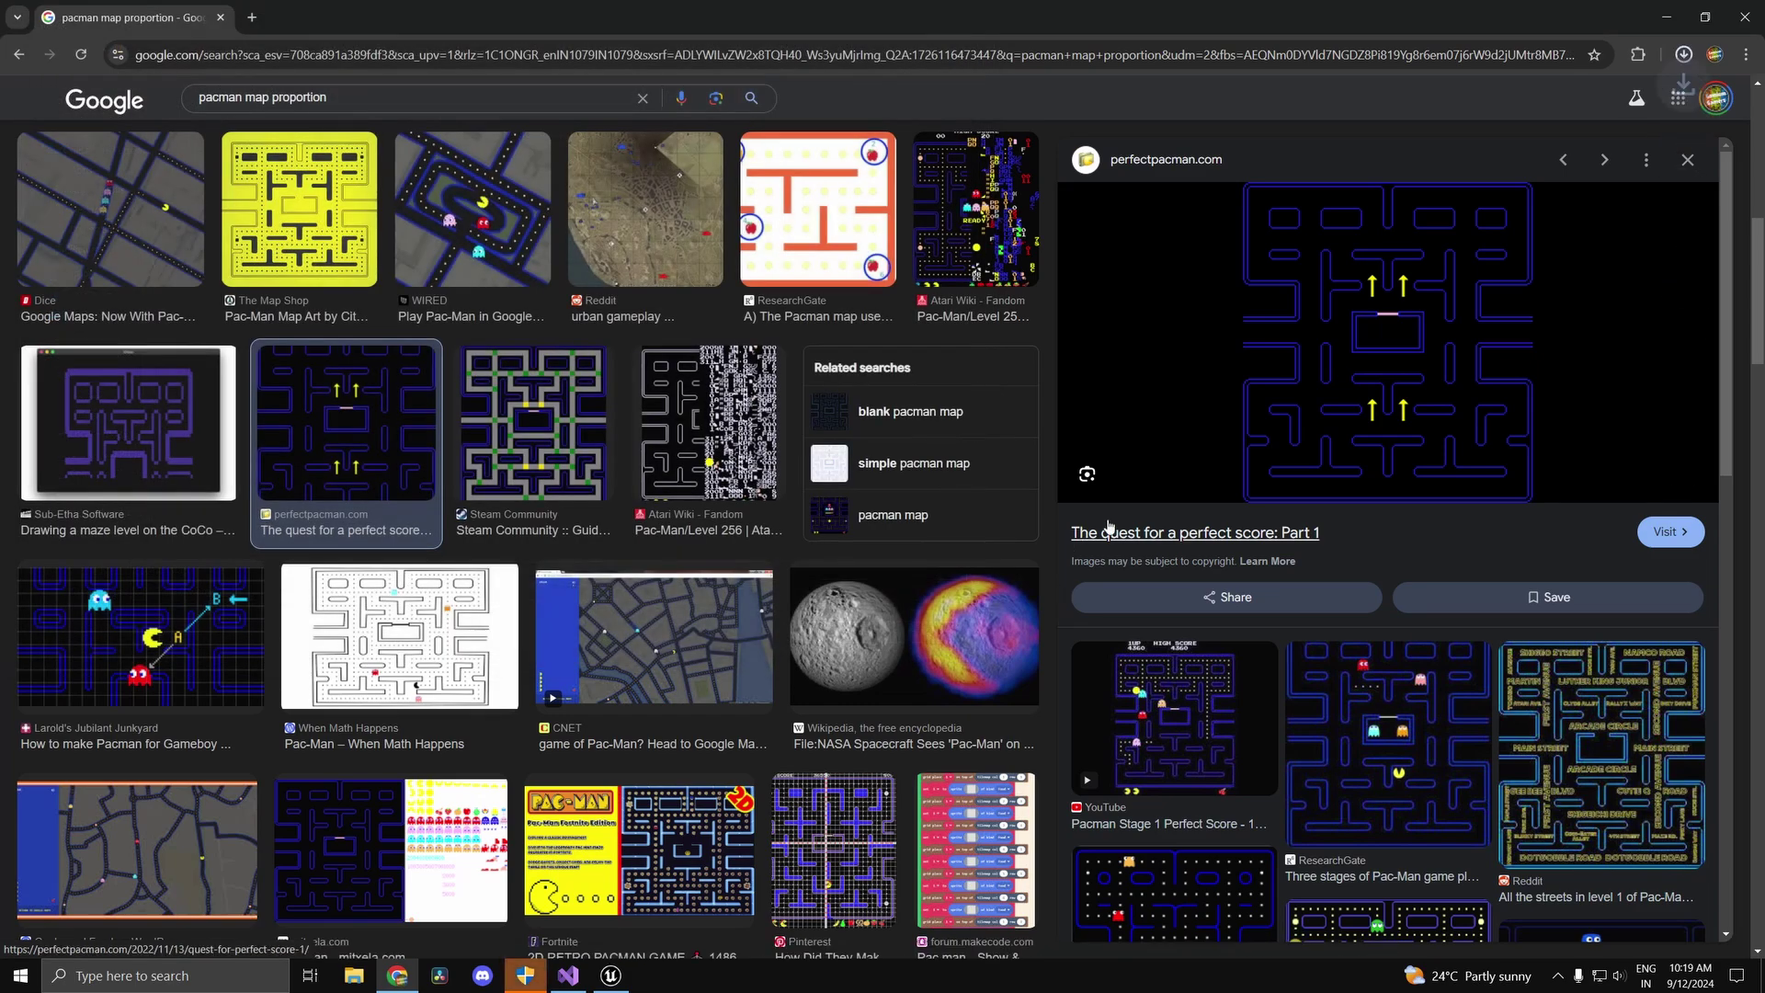
Step: Return to Unreal Editor and place a new Modeling mode box near the origin in the top viewport
{"action": "left_click", "coordinate": [1666, 16]}
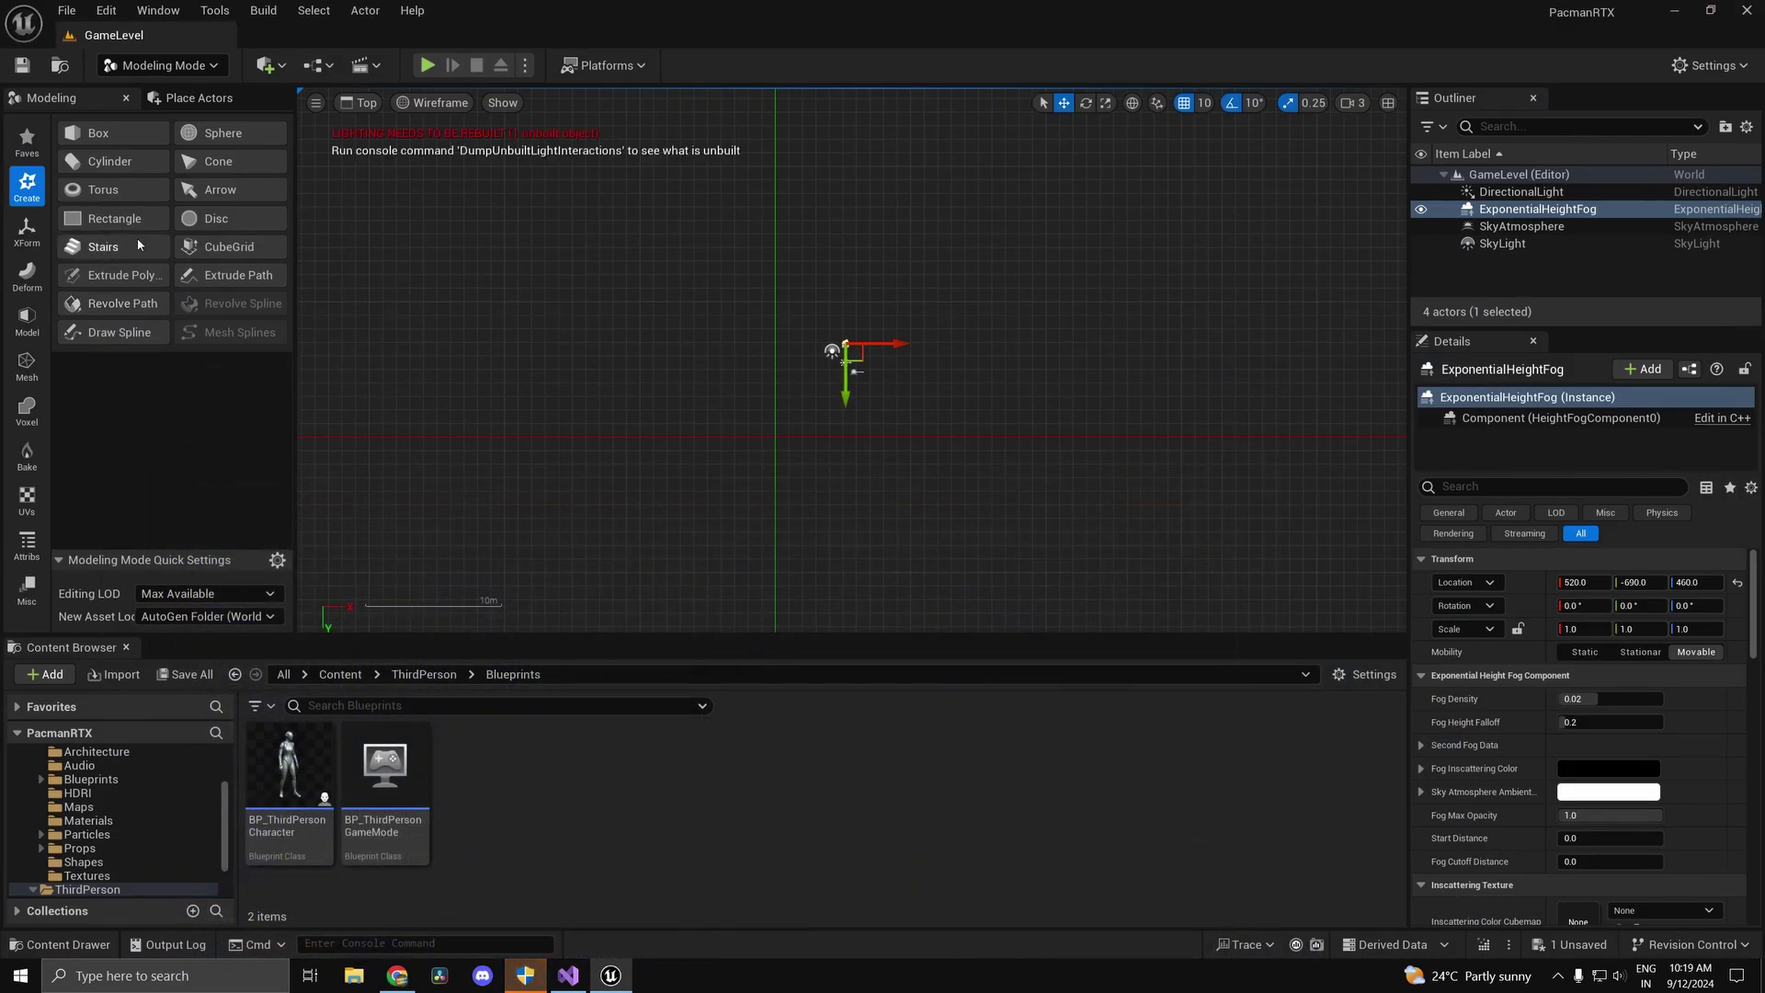
{"action": "left_click", "coordinate": [157, 65]}
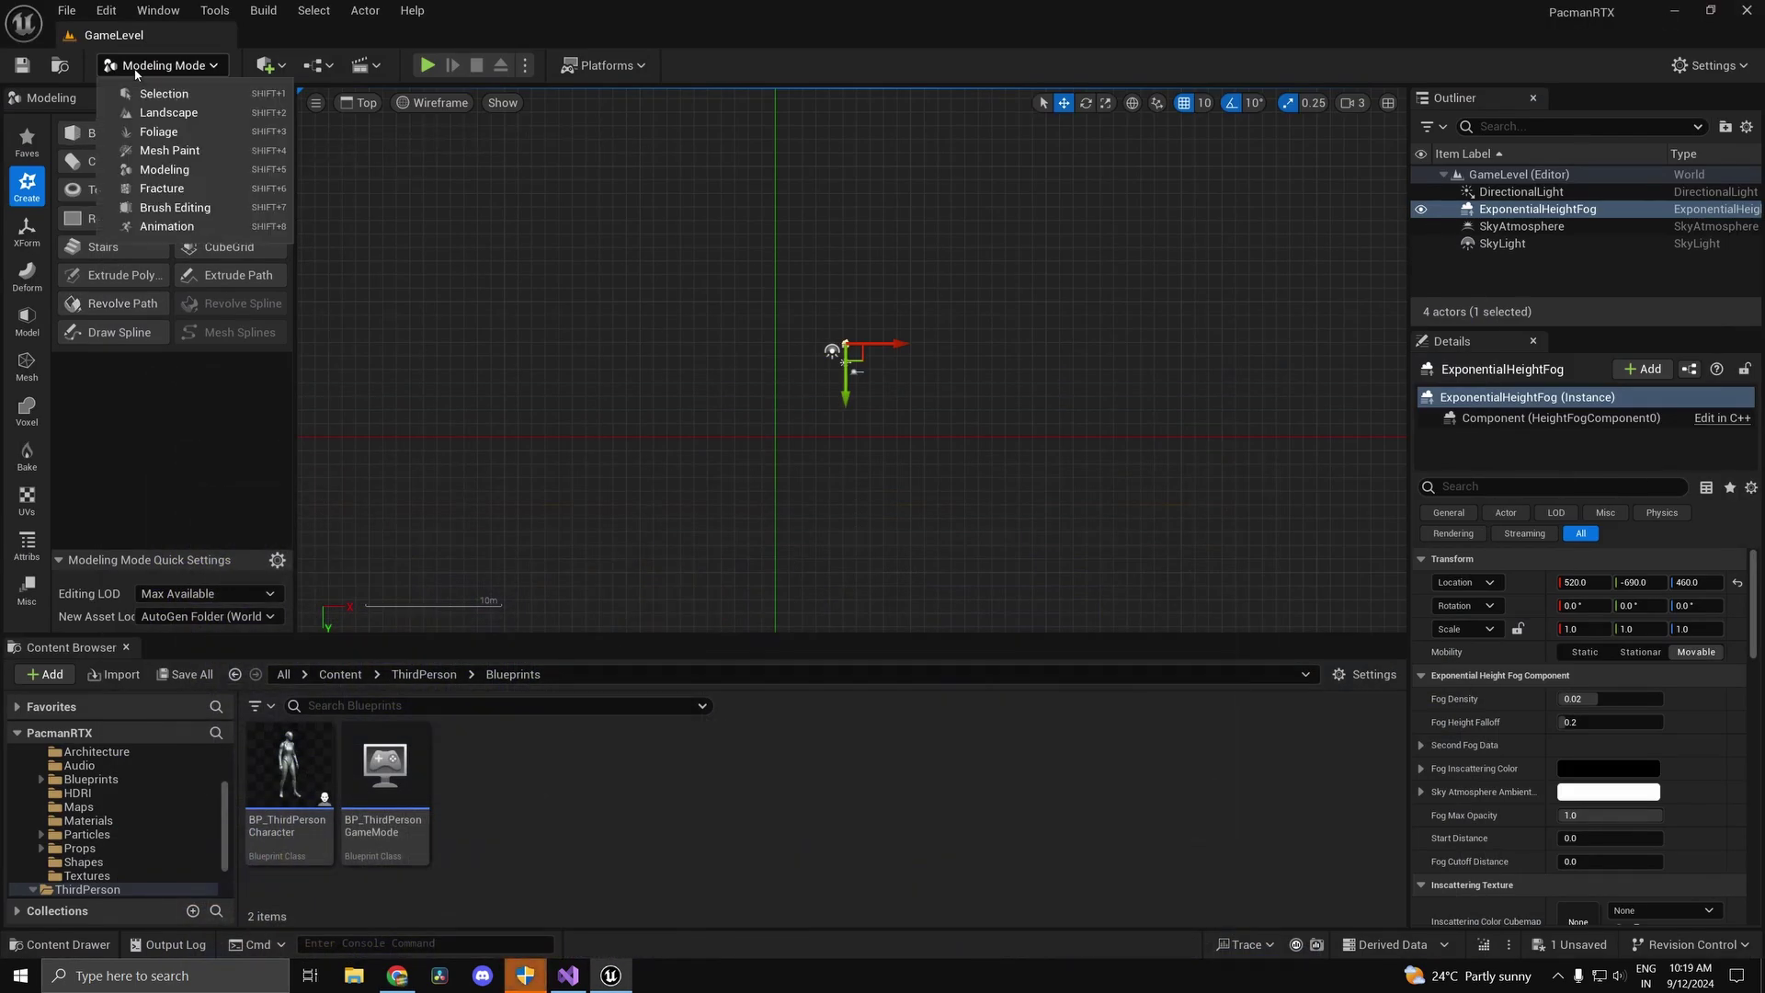
{"action": "left_click", "coordinate": [164, 171]}
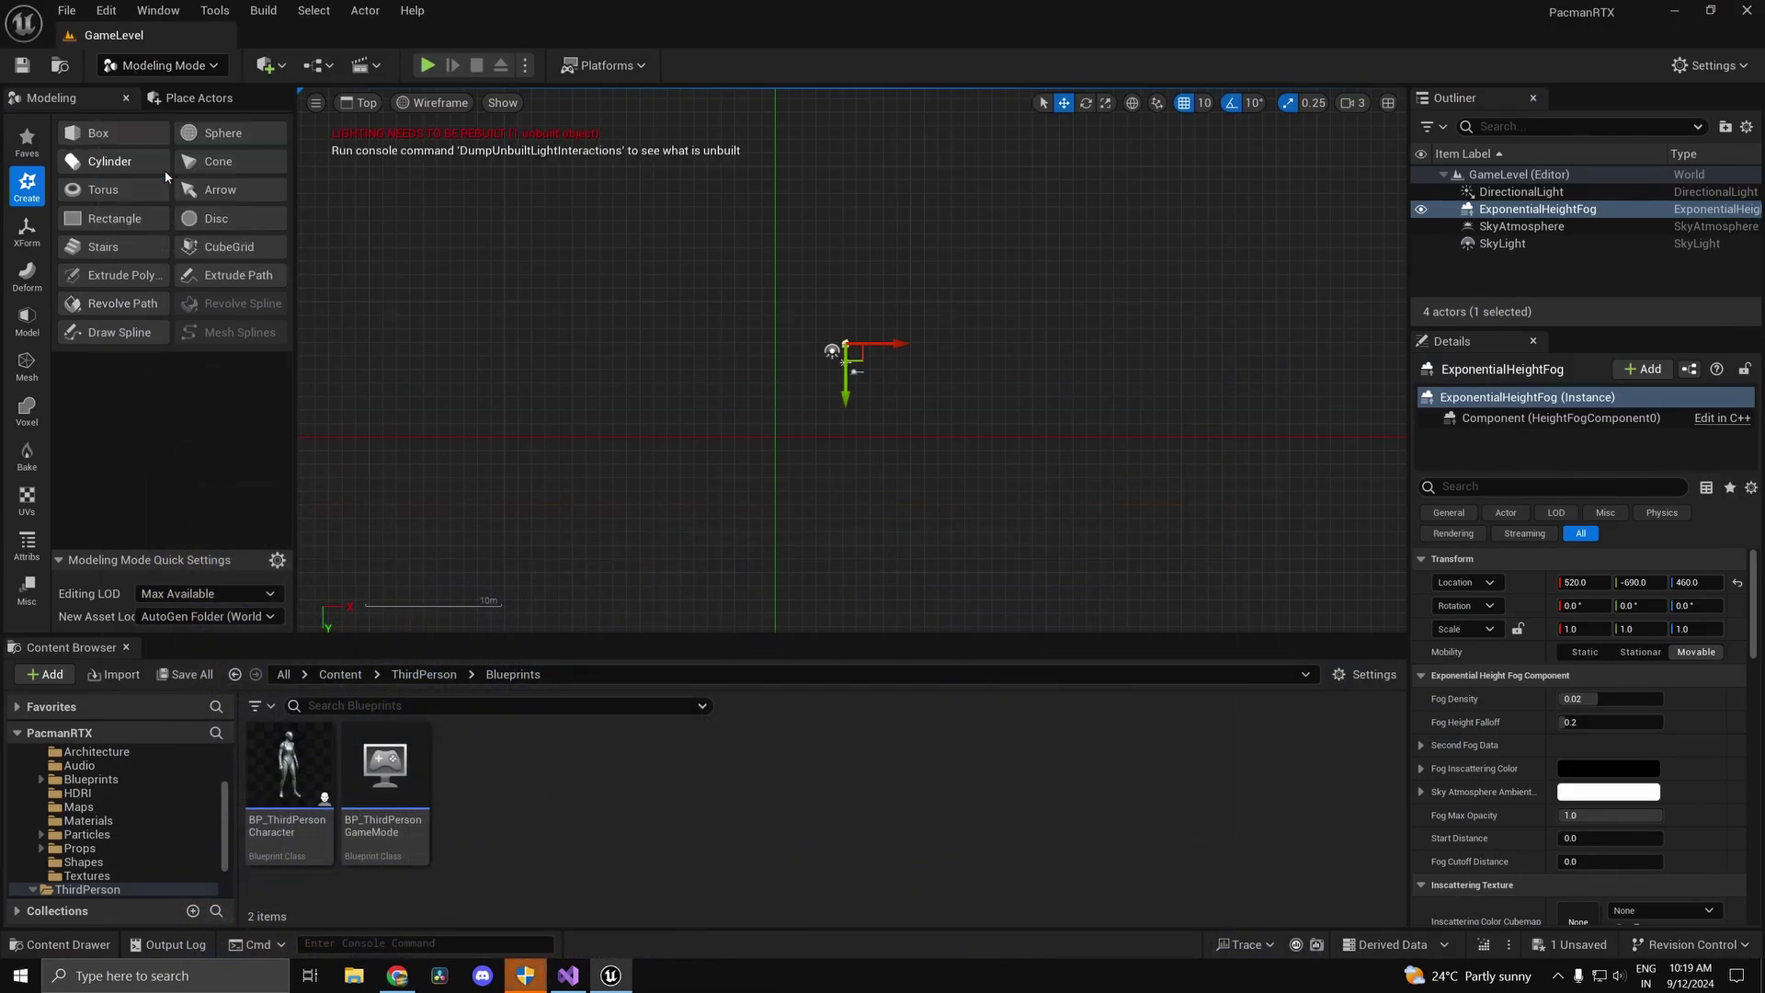
{"action": "left_click", "coordinate": [118, 136]}
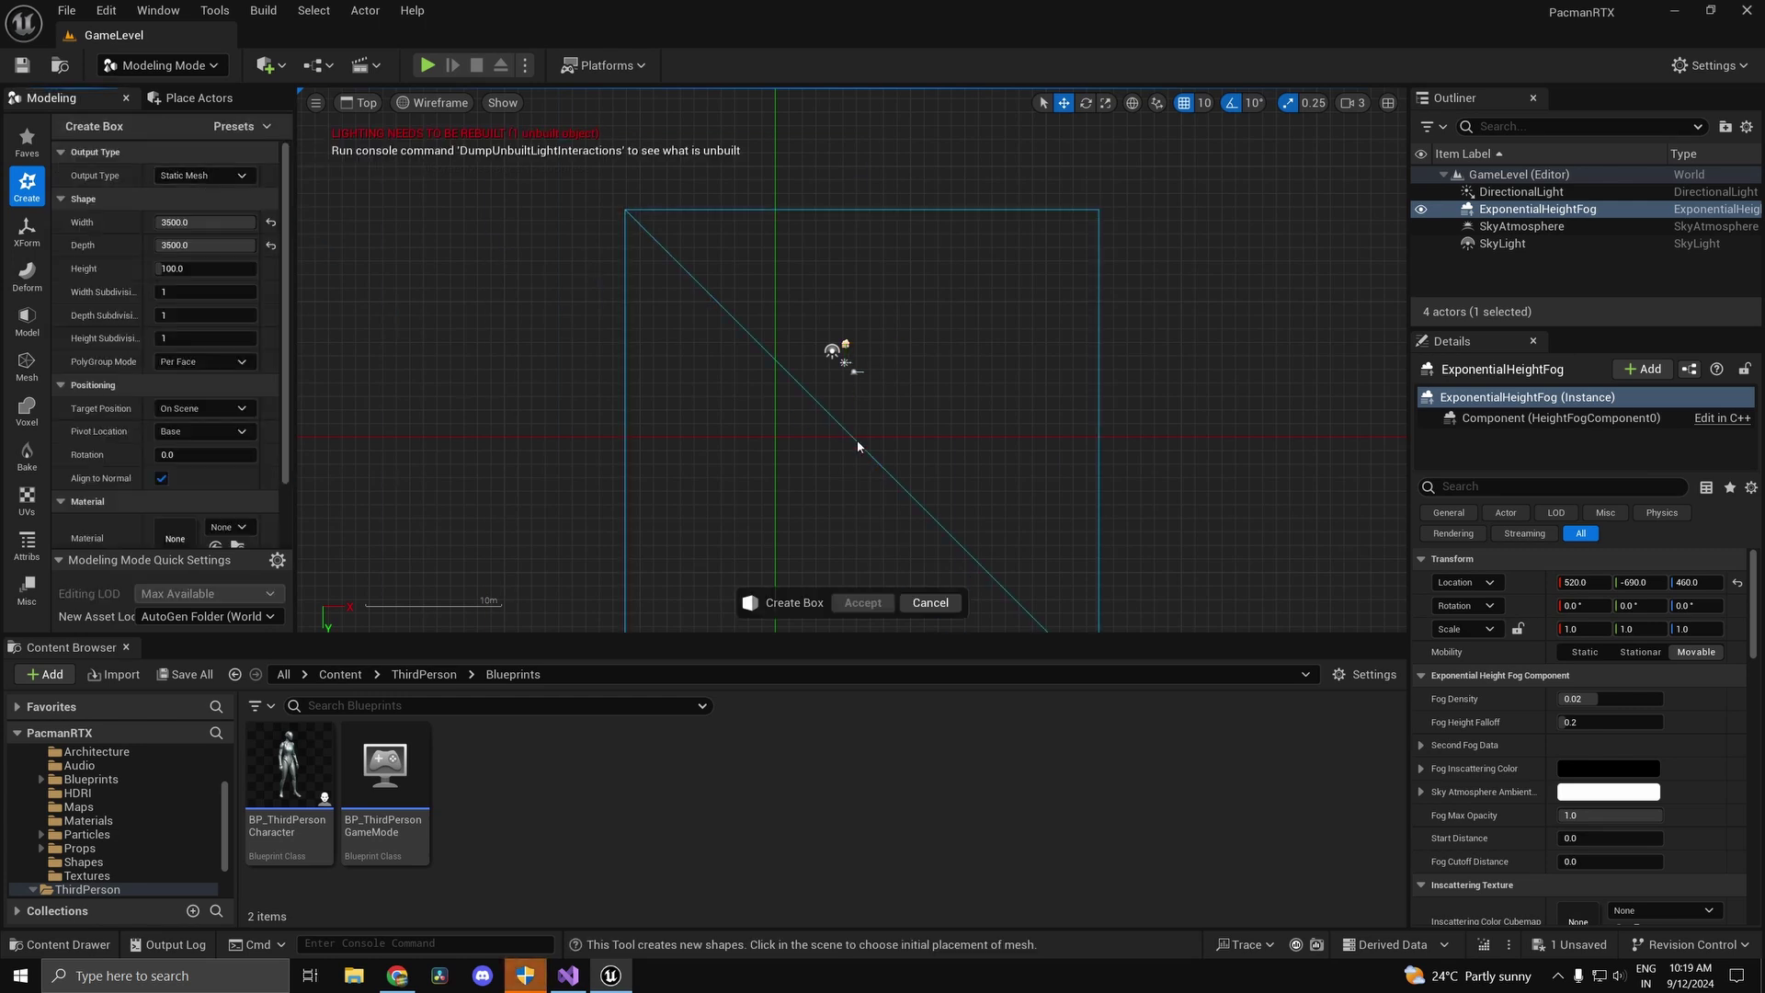
{"action": "left_click", "coordinate": [775, 441]}
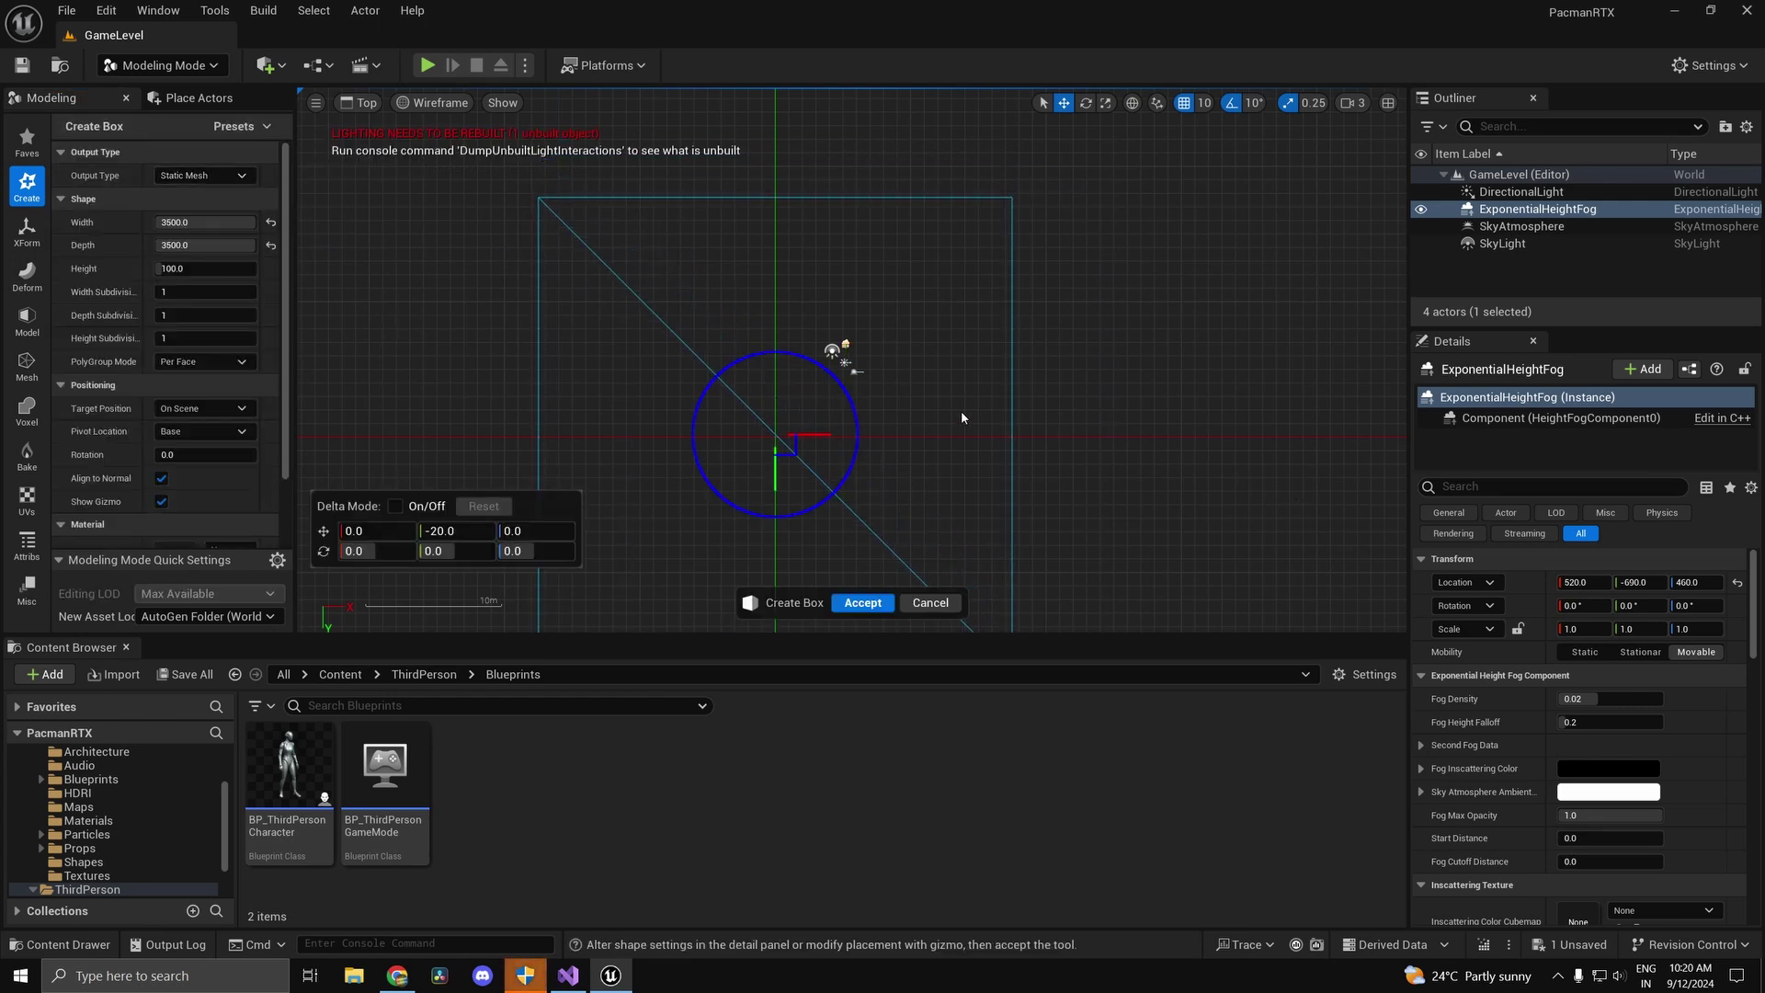
Step: Check the maze image in Chrome, and set the box's width to 1000 in Unreal Editor
{"action": "scroll", "coordinate": [775, 439], "scroll_direction": "up", "scroll_amount": 5}
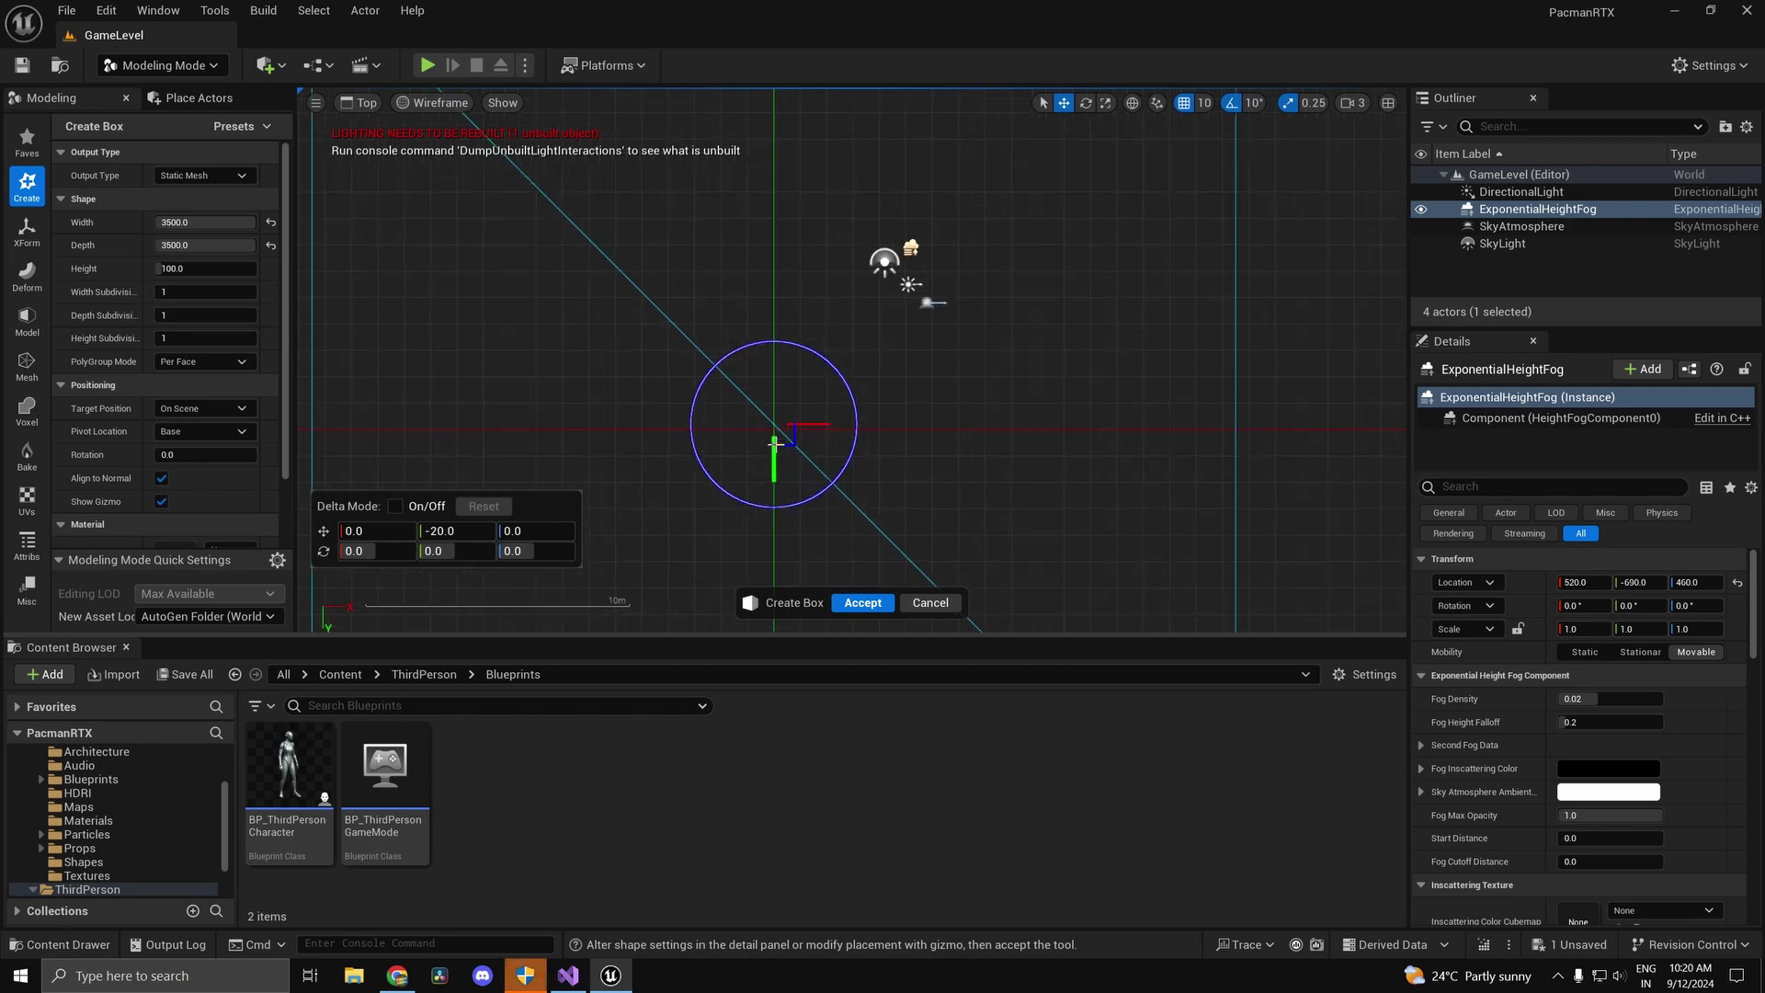
{"action": "scroll", "coordinate": [672, 410], "scroll_direction": "down", "scroll_amount": 5}
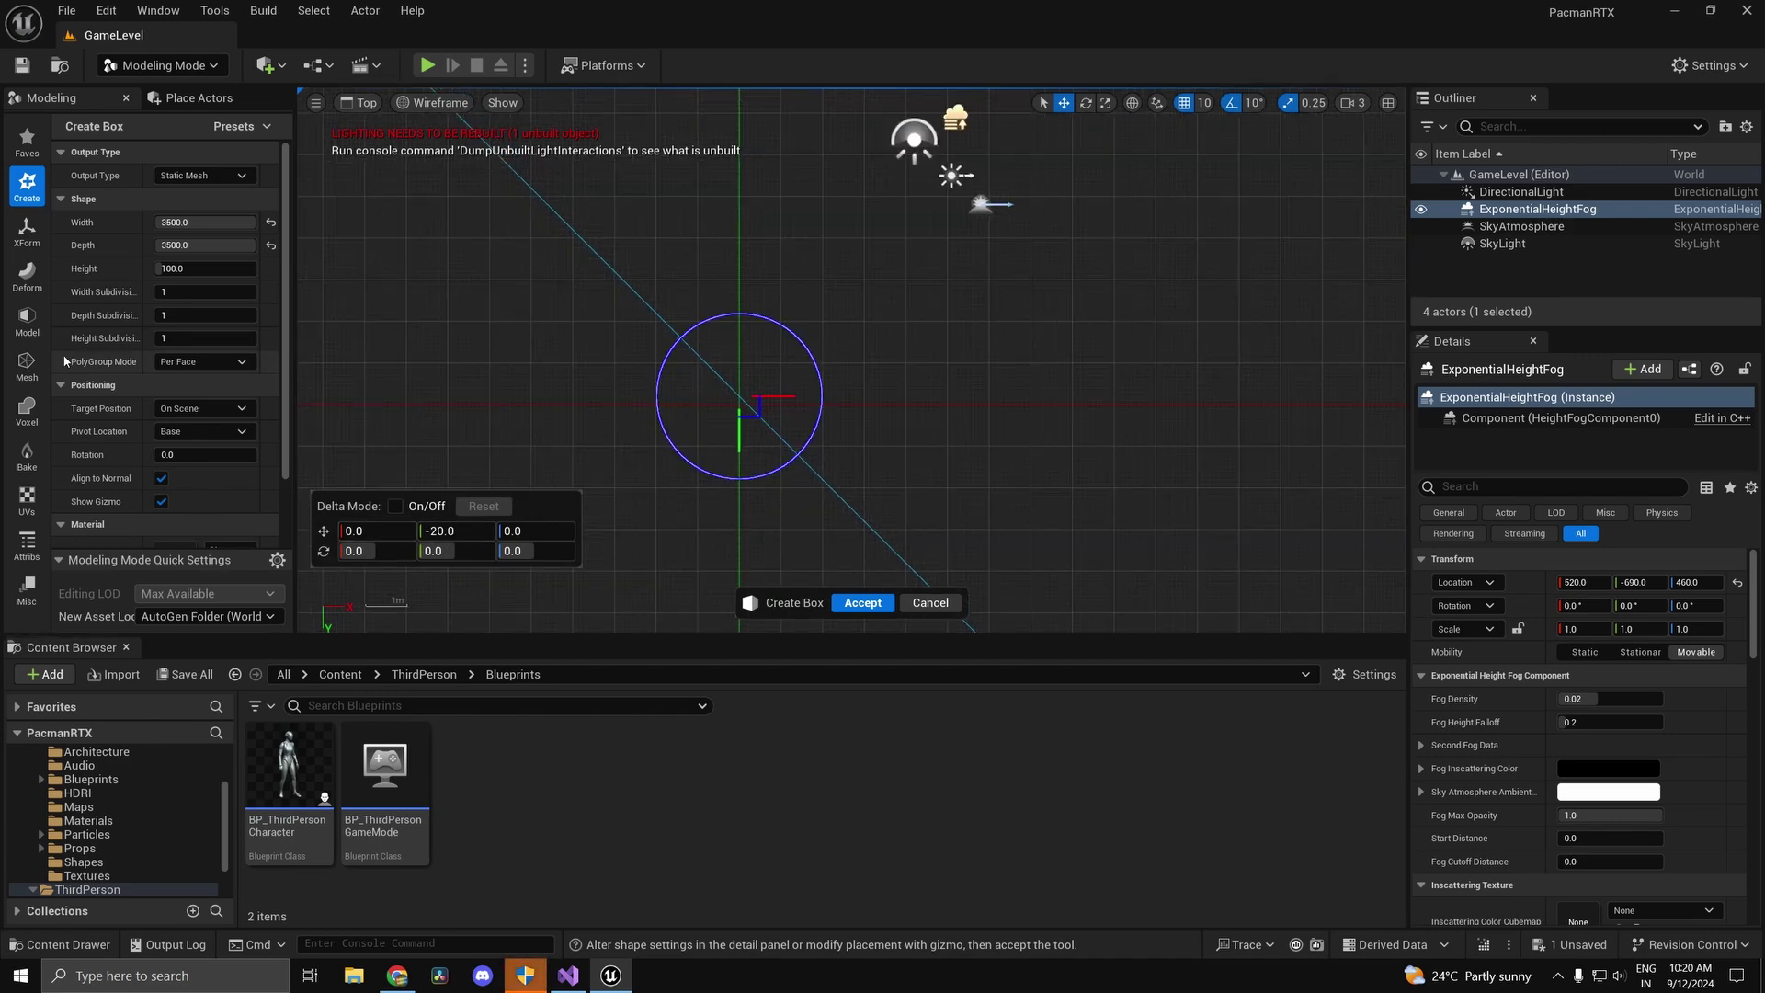
{"action": "scroll", "coordinate": [608, 404], "scroll_direction": "down", "scroll_amount": 2}
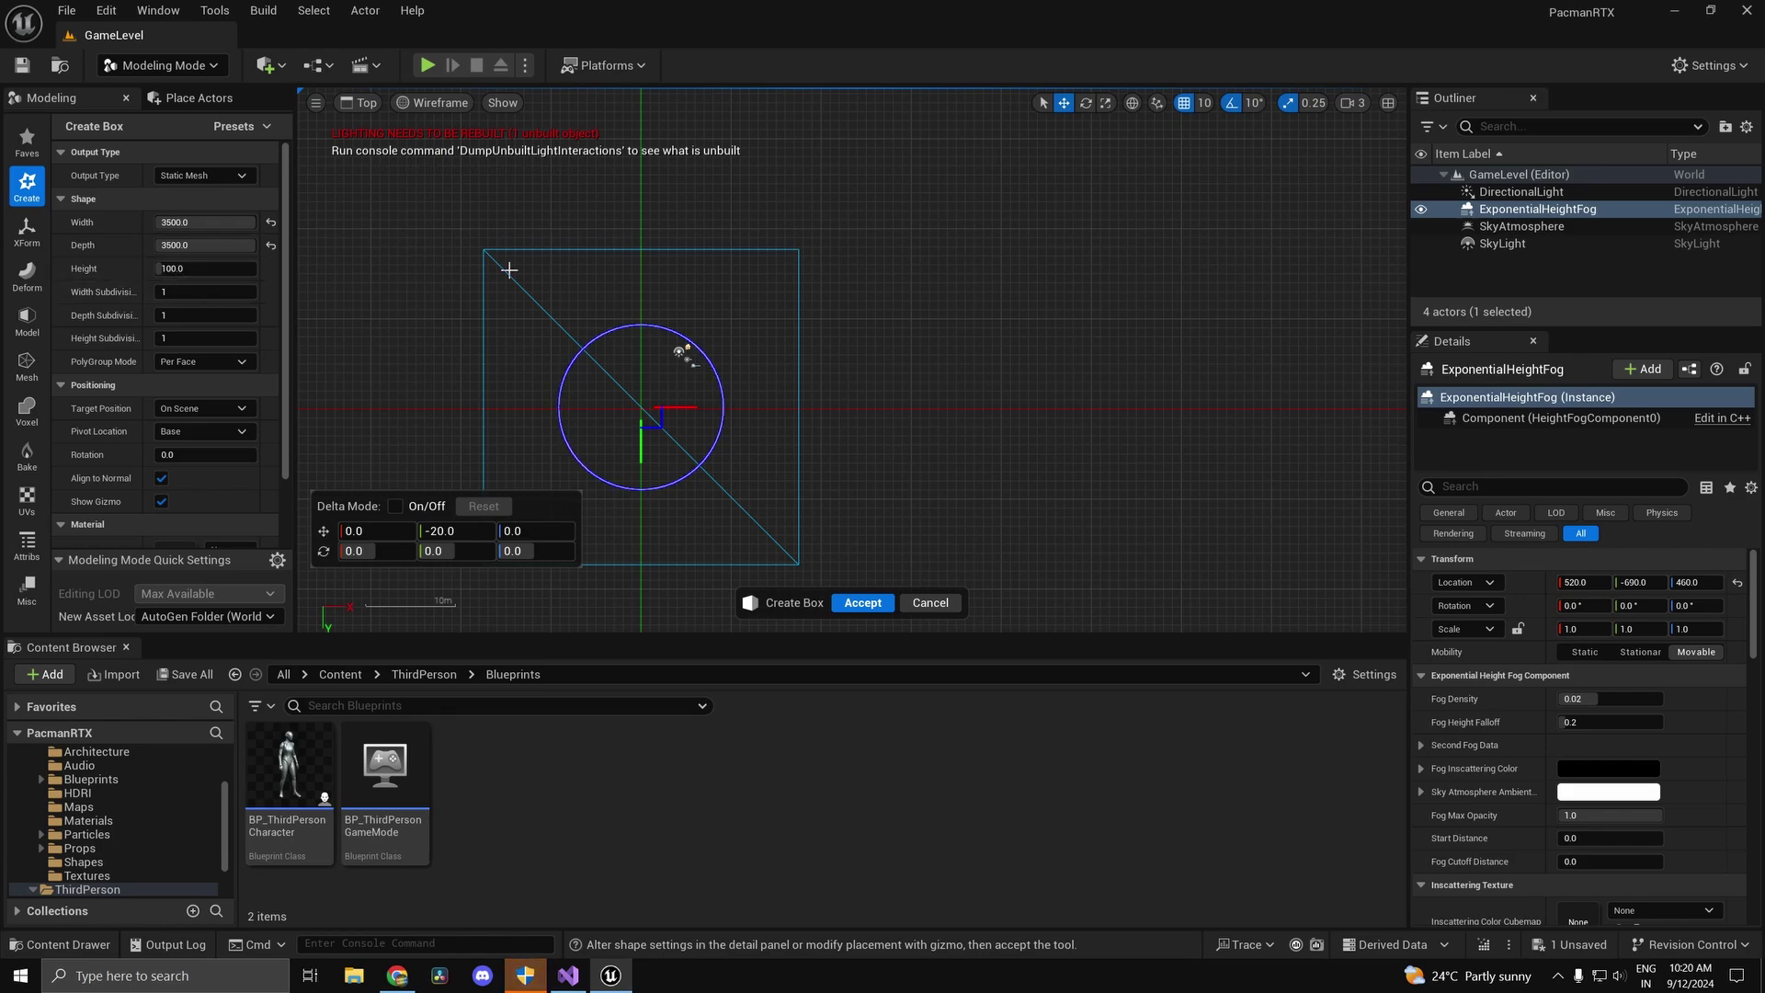
{"action": "key", "text": "alt+Tab"}
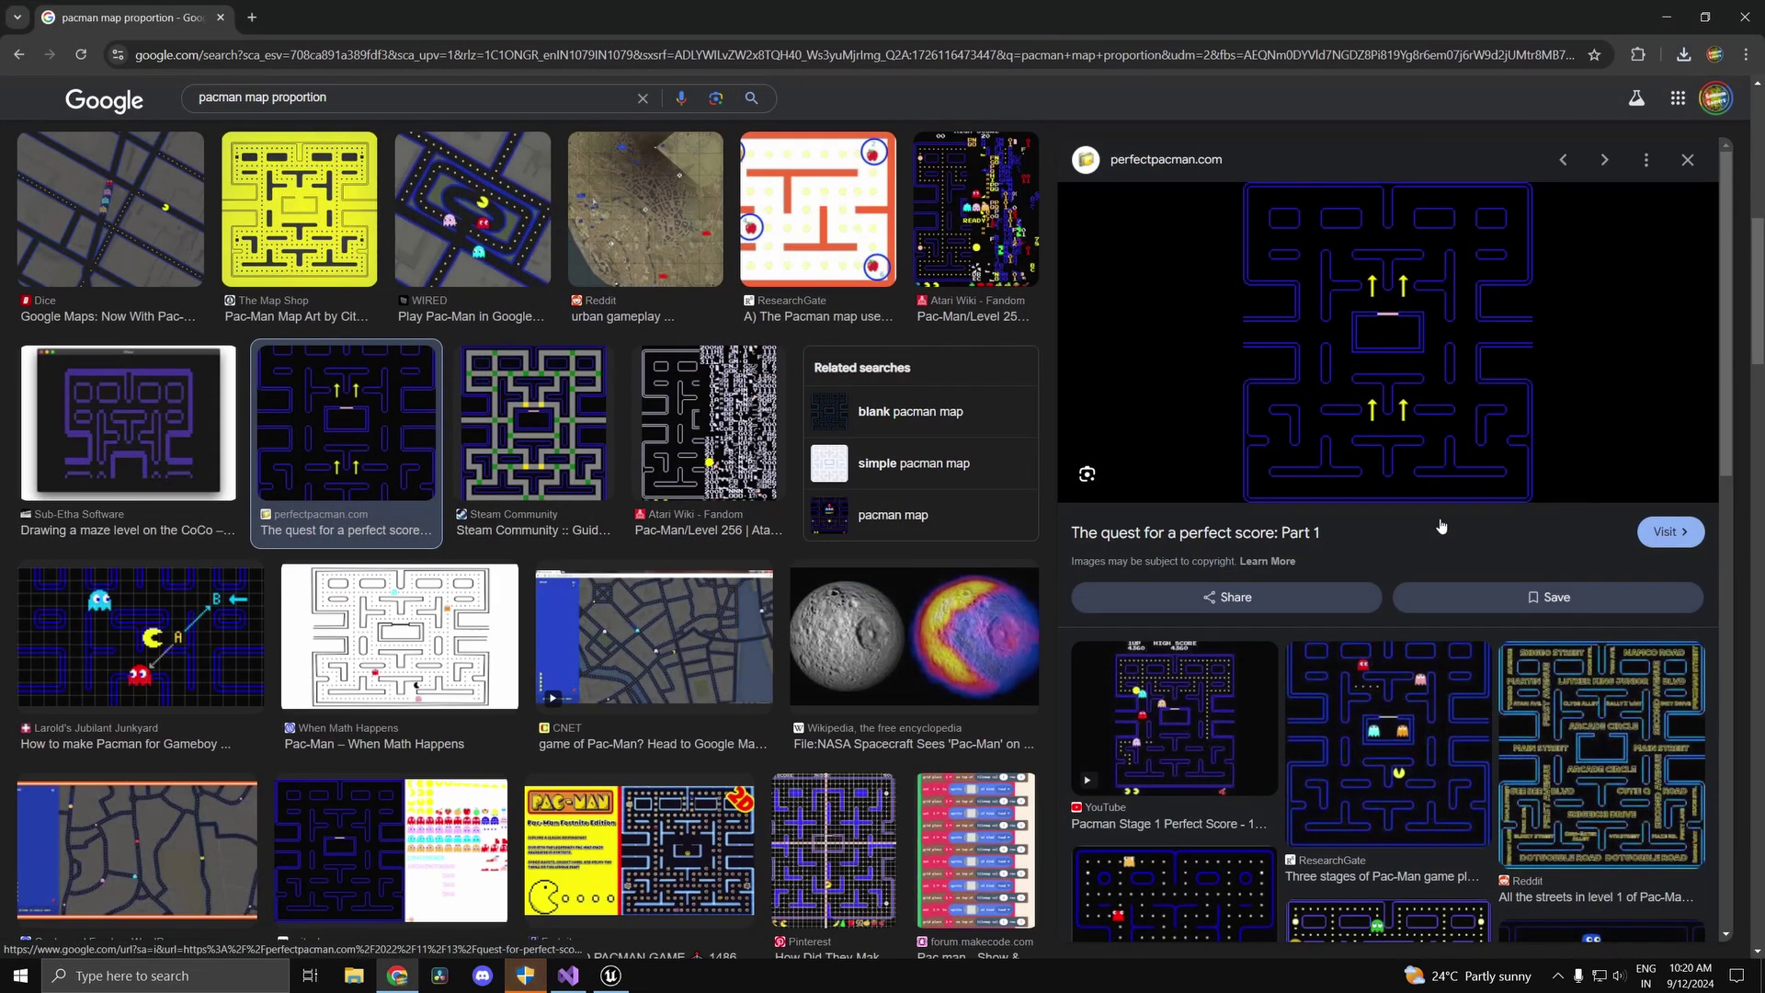
{"action": "key", "text": "alt+Tab"}
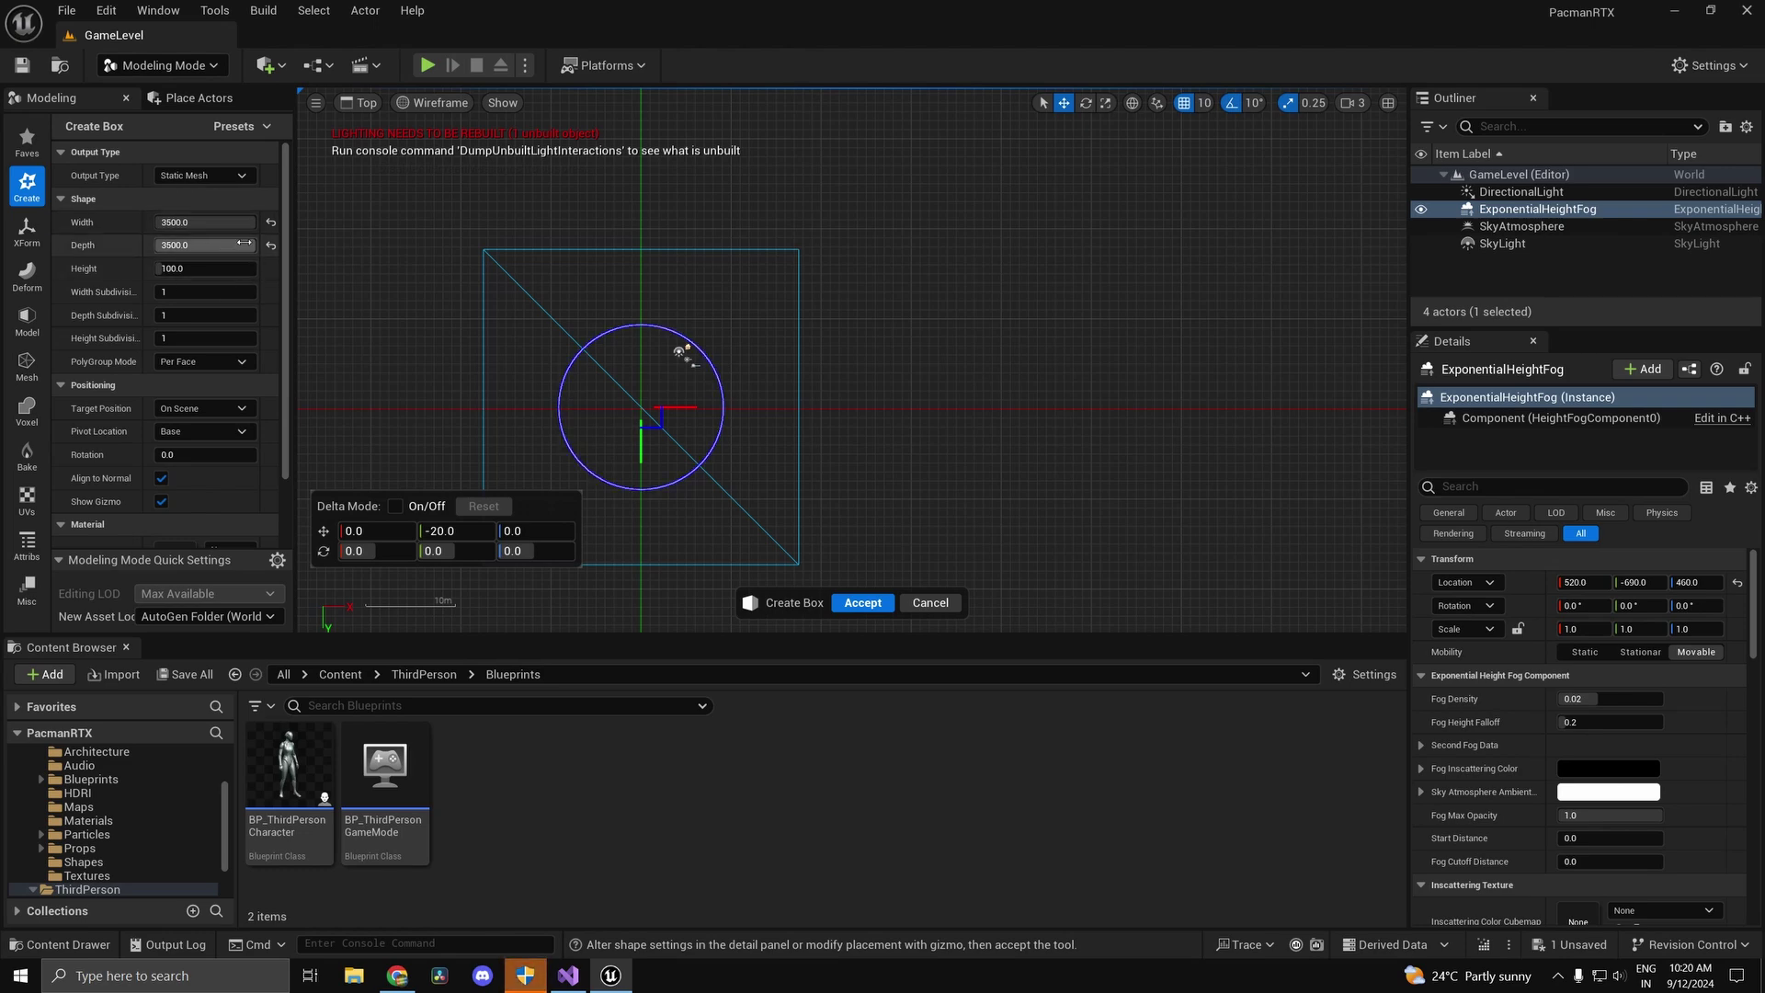
{"action": "left_click_drag", "start_coordinate": [200, 223], "coordinate": [147, 224]}
{"action": "type", "text": "1000"}
{"action": "key", "text": "Return"}
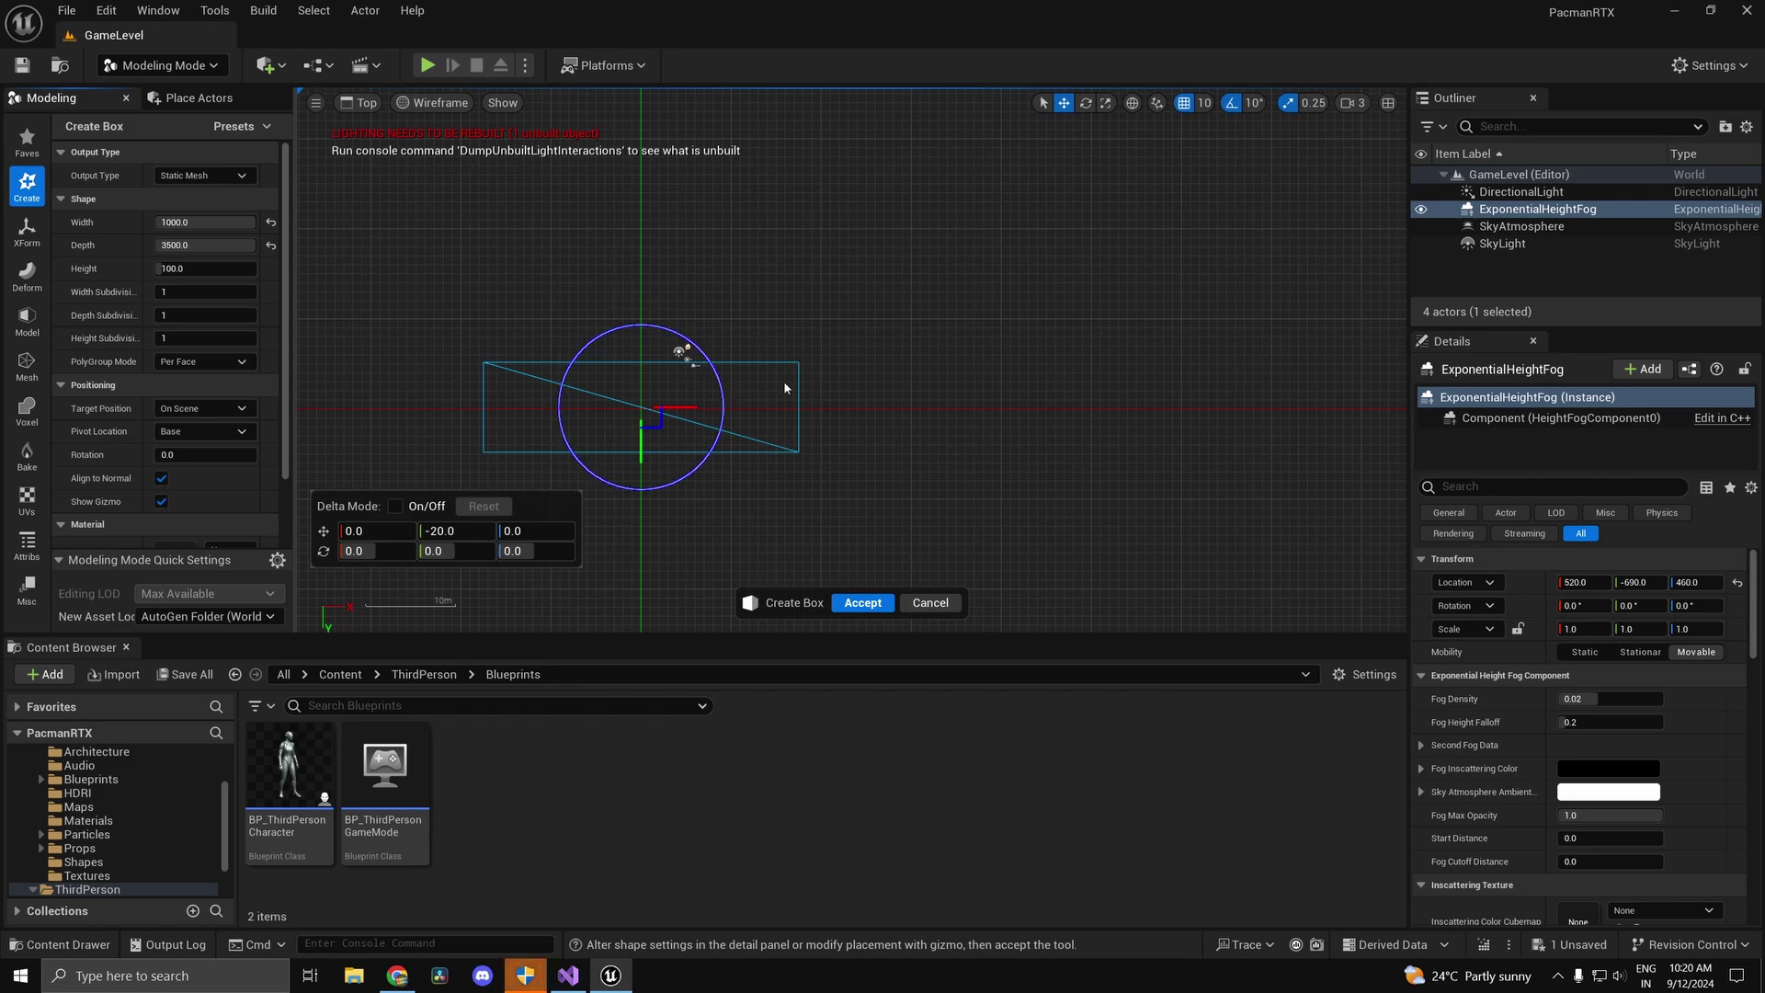
Step: Compare the box's proportions with the maze image in Chrome and return to Unreal Editor
{"action": "key", "text": "alt+Tab"}
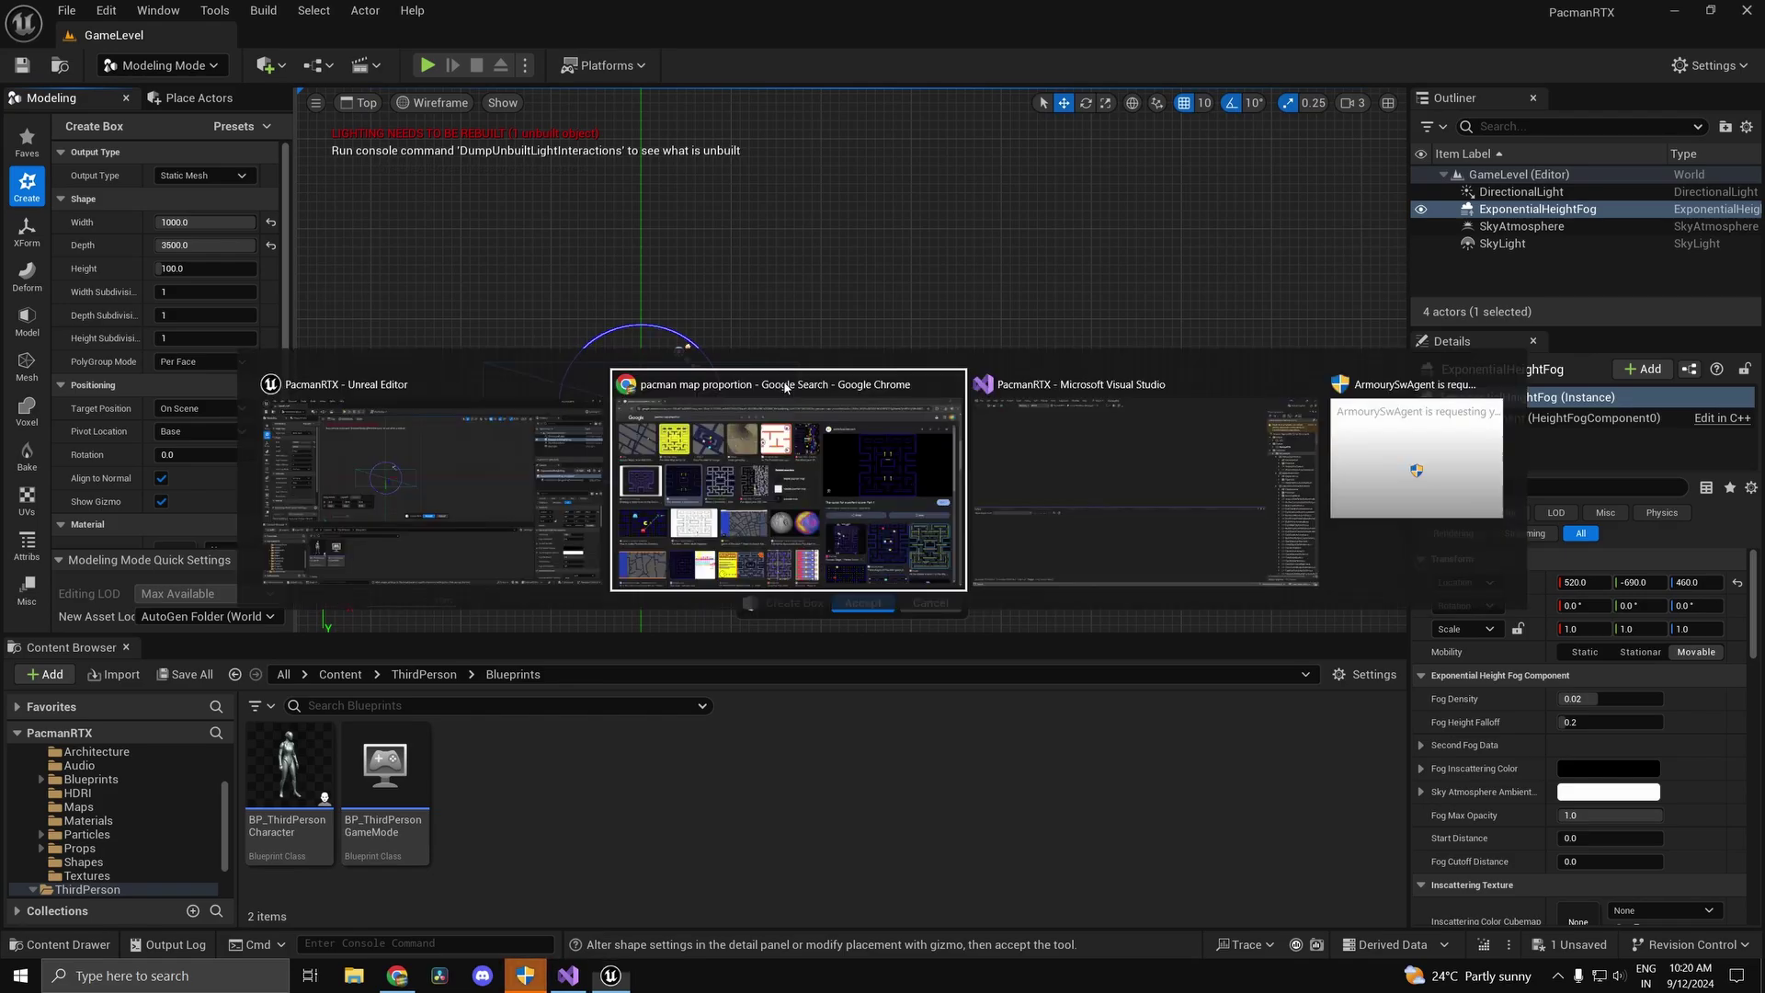
{"action": "key", "text": "alt+Tab"}
{"action": "key", "text": "alt+Tab"}
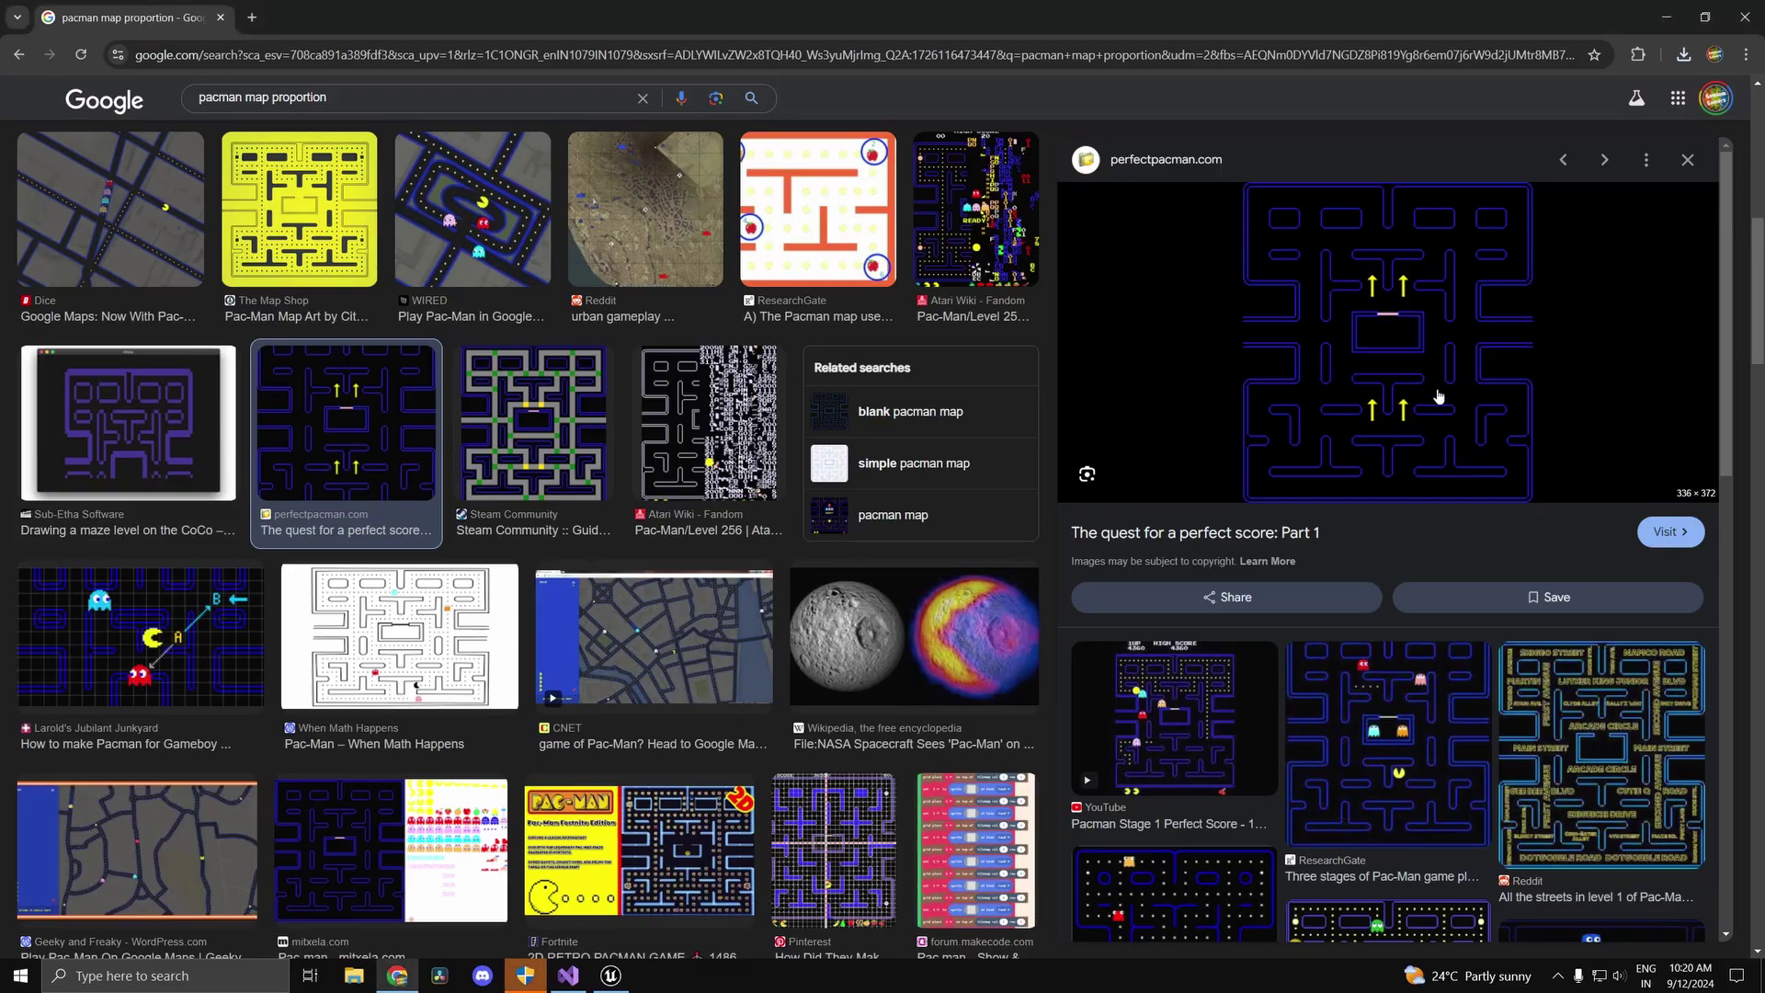
{"action": "key", "text": "alt+Tab"}
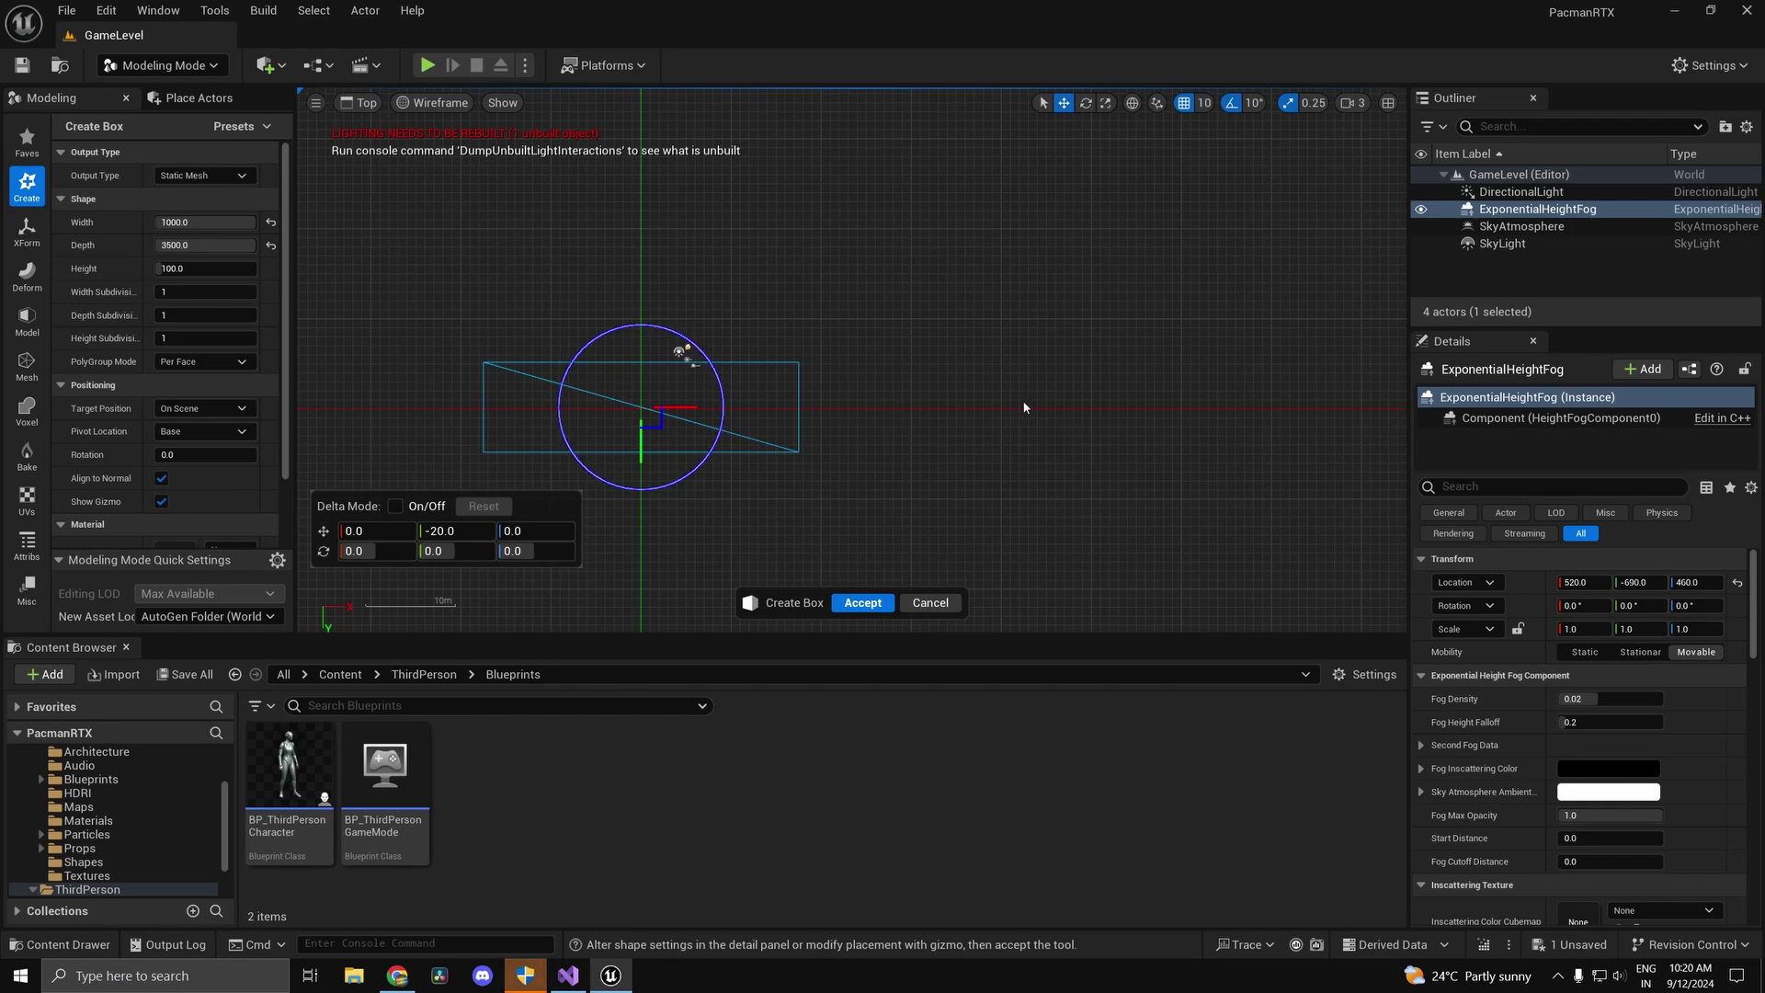
Step: Recheck the maze image in Chrome, and set the box's width to 2800 in Unreal Editor
{"action": "key", "text": "alt+Tab"}
{"action": "key", "text": "alt+Tab"}
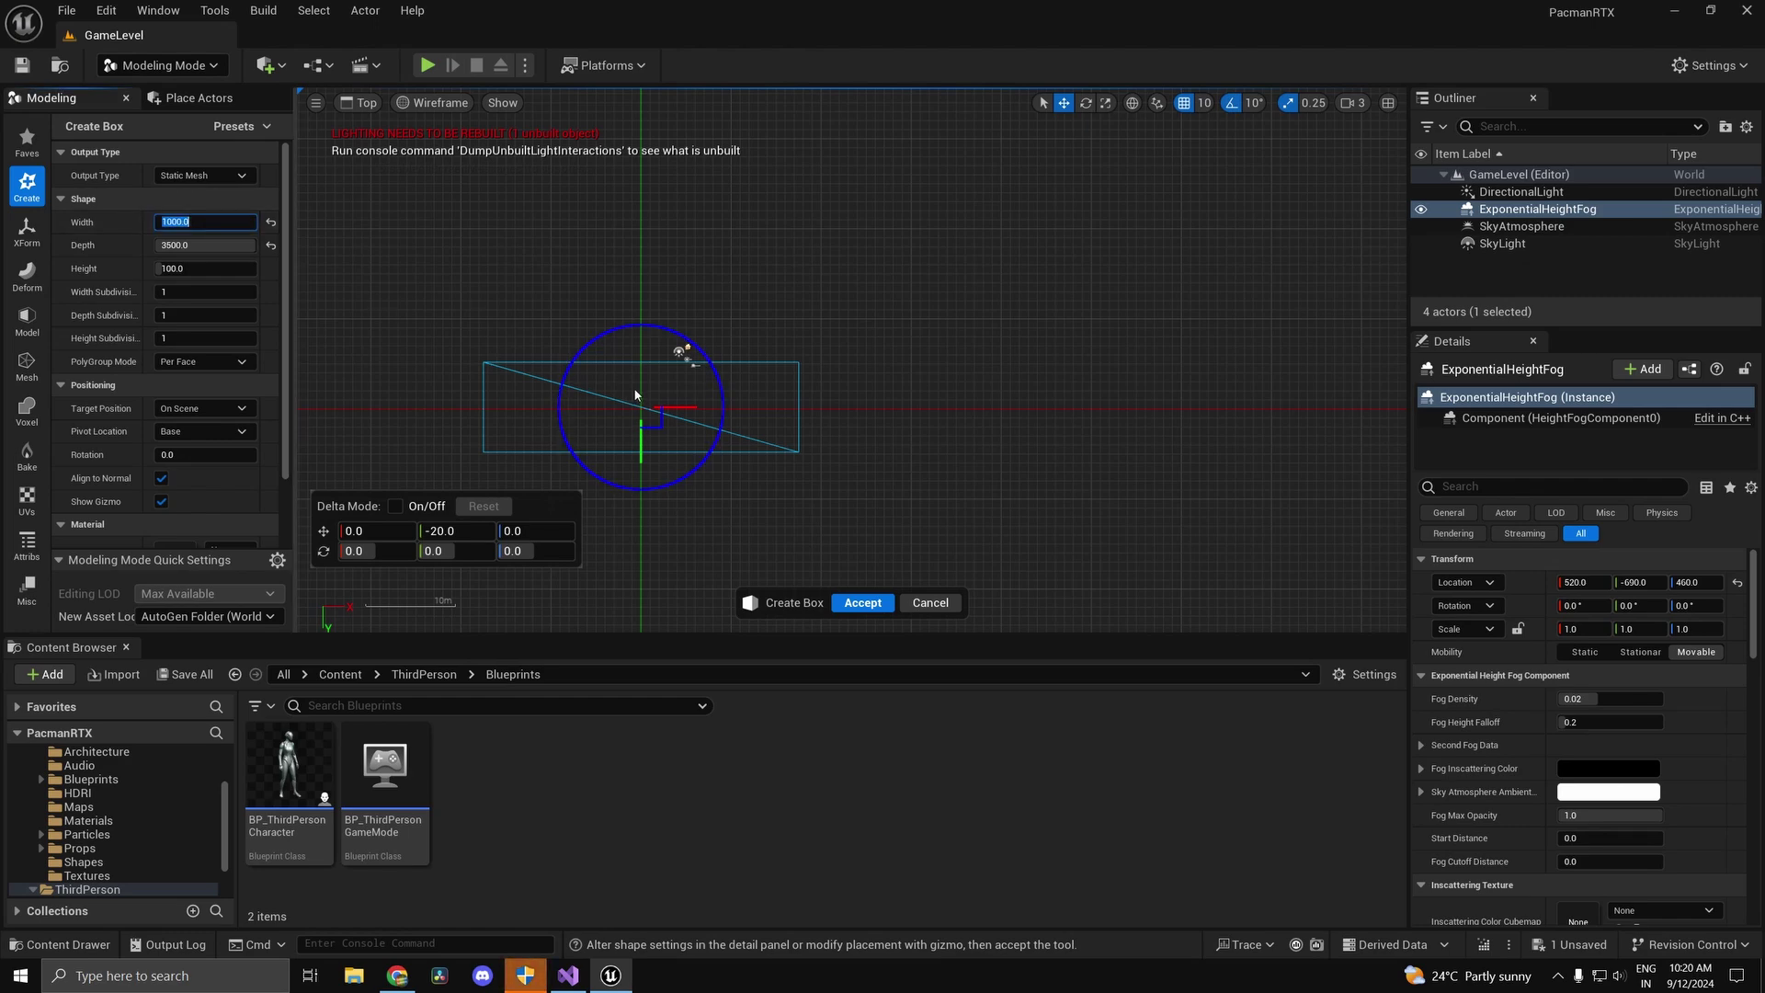
{"action": "type", "text": "28"}
{"action": "type", "text": "00"}
{"action": "key", "text": "Return"}
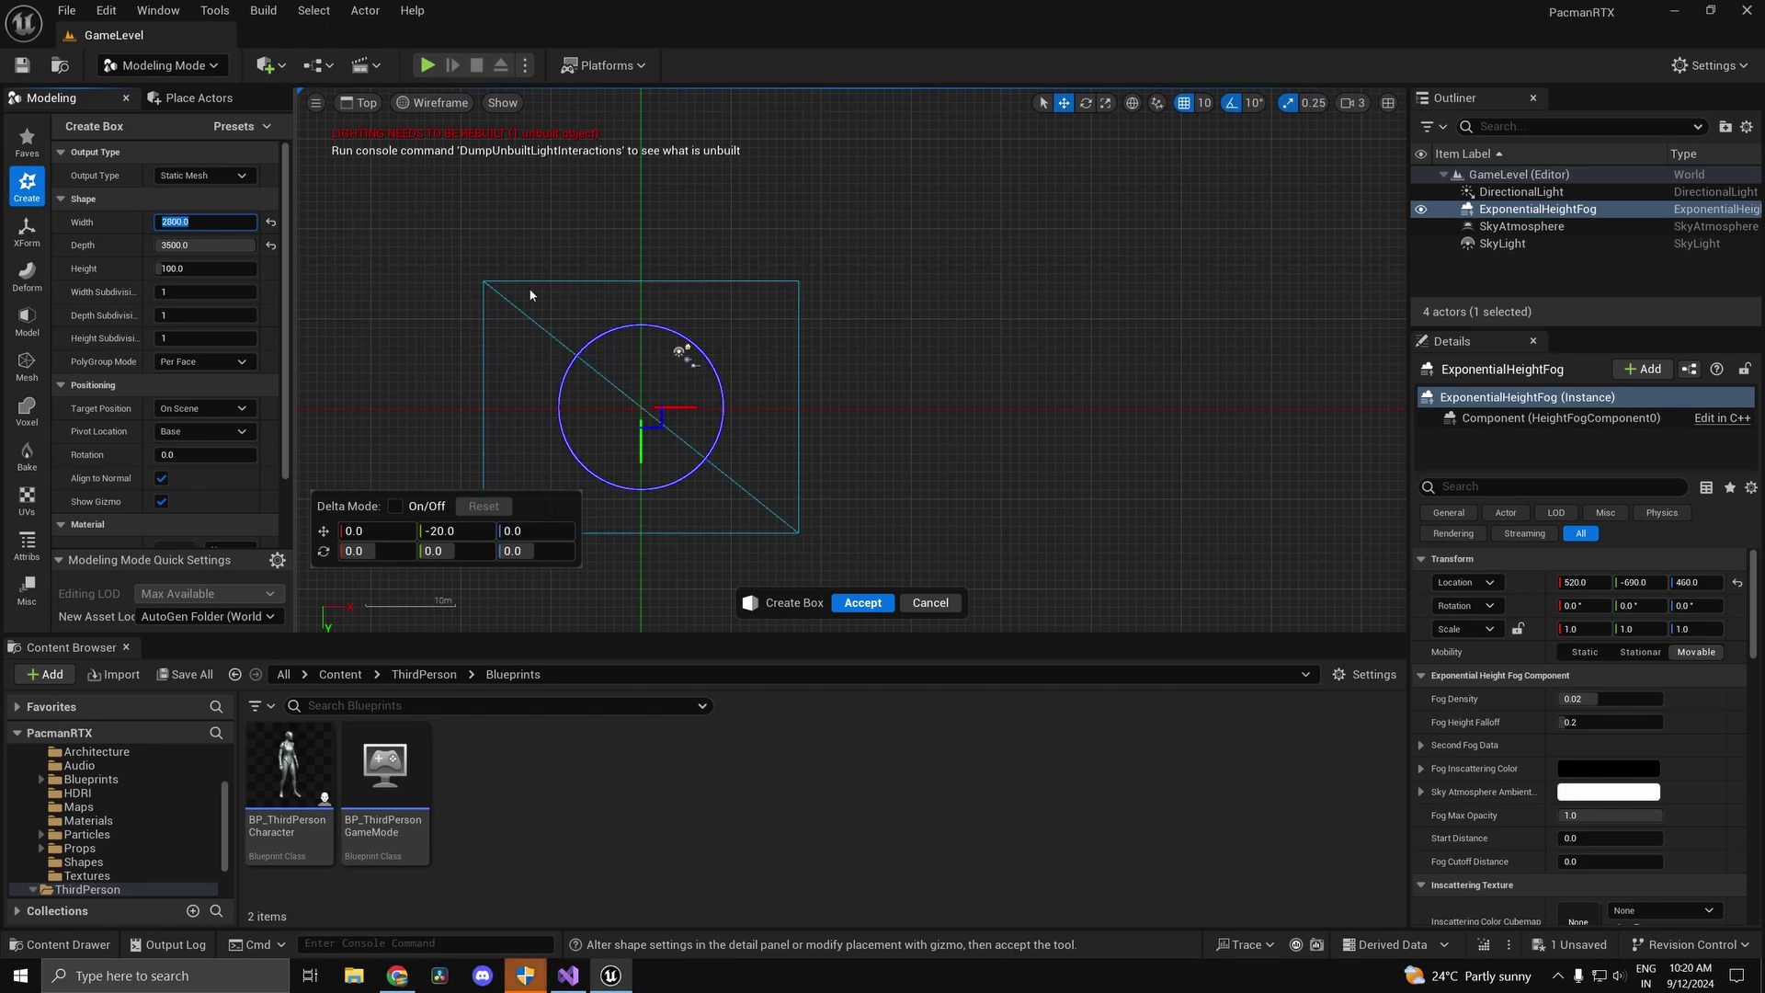
Step: Set the box's depth to 3100
{"action": "left_click", "coordinate": [222, 250]}
{"action": "type", "text": "31"}
{"action": "type", "text": "00"}
{"action": "key", "text": "Return"}
{"action": "right_click_drag", "start_coordinate": [724, 423], "coordinate": [836, 406]}
{"action": "scroll", "coordinate": [881, 440], "scroll_direction": "up", "scroll_amount": 6}
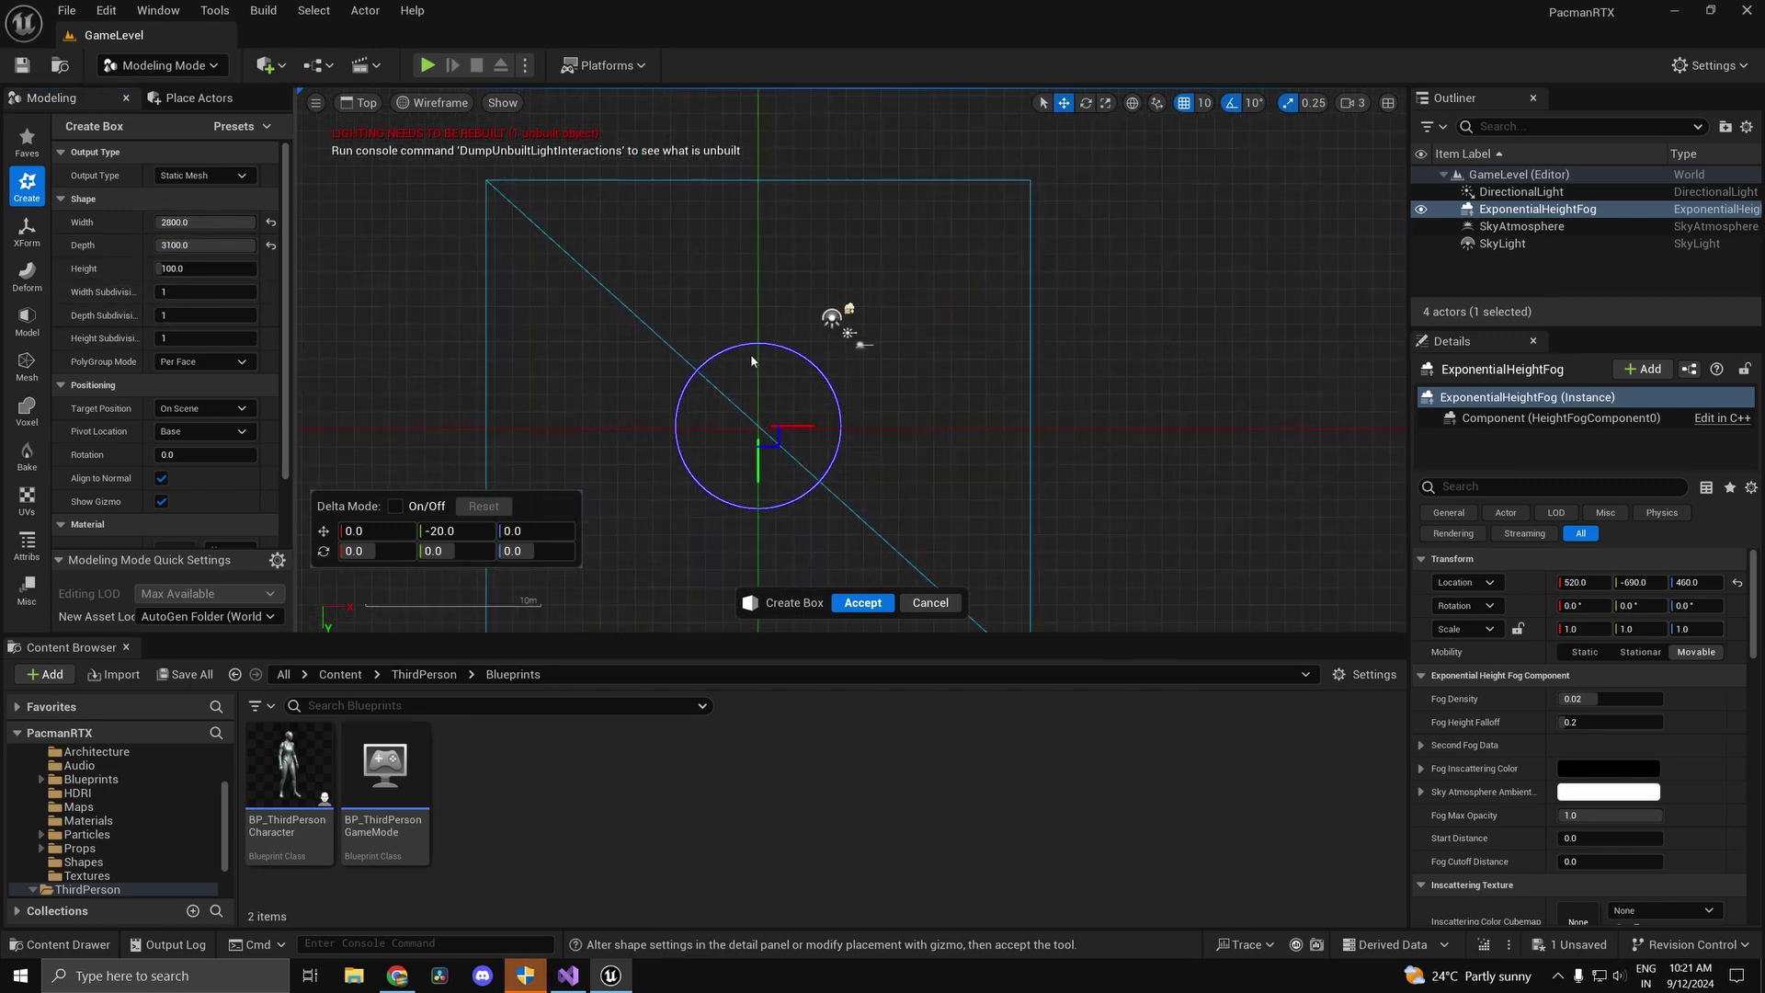
{"action": "scroll", "coordinate": [771, 371], "scroll_direction": "down", "scroll_amount": 6}
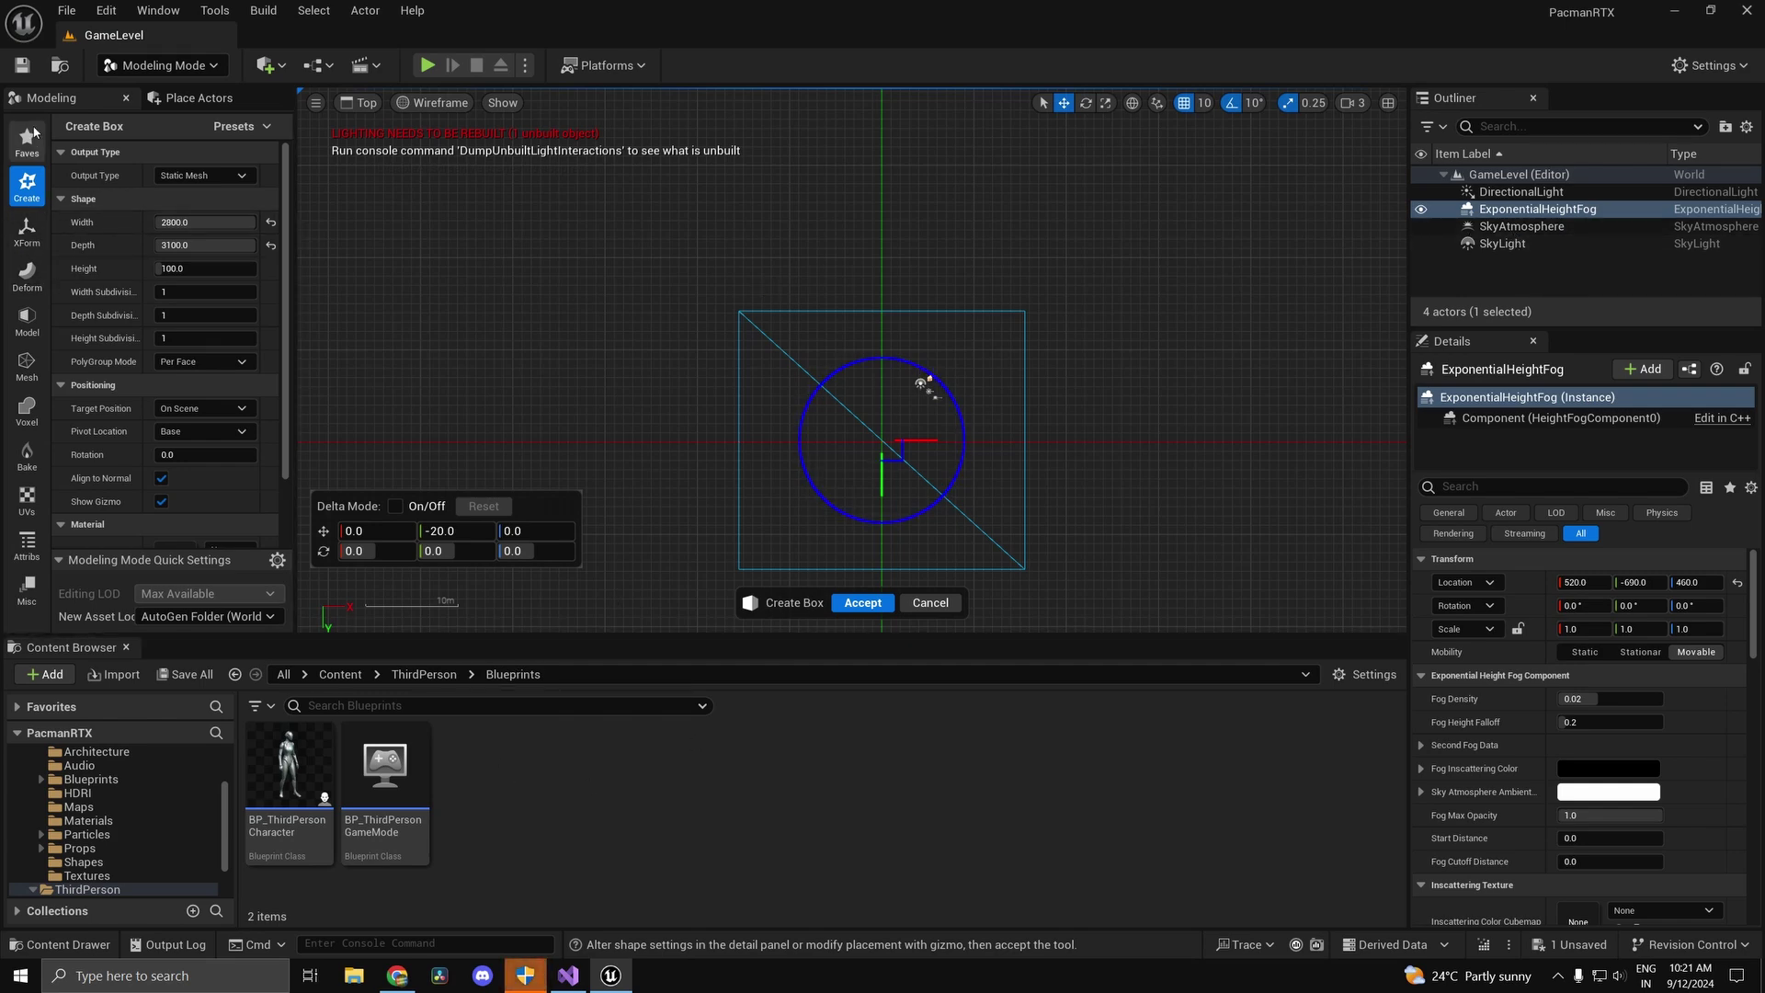
Step: Switch to Selection Mode and place a BP_ThirdPersonCharacter near the origin as a scale reference
{"action": "left_click", "coordinate": [161, 65]}
{"action": "left_click", "coordinate": [164, 94]}
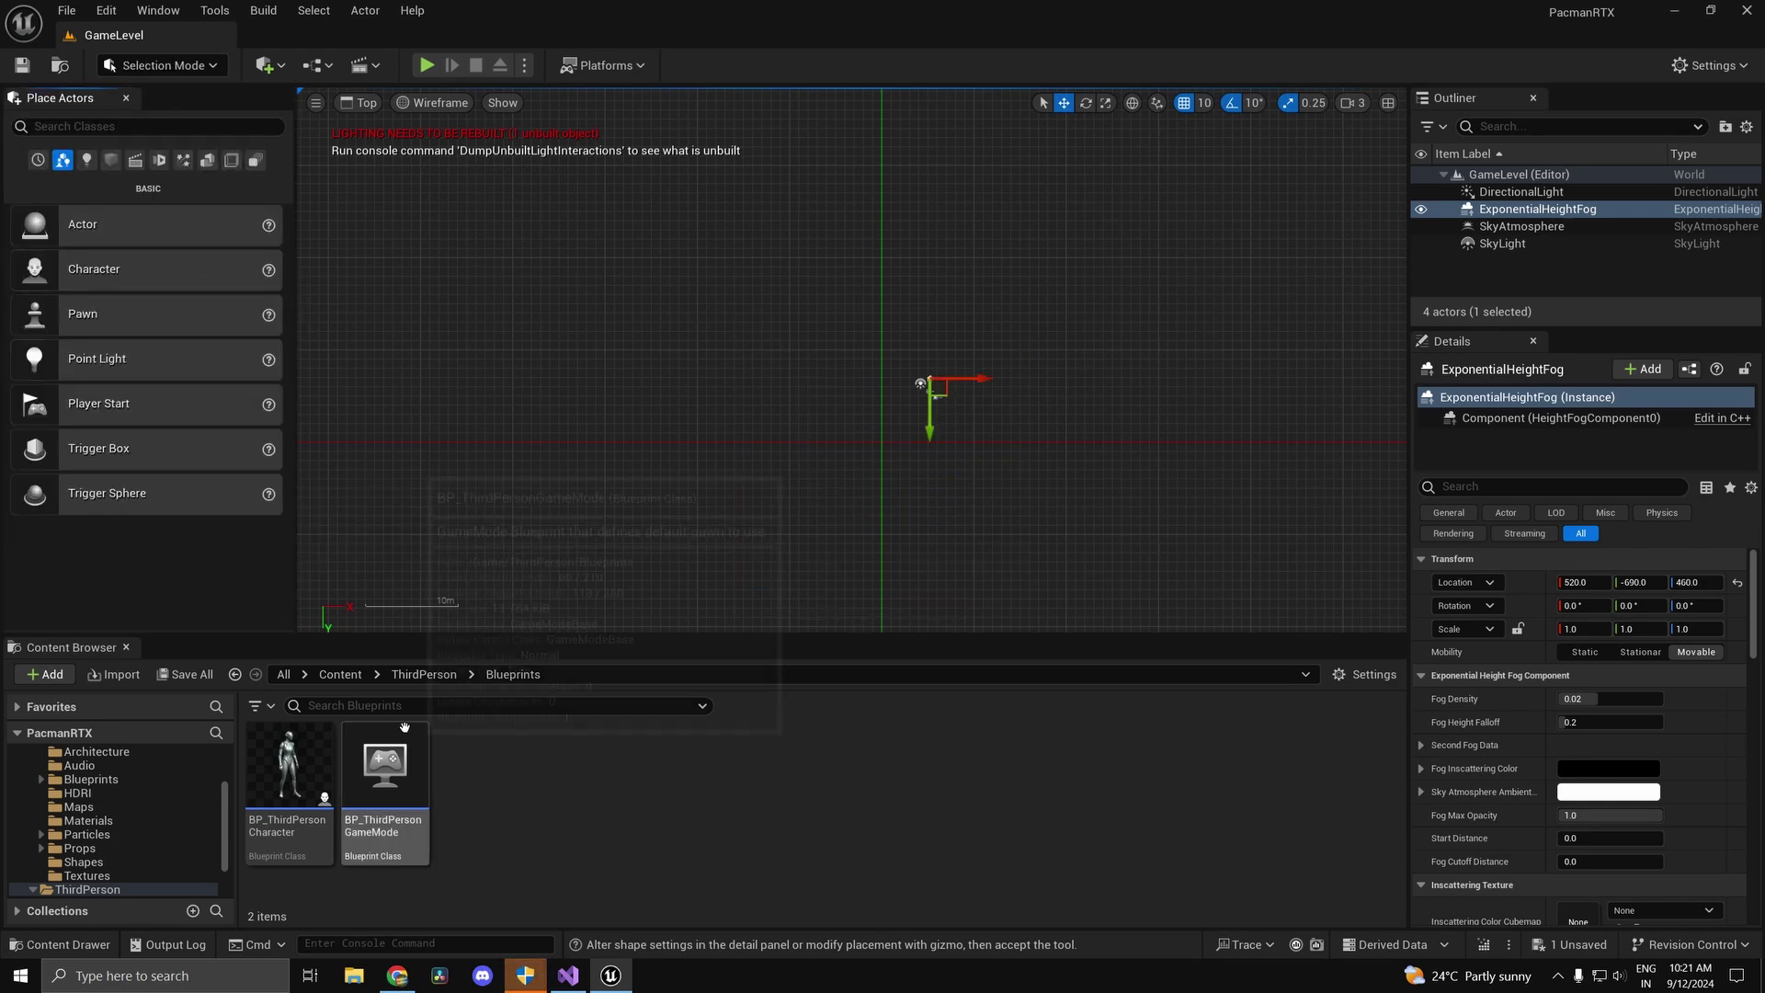
{"action": "left_click_drag", "start_coordinate": [288, 768], "coordinate": [934, 395]}
{"action": "right_click_drag", "start_coordinate": [835, 445], "coordinate": [695, 362]}
{"action": "scroll", "coordinate": [614, 366], "scroll_direction": "up", "scroll_amount": 9}
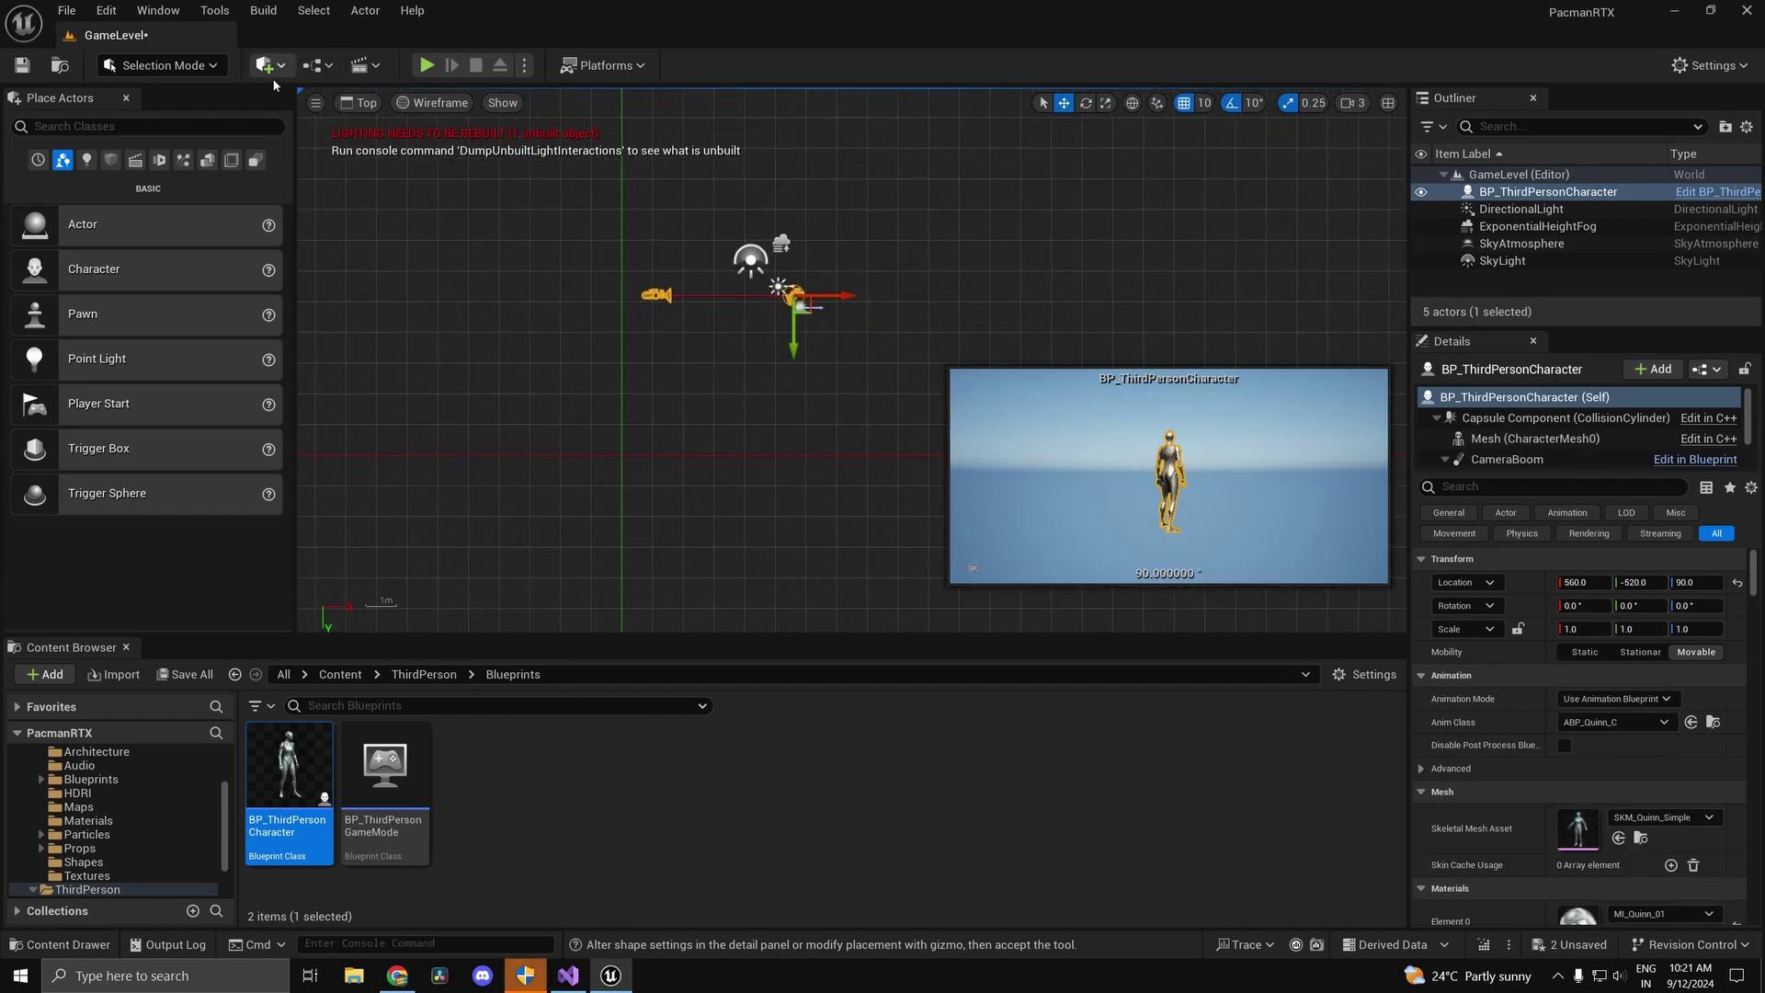
Step: Return to Modeling Mode and place the 2800 by 3100 box at the origin to compare it with the character
{"action": "left_click", "coordinate": [158, 66]}
{"action": "left_click", "coordinate": [181, 170]}
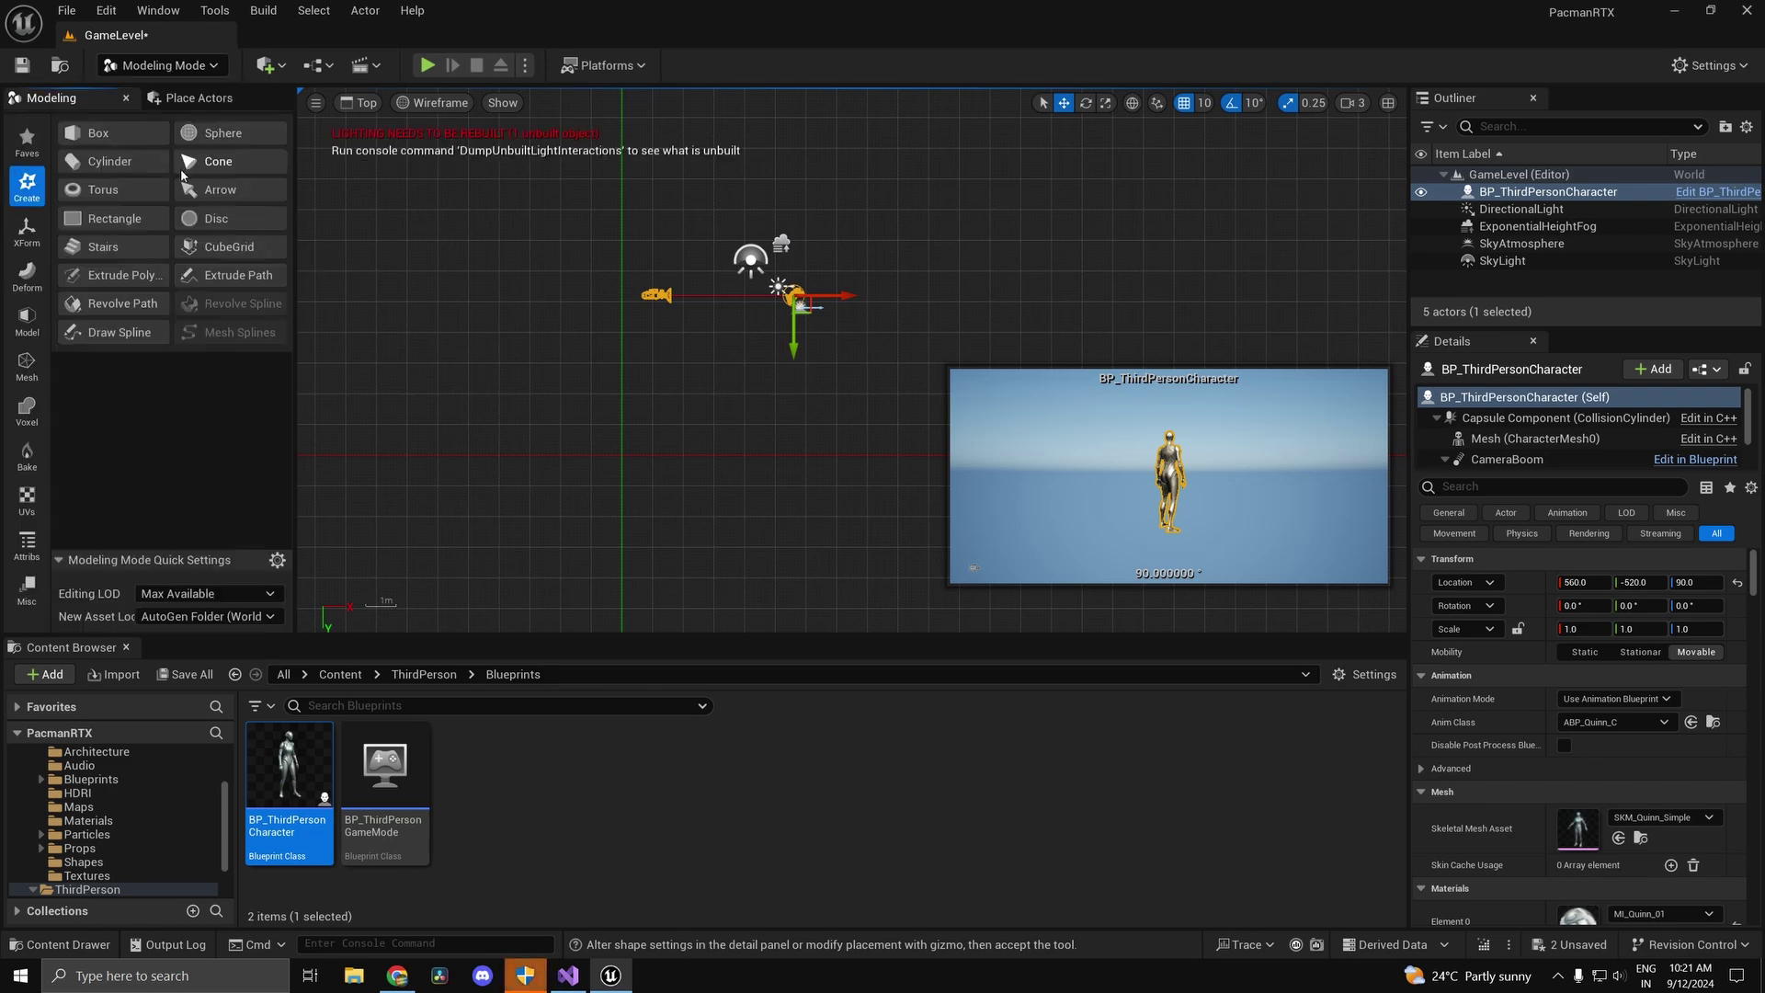
{"action": "left_click", "coordinate": [98, 132]}
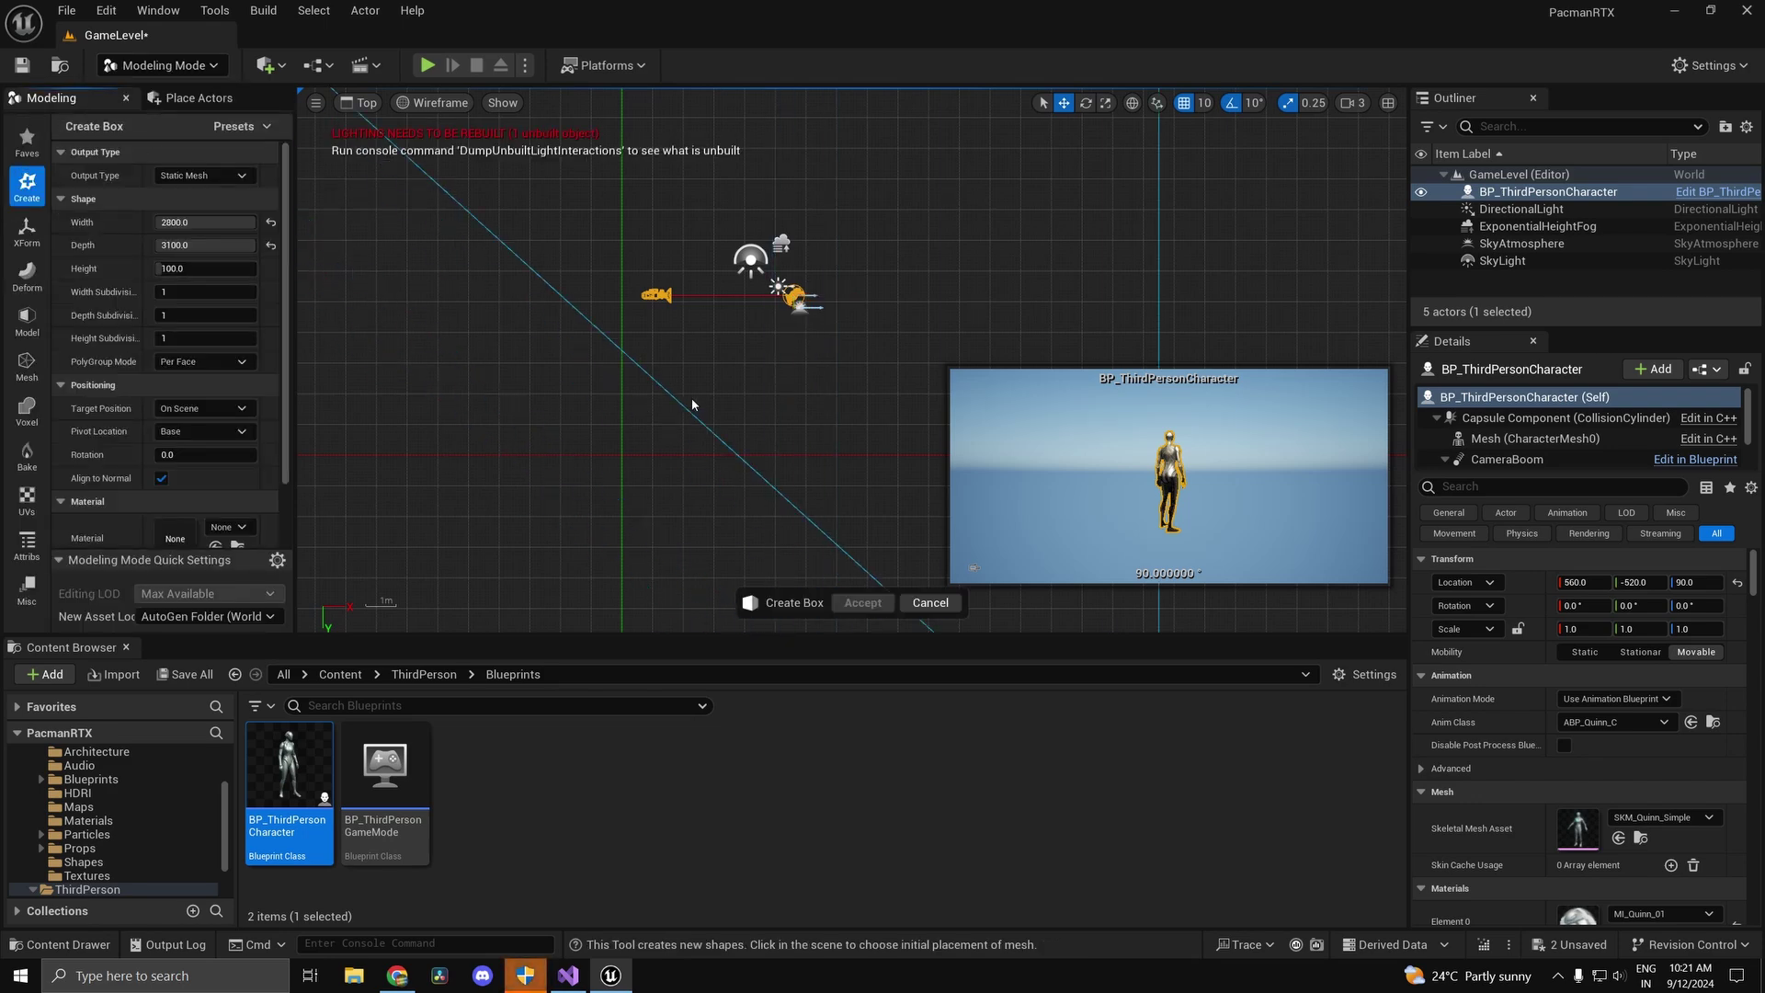
{"action": "left_click", "coordinate": [623, 454]}
{"action": "scroll", "coordinate": [783, 485], "scroll_direction": "down", "scroll_amount": 9}
{"action": "right_click_drag", "start_coordinate": [804, 438], "coordinate": [827, 327]}
{"action": "scroll", "coordinate": [835, 320], "scroll_direction": "up", "scroll_amount": 7}
{"action": "scroll", "coordinate": [828, 350], "scroll_direction": "down", "scroll_amount": 4}
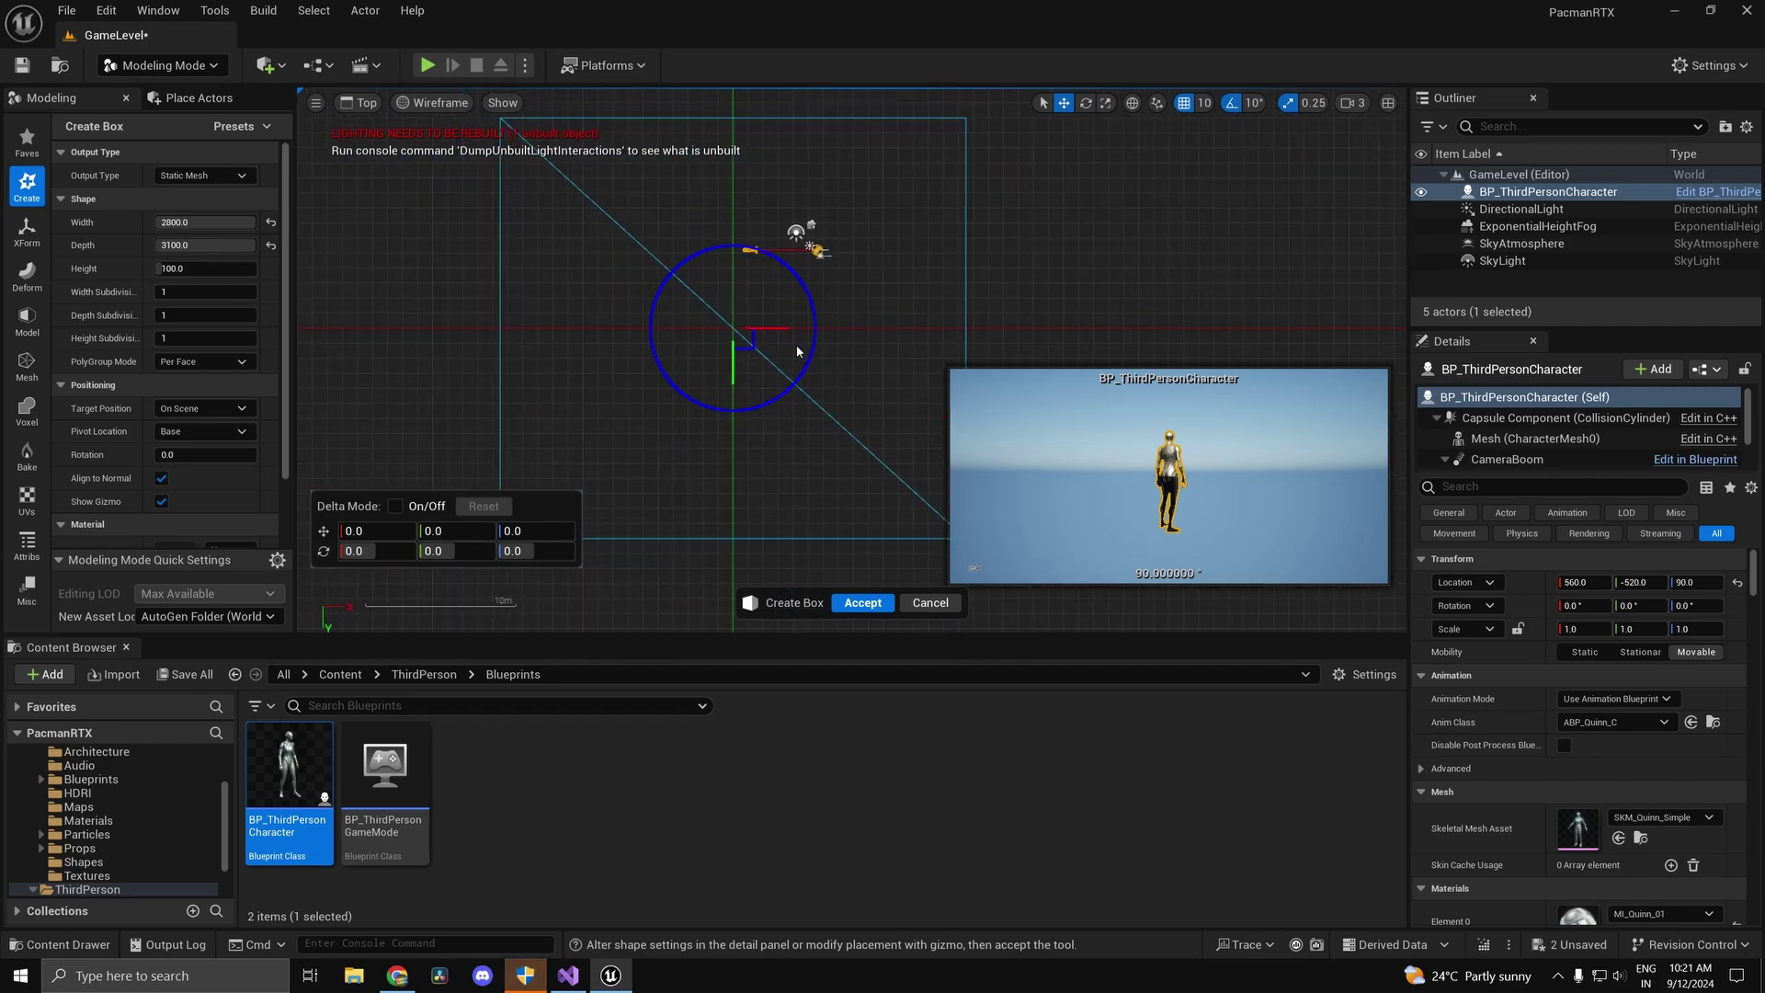
{"action": "scroll", "coordinate": [767, 259], "scroll_direction": "up", "scroll_amount": 4}
{"action": "scroll", "coordinate": [850, 253], "scroll_direction": "down", "scroll_amount": 6}
{"action": "right_click_drag", "start_coordinate": [859, 278], "coordinate": [774, 309]}
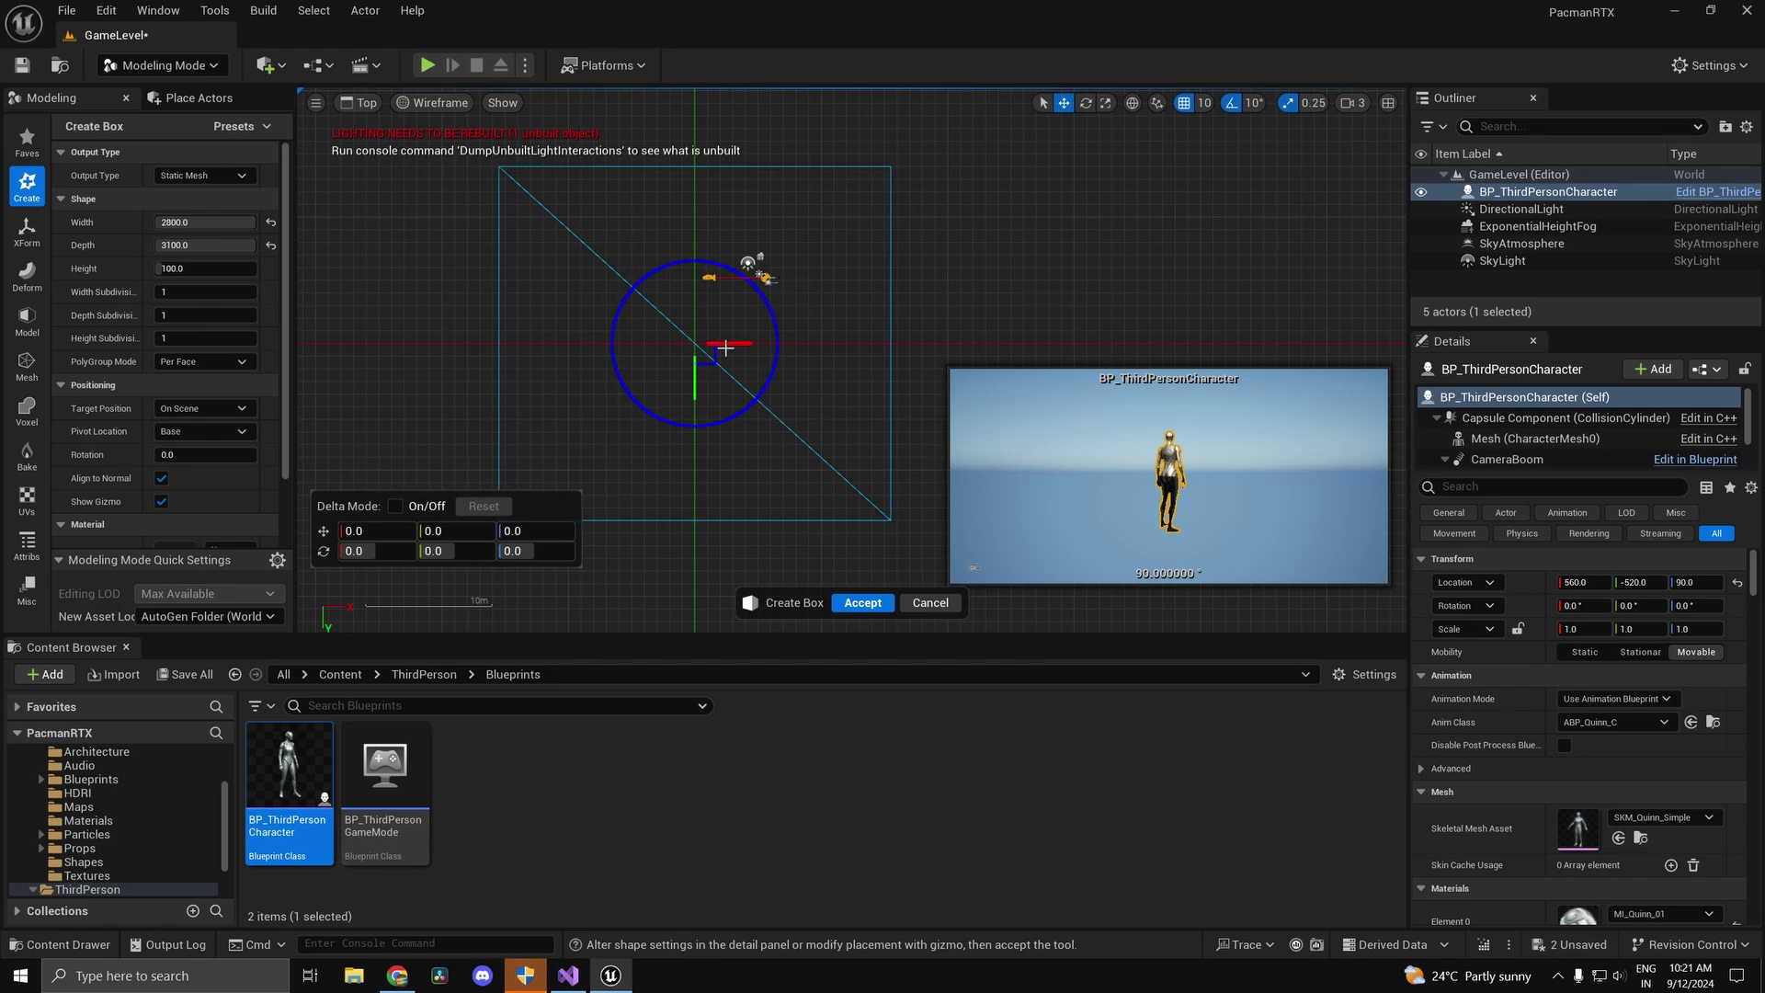
Step: Check the maze image in Chrome, accept the box in Unreal Editor, and show it in the Perspective view
{"action": "left_click", "coordinate": [409, 977]}
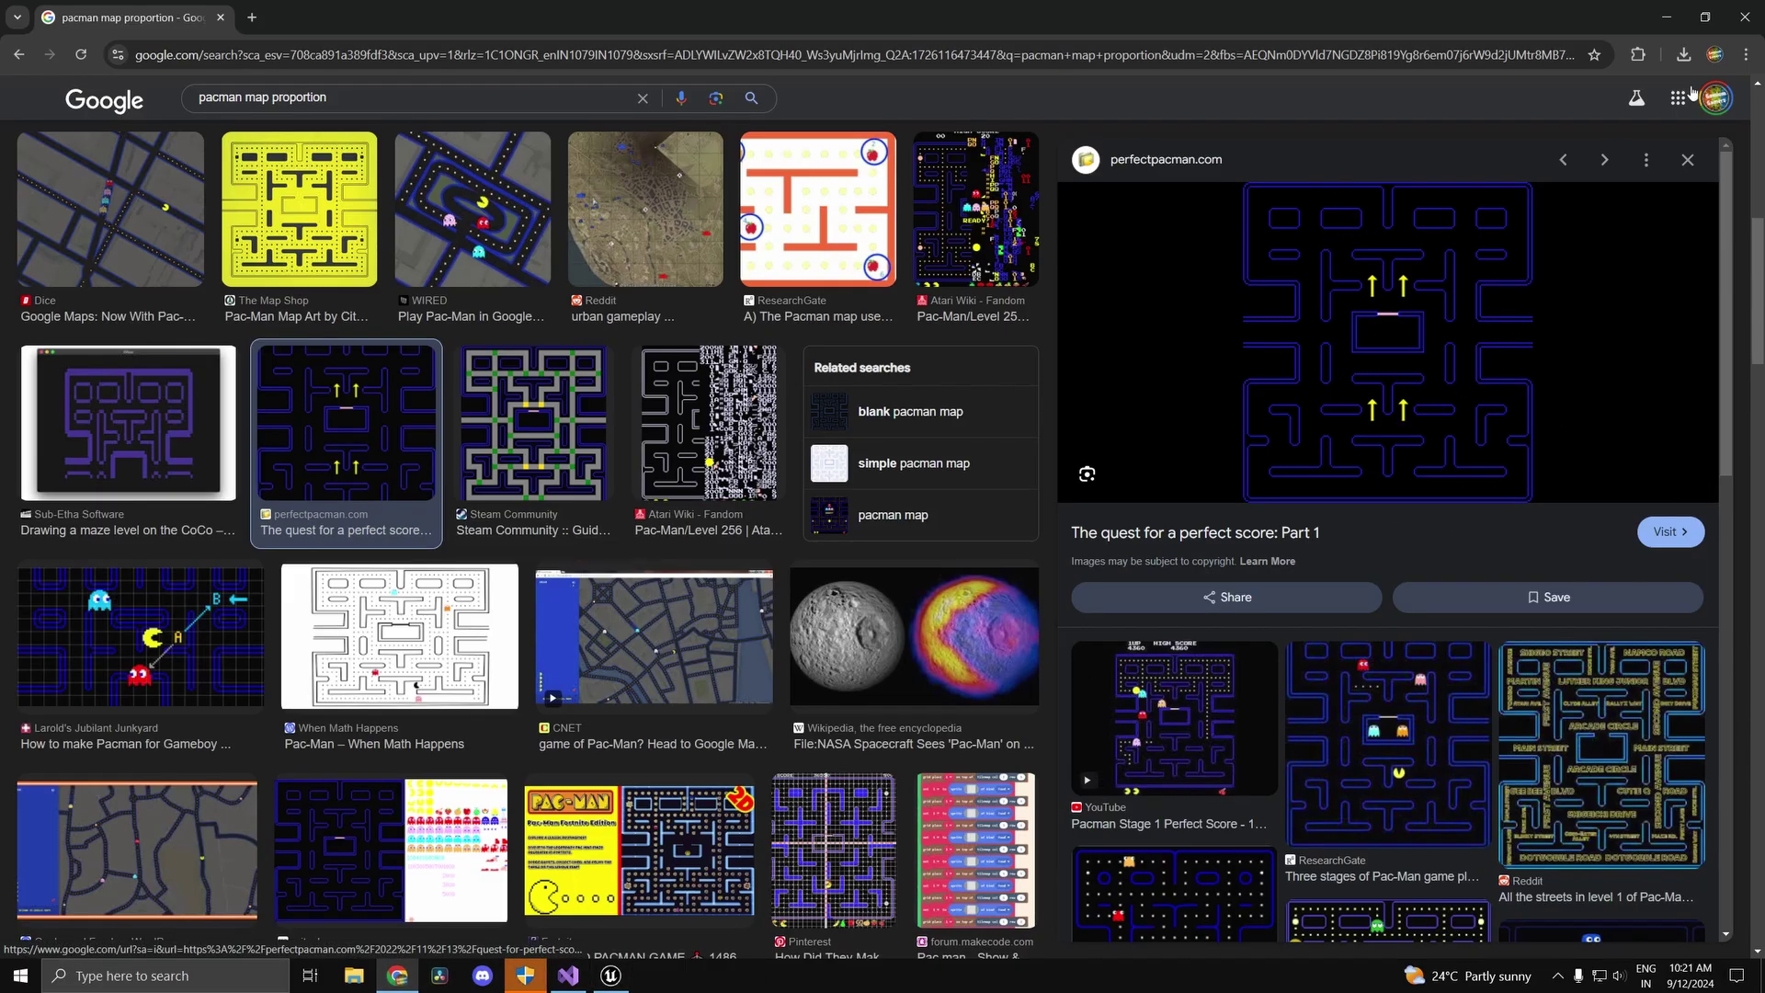
{"action": "left_click", "coordinate": [1667, 17]}
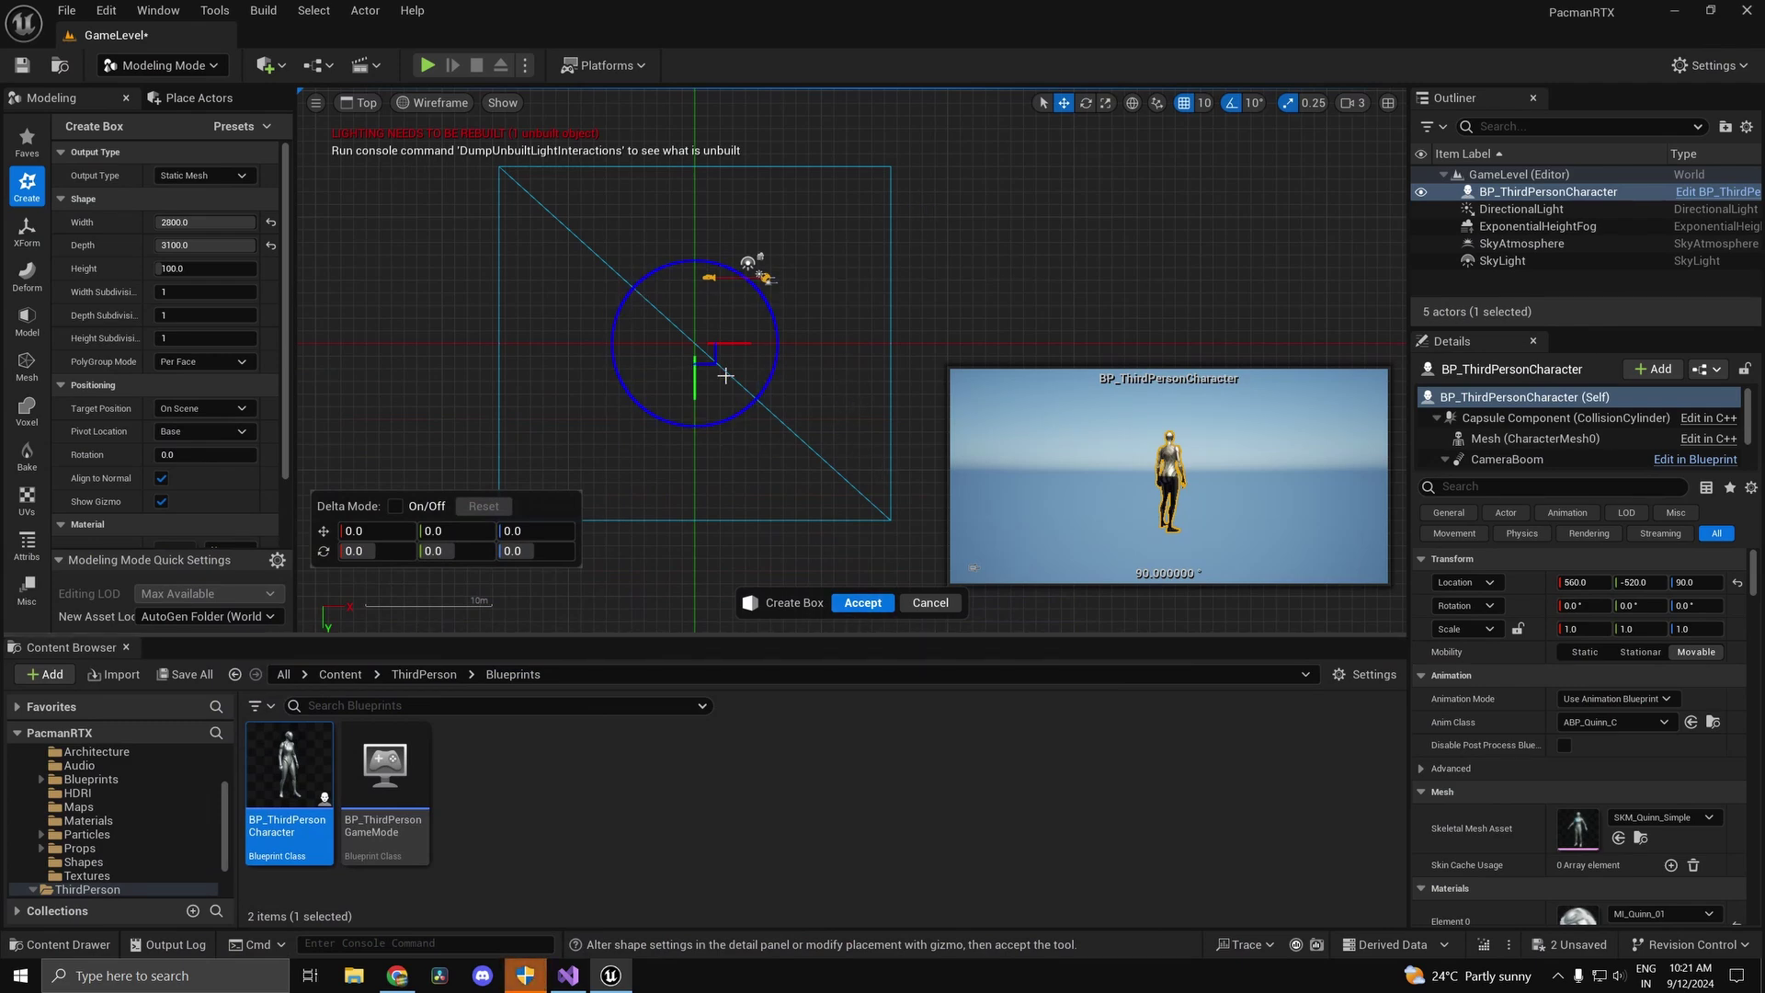
{"action": "left_click", "coordinate": [860, 604]}
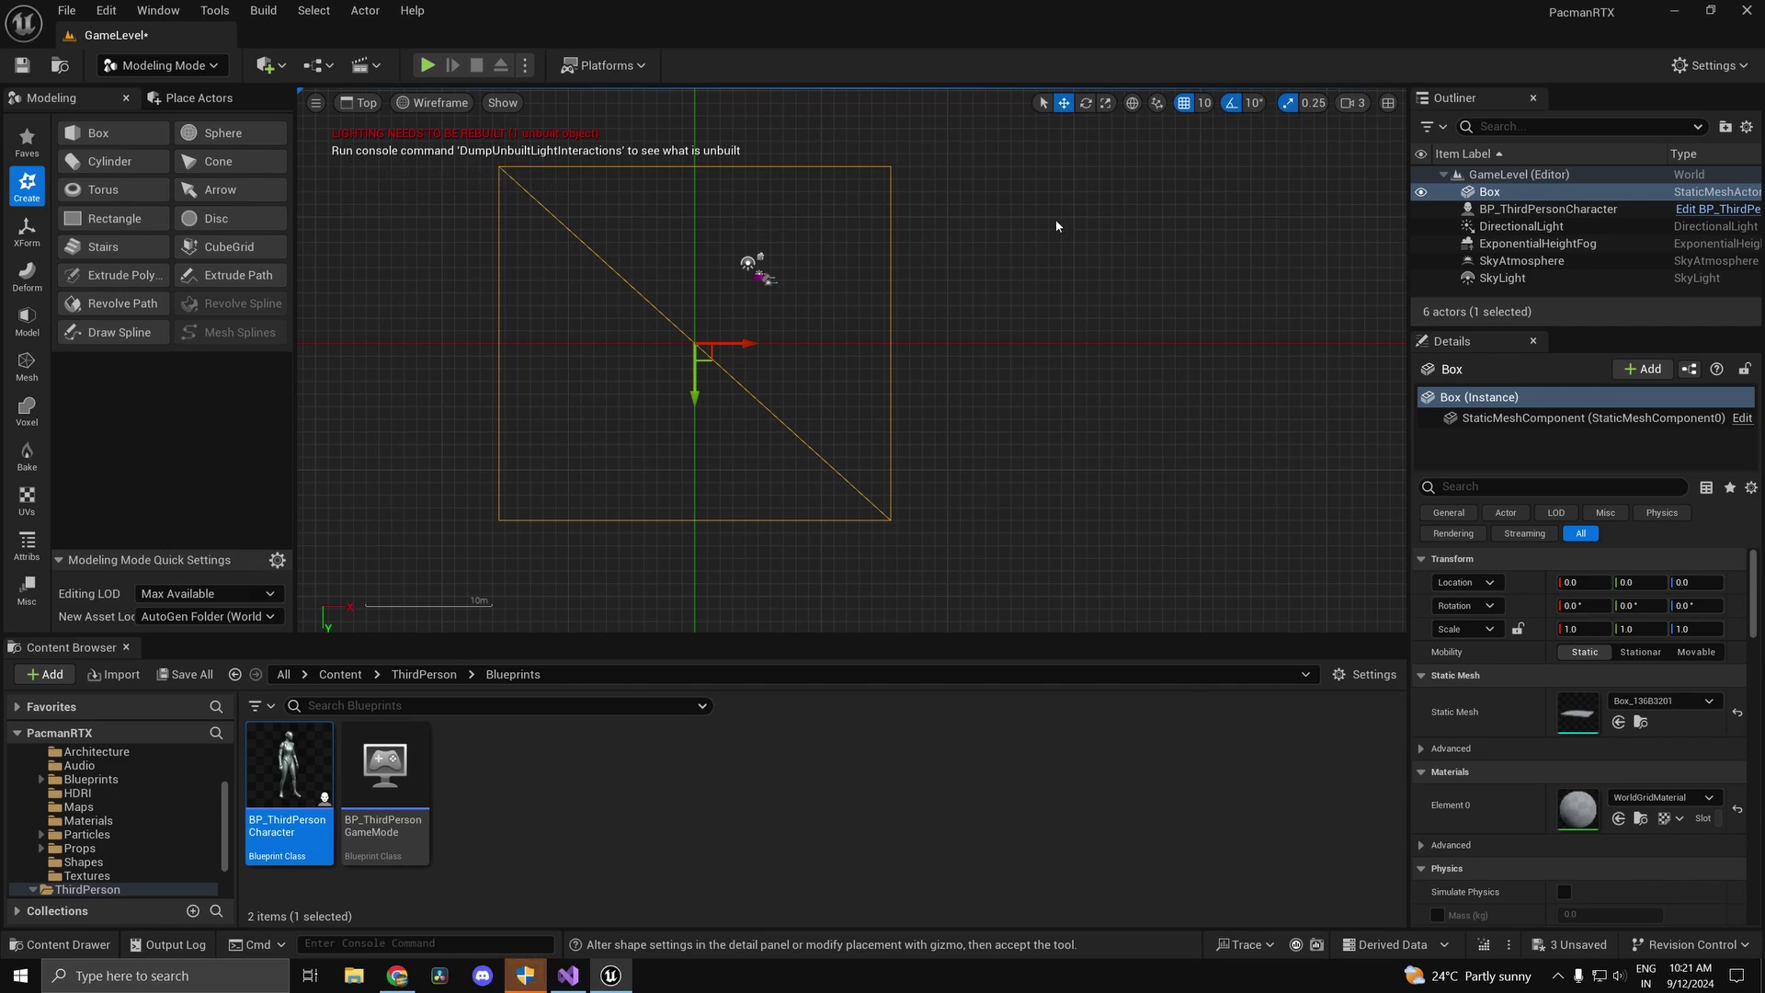
{"action": "left_click", "coordinate": [361, 108]}
{"action": "left_click", "coordinate": [406, 125]}
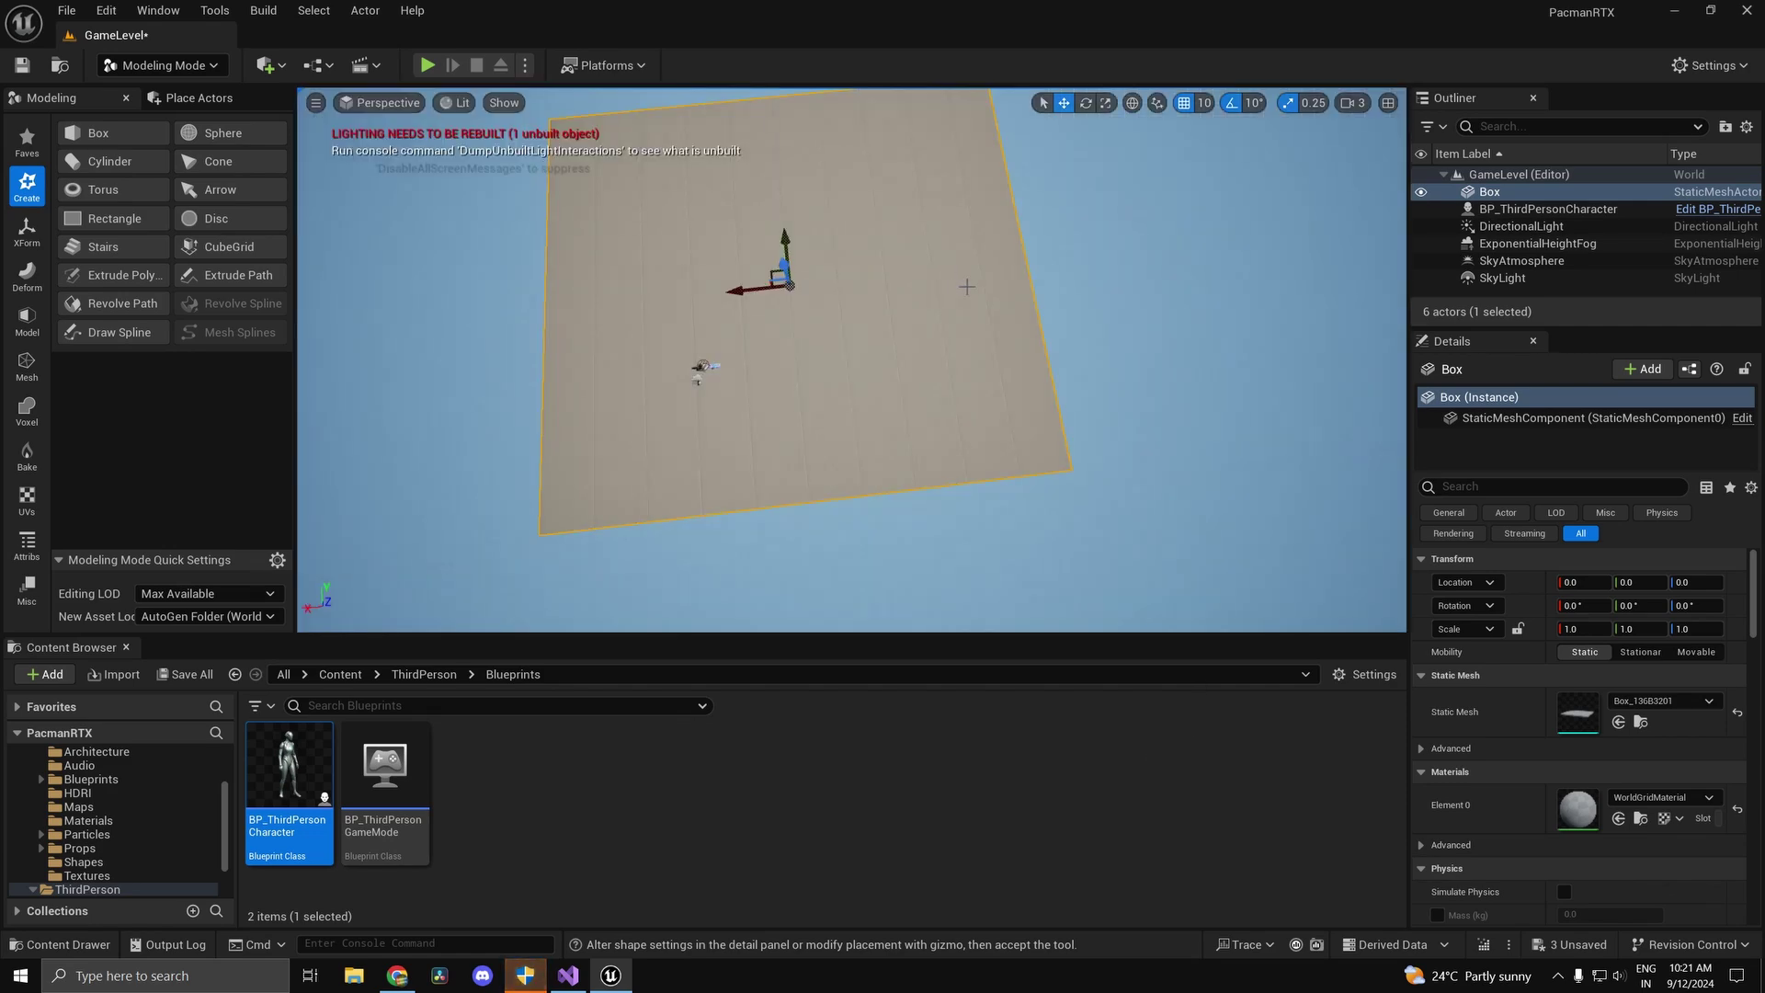
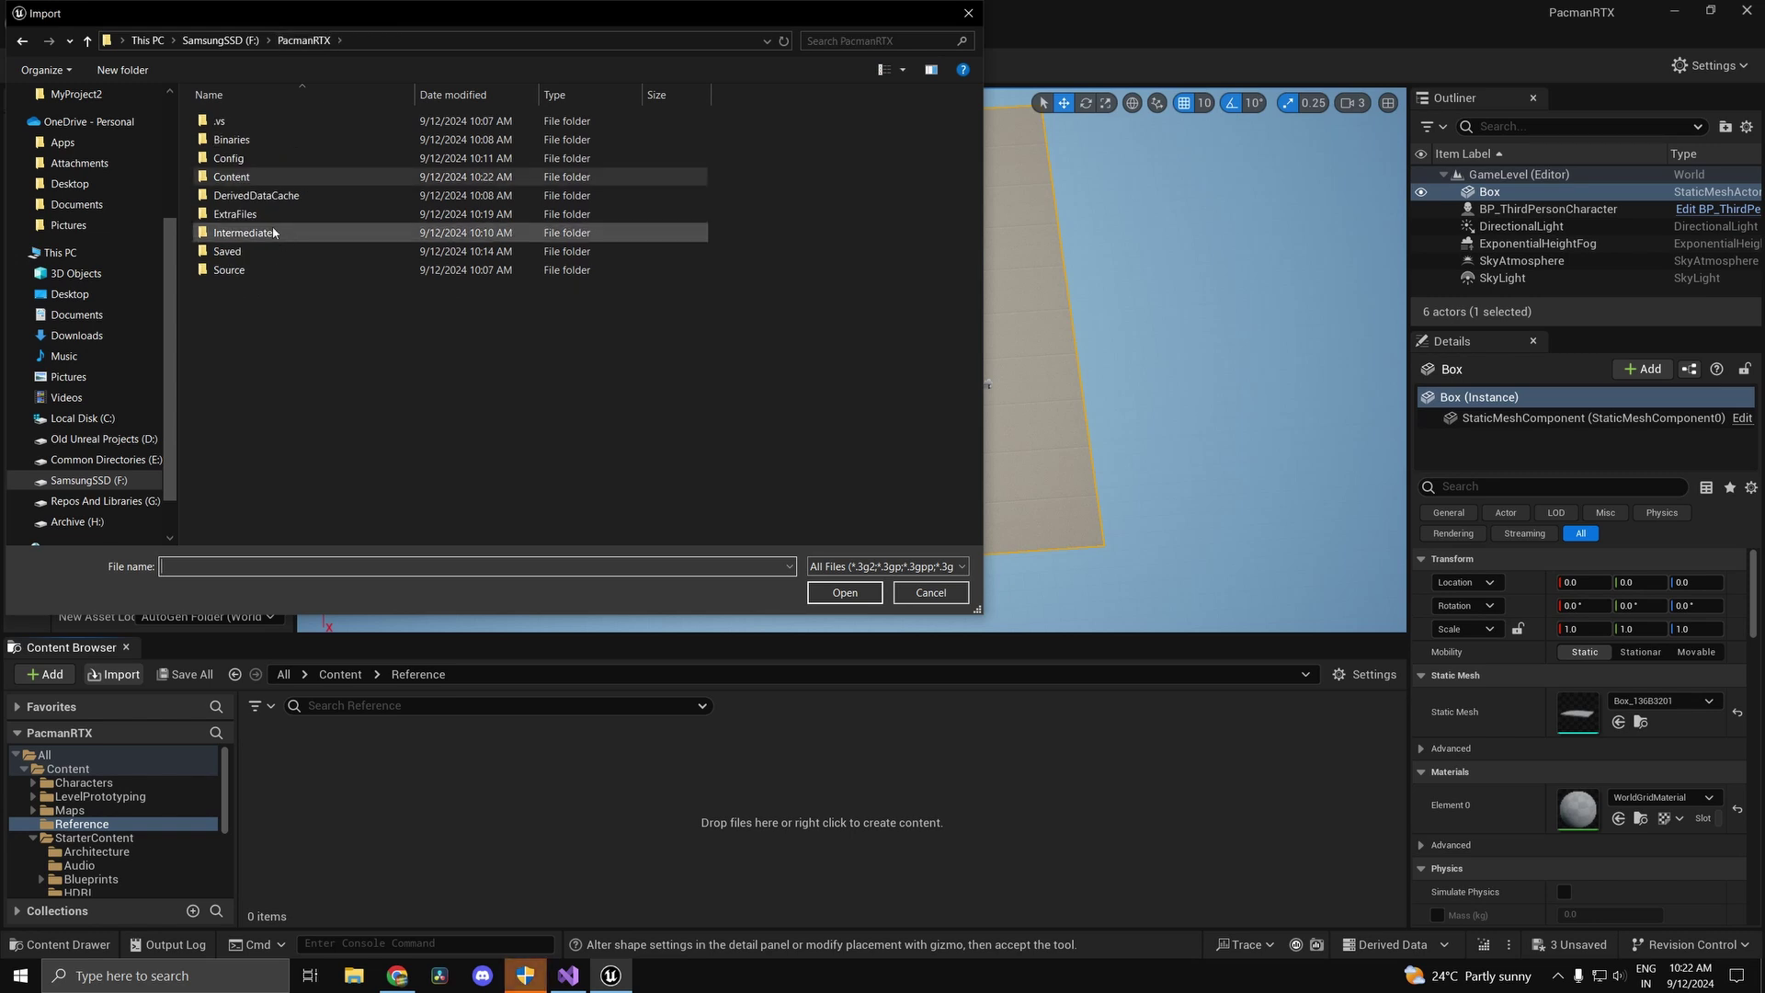
Step: Look for the maze image in ExtraFiles/ReferenceImages for import and check the supported file types
{"action": "double_click", "coordinate": [248, 213]}
{"action": "double_click", "coordinate": [251, 123]}
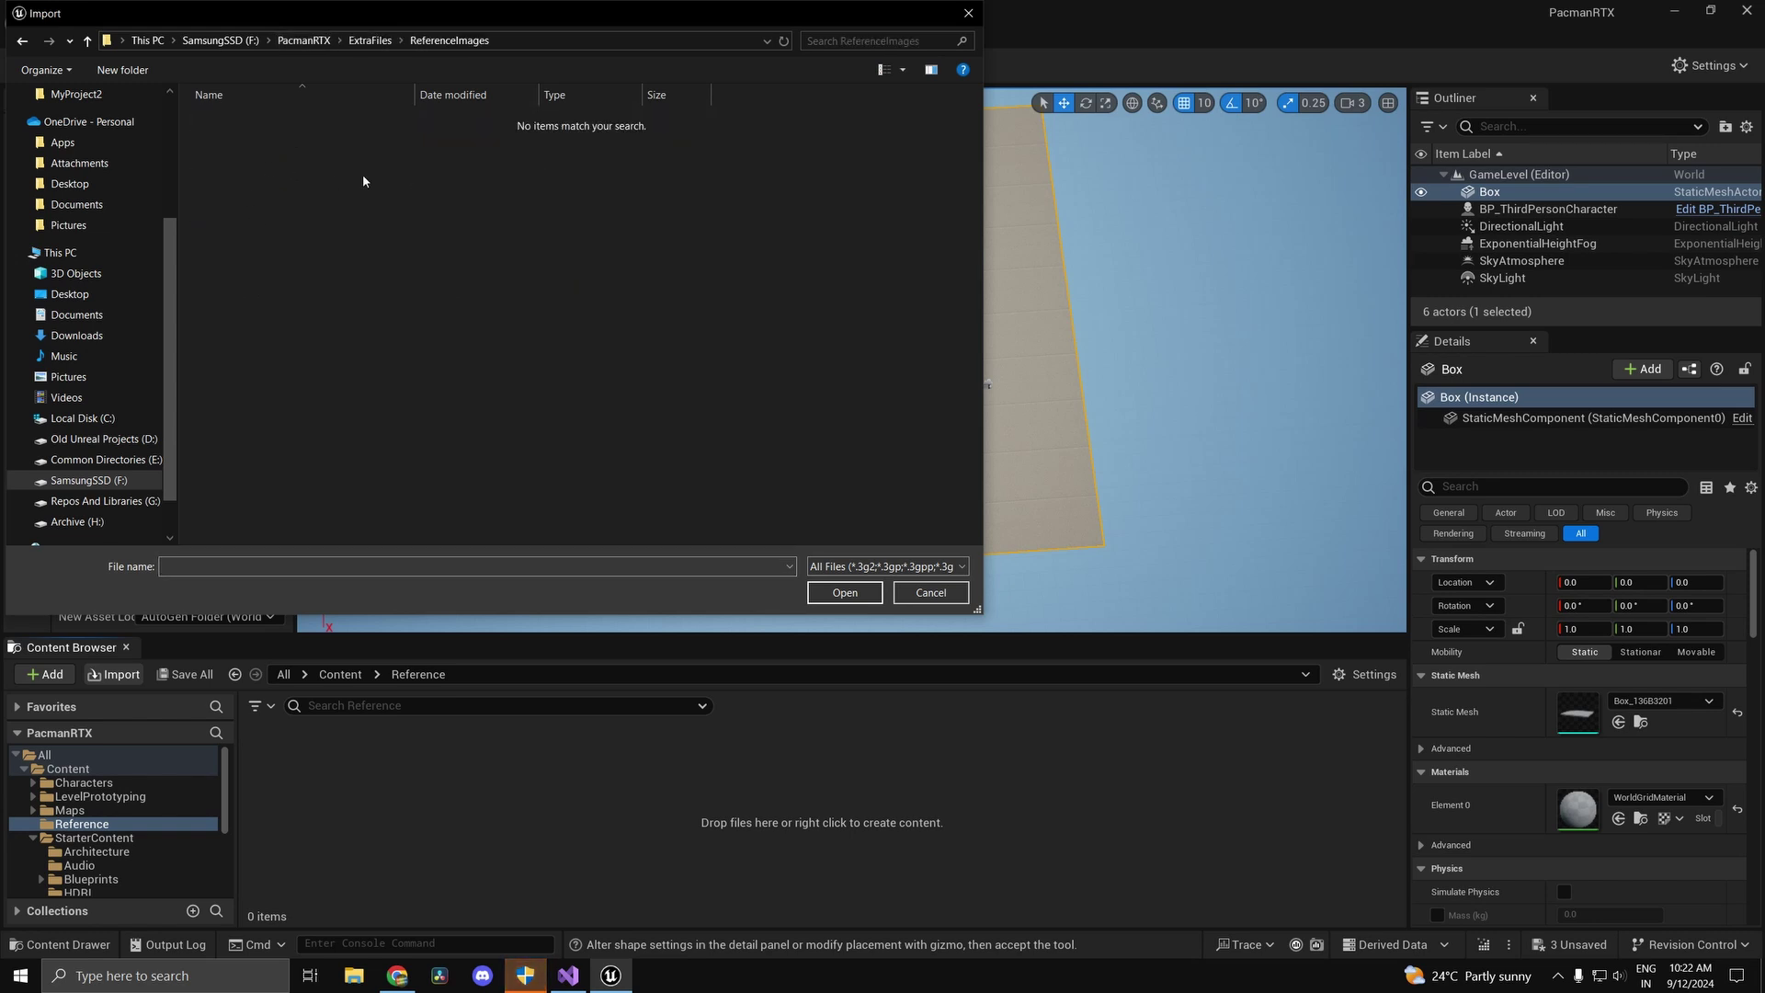
{"action": "left_click", "coordinate": [870, 570]}
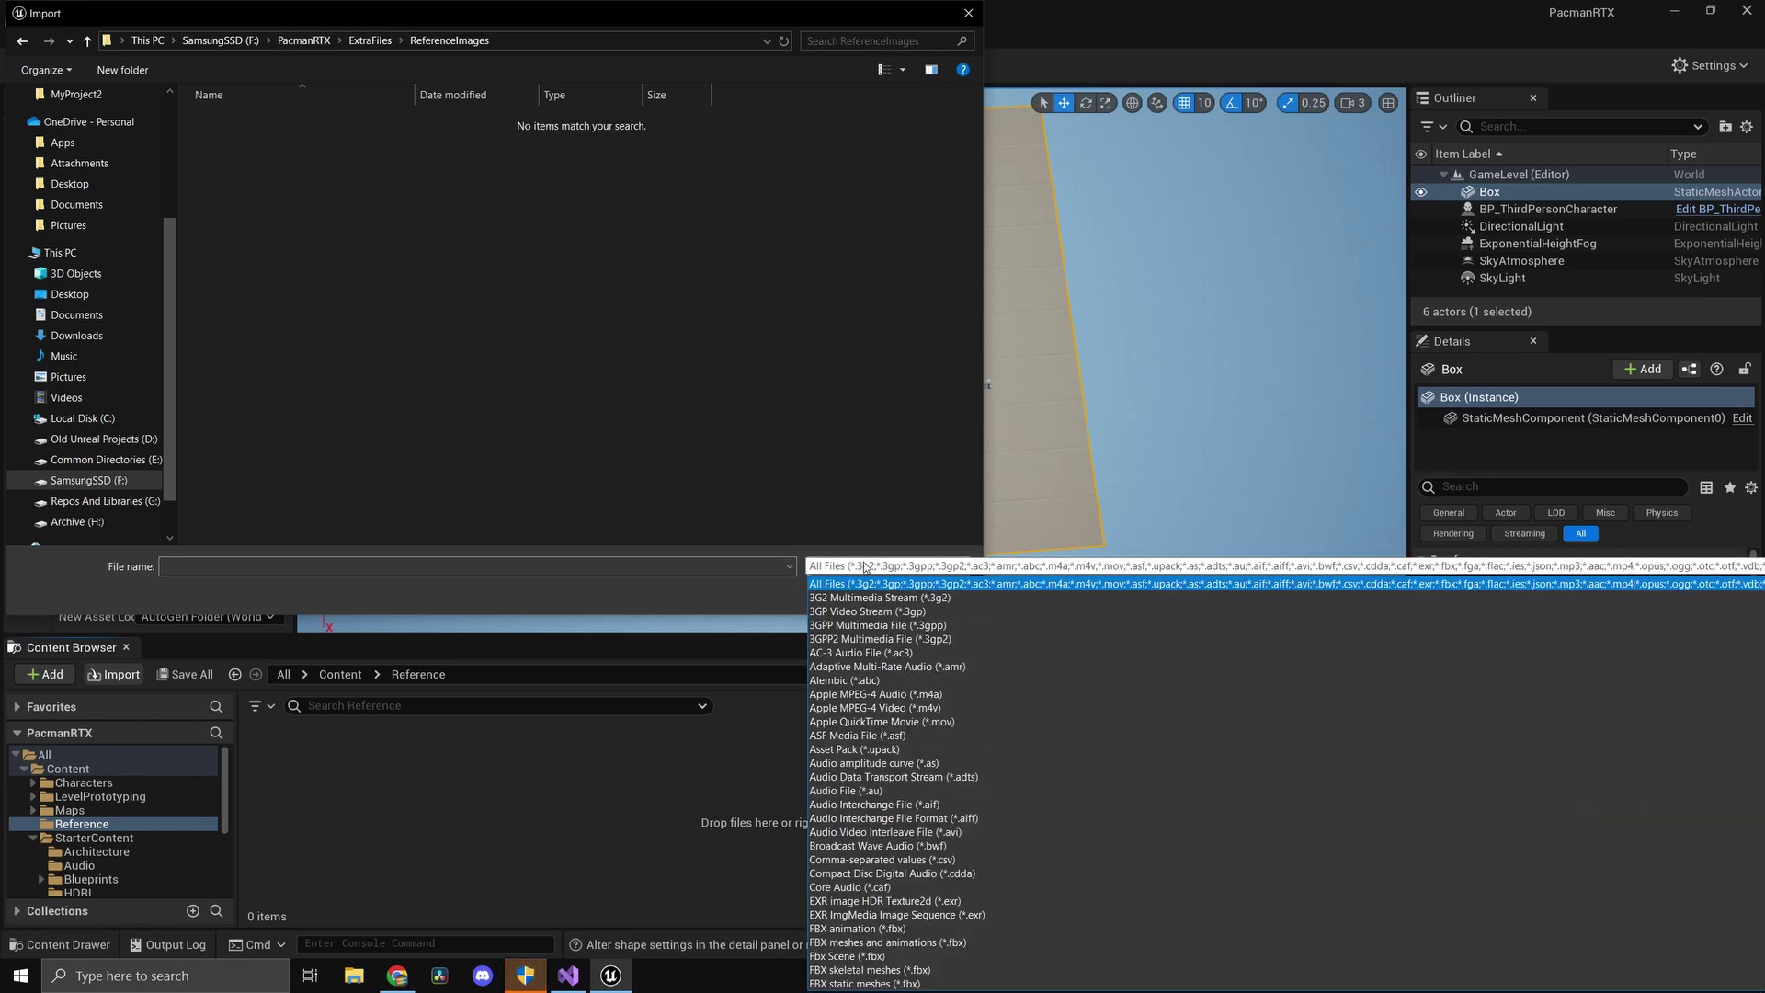
{"action": "left_click", "coordinate": [865, 567]}
Step: Switch to File Explorer, locate PacmanMap.webp in the ReferenceImages folder, and open it with GIMP
{"action": "left_click", "coordinate": [354, 976]}
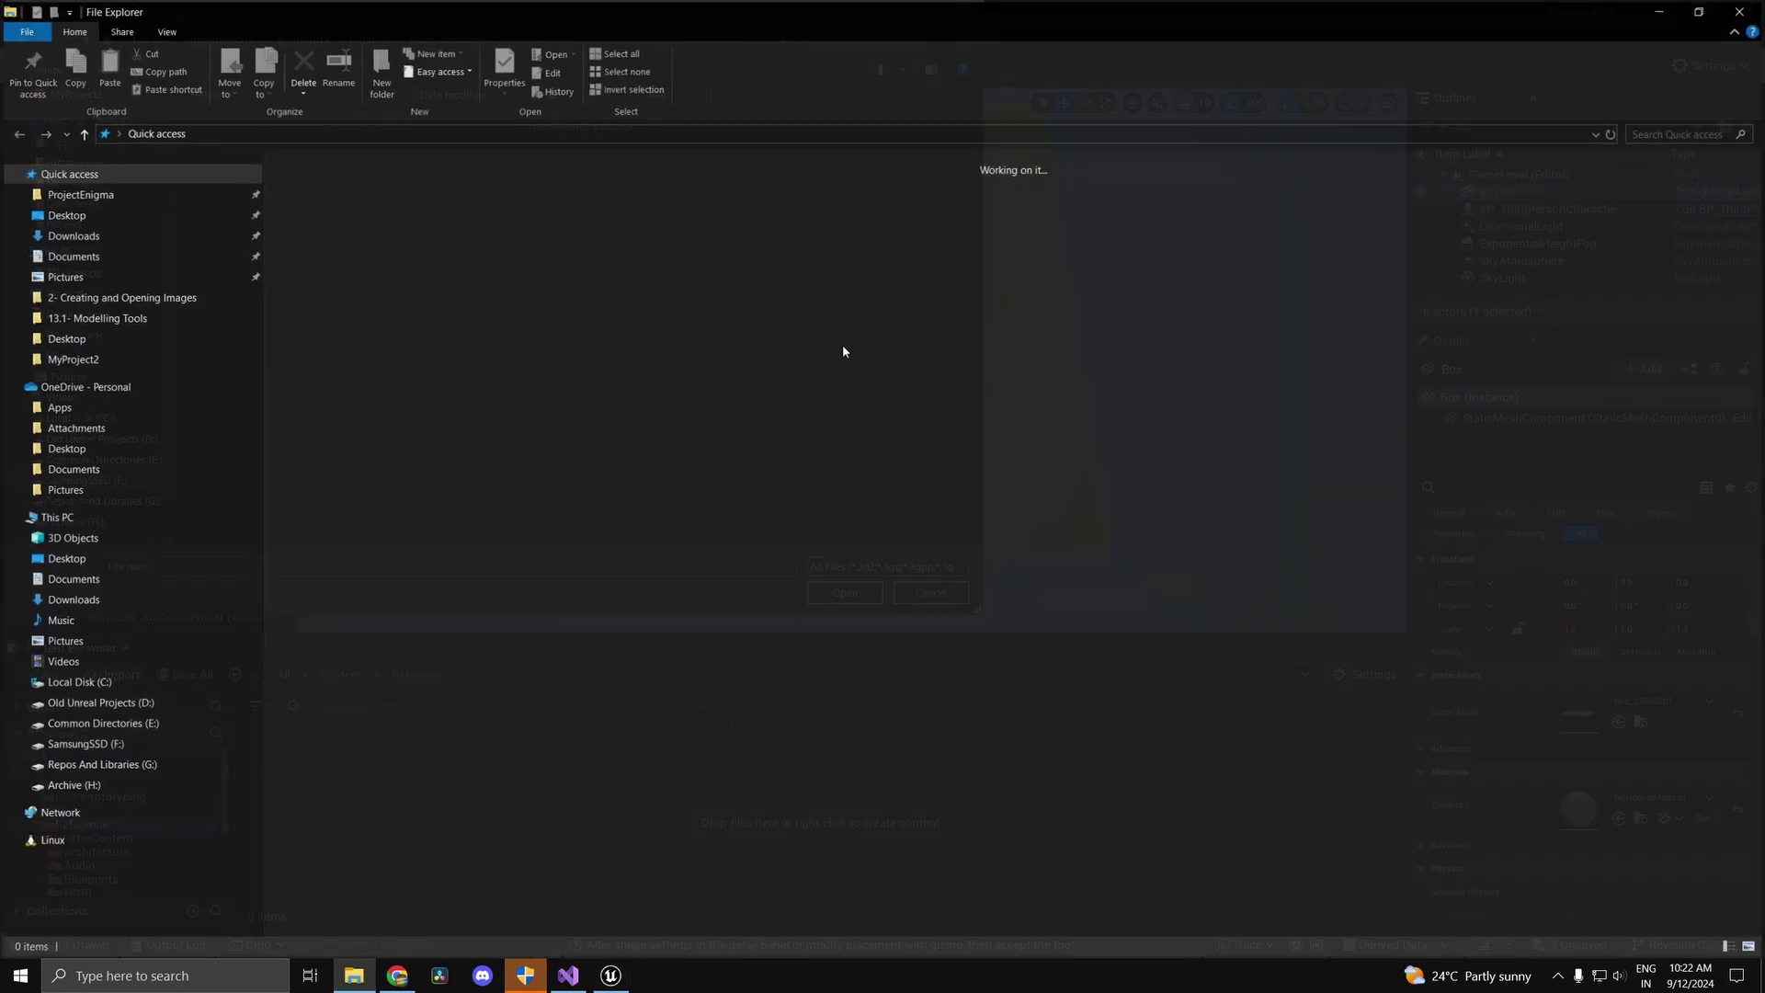
{"action": "right_click", "coordinate": [419, 339]}
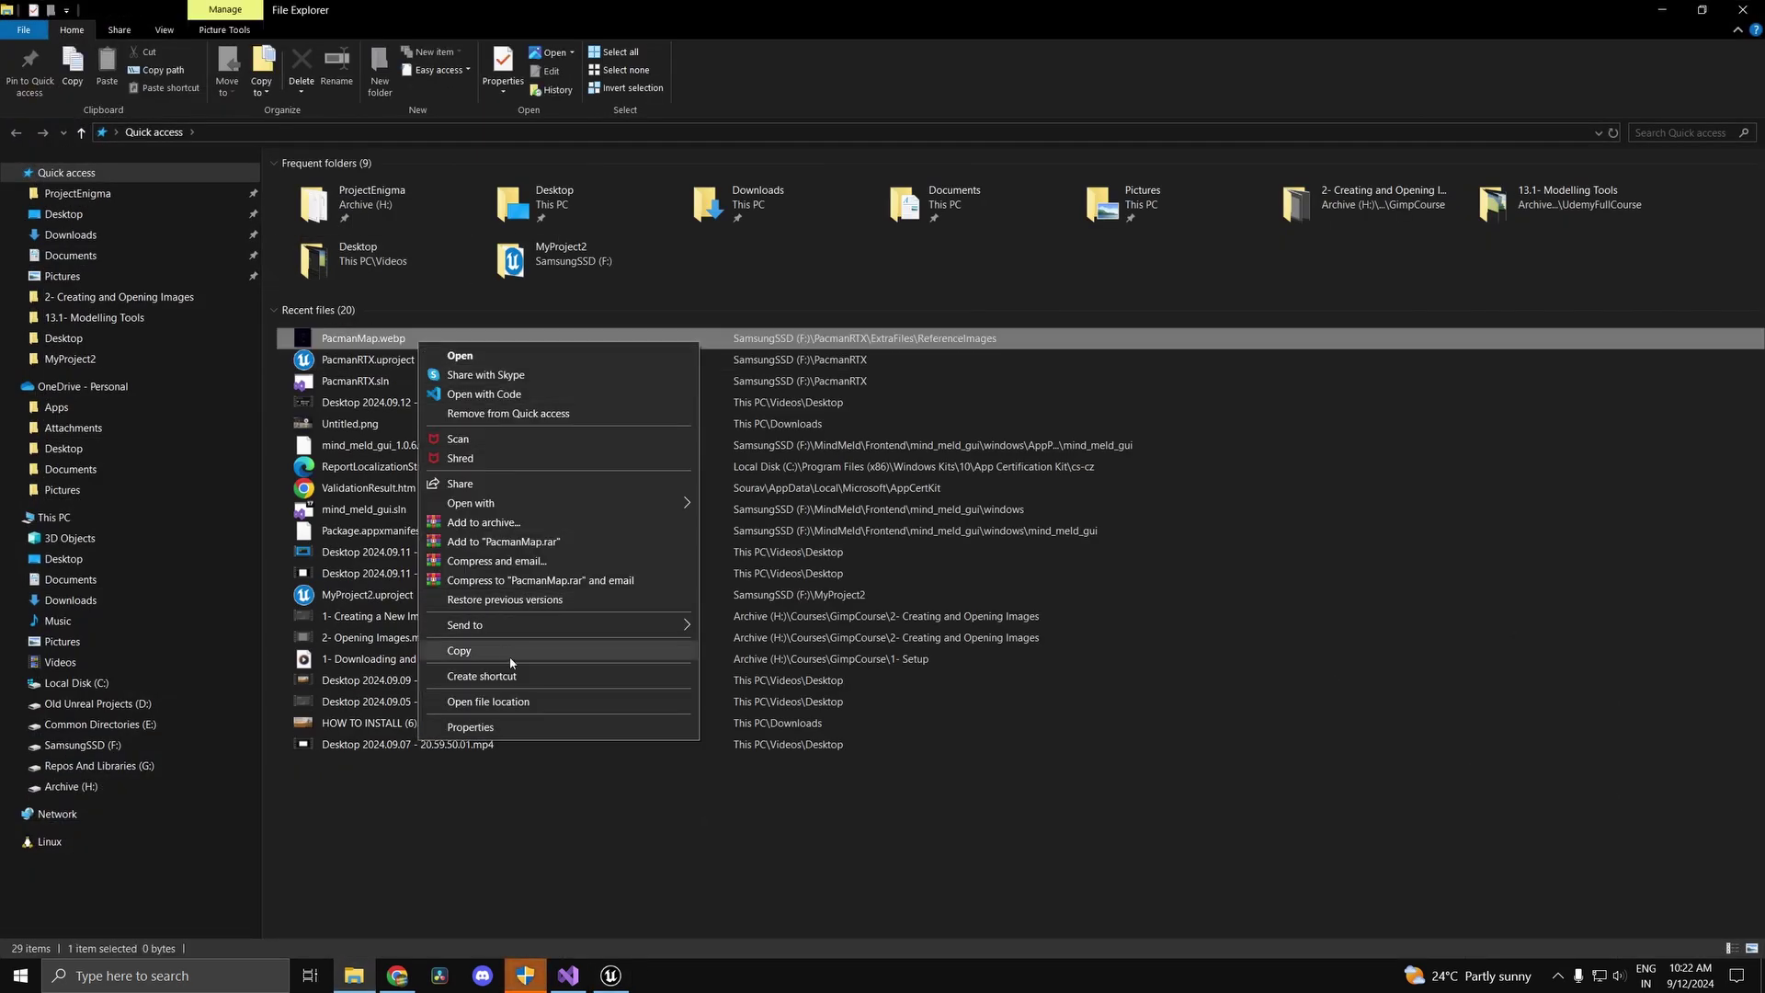
{"action": "left_click", "coordinate": [543, 703]}
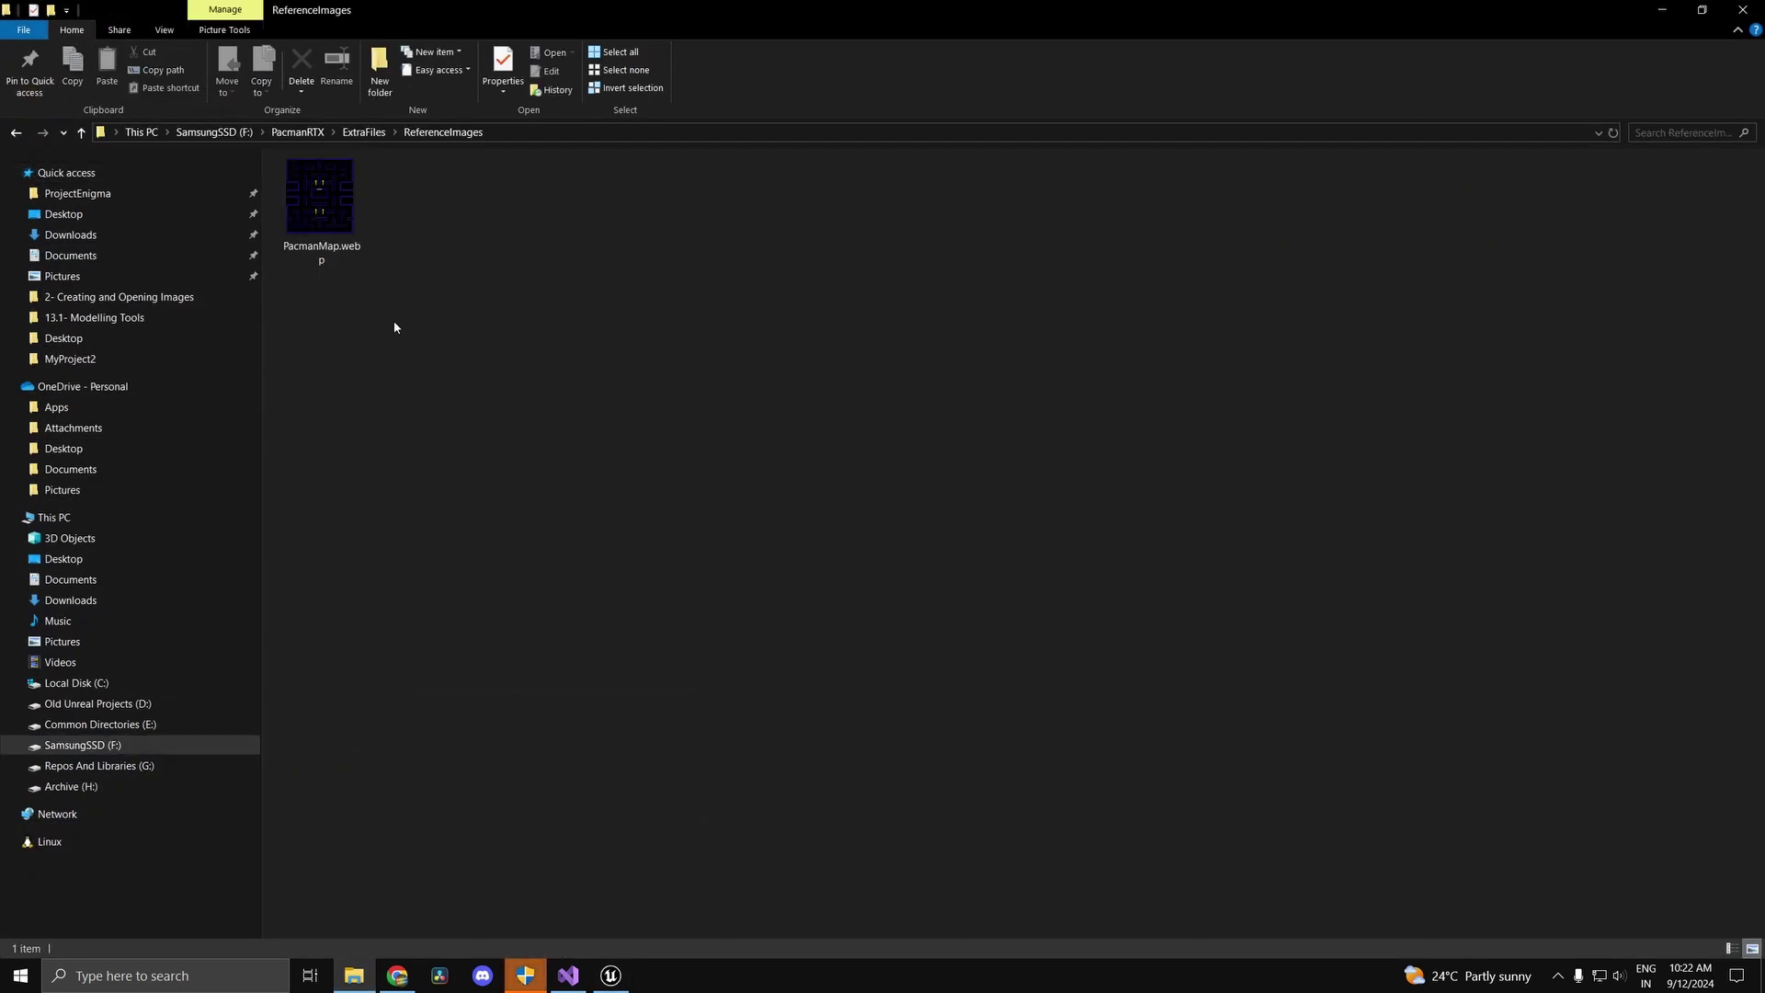
{"action": "left_click", "coordinate": [333, 214]}
{"action": "right_click", "coordinate": [334, 214]}
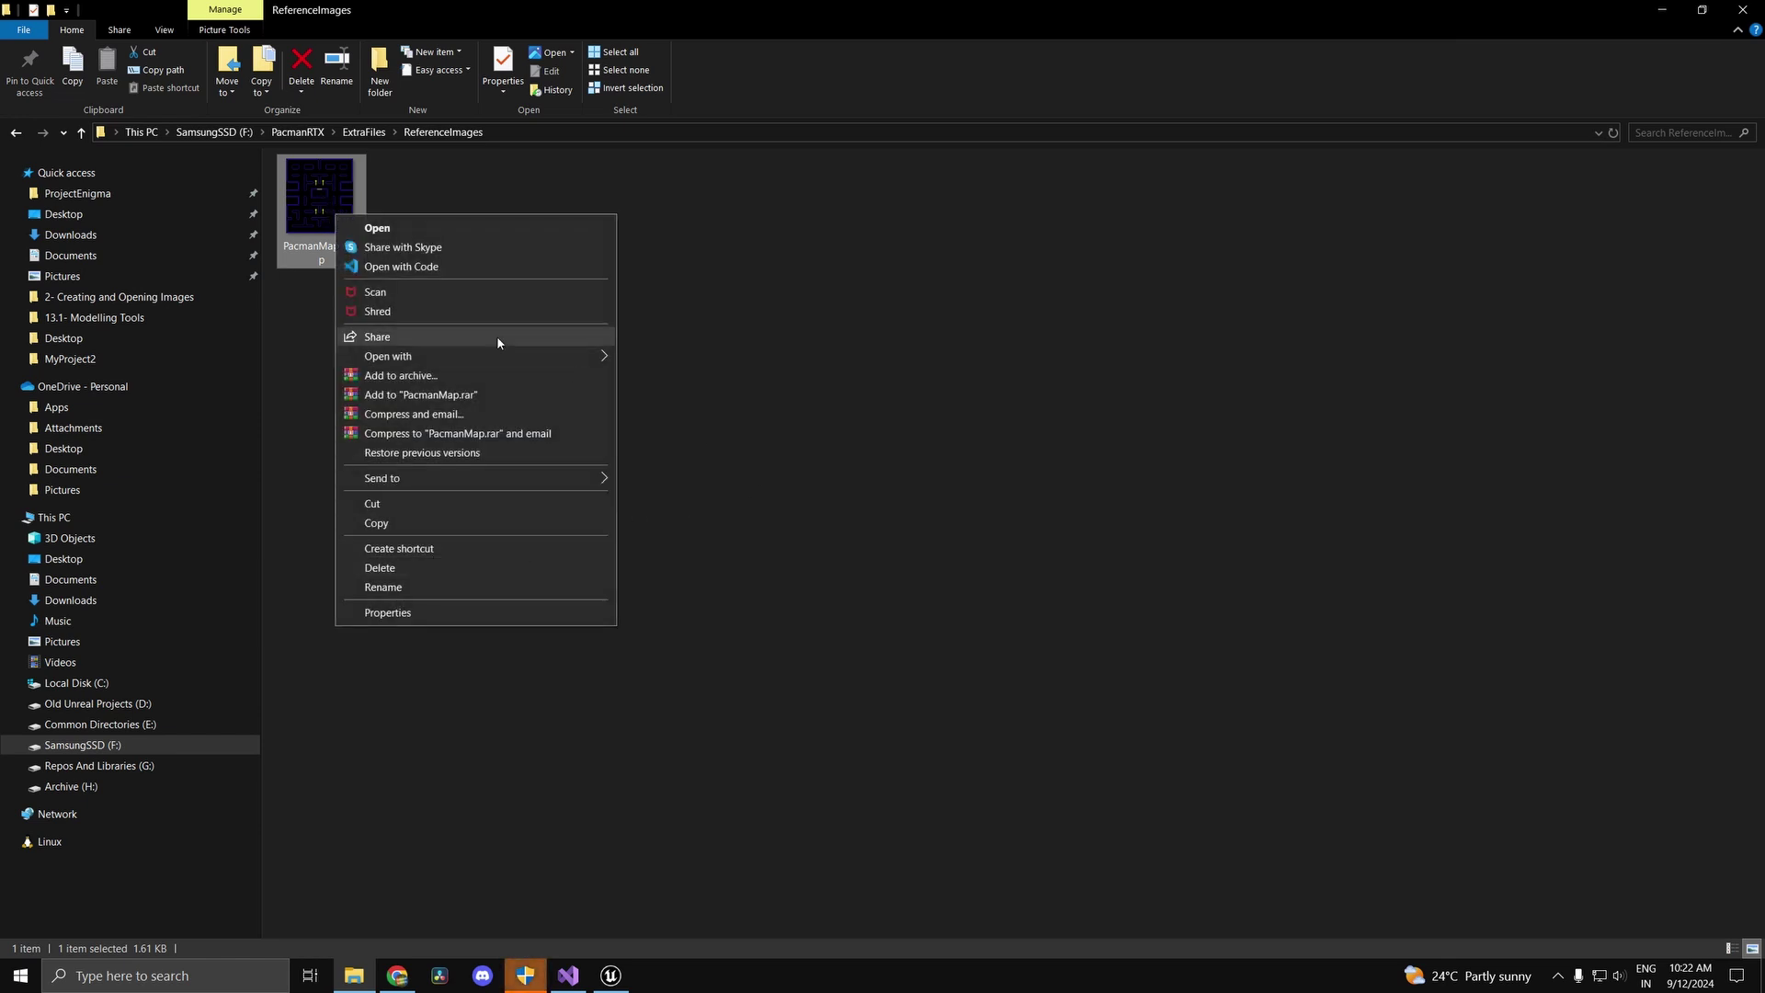
{"action": "mouse_move", "coordinate": [496, 355]}
{"action": "left_click", "coordinate": [708, 373]}
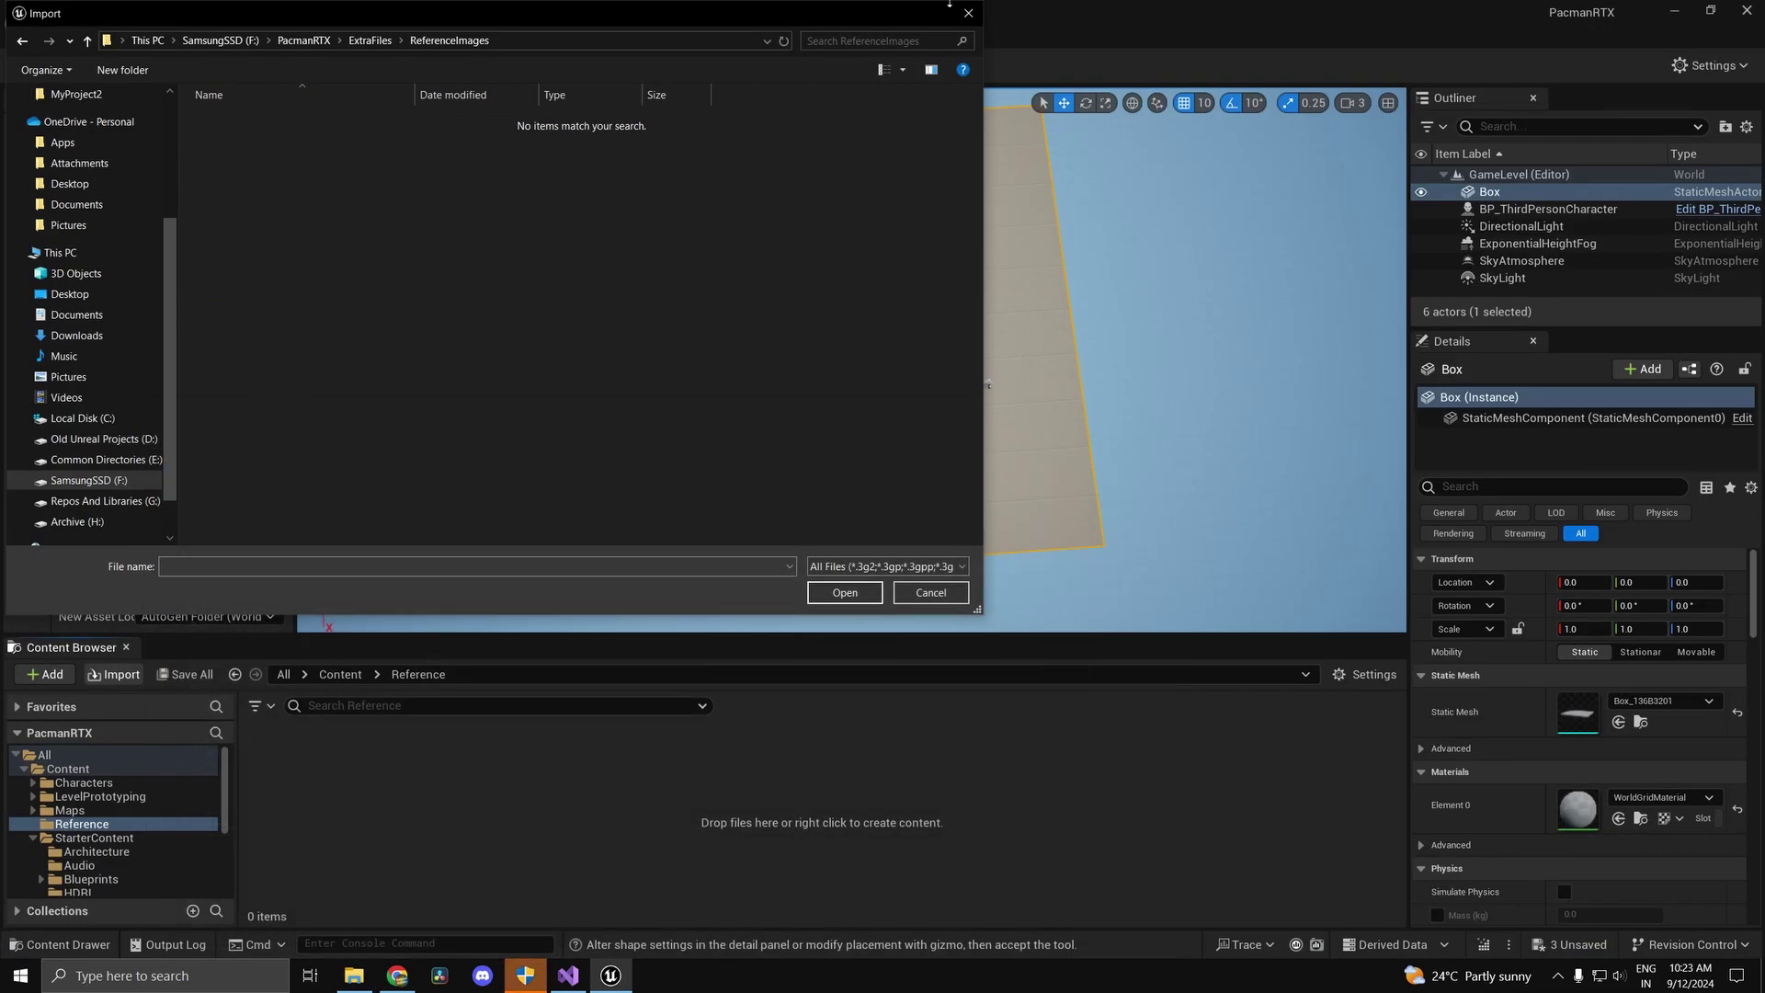
Step: Cancel the pending import in Unreal Editor and switch to the maze image in GIMP
{"action": "left_click", "coordinate": [969, 15]}
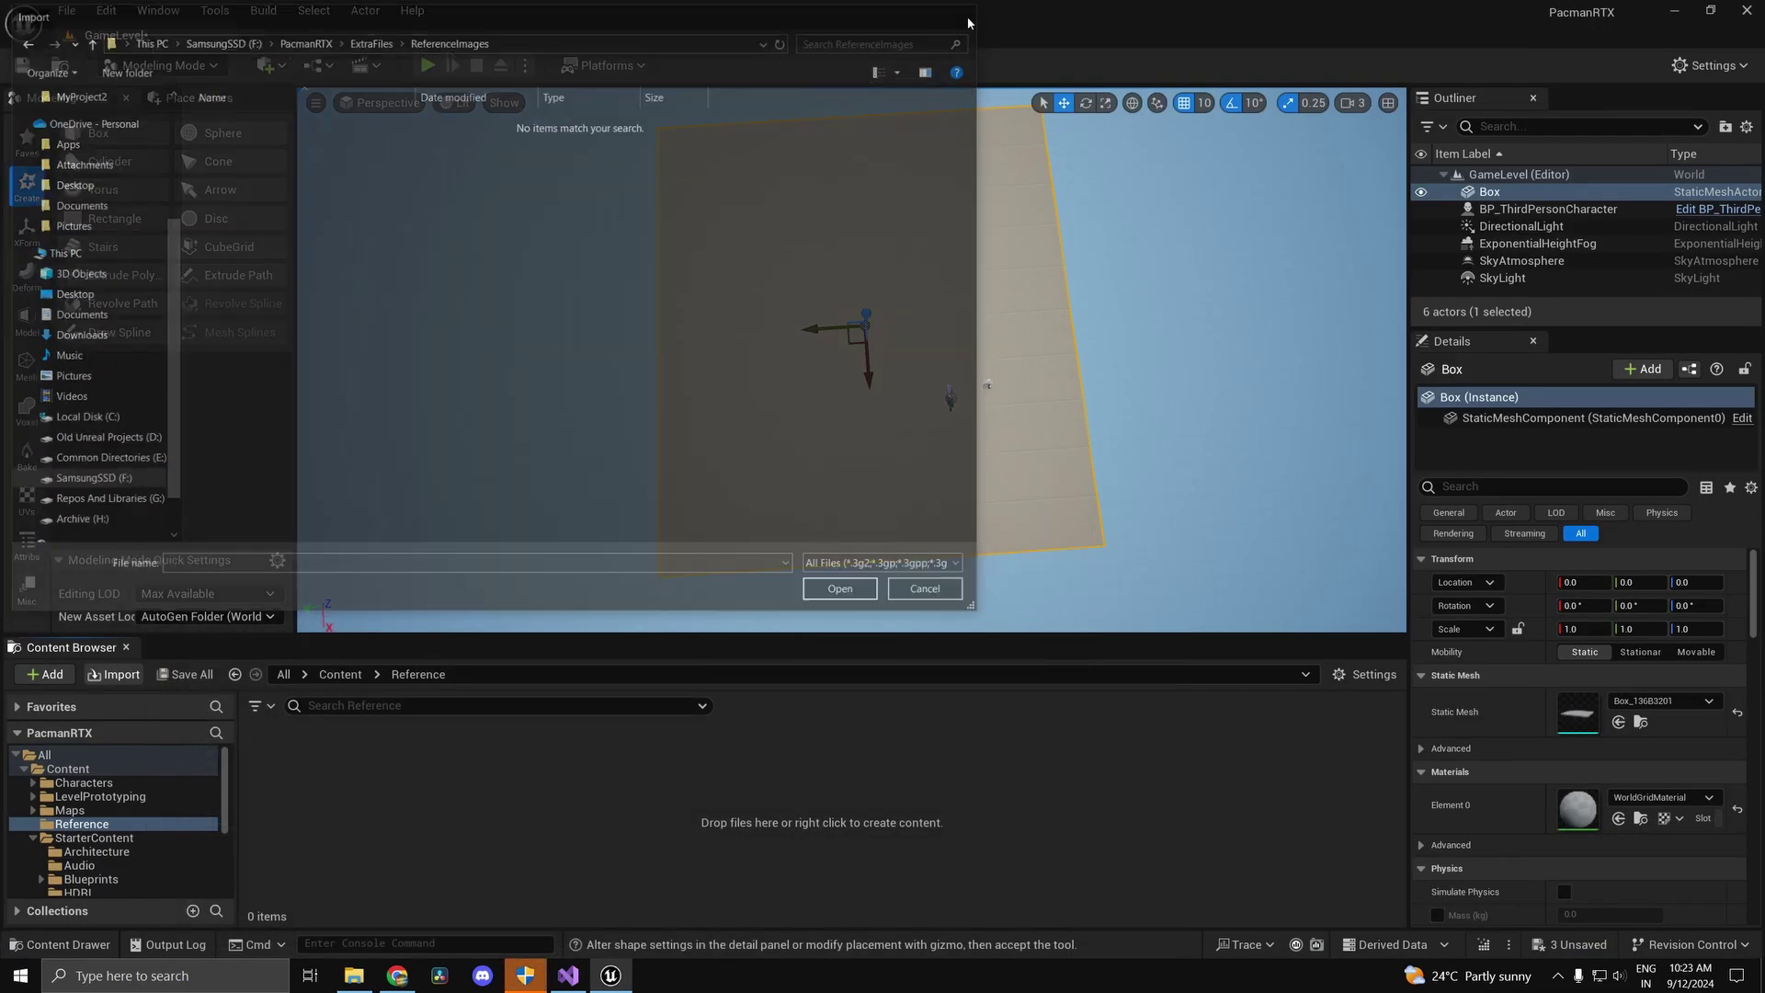
{"action": "key", "text": "alt+Tab"}
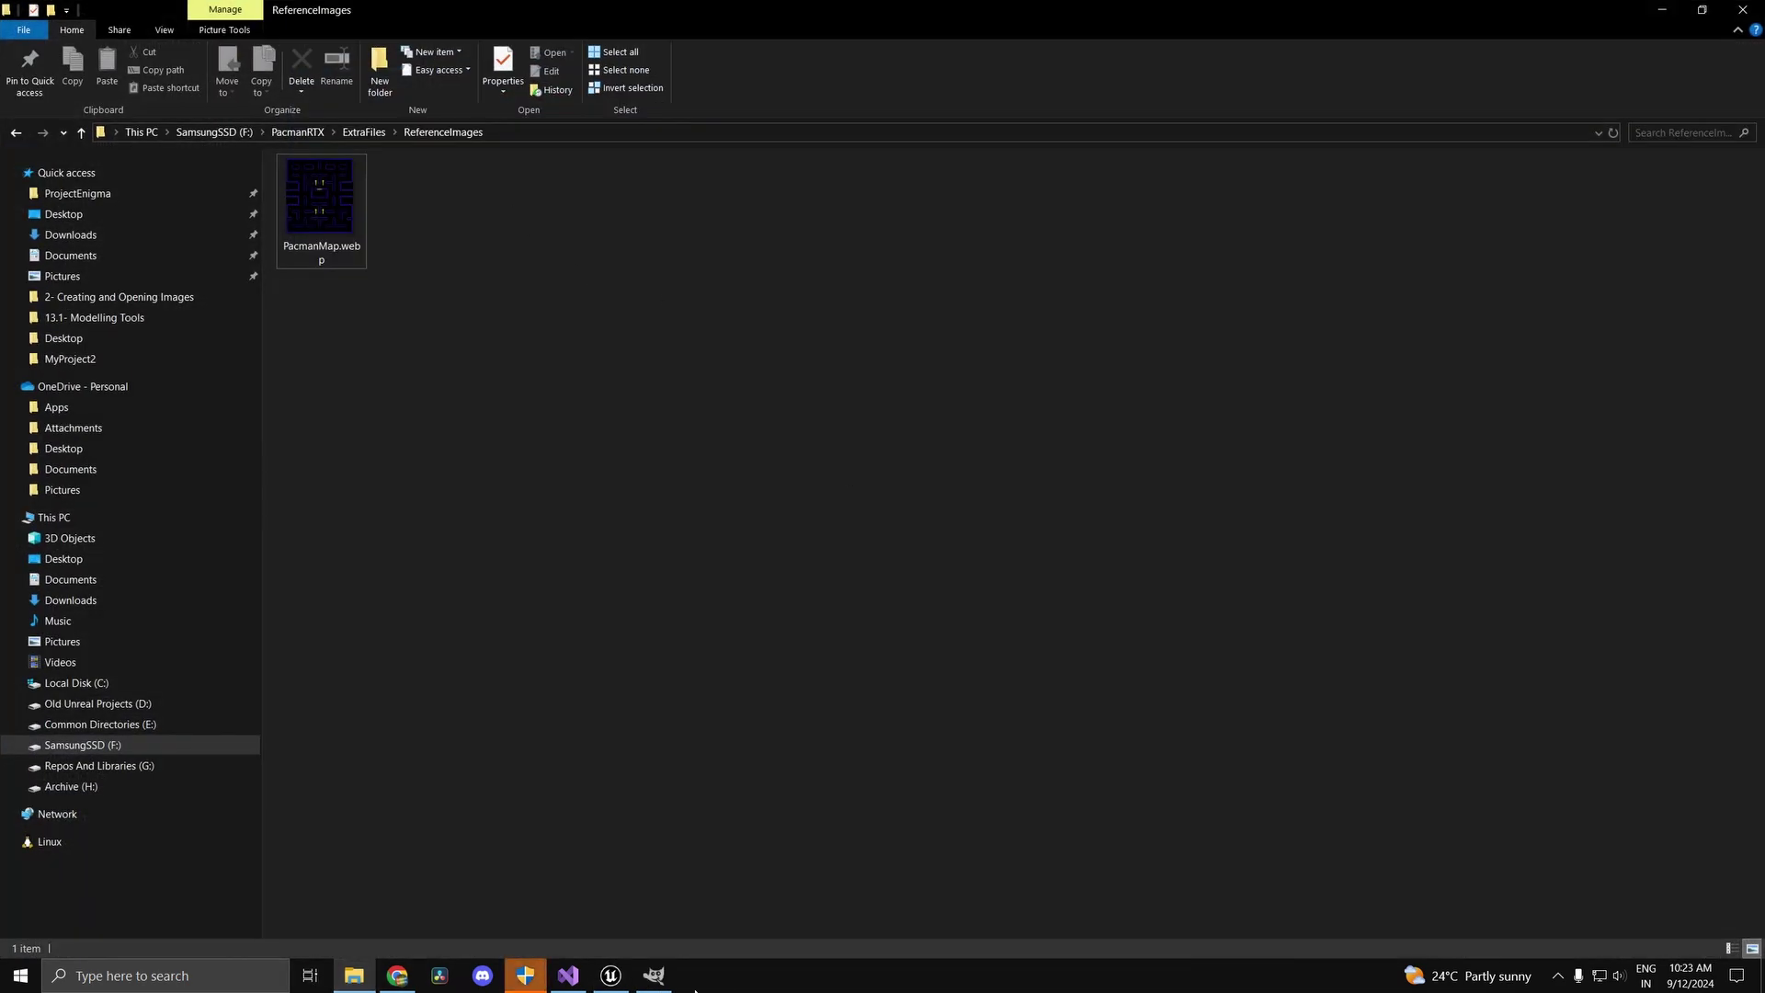
{"action": "left_click", "coordinate": [654, 976]}
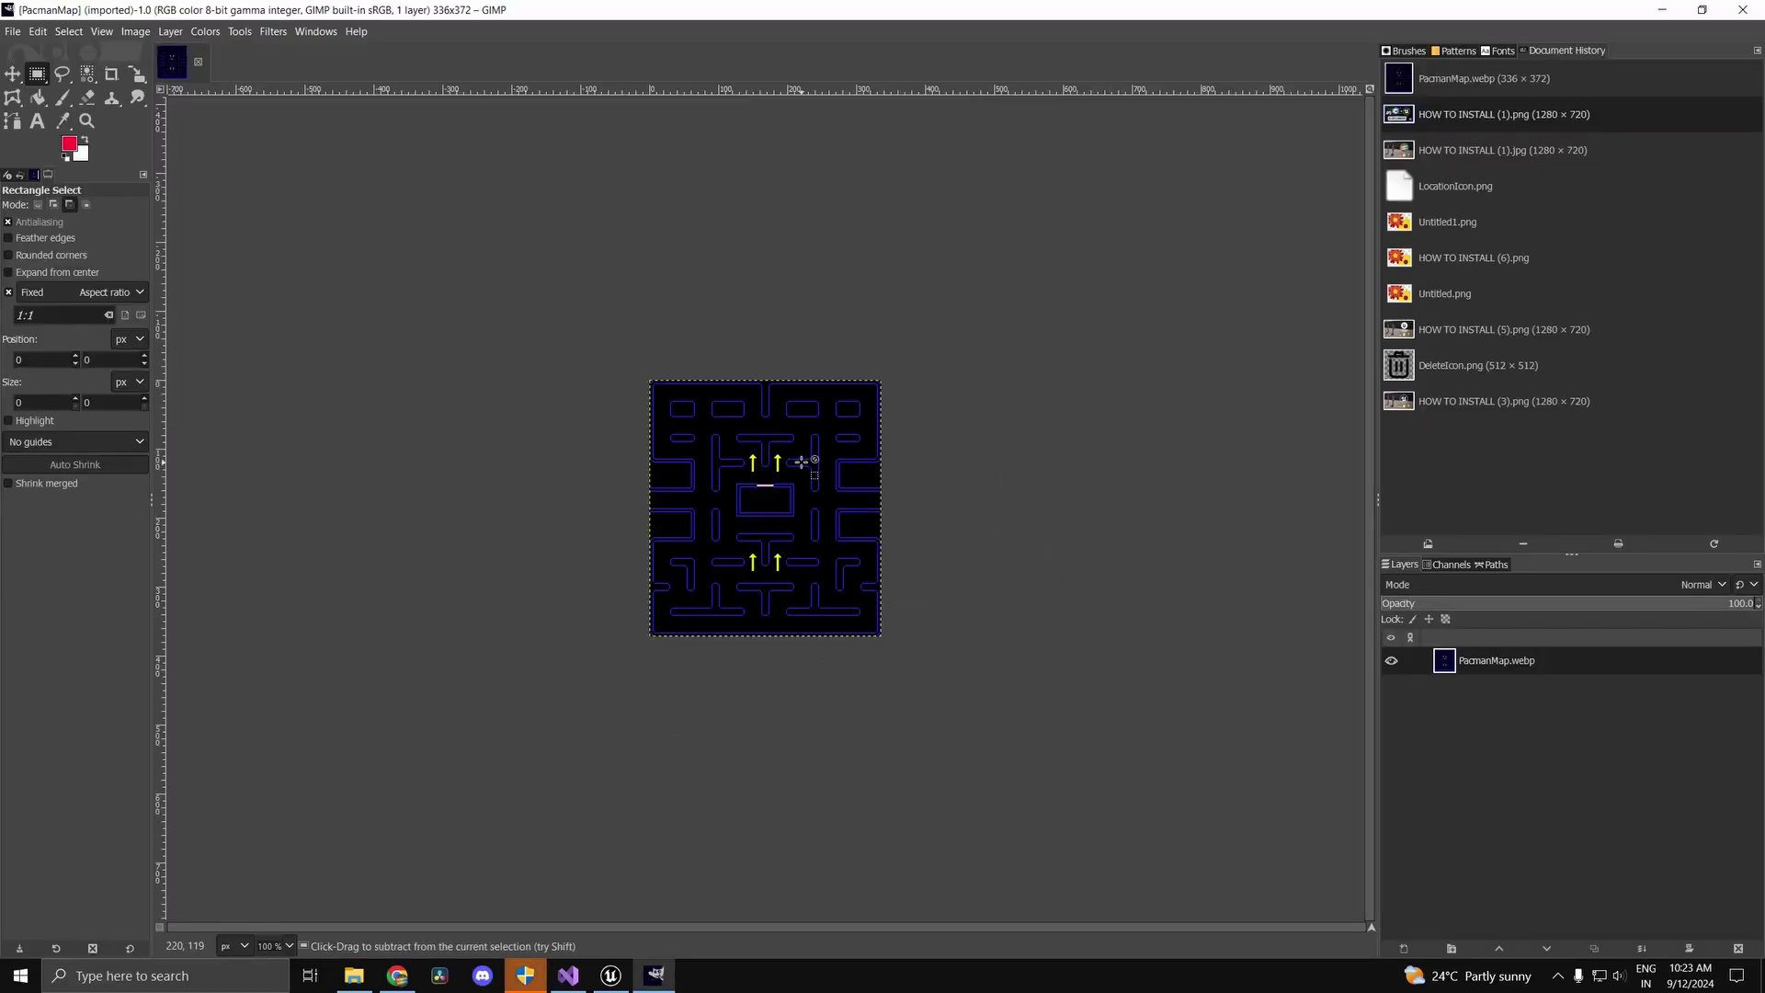
Step: Export the maze image to the ReferenceImages folder as PacmanMap.png with compression level 0
{"action": "key", "text": "ctrl+shift+e"}
{"action": "left_click", "coordinate": [644, 337]}
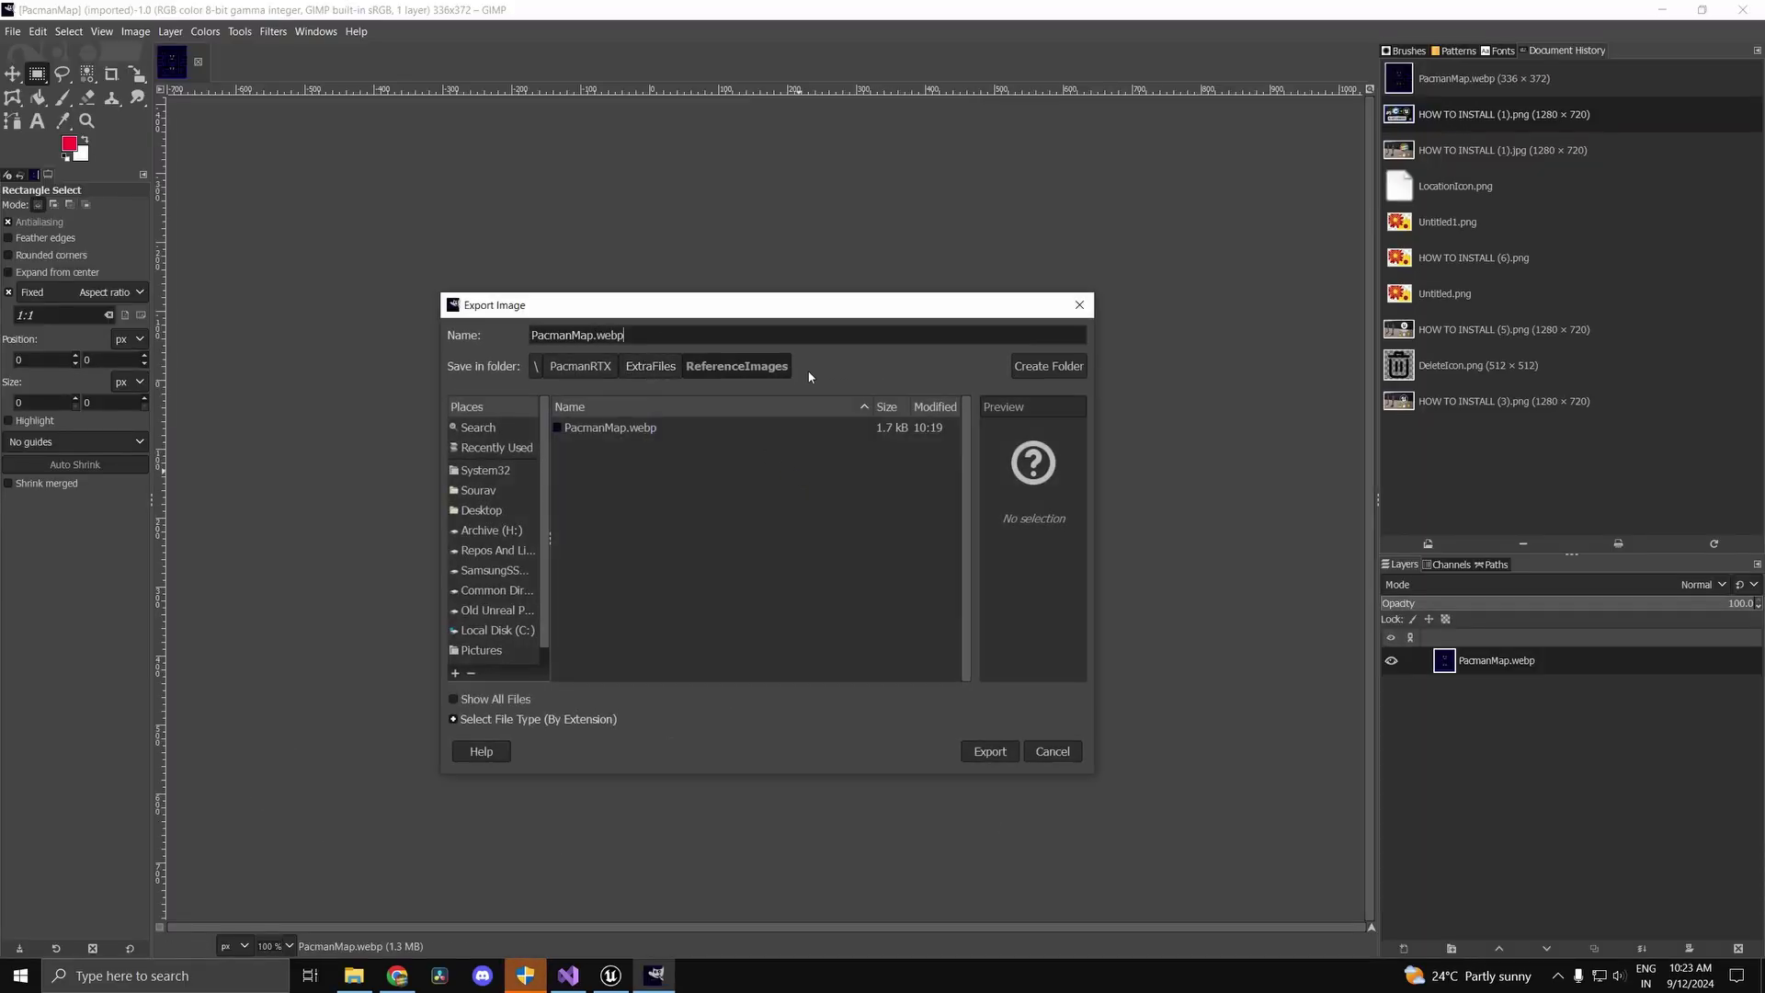
{"action": "key", "text": "BackSpace"}
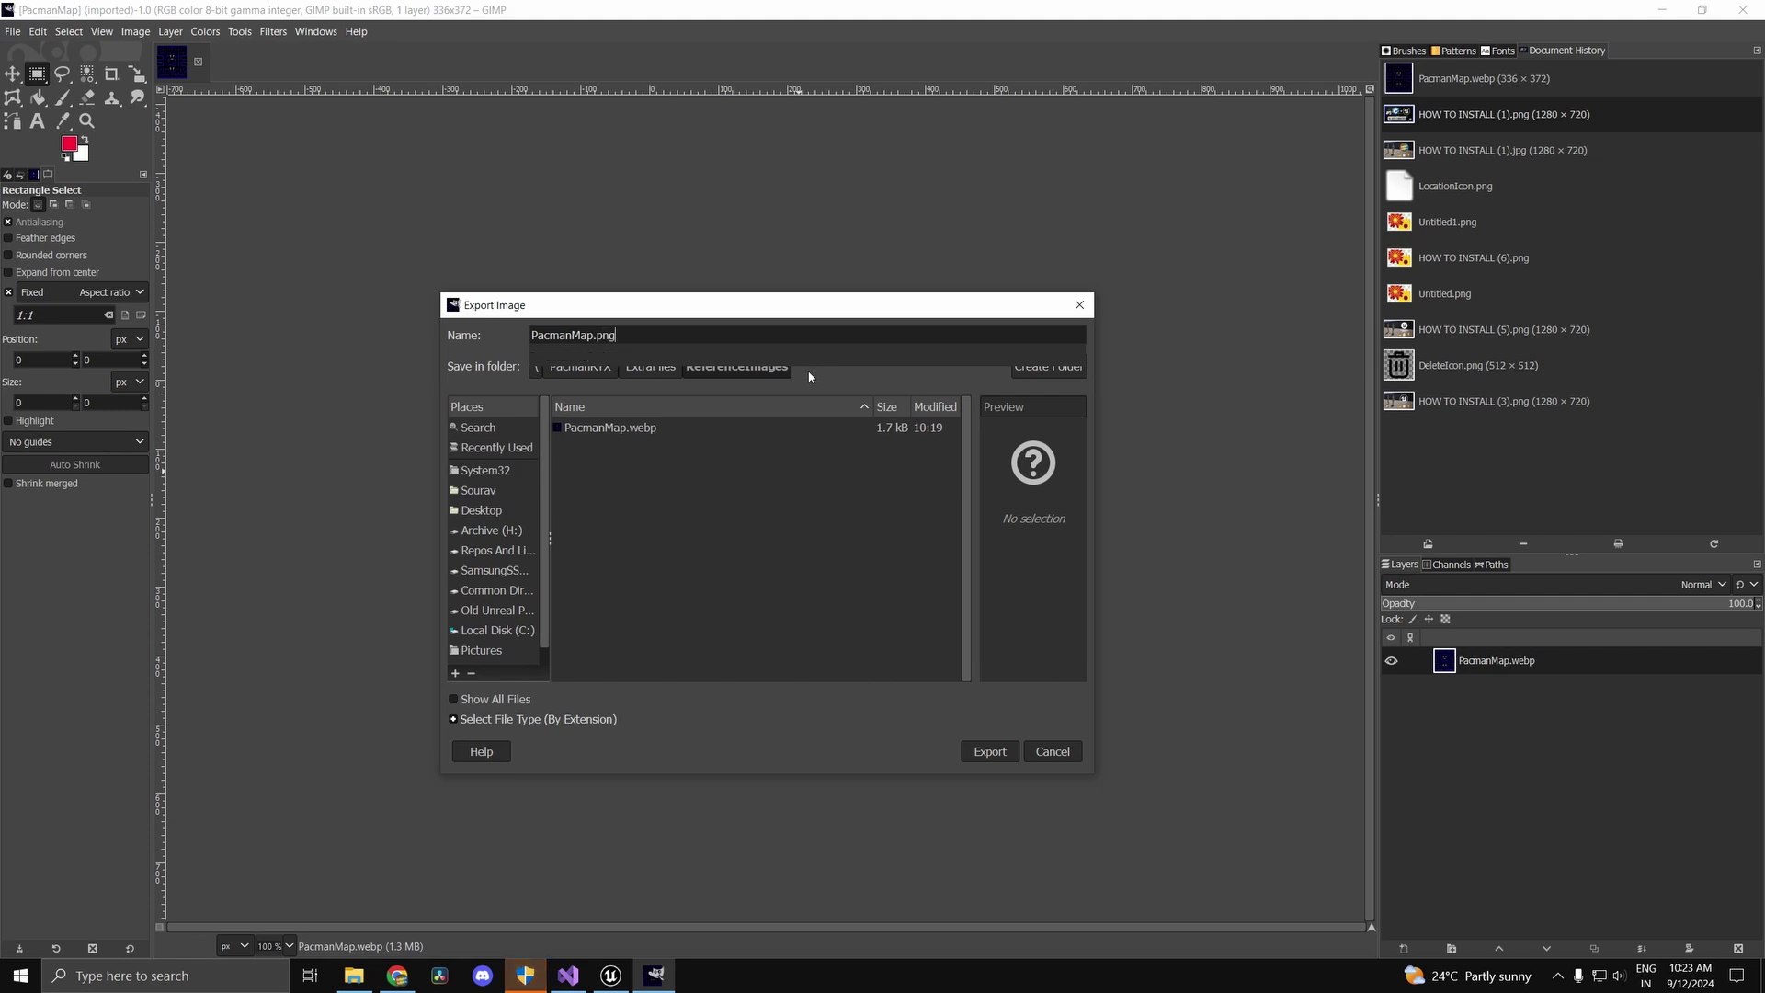
{"action": "left_click", "coordinate": [990, 751]}
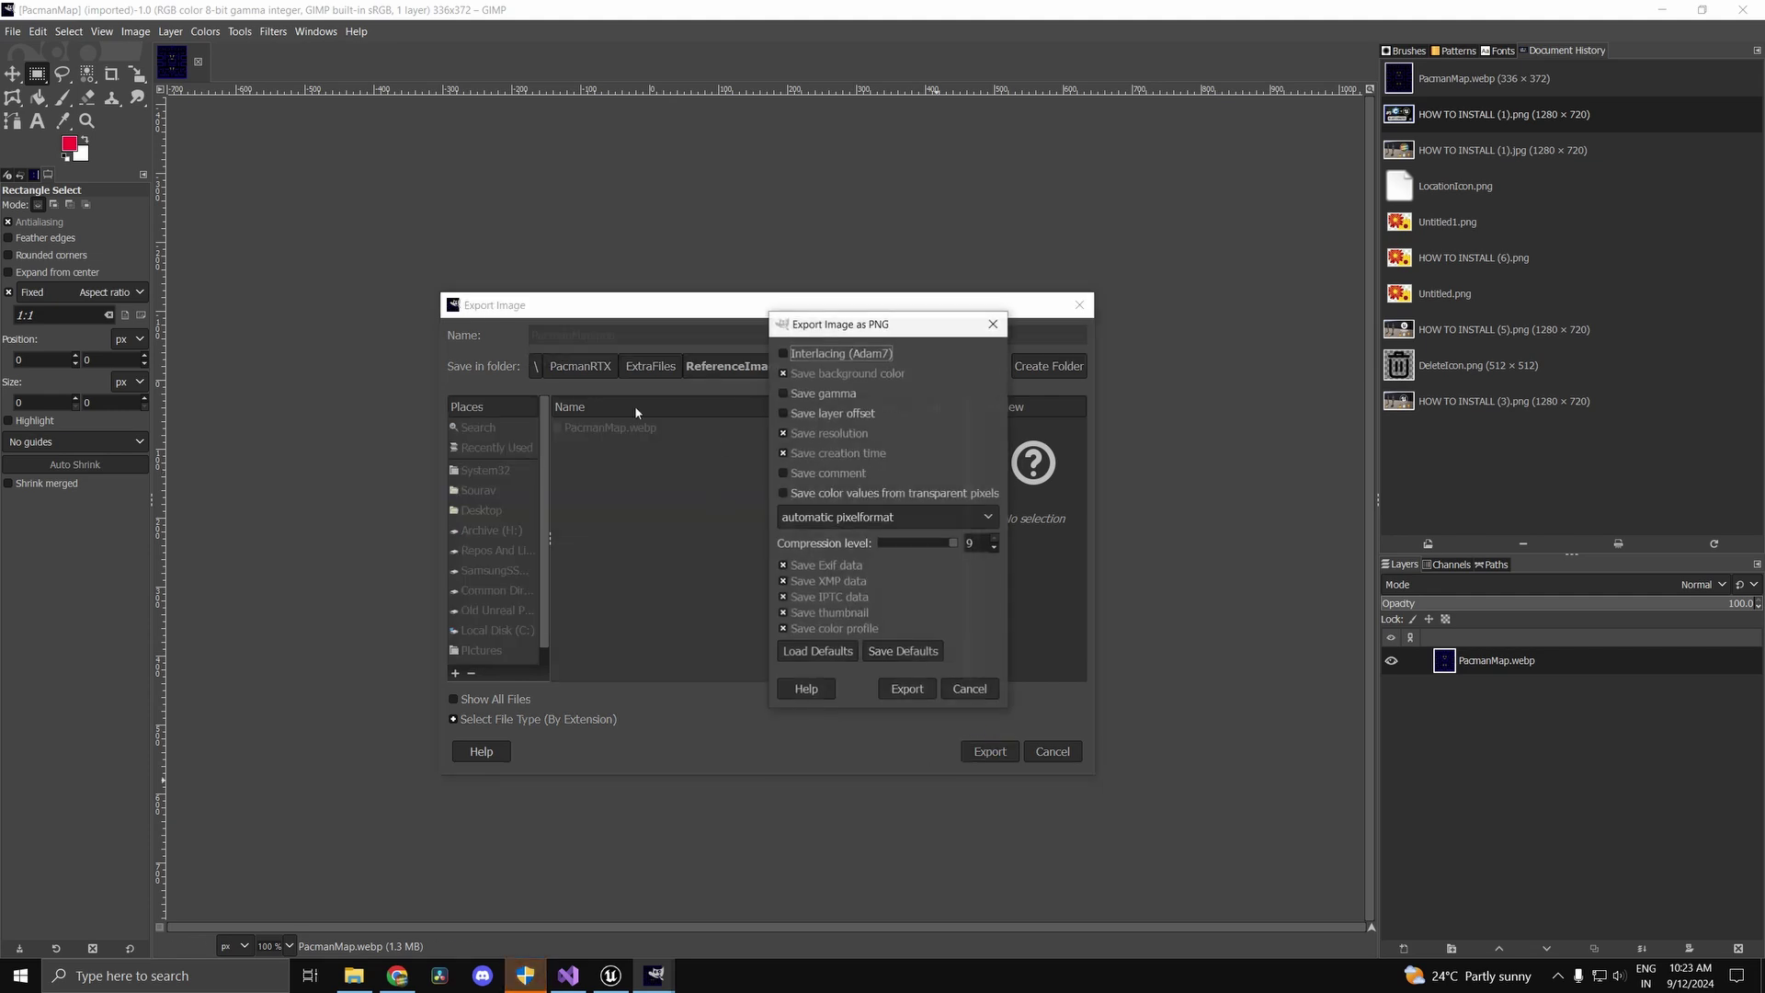
{"action": "left_click", "coordinate": [928, 545]}
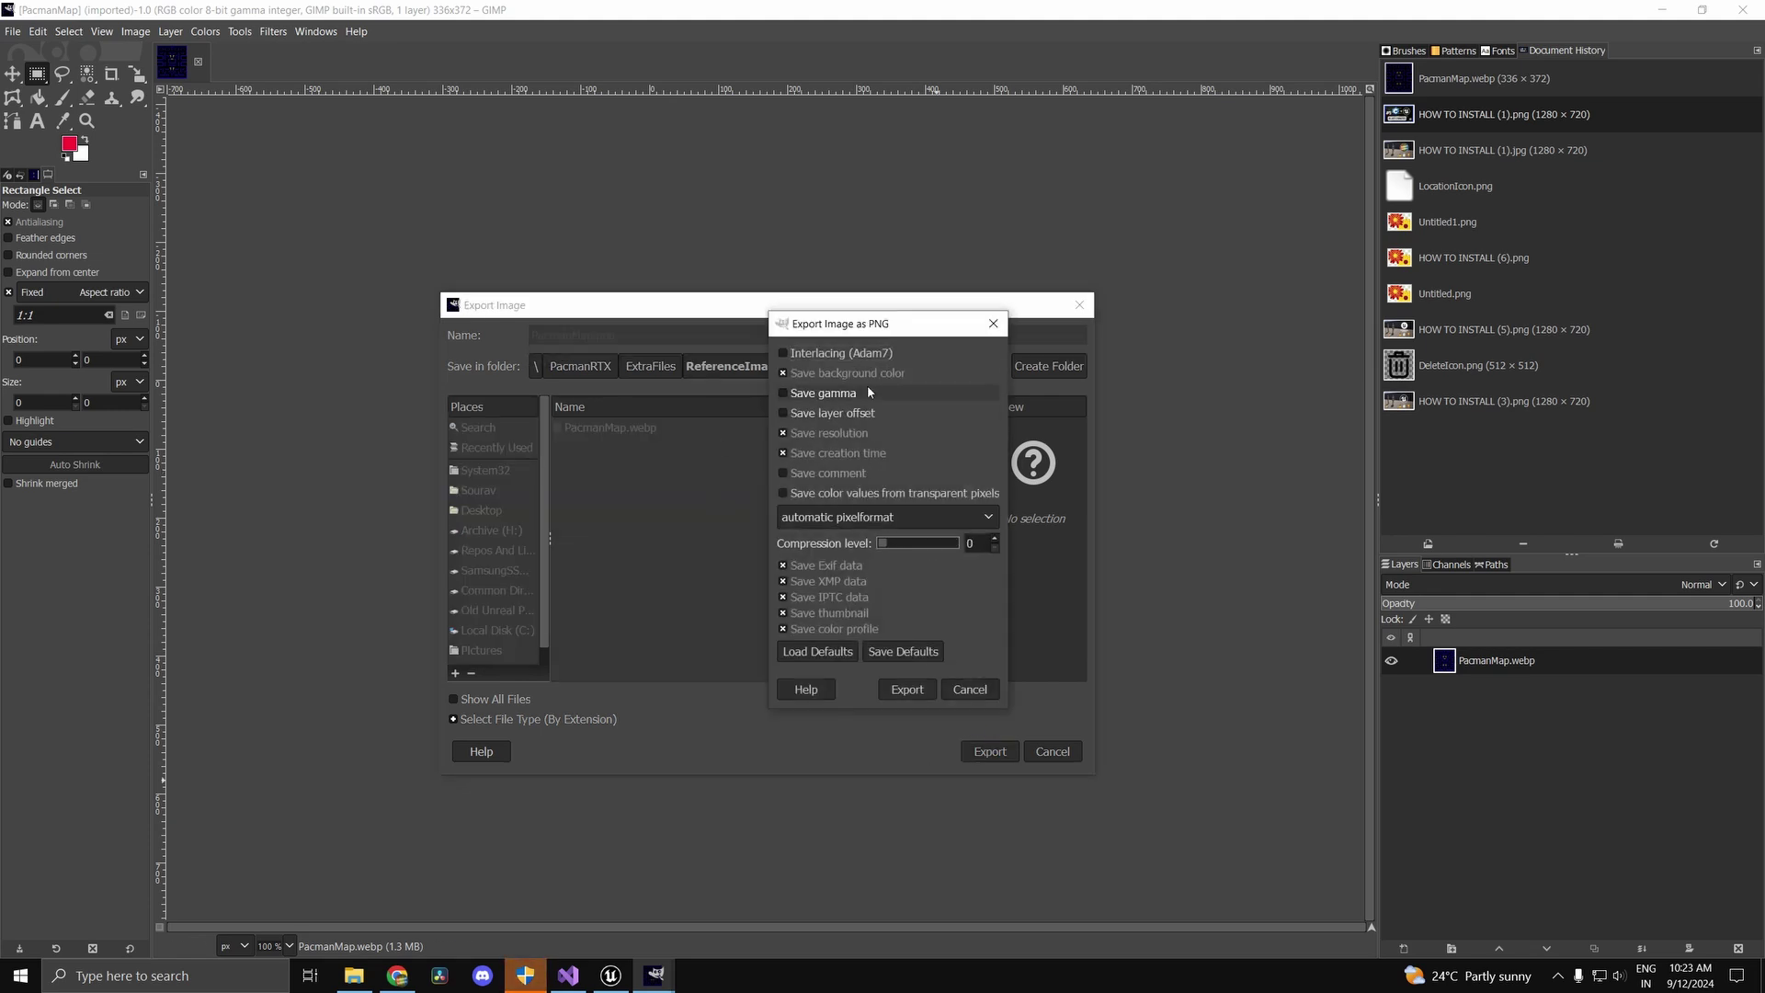
{"action": "left_click", "coordinate": [906, 689]}
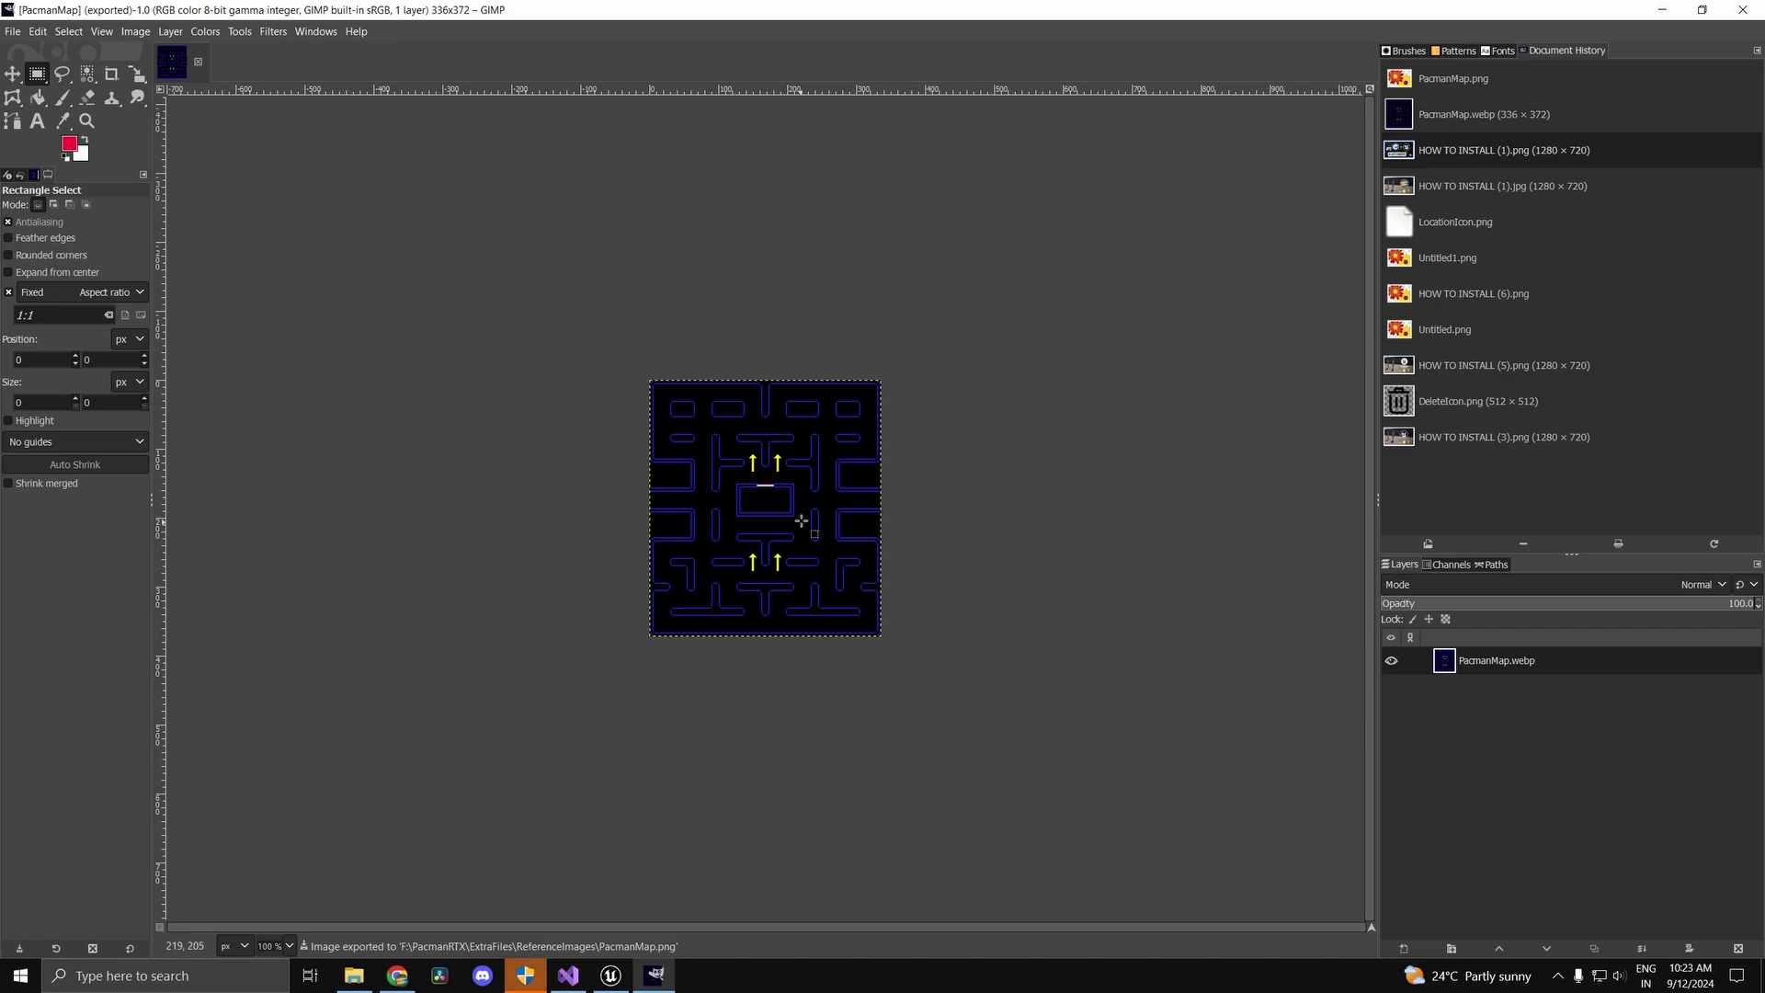
{"action": "scroll", "coordinate": [794, 512], "scroll_direction": "up", "scroll_amount": 5, "text": "ctrl"}
{"action": "scroll", "coordinate": [770, 531], "scroll_direction": "down", "scroll_amount": 3, "text": "ctrl"}
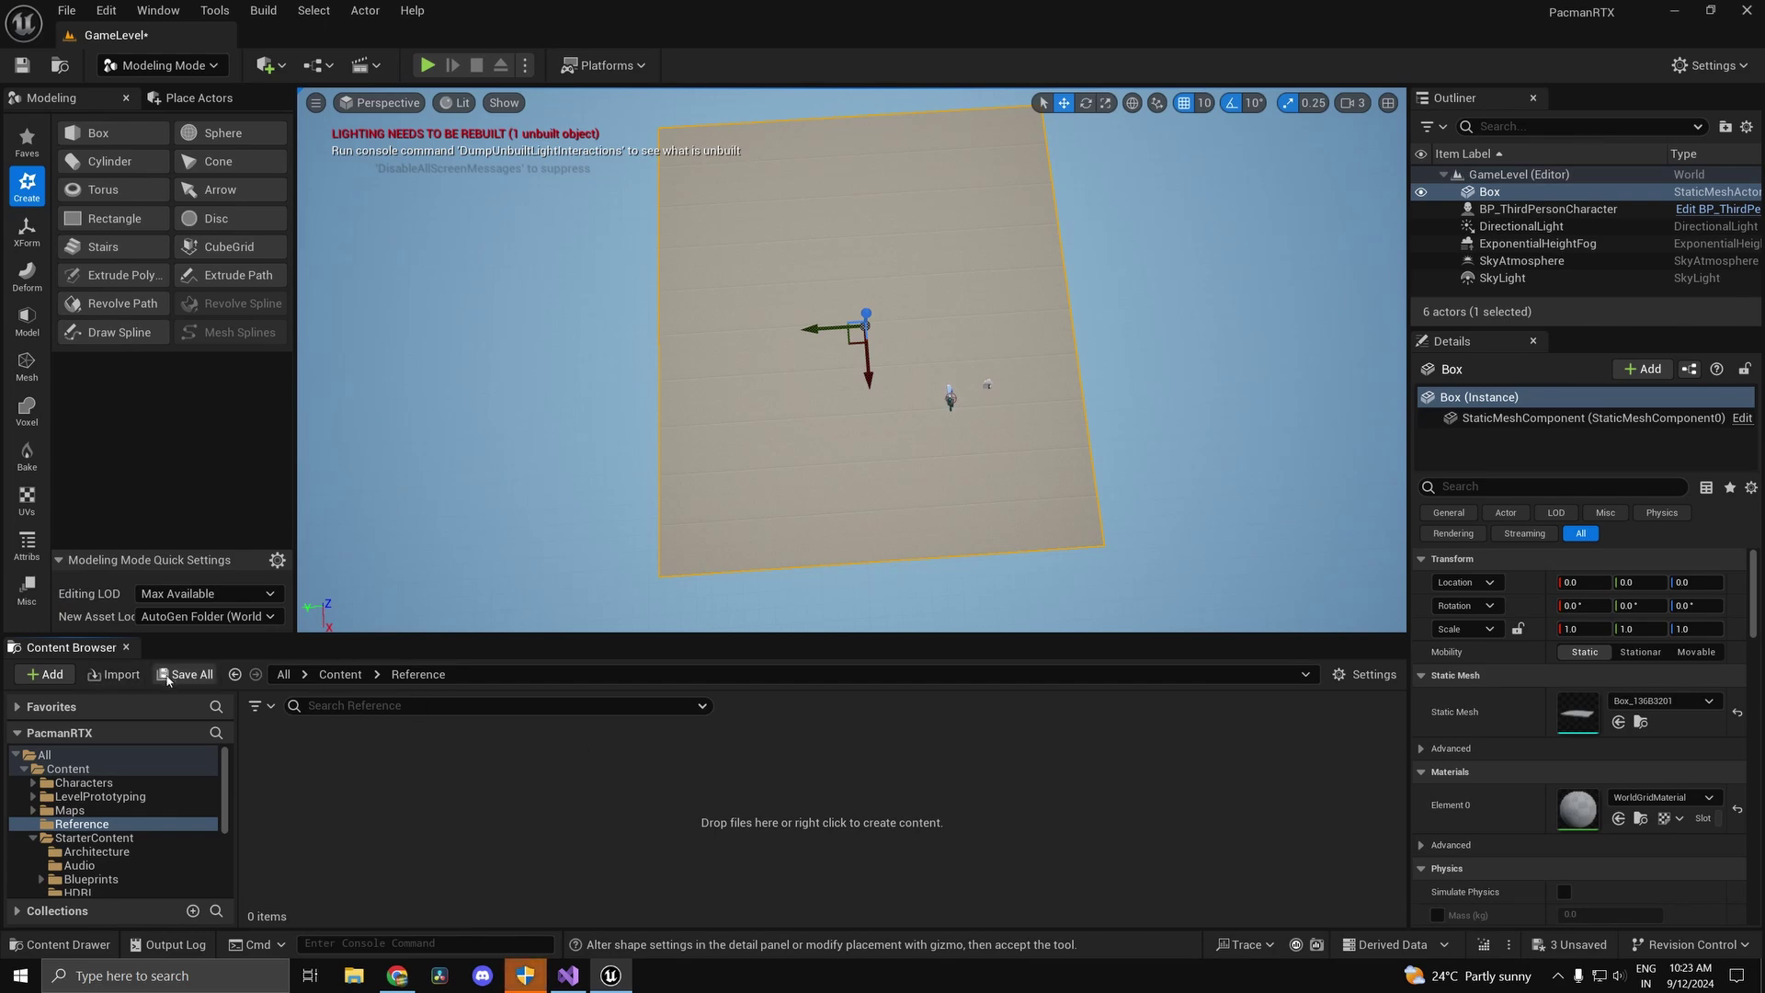
Step: In Unreal Editor, import PacmanMap.png from ExtraFiles/ReferenceImages into the Content/Reference folder
{"action": "left_click", "coordinate": [113, 674]}
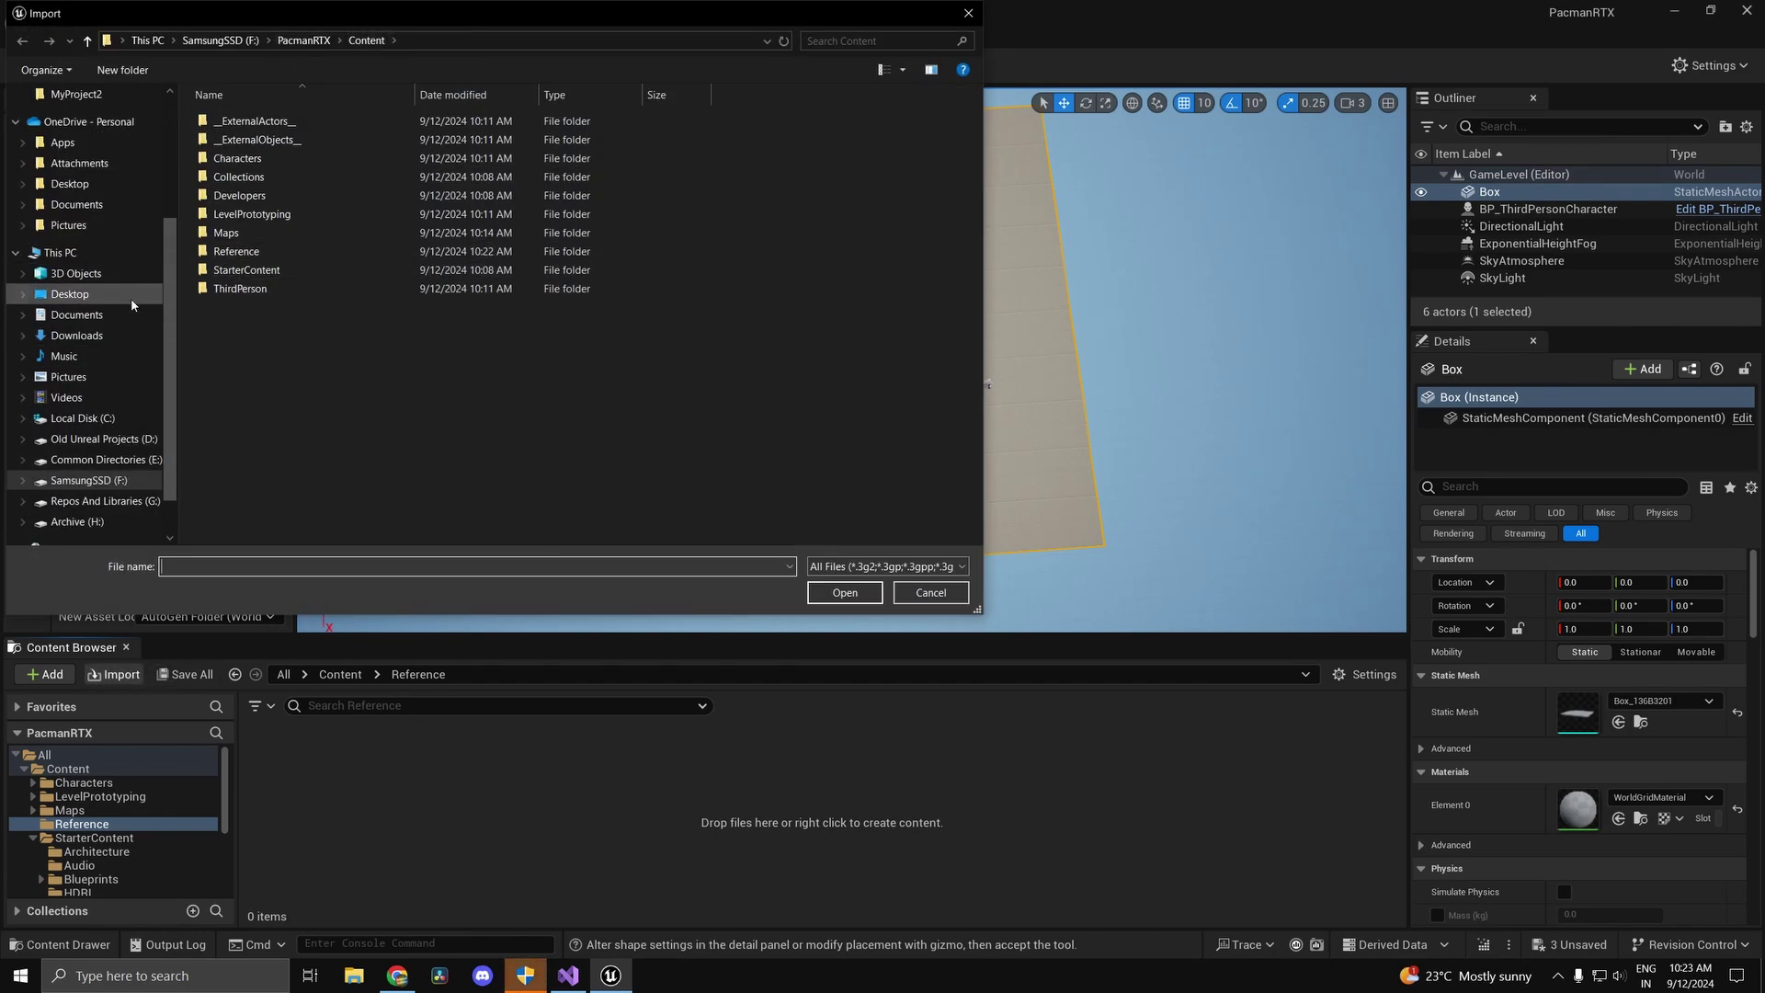
{"action": "left_click", "coordinate": [304, 41]}
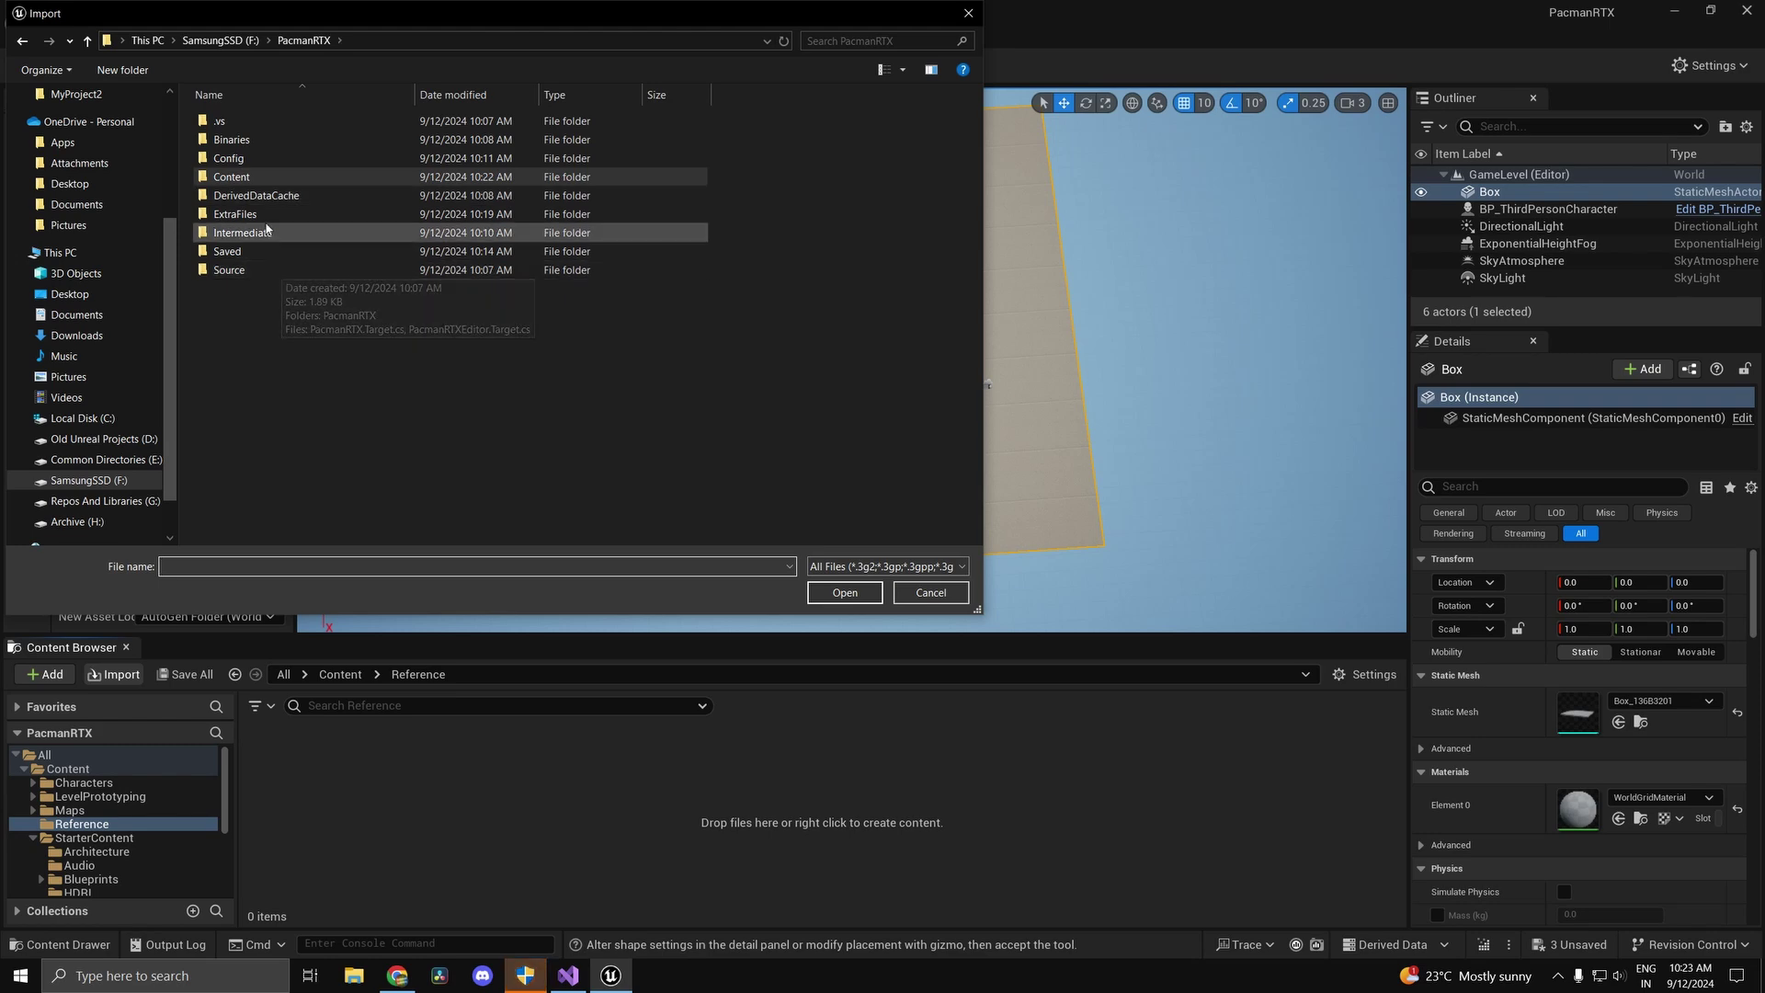
{"action": "double_click", "coordinate": [267, 215]}
{"action": "double_click", "coordinate": [269, 122]}
{"action": "left_click", "coordinate": [272, 129]}
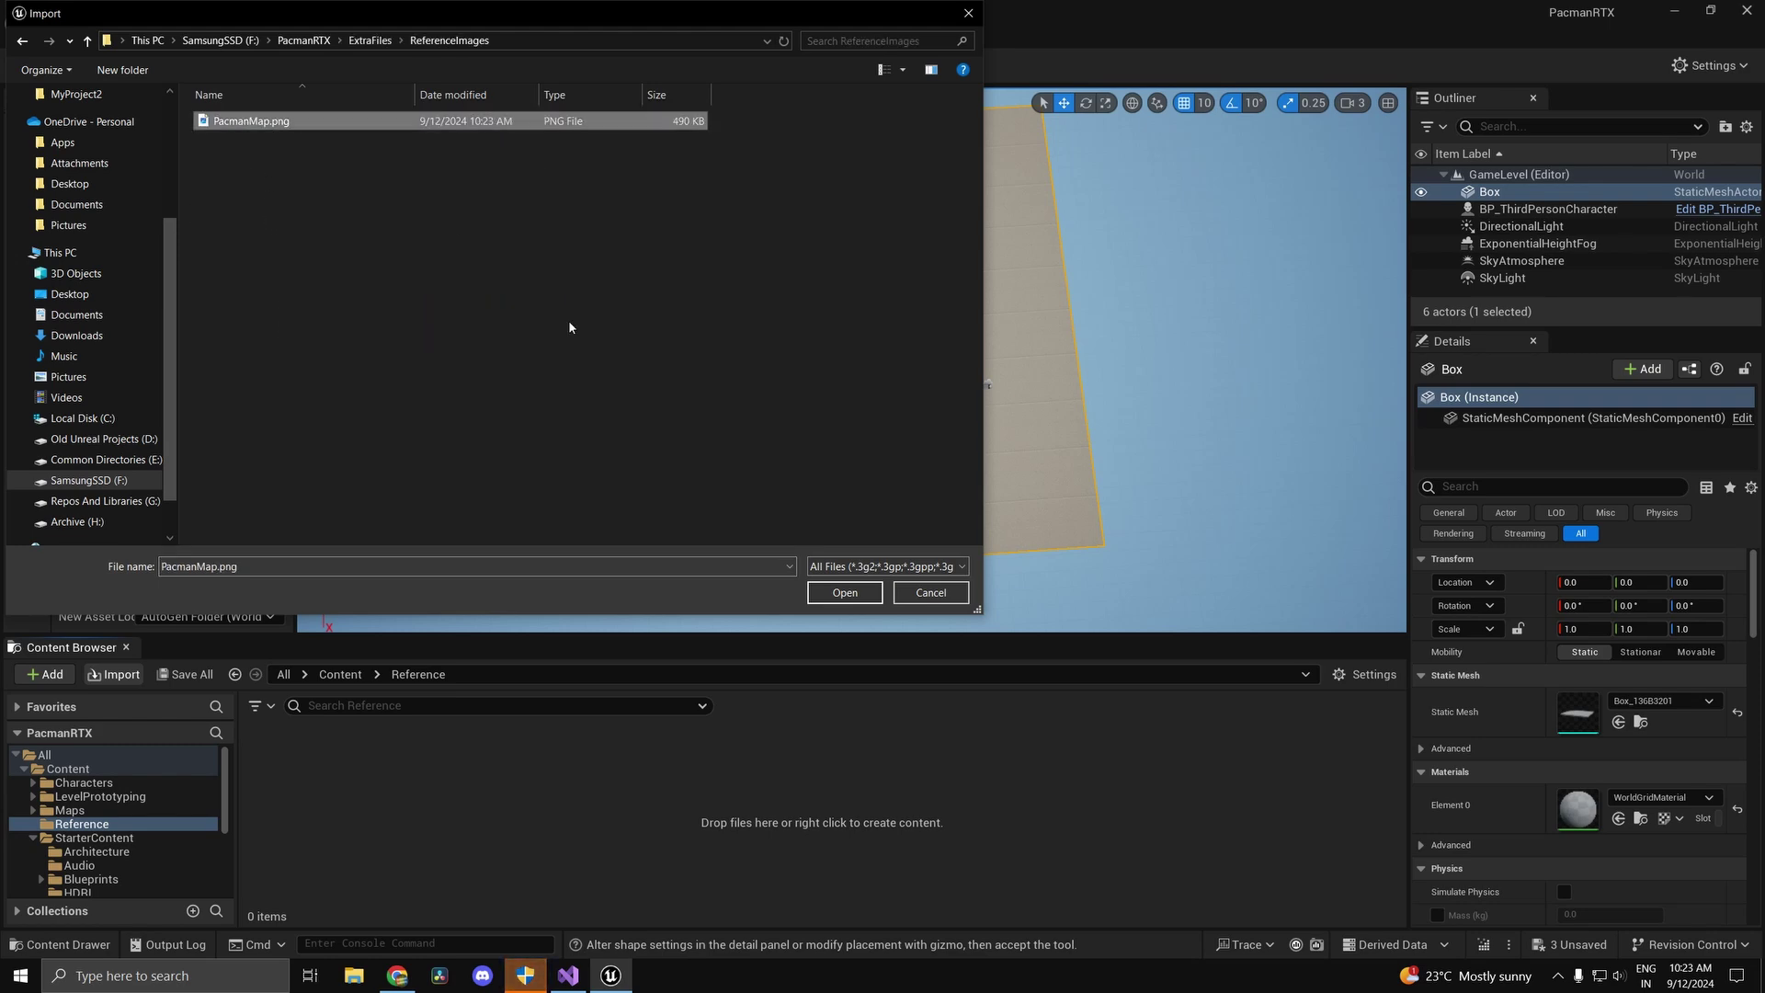
{"action": "left_click", "coordinate": [863, 602]}
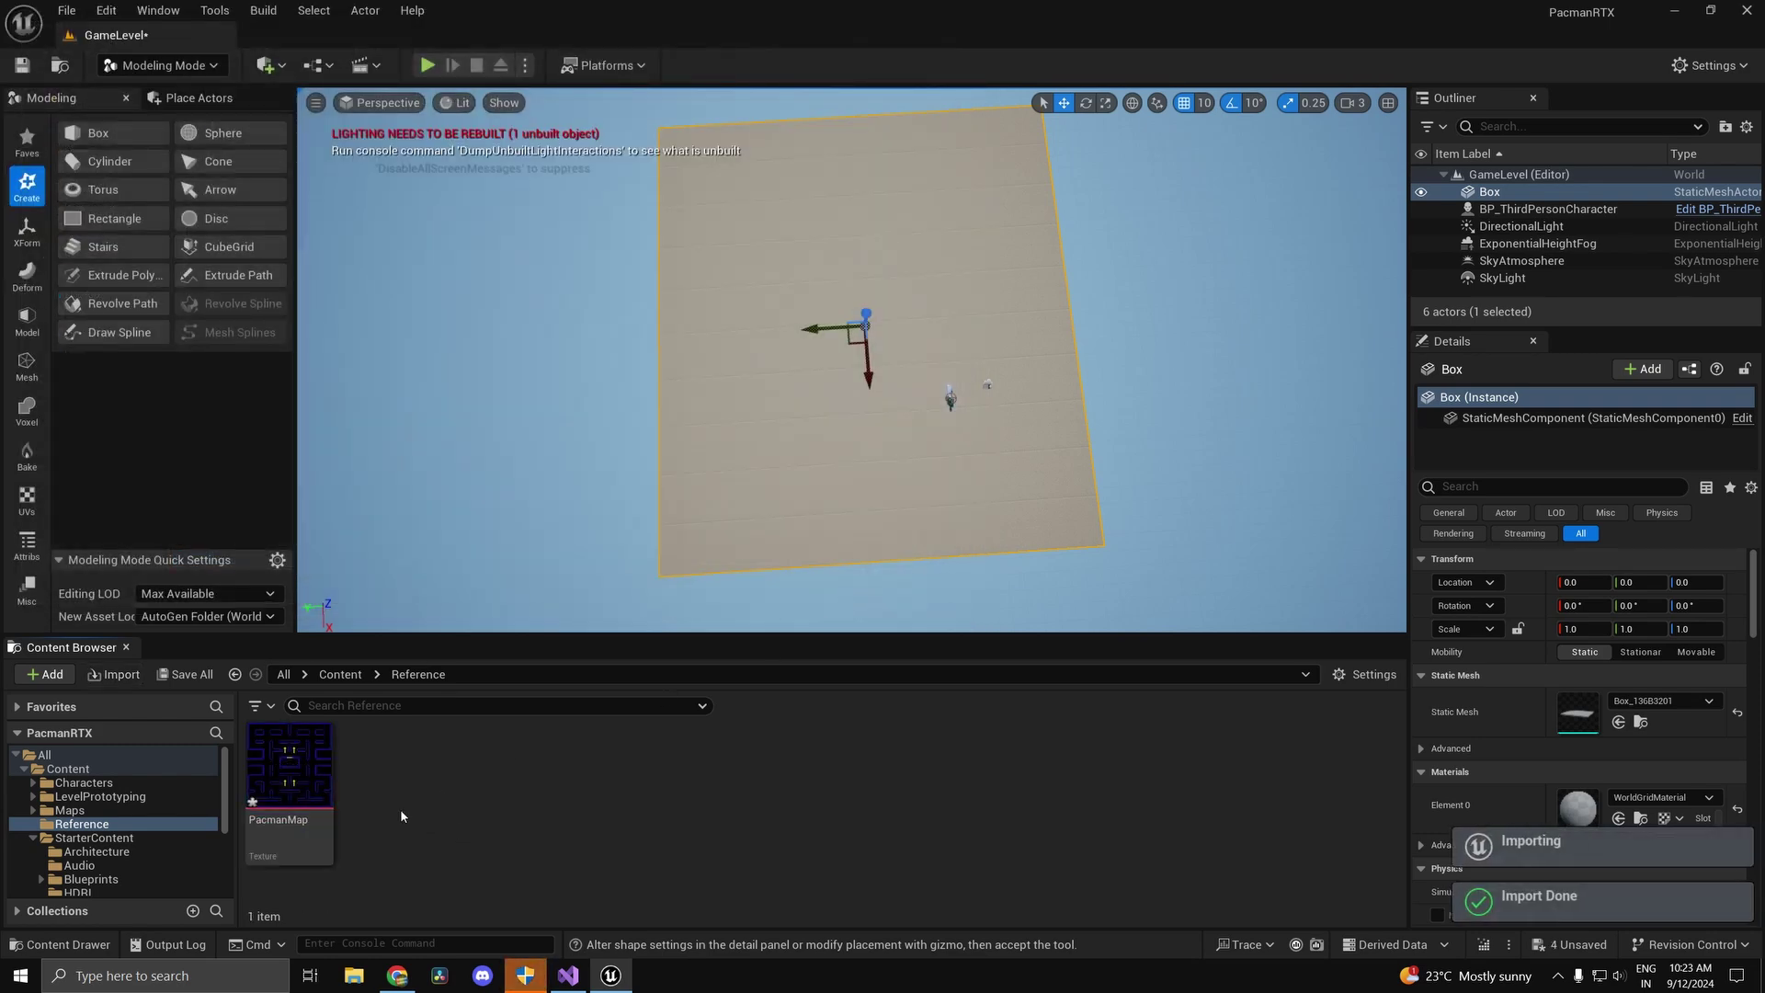
Step: Apply the PacmanMap texture to the map base box and save all modified content
{"action": "left_click_drag", "start_coordinate": [290, 763], "coordinate": [786, 426]}
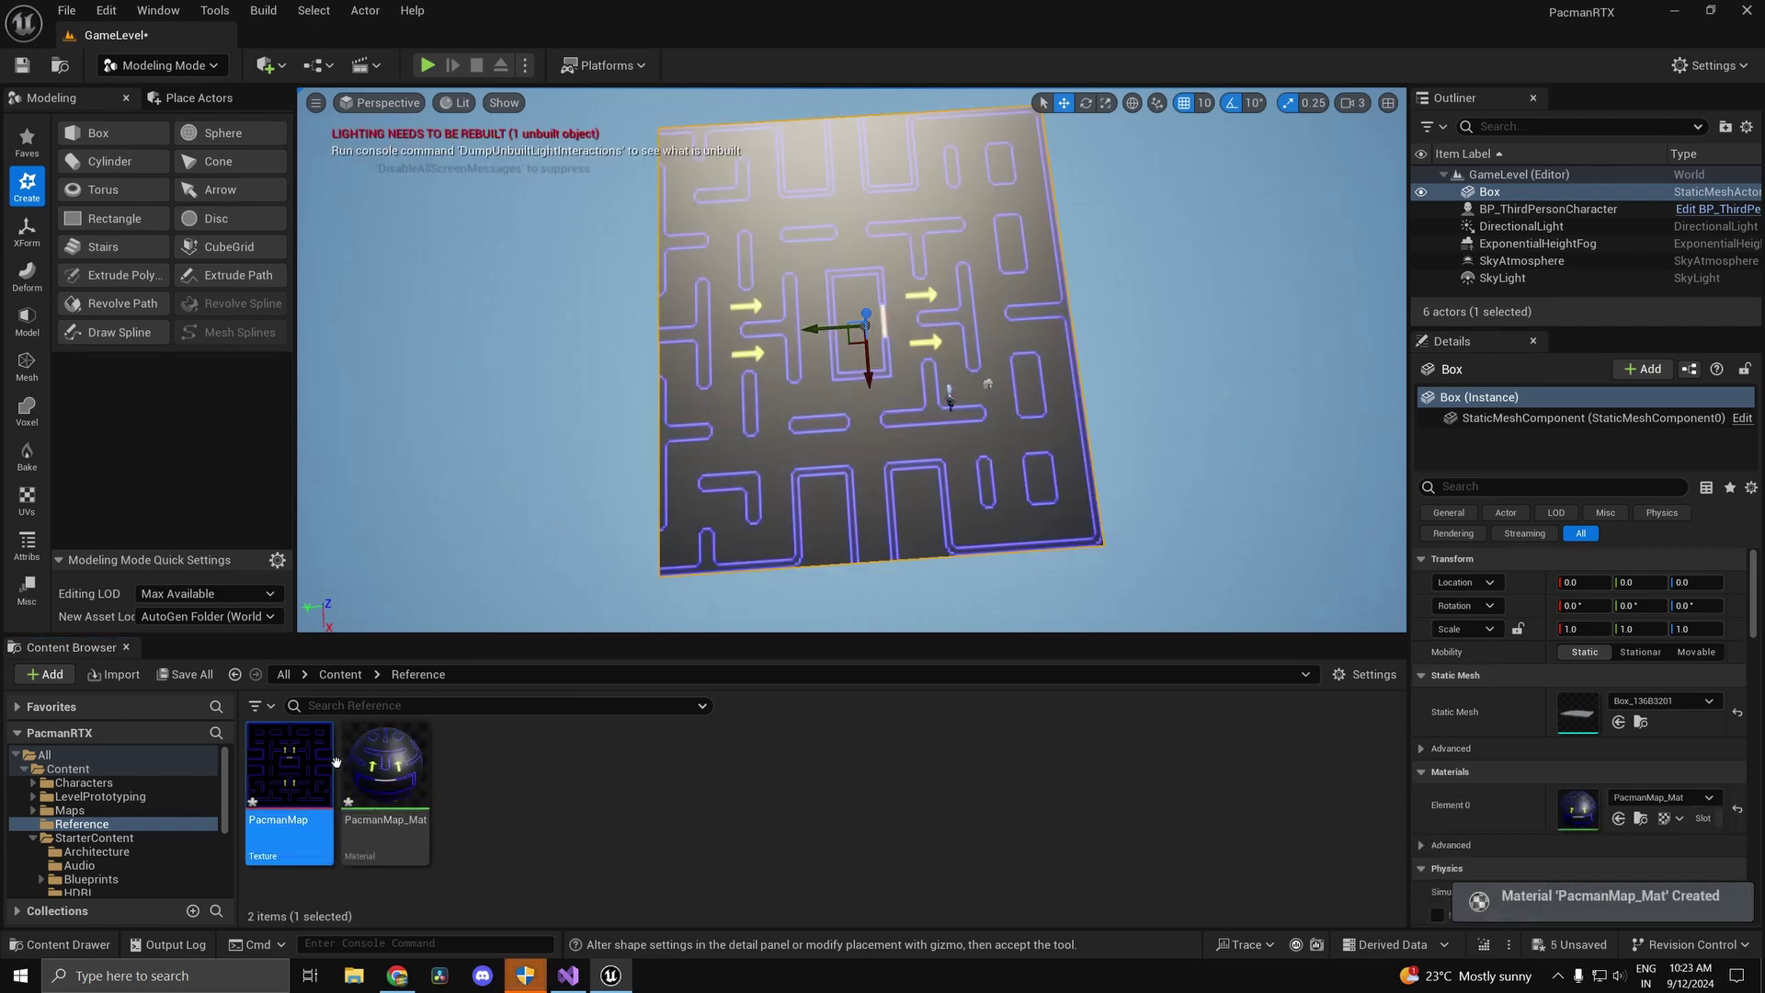
{"action": "right_click_drag", "start_coordinate": [589, 442], "coordinate": [662, 386]}
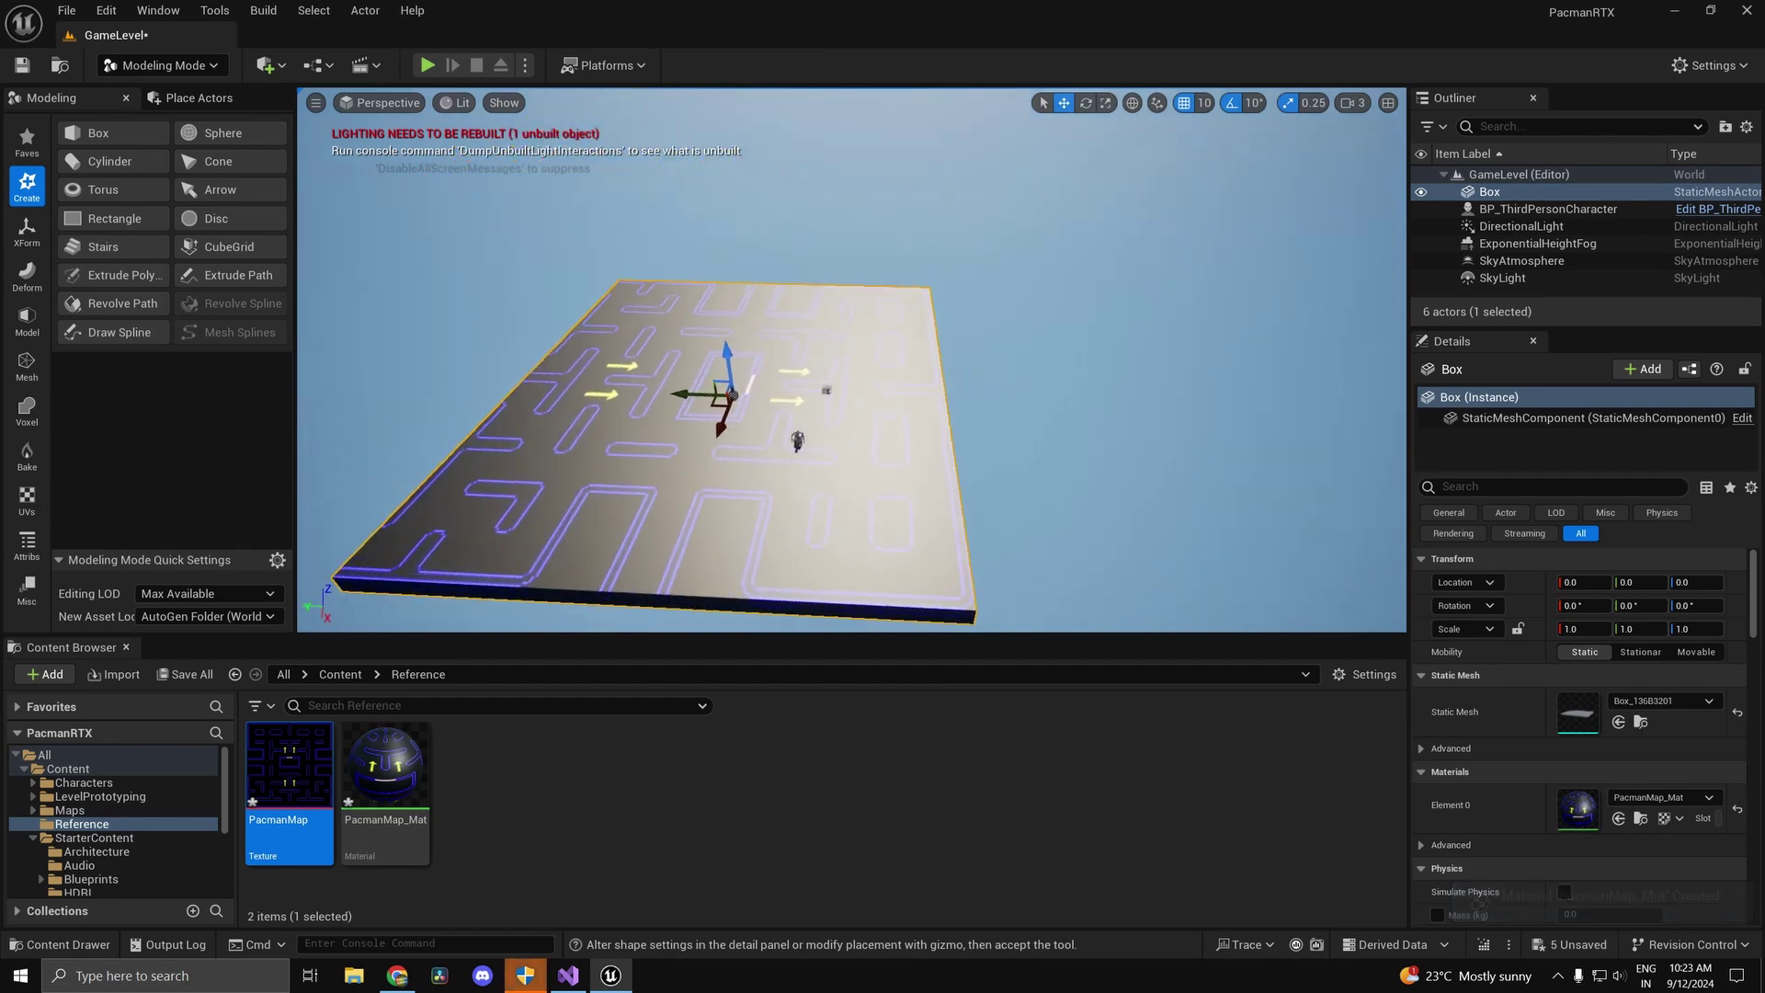
{"action": "mouse_move", "coordinate": [951, 452]}
{"action": "right_mouse_down"}
{"action": "mouse_move", "coordinate": [1021, 442]}
{"action": "mouse_move", "coordinate": [952, 452]}
{"action": "right_mouse_up"}
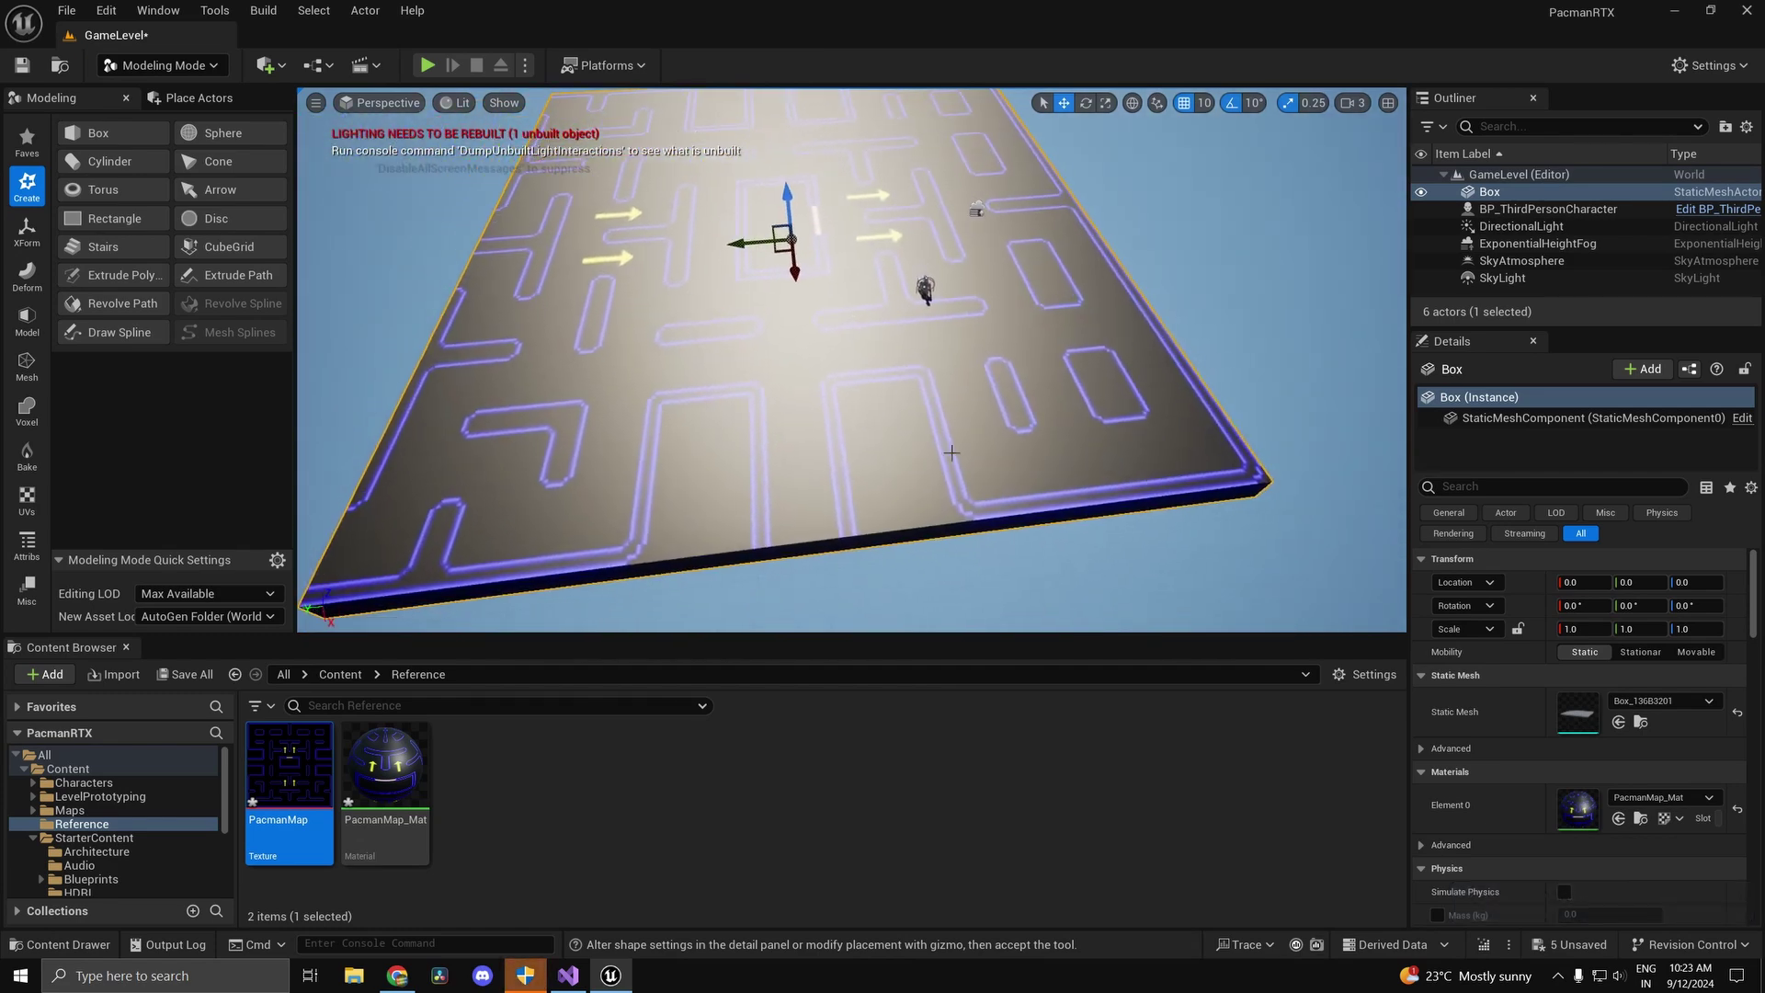
{"action": "left_click", "coordinate": [184, 674]}
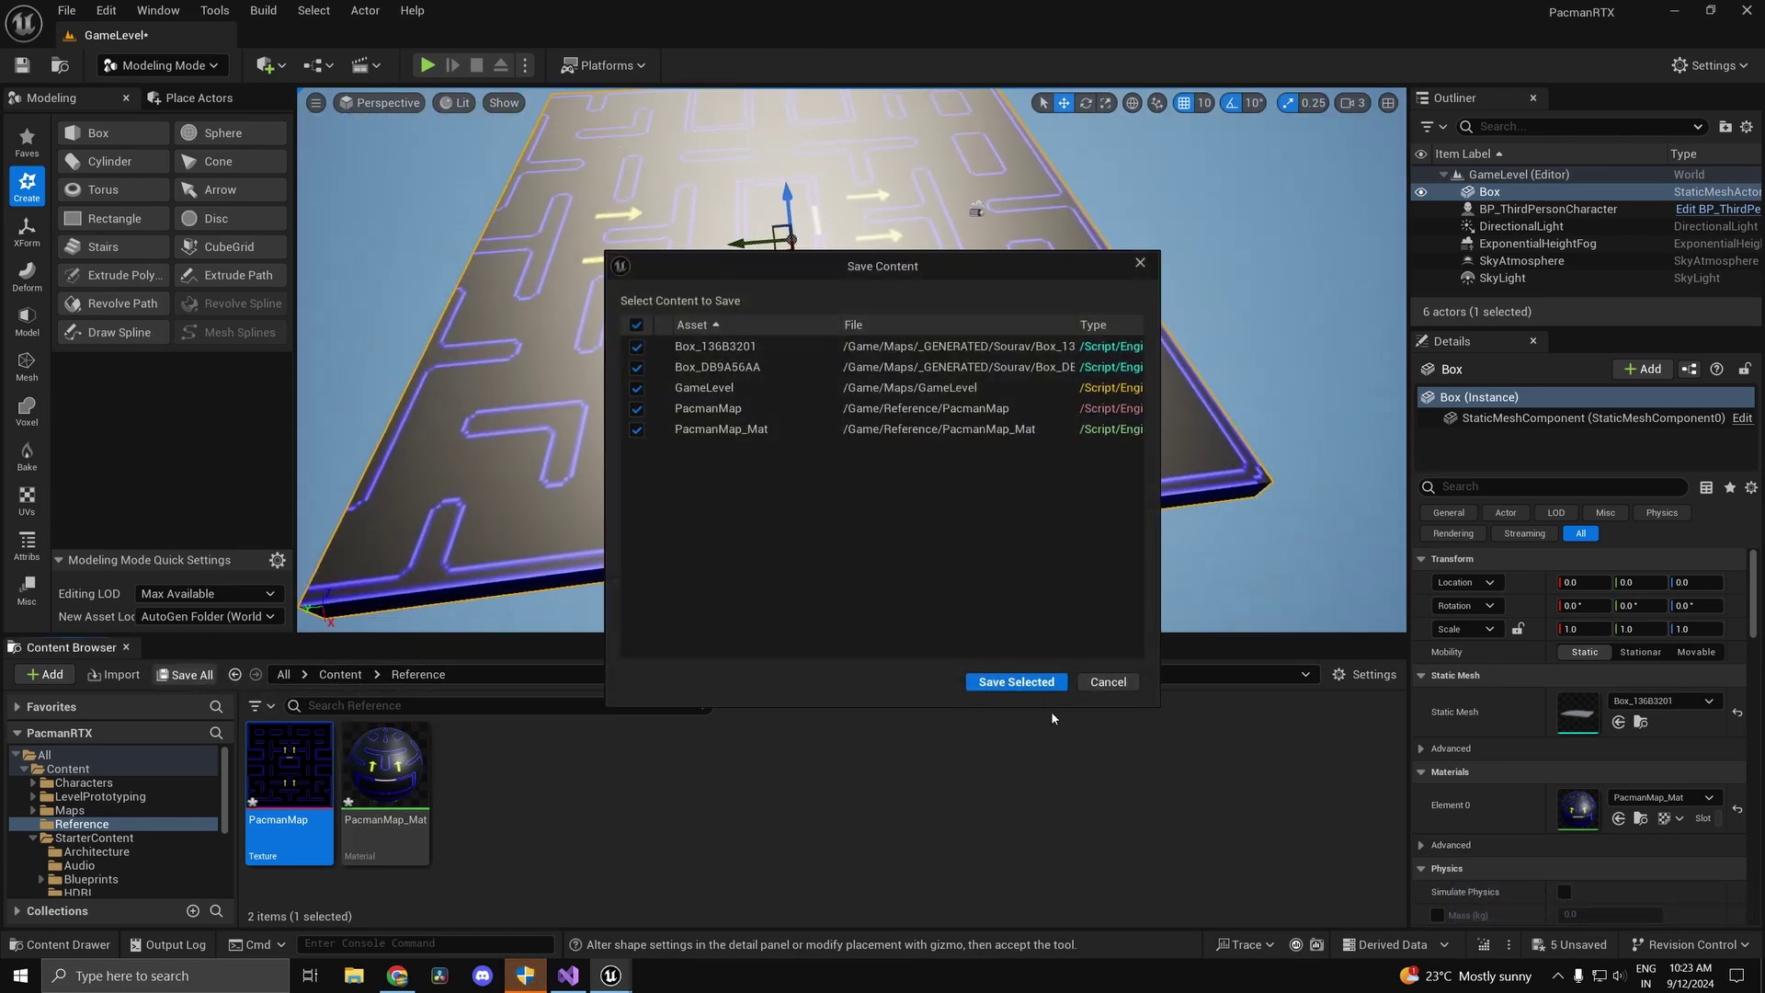
{"action": "left_click", "coordinate": [1016, 674]}
Step: Look at the maze on the box from above and check the map's 31 ÷ 28 ratio in Calculator
{"action": "right_click_drag", "start_coordinate": [854, 493], "coordinate": [791, 483]}
{"action": "right_click_drag", "start_coordinate": [874, 405], "coordinate": [873, 395]}
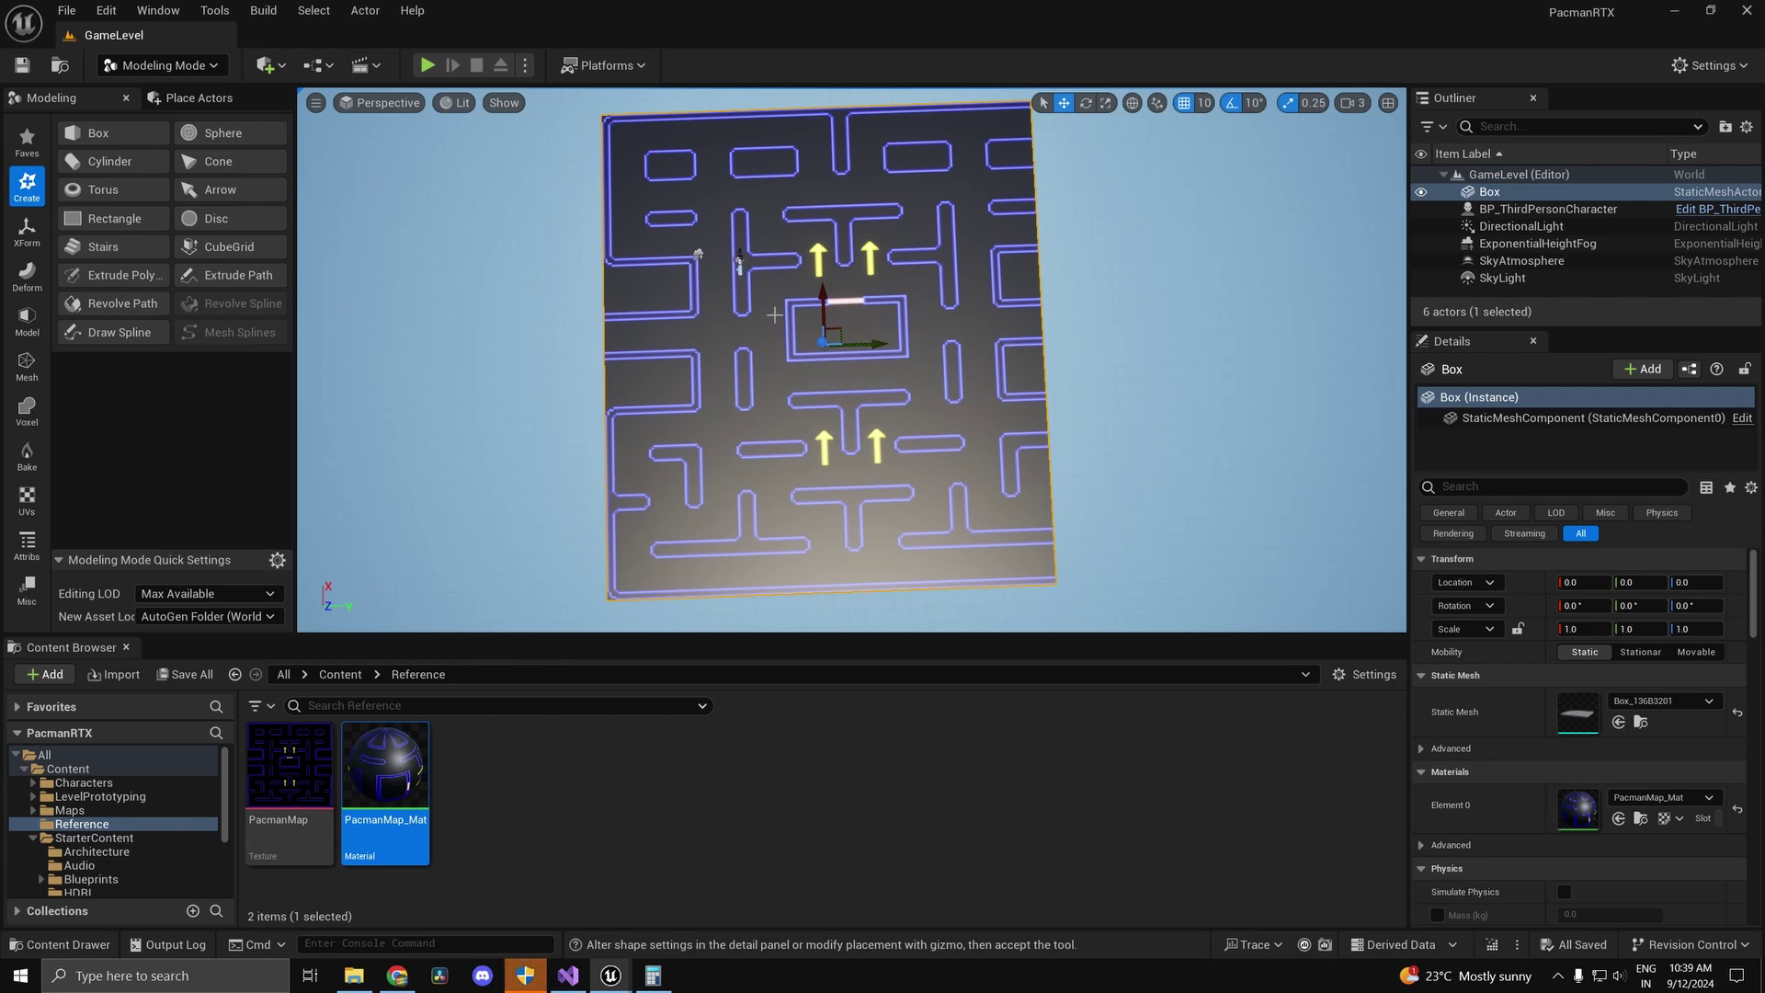
{"action": "left_click", "coordinate": [653, 975]}
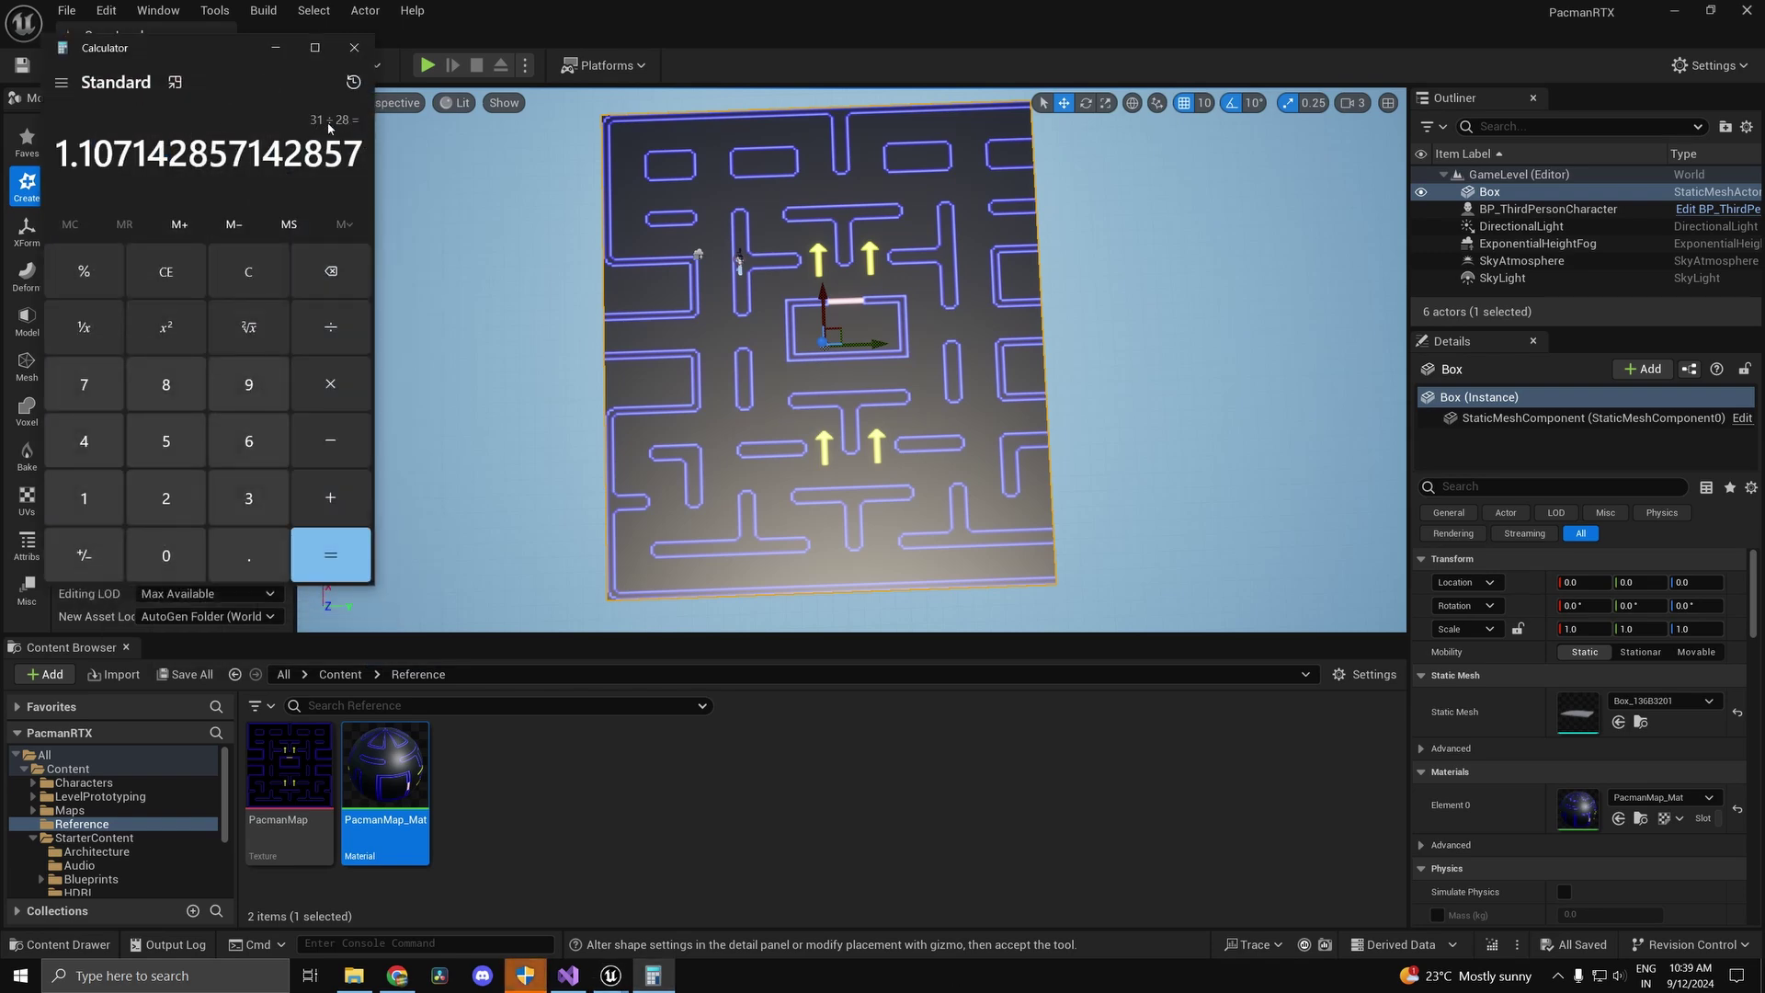
{"action": "left_click", "coordinate": [564, 751]}
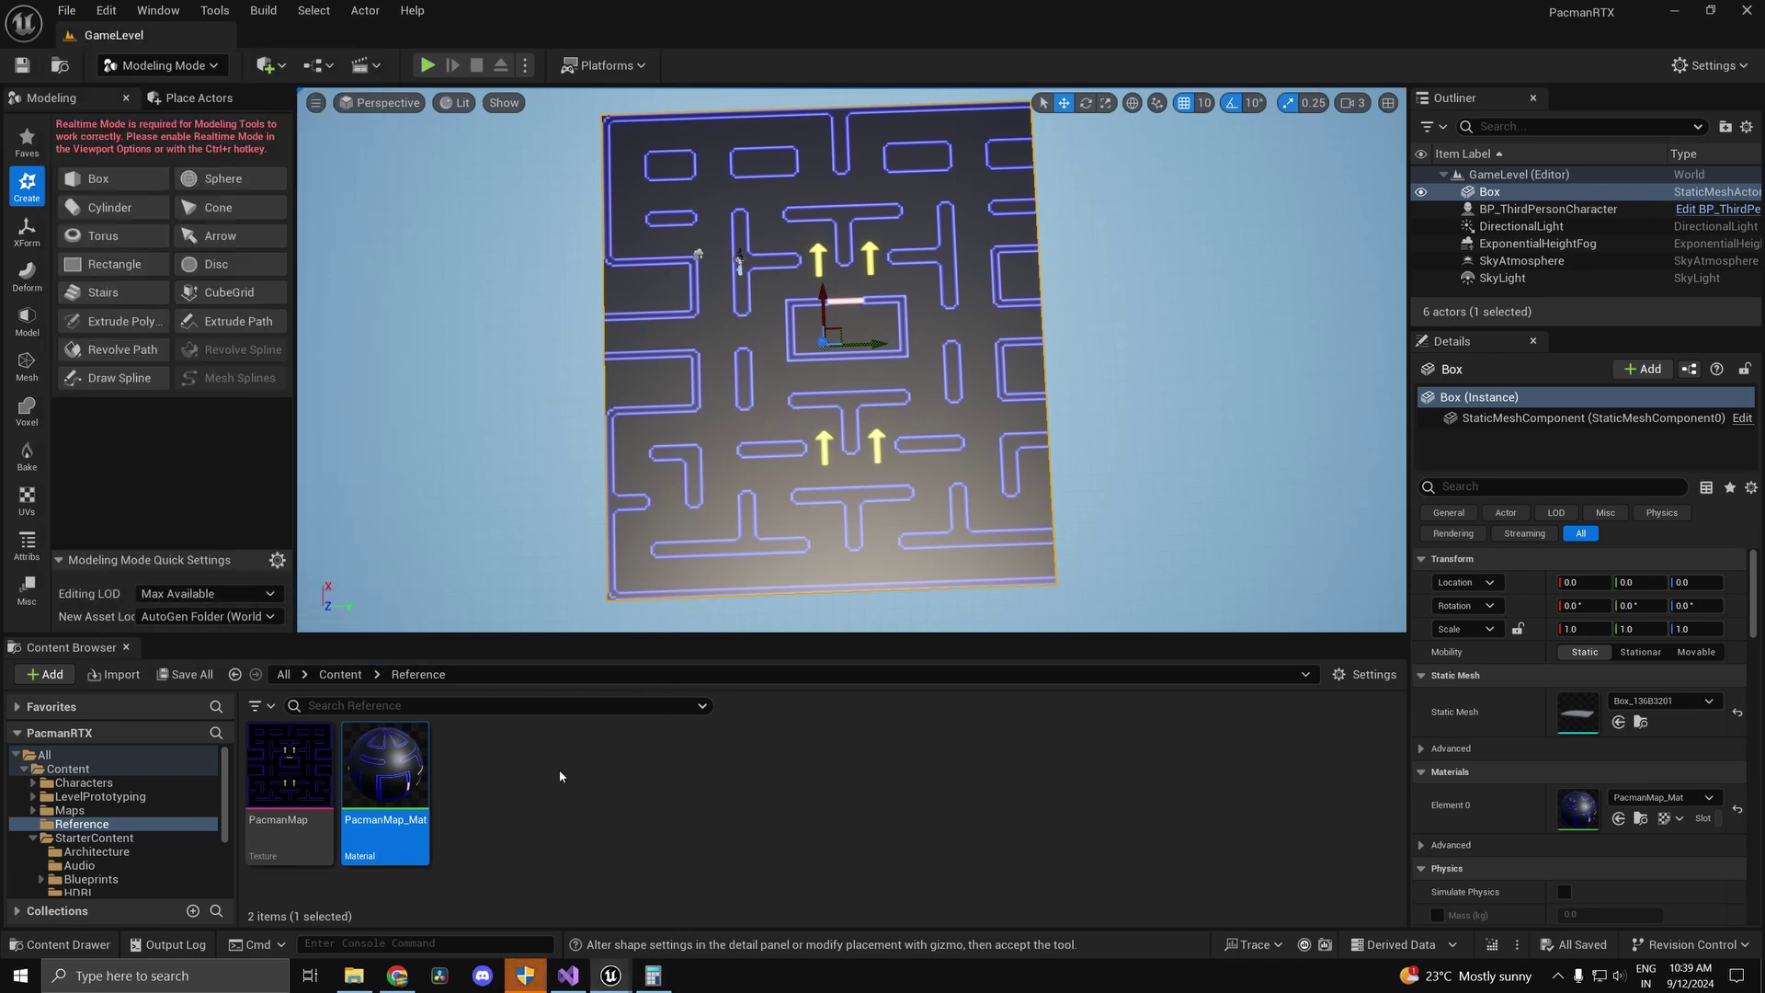
Step: Open the PacmanMap_Mat material over the level view and set the TexCoord node's VTiling to 1.10741
{"action": "double_click", "coordinate": [386, 768]}
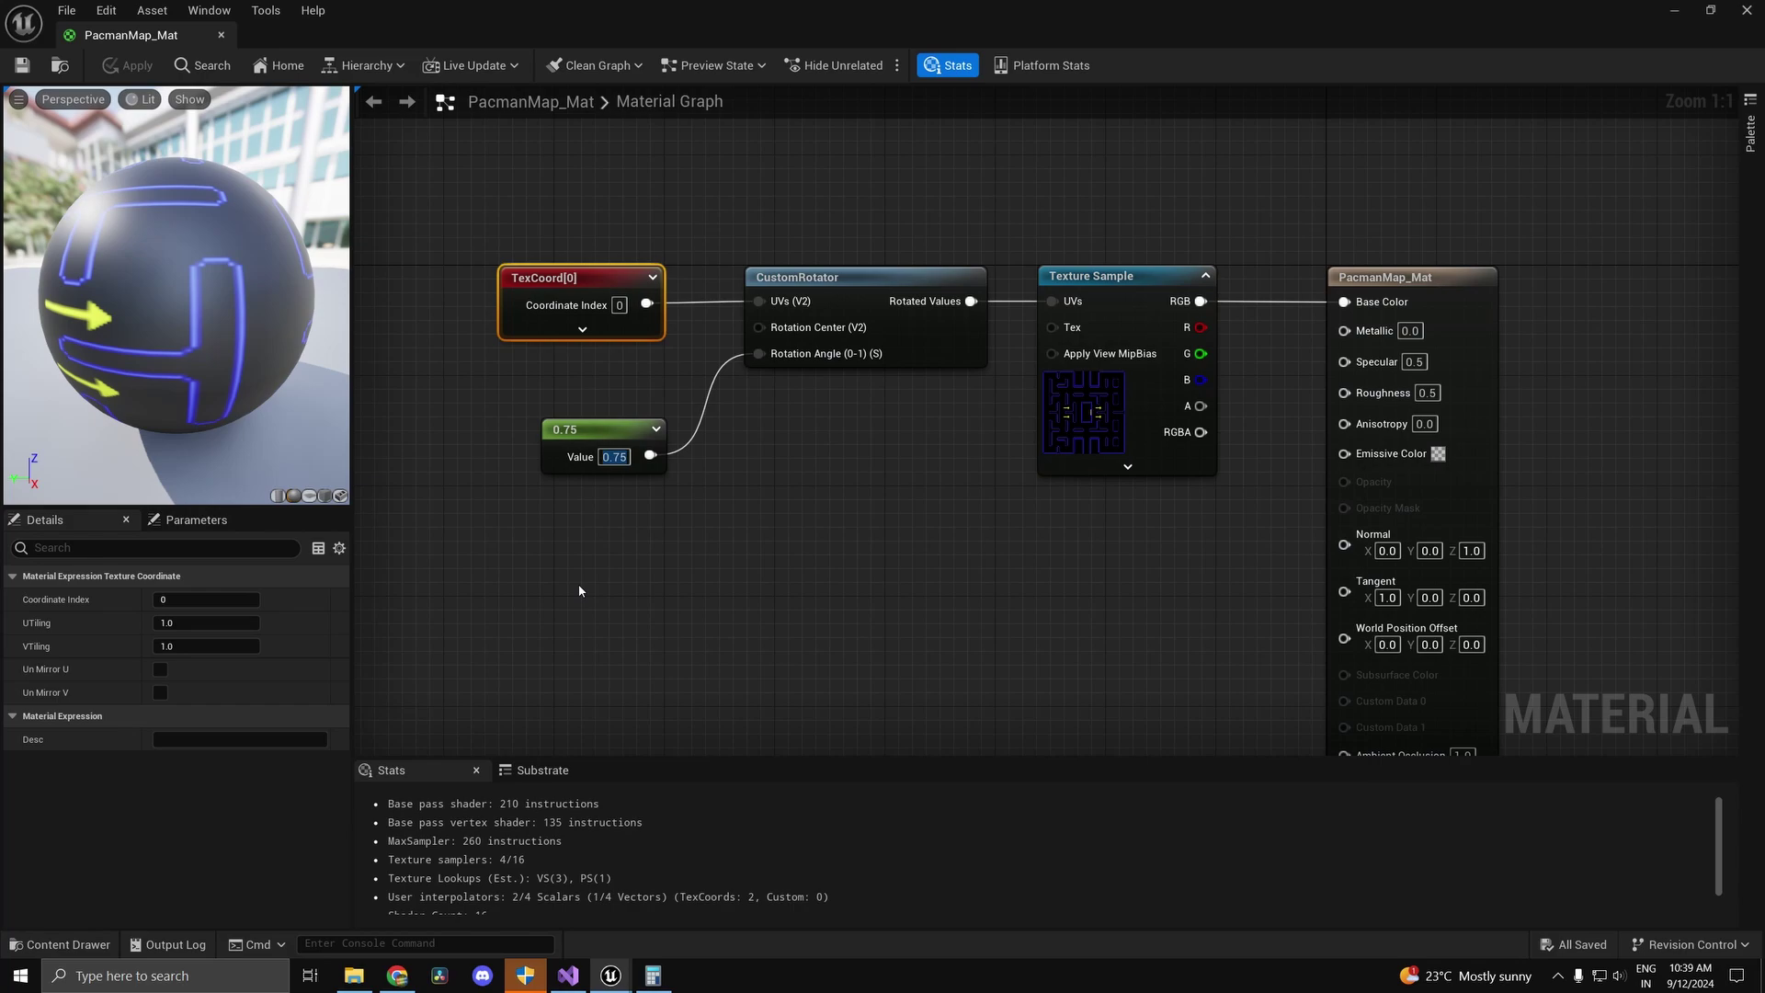
{"action": "left_click", "coordinate": [204, 646]}
{"action": "left_click_drag", "start_coordinate": [1156, 24], "coordinate": [1269, 503]}
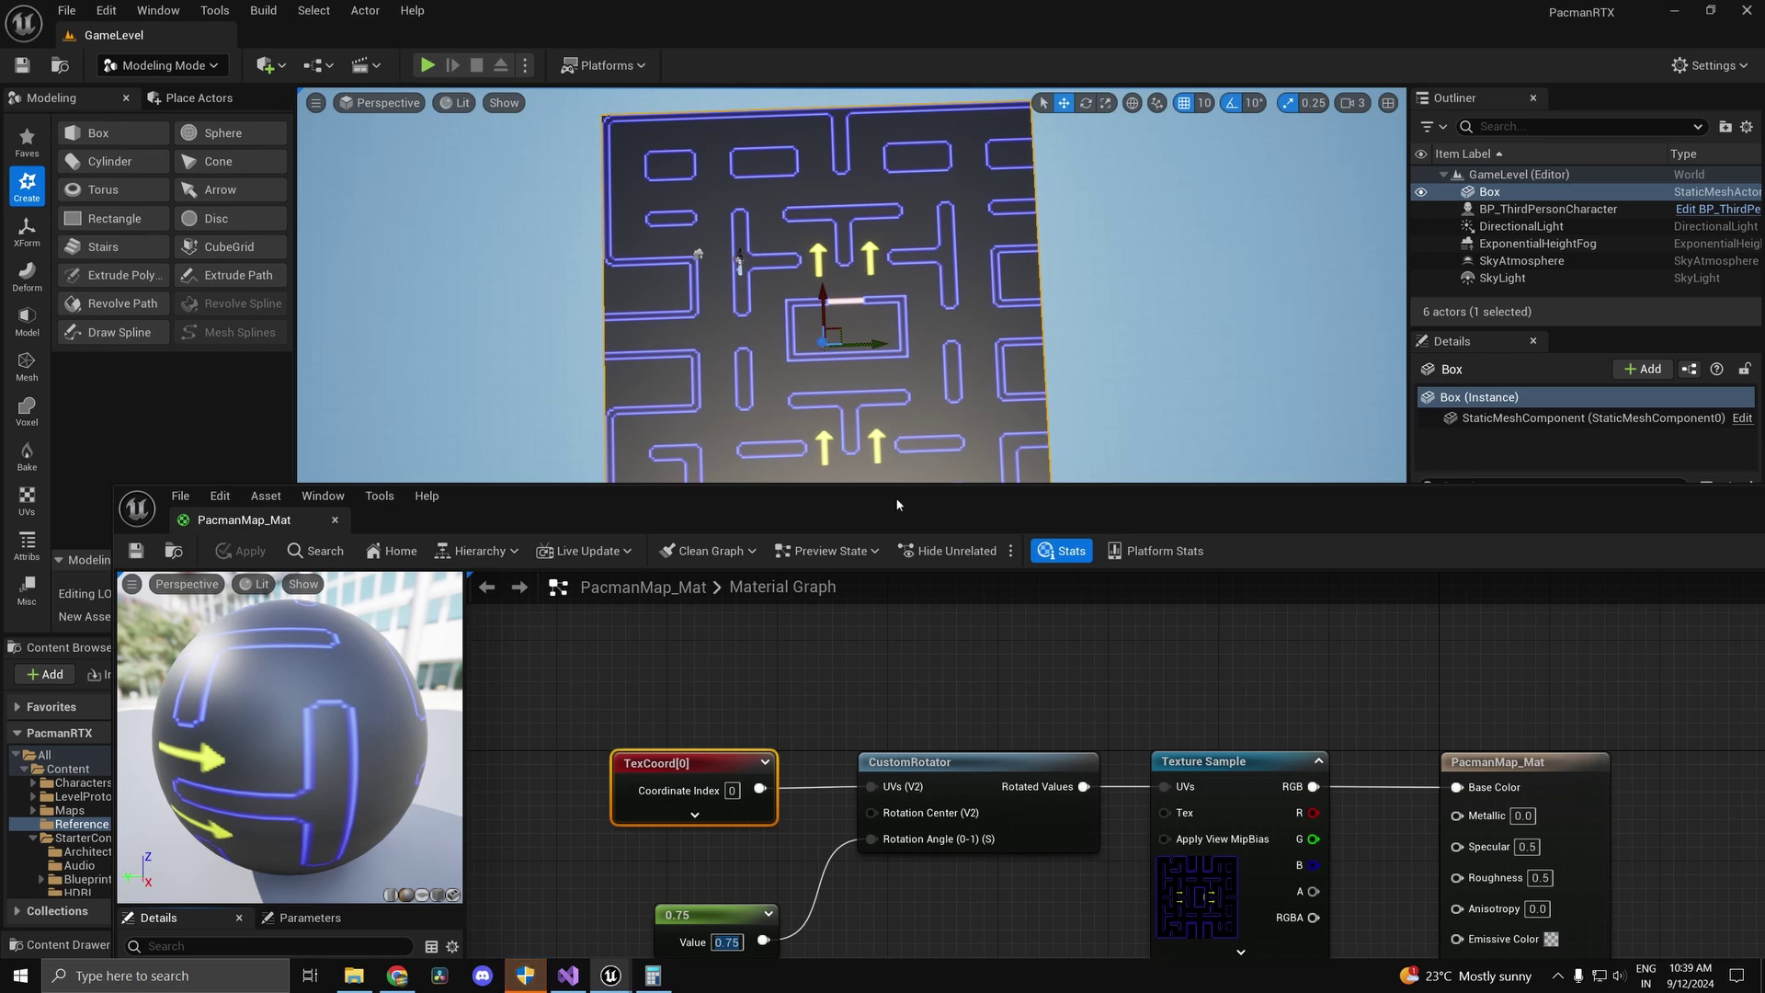
{"action": "left_click_drag", "start_coordinate": [897, 504], "coordinate": [950, 195]}
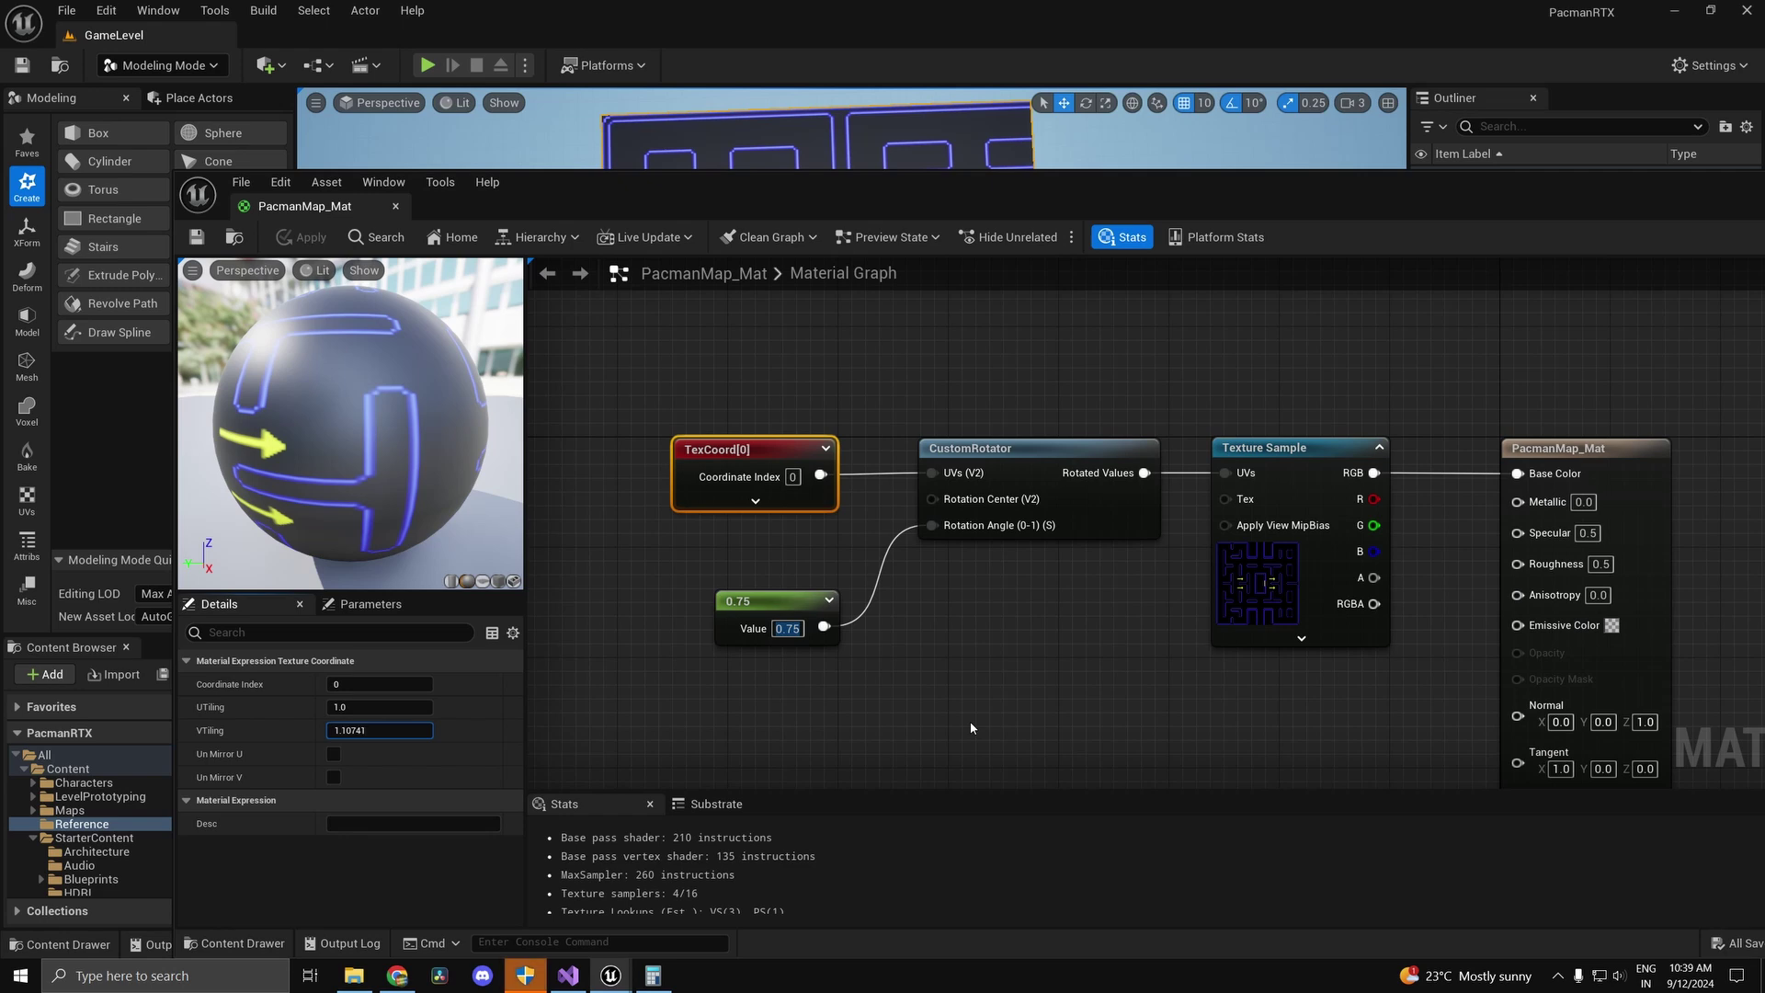
{"action": "key", "text": "Return"}
Step: Recheck the ratio in Calculator, set the TexCoord node's VTiling to 1.10743, and save and leave the material
{"action": "key", "text": "alt+Tab"}
{"action": "key", "text": "Tab"}
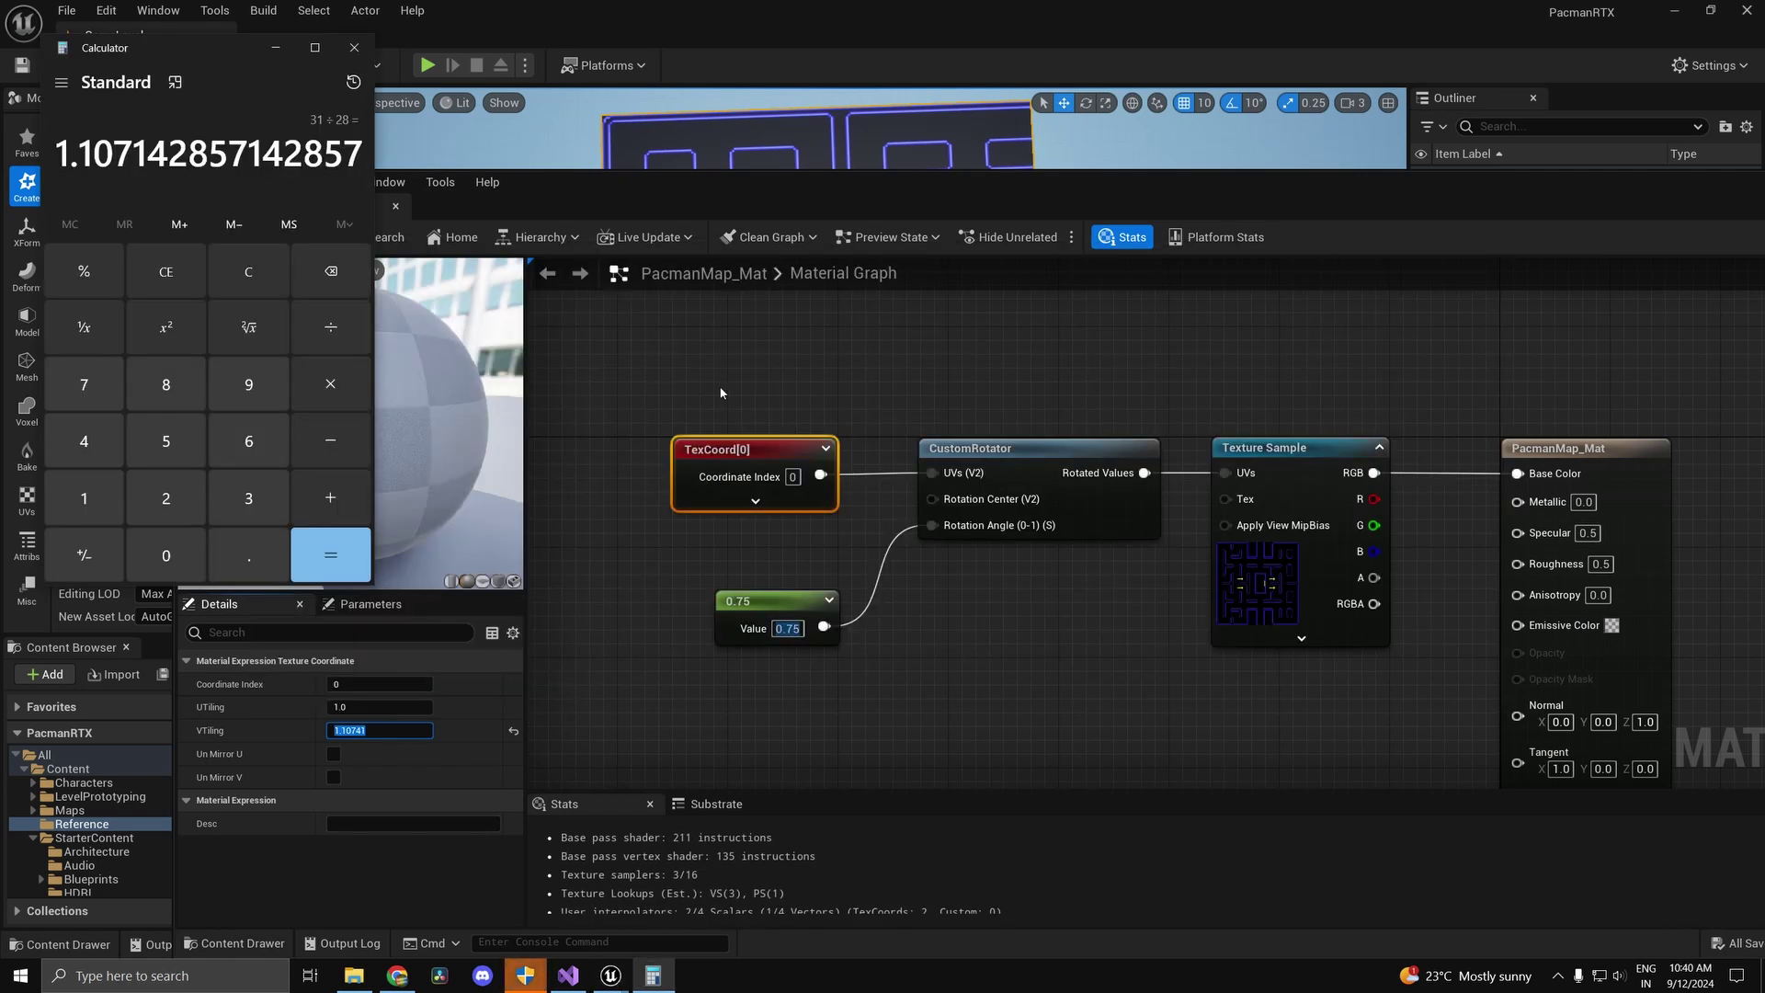
{"action": "left_click", "coordinate": [377, 731]}
{"action": "left_click", "coordinate": [377, 731]}
{"action": "key", "text": "BackSpace"}
{"action": "type", "text": "3"}
{"action": "key", "text": "Return"}
{"action": "key", "text": "ctrl+s"}
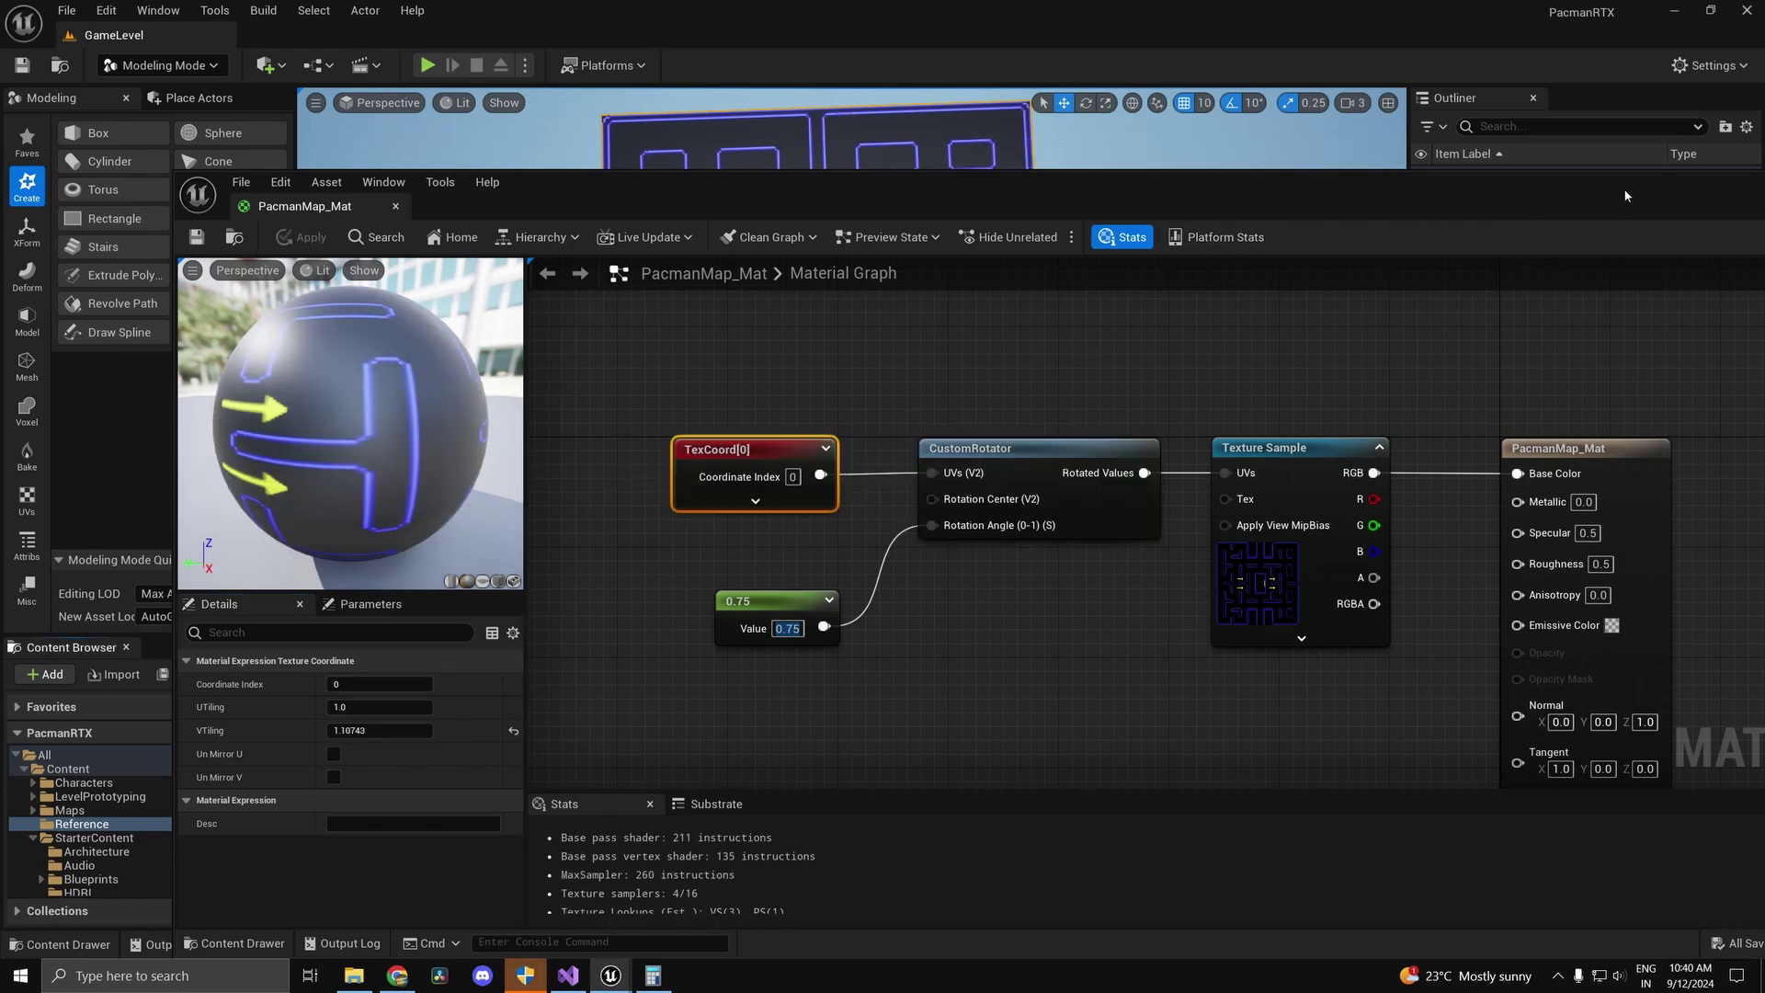
{"action": "left_click_drag", "start_coordinate": [1626, 196], "coordinate": [1222, 295]}
{"action": "left_click", "coordinate": [1434, 282]}
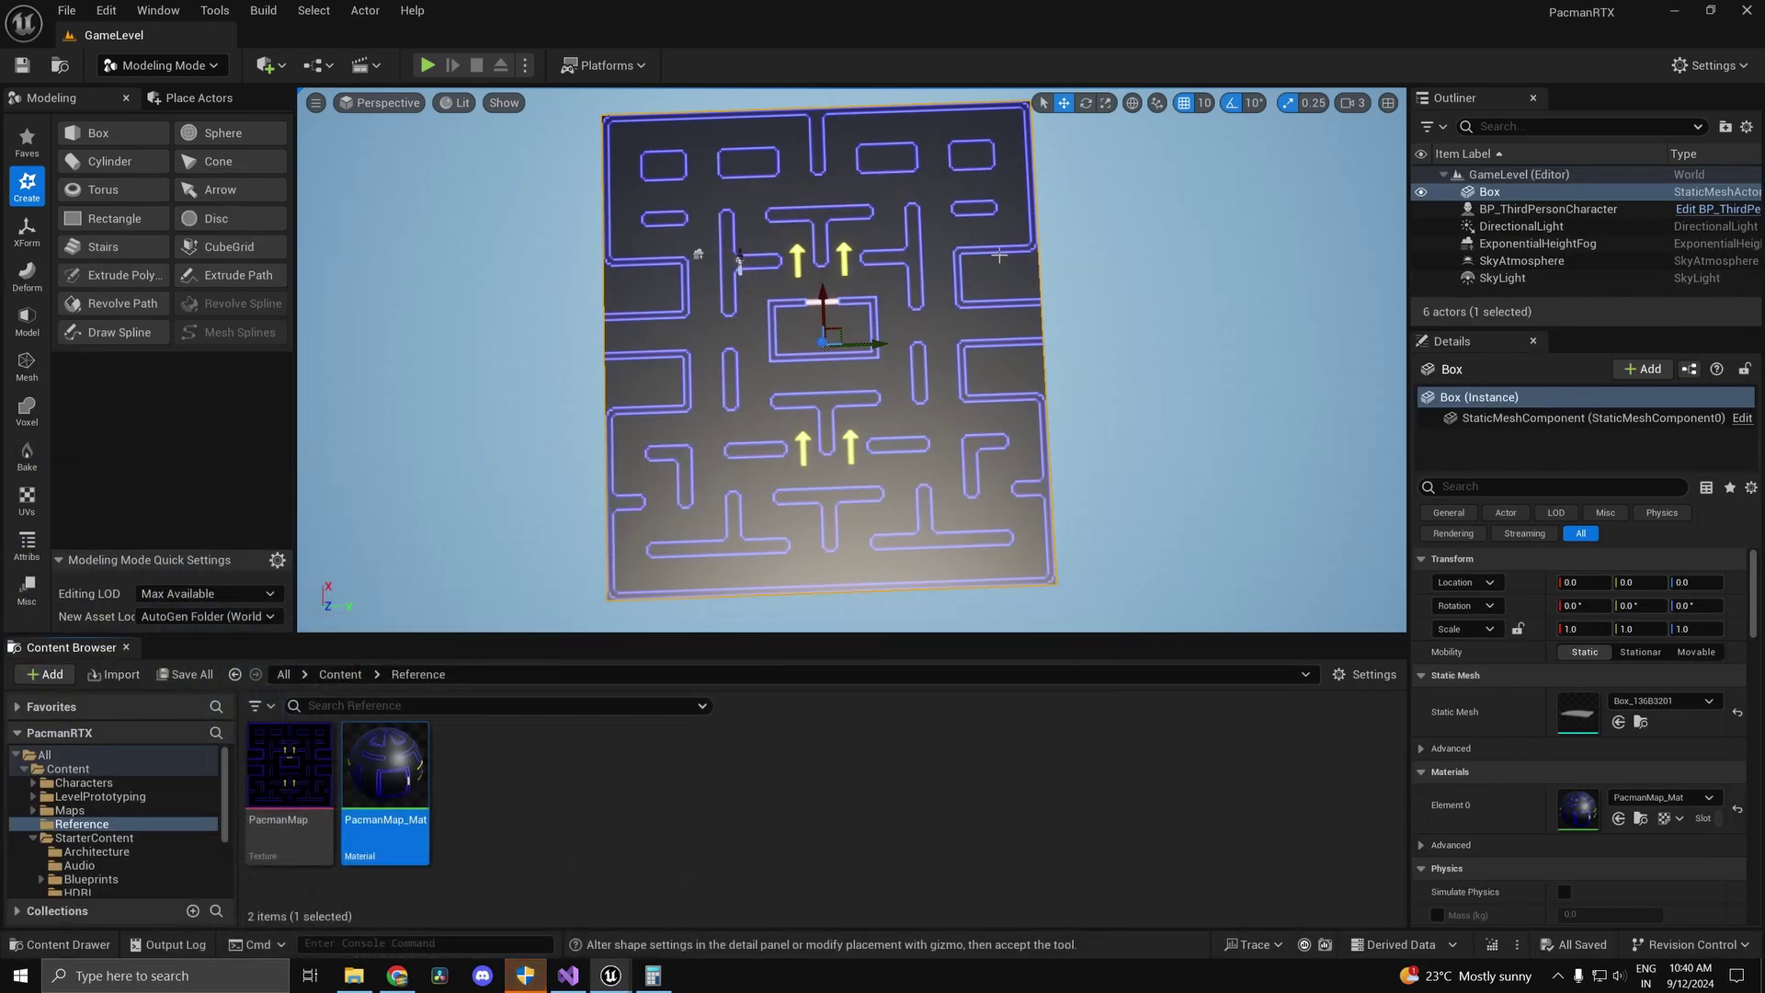
Step: Examine how the maze texture fits the edges of the map box
{"action": "scroll", "coordinate": [1076, 191], "scroll_direction": "up", "scroll_amount": 2}
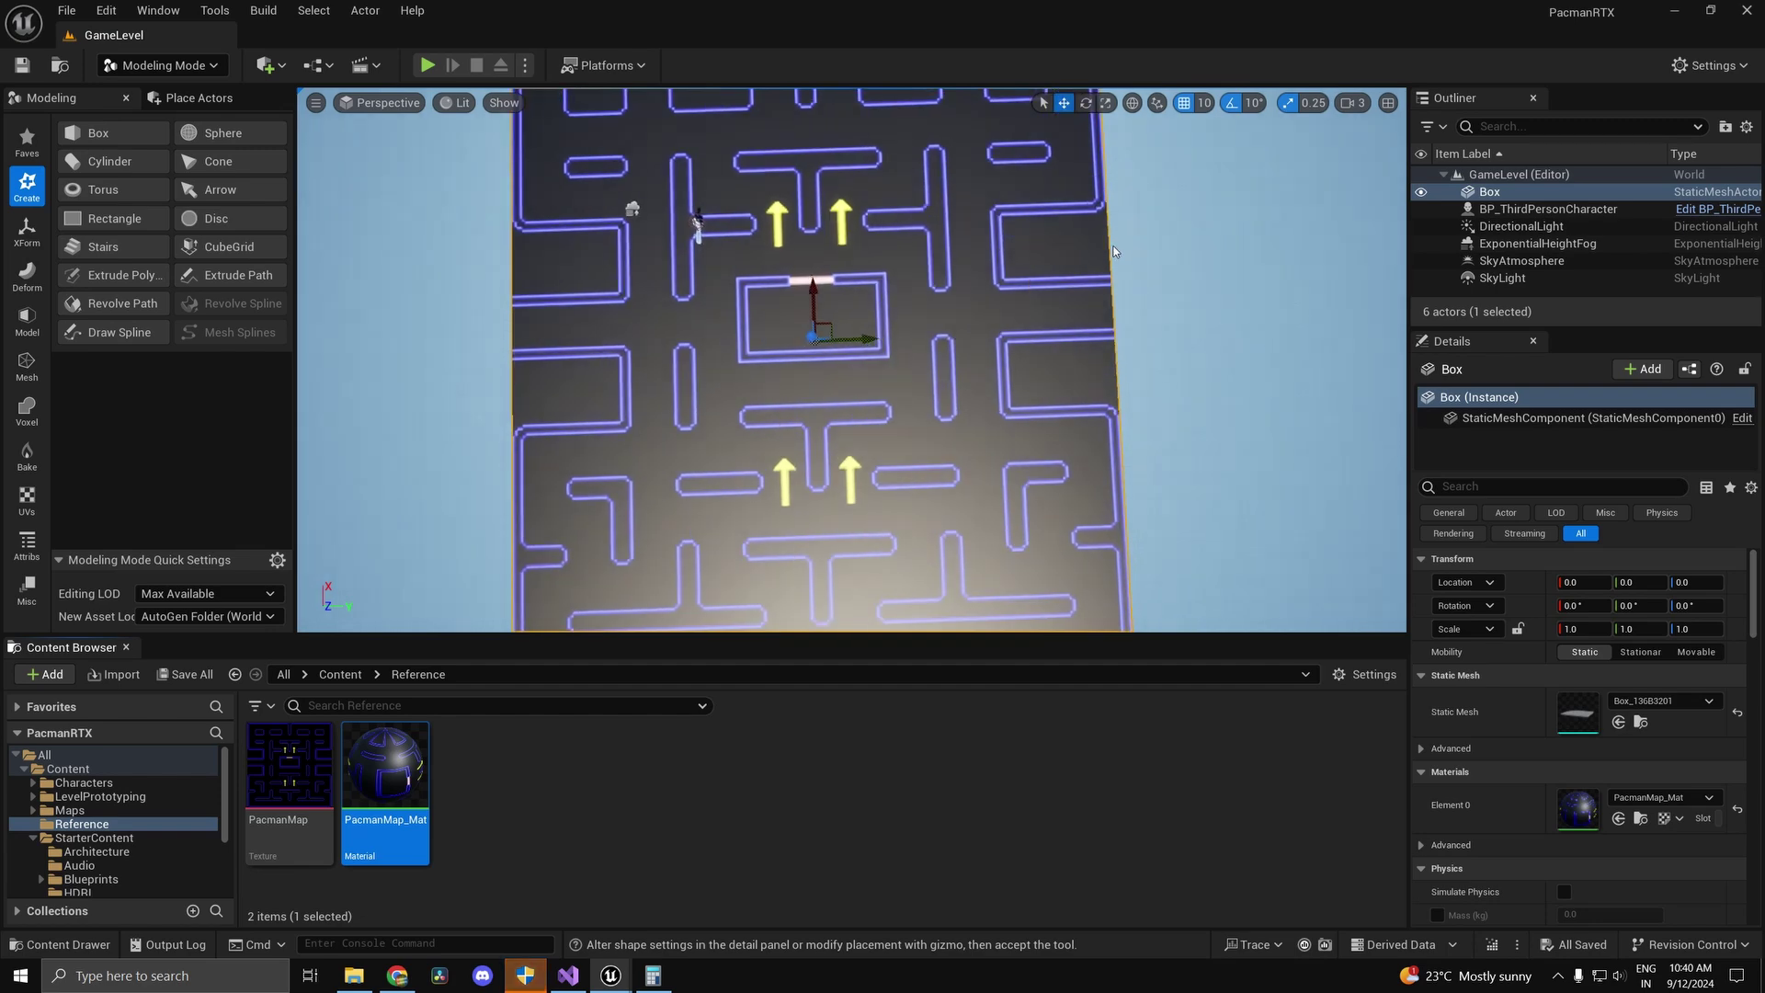
{"action": "scroll", "coordinate": [1049, 351], "scroll_direction": "down", "scroll_amount": 1}
{"action": "mouse_move", "coordinate": [1073, 355]}
{"action": "right_mouse_down"}
{"action": "mouse_move", "coordinate": [1029, 355]}
{"action": "mouse_move", "coordinate": [1067, 321]}
{"action": "mouse_move", "coordinate": [1067, 371]}
{"action": "mouse_move", "coordinate": [1039, 377]}
{"action": "mouse_move", "coordinate": [1056, 358]}
{"action": "right_mouse_up"}
{"action": "key", "text": "w"}
{"action": "key", "text": "s"}
{"action": "key", "text": "s"}
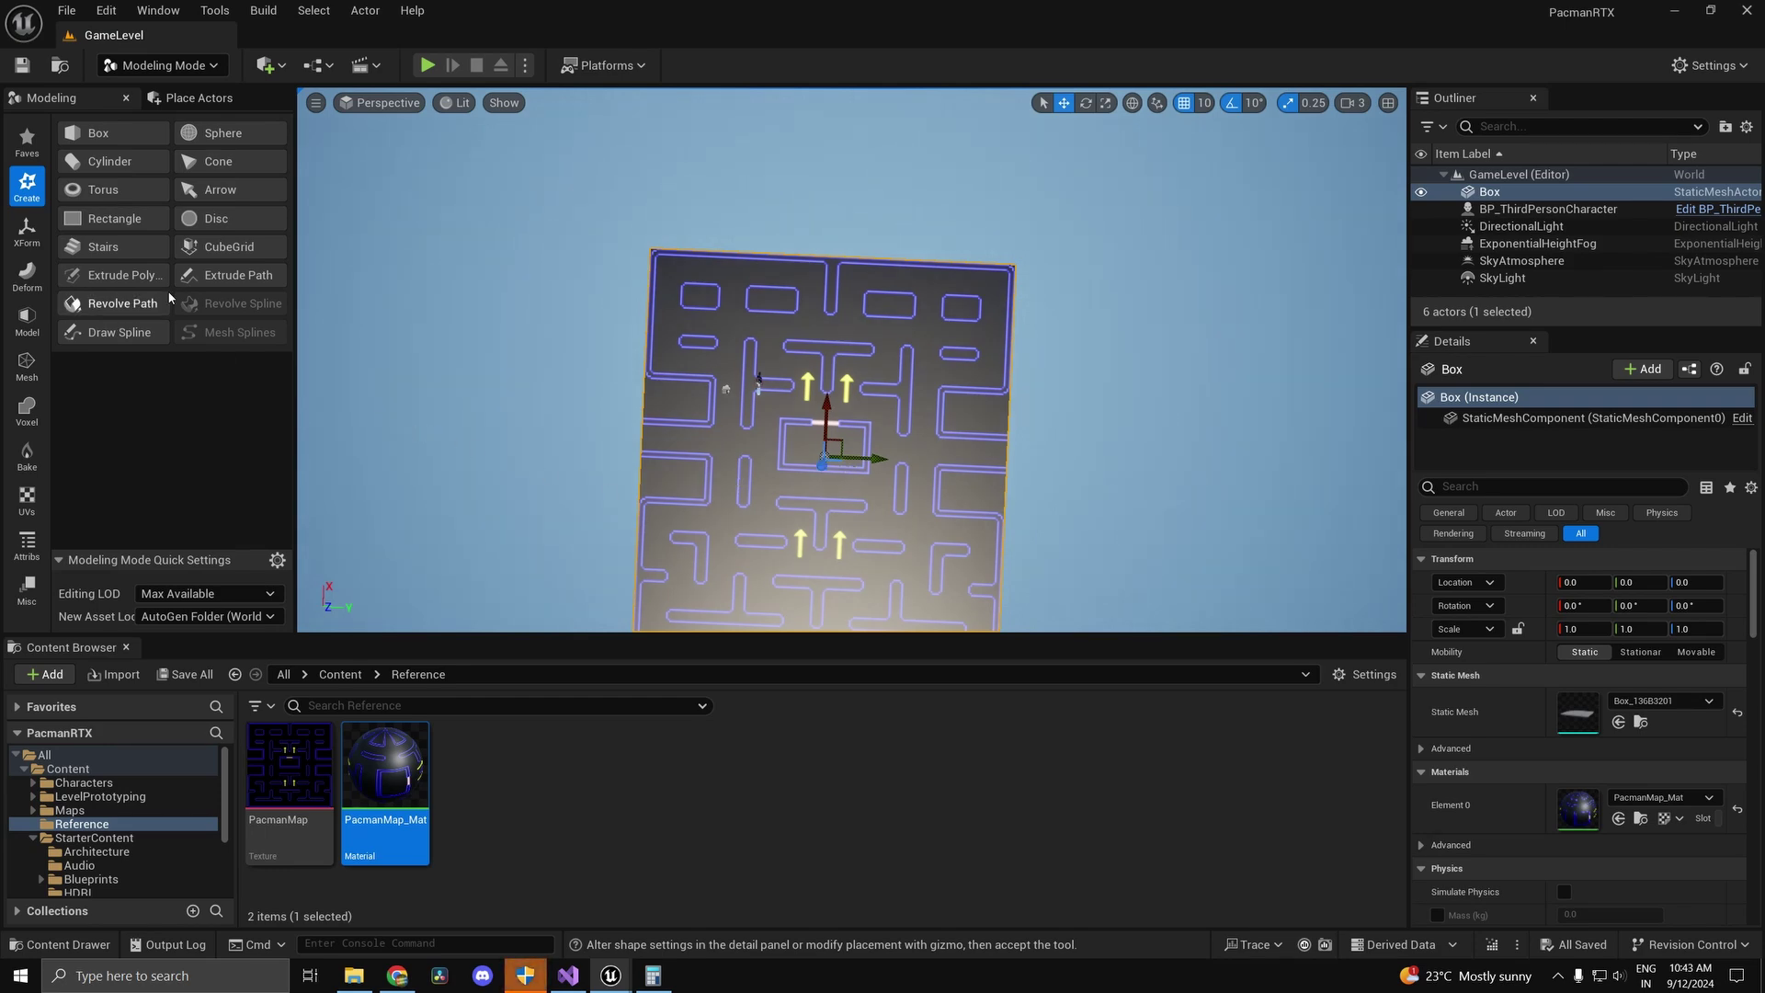
Step: Switch the viewport to an unlit top view with the map box centred
{"action": "left_click", "coordinate": [180, 64]}
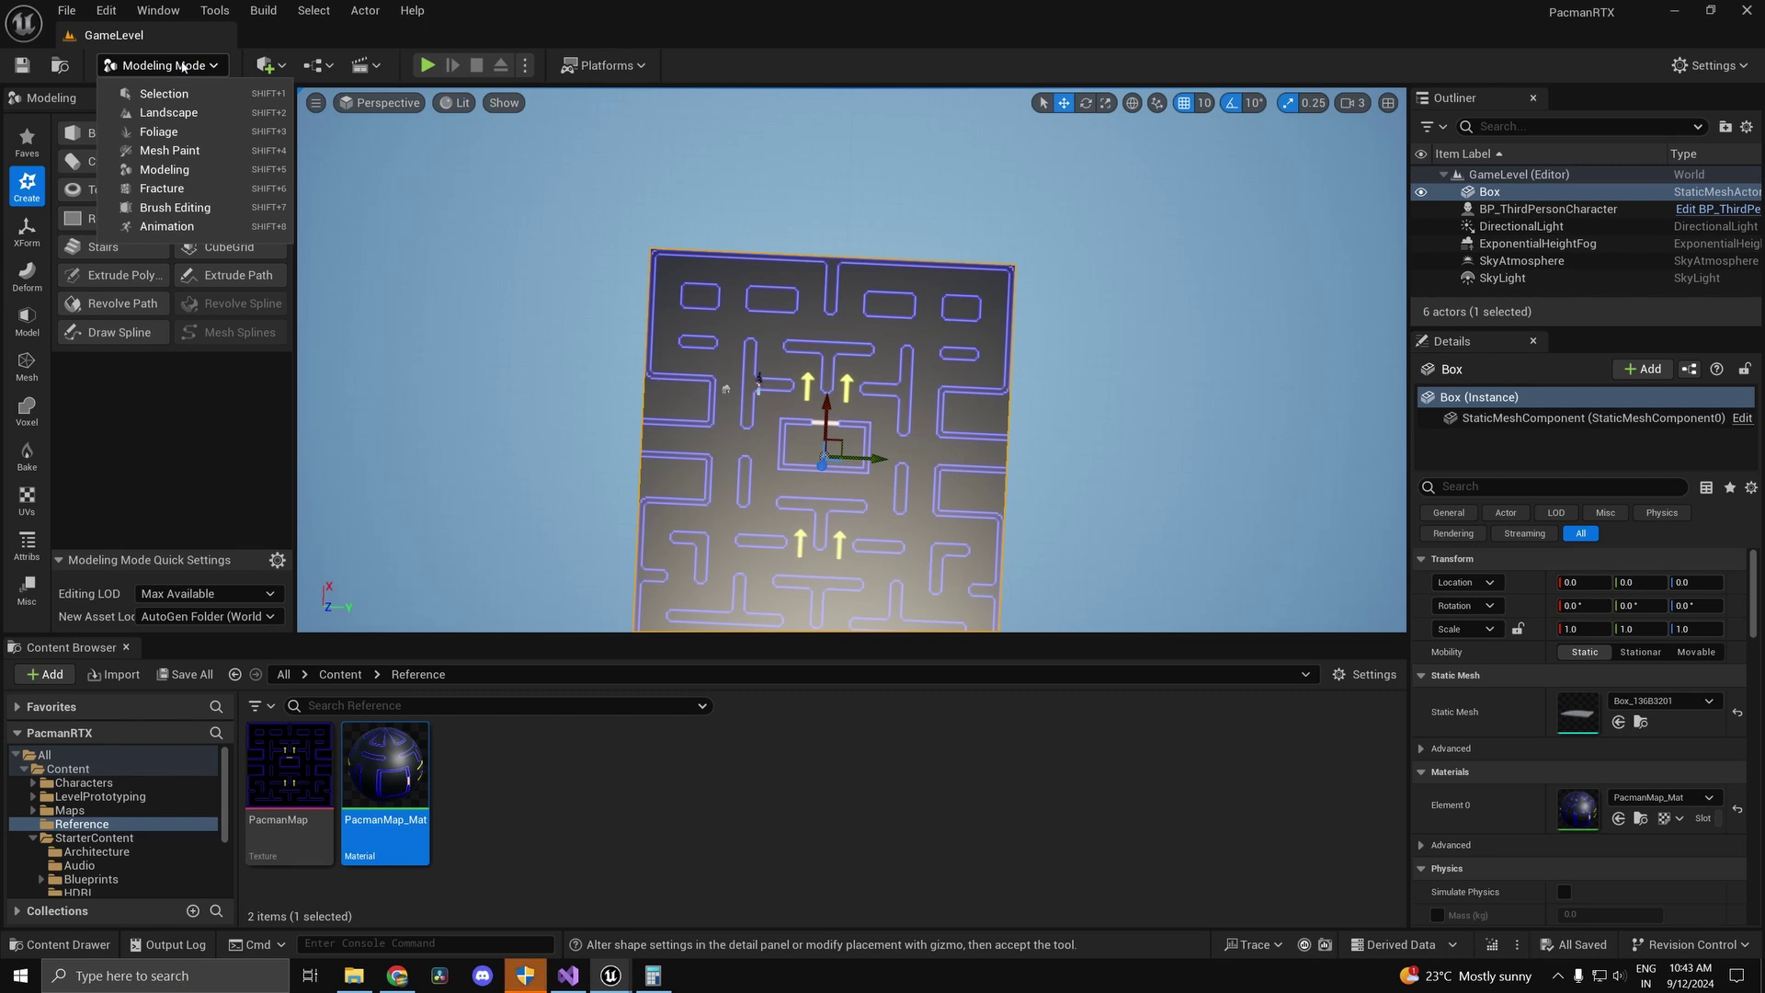
{"action": "left_click", "coordinate": [183, 67]}
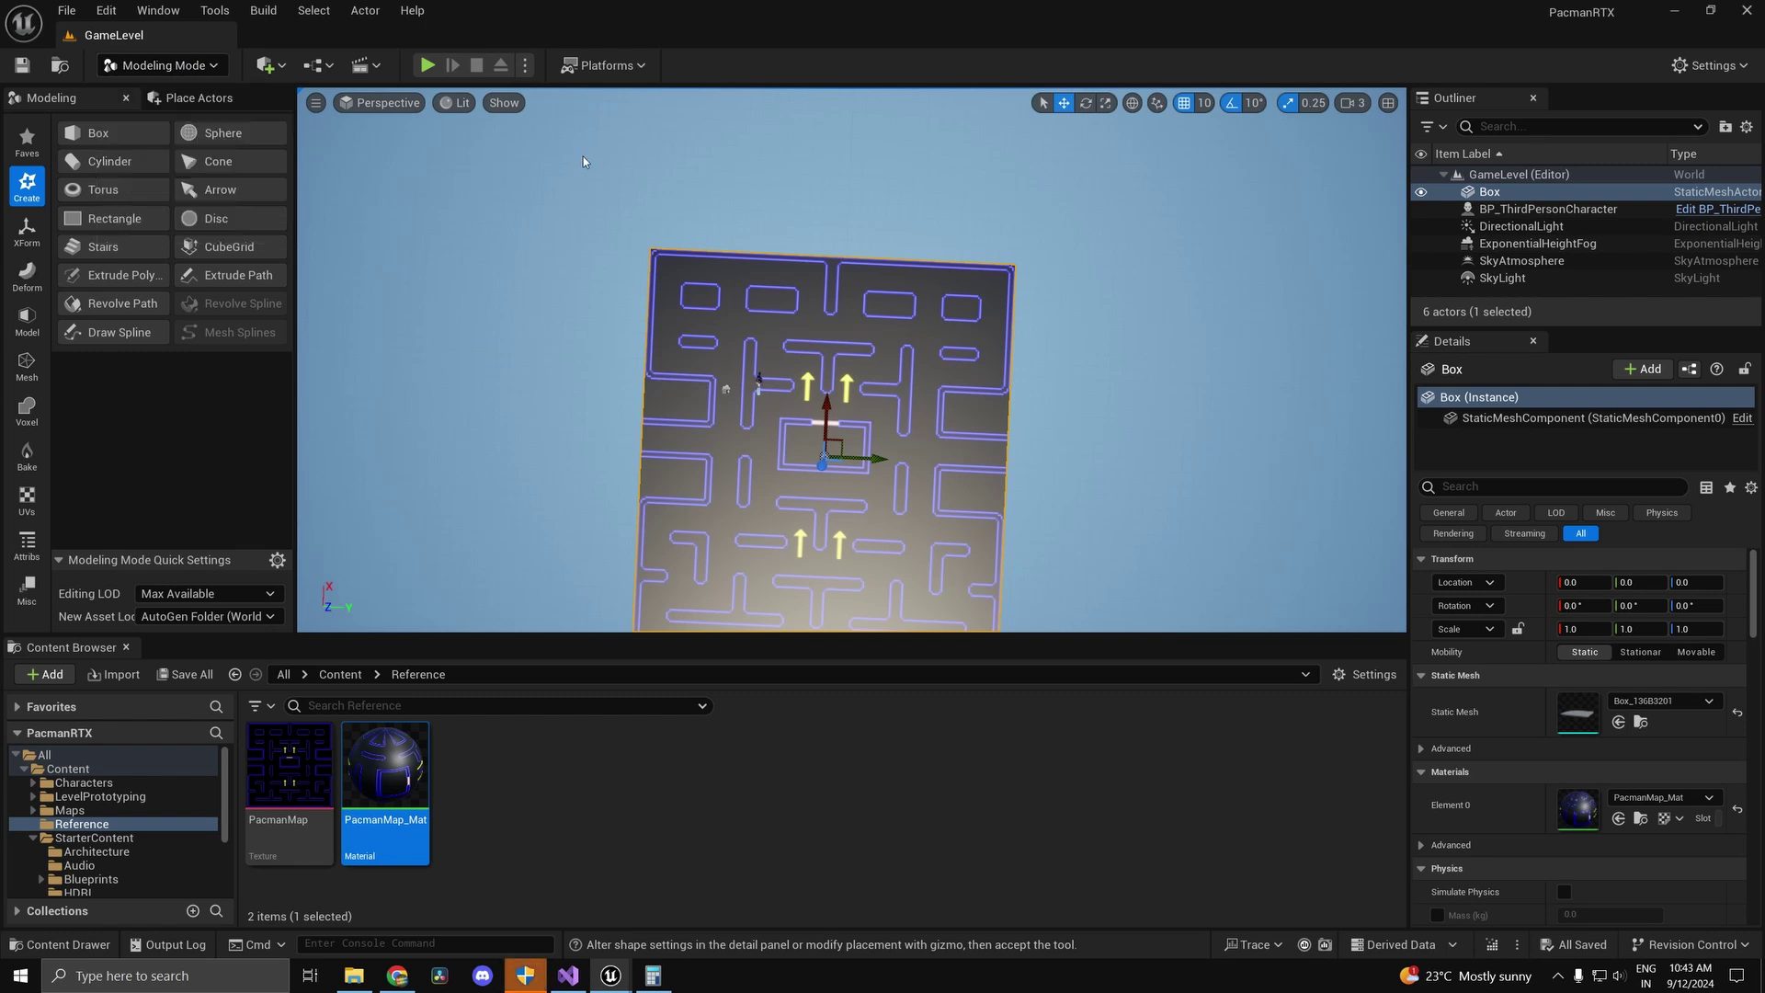
{"action": "left_click", "coordinate": [382, 102]}
{"action": "left_click", "coordinate": [395, 167]}
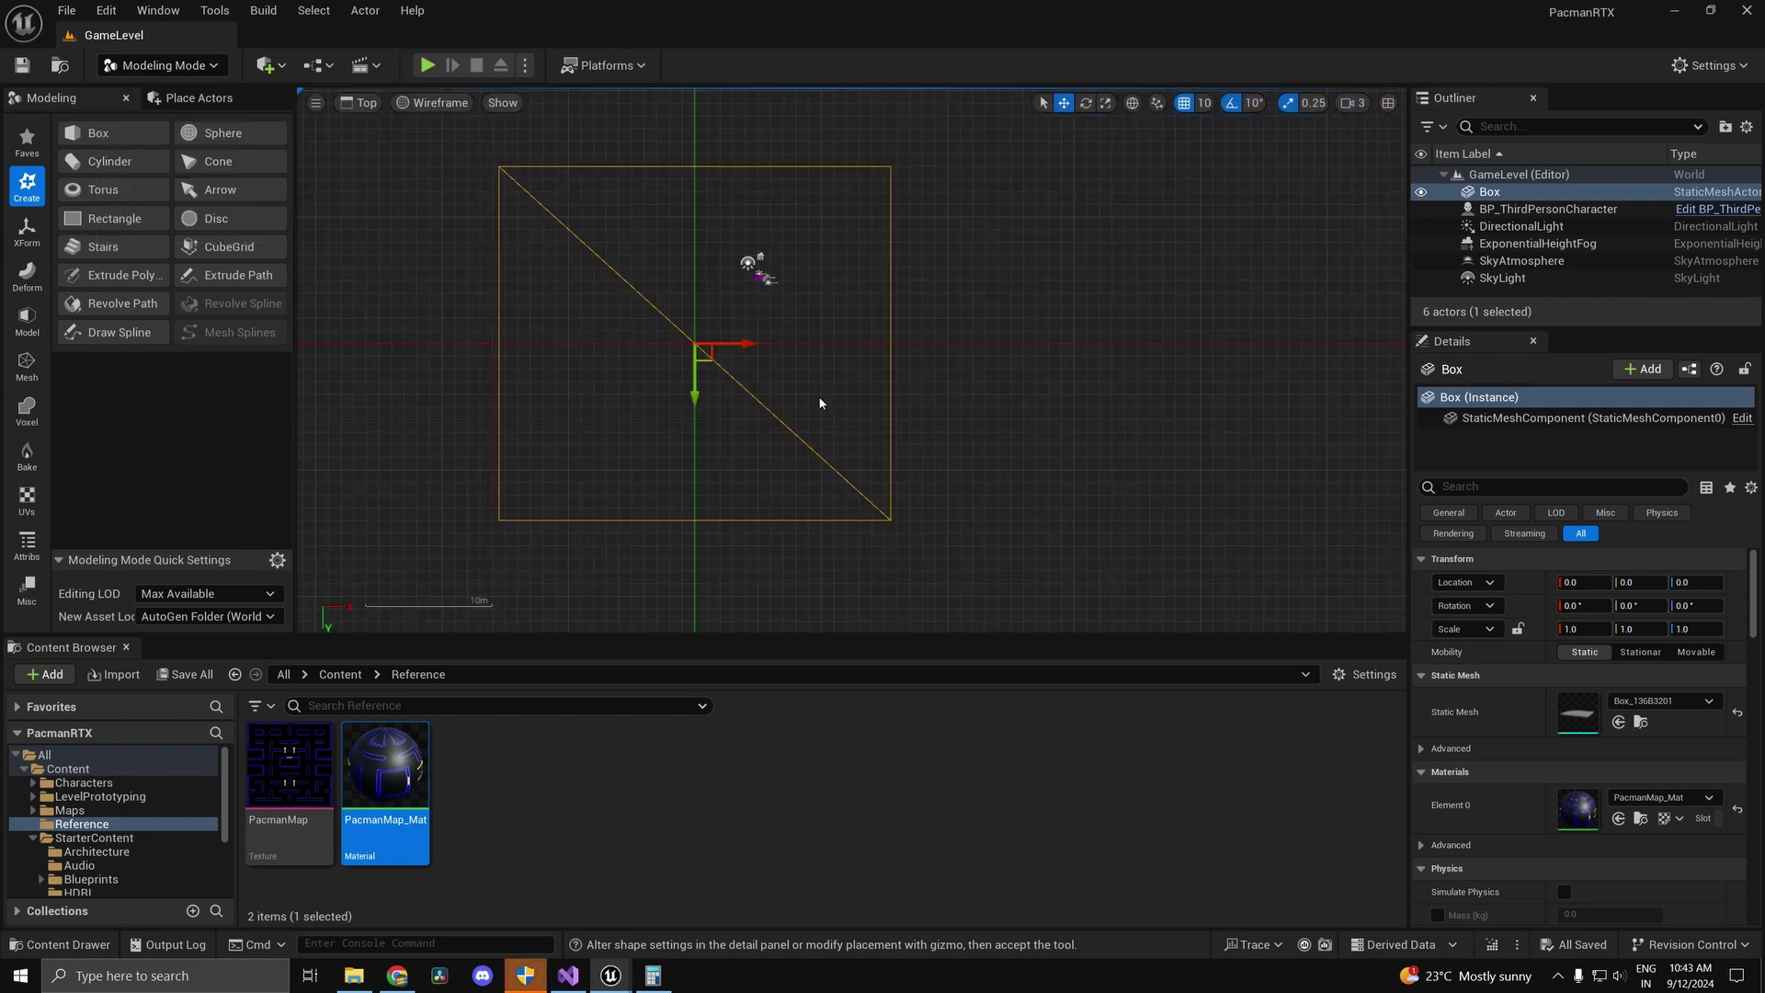
{"action": "right_click_drag", "start_coordinate": [766, 370], "coordinate": [873, 396]}
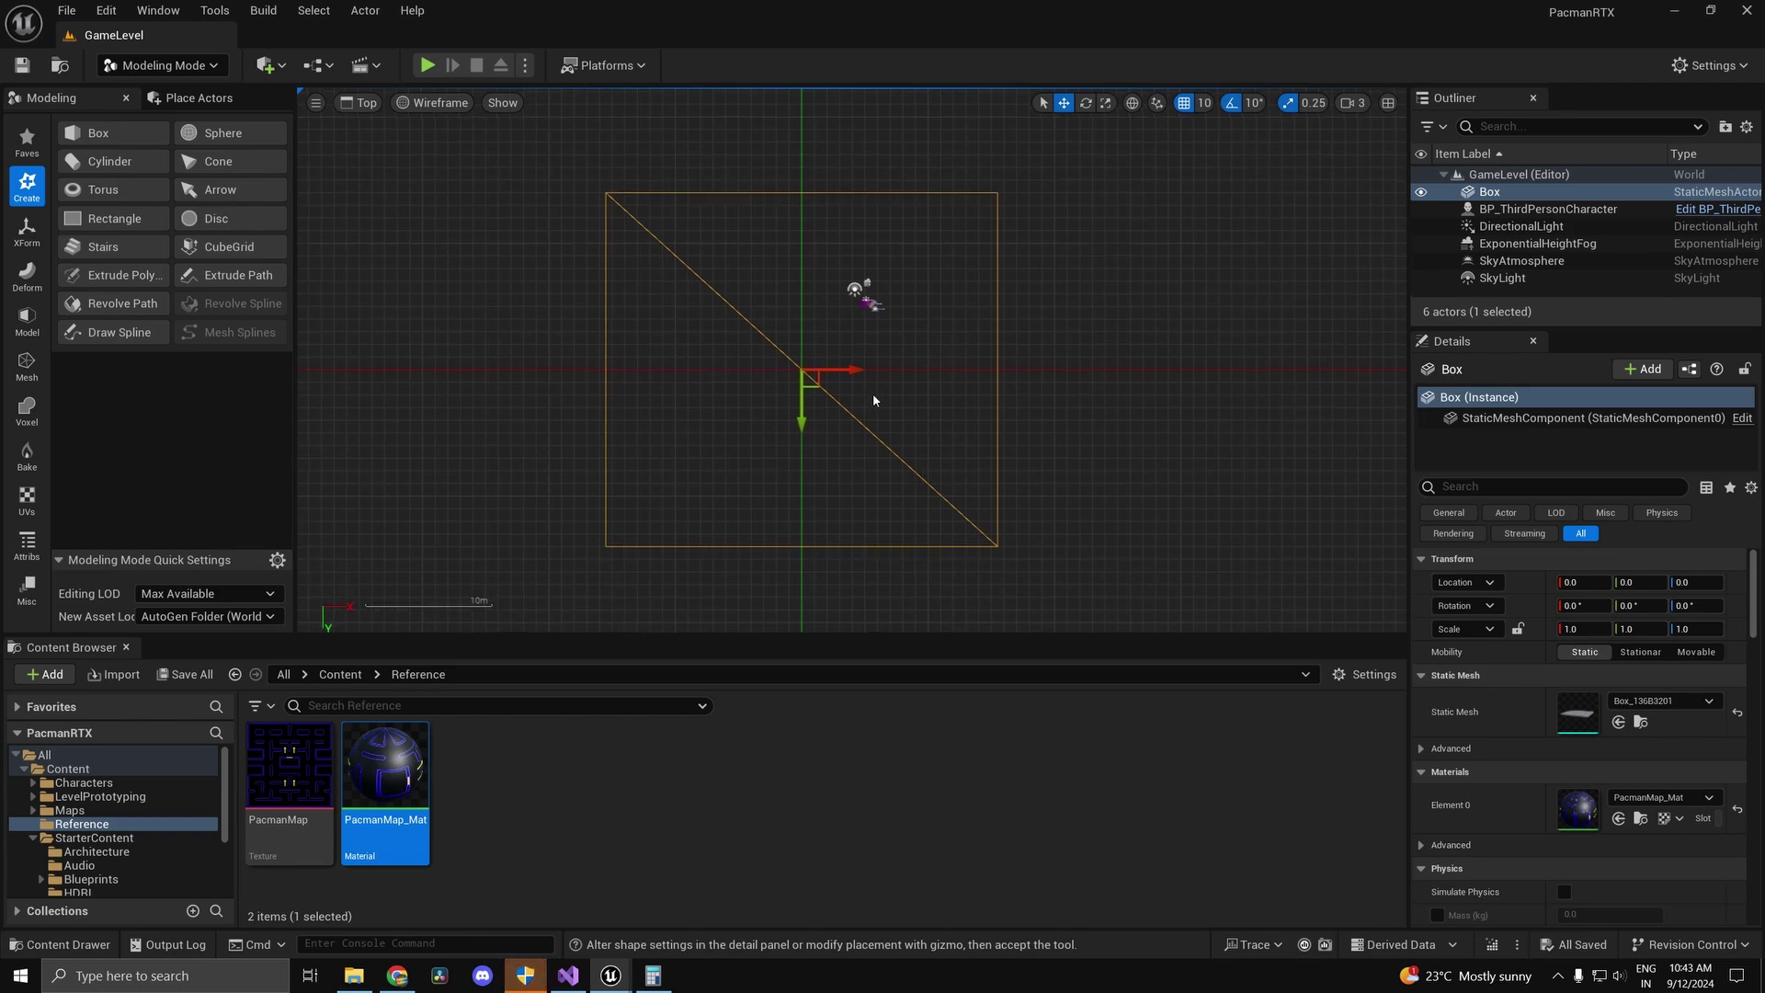
{"action": "left_click", "coordinate": [432, 102]}
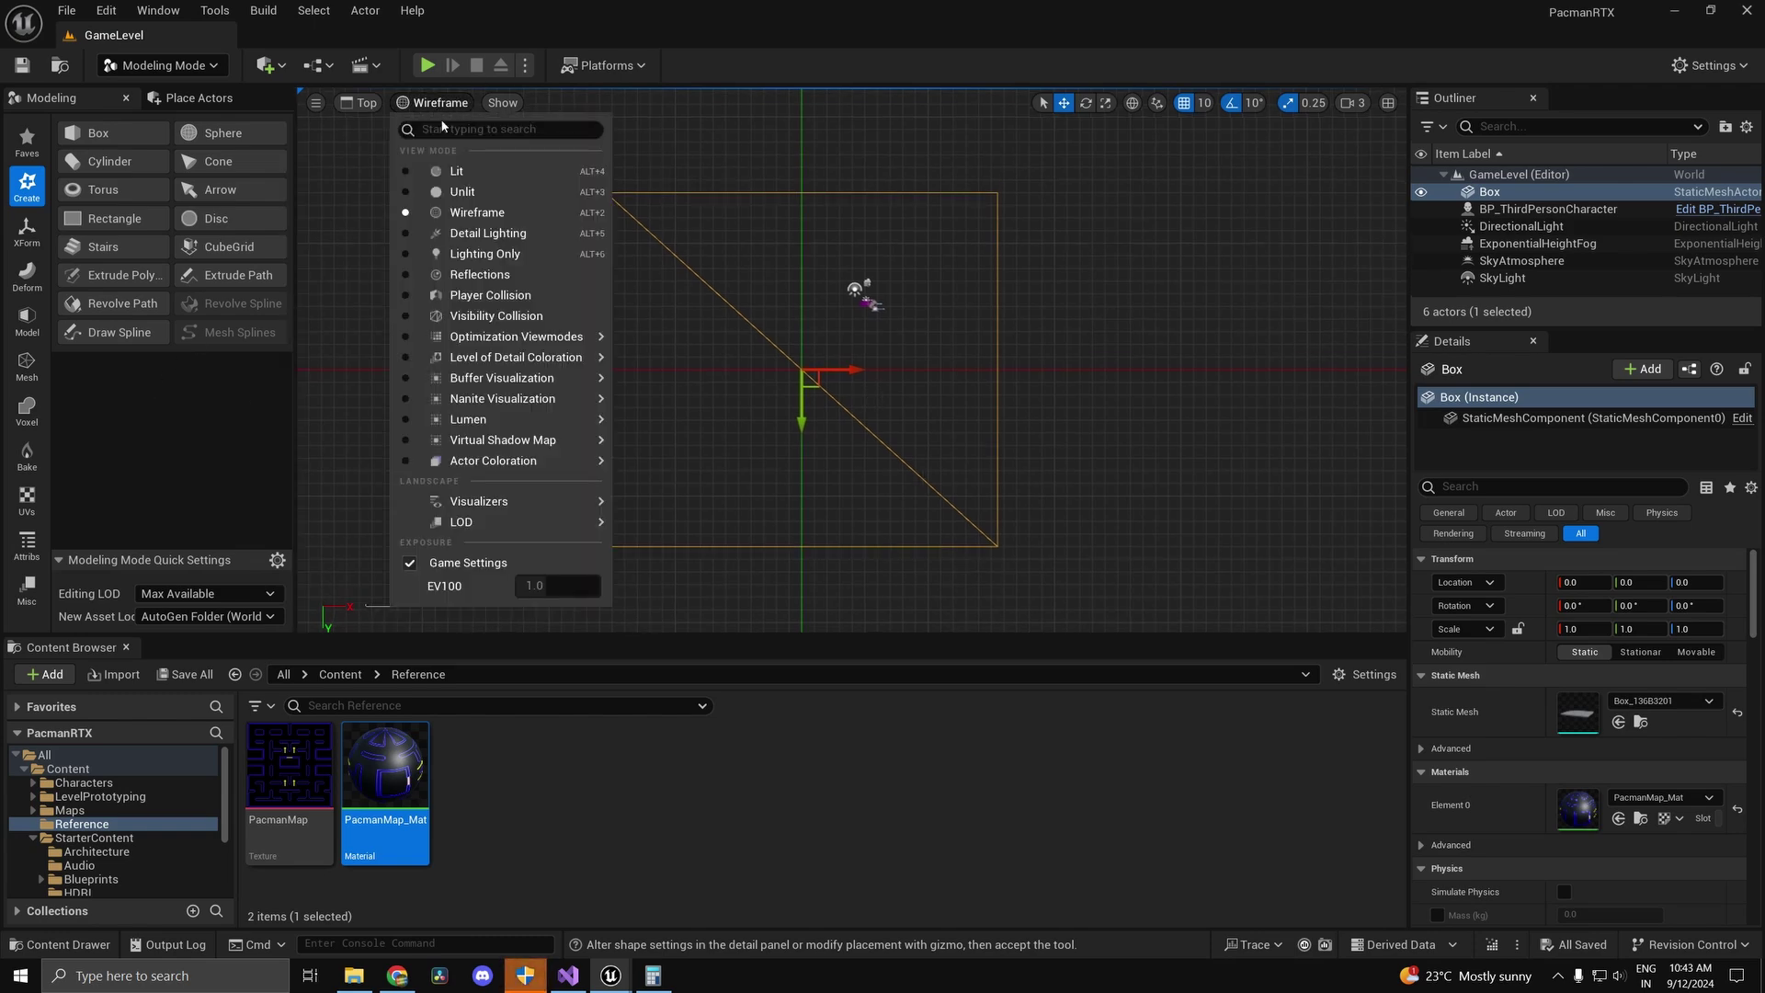
{"action": "left_click", "coordinate": [465, 191]}
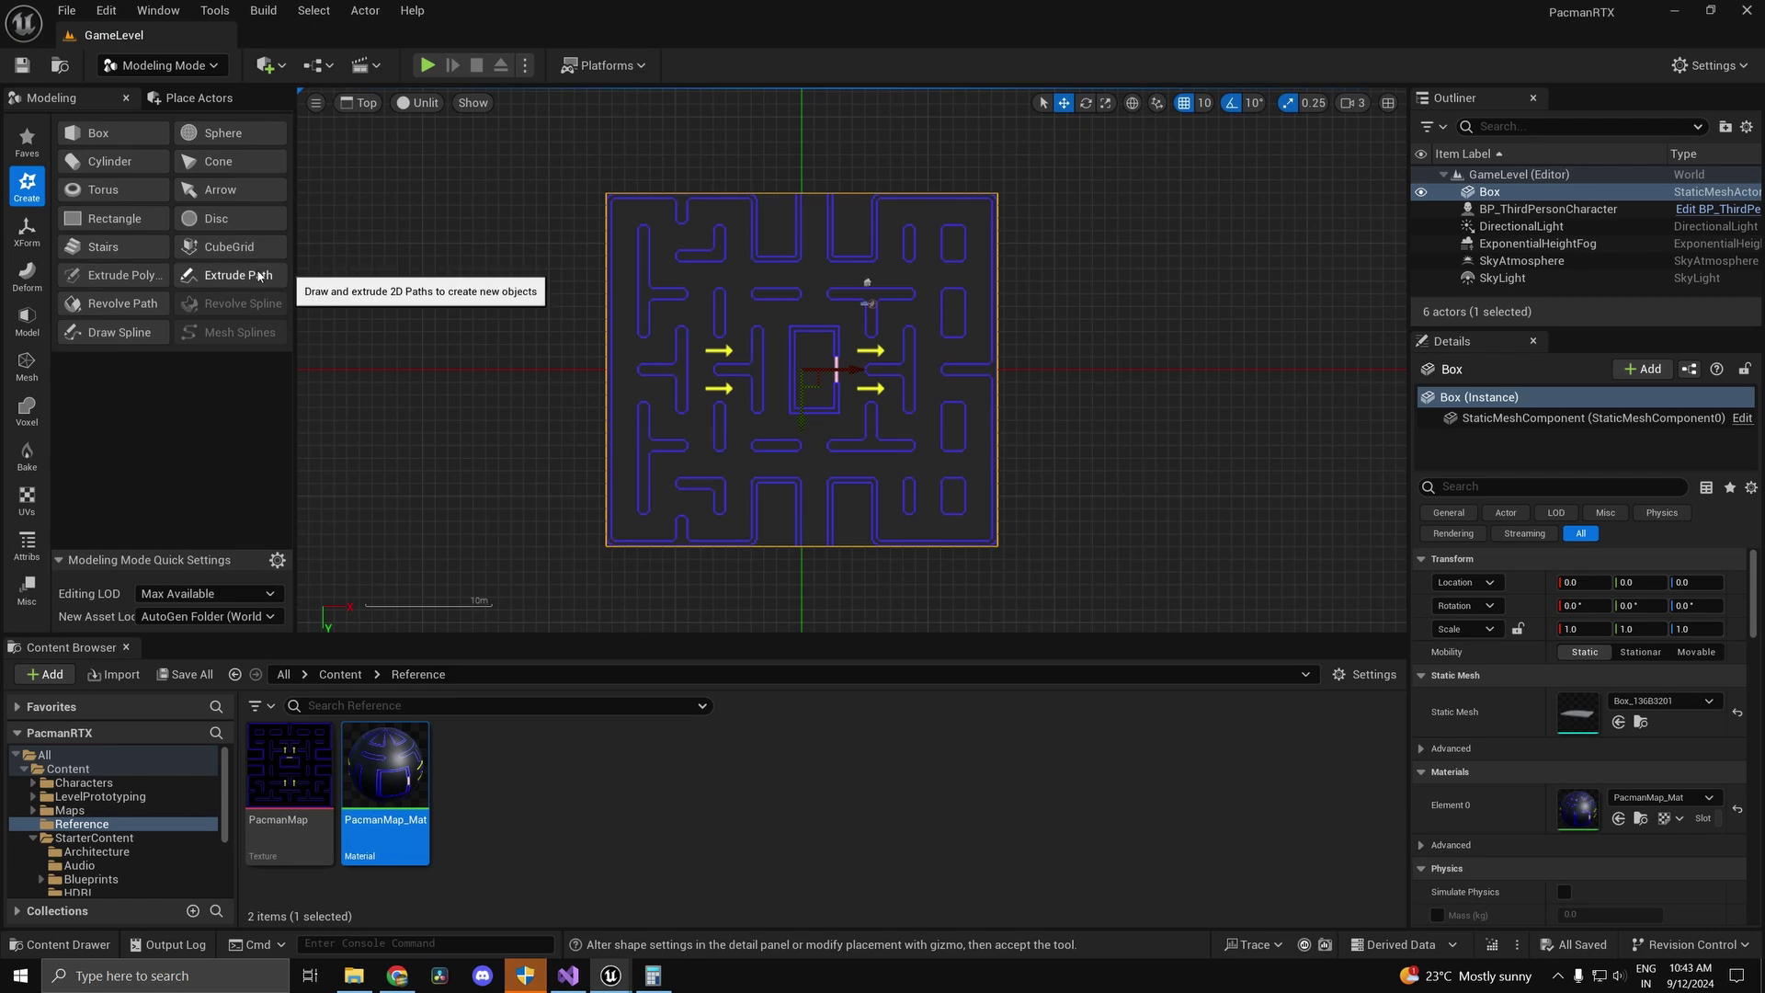
Step: Edit the box with PolyGroup Edit and insert an edge loop along the inner line of the maze's left outer wall
{"action": "left_click", "coordinate": [37, 366]}
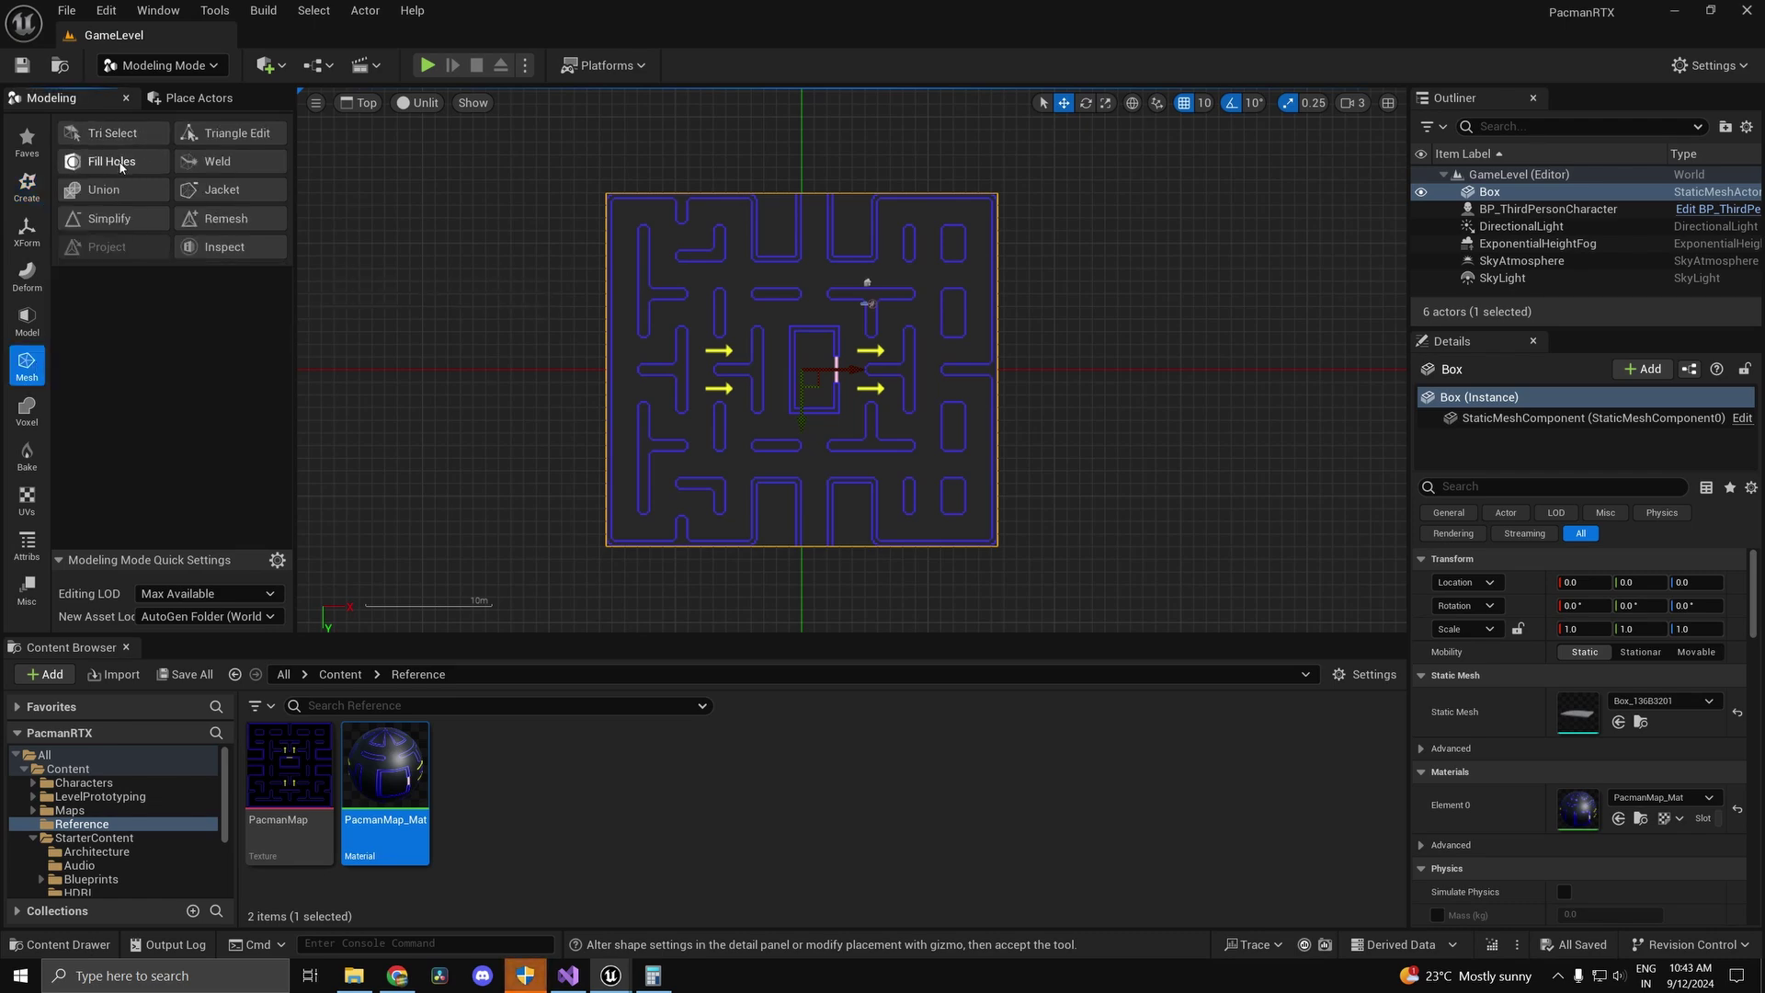
{"action": "left_click", "coordinate": [27, 320]}
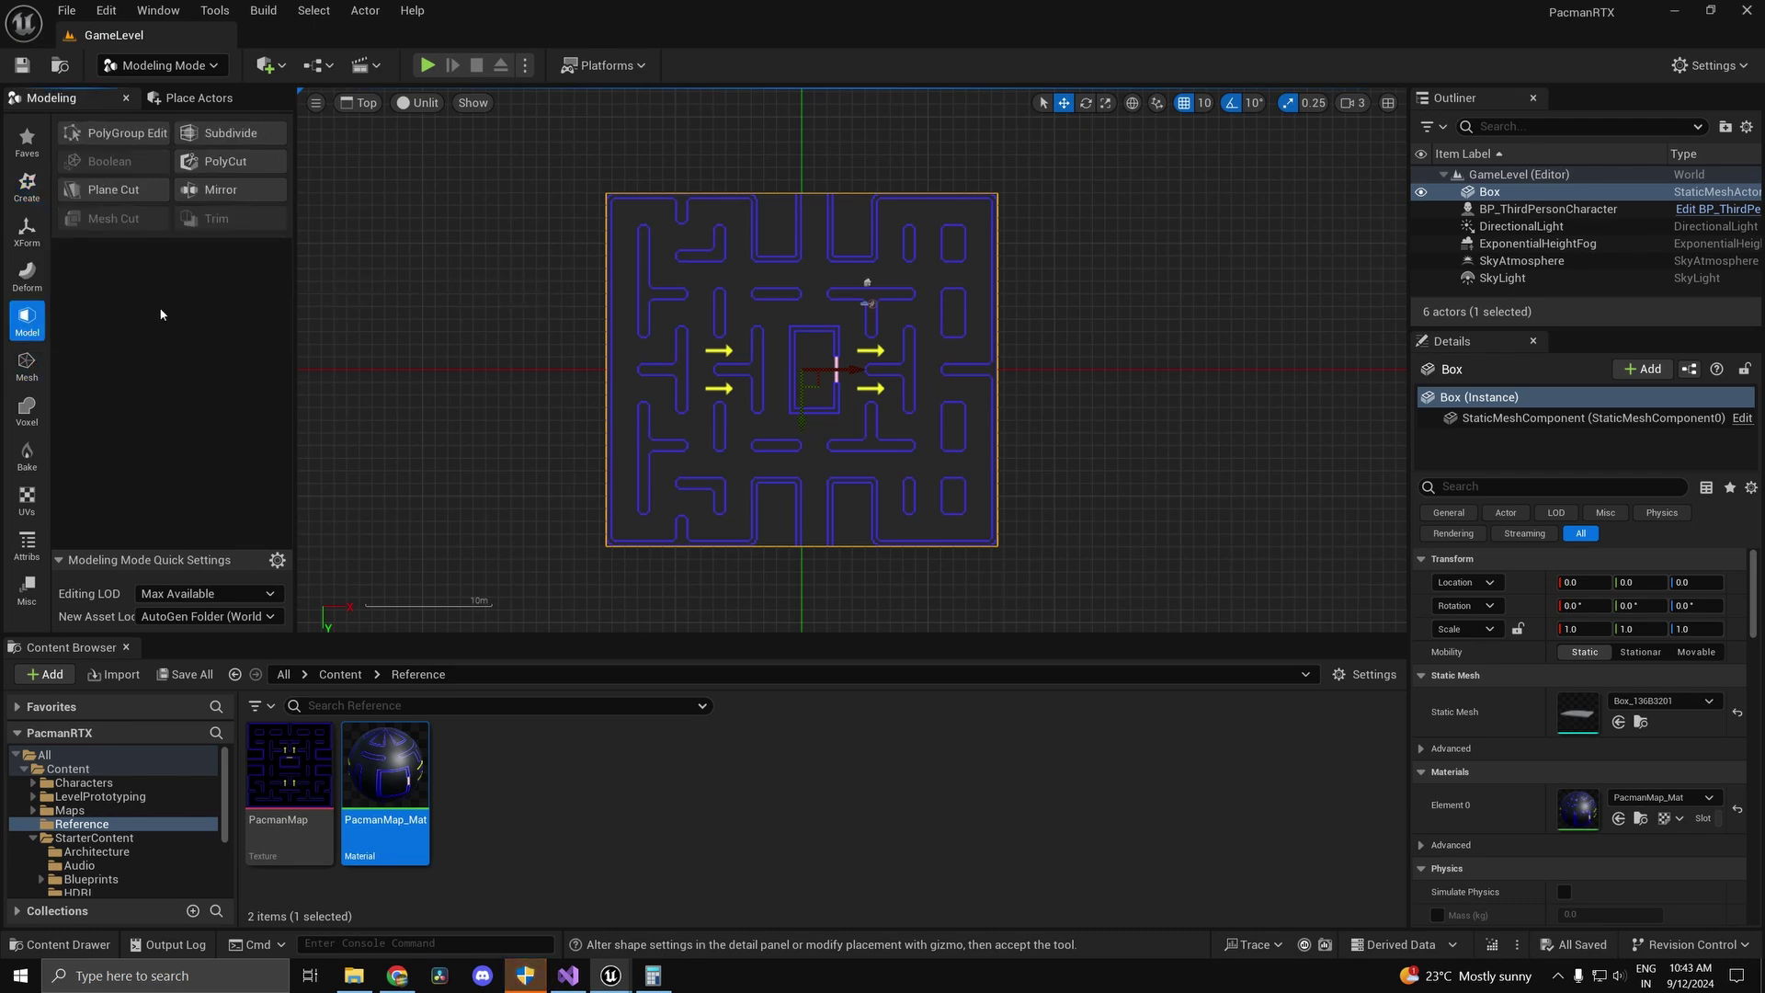
{"action": "left_click", "coordinate": [135, 133]}
{"action": "scroll", "coordinate": [174, 377], "scroll_direction": "down", "scroll_amount": 1}
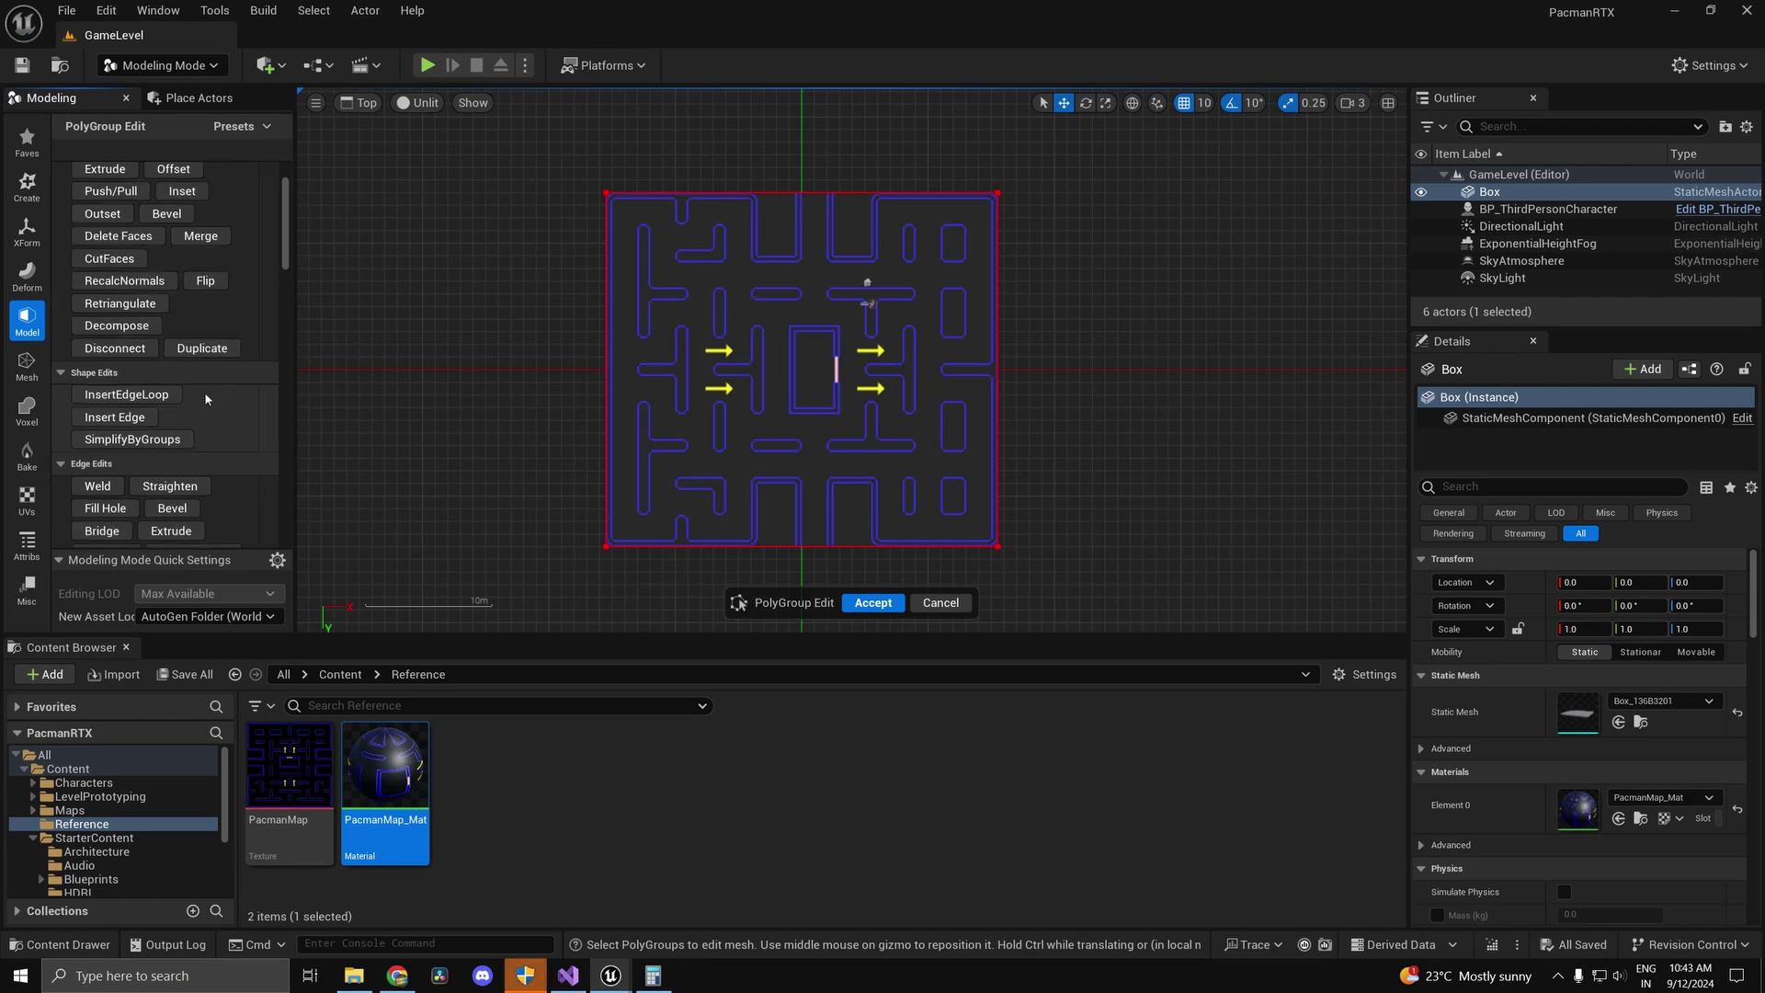
{"action": "left_click", "coordinate": [156, 396]}
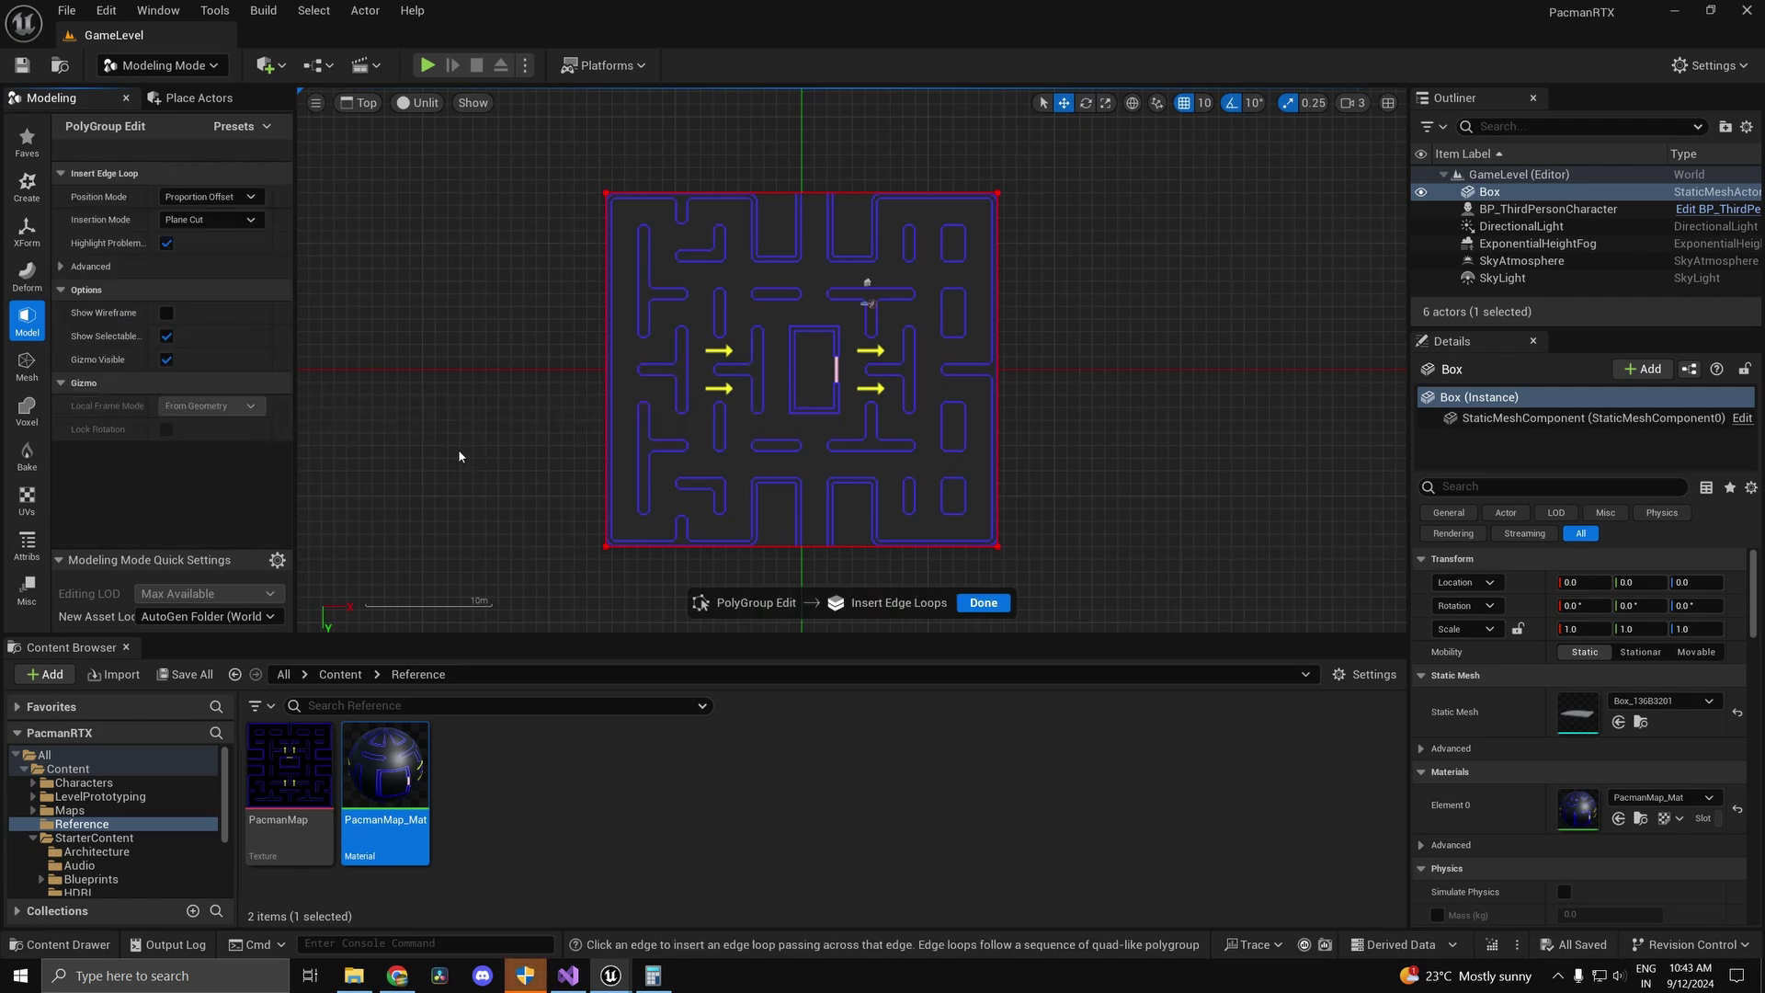
{"action": "scroll", "coordinate": [614, 552], "scroll_direction": "up", "scroll_amount": 10}
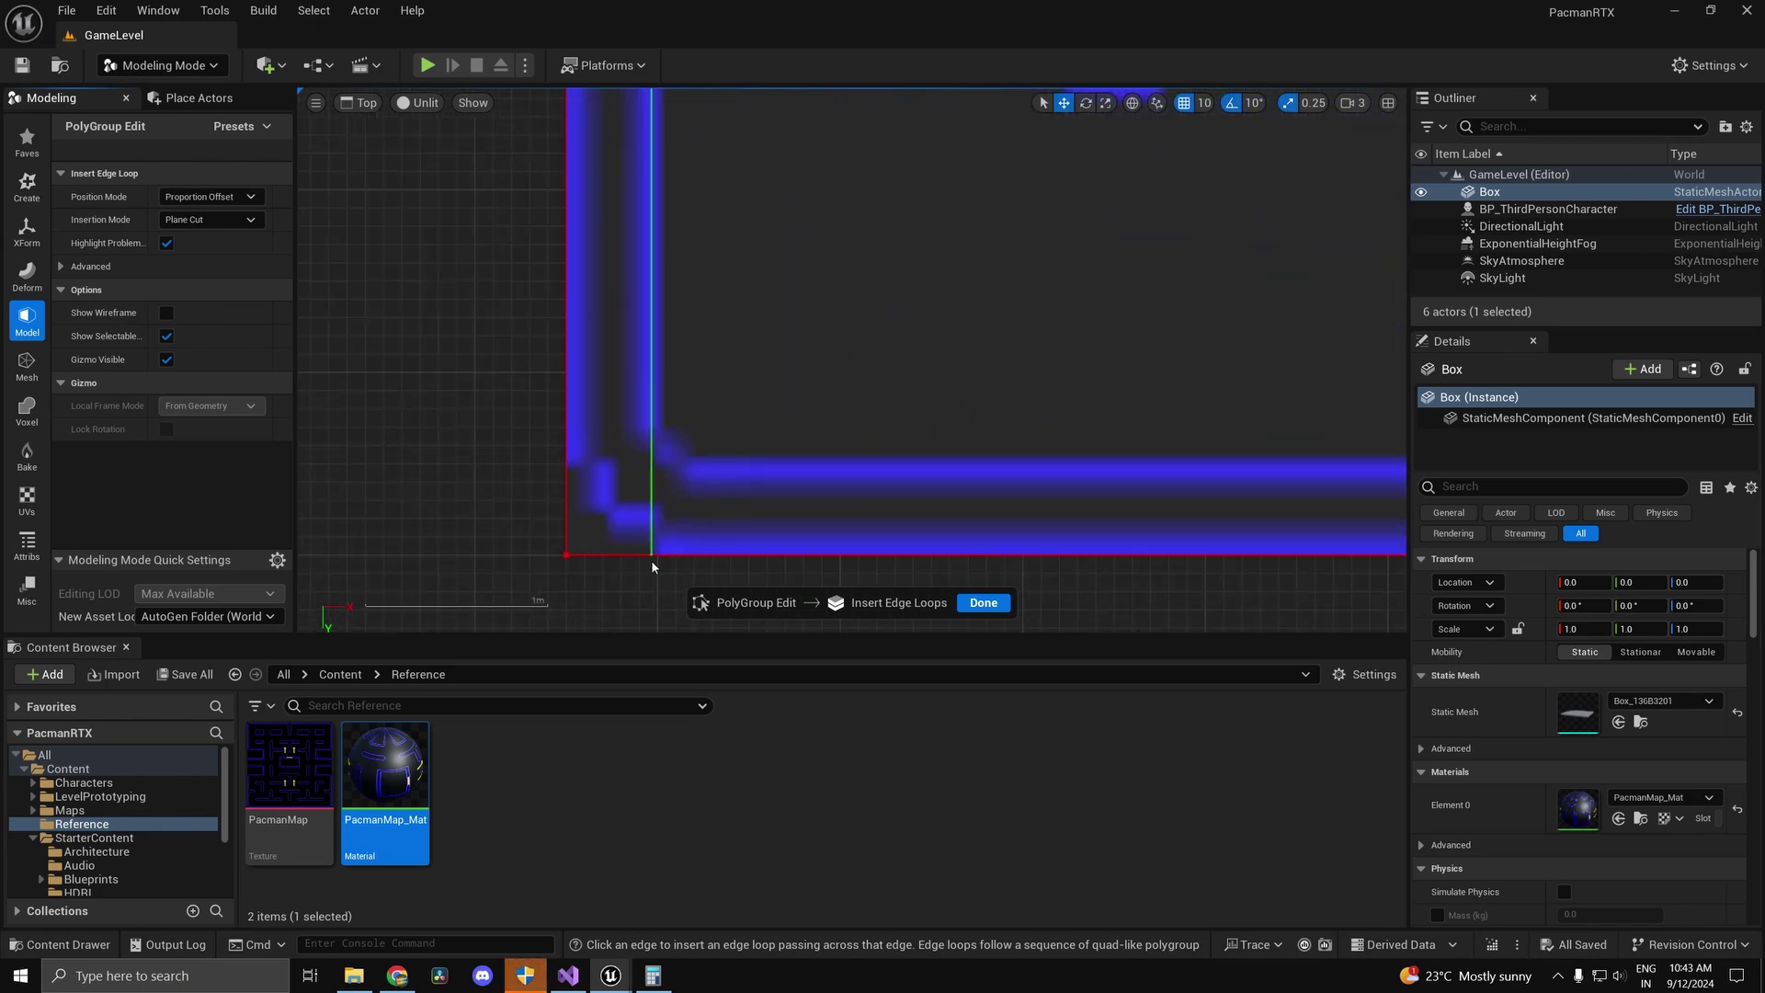
{"action": "left_click", "coordinate": [653, 562]}
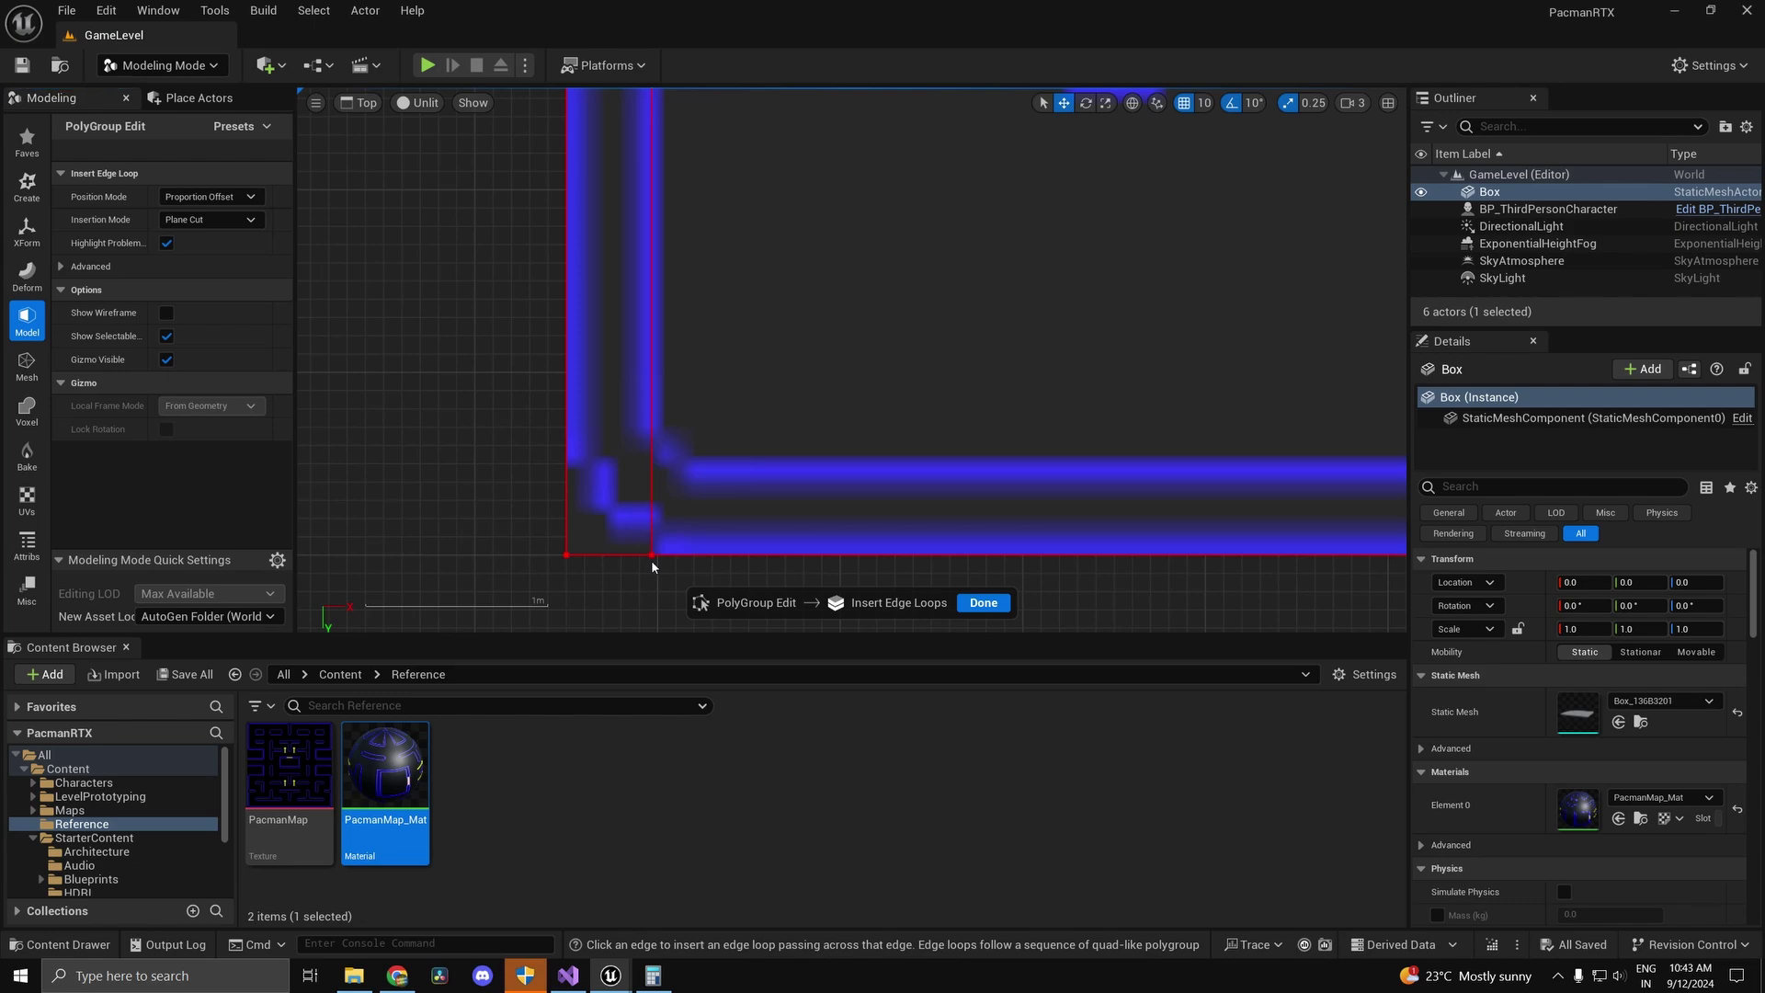
Step: Insert an edge loop along the inner line of the maze's right outer wall
{"action": "scroll", "coordinate": [849, 468], "scroll_direction": "down", "scroll_amount": 10}
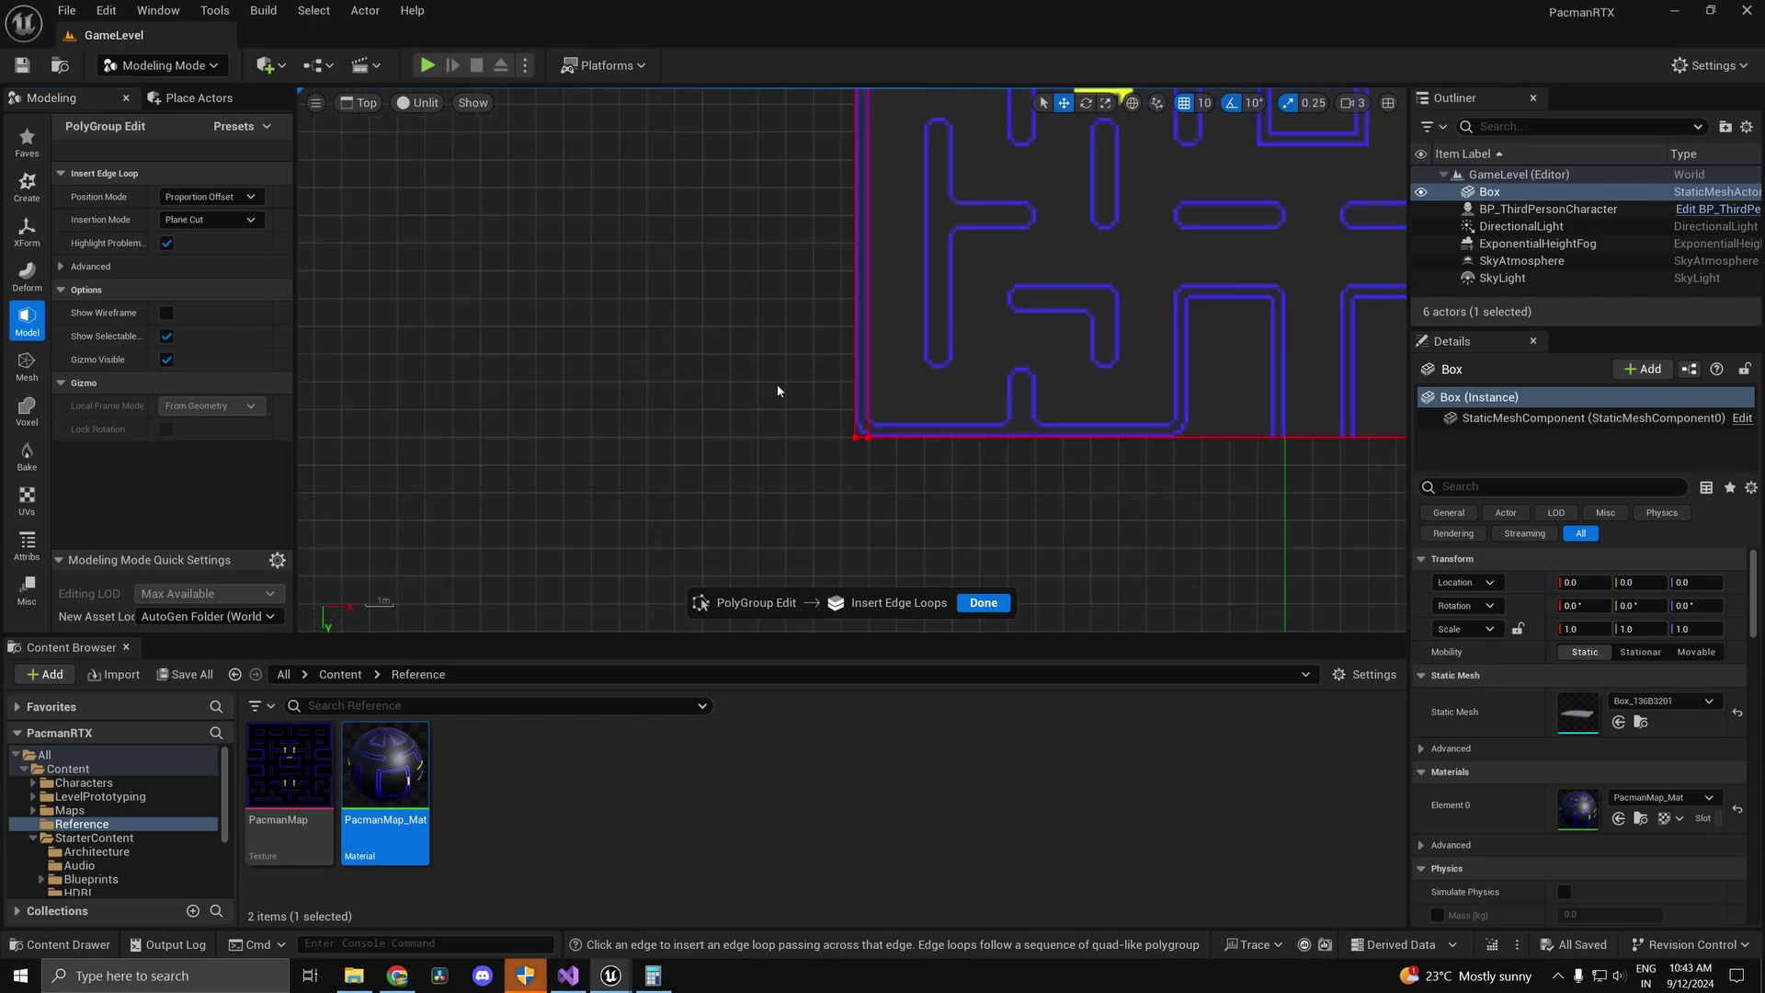
{"action": "scroll", "coordinate": [1349, 396], "scroll_direction": "up", "scroll_amount": 10}
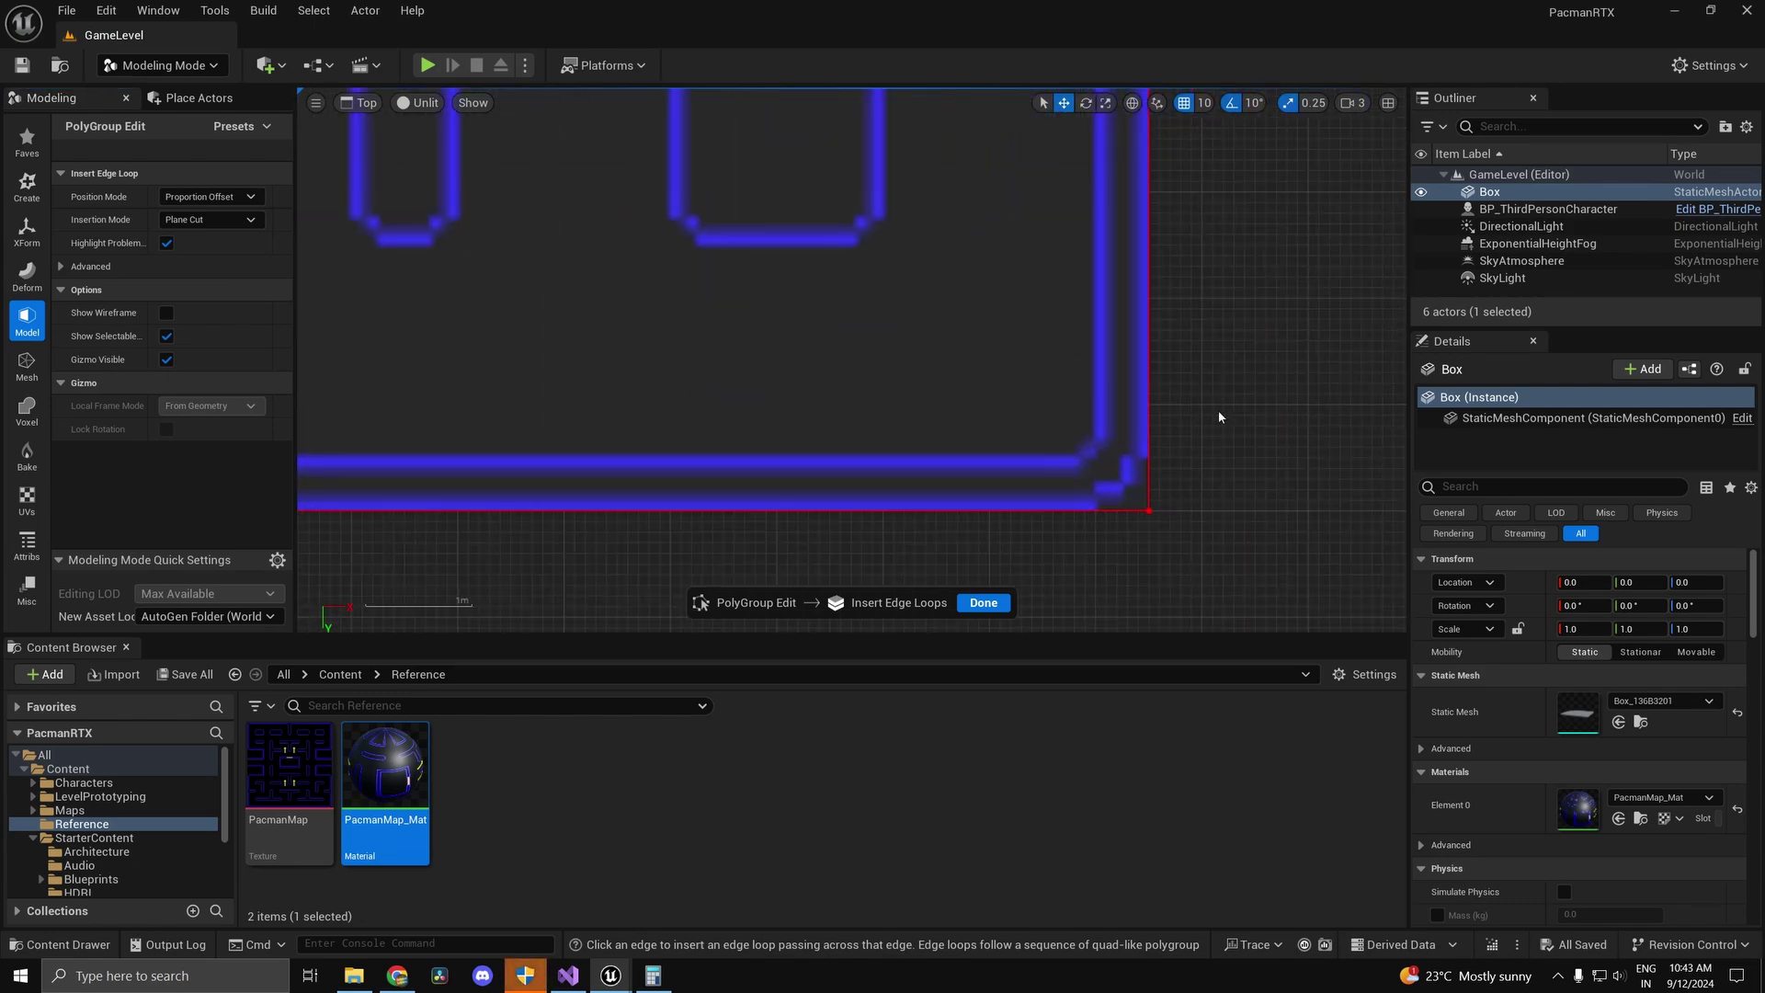
{"action": "left_click", "coordinate": [1102, 511]}
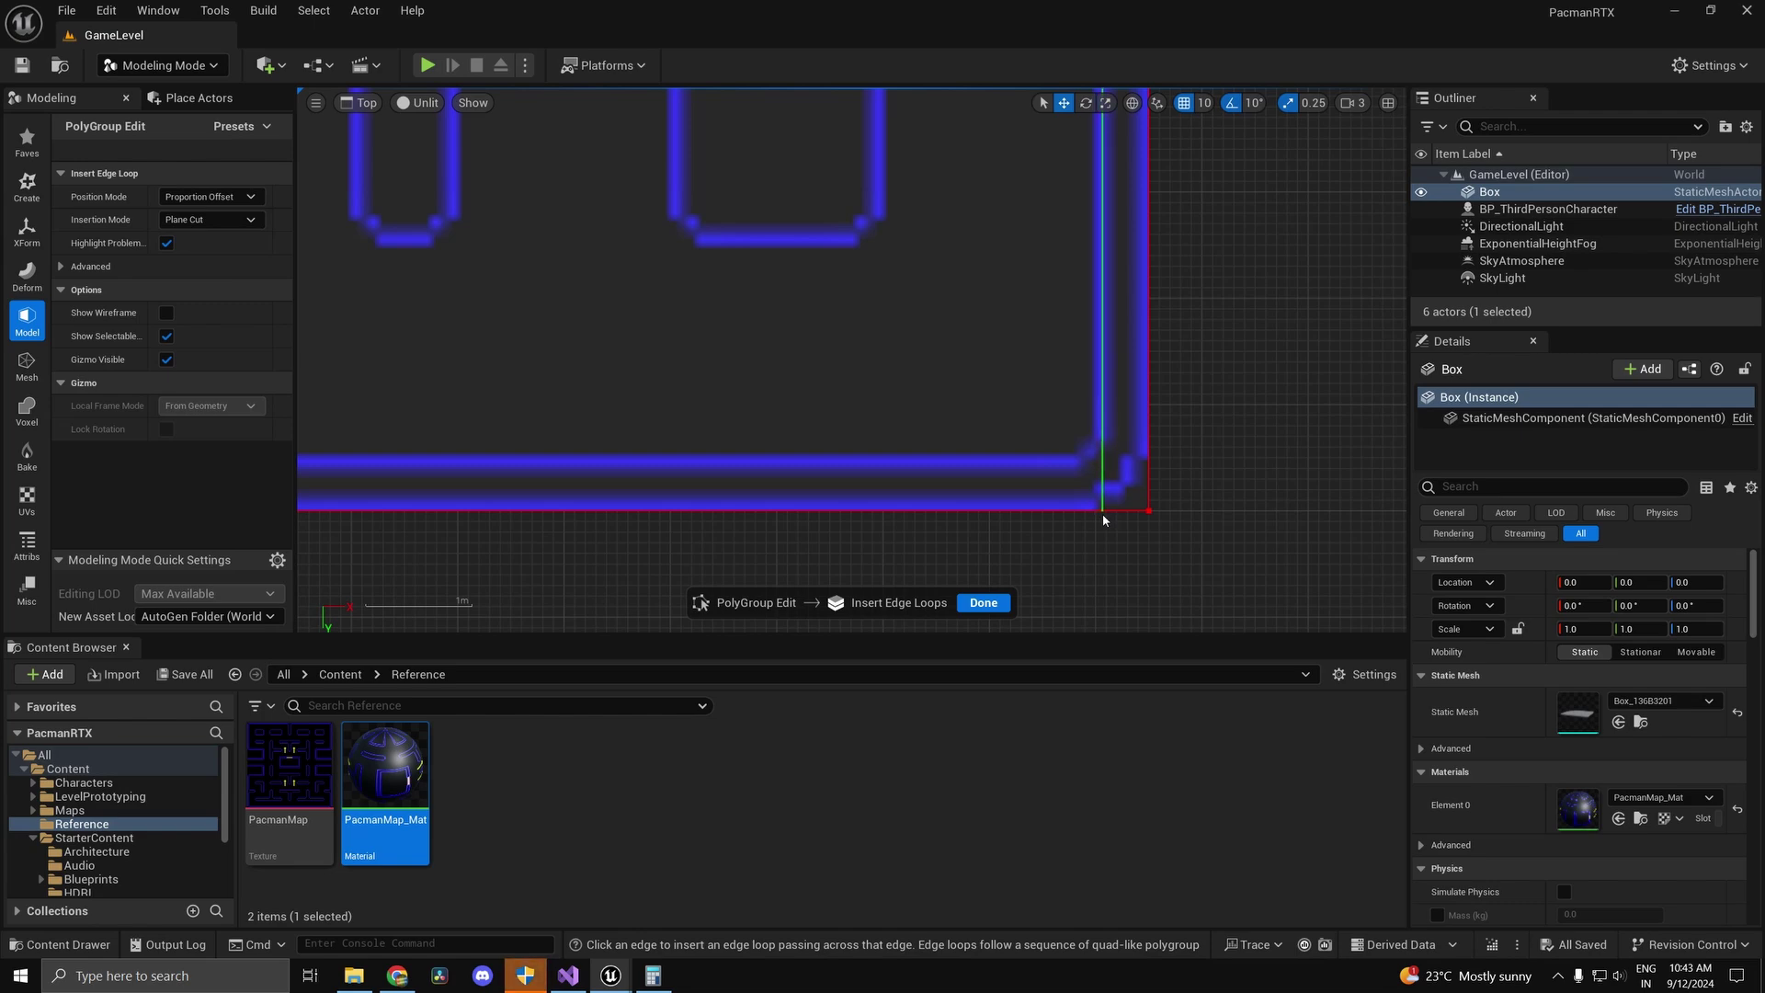
Step: Insert an edge loop along the inner line of the maze's bottom outer wall
{"action": "scroll", "coordinate": [1104, 520], "scroll_direction": "down", "scroll_amount": 10}
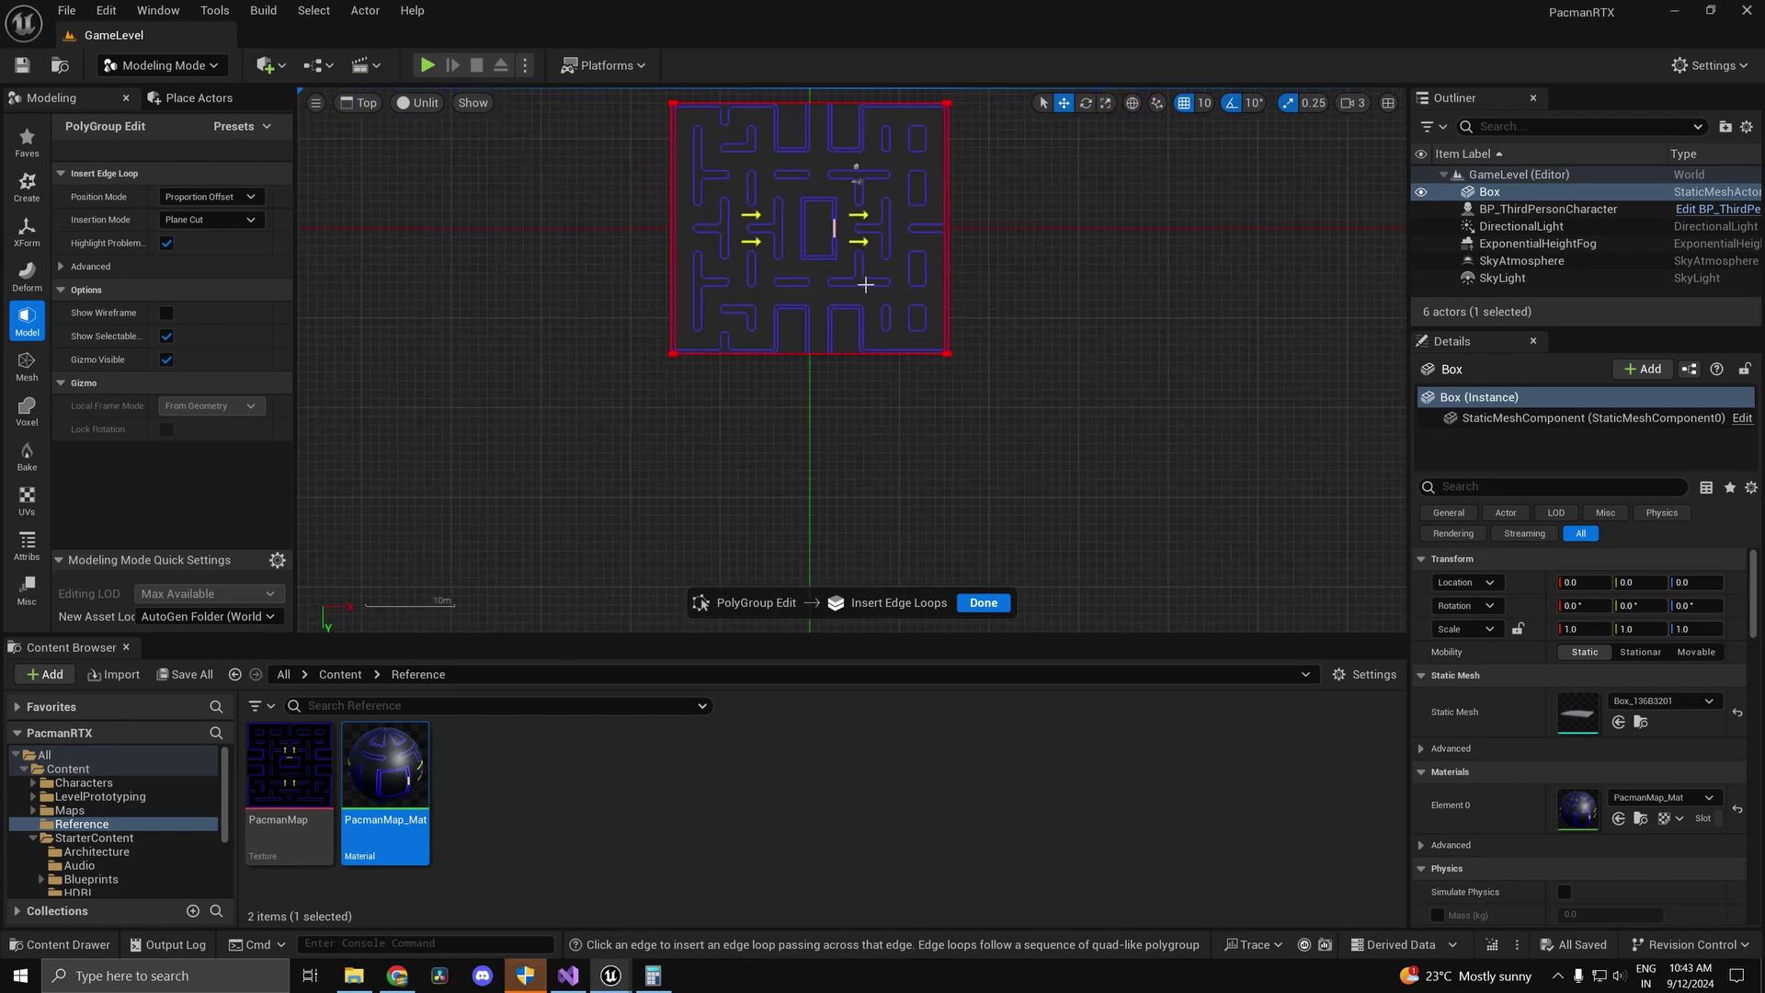
{"action": "scroll", "coordinate": [1019, 416], "scroll_direction": "up", "scroll_amount": 10}
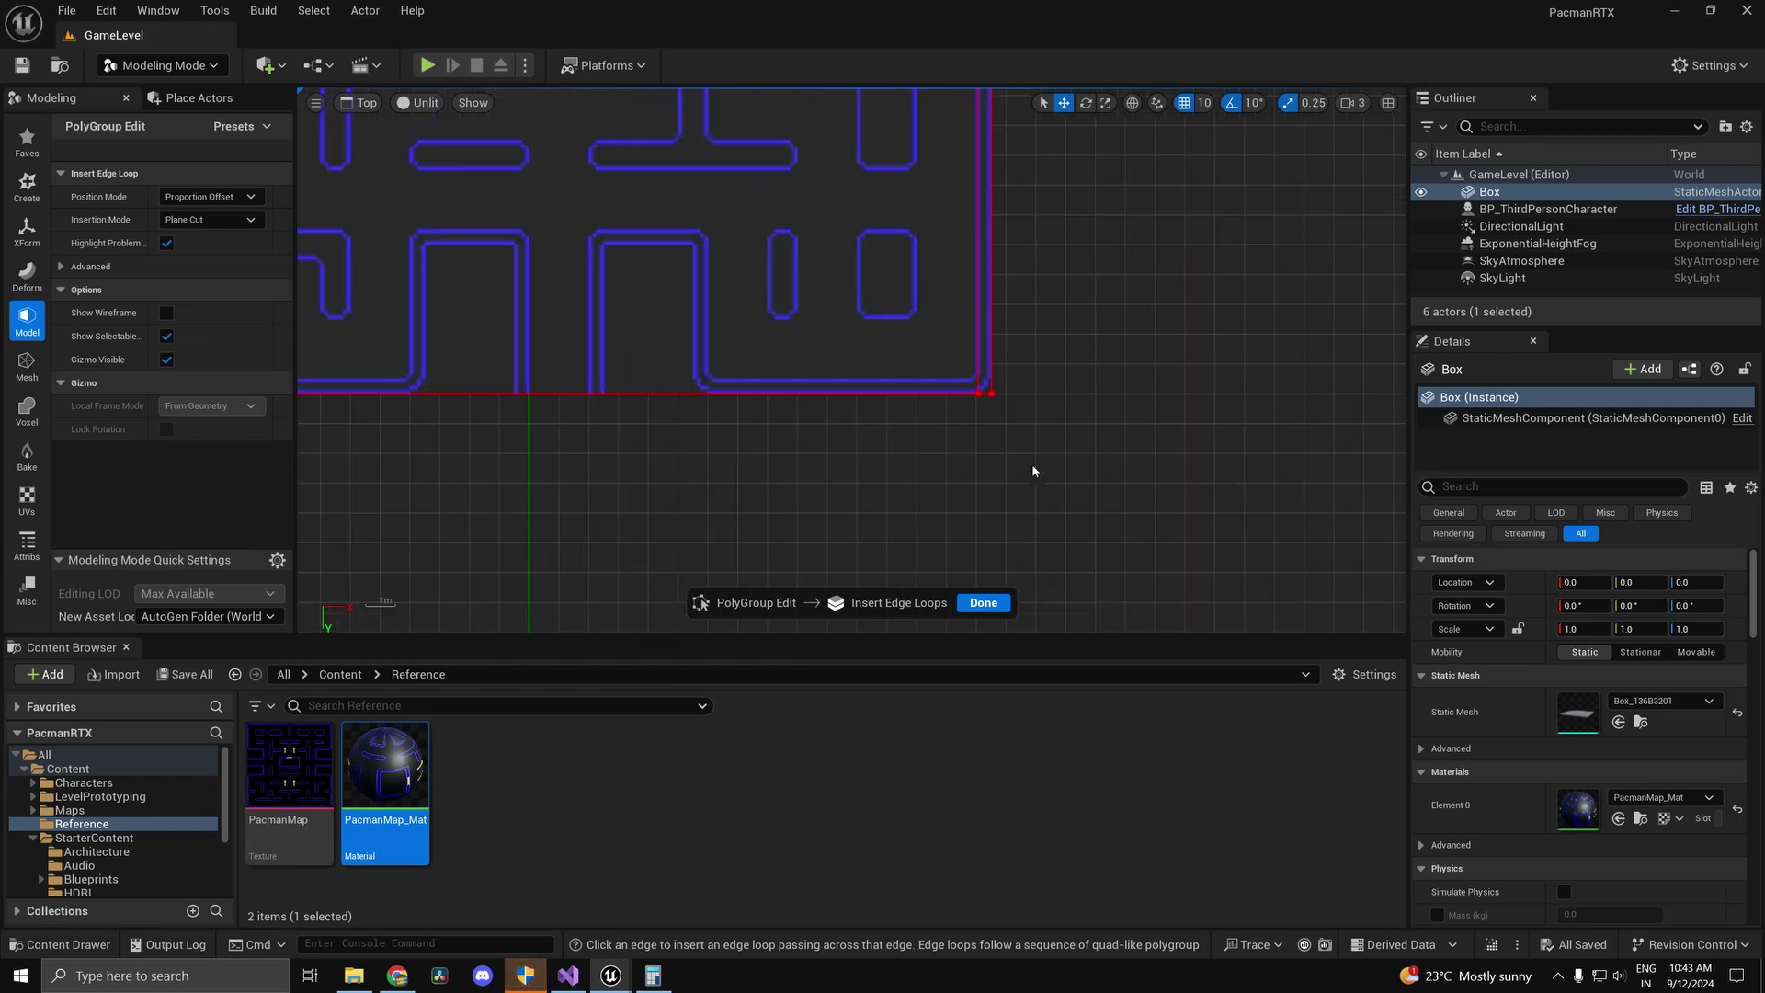
{"action": "scroll", "coordinate": [998, 413], "scroll_direction": "up", "scroll_amount": 1}
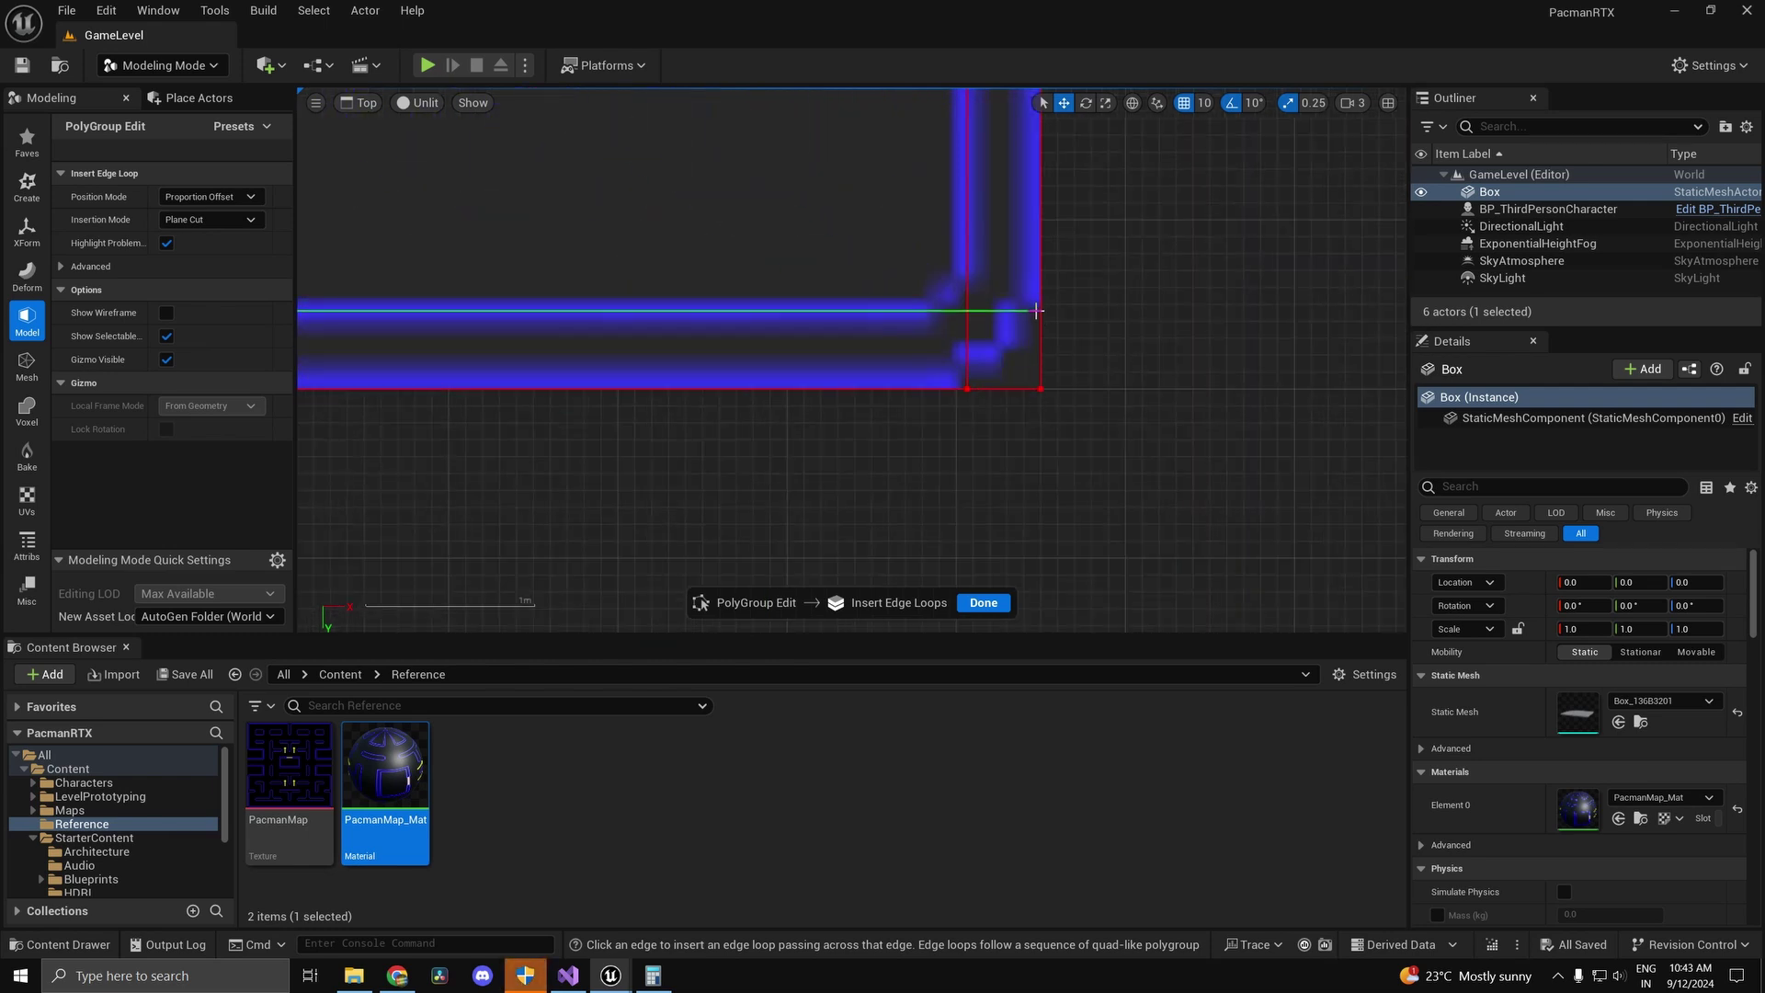
{"action": "scroll", "coordinate": [1036, 311], "scroll_direction": "down", "scroll_amount": 10}
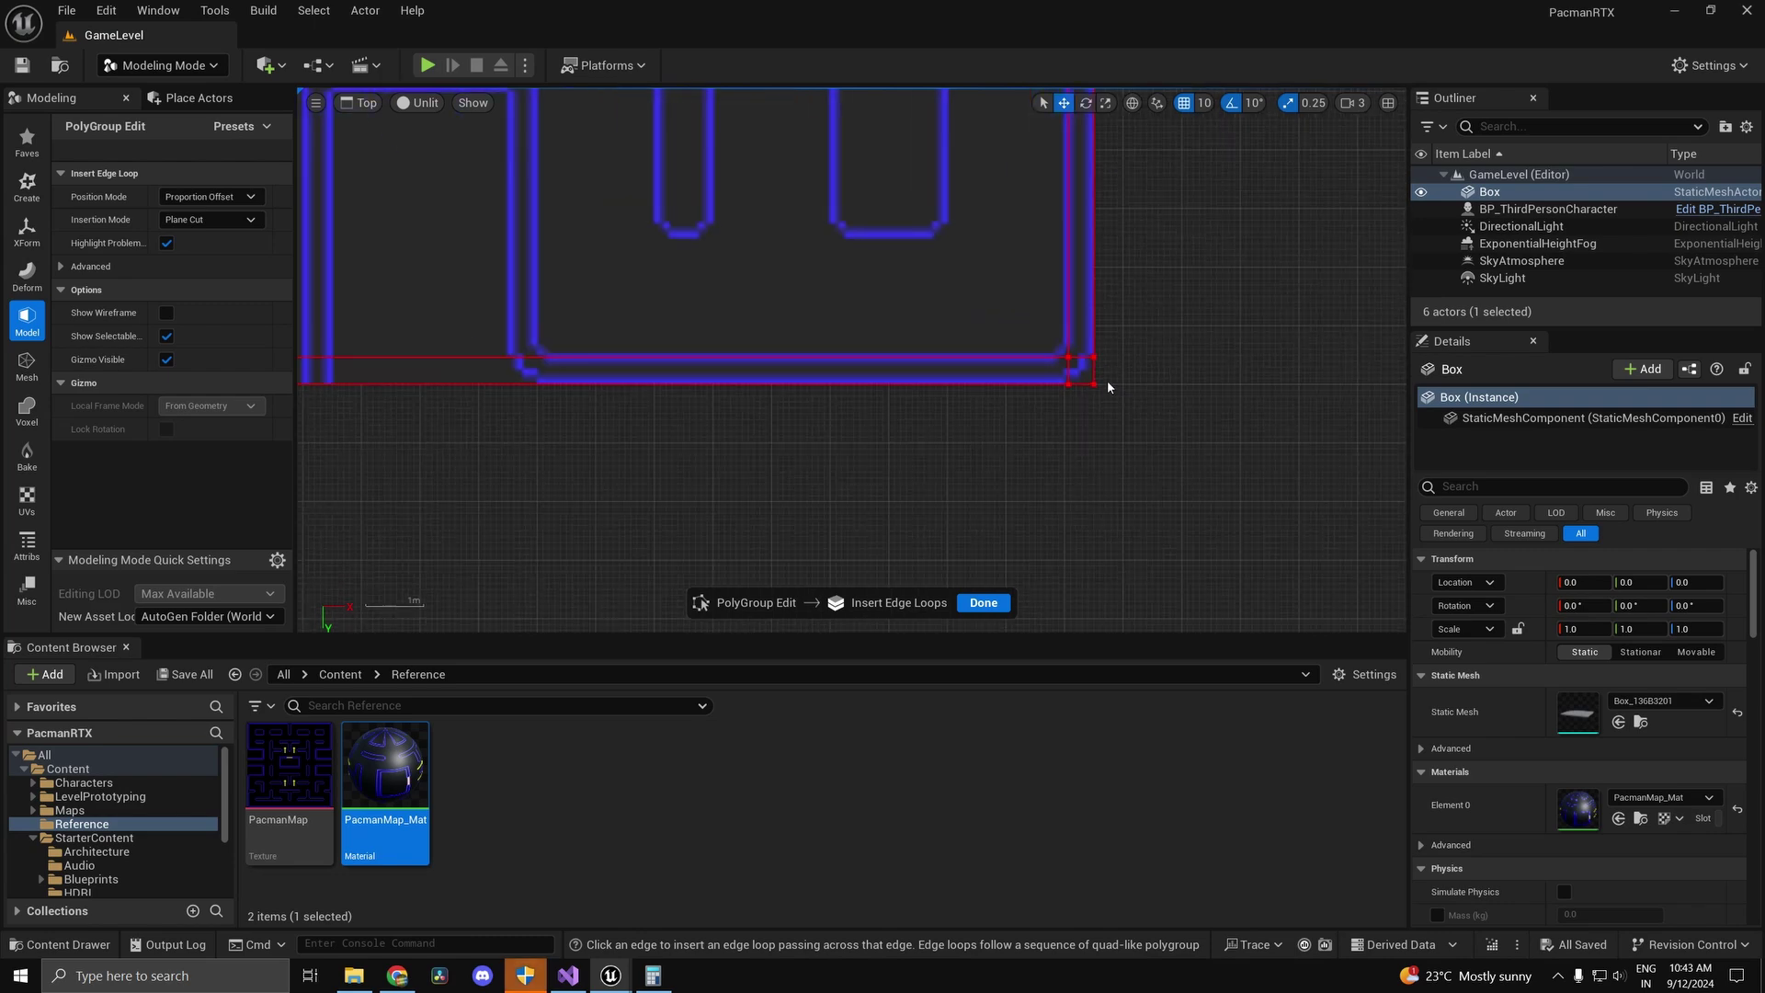
Step: Insert an edge loop along the inner line of the maze's top outer wall
{"action": "scroll", "coordinate": [1092, 357], "scroll_direction": "down", "scroll_amount": 3}
{"action": "scroll", "coordinate": [1085, 219], "scroll_direction": "up", "scroll_amount": 12}
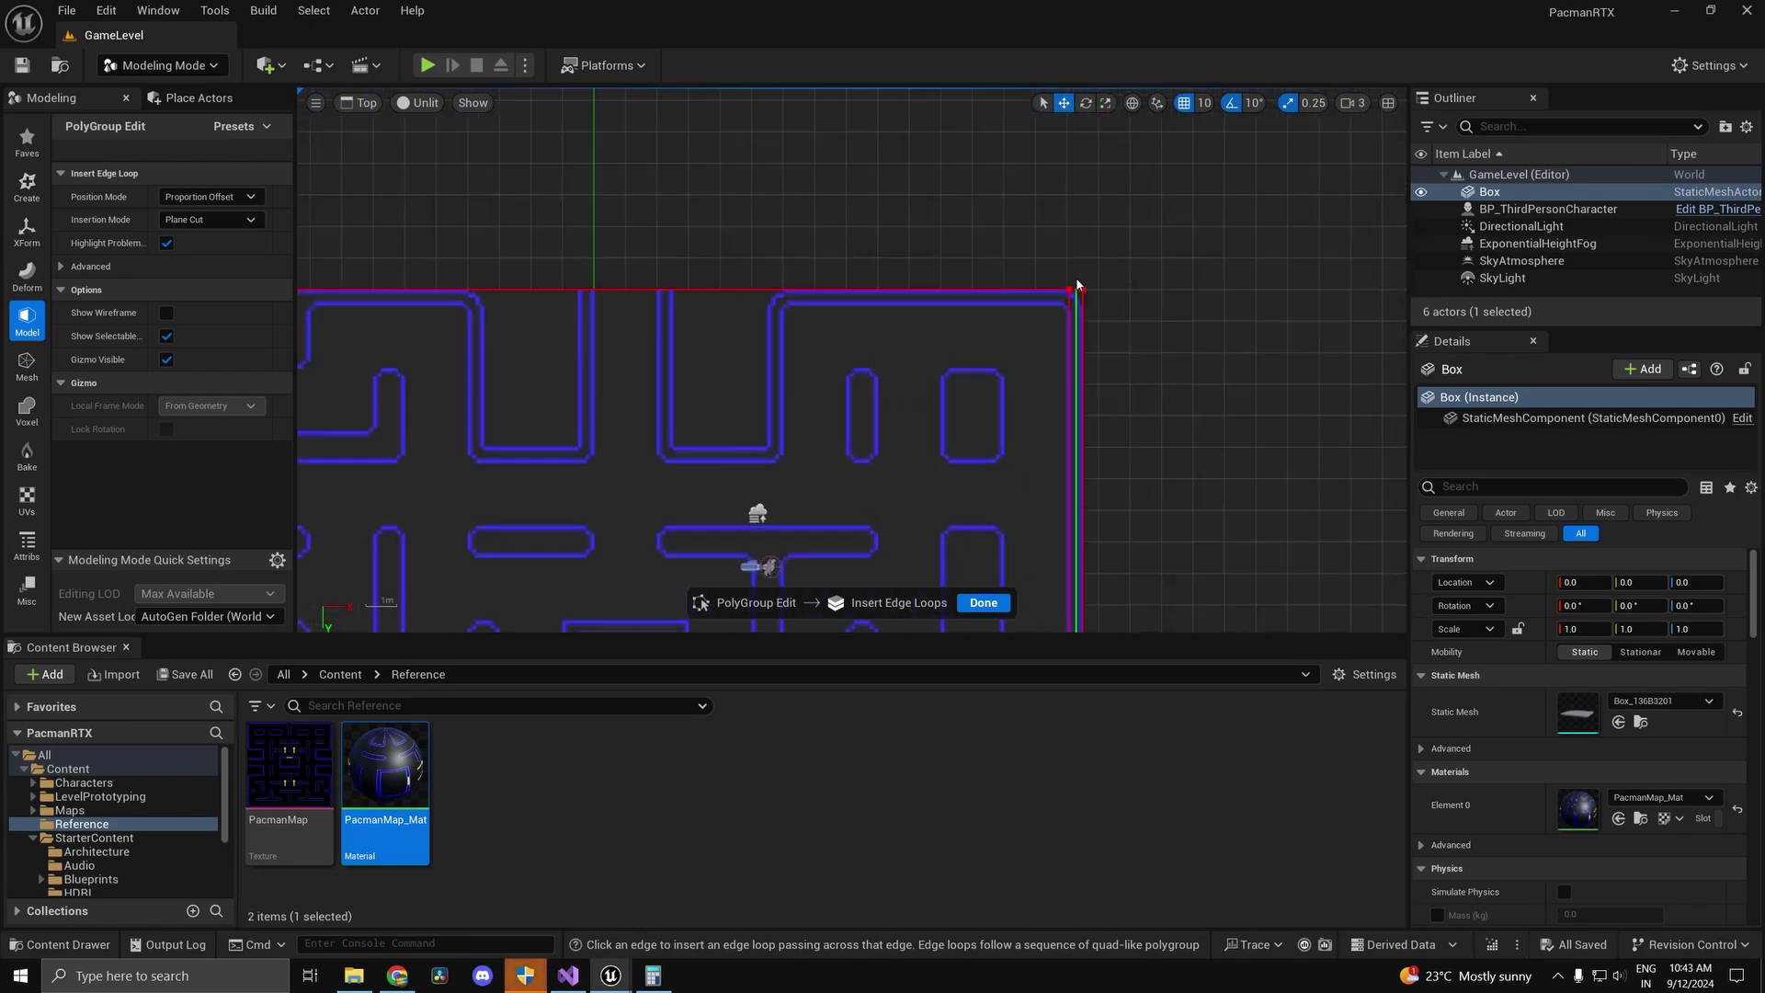
{"action": "scroll", "coordinate": [1088, 342], "scroll_direction": "up", "scroll_amount": 3}
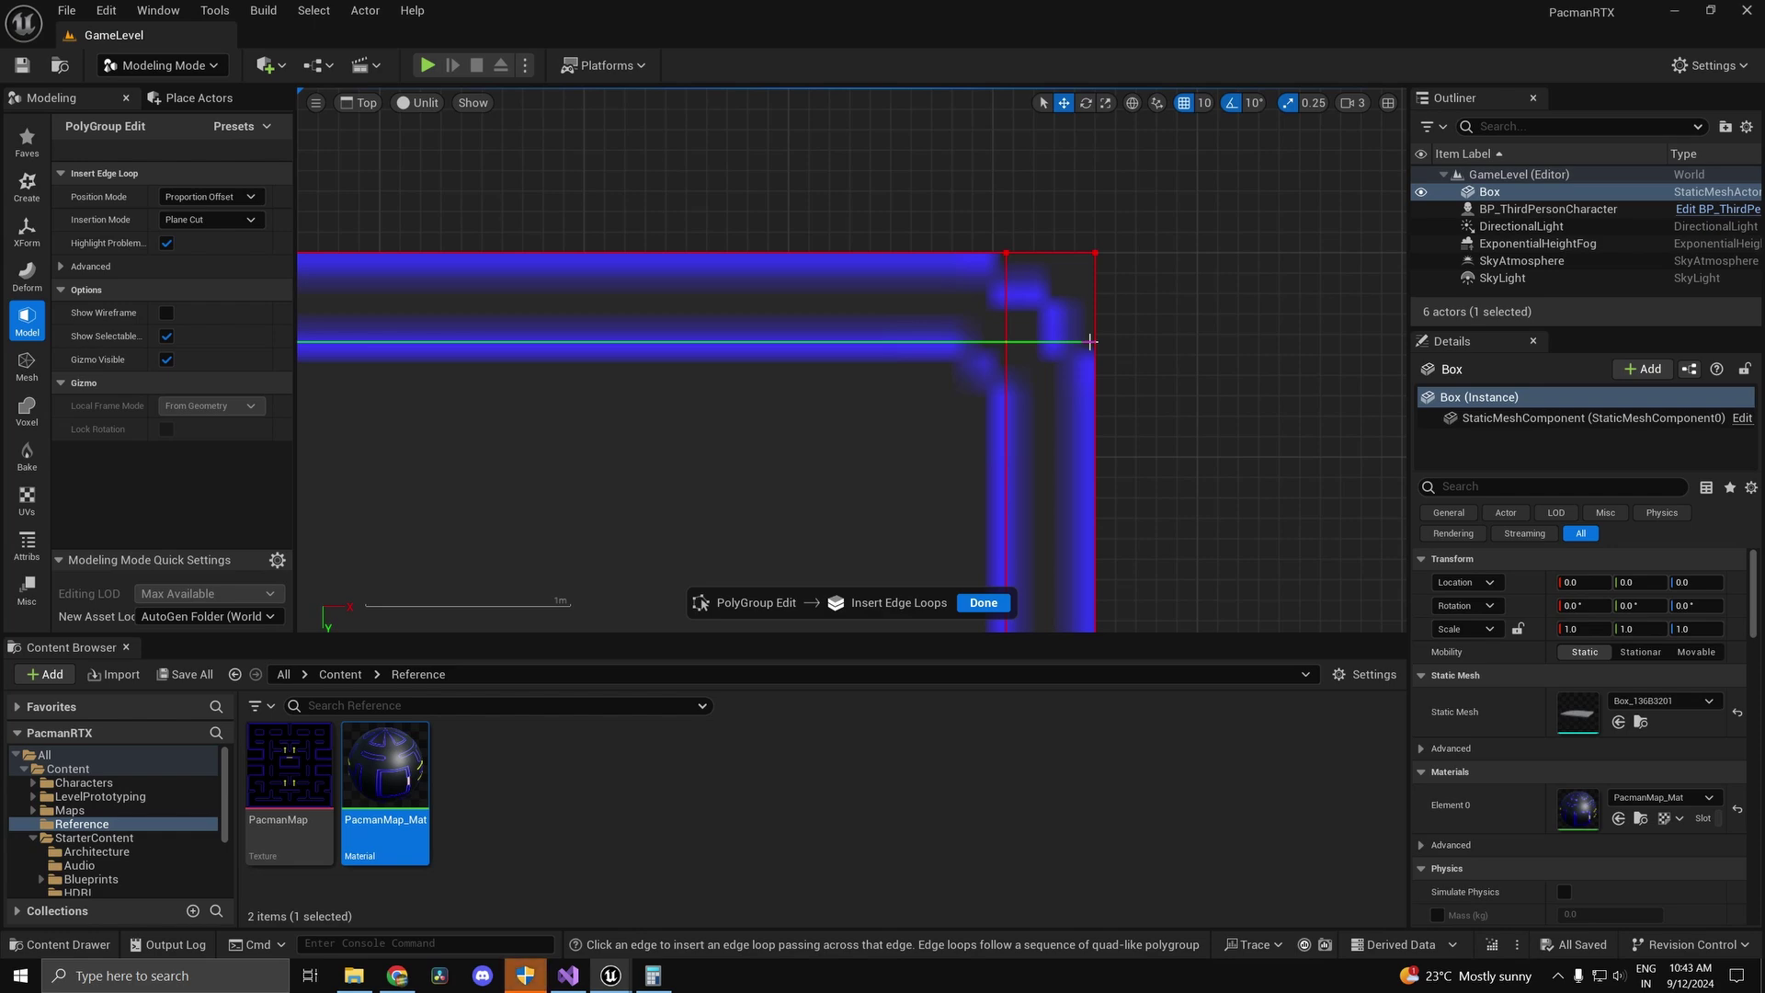
{"action": "scroll", "coordinate": [1067, 358], "scroll_direction": "down", "scroll_amount": 8}
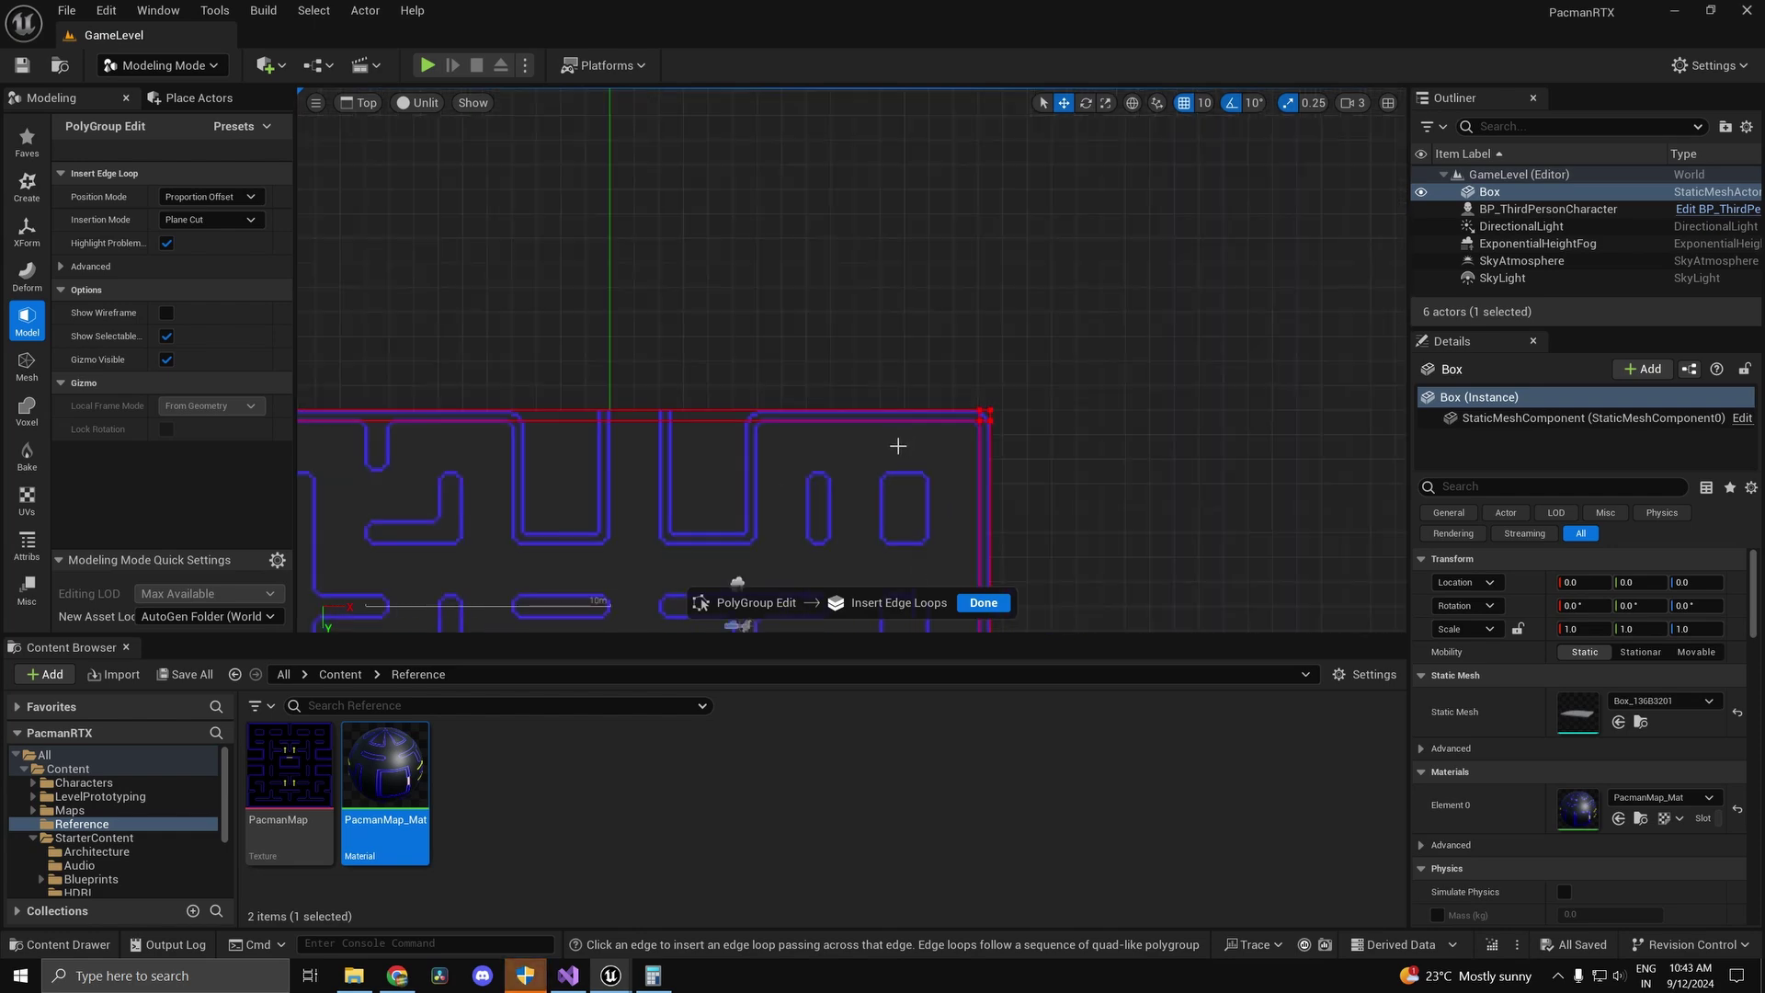
Step: Insert two edge loops along the vertical sides of the short stub hanging from the top wall in the maze's upper-left area
{"action": "scroll", "coordinate": [899, 446], "scroll_direction": "down", "scroll_amount": 4}
{"action": "scroll", "coordinate": [748, 410], "scroll_direction": "up", "scroll_amount": 10}
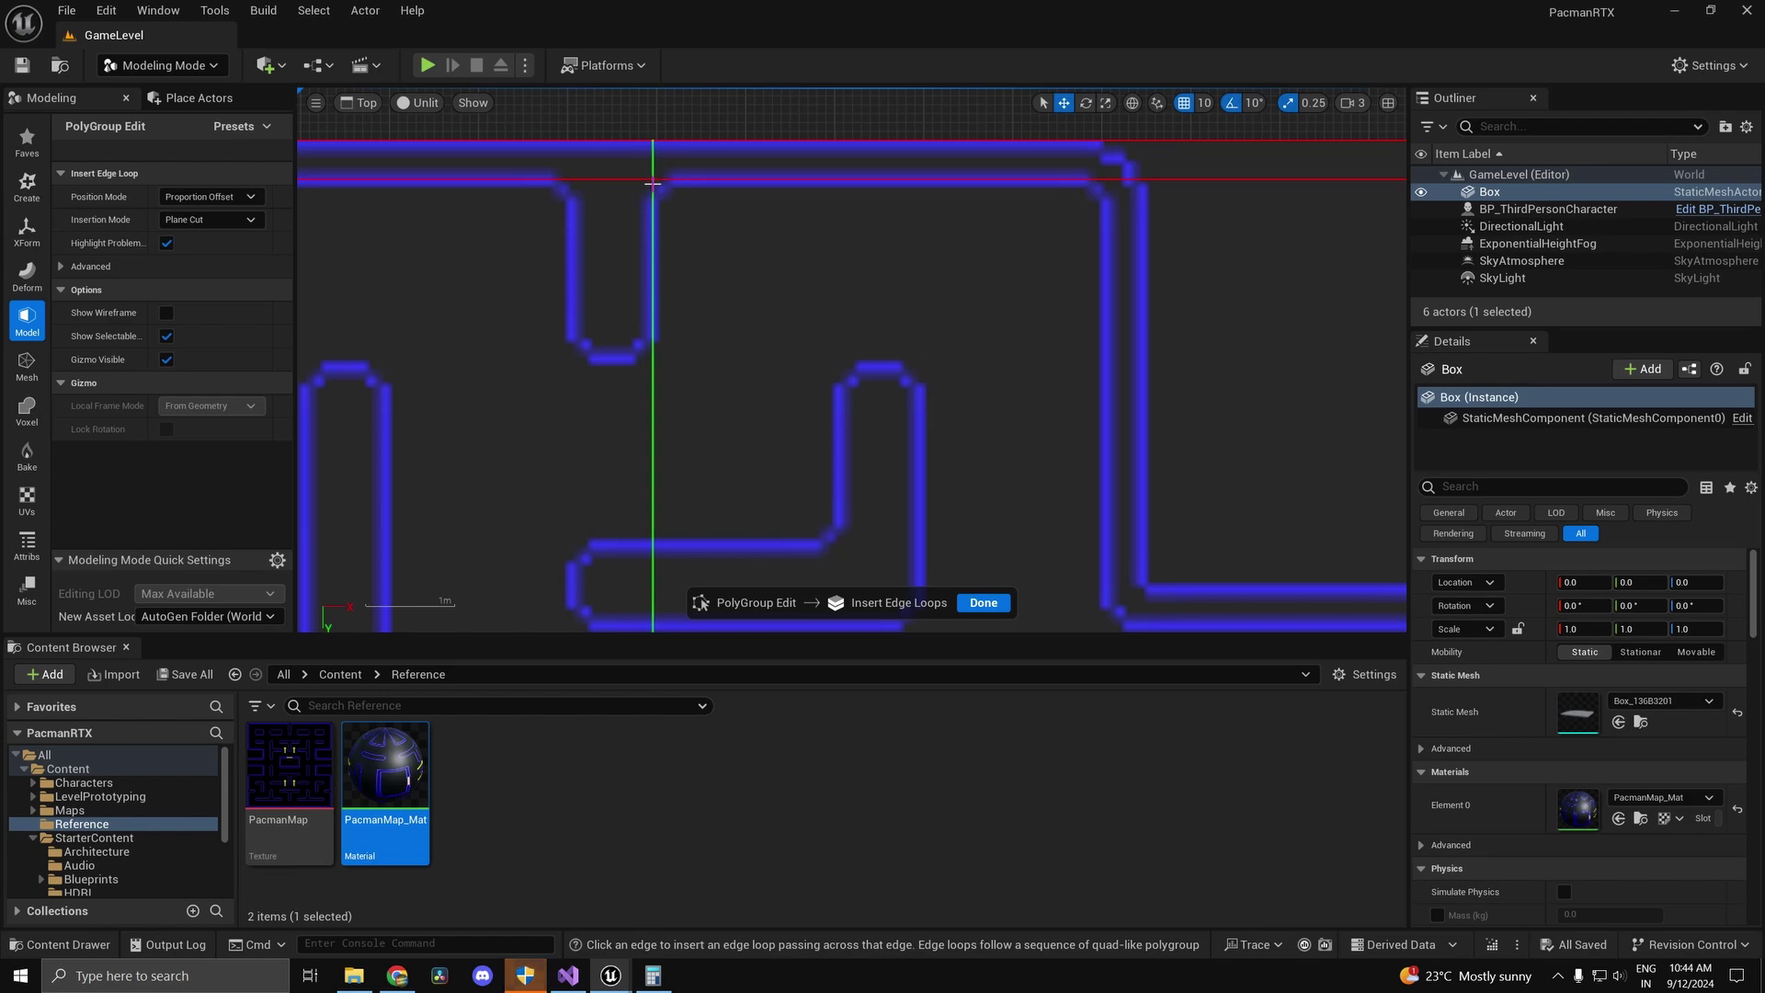
{"action": "scroll", "coordinate": [662, 316], "scroll_direction": "down", "scroll_amount": 6}
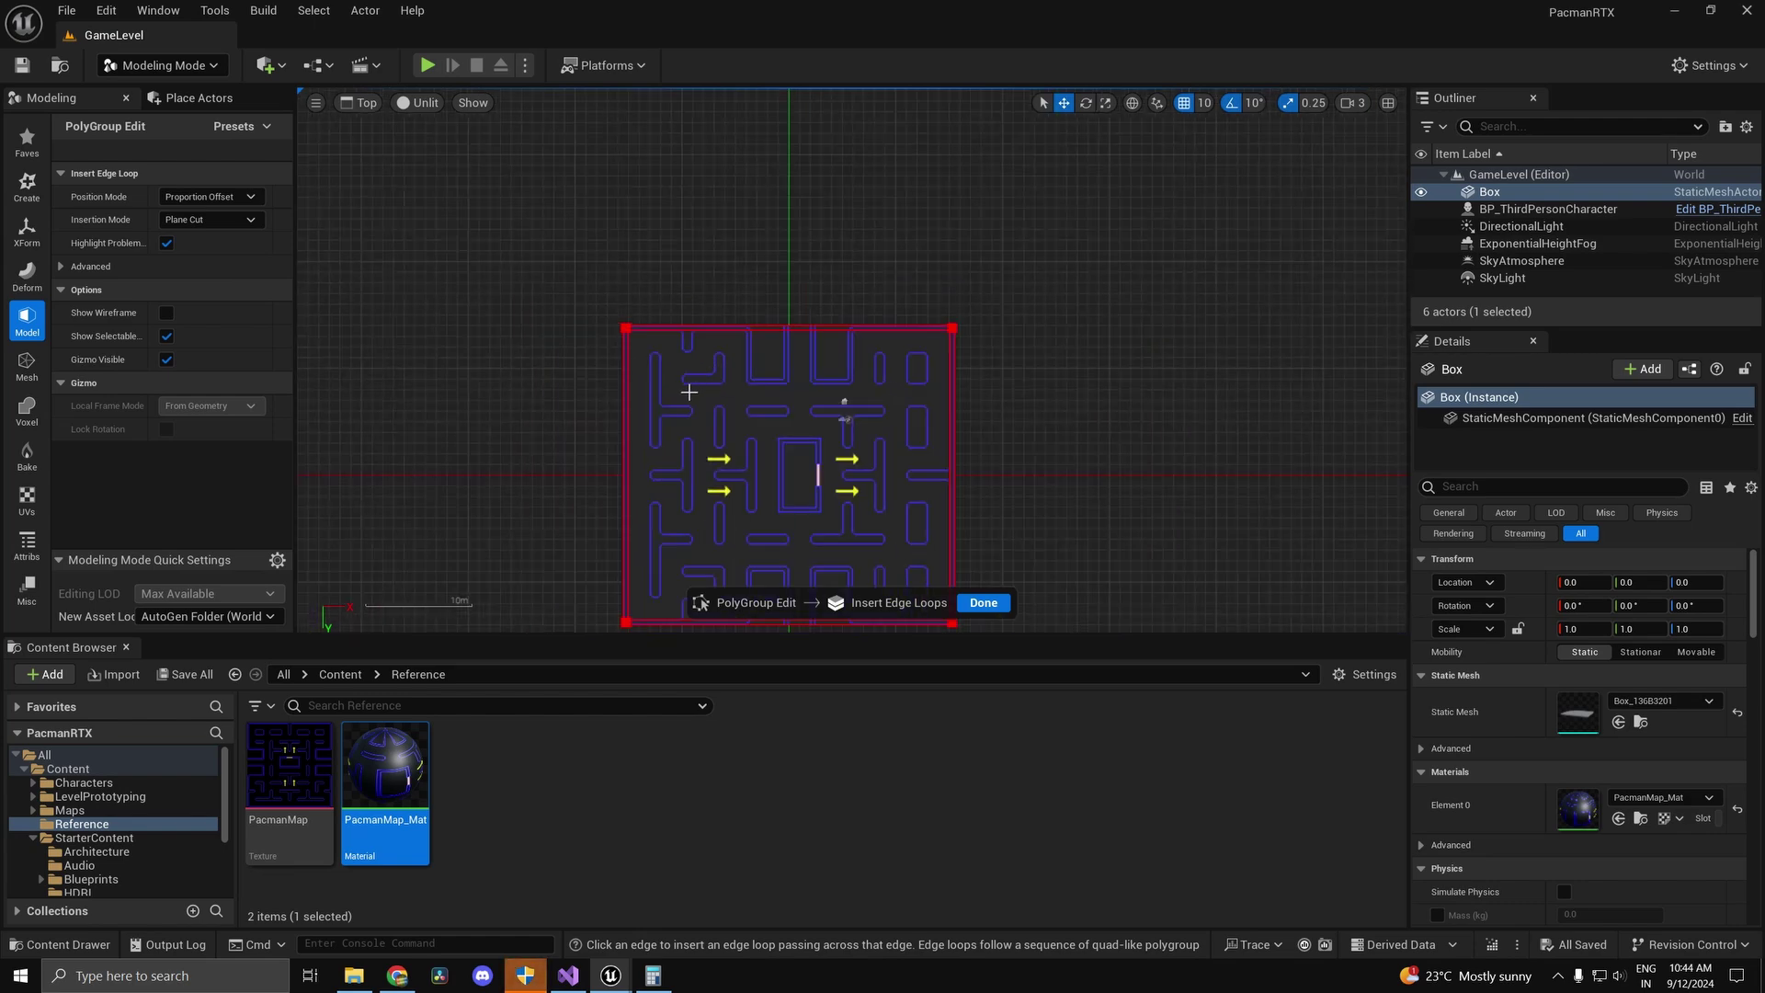
{"action": "scroll", "coordinate": [703, 343], "scroll_direction": "up", "scroll_amount": 8}
{"action": "scroll", "coordinate": [717, 230], "scroll_direction": "up", "scroll_amount": 6}
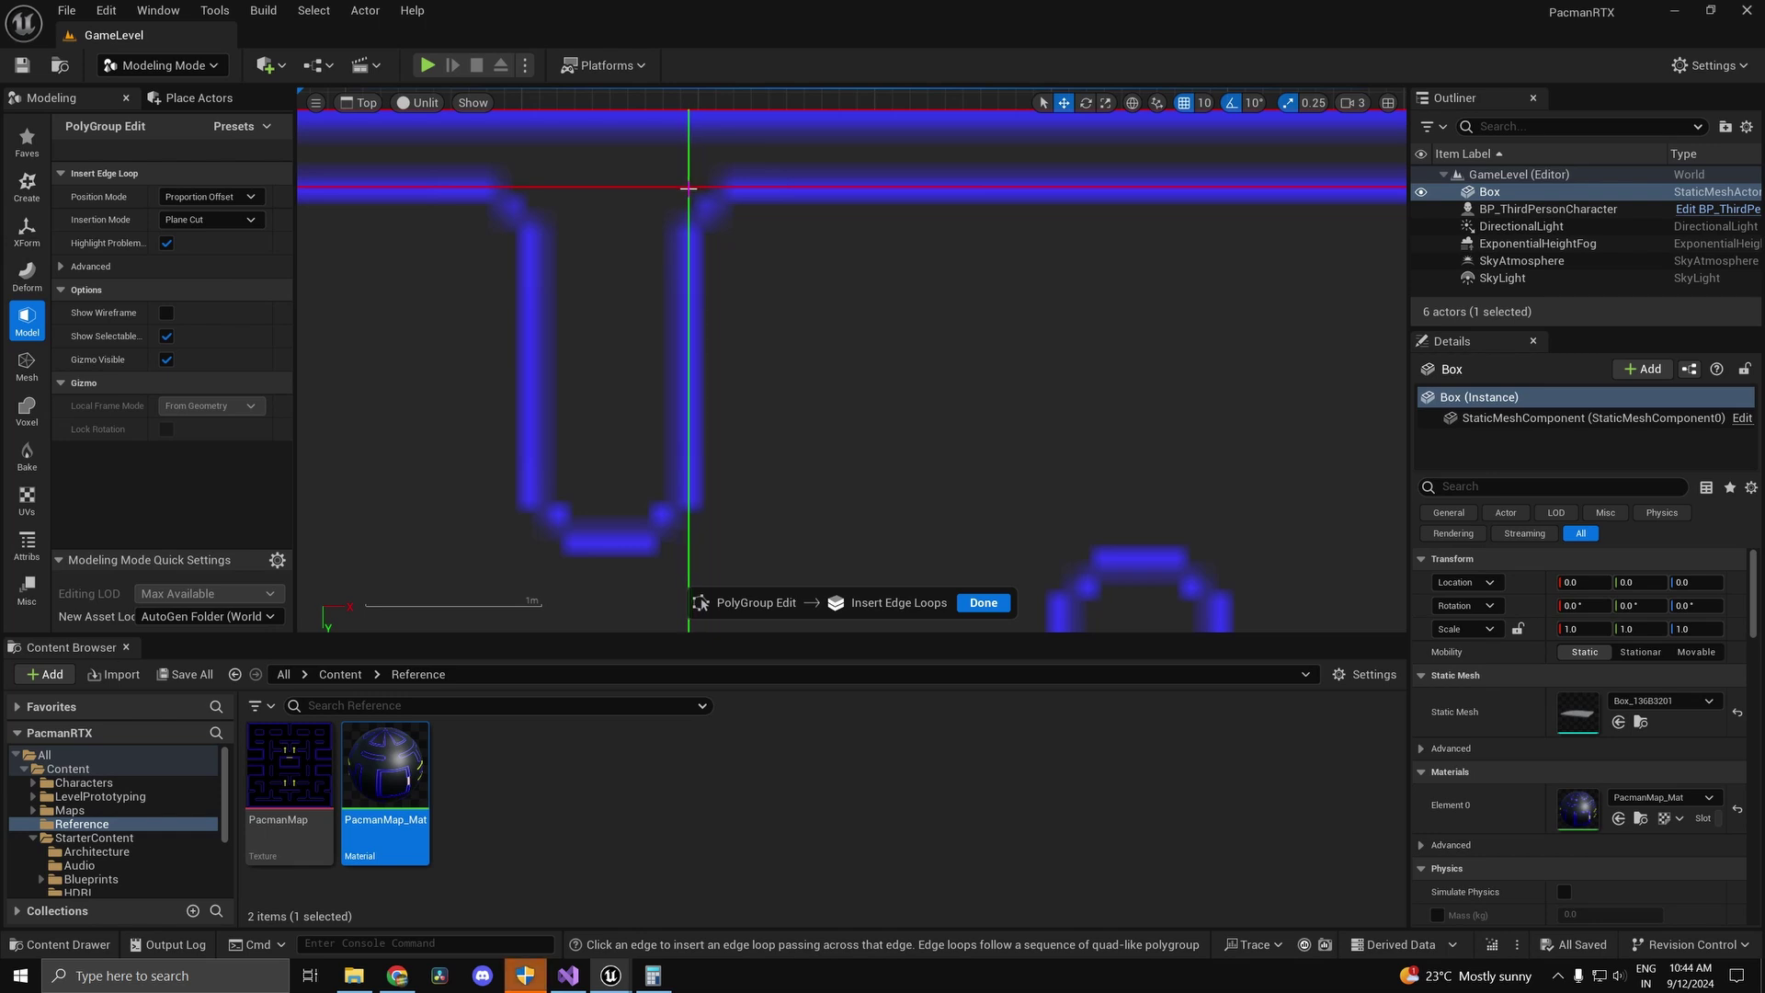
{"action": "left_click", "coordinate": [689, 187]}
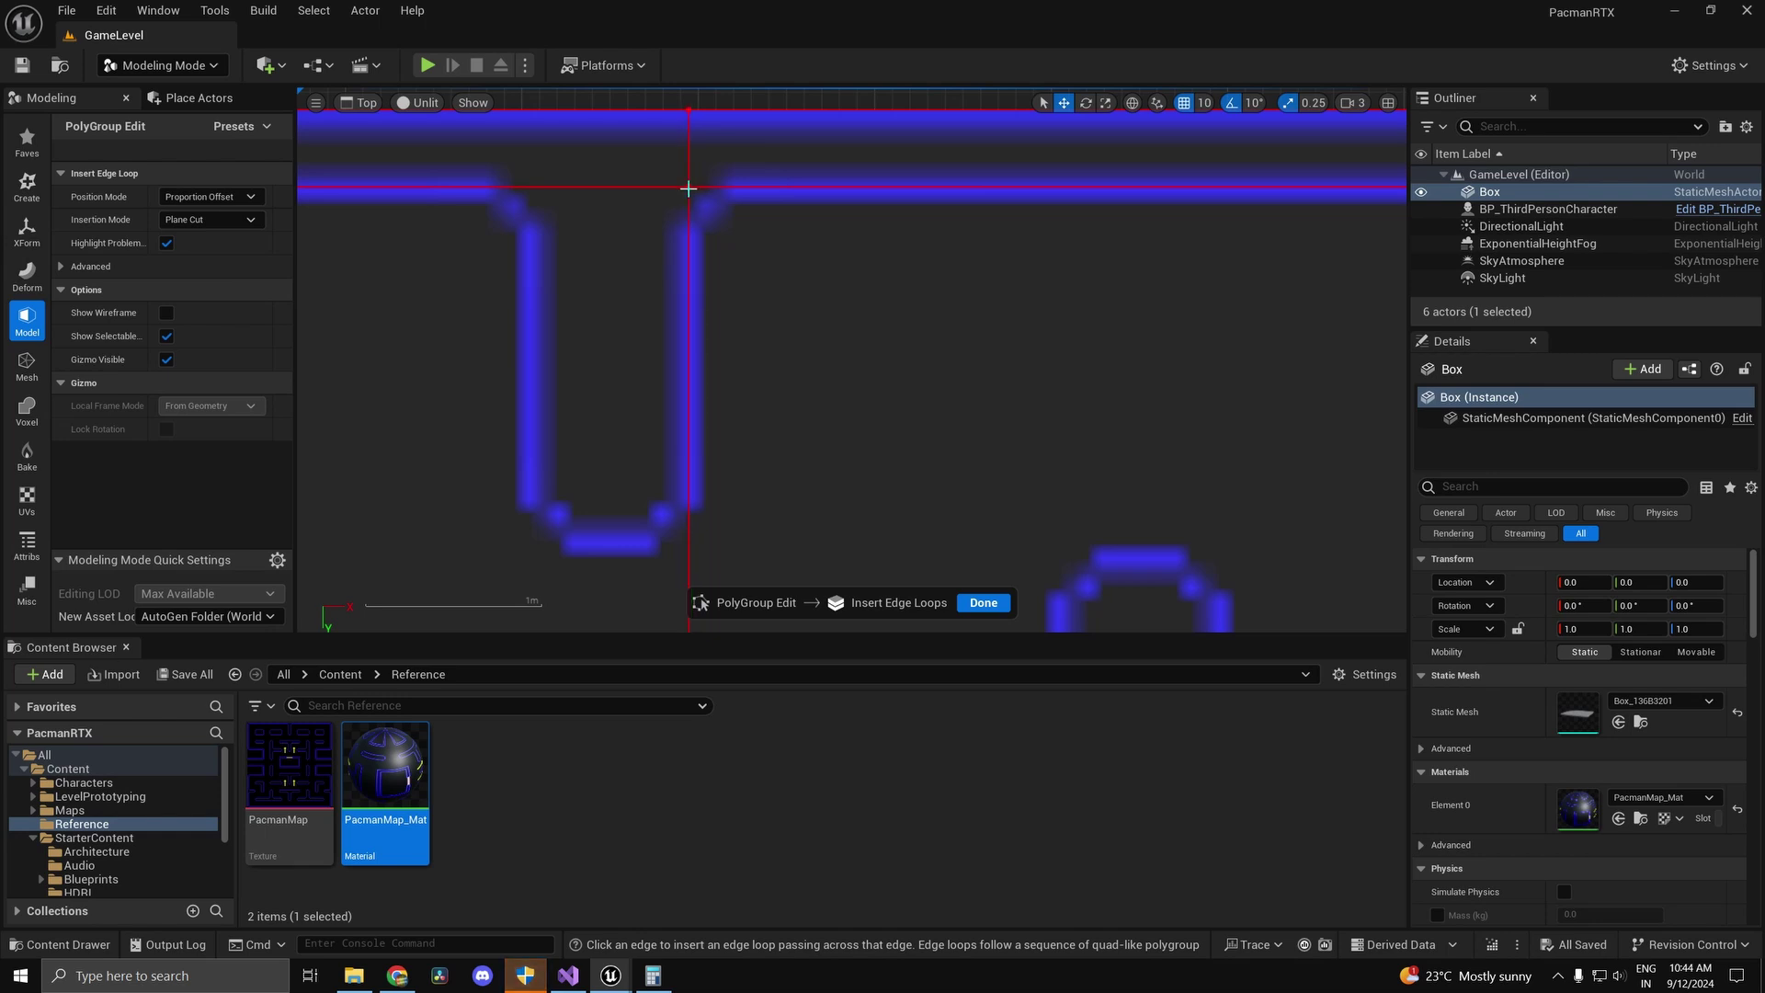
{"action": "left_click", "coordinate": [532, 187]}
{"action": "scroll", "coordinate": [761, 488], "scroll_direction": "down", "scroll_amount": 5}
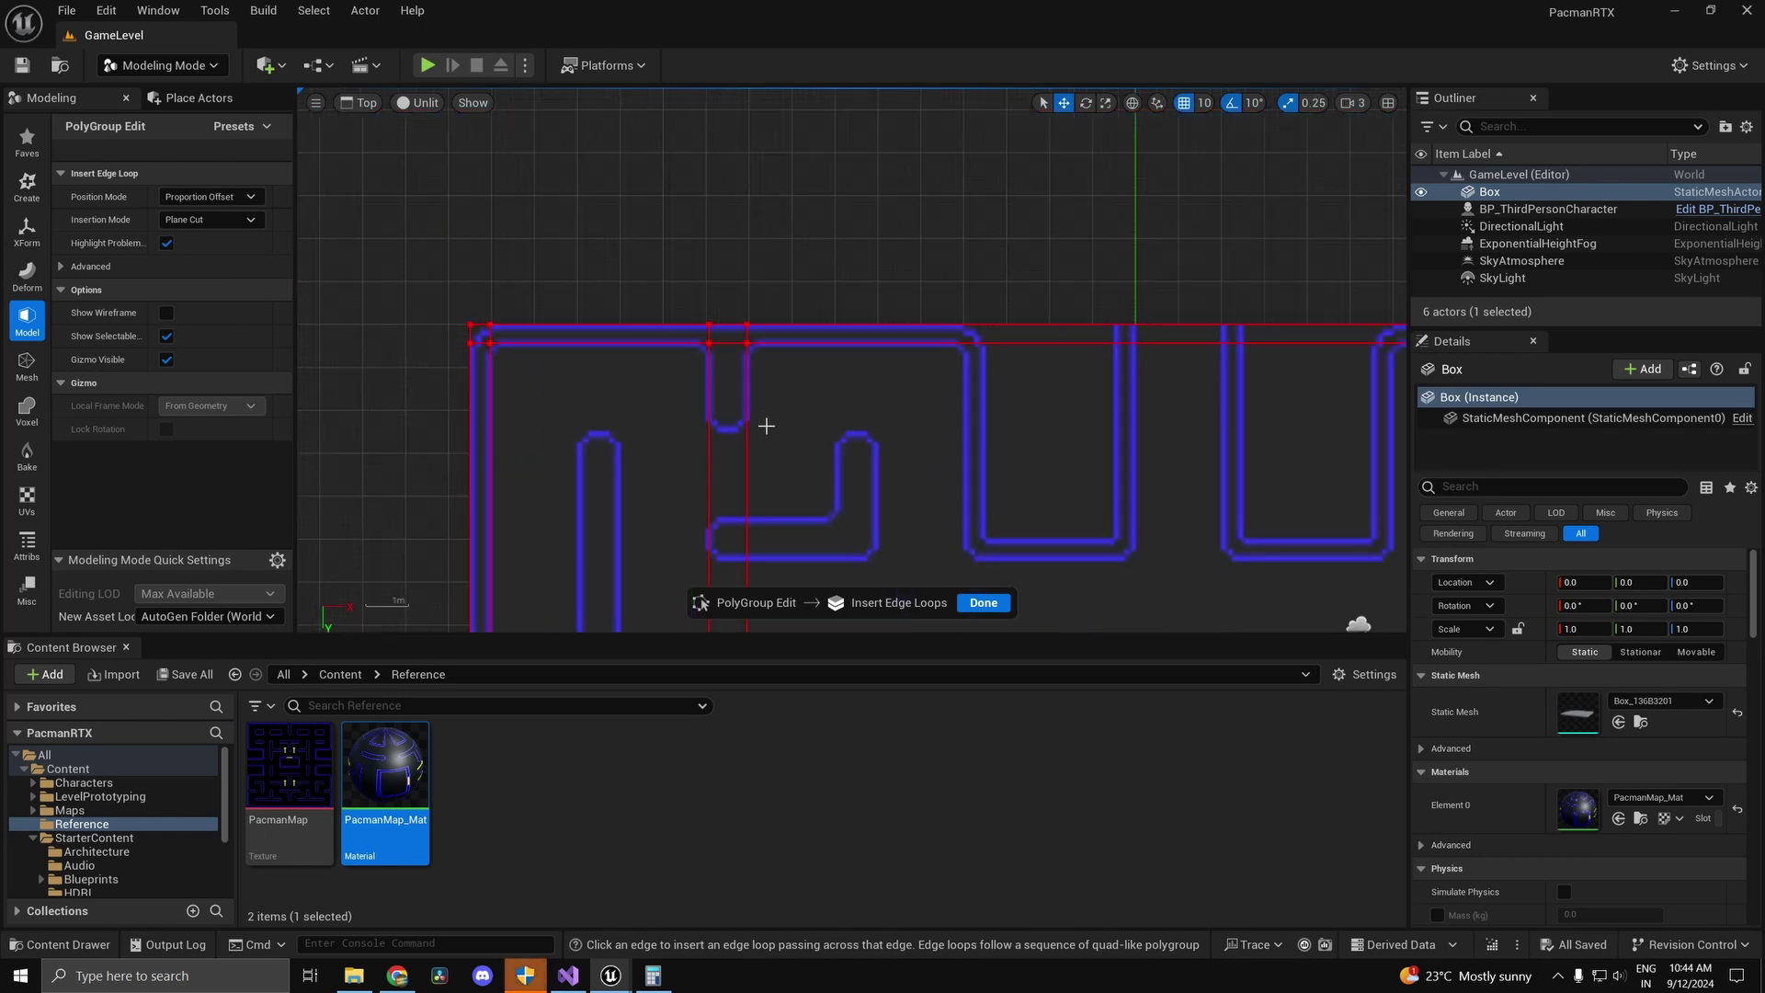
Step: Insert a horizontal edge loop across the map at the lower end of the short top-wall stub
{"action": "scroll", "coordinate": [528, 424], "scroll_direction": "up", "scroll_amount": 5}
{"action": "scroll", "coordinate": [430, 434], "scroll_direction": "up", "scroll_amount": 5}
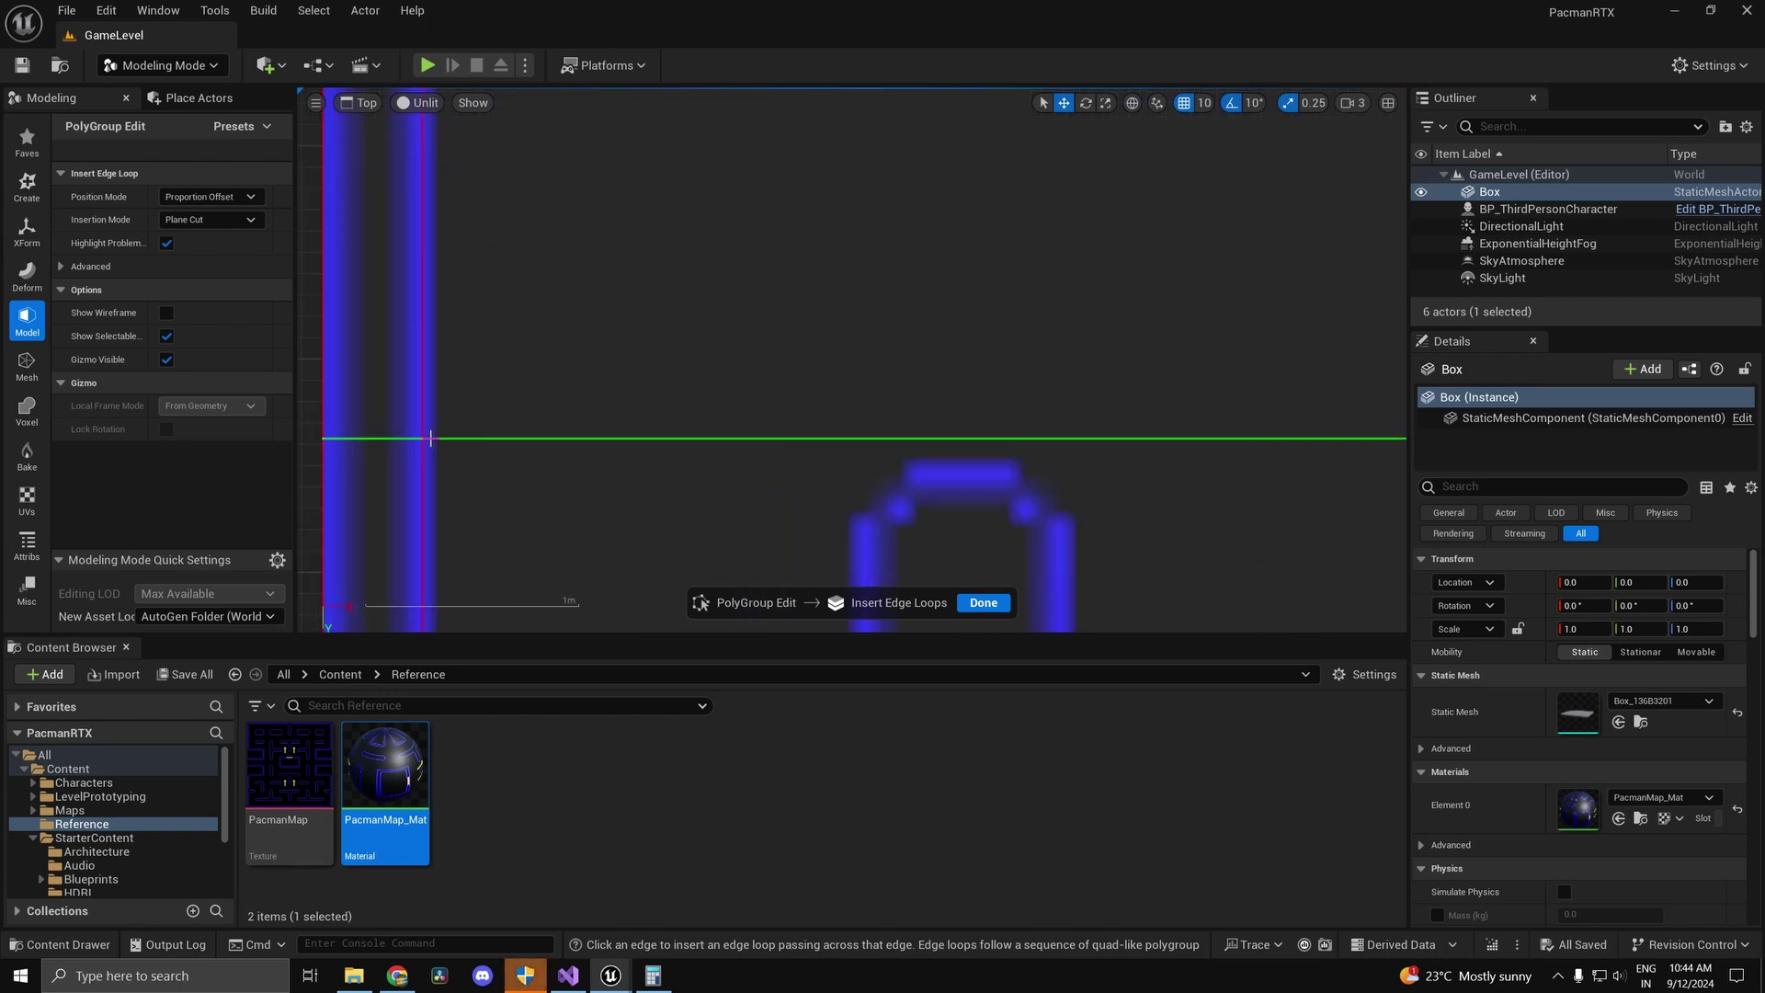
{"action": "scroll", "coordinate": [457, 431], "scroll_direction": "down", "scroll_amount": 6}
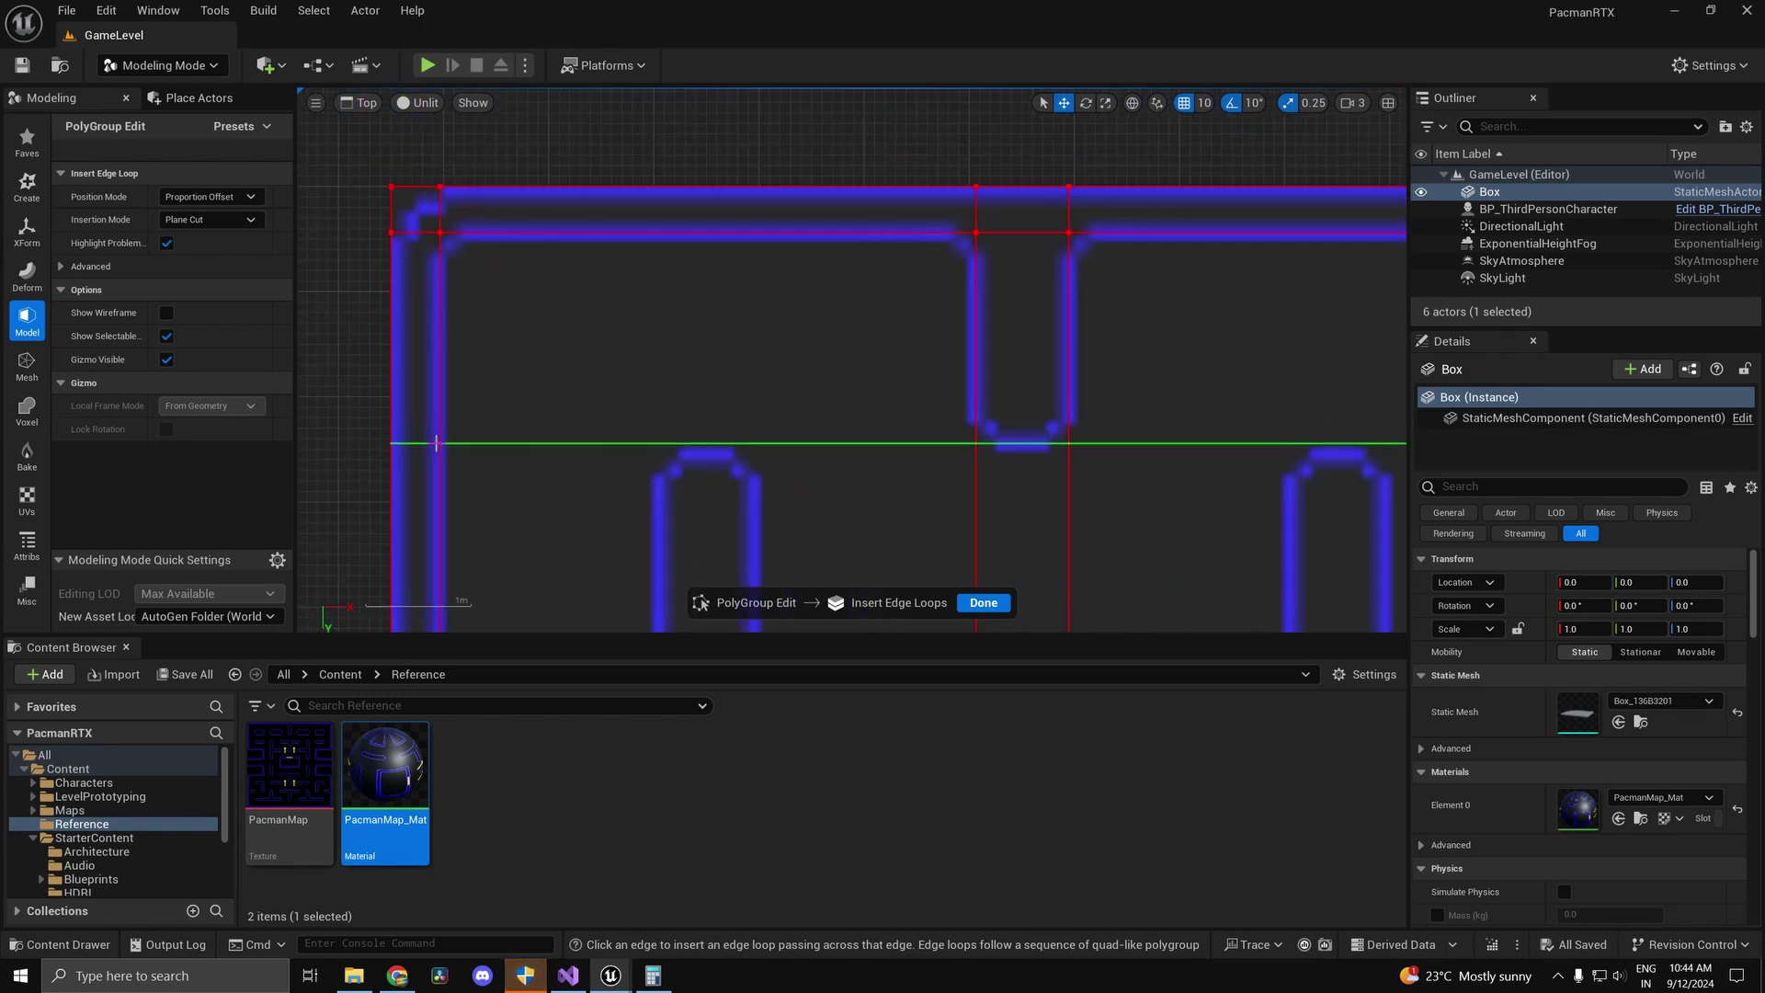
{"action": "left_click", "coordinate": [436, 443]}
{"action": "scroll", "coordinate": [791, 458], "scroll_direction": "down", "scroll_amount": 15}
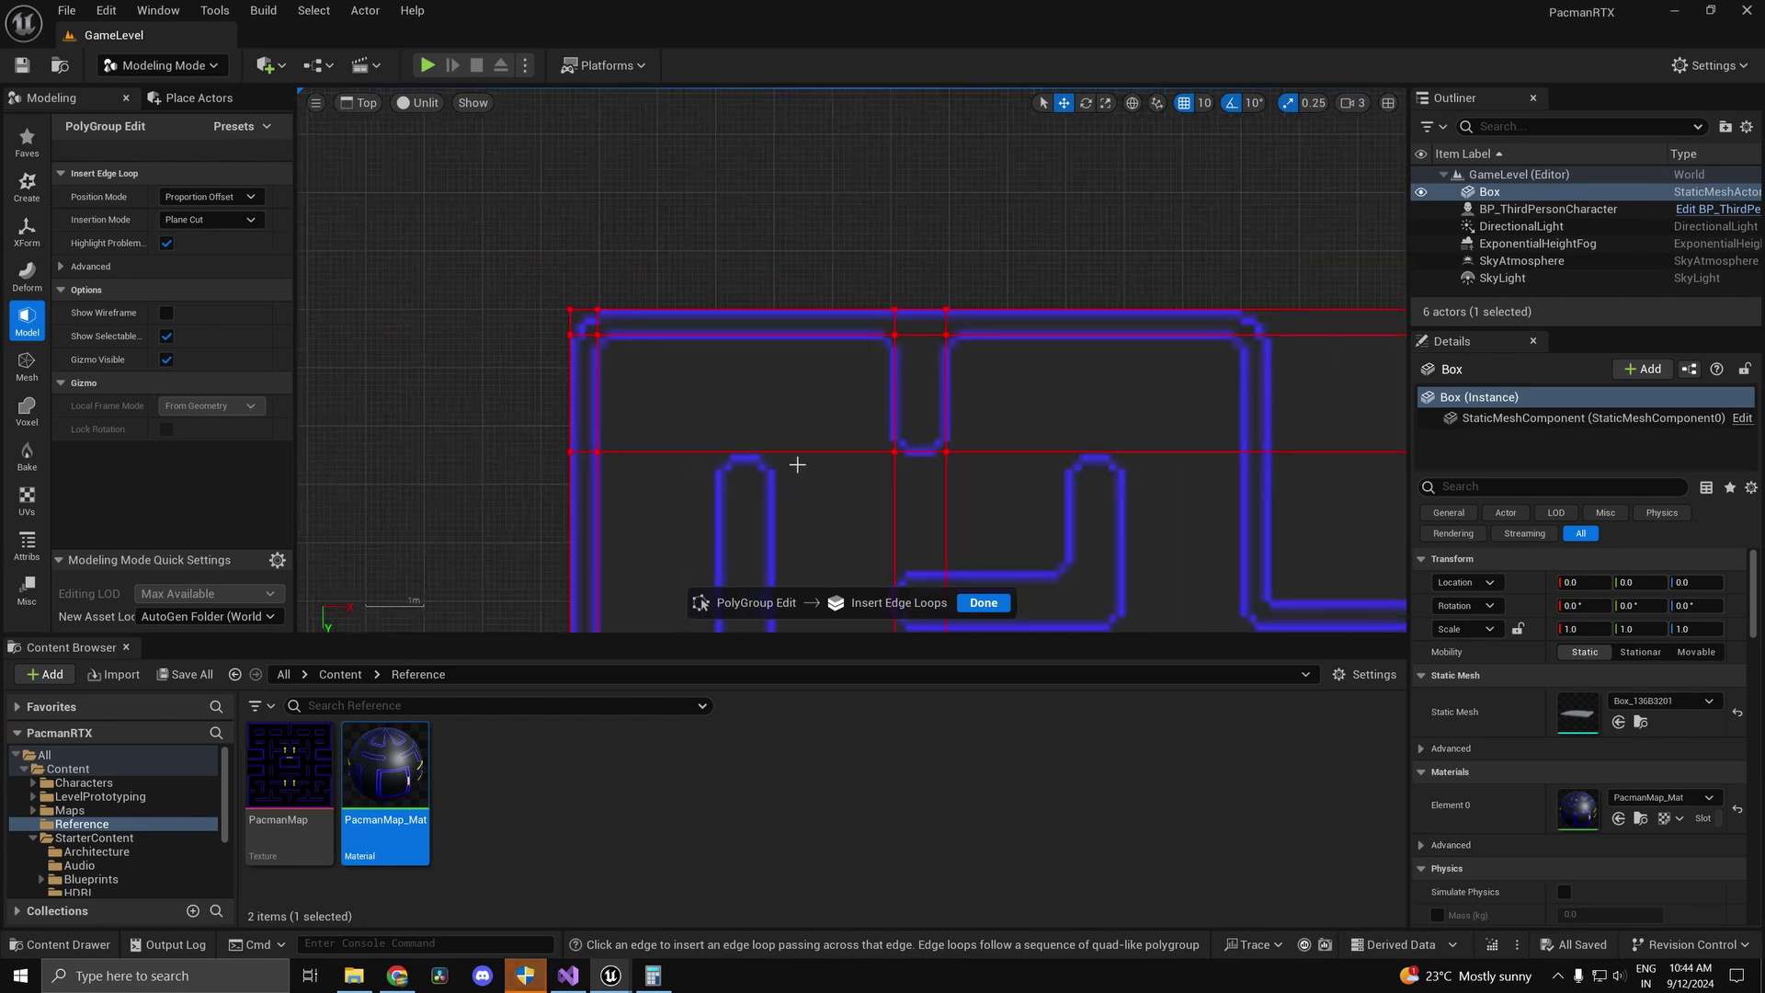
Step: Insert edge loops along the inner and outer lines of the left wall of the first U-shaped pocket in the top wall
{"action": "scroll", "coordinate": [1044, 478], "scroll_direction": "up", "scroll_amount": 5}
{"action": "scroll", "coordinate": [1002, 460], "scroll_direction": "up", "scroll_amount": 2}
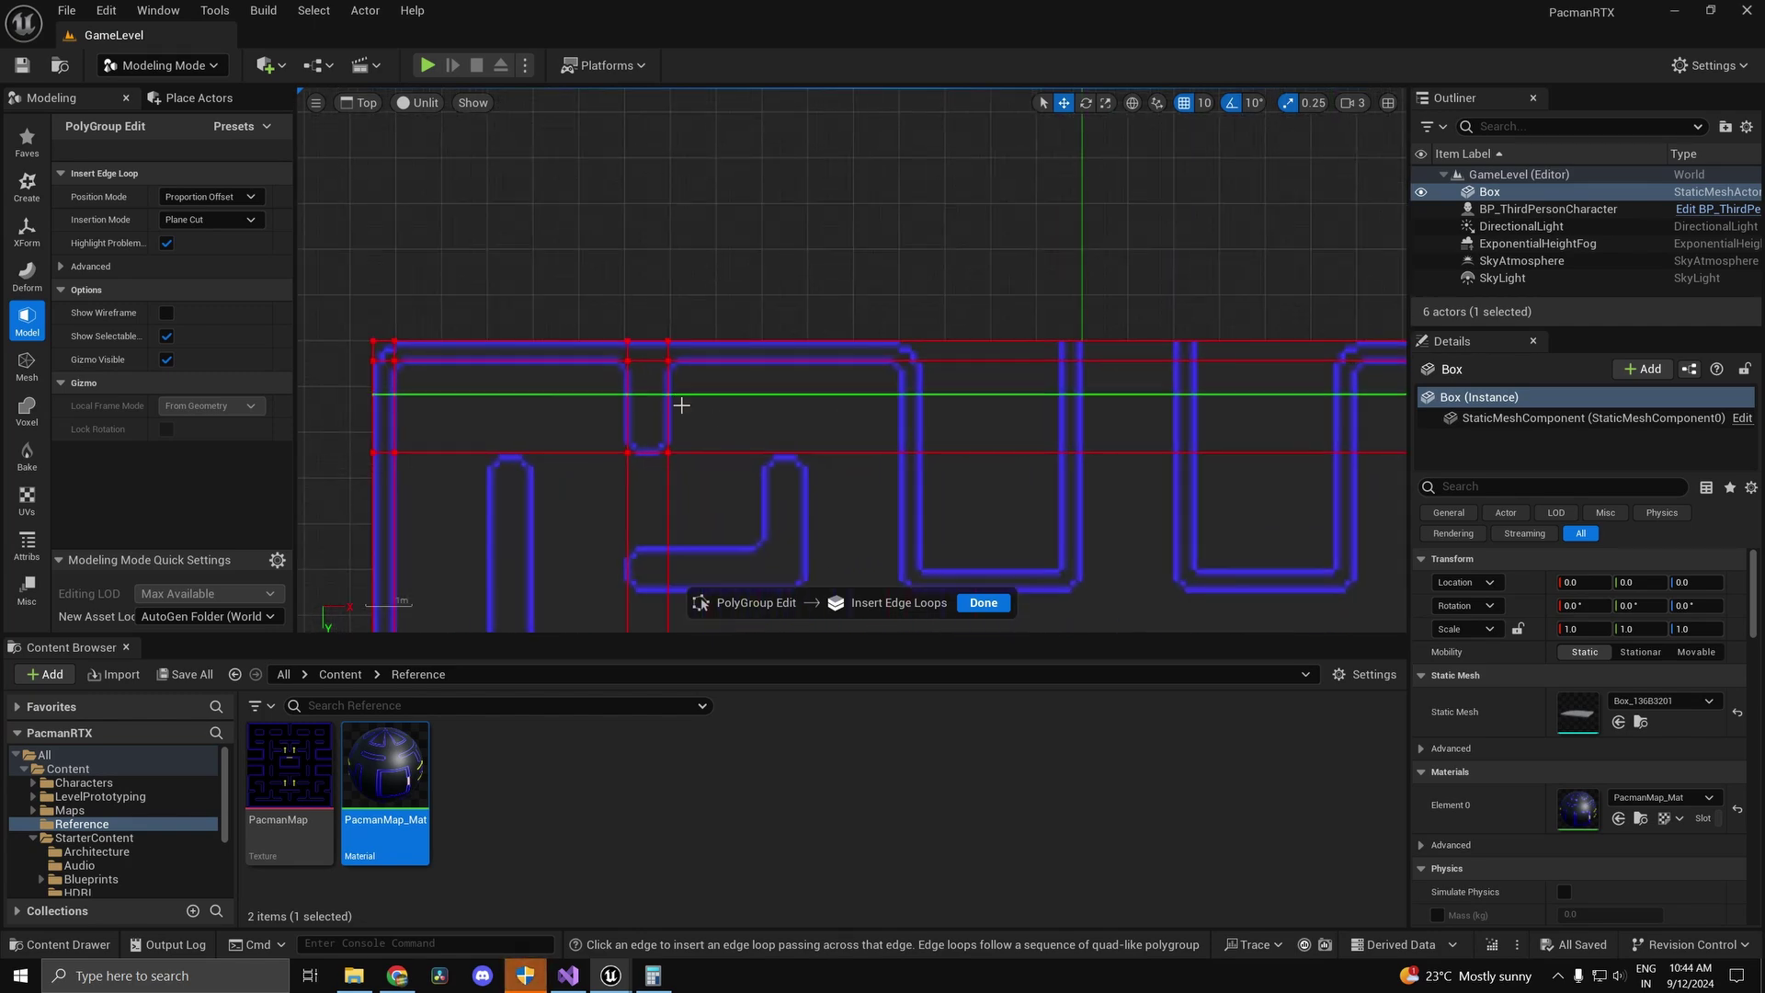
{"action": "scroll", "coordinate": [1154, 535], "scroll_direction": "down", "scroll_amount": 4}
{"action": "scroll", "coordinate": [1112, 540], "scroll_direction": "up", "scroll_amount": 10}
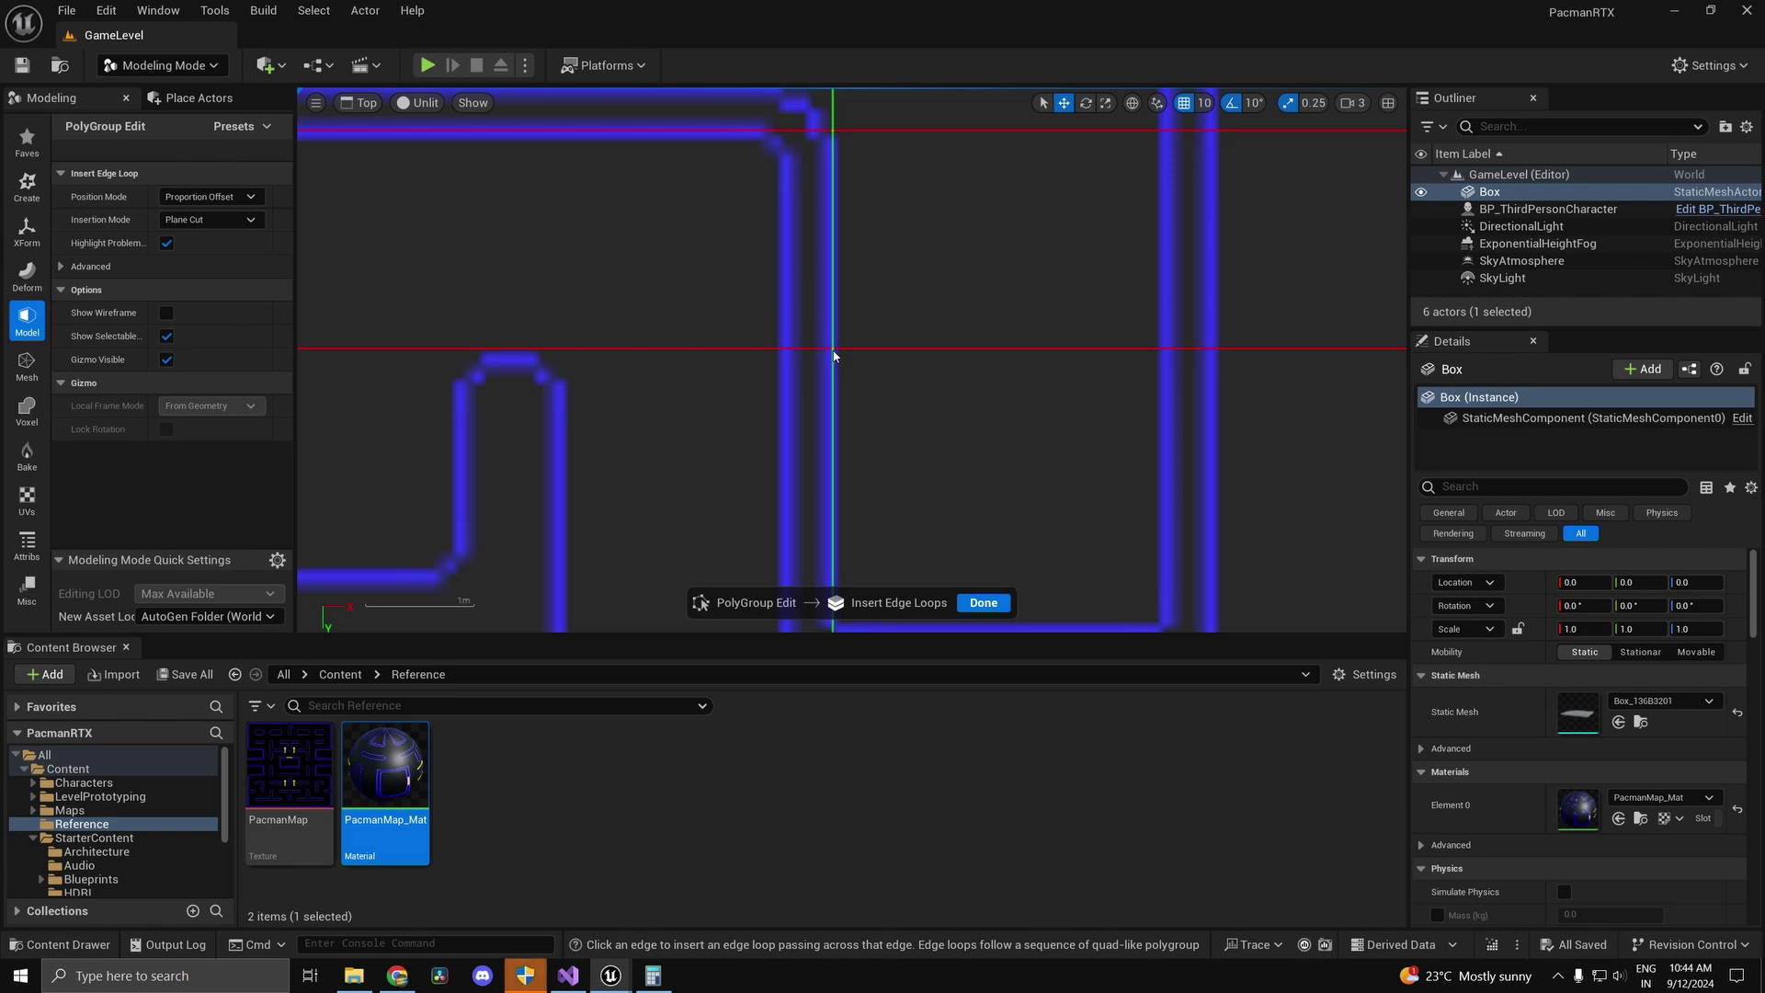
{"action": "left_click", "coordinate": [831, 357]}
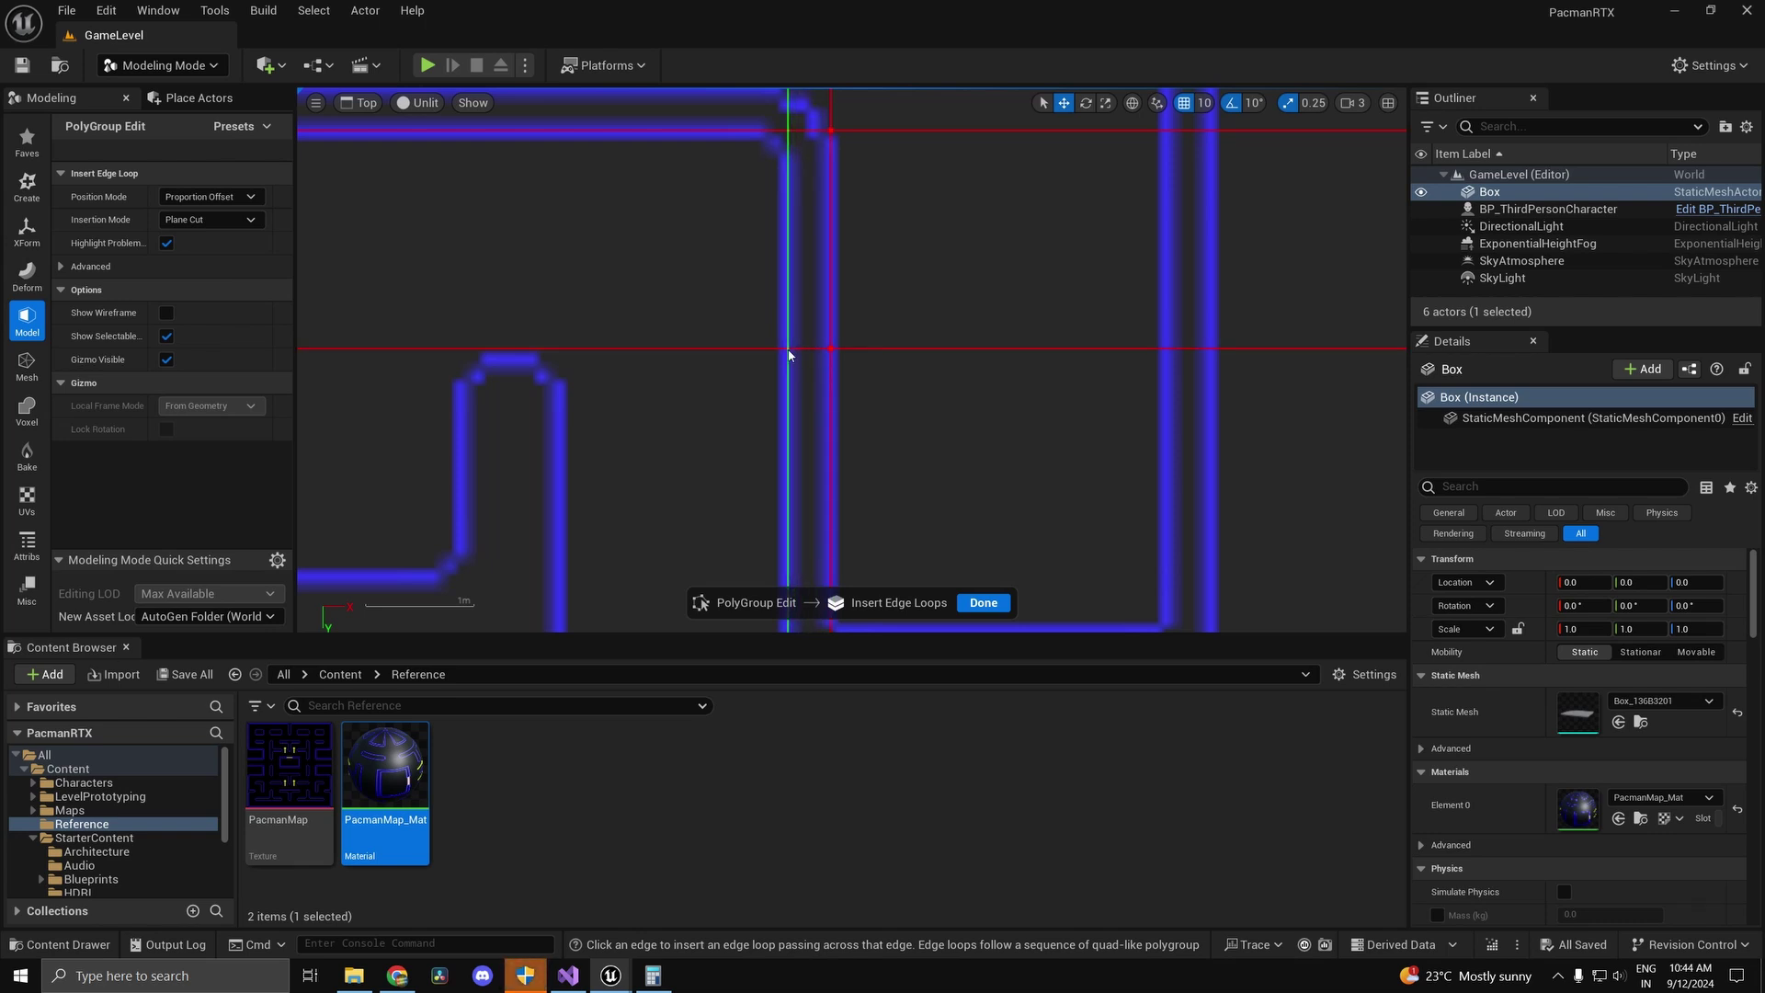
{"action": "left_click", "coordinate": [789, 355]}
Step: Insert edge loops along the two lines of the right wall of the first U-shaped pocket
{"action": "scroll", "coordinate": [1006, 453], "scroll_direction": "down", "scroll_amount": 3}
{"action": "scroll", "coordinate": [1205, 454], "scroll_direction": "up", "scroll_amount": 5}
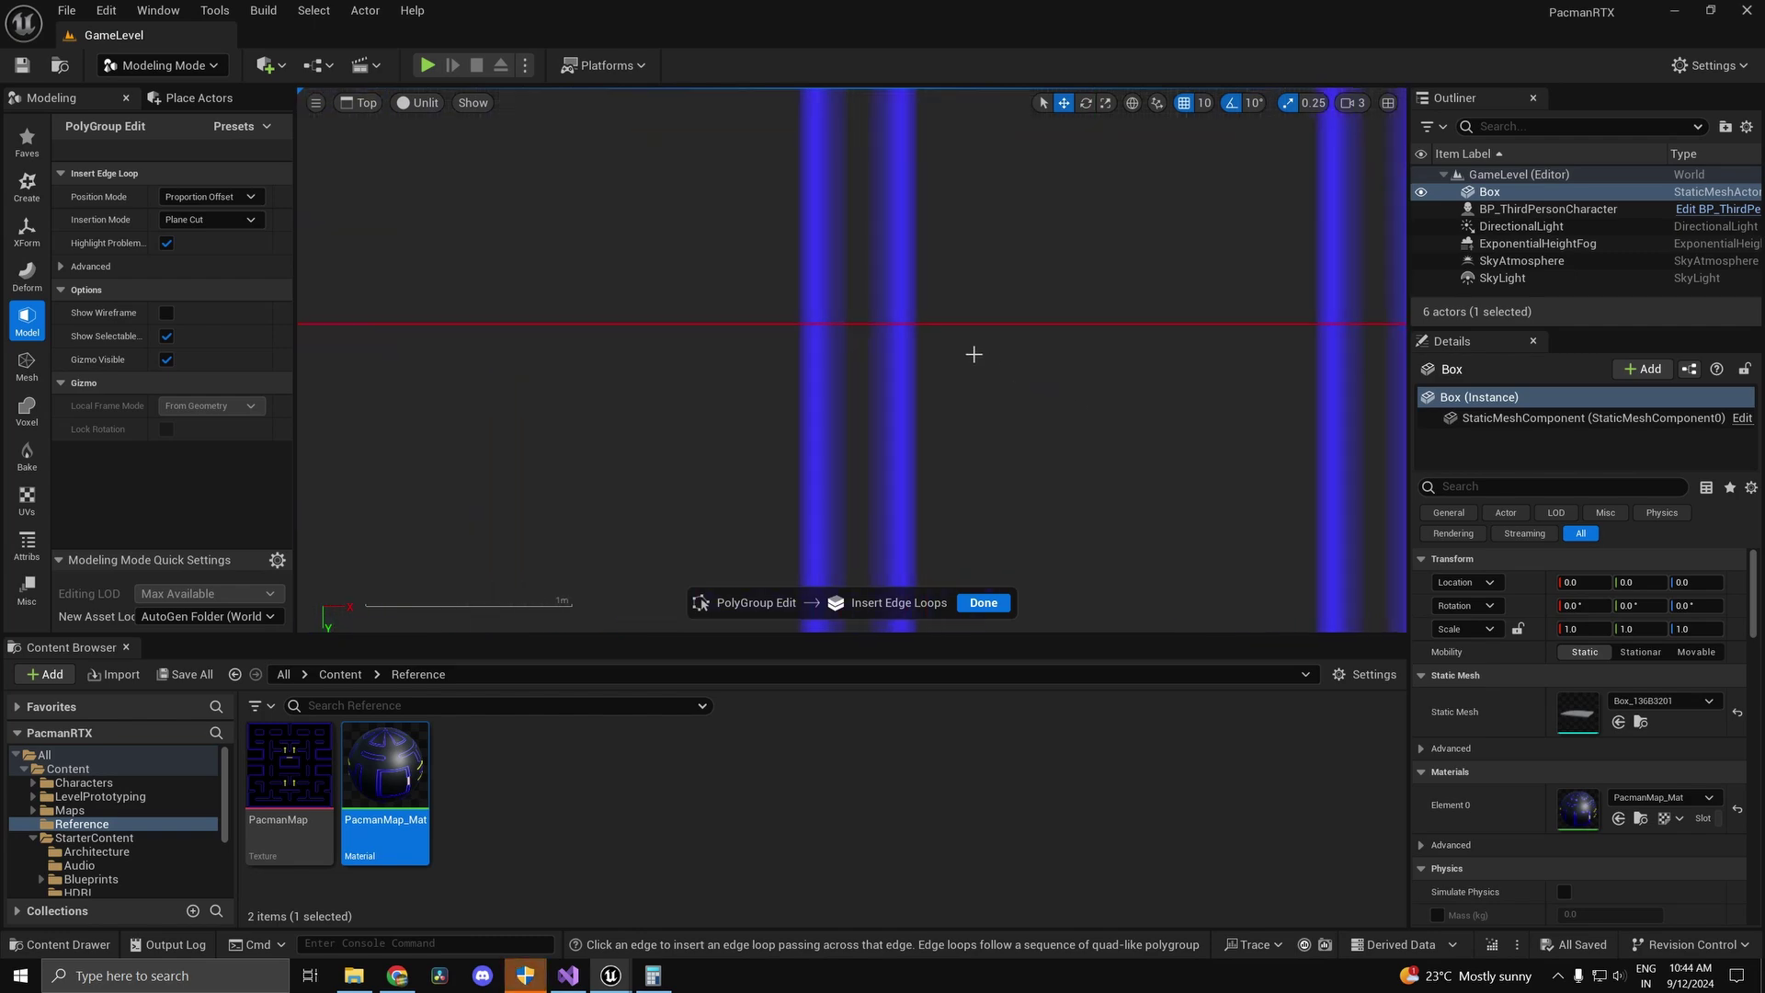
{"action": "left_click", "coordinate": [817, 327]}
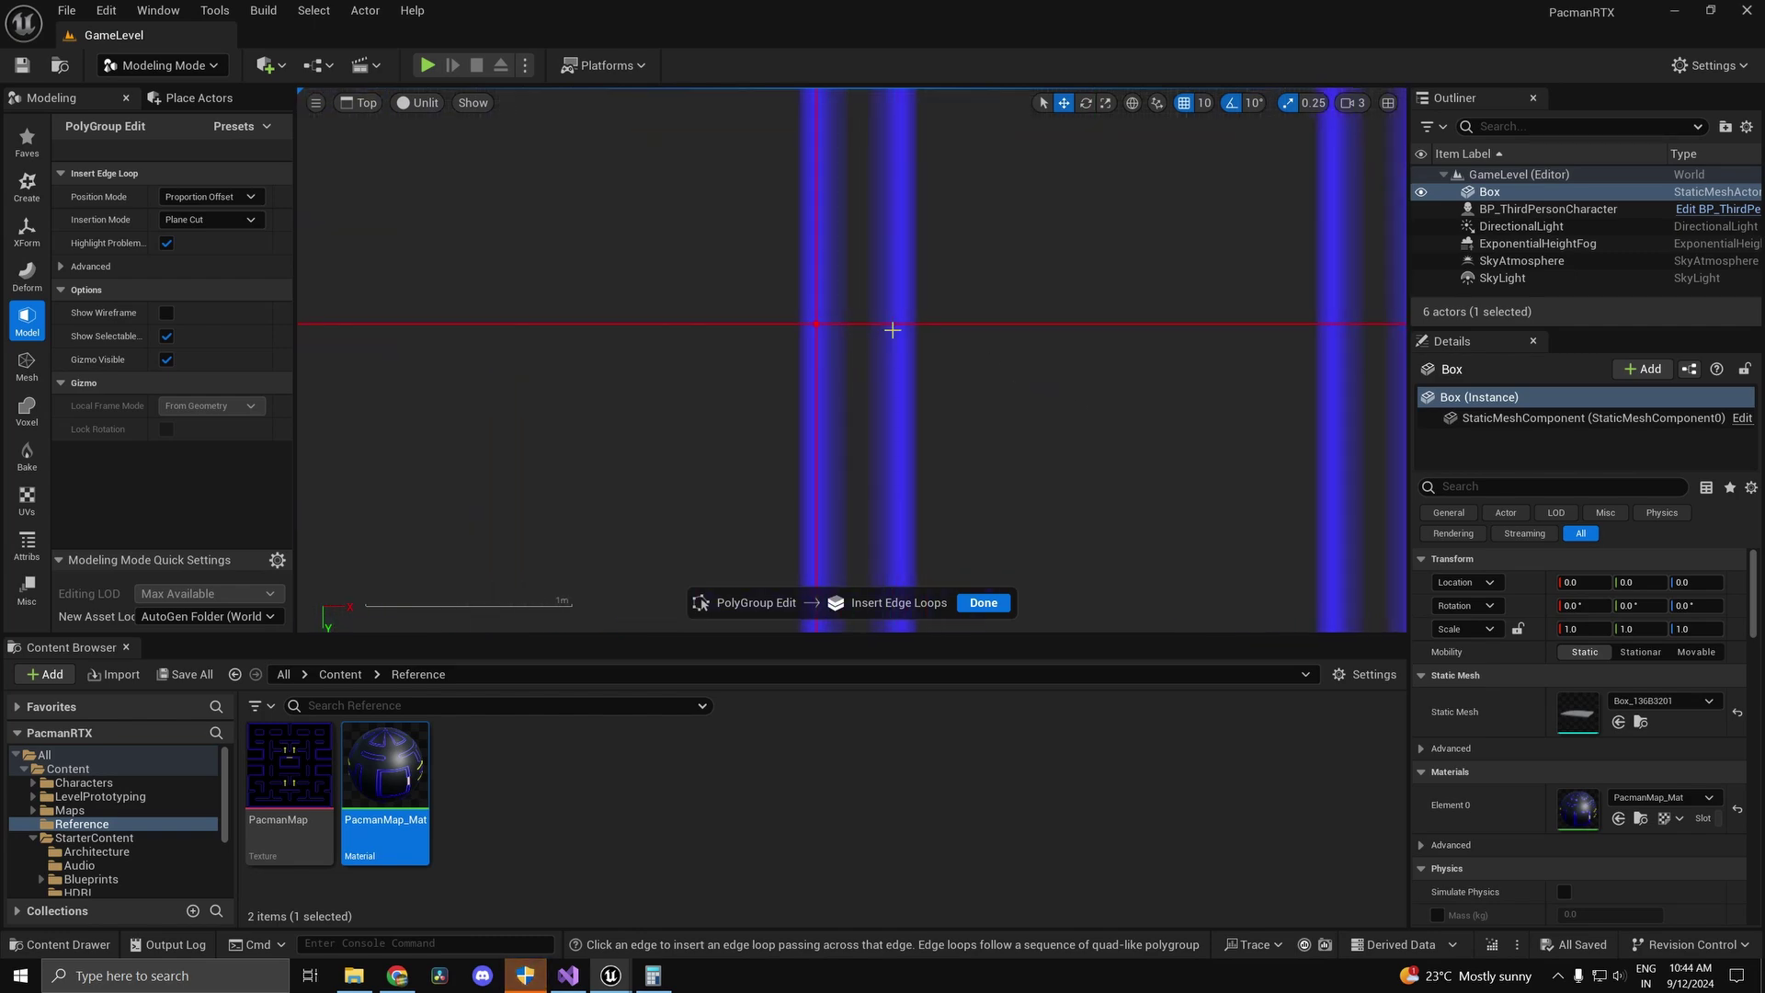
{"action": "scroll", "coordinate": [957, 406], "scroll_direction": "down", "scroll_amount": 4}
Step: Insert horizontal edge loops along the inner and outer lines of the first U-shaped pocket's bottom wall
{"action": "scroll", "coordinate": [999, 527], "scroll_direction": "up", "scroll_amount": 5}
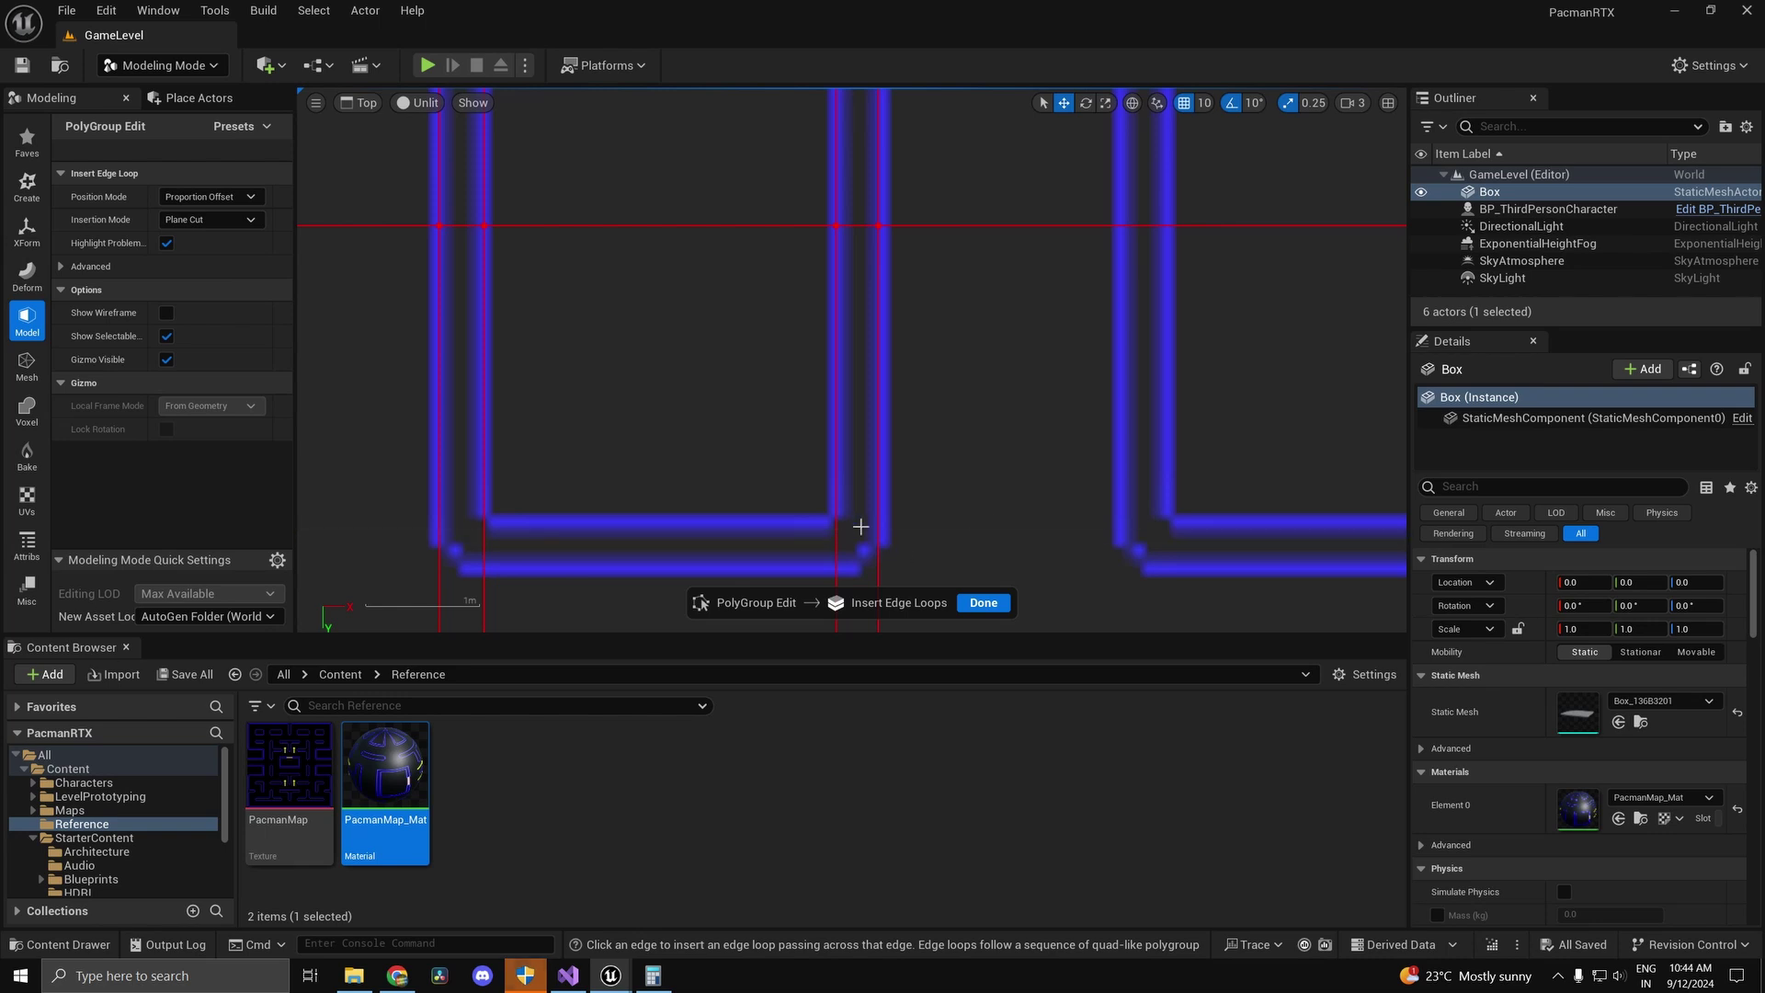
{"action": "scroll", "coordinate": [860, 526], "scroll_direction": "up", "scroll_amount": 2}
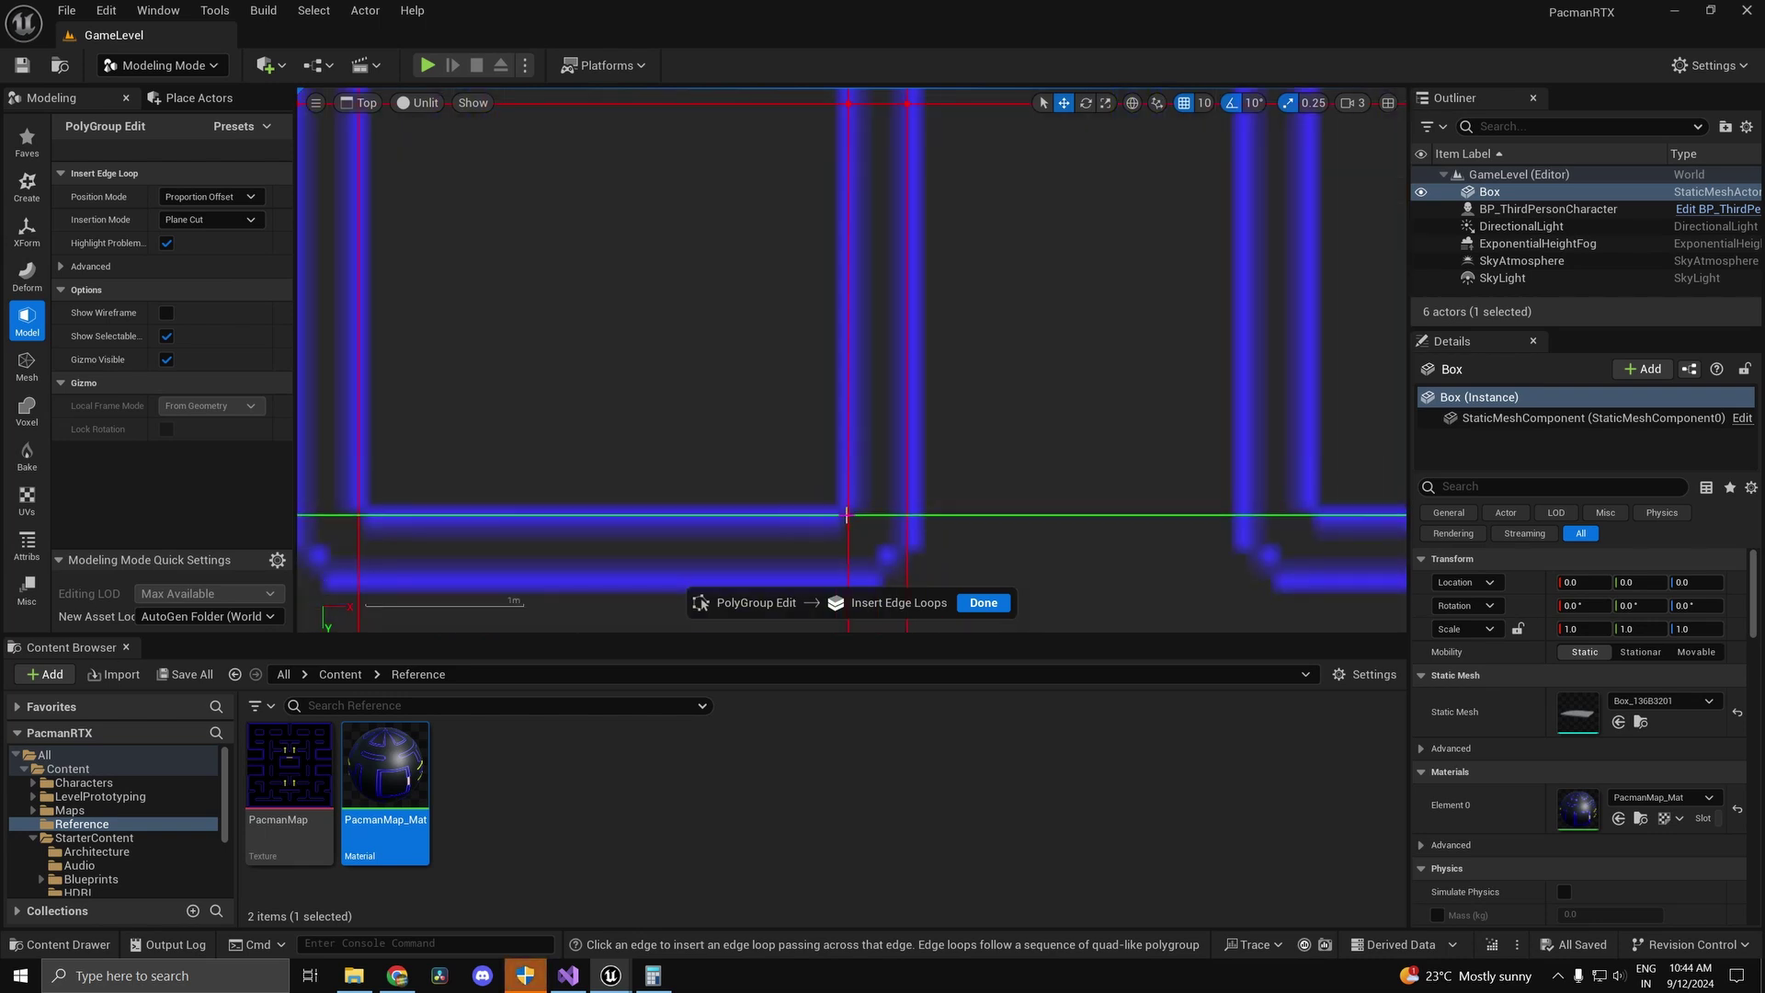
{"action": "left_click", "coordinate": [847, 515]}
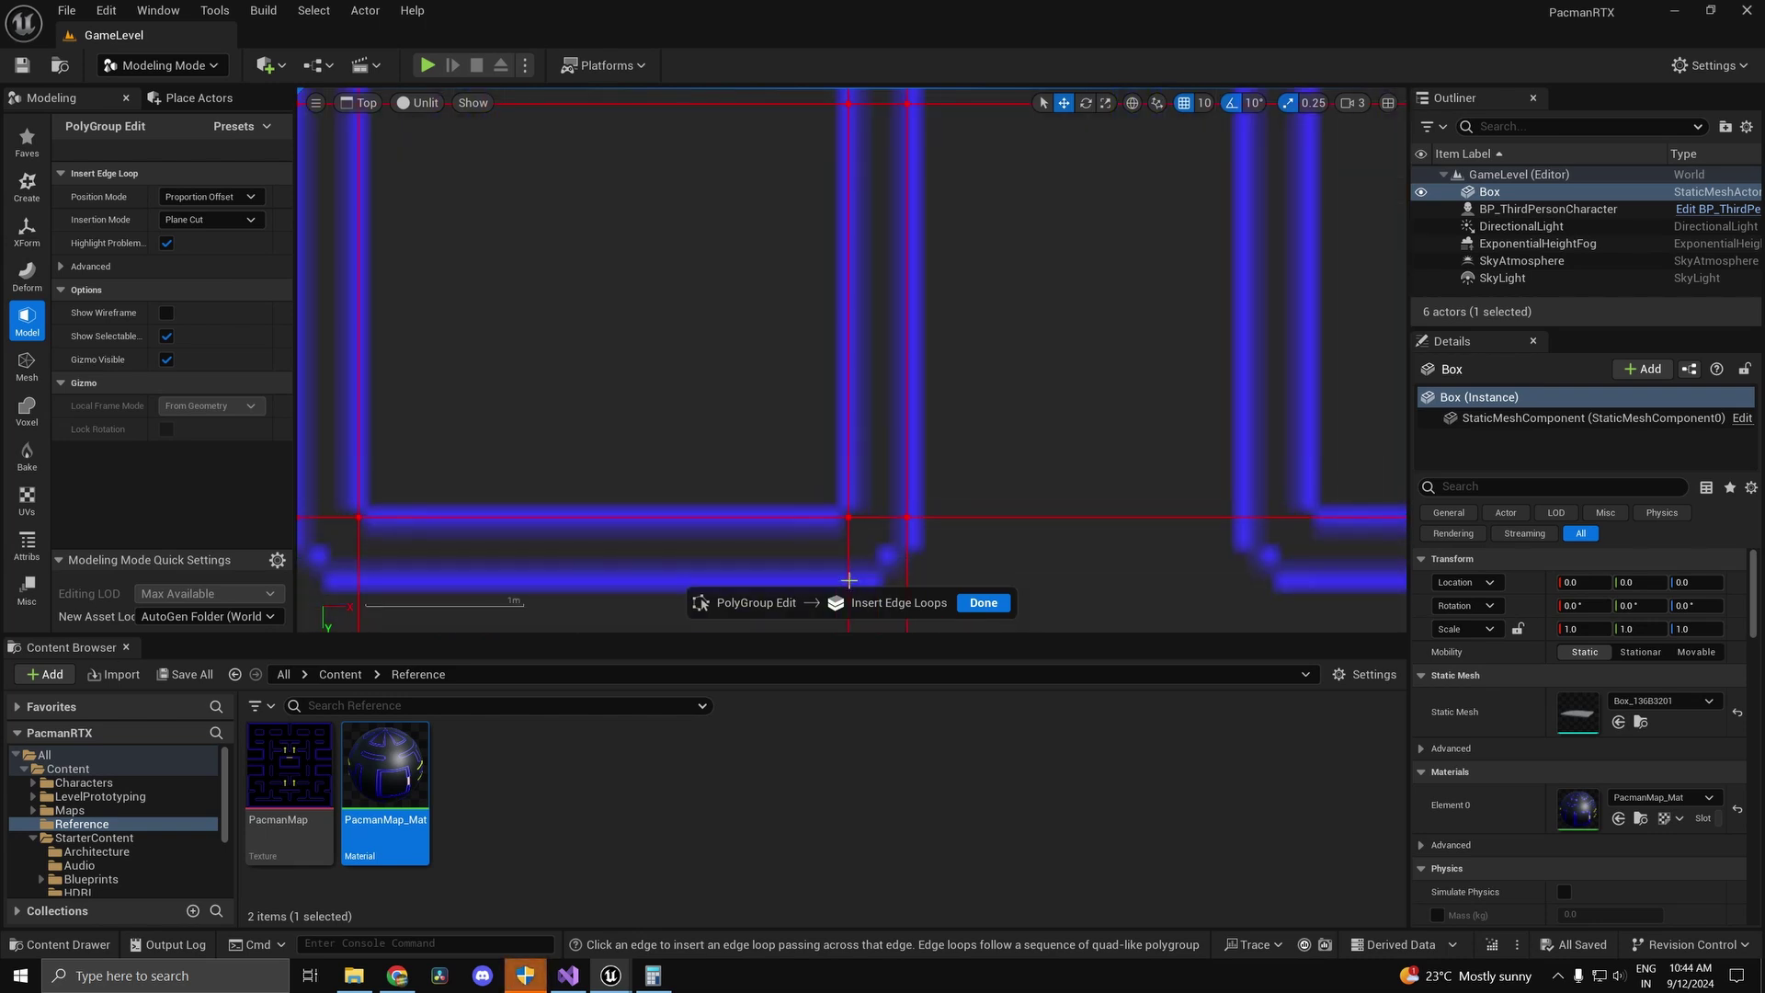
{"action": "scroll", "coordinate": [847, 577], "scroll_direction": "down", "scroll_amount": 3}
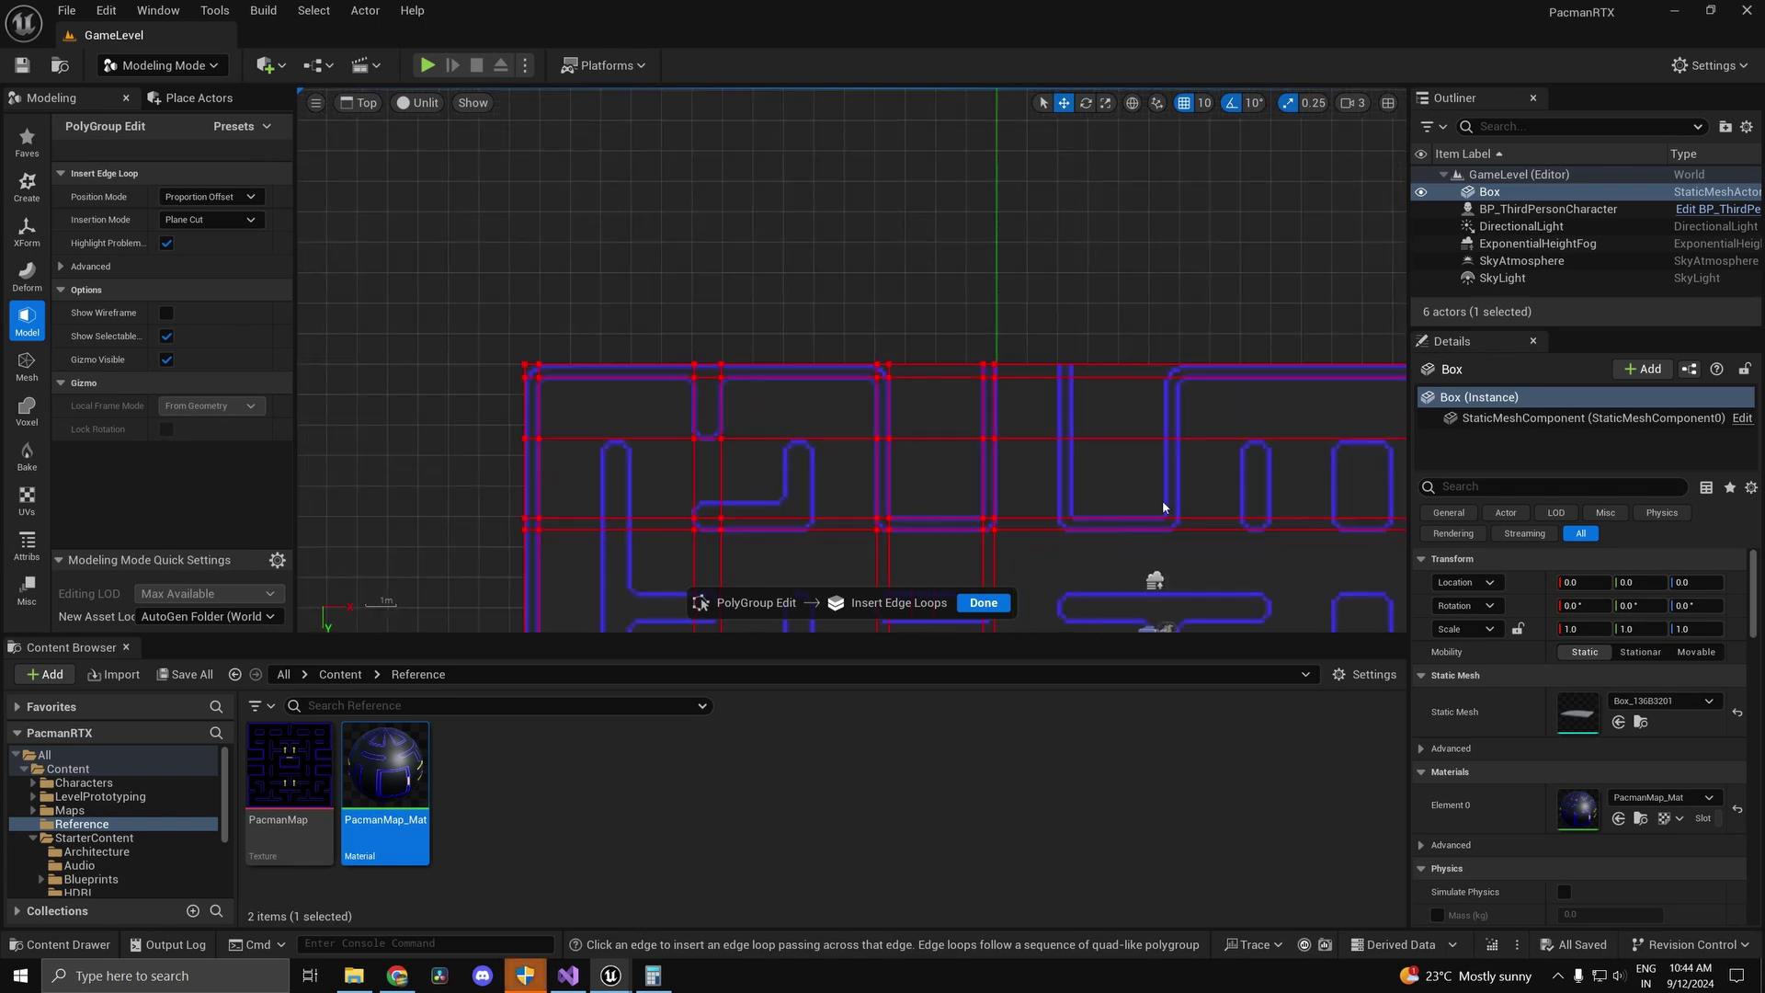
Step: Insert edge loops along the inner and outer lines of both side walls of the second U-shaped pocket
{"action": "scroll", "coordinate": [1162, 500], "scroll_direction": "up", "scroll_amount": 4}
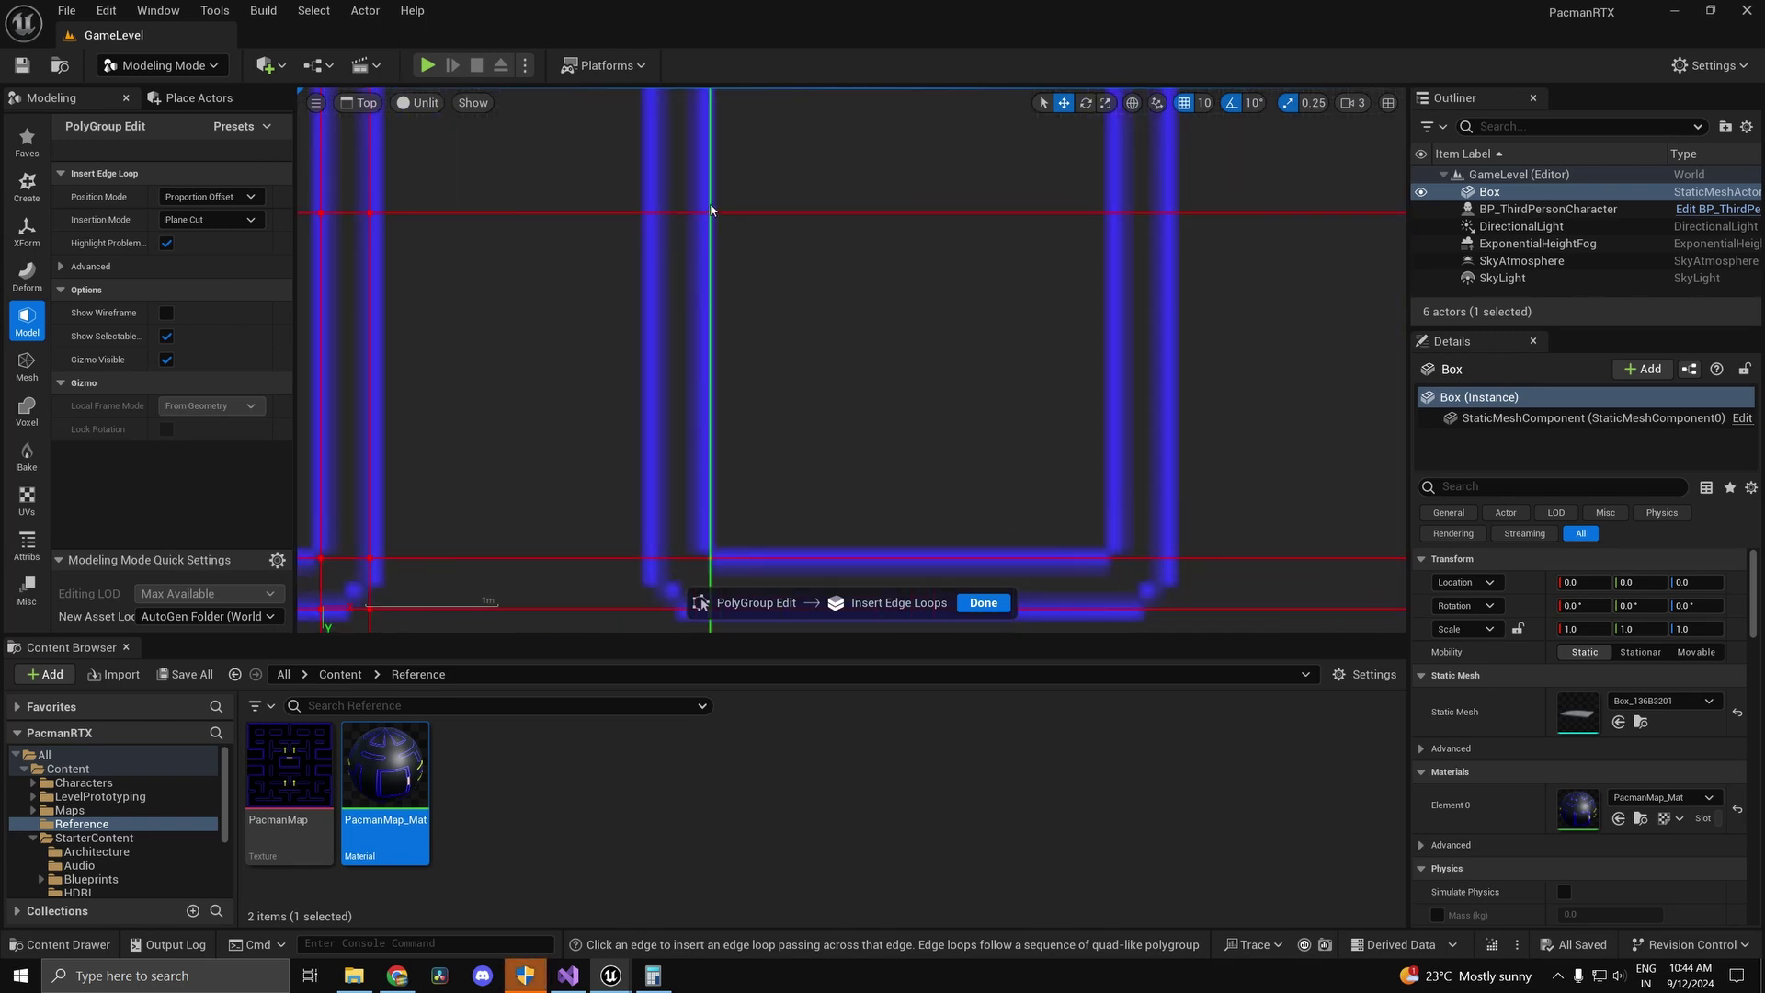
{"action": "left_click", "coordinate": [706, 215]}
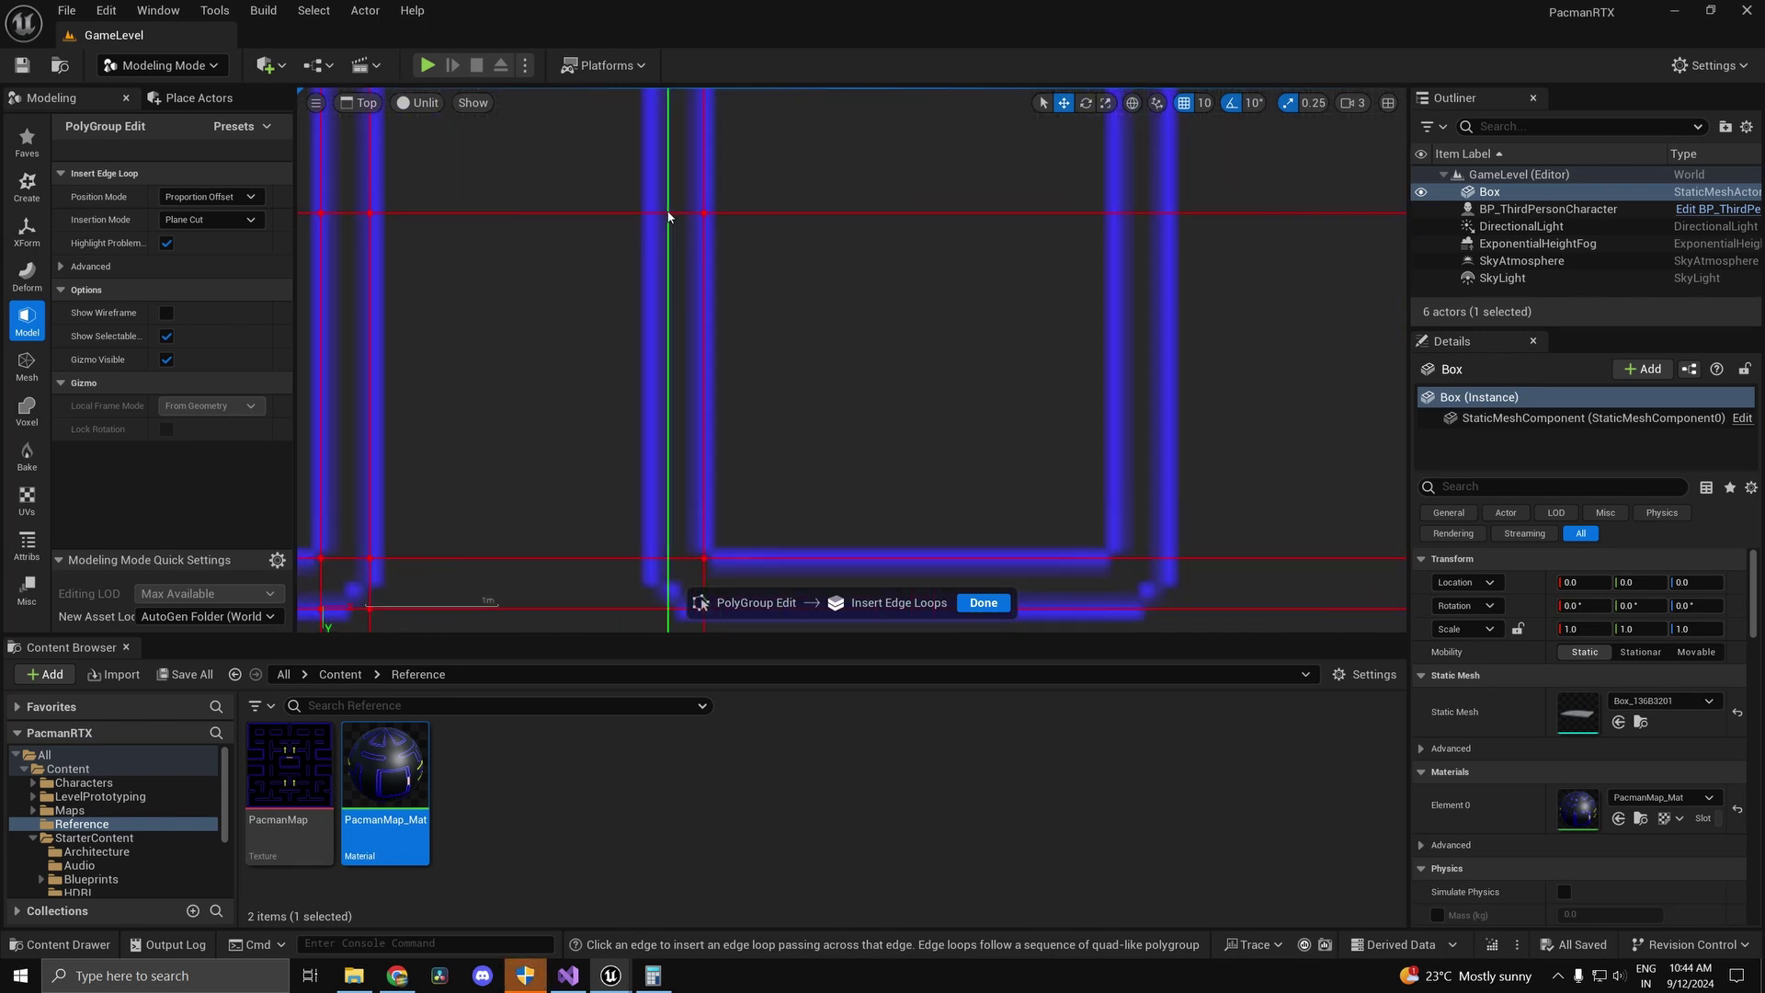
{"action": "left_click", "coordinate": [653, 219]}
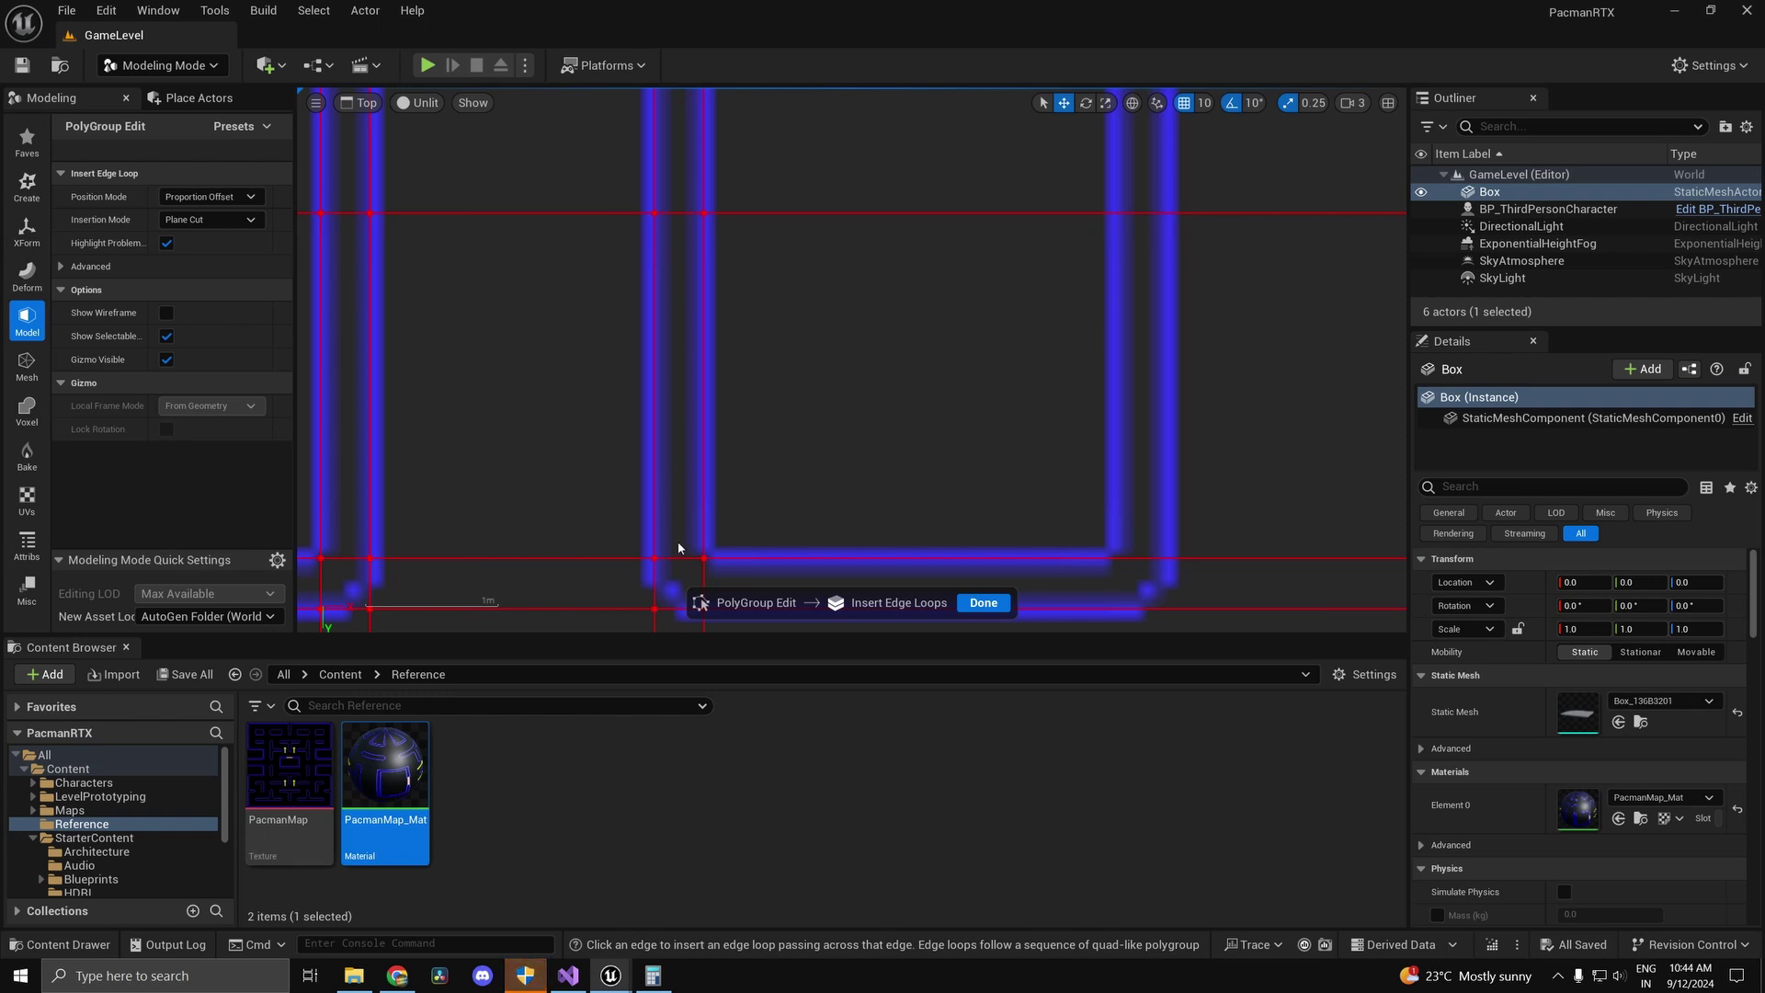
{"action": "left_click", "coordinate": [1118, 559]}
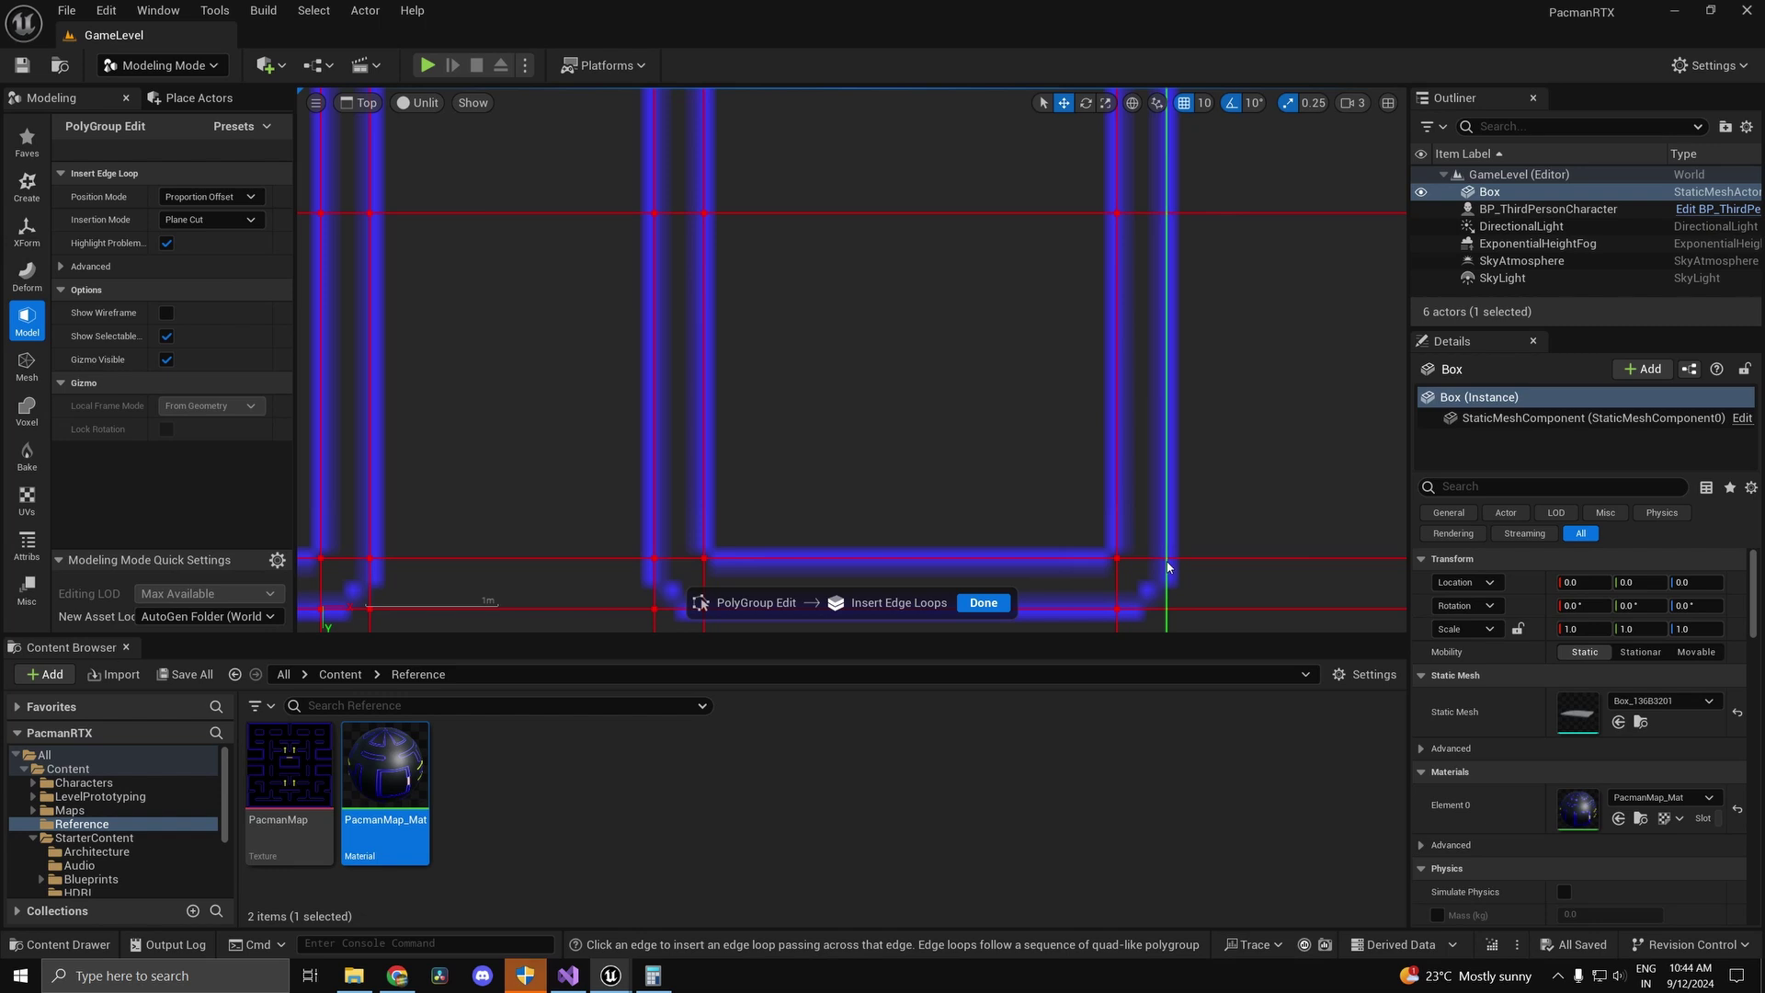
{"action": "scroll", "coordinate": [1181, 561], "scroll_direction": "down", "scroll_amount": 5}
Step: Insert two vertical edge loops along the sides of the narrow rounded island in the maze's upper-right area
{"action": "scroll", "coordinate": [1000, 516], "scroll_direction": "up", "scroll_amount": 8}
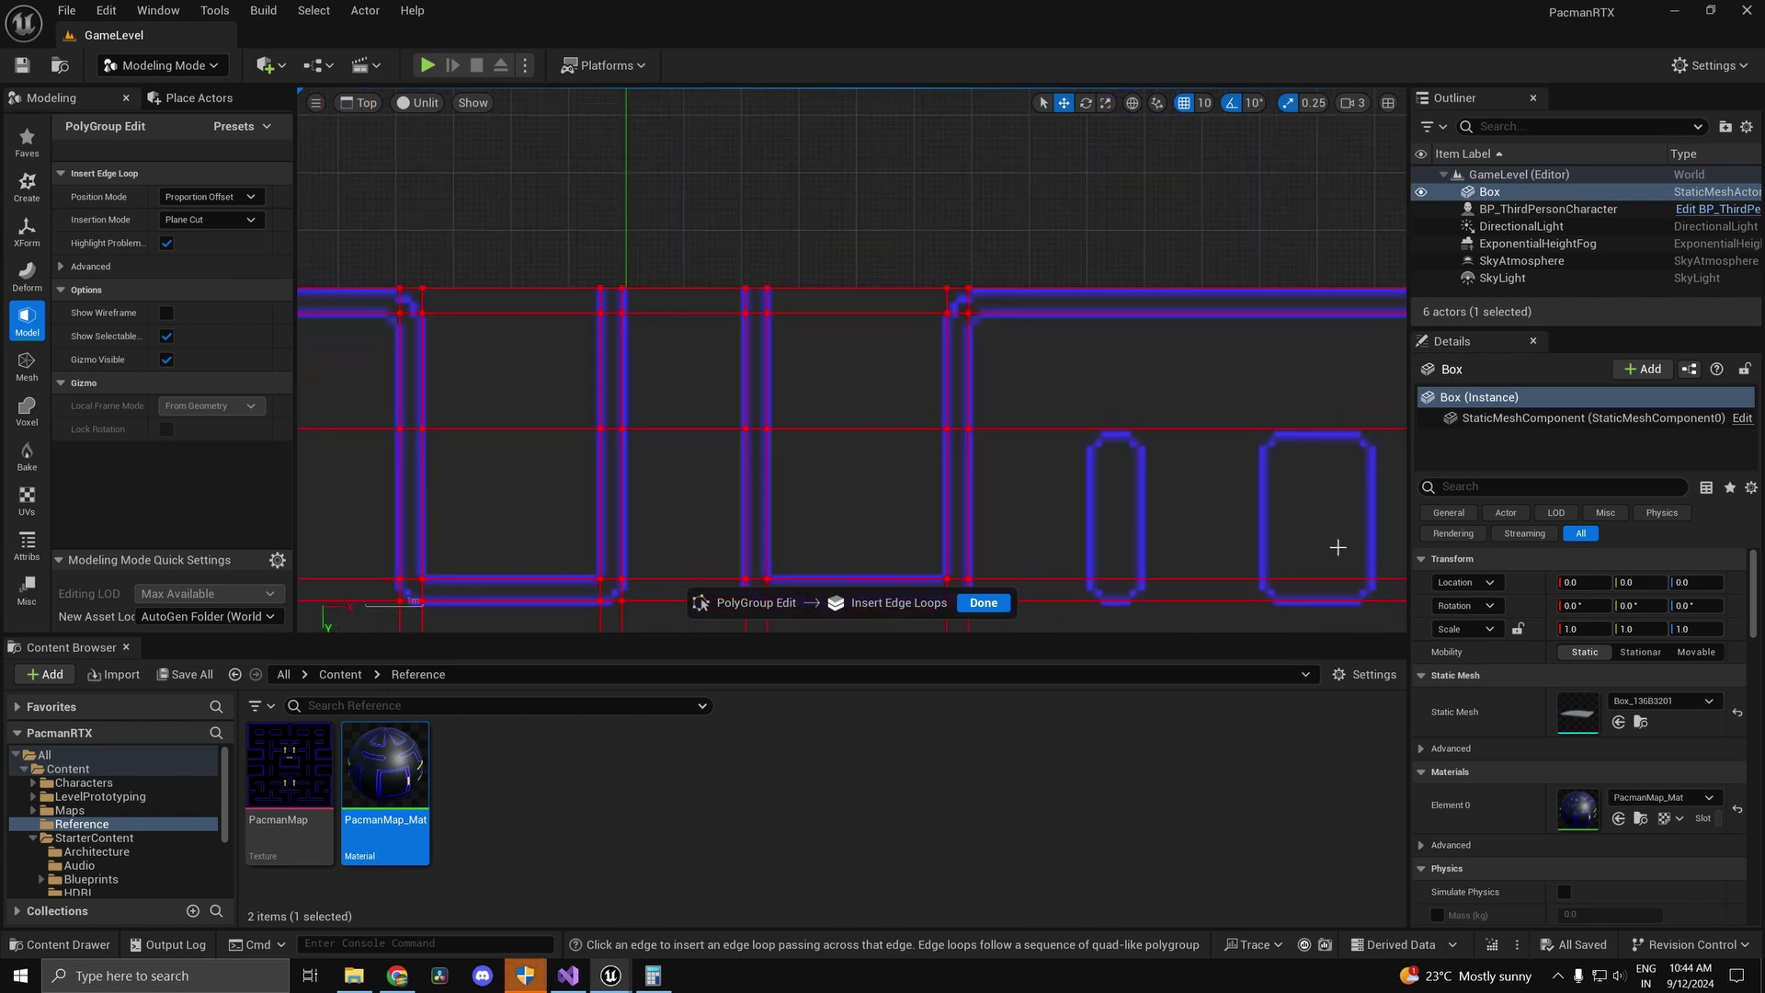
{"action": "scroll", "coordinate": [1000, 516], "scroll_direction": "down", "scroll_amount": 3}
{"action": "scroll", "coordinate": [962, 548], "scroll_direction": "up", "scroll_amount": 2}
{"action": "scroll", "coordinate": [949, 488], "scroll_direction": "down", "scroll_amount": 2}
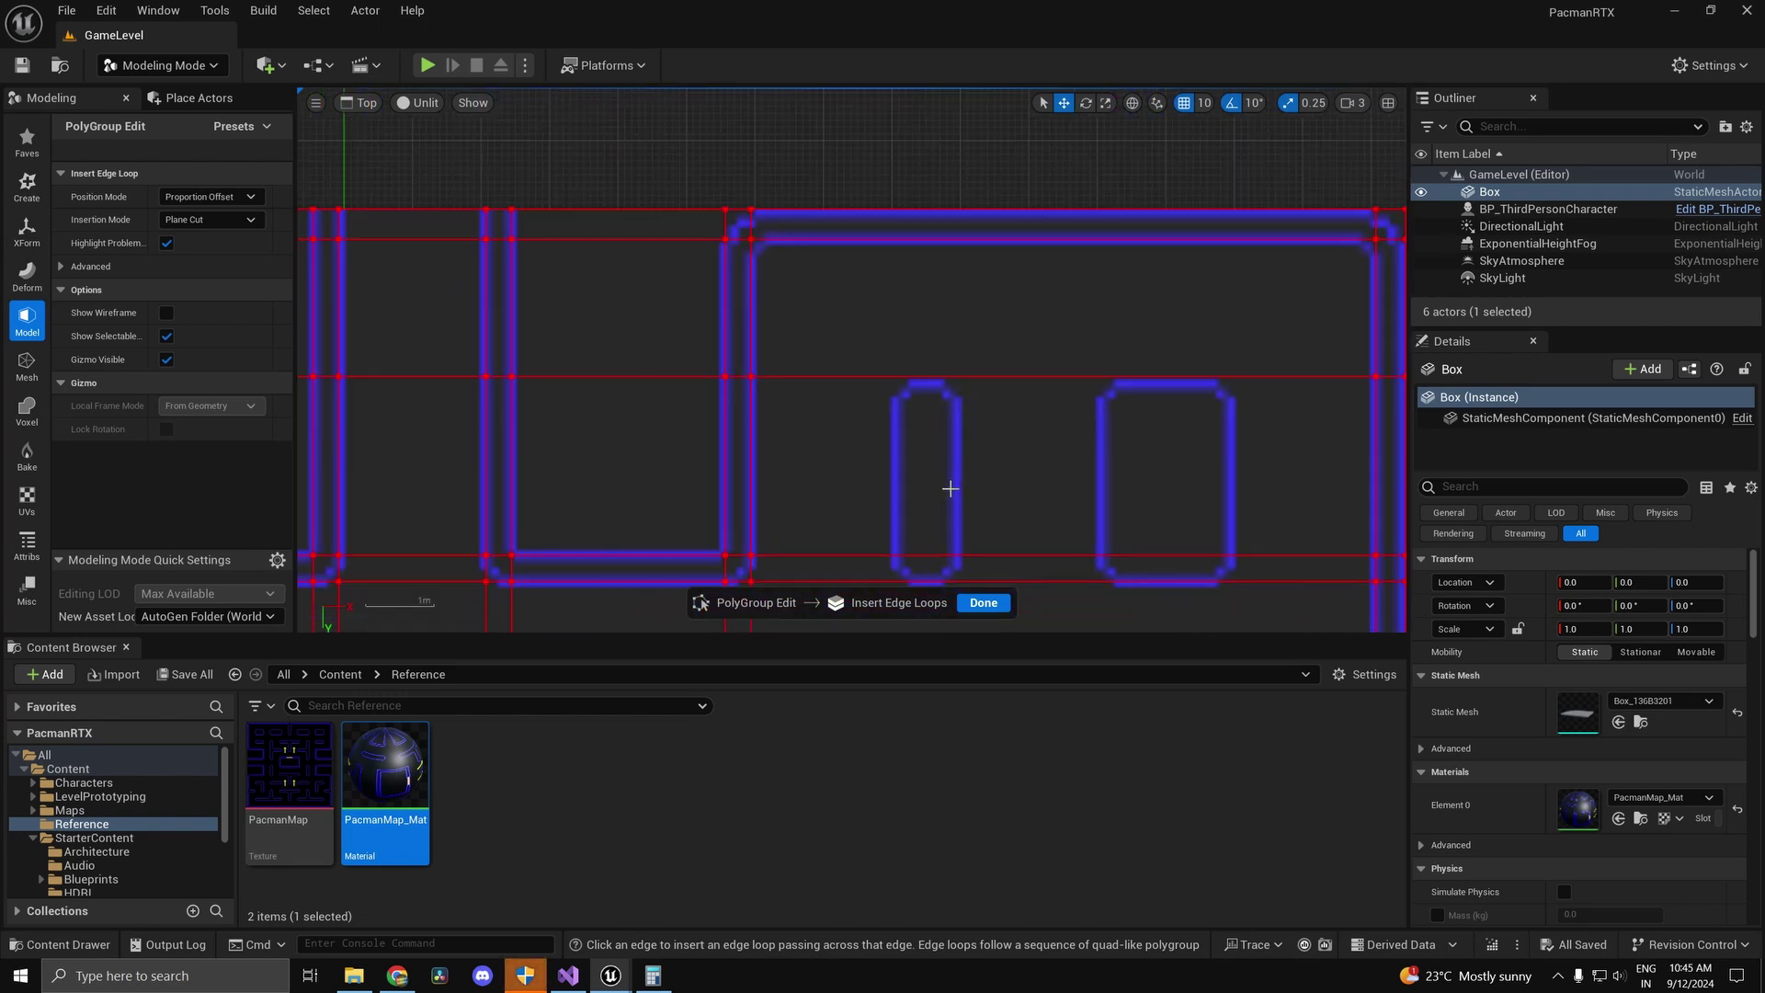
{"action": "scroll", "coordinate": [958, 528], "scroll_direction": "up", "scroll_amount": 2}
{"action": "scroll", "coordinate": [957, 528], "scroll_direction": "up", "scroll_amount": 3}
{"action": "scroll", "coordinate": [977, 552], "scroll_direction": "down", "scroll_amount": 2}
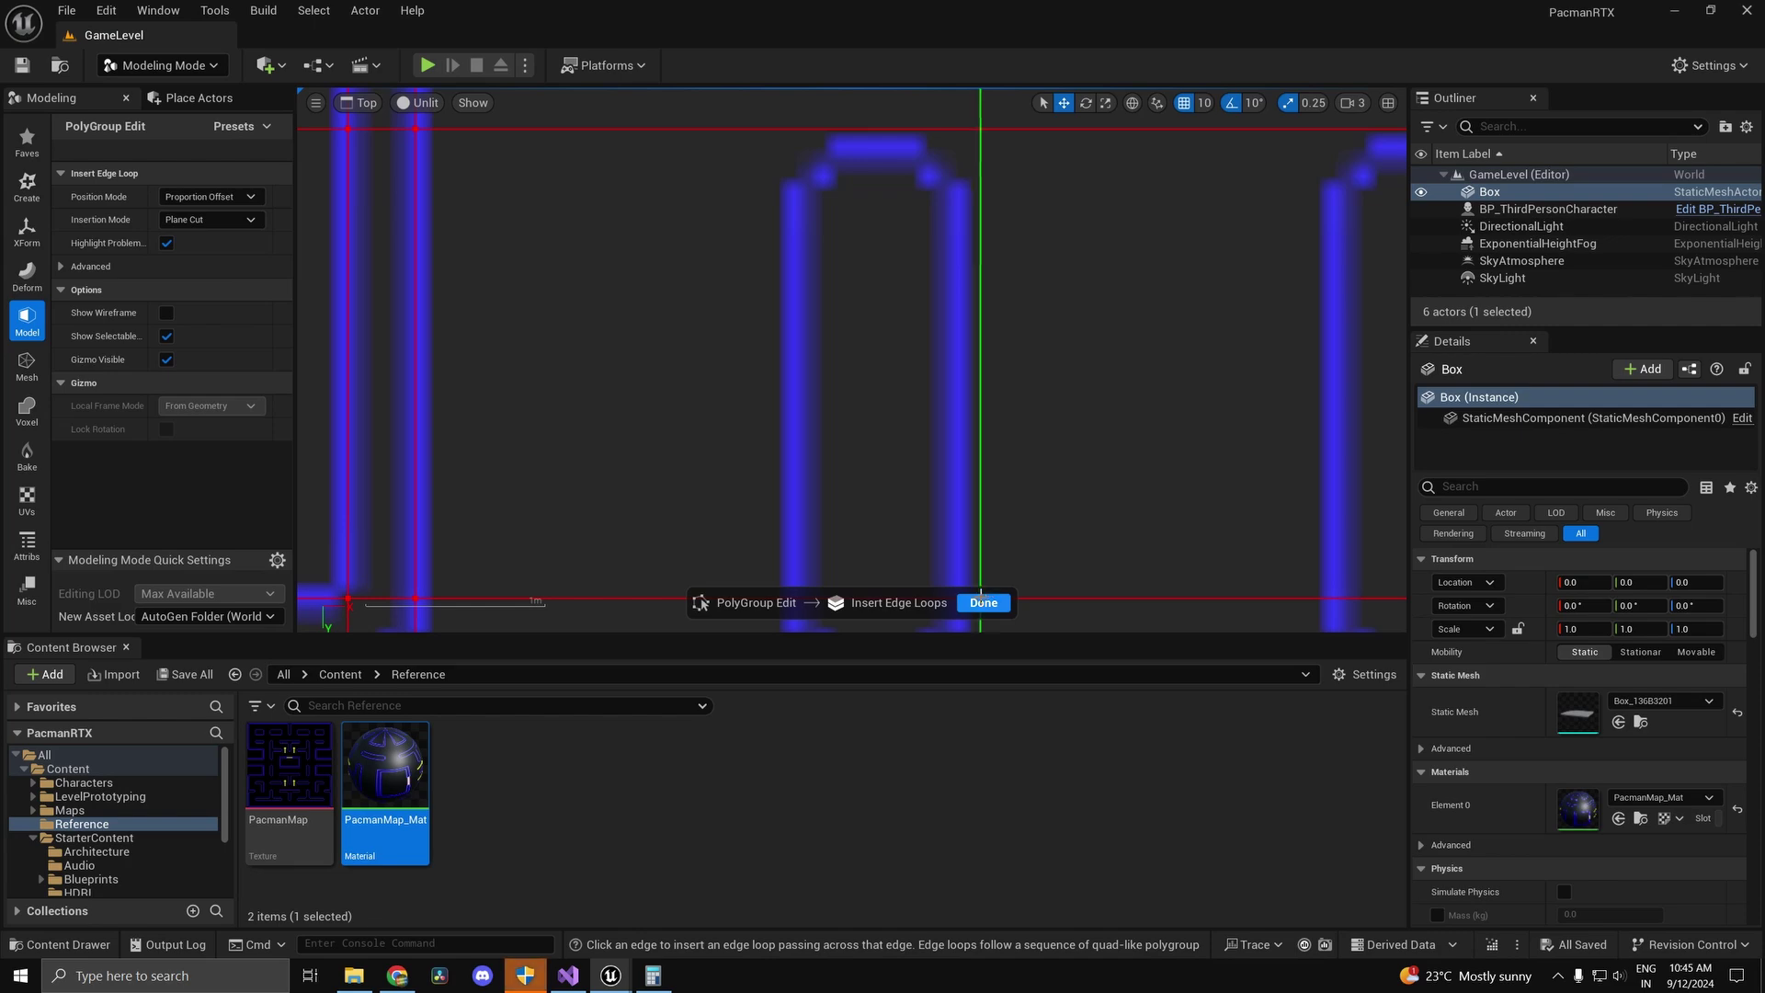
{"action": "scroll", "coordinate": [980, 594], "scroll_direction": "down", "scroll_amount": 6}
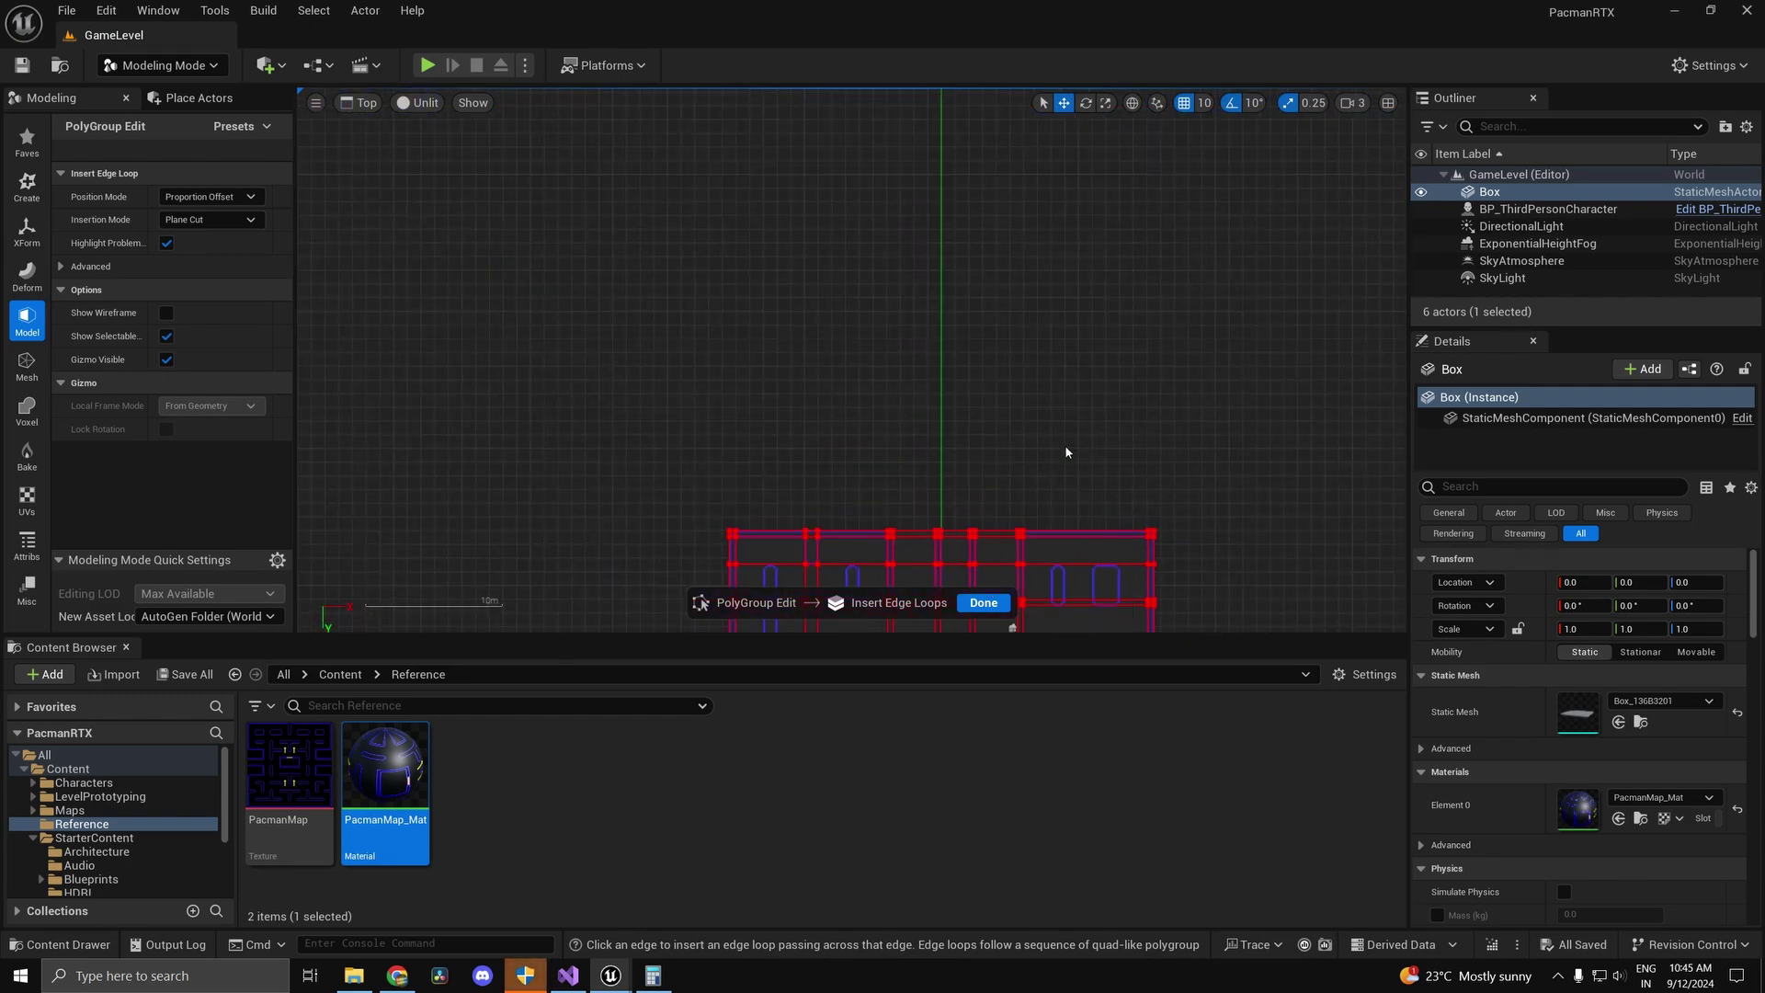
{"action": "scroll", "coordinate": [957, 323], "scroll_direction": "up", "scroll_amount": 6}
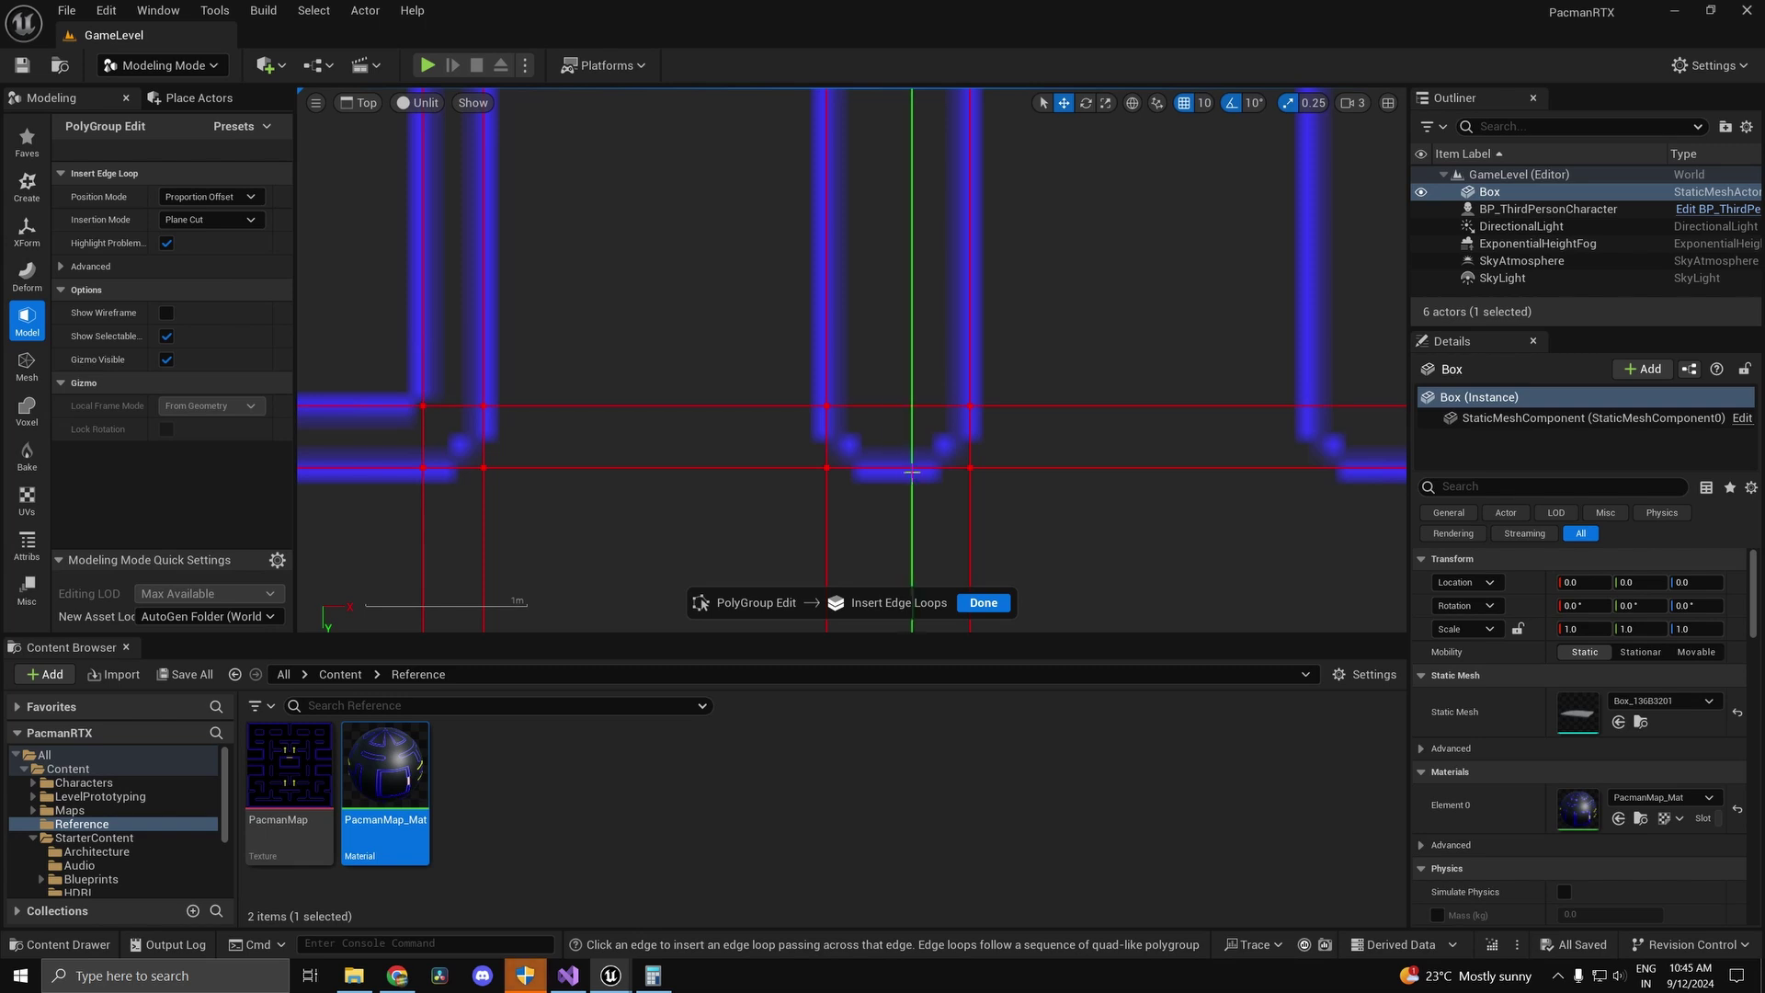
Step: Examine how the existing edge loops line up with the islands in the maze's upper-right and upper-left areas
{"action": "scroll", "coordinate": [957, 455], "scroll_direction": "down", "scroll_amount": 5}
{"action": "scroll", "coordinate": [1150, 468], "scroll_direction": "up", "scroll_amount": 5}
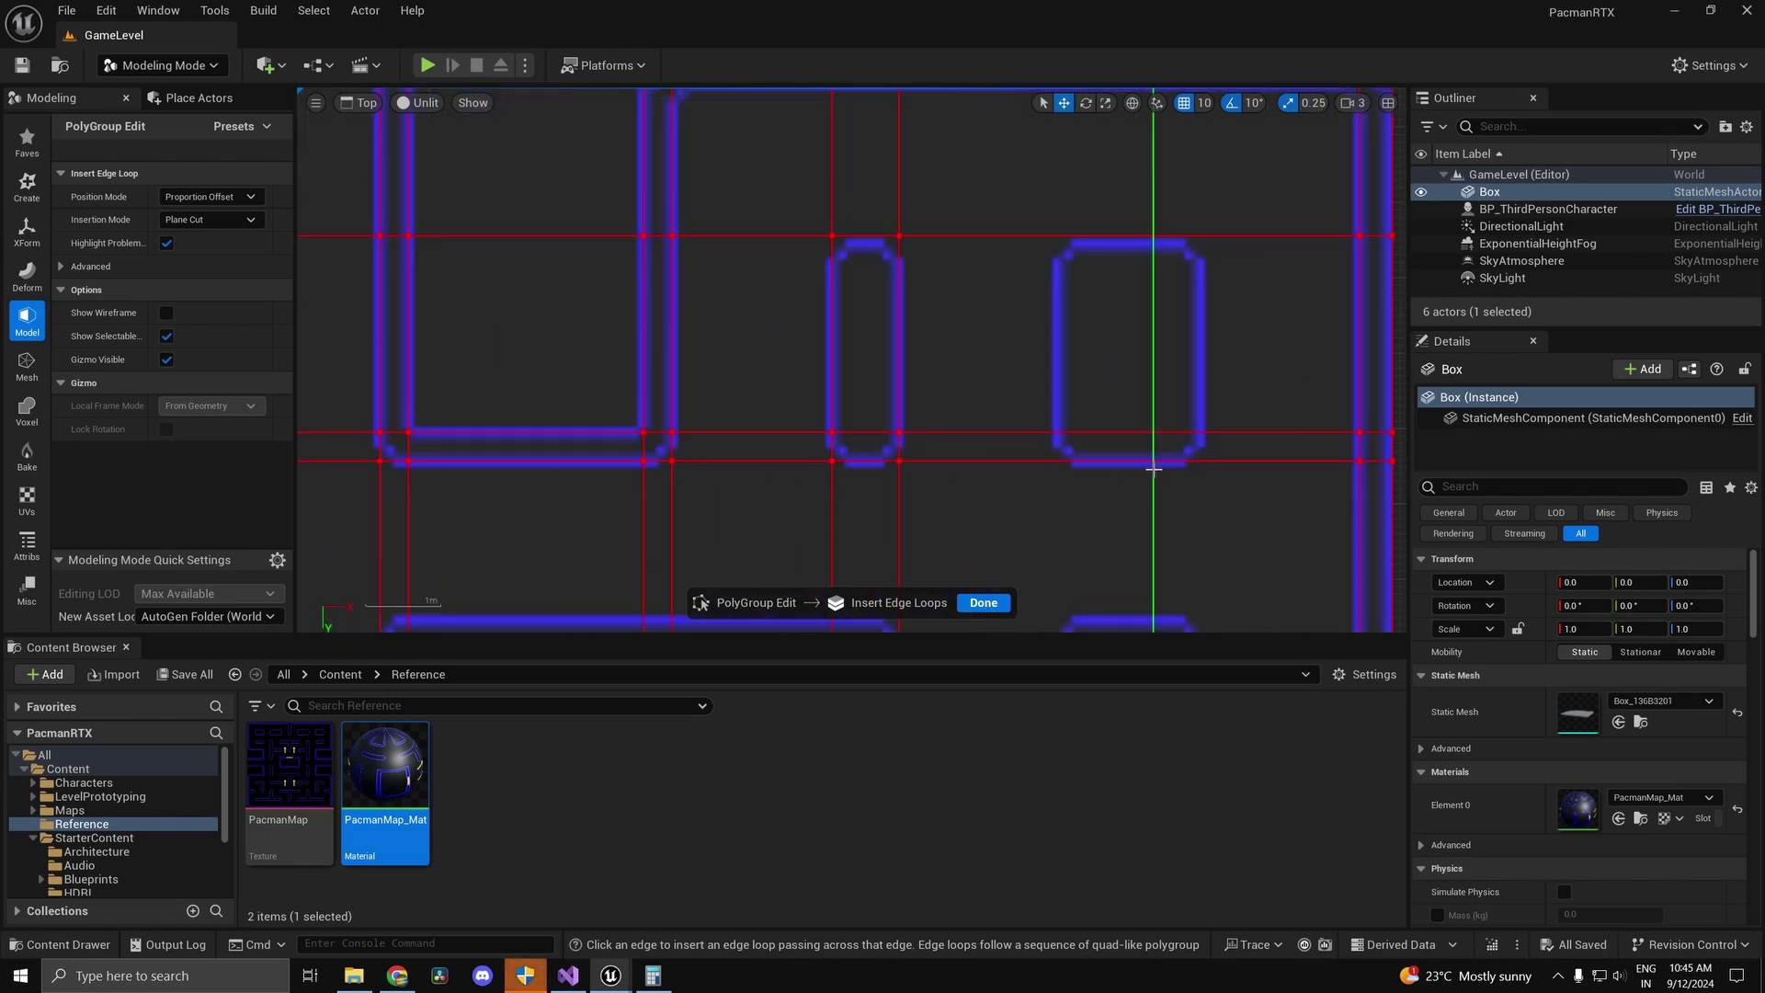
{"action": "scroll", "coordinate": [1072, 412], "scroll_direction": "down", "scroll_amount": 3}
{"action": "scroll", "coordinate": [894, 242], "scroll_direction": "up", "scroll_amount": 5}
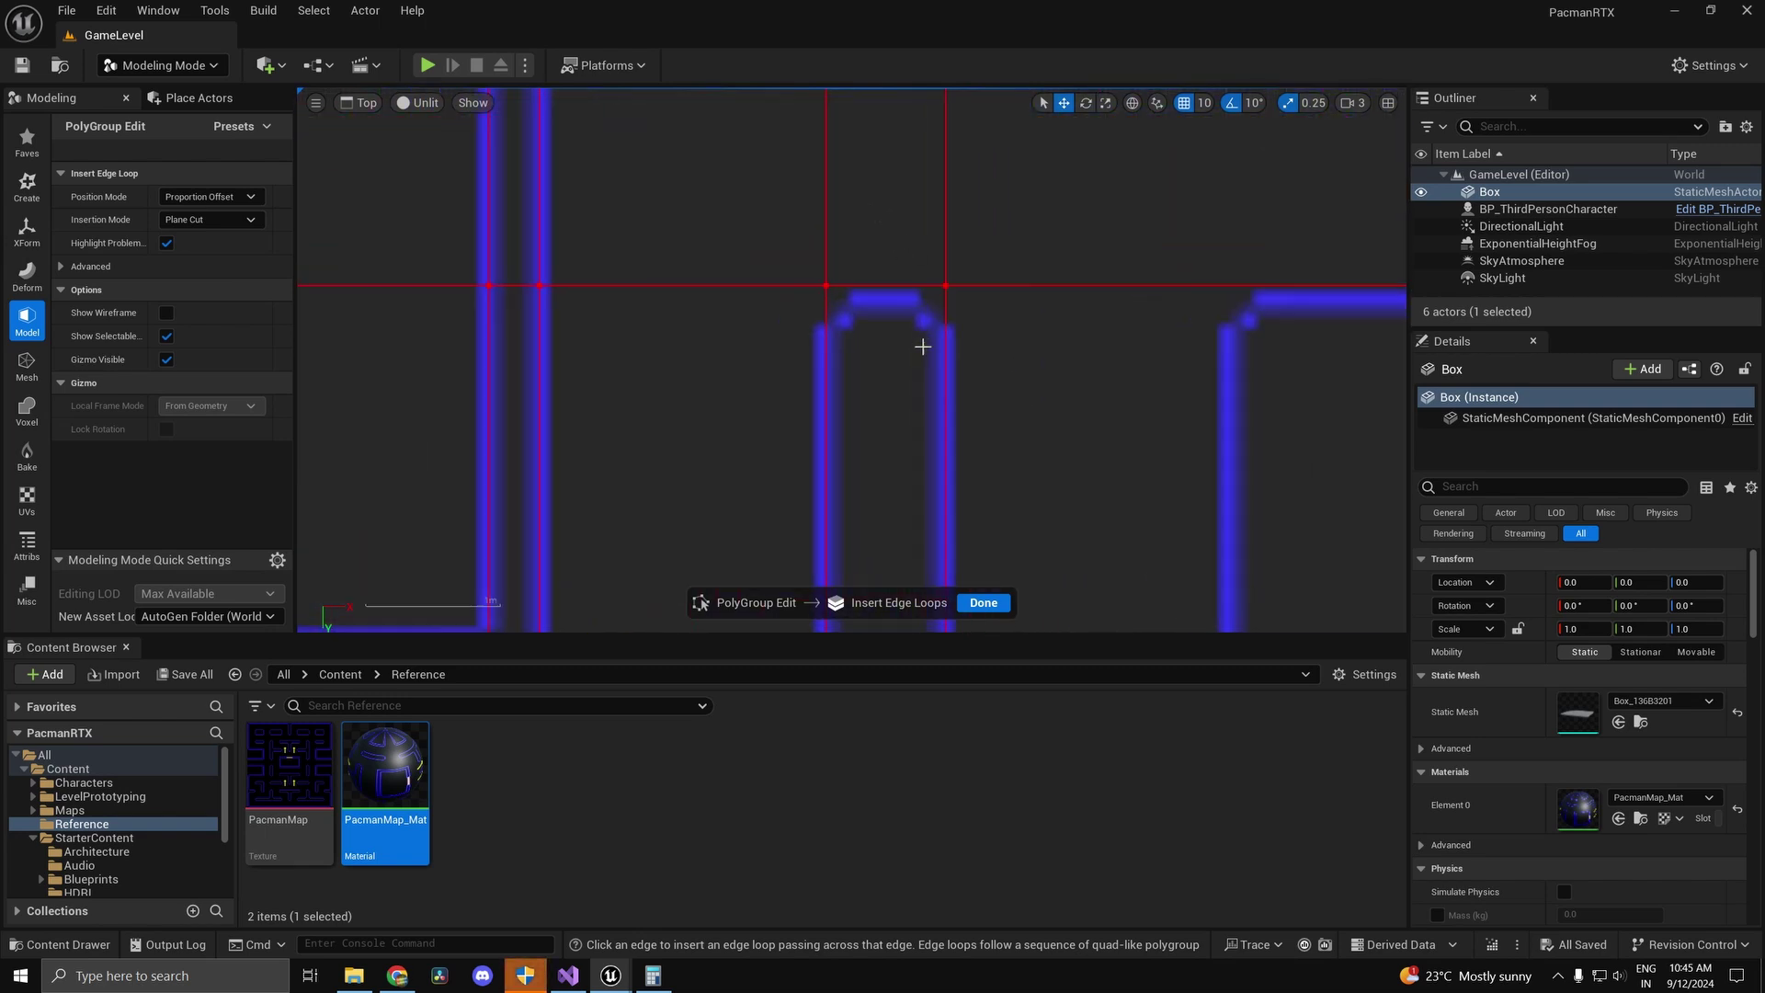
{"action": "scroll", "coordinate": [954, 252], "scroll_direction": "down", "scroll_amount": 3}
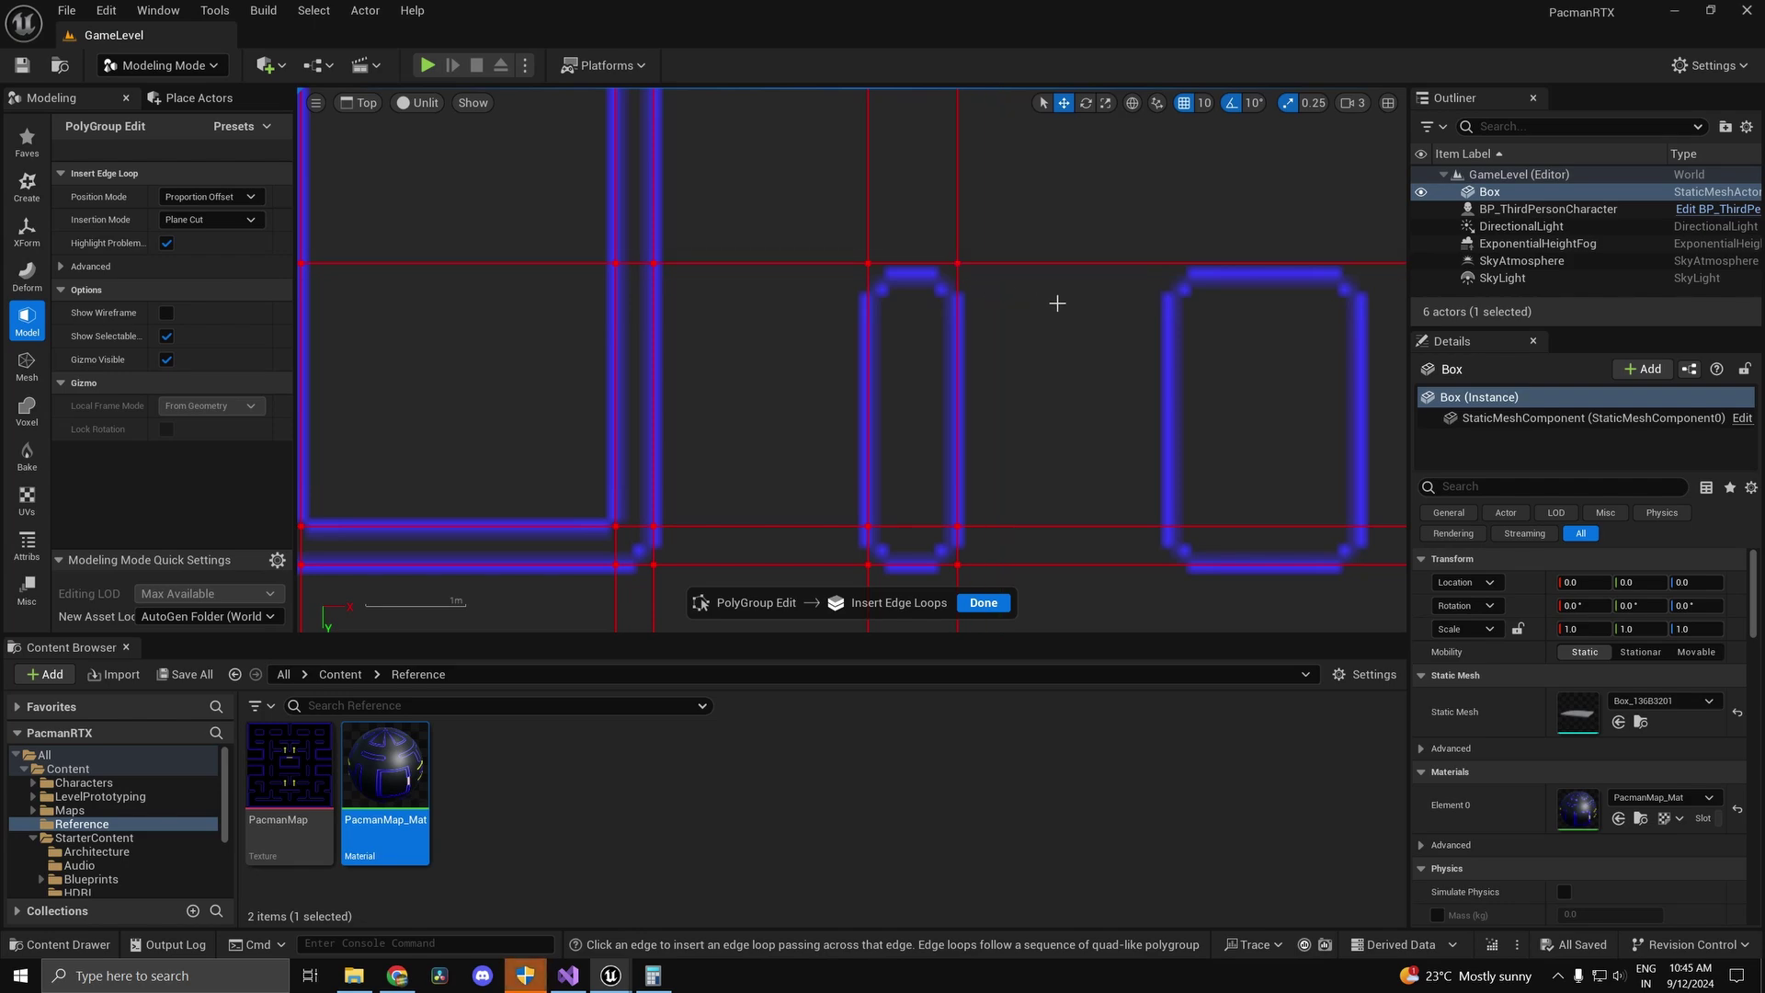
{"action": "scroll", "coordinate": [1281, 287], "scroll_direction": "up", "scroll_amount": 4}
{"action": "scroll", "coordinate": [1195, 287], "scroll_direction": "down", "scroll_amount": 14}
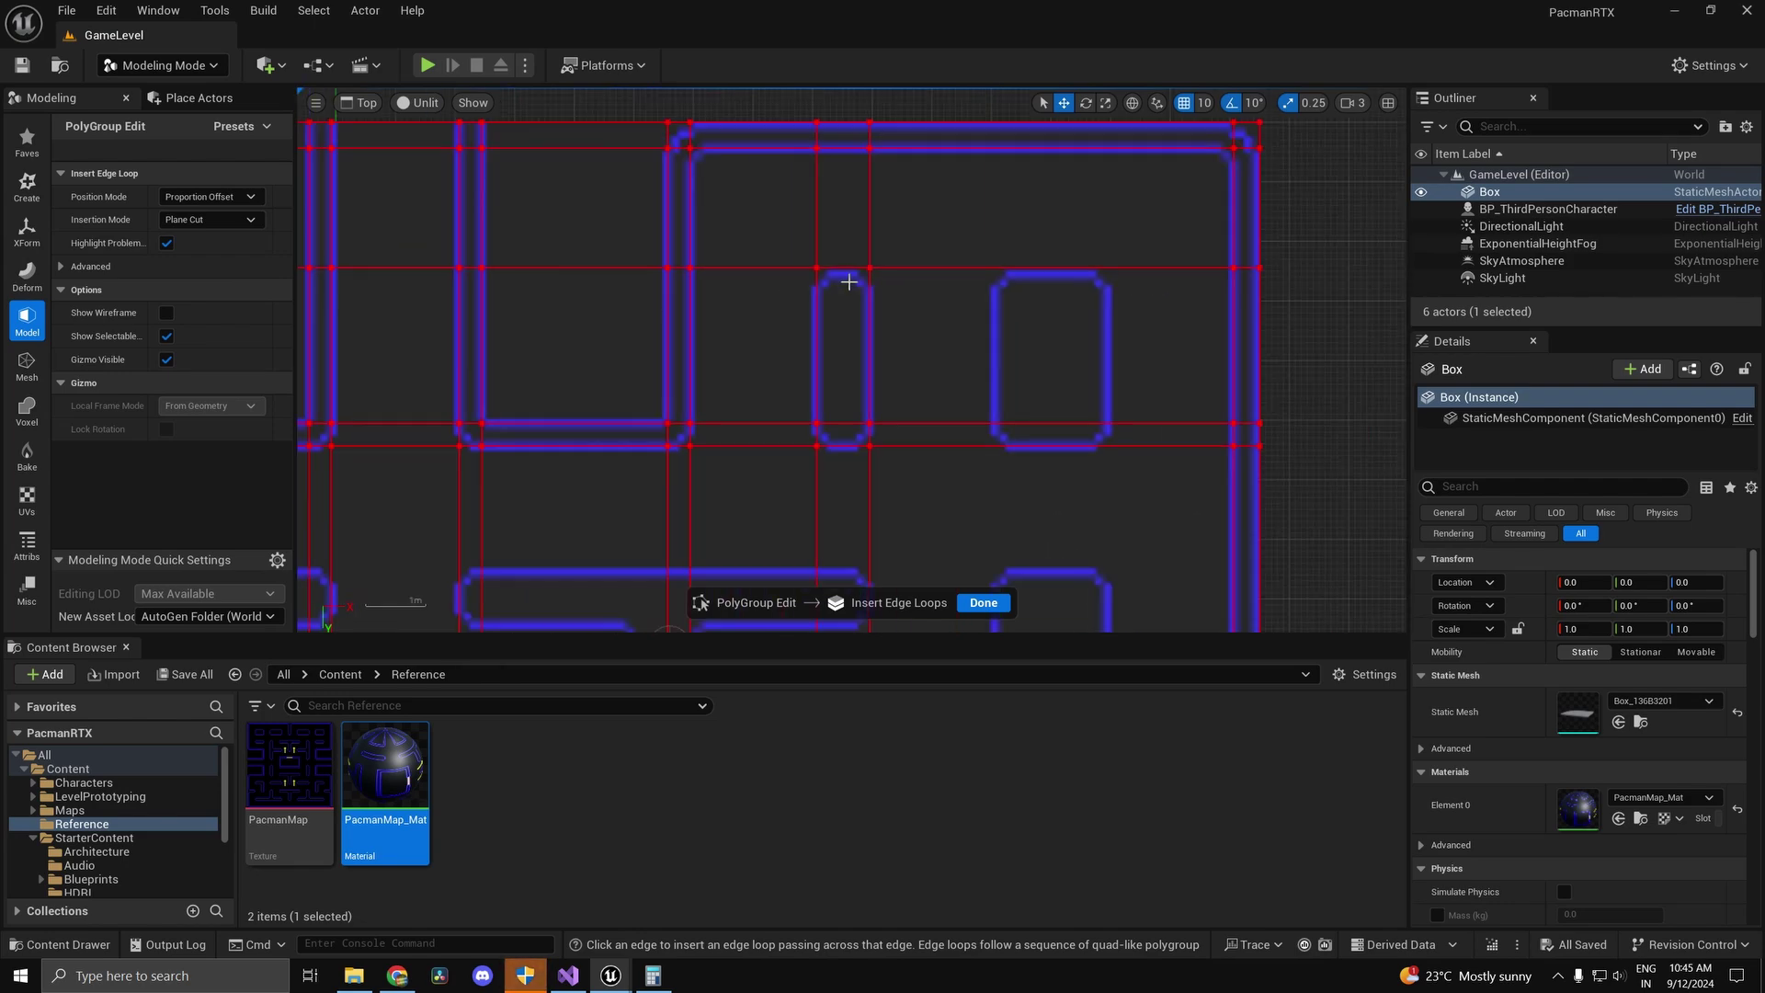
{"action": "scroll", "coordinate": [589, 290], "scroll_direction": "down", "scroll_amount": 2}
{"action": "scroll", "coordinate": [362, 302], "scroll_direction": "up", "scroll_amount": 4}
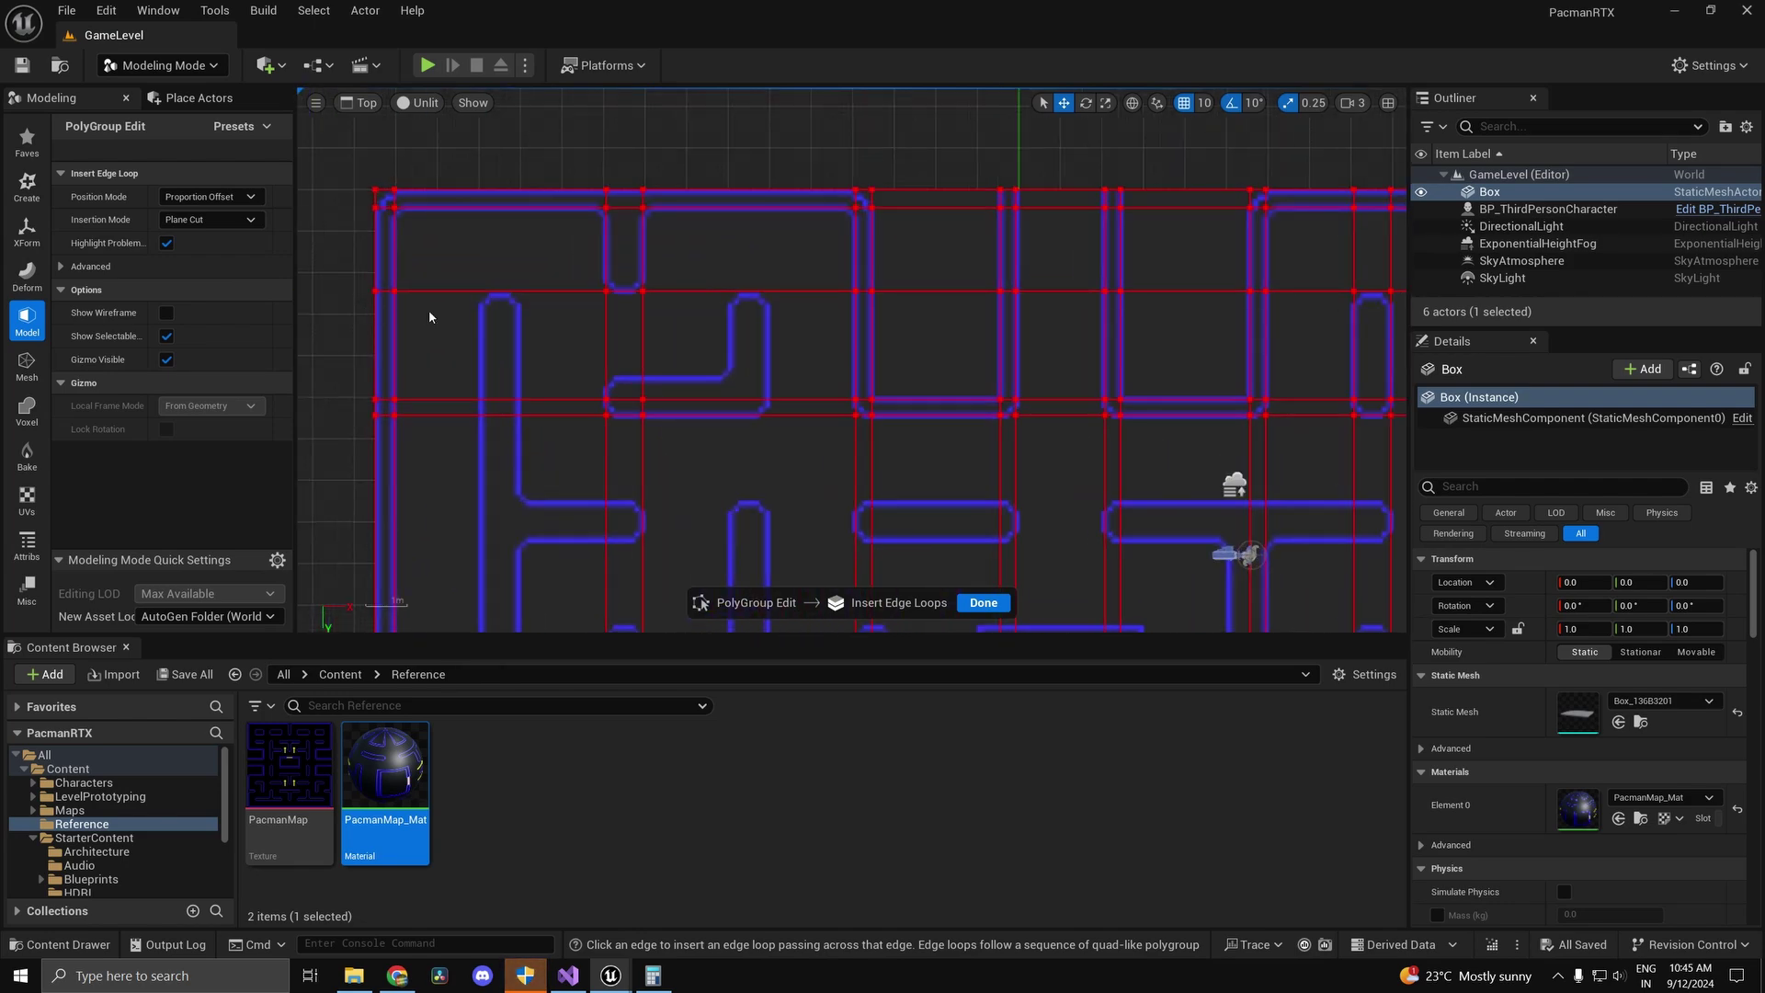
{"action": "scroll", "coordinate": [557, 305], "scroll_direction": "up", "scroll_amount": 2}
{"action": "scroll", "coordinate": [729, 267], "scroll_direction": "down", "scroll_amount": 5}
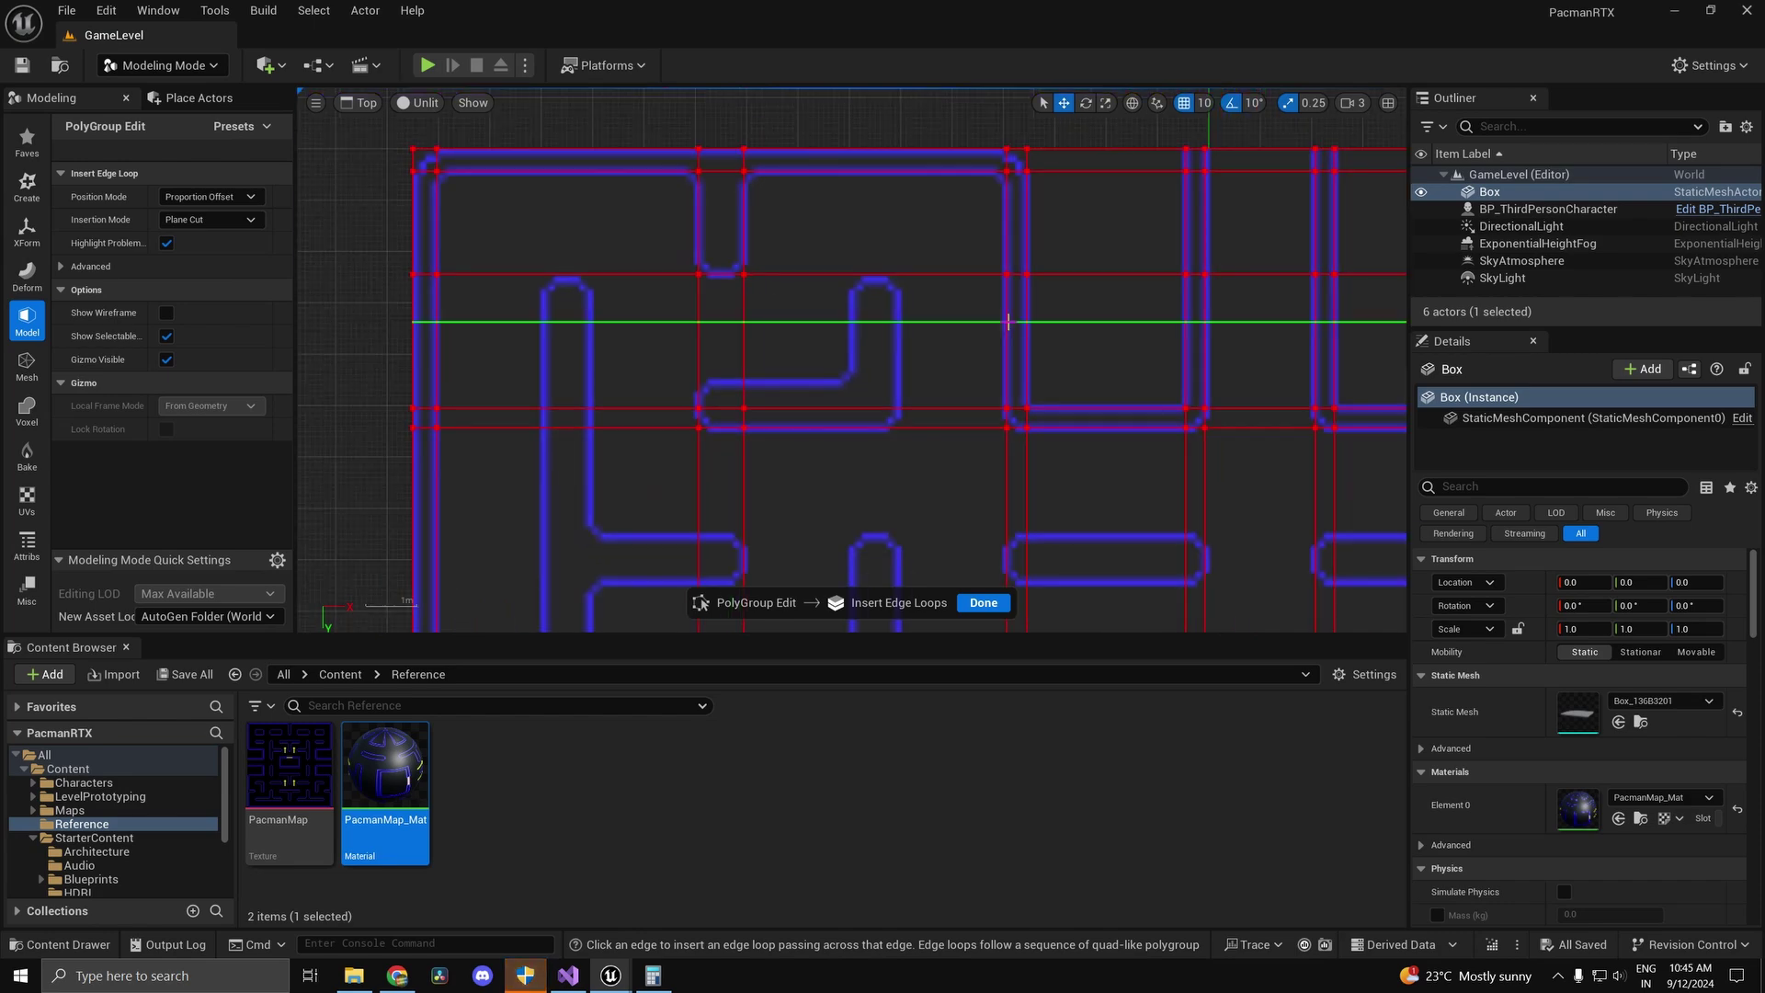
Step: Insert a horizontal edge loop along the top line of the narrow rounded island in the maze's upper-right area
{"action": "scroll", "coordinate": [1277, 339], "scroll_direction": "up", "scroll_amount": 6}
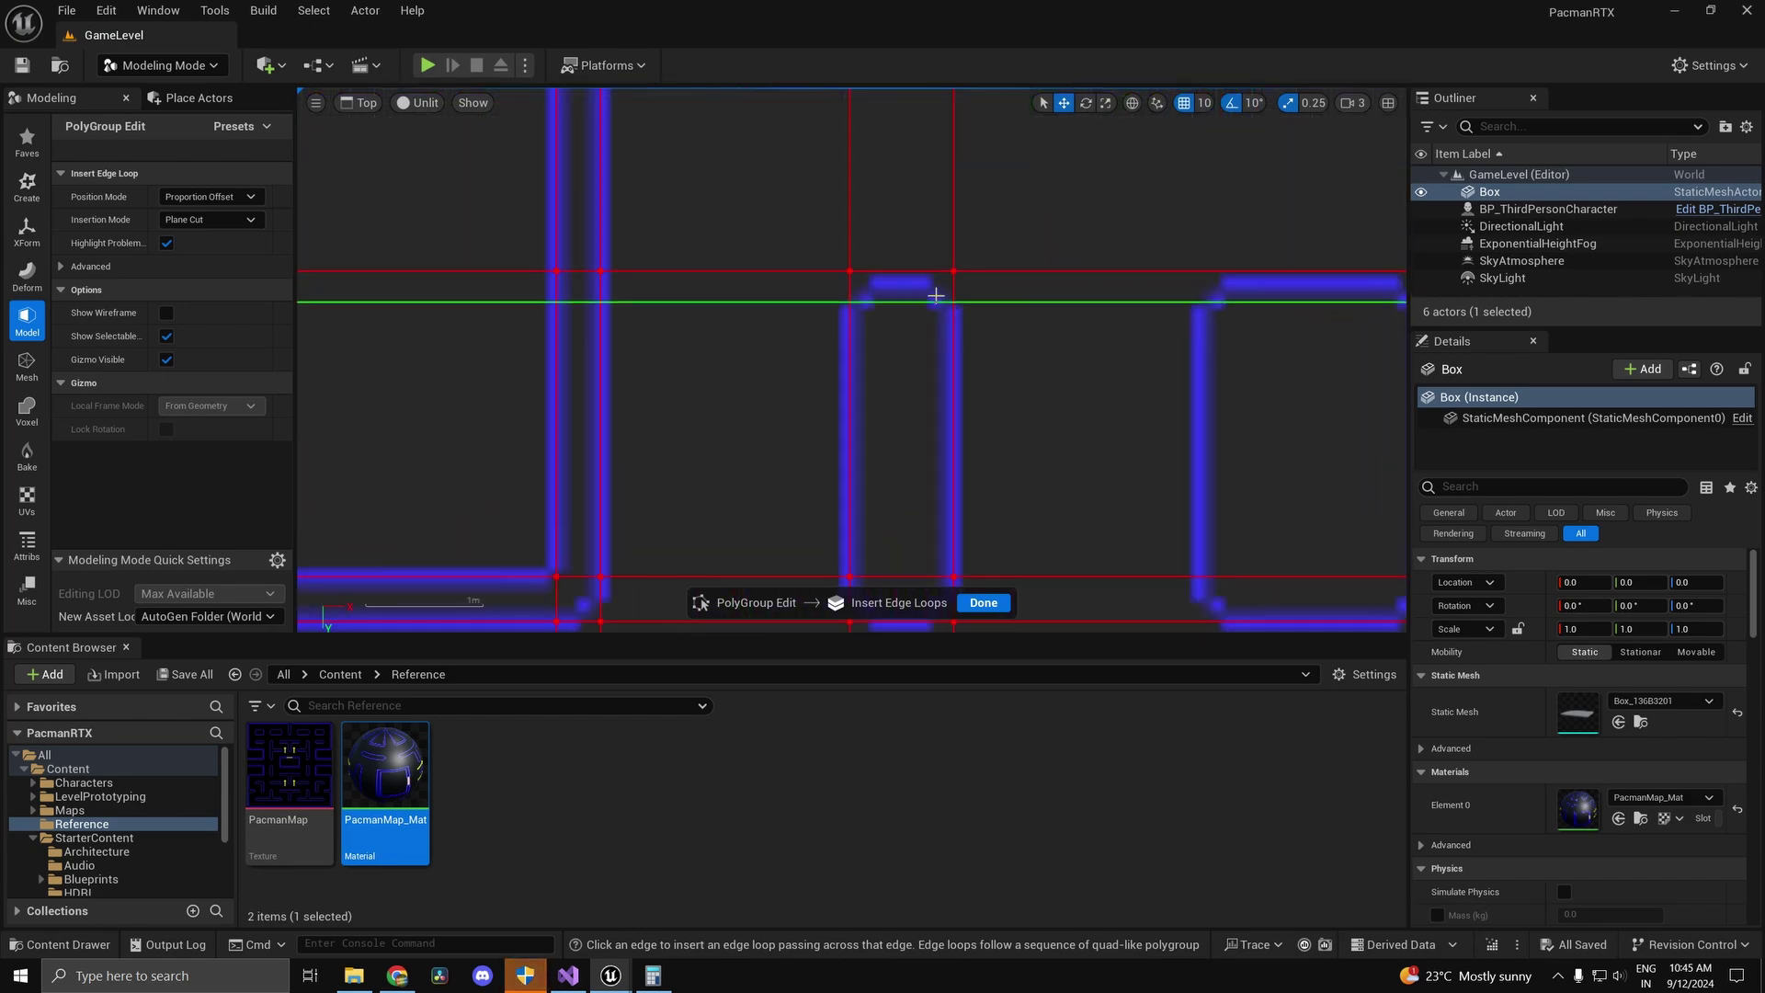
{"action": "scroll", "coordinate": [907, 288], "scroll_direction": "up", "scroll_amount": 3}
{"action": "scroll", "coordinate": [1021, 289], "scroll_direction": "down", "scroll_amount": 2}
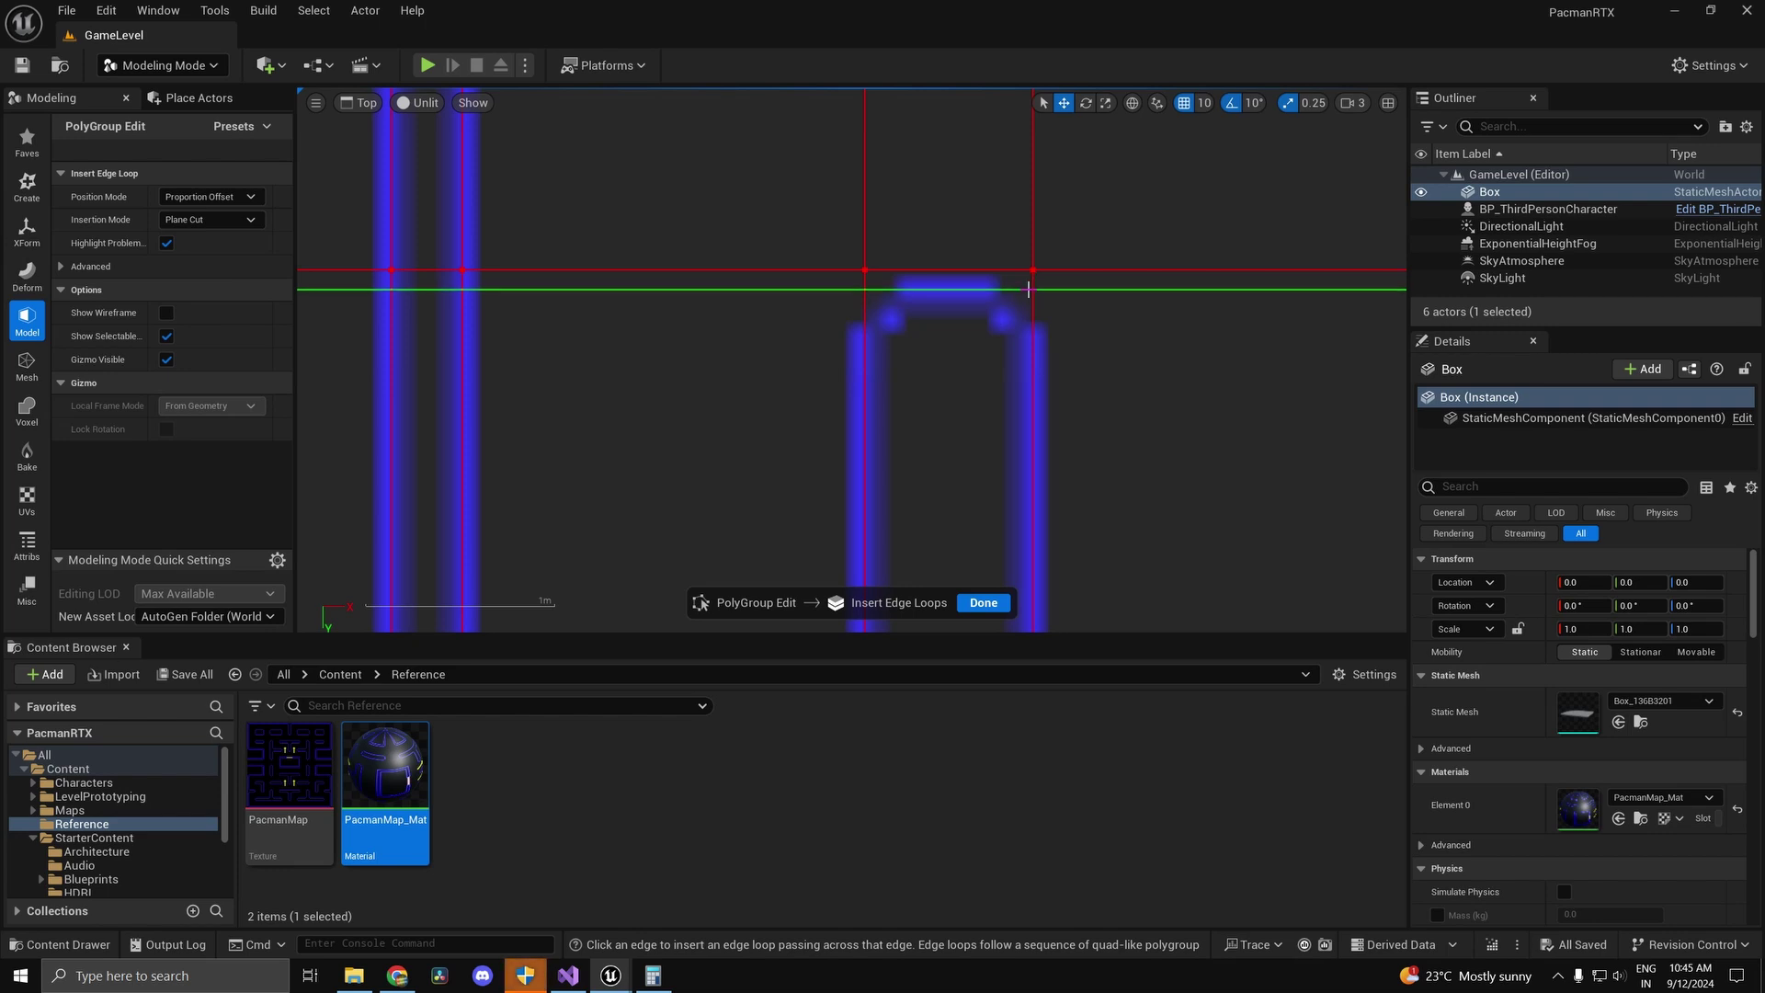
{"action": "left_click", "coordinate": [1029, 289]}
{"action": "scroll", "coordinate": [1072, 398], "scroll_direction": "down", "scroll_amount": 4}
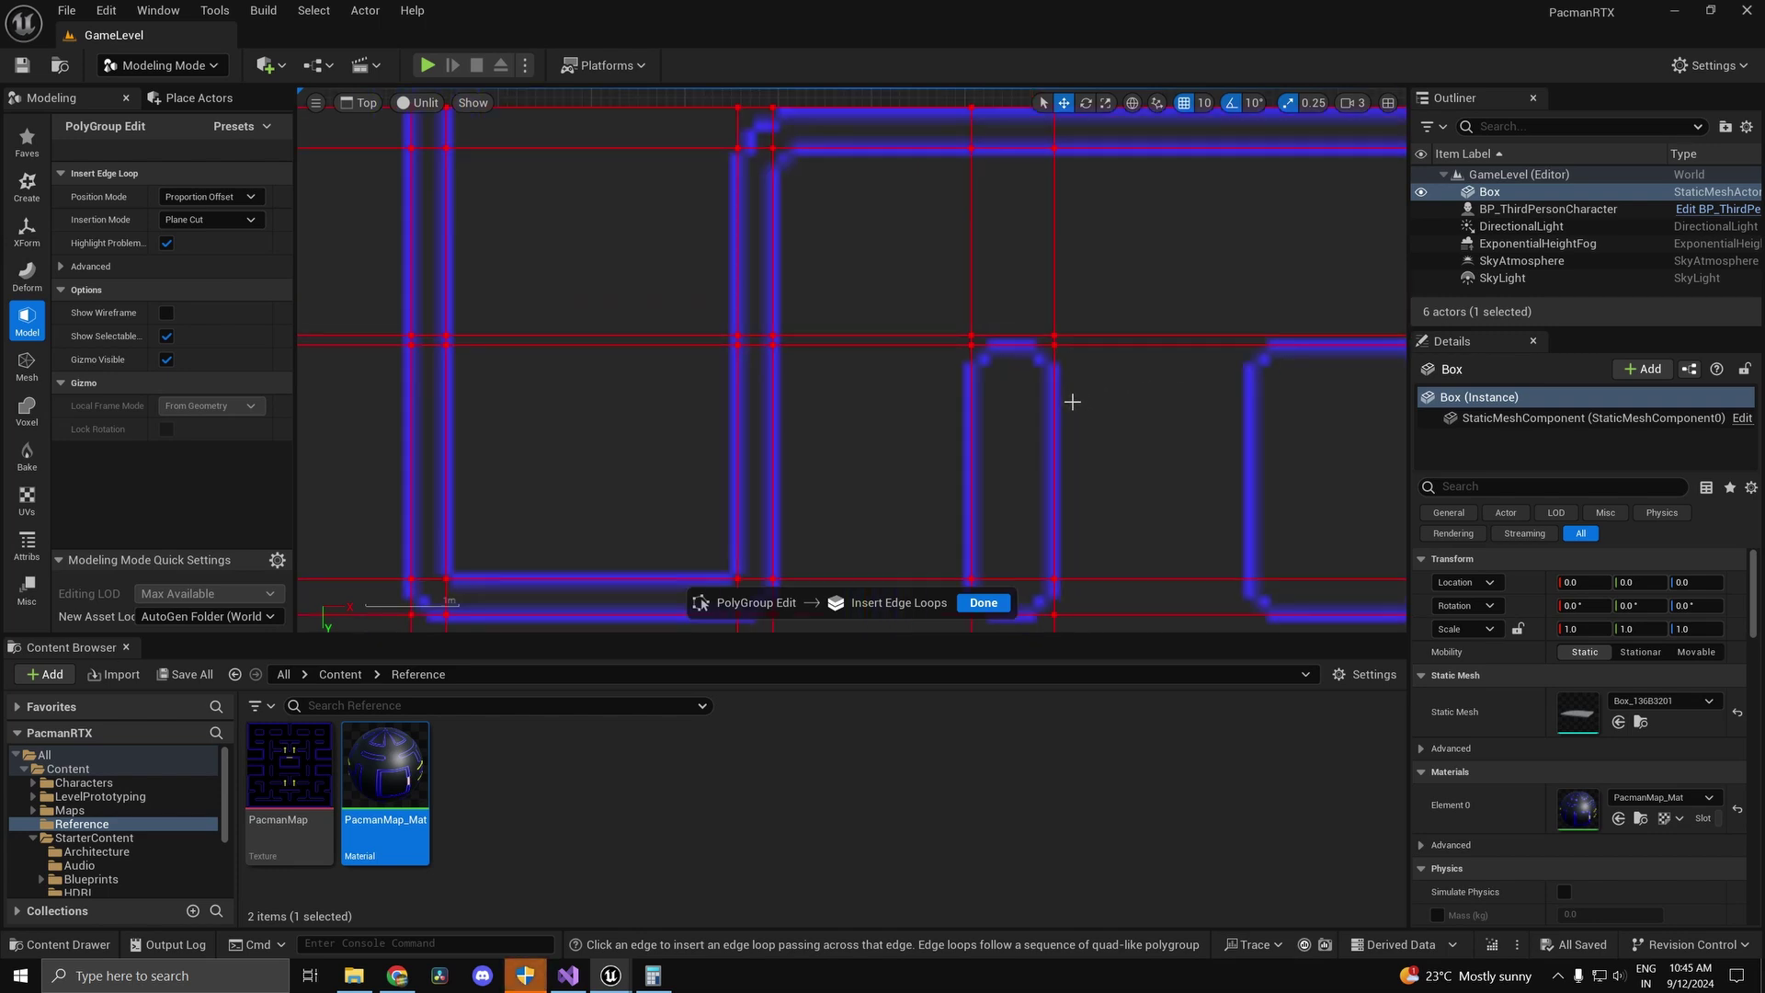
Step: Insert two vertical edge loops along the sides of the wider rounded island right of the narrow one
{"action": "scroll", "coordinate": [1119, 378], "scroll_direction": "up", "scroll_amount": 5}
{"action": "scroll", "coordinate": [1040, 358], "scroll_direction": "down", "scroll_amount": 4}
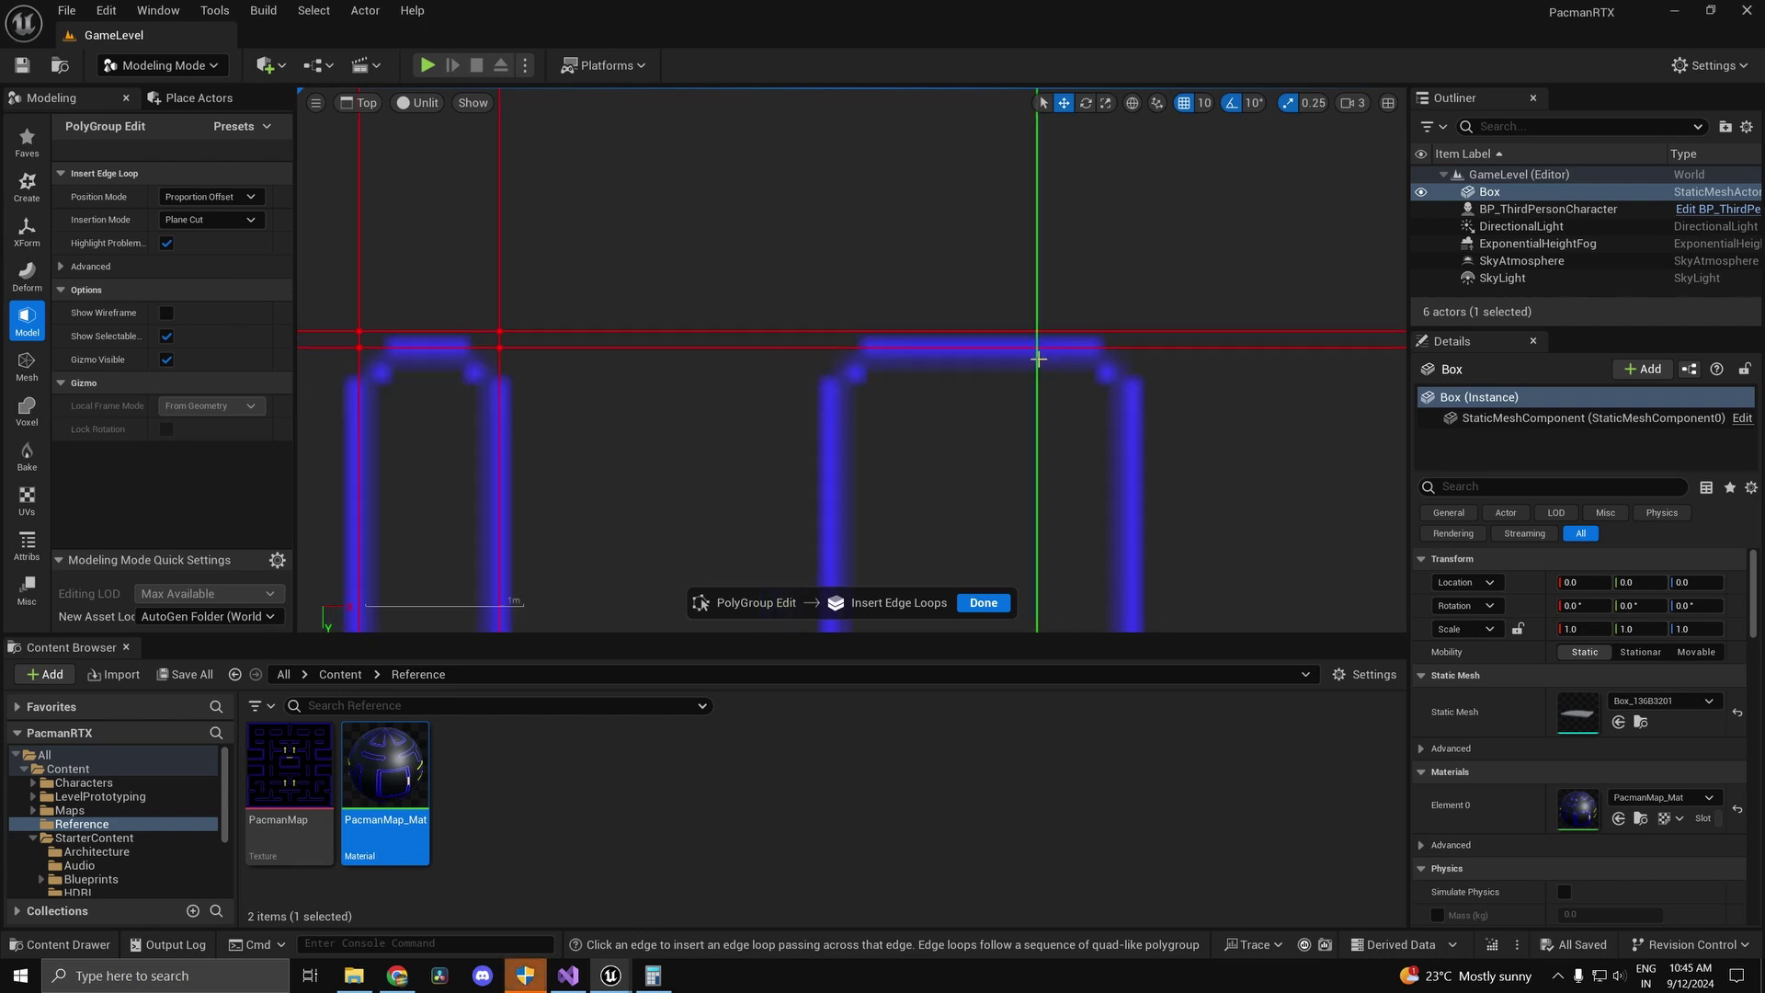
{"action": "scroll", "coordinate": [919, 366], "scroll_direction": "up", "scroll_amount": 3}
{"action": "scroll", "coordinate": [920, 366], "scroll_direction": "up", "scroll_amount": 4}
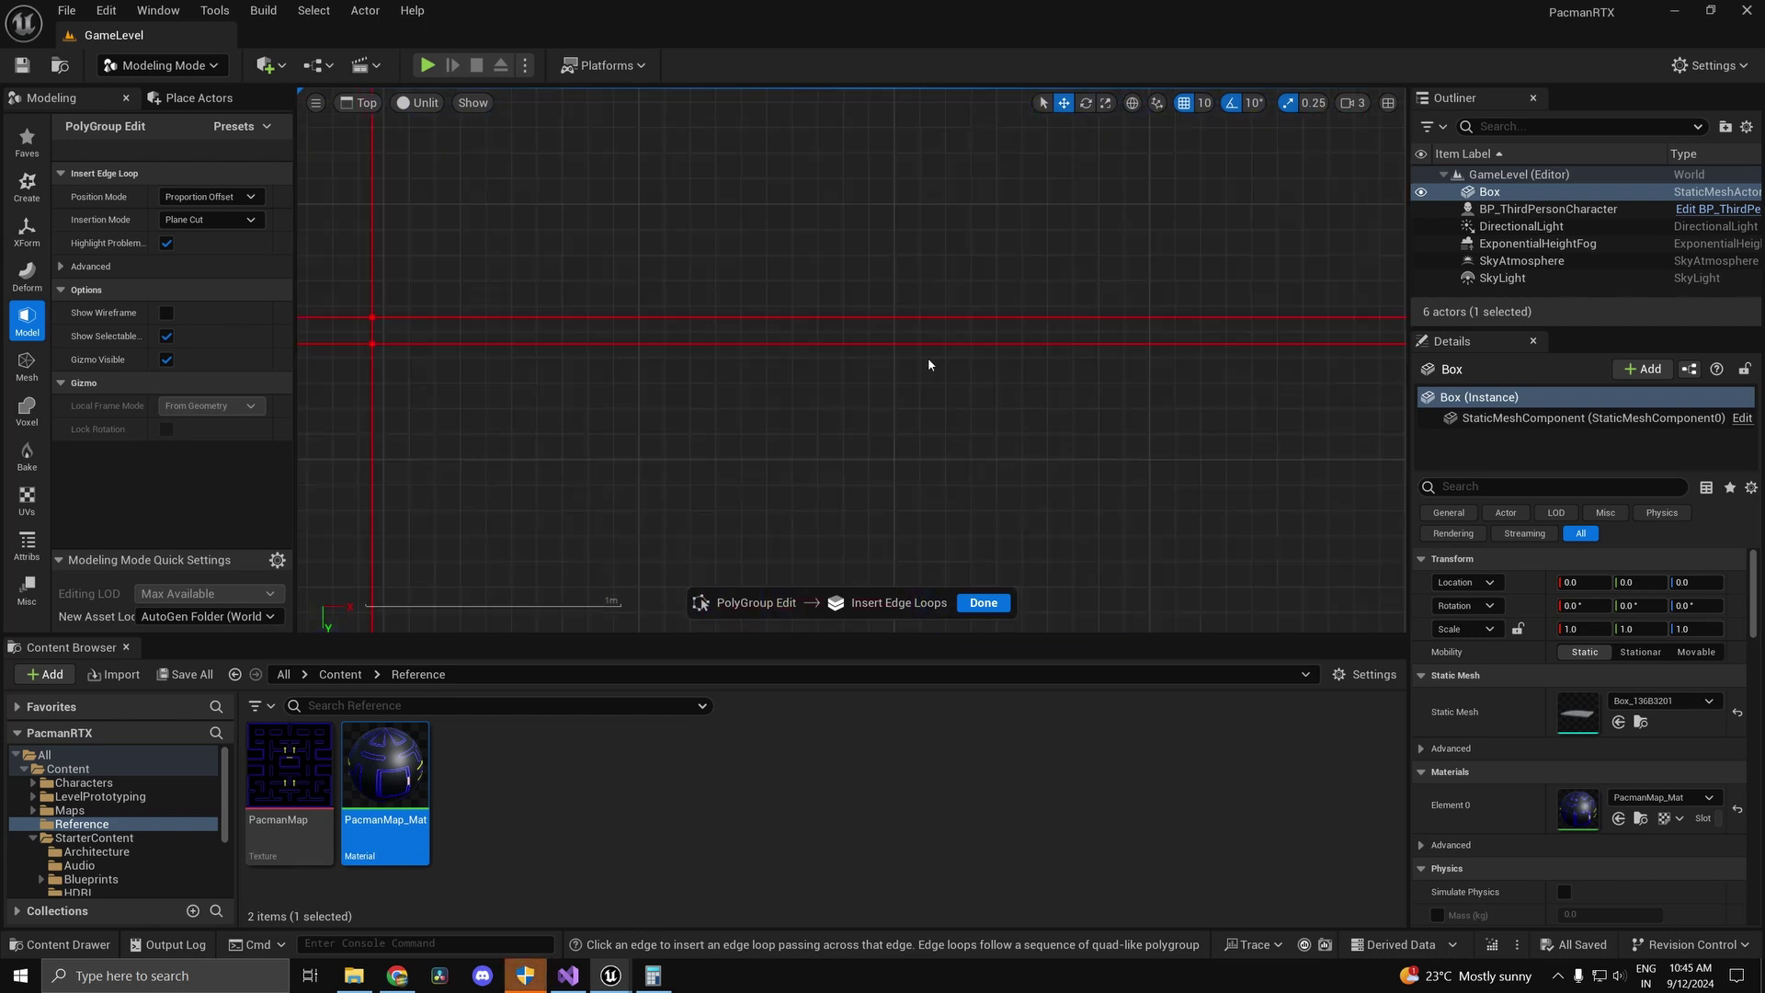
{"action": "scroll", "coordinate": [921, 341], "scroll_direction": "down", "scroll_amount": 2}
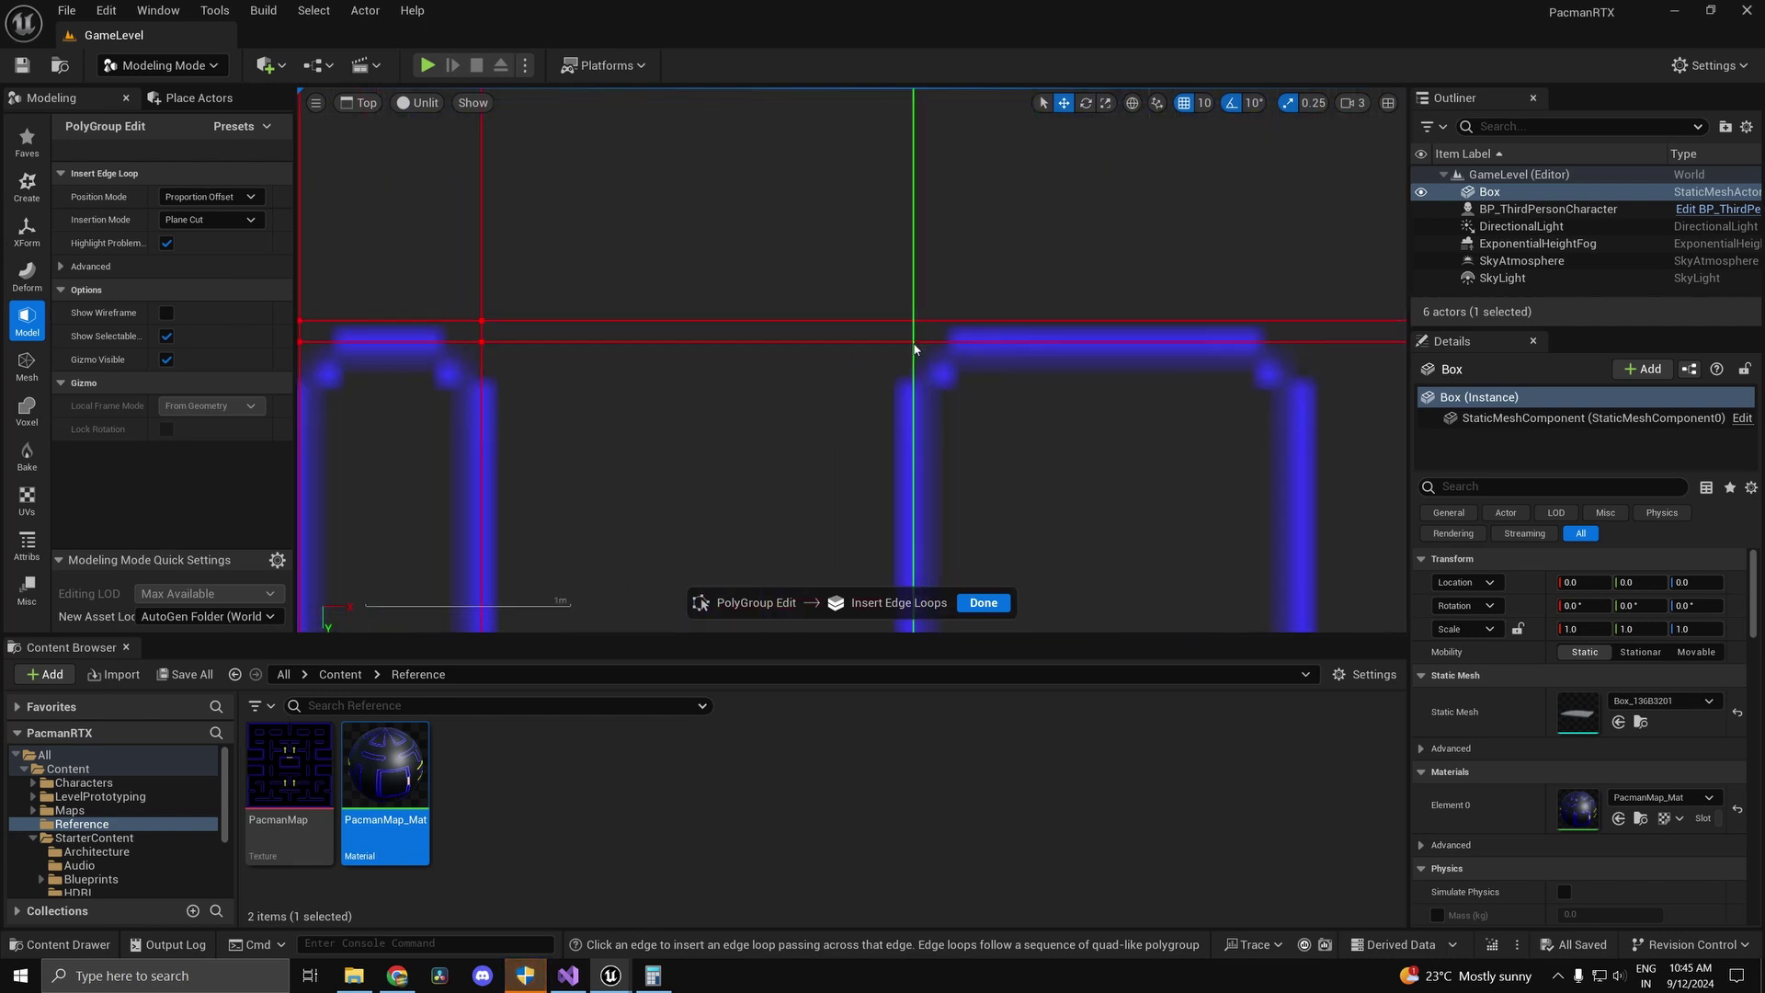
{"action": "left_click", "coordinate": [915, 348]}
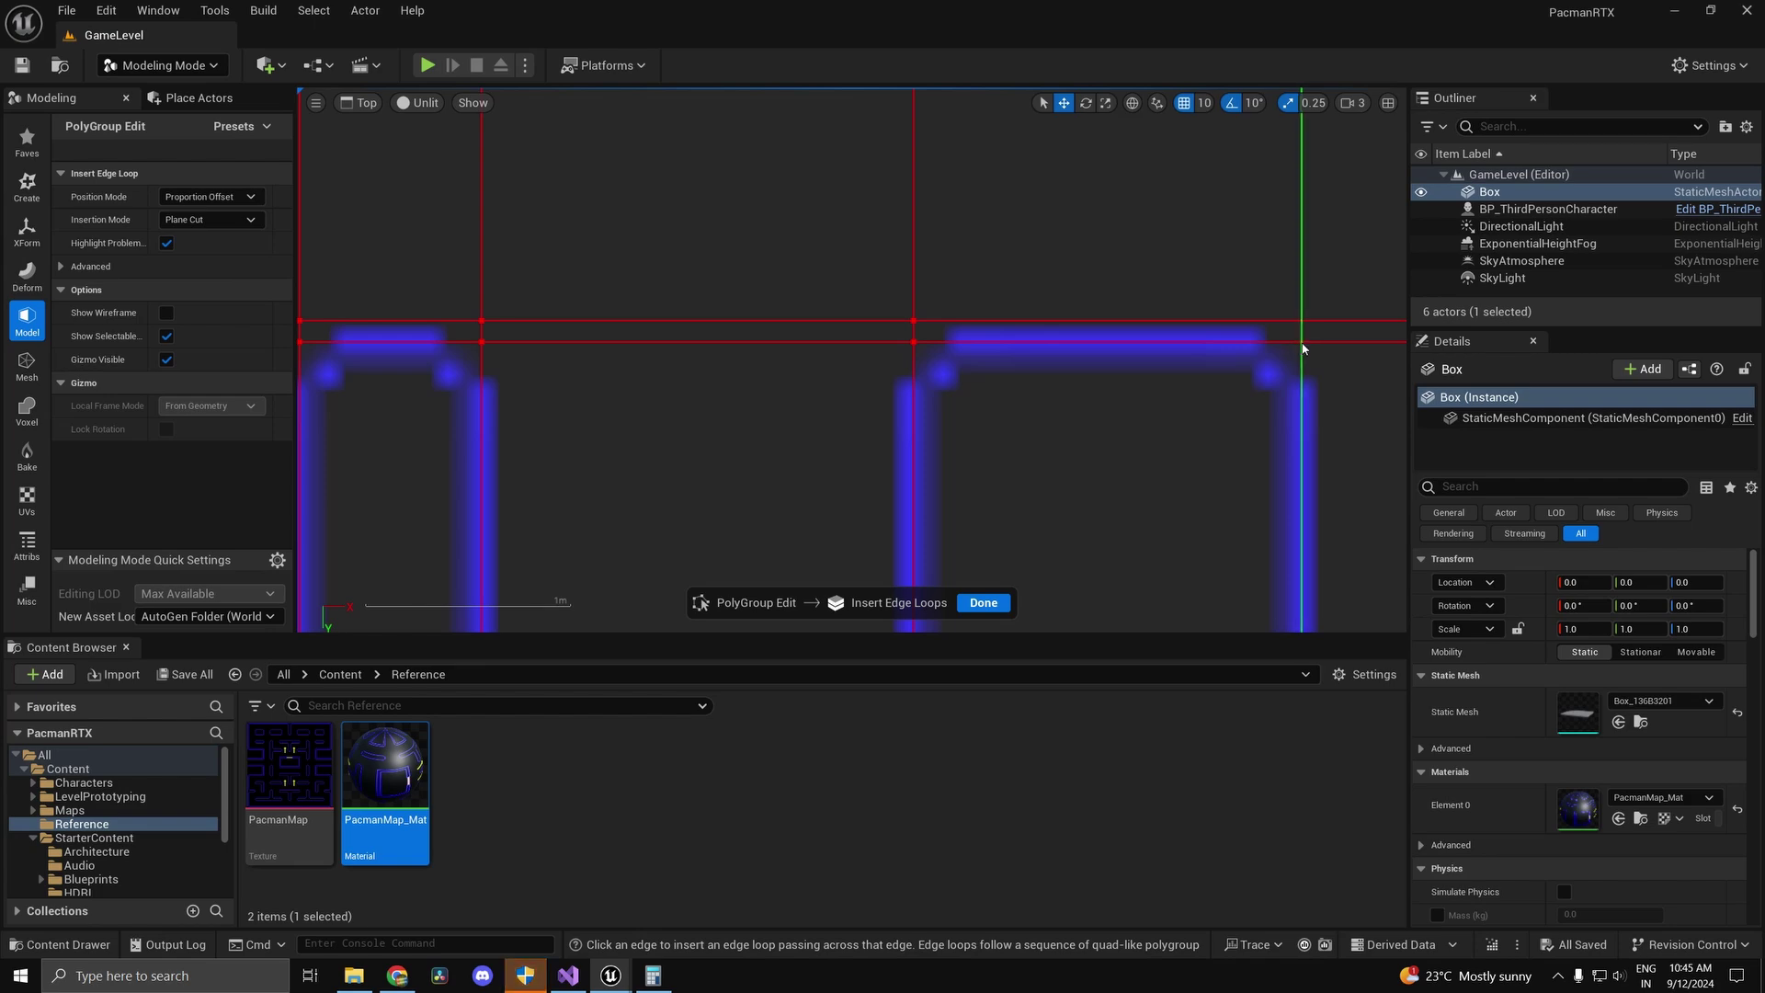
Step: Insert vertical edge loops along both sides of the upright part of the L-shaped island in the maze's upper-left area
{"action": "scroll", "coordinate": [1304, 405], "scroll_direction": "down", "scroll_amount": 20}
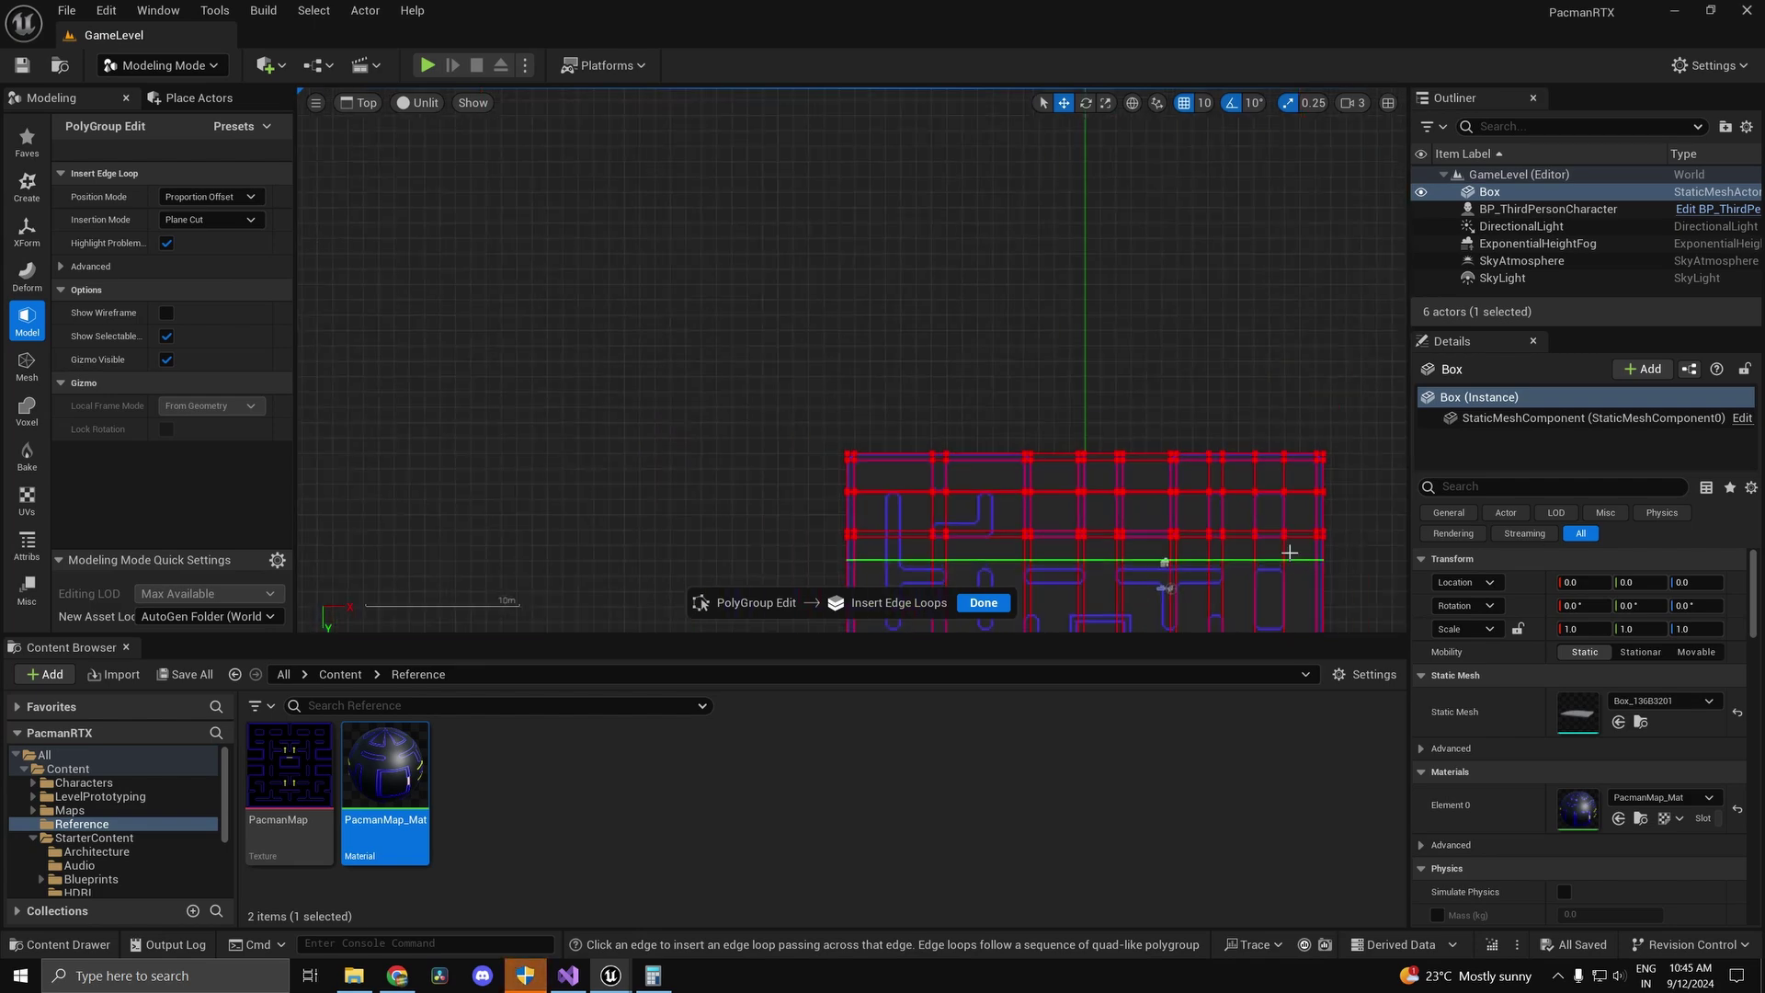
{"action": "scroll", "coordinate": [1108, 552], "scroll_direction": "up", "scroll_amount": 8}
{"action": "scroll", "coordinate": [709, 479], "scroll_direction": "up", "scroll_amount": 5}
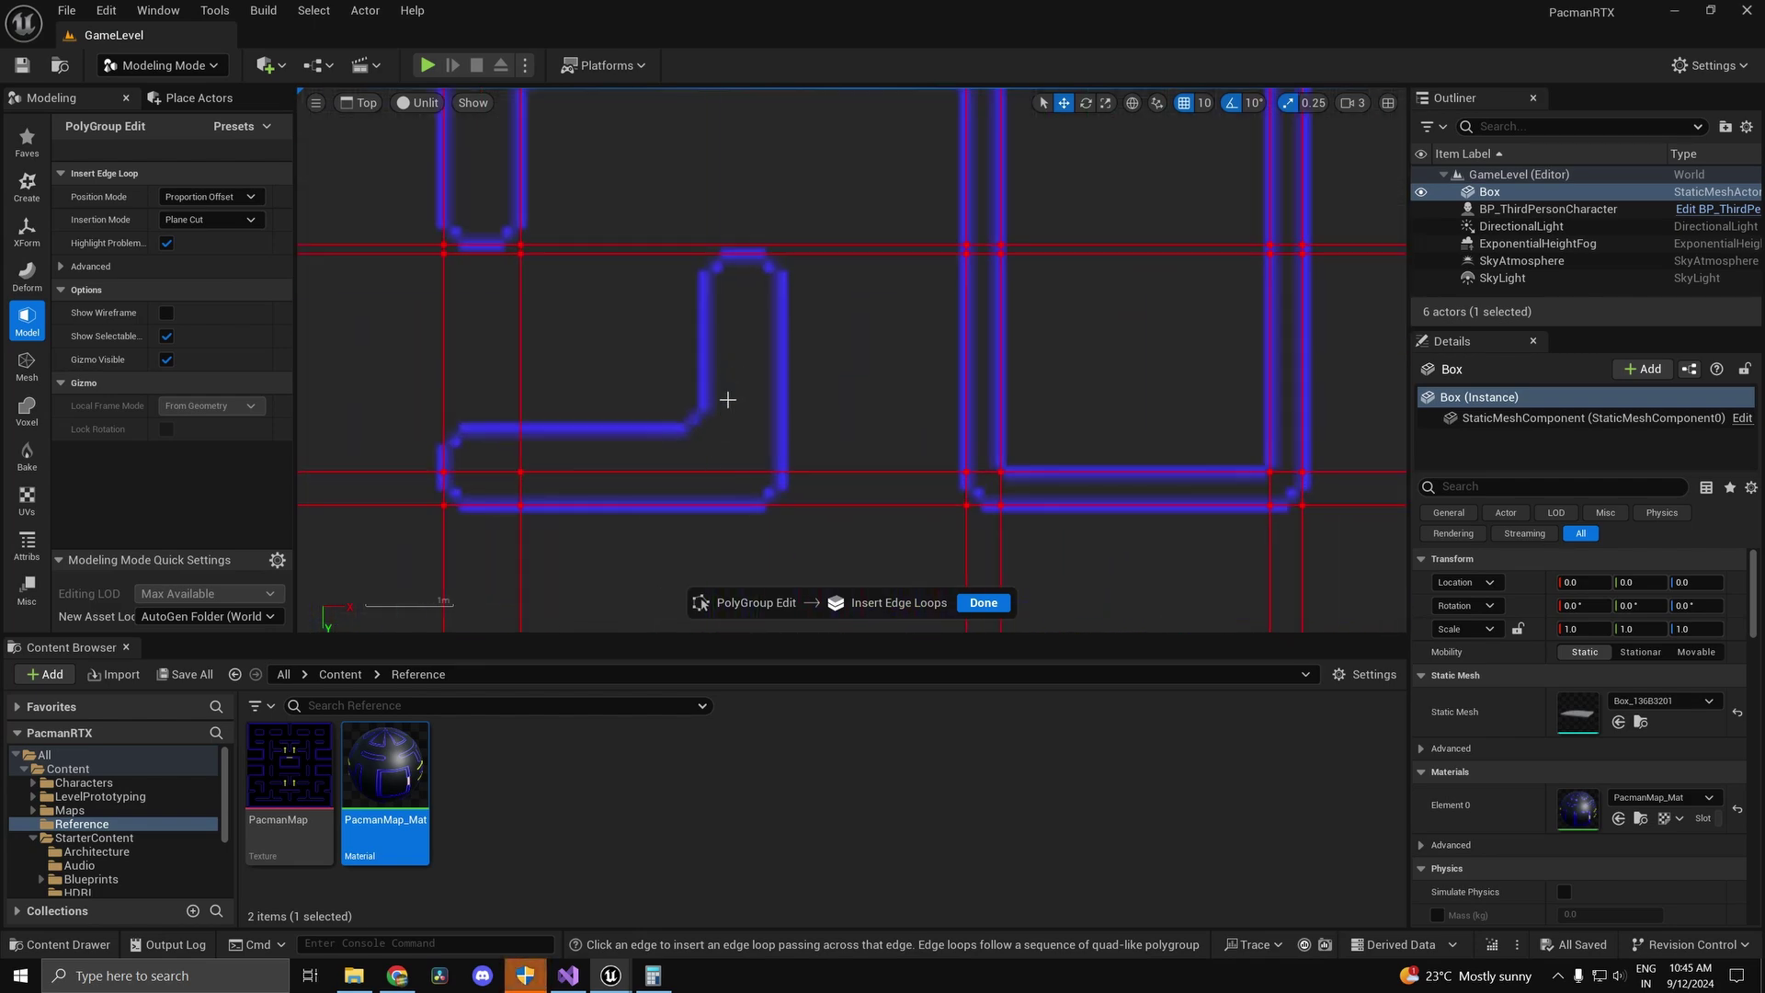
{"action": "scroll", "coordinate": [707, 464], "scroll_direction": "up", "scroll_amount": 2}
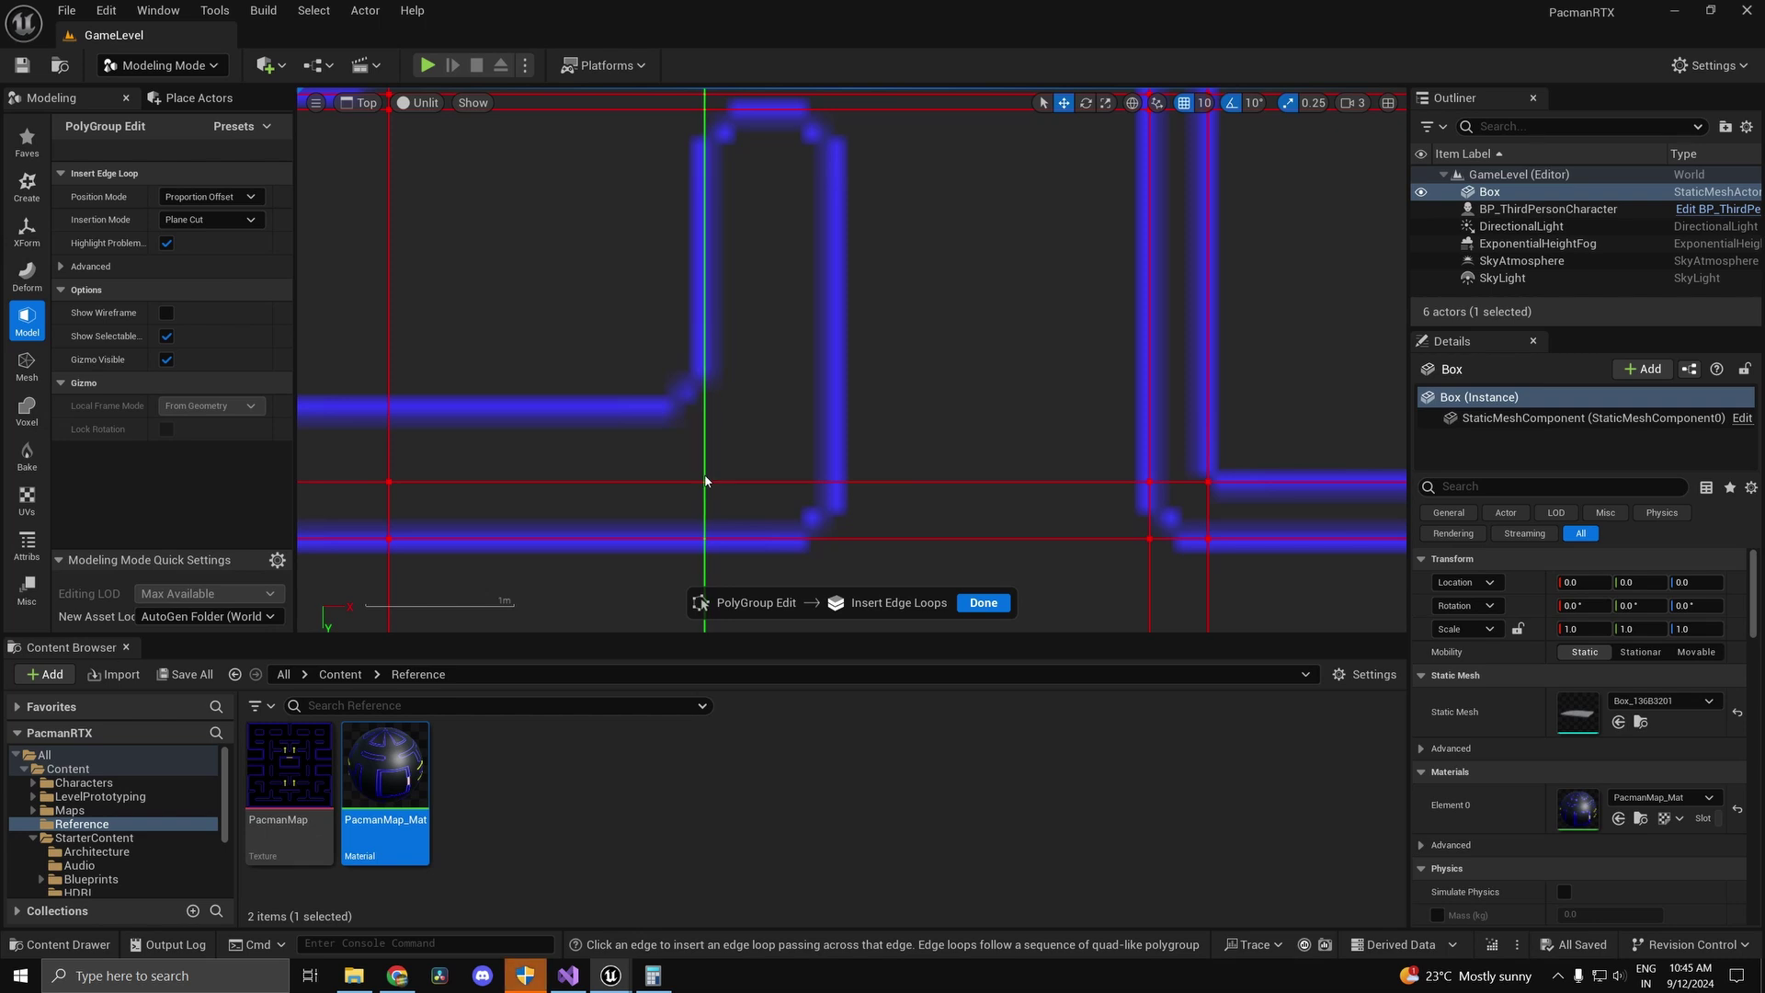
{"action": "left_click", "coordinate": [707, 480]}
{"action": "left_click", "coordinate": [837, 482]}
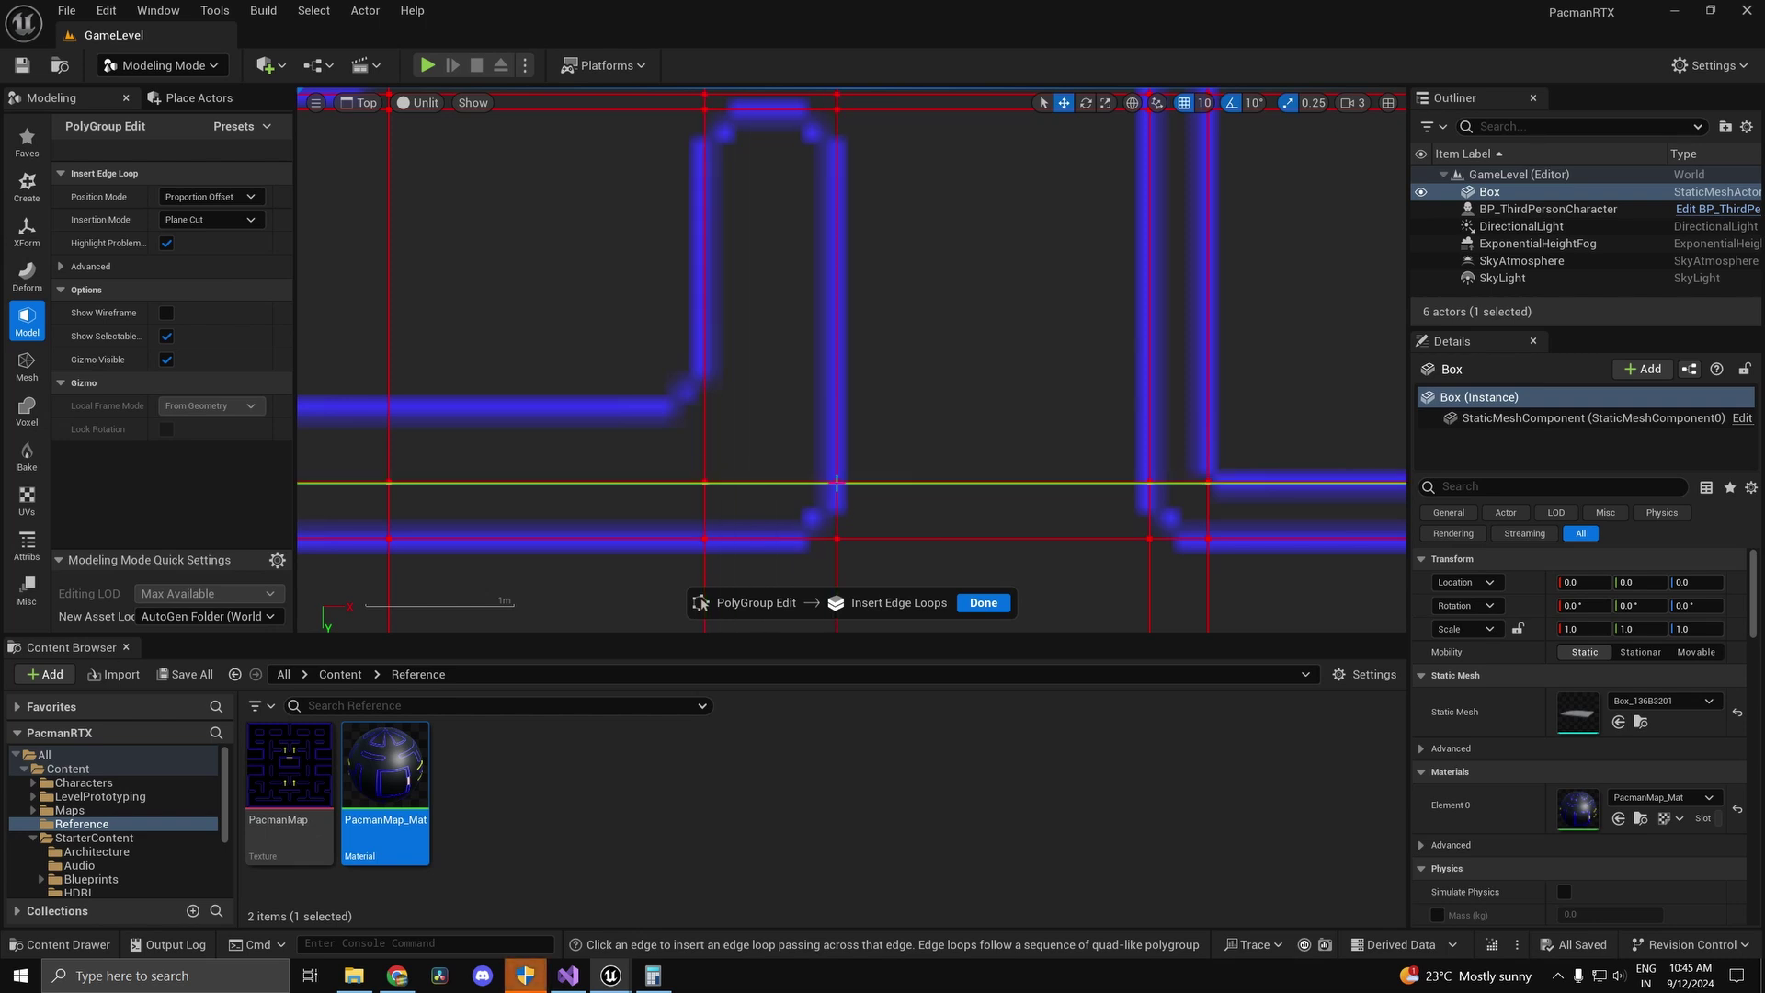
Step: Insert vertical edge loops along both sides of the tall T-shaped island beside the maze's left outer wall
{"action": "scroll", "coordinate": [818, 368], "scroll_direction": "down", "scroll_amount": 6}
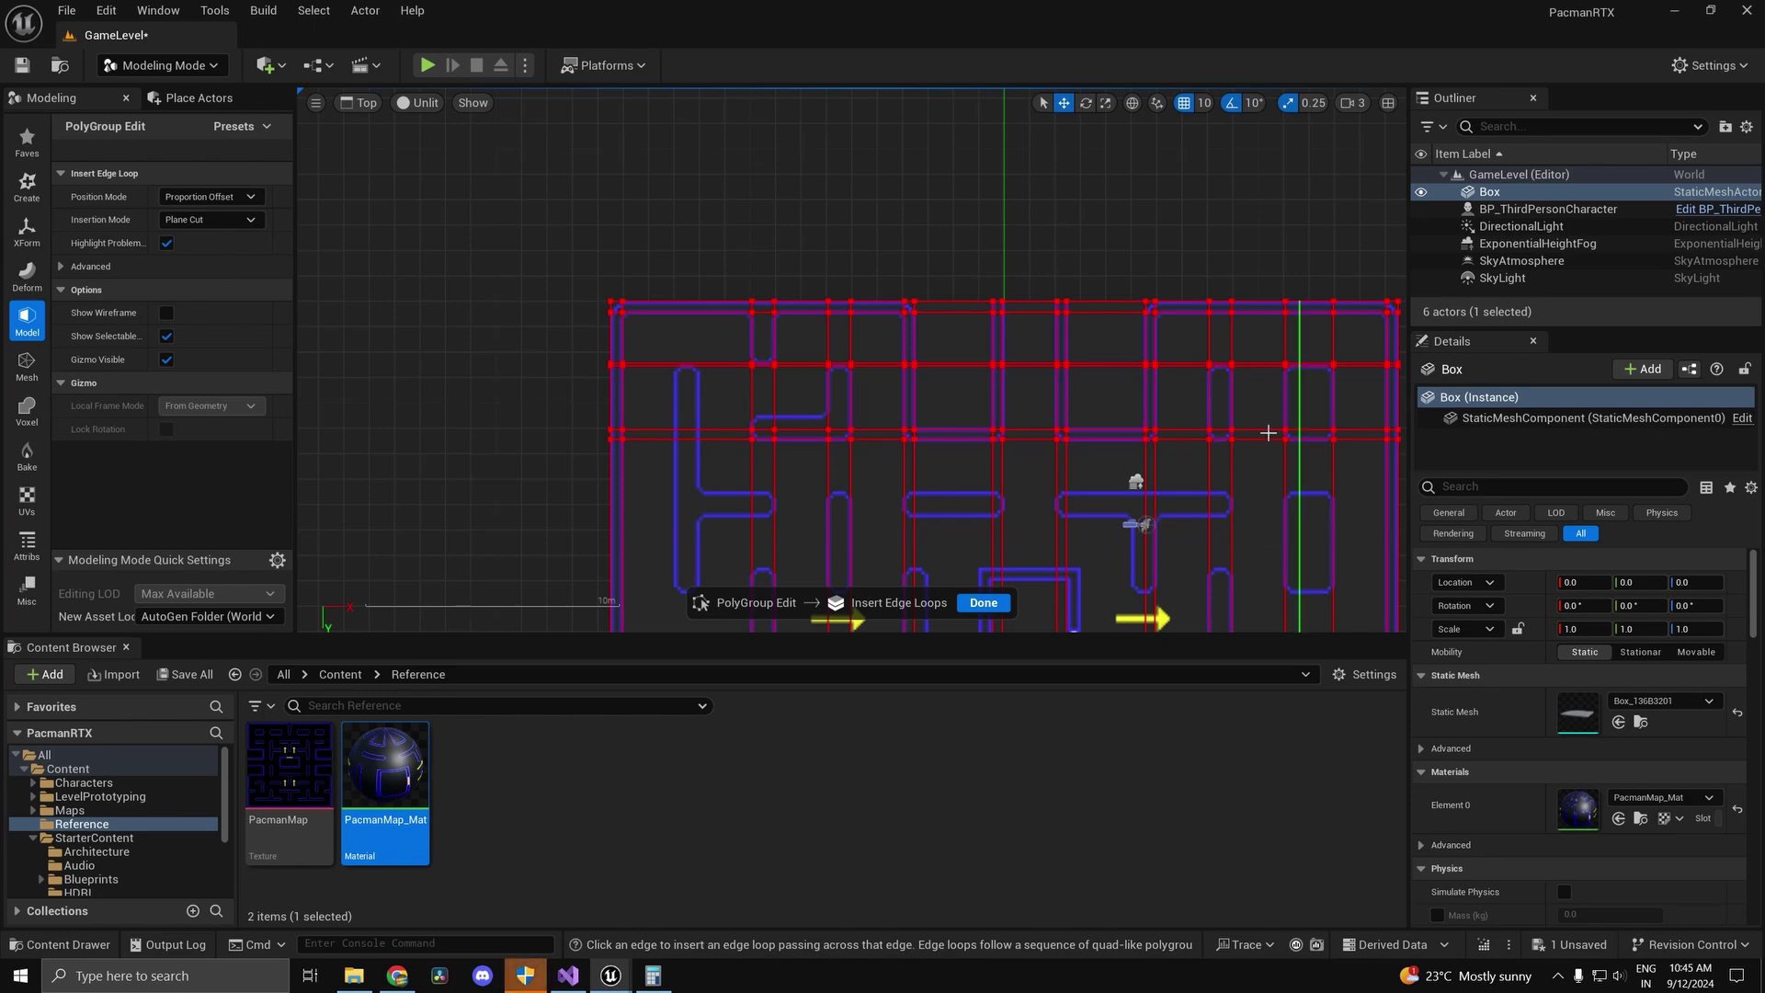
{"action": "scroll", "coordinate": [1241, 434], "scroll_direction": "down", "scroll_amount": 4}
{"action": "right_click_drag", "start_coordinate": [1340, 461], "coordinate": [1114, 212]}
{"action": "scroll", "coordinate": [741, 274], "scroll_direction": "up", "scroll_amount": 3}
{"action": "right_click_drag", "start_coordinate": [739, 275], "coordinate": [851, 441]}
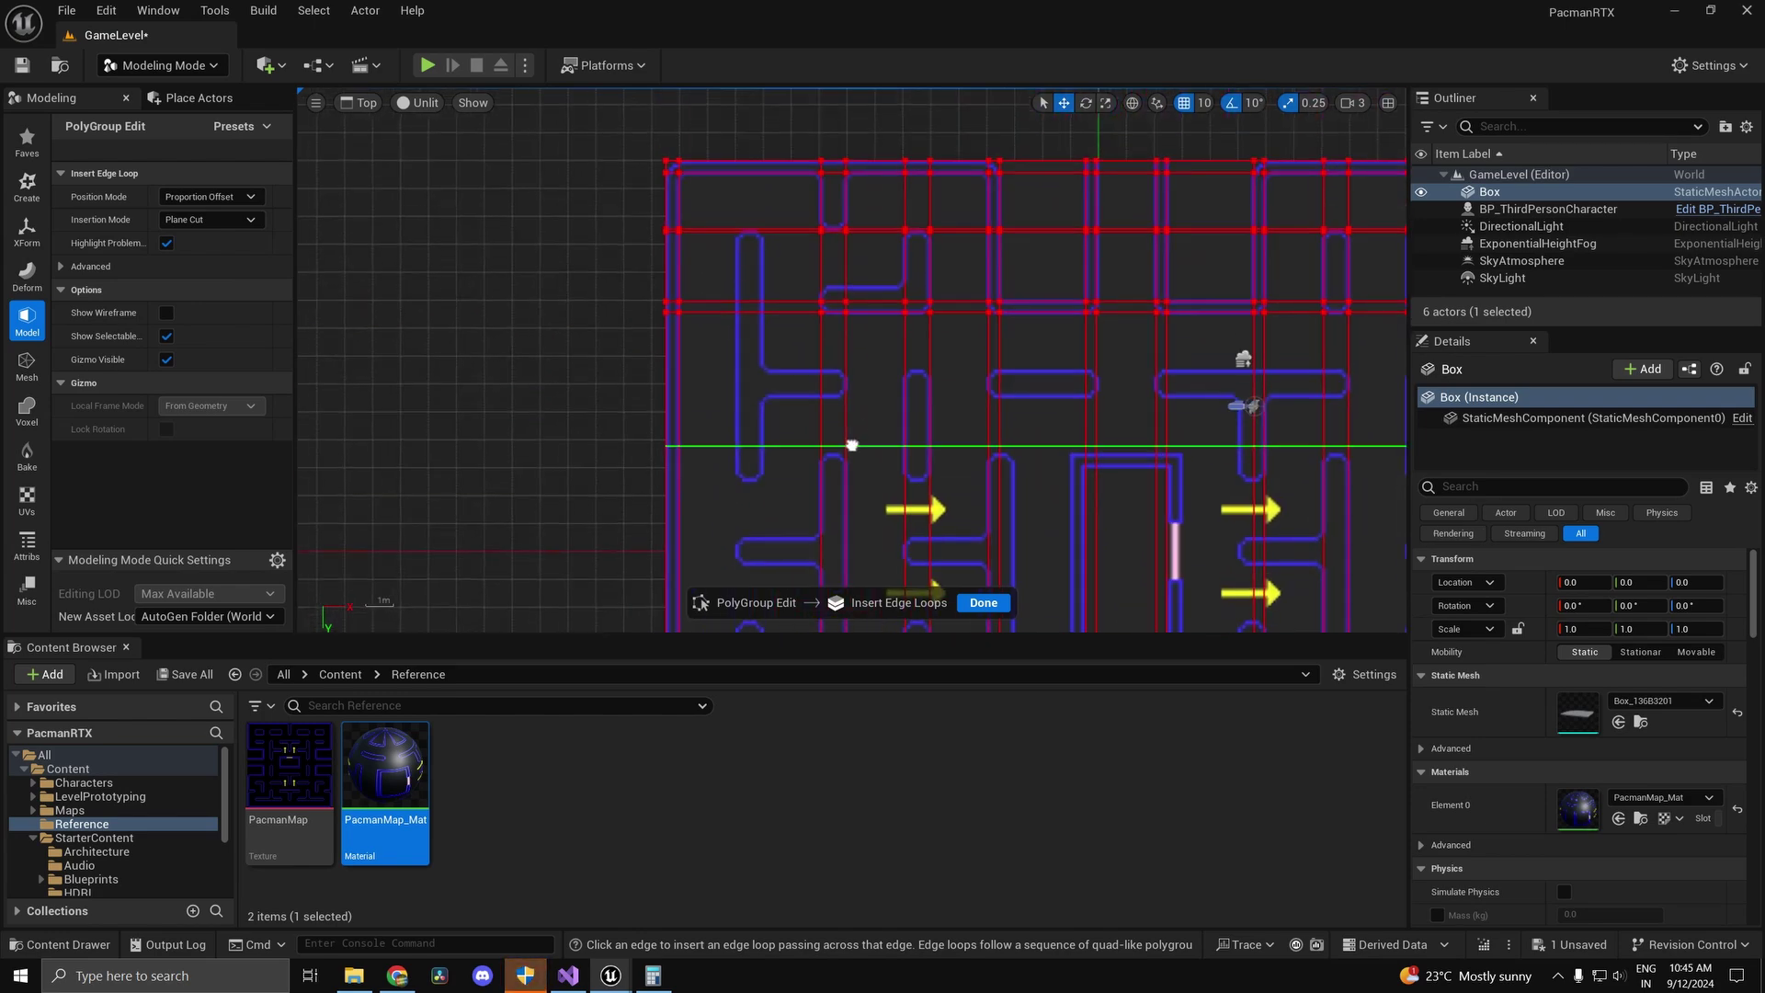
{"action": "scroll", "coordinate": [782, 369], "scroll_direction": "up", "scroll_amount": 5}
{"action": "scroll", "coordinate": [681, 329], "scroll_direction": "up", "scroll_amount": 2}
{"action": "right_click_drag", "start_coordinate": [686, 257], "coordinate": [686, 626]}
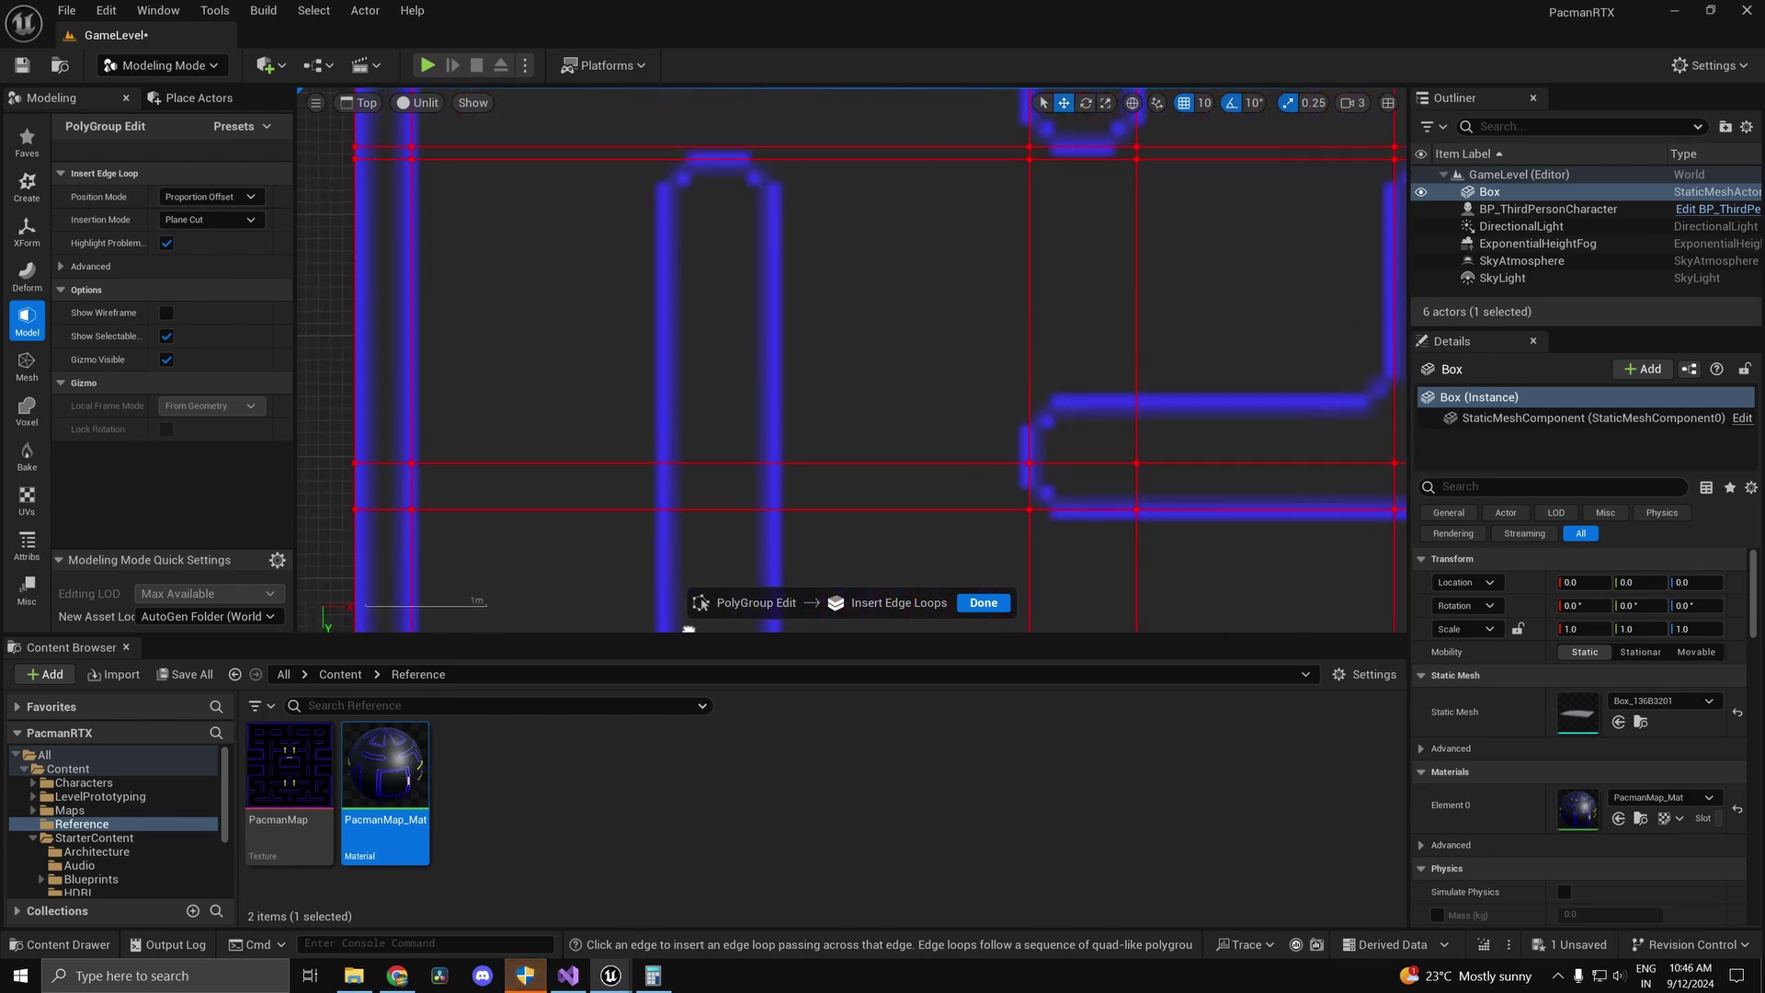
{"action": "scroll", "coordinate": [706, 589], "scroll_direction": "down", "scroll_amount": 1}
{"action": "right_click_drag", "start_coordinate": [709, 564], "coordinate": [706, 398]}
{"action": "scroll", "coordinate": [755, 231], "scroll_direction": "up", "scroll_amount": 4}
{"action": "mouse_move", "coordinate": [723, 230]}
{"action": "right_mouse_down"}
{"action": "mouse_move", "coordinate": [757, 307]}
{"action": "mouse_move", "coordinate": [748, 239]}
{"action": "right_mouse_up"}
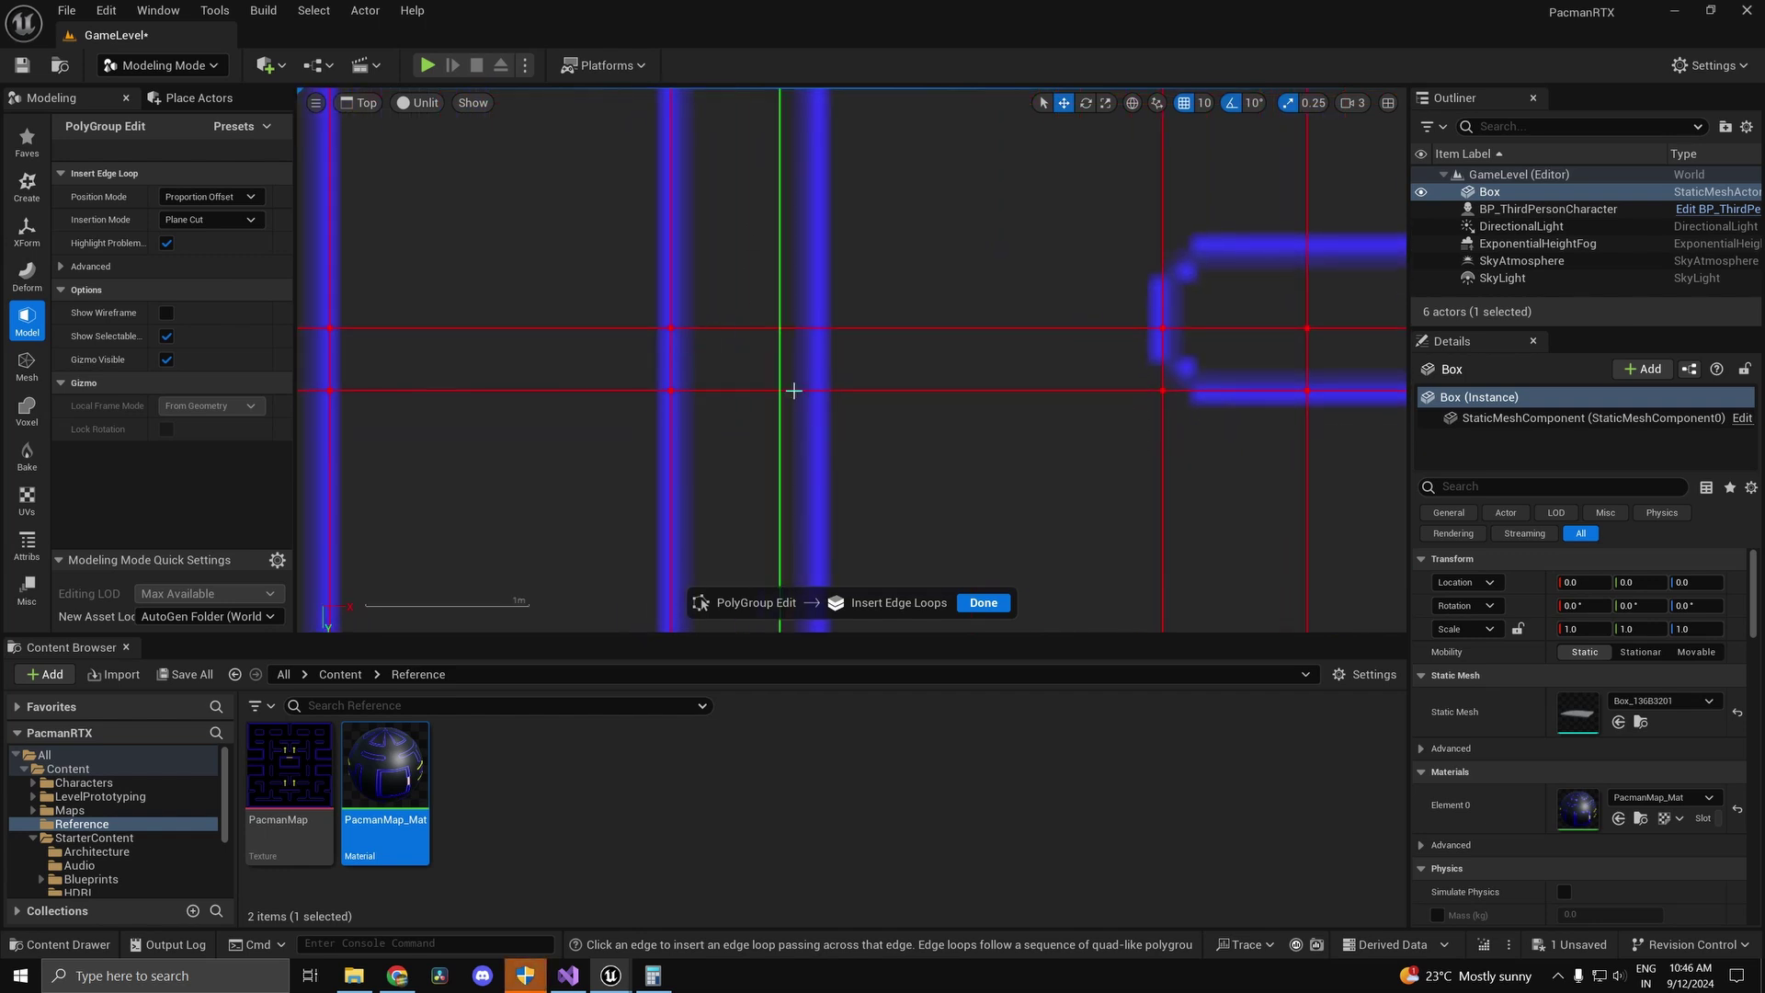
{"action": "scroll", "coordinate": [1002, 483], "scroll_direction": "down", "scroll_amount": 6}
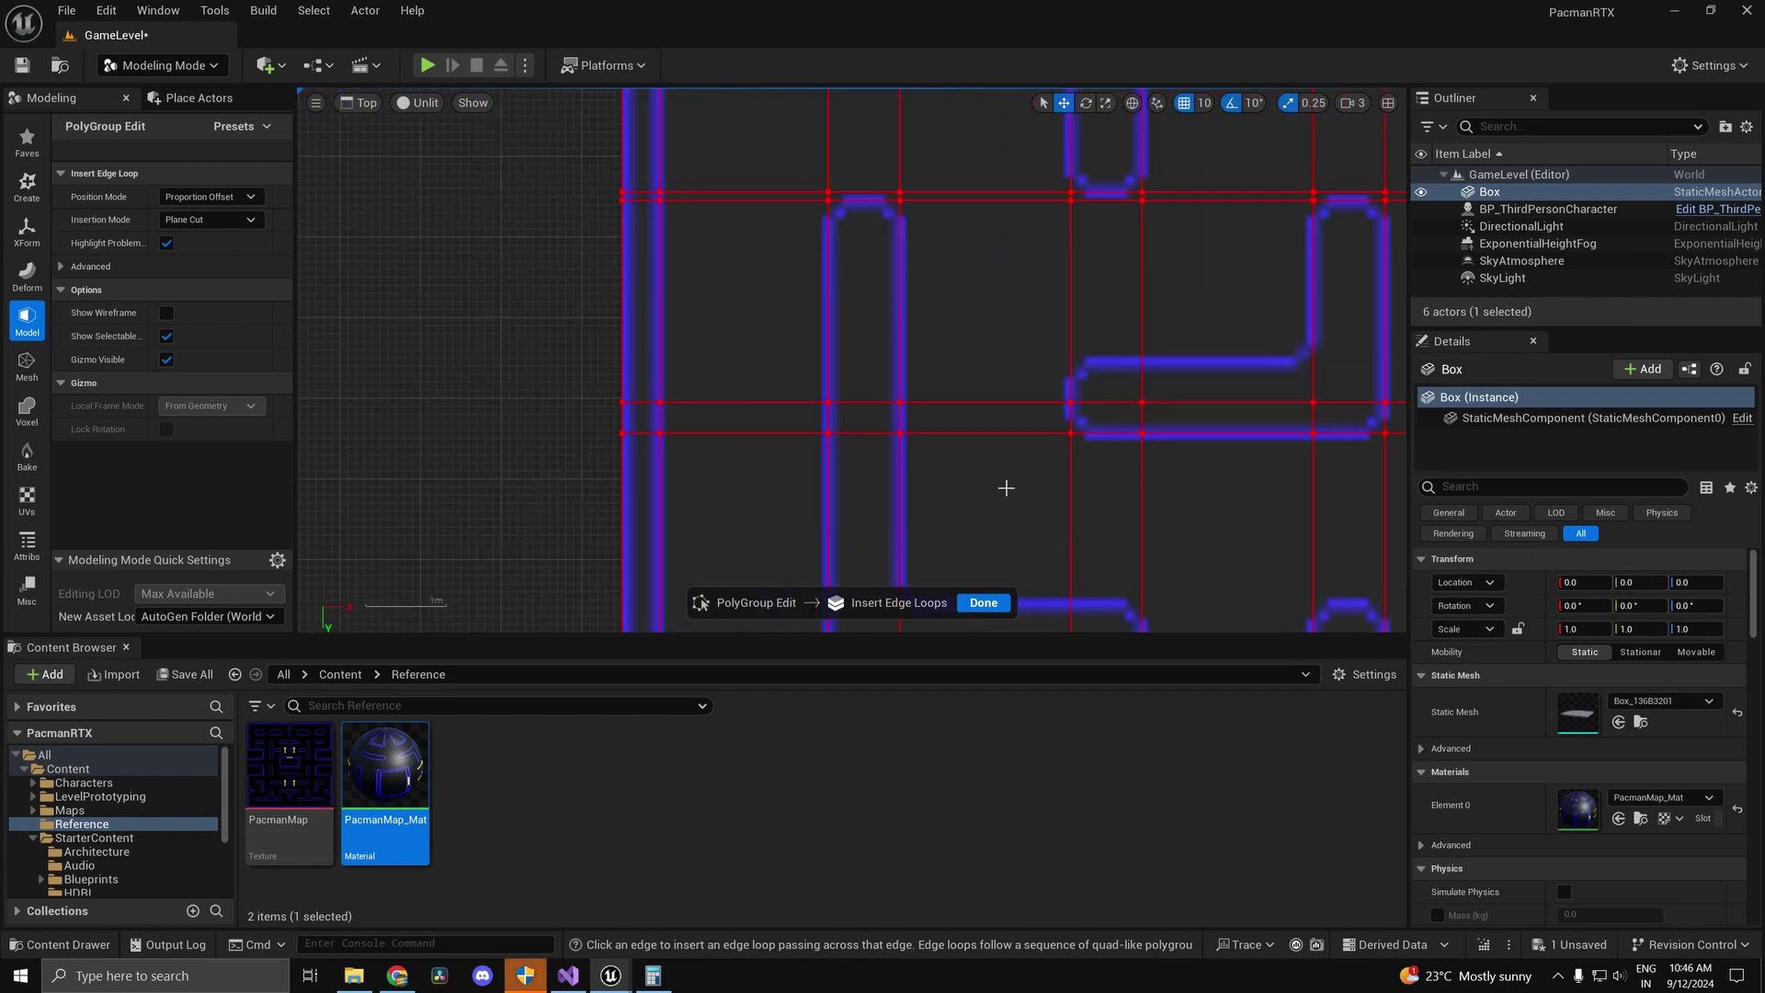
Step: Insert horizontal edge loops along the lower and upper lines of the tall T-shaped island's right-pointing arm
{"action": "right_click_drag", "start_coordinate": [1005, 488], "coordinate": [875, 136]}
{"action": "scroll", "coordinate": [856, 310], "scroll_direction": "up", "scroll_amount": 3}
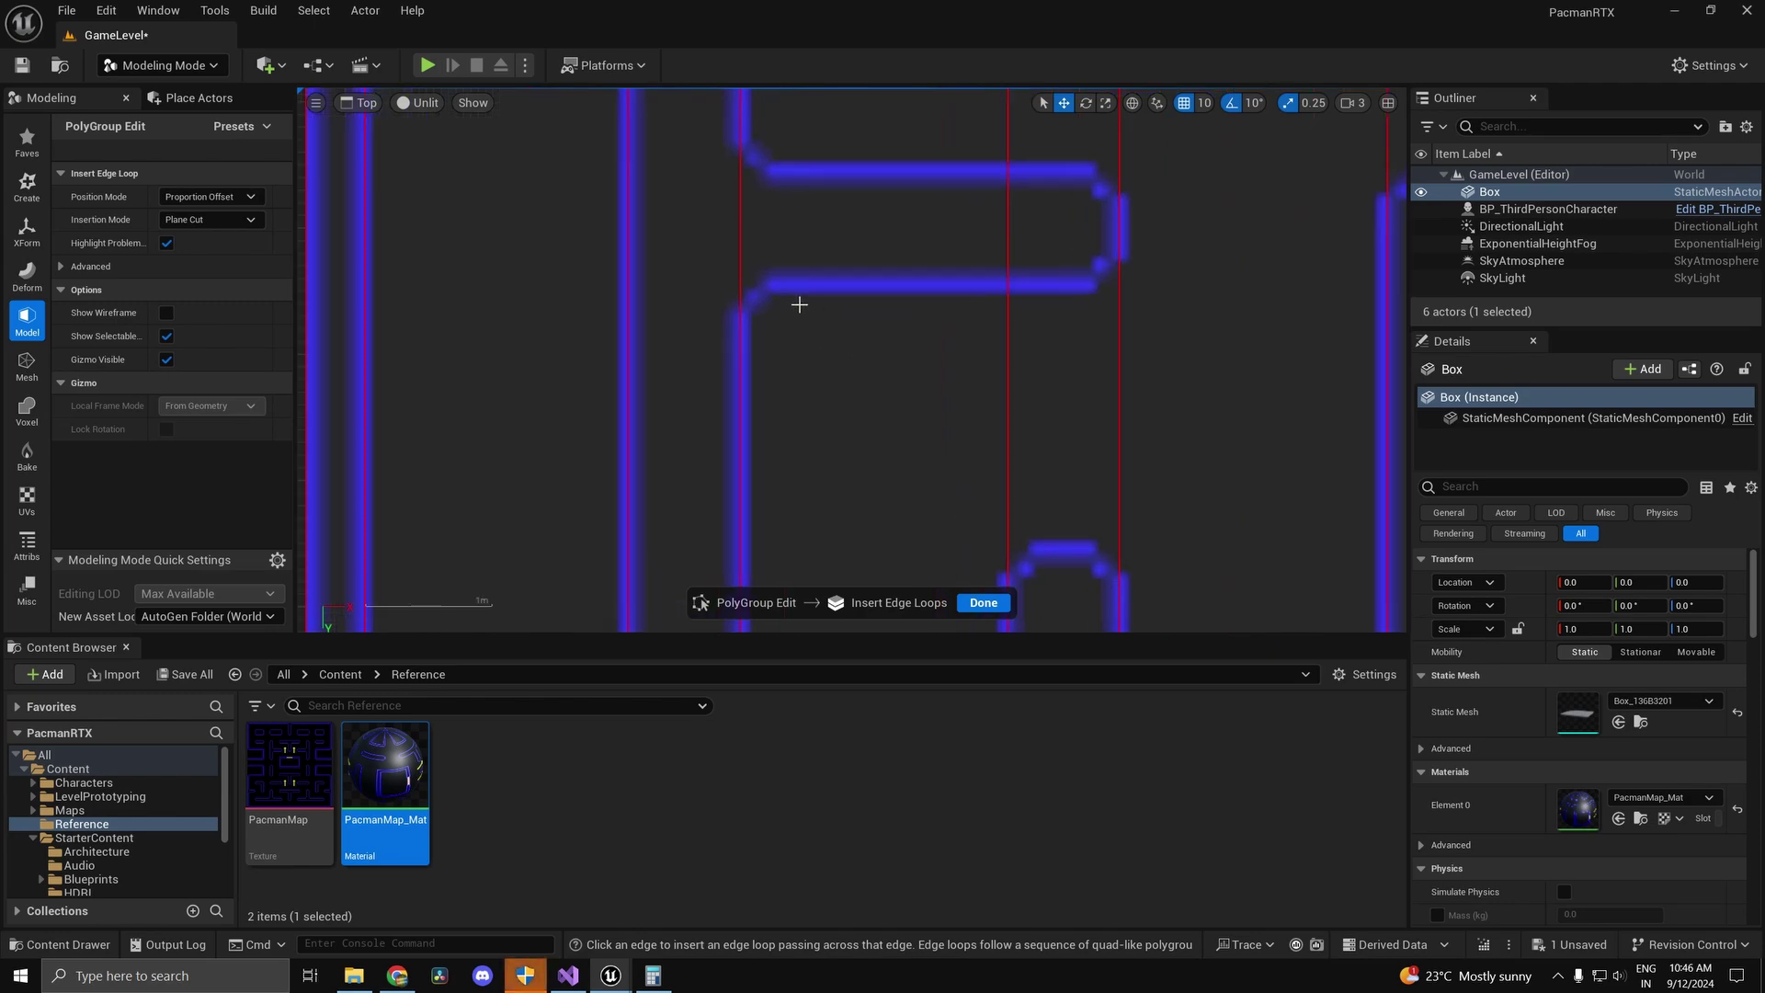
{"action": "left_click", "coordinate": [780, 415]}
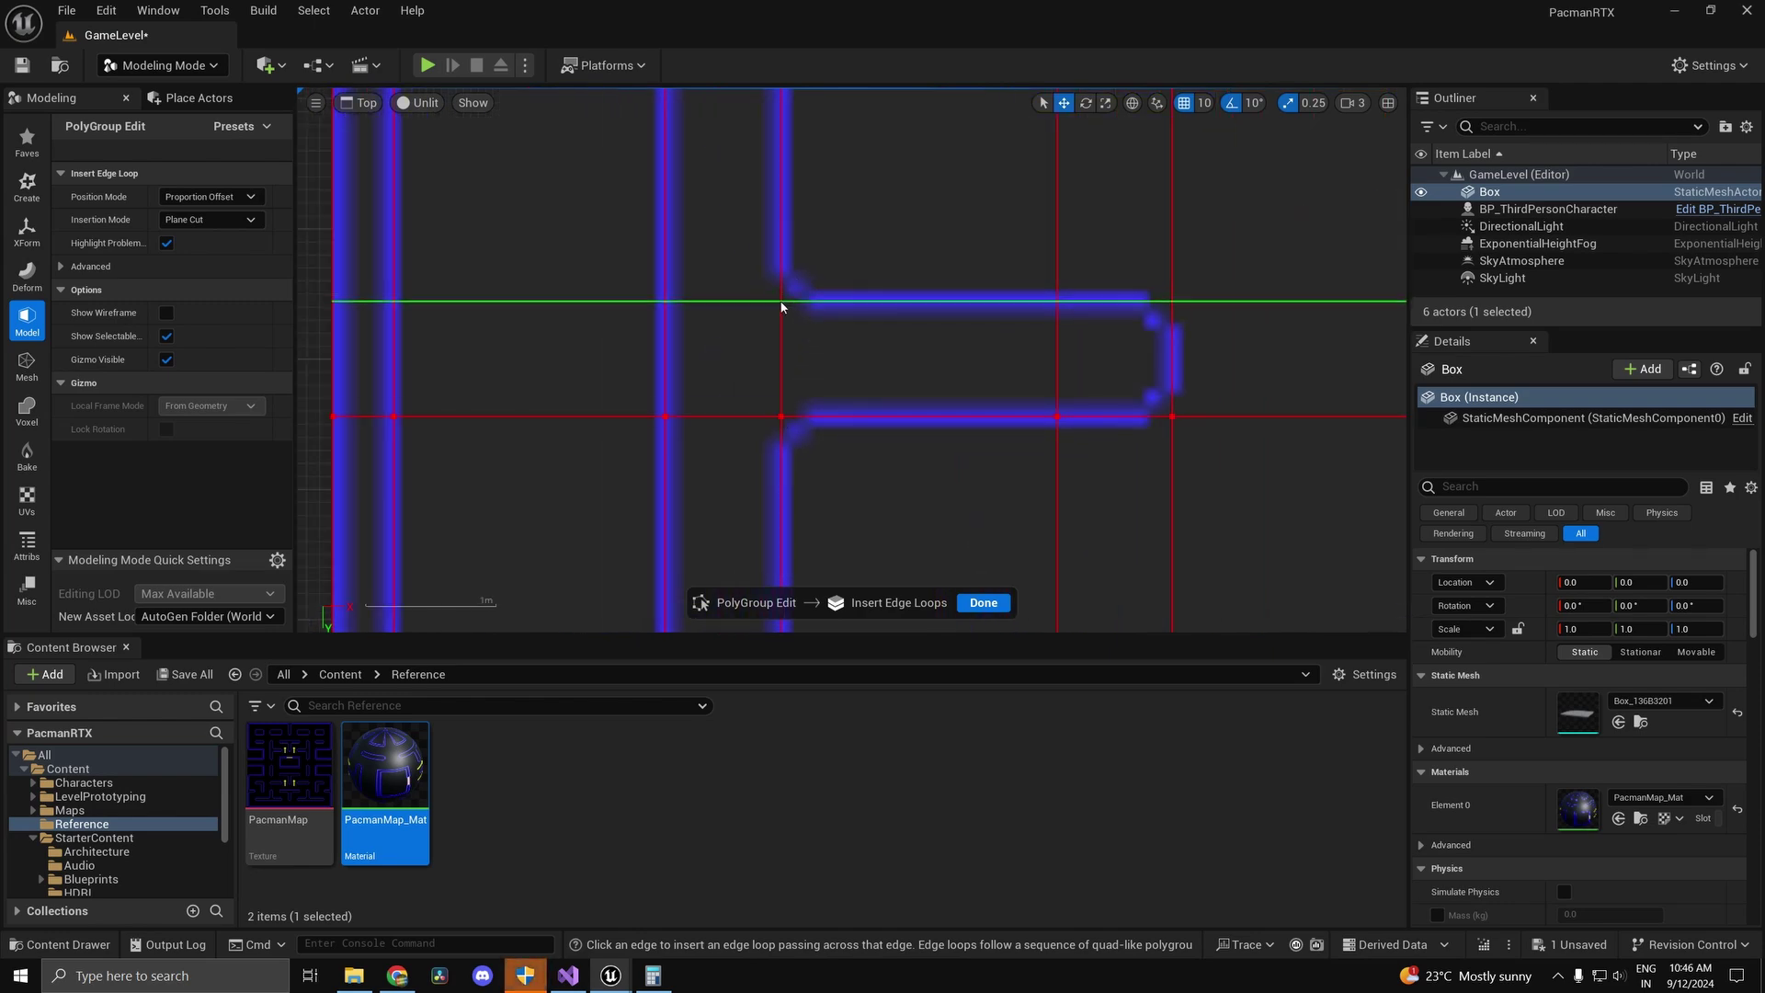
{"action": "left_click", "coordinate": [781, 300]}
Step: Insert a horizontal edge loop along the bottom end of the tall T-shaped island, redoing it once to correct its position
{"action": "scroll", "coordinate": [1131, 442], "scroll_direction": "down", "scroll_amount": 4}
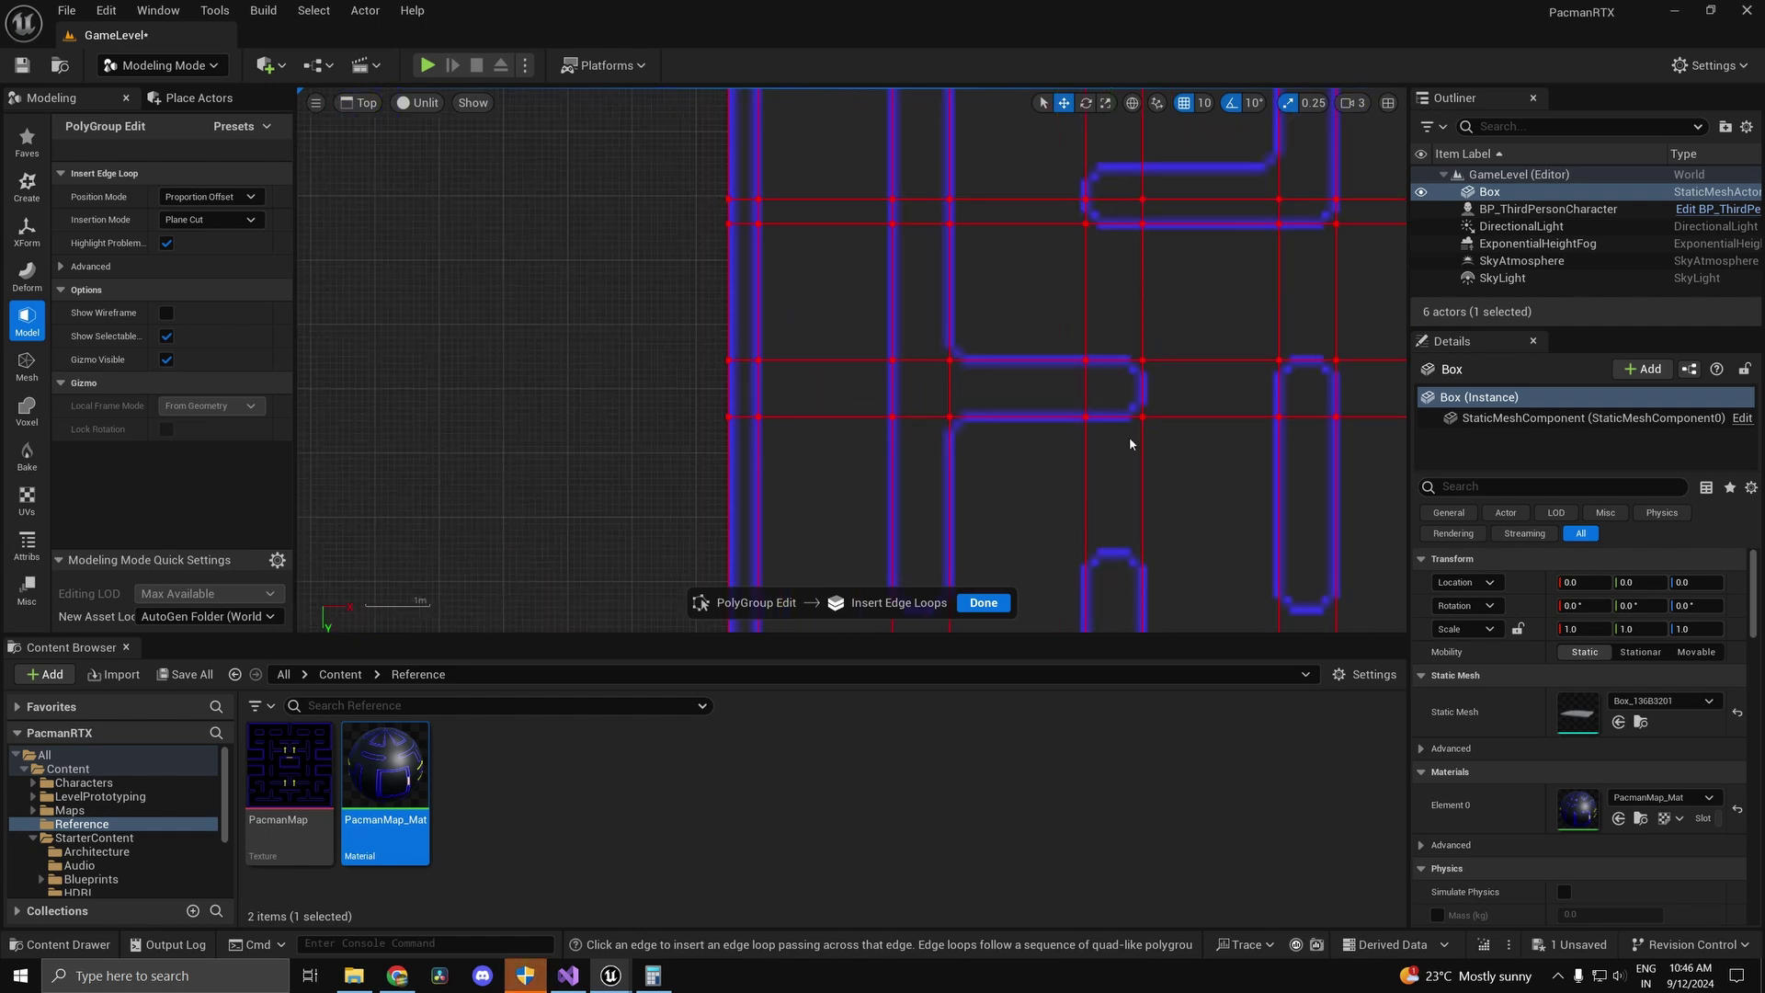
{"action": "right_click_drag", "start_coordinate": [708, 377], "coordinate": [384, 197]}
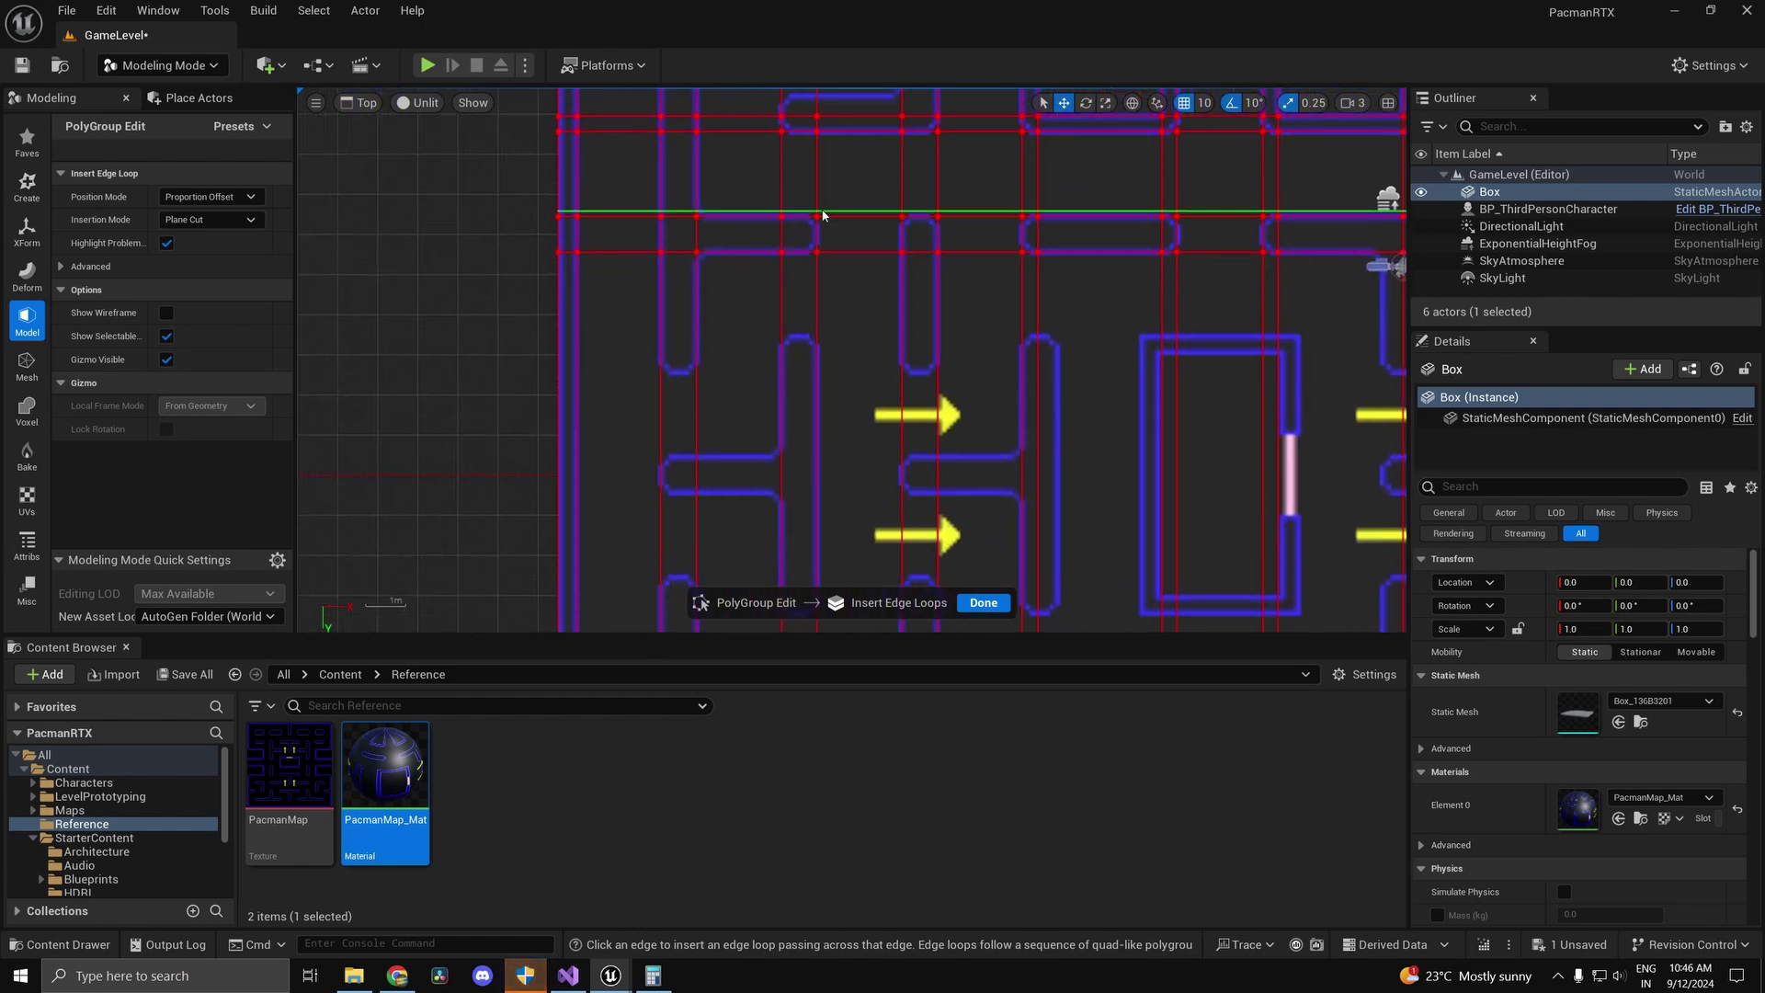
{"action": "scroll", "coordinate": [658, 368], "scroll_direction": "up", "scroll_amount": 6}
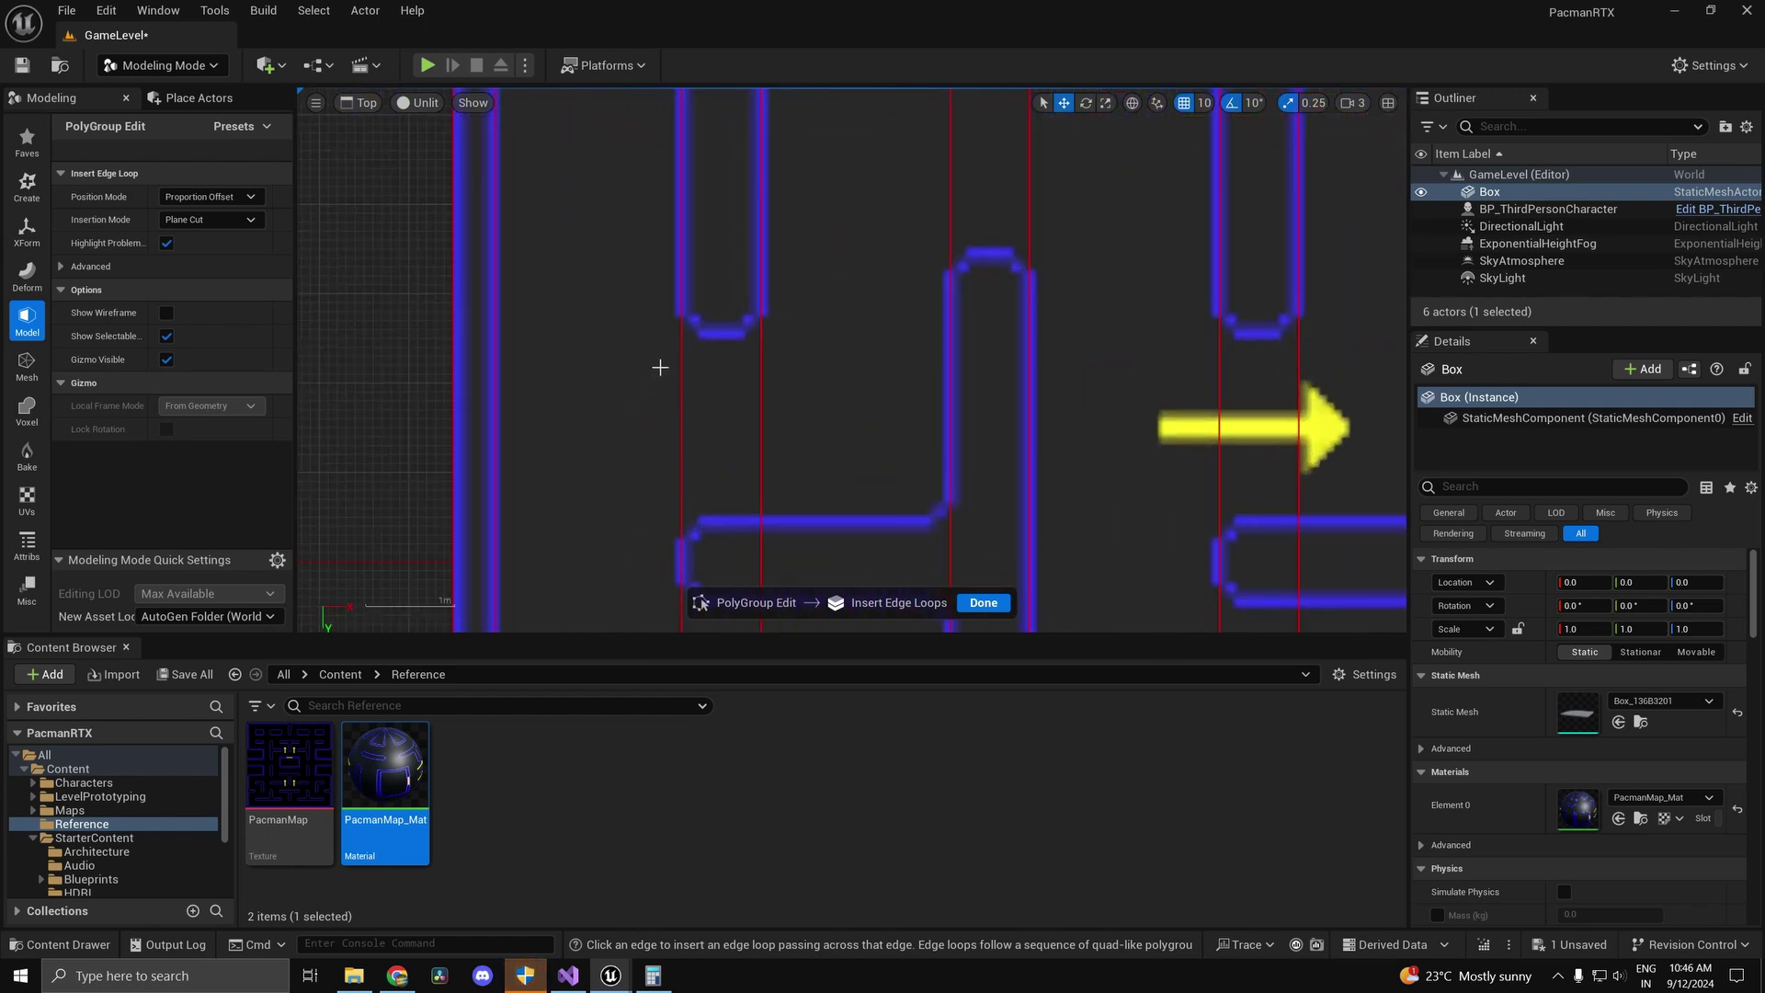
{"action": "right_click", "coordinate": [667, 320]}
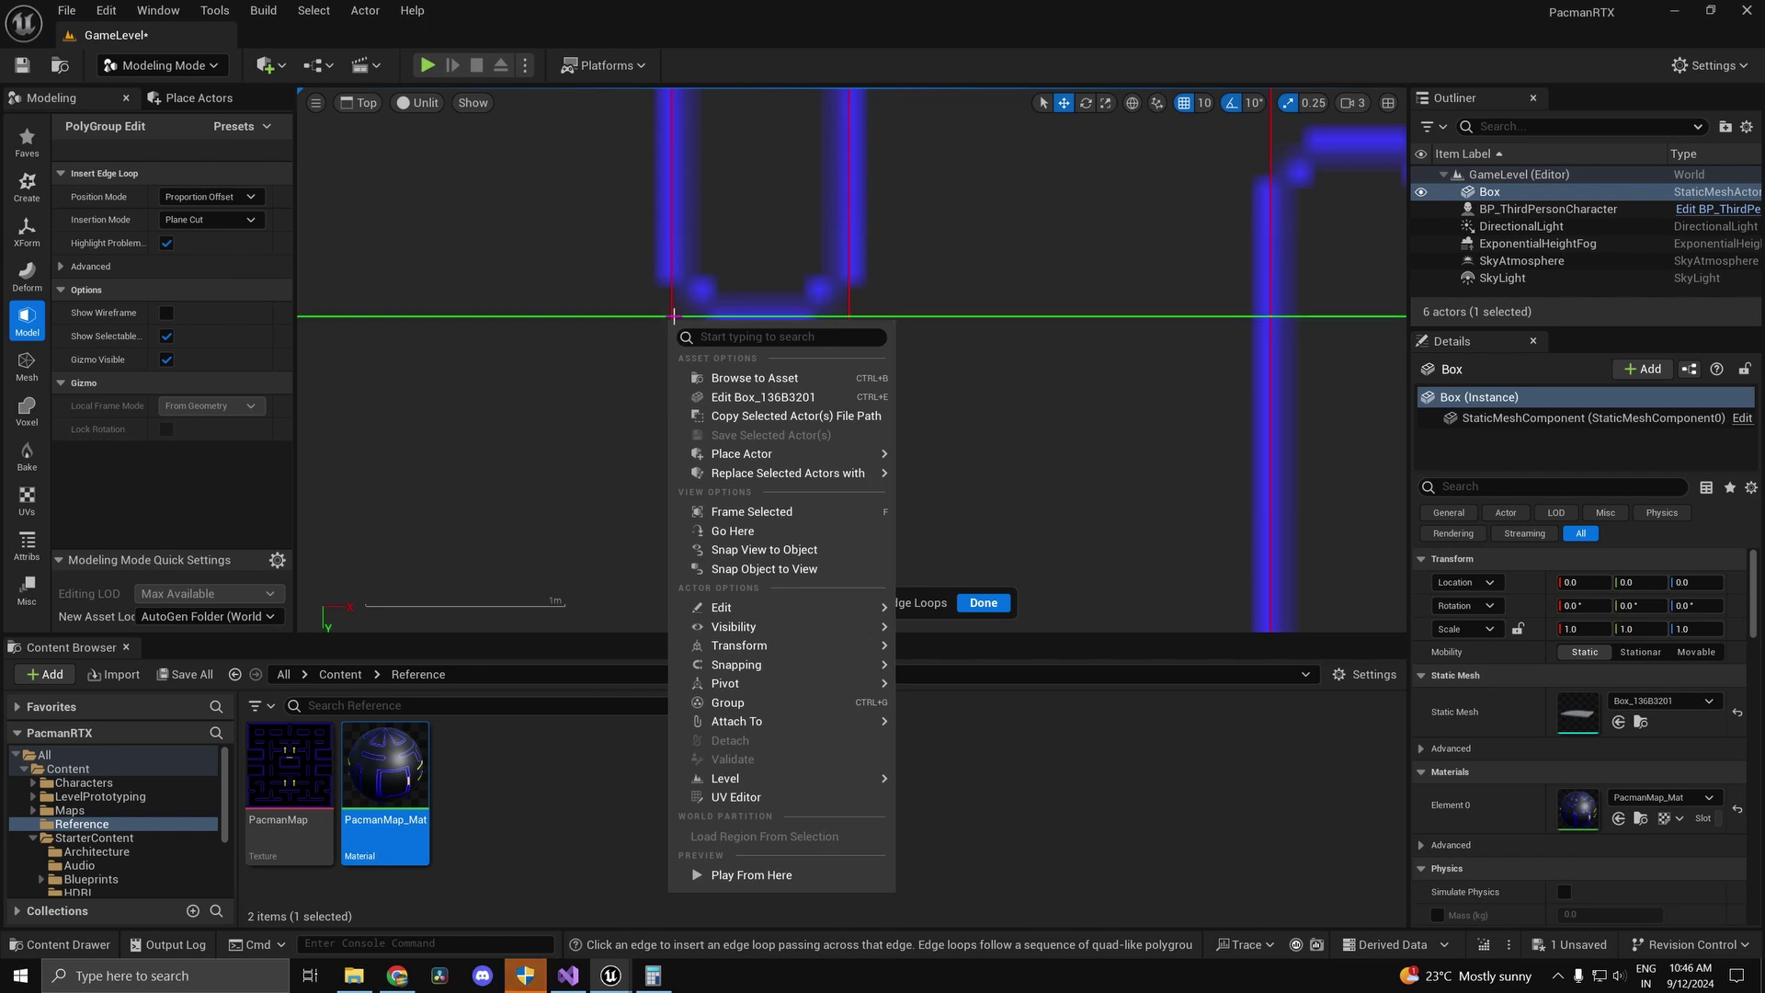
{"action": "left_click", "coordinate": [671, 316]}
{"action": "key", "text": "ctrl+z"}
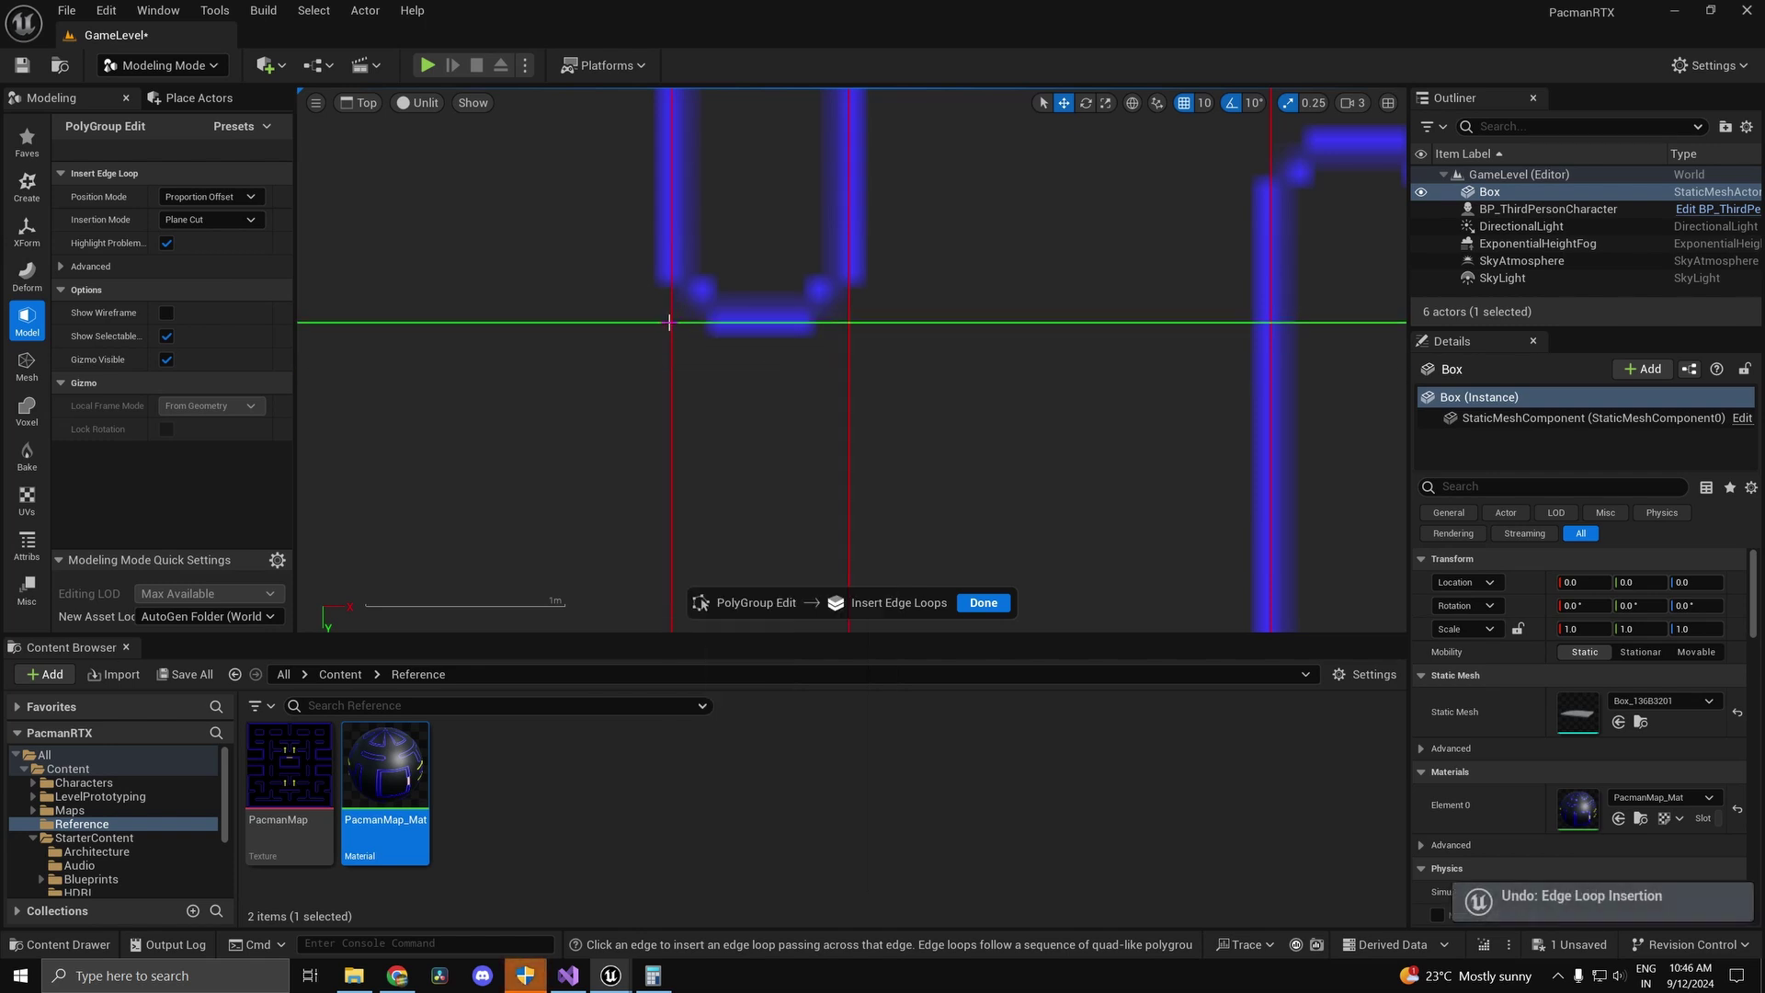
{"action": "left_click", "coordinate": [665, 325]}
Step: Insert a horizontal edge loop along the top end of the sideways T-shaped island whose arm points left
{"action": "scroll", "coordinate": [975, 423], "scroll_direction": "down", "scroll_amount": 2}
{"action": "scroll", "coordinate": [1004, 427], "scroll_direction": "down", "scroll_amount": 5}
{"action": "right_click_drag", "start_coordinate": [1015, 451], "coordinate": [724, 359]}
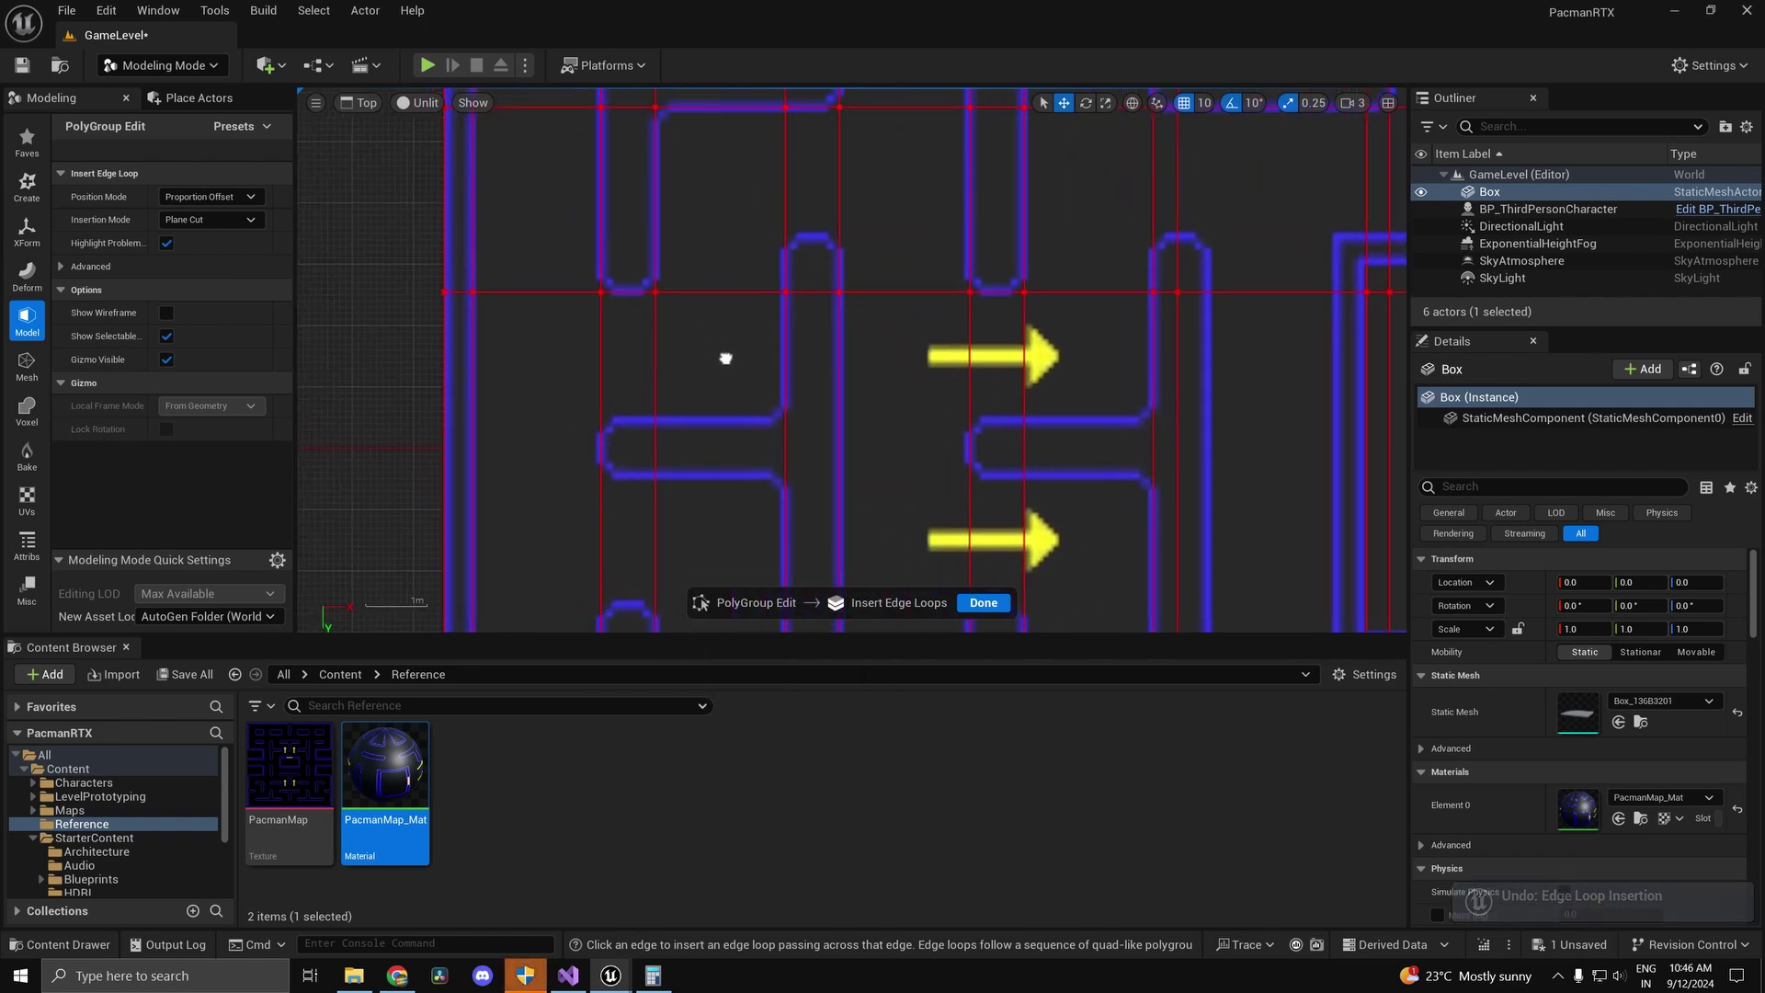
{"action": "scroll", "coordinate": [863, 235], "scroll_direction": "up", "scroll_amount": 4}
{"action": "scroll", "coordinate": [806, 244], "scroll_direction": "up", "scroll_amount": 2}
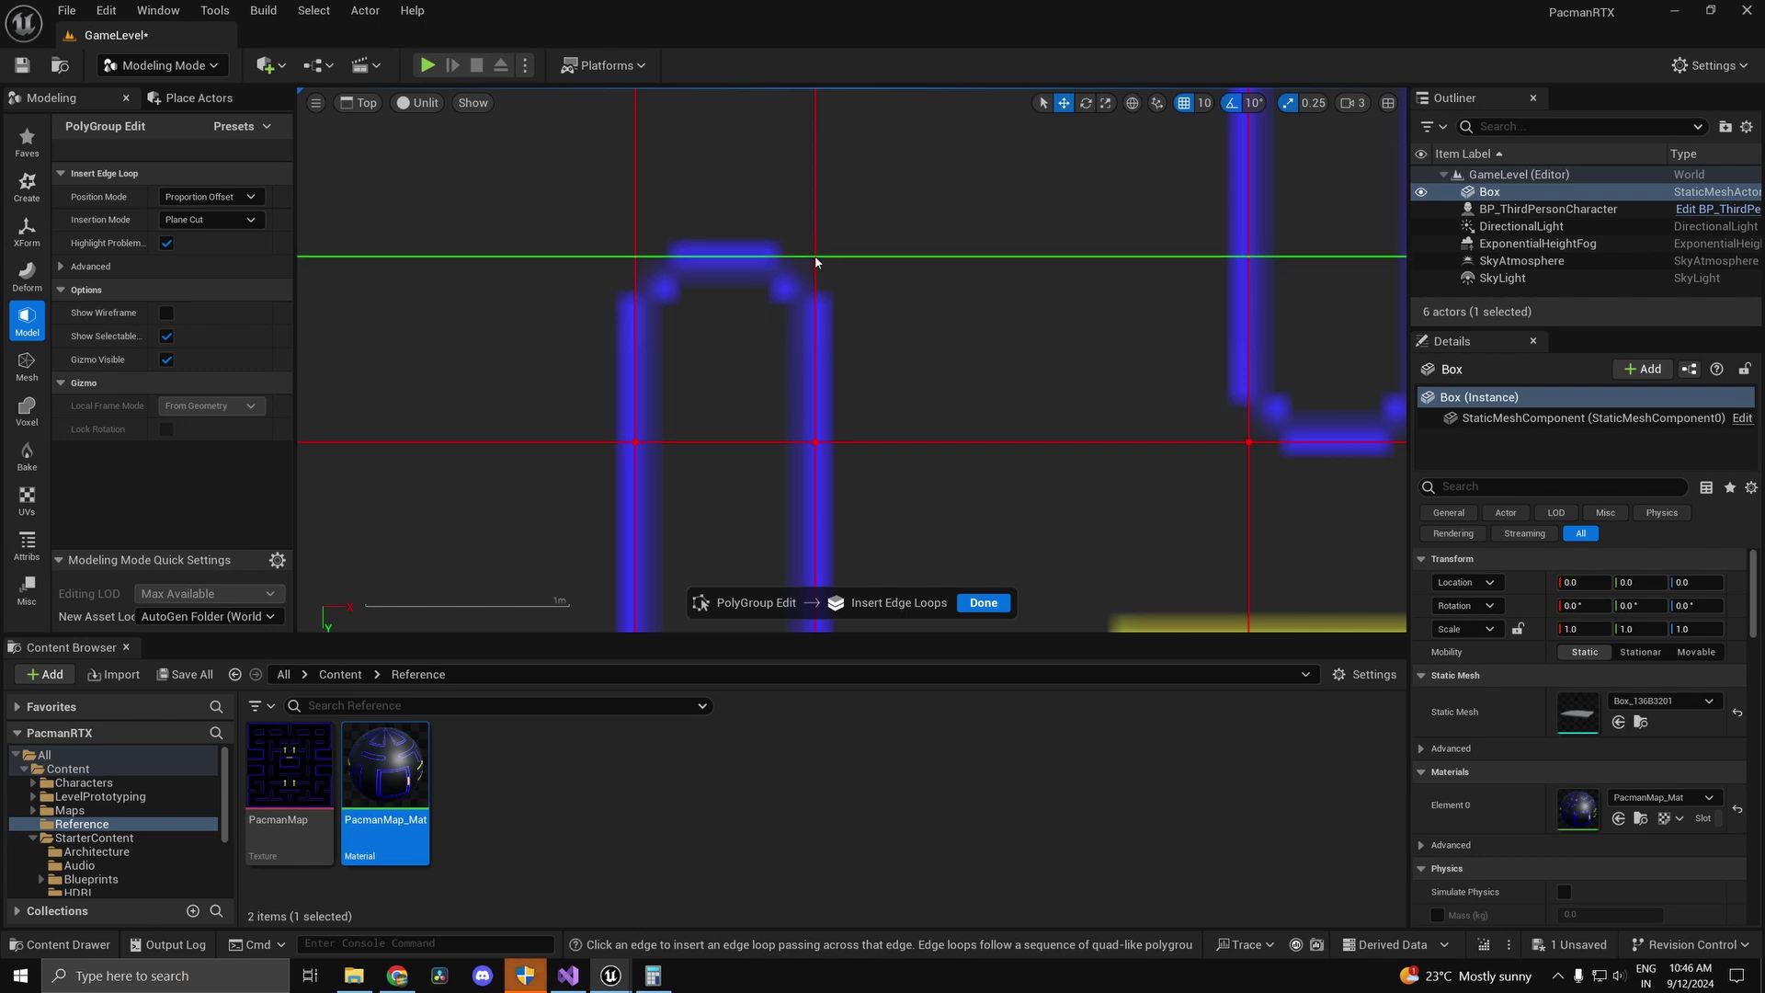
{"action": "left_click", "coordinate": [816, 260]}
Step: Insert horizontal edge loops along the upper and lower lines of that sideways T-shaped island's left-pointing arm
{"action": "scroll", "coordinate": [883, 374], "scroll_direction": "down", "scroll_amount": 4}
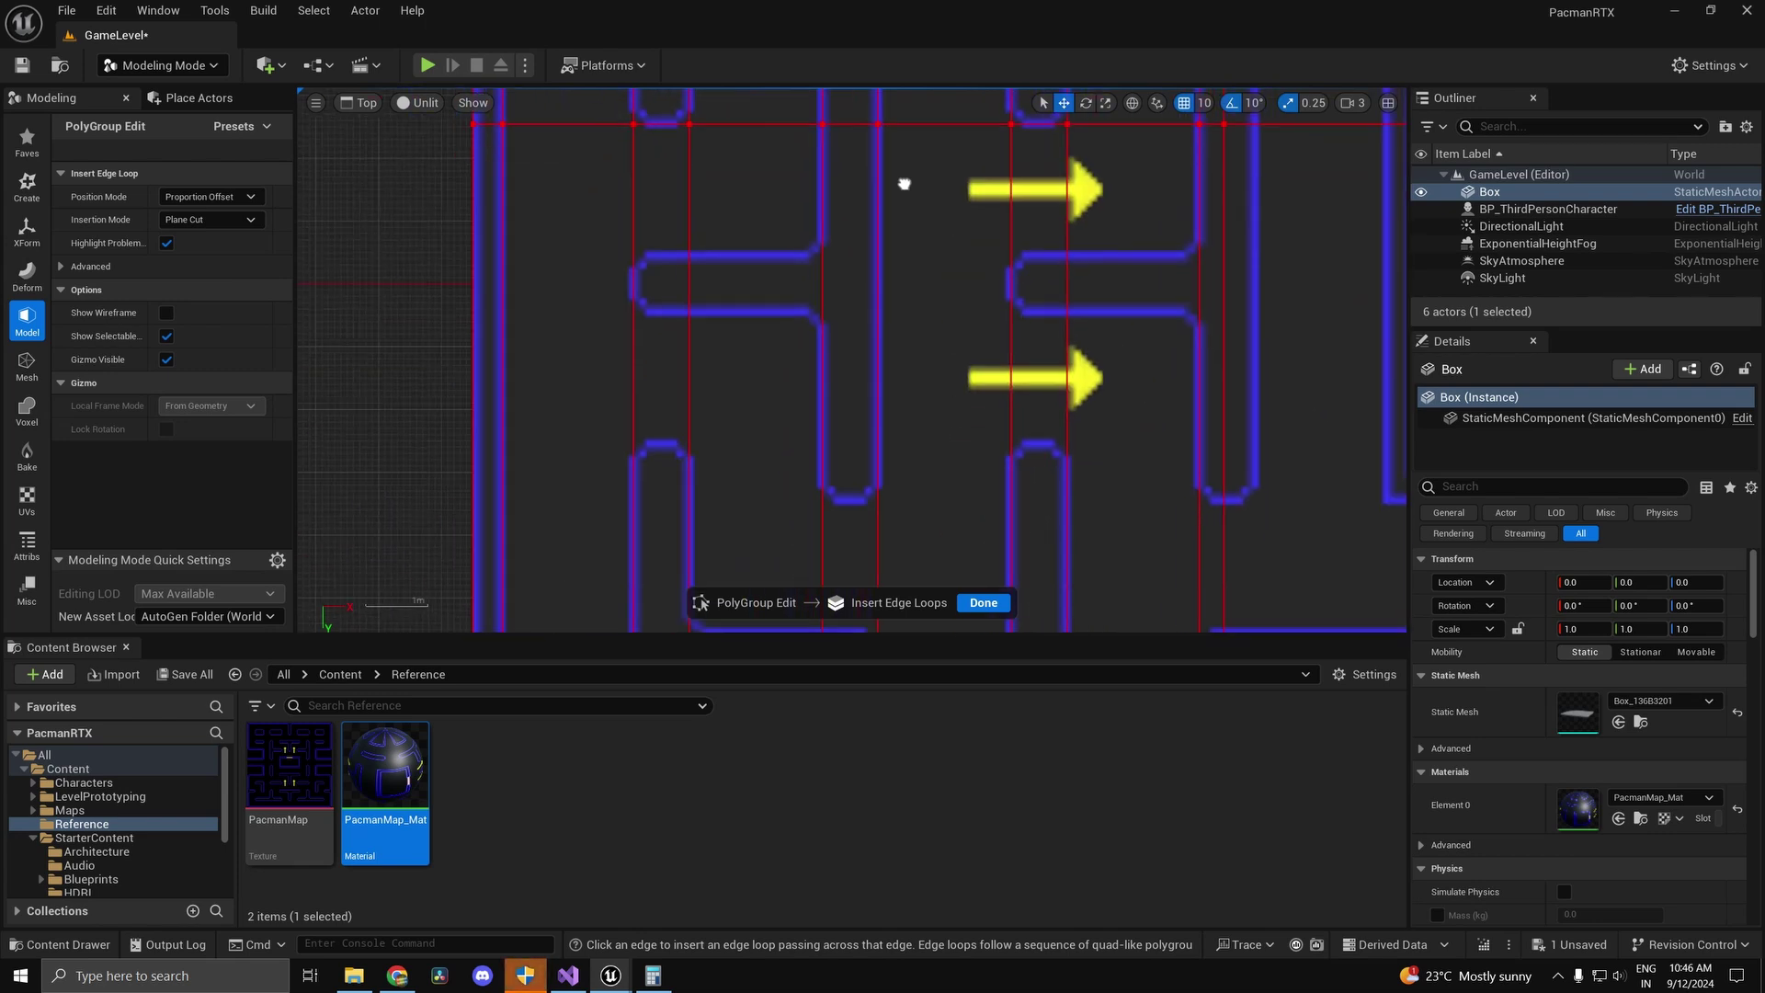
{"action": "scroll", "coordinate": [902, 181], "scroll_direction": "up", "scroll_amount": 2}
{"action": "scroll", "coordinate": [746, 175], "scroll_direction": "up", "scroll_amount": 1}
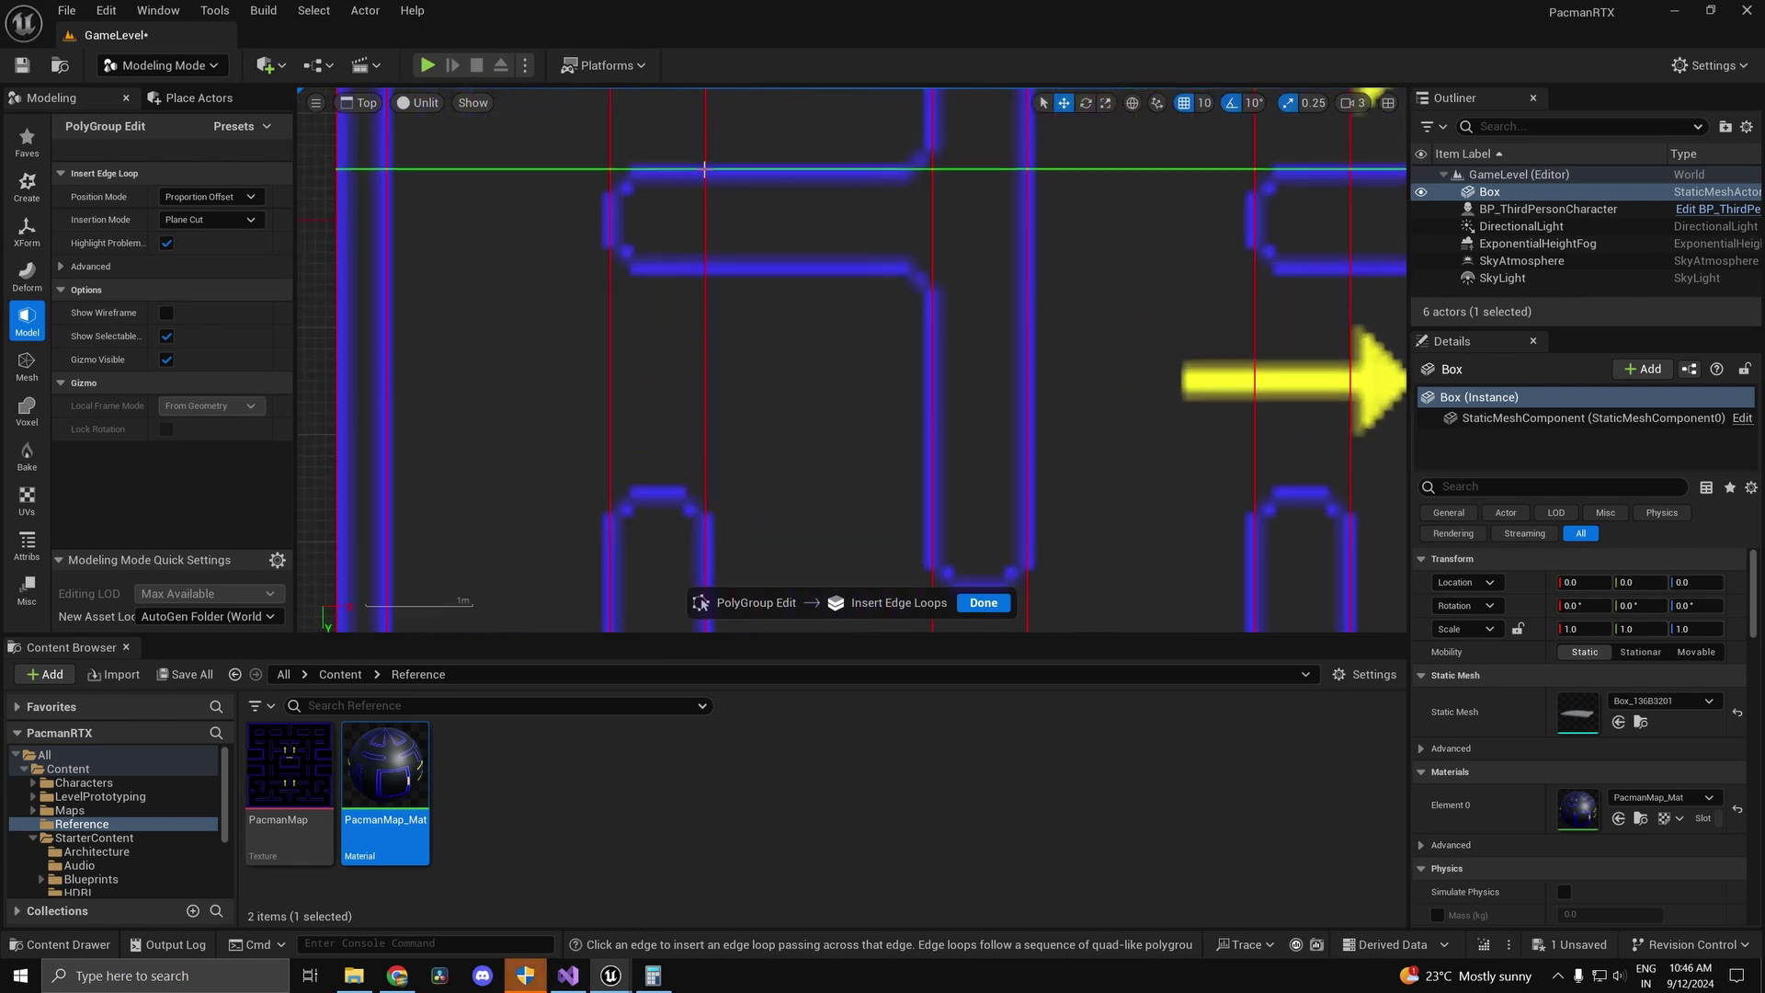
{"action": "left_click", "coordinate": [706, 171]}
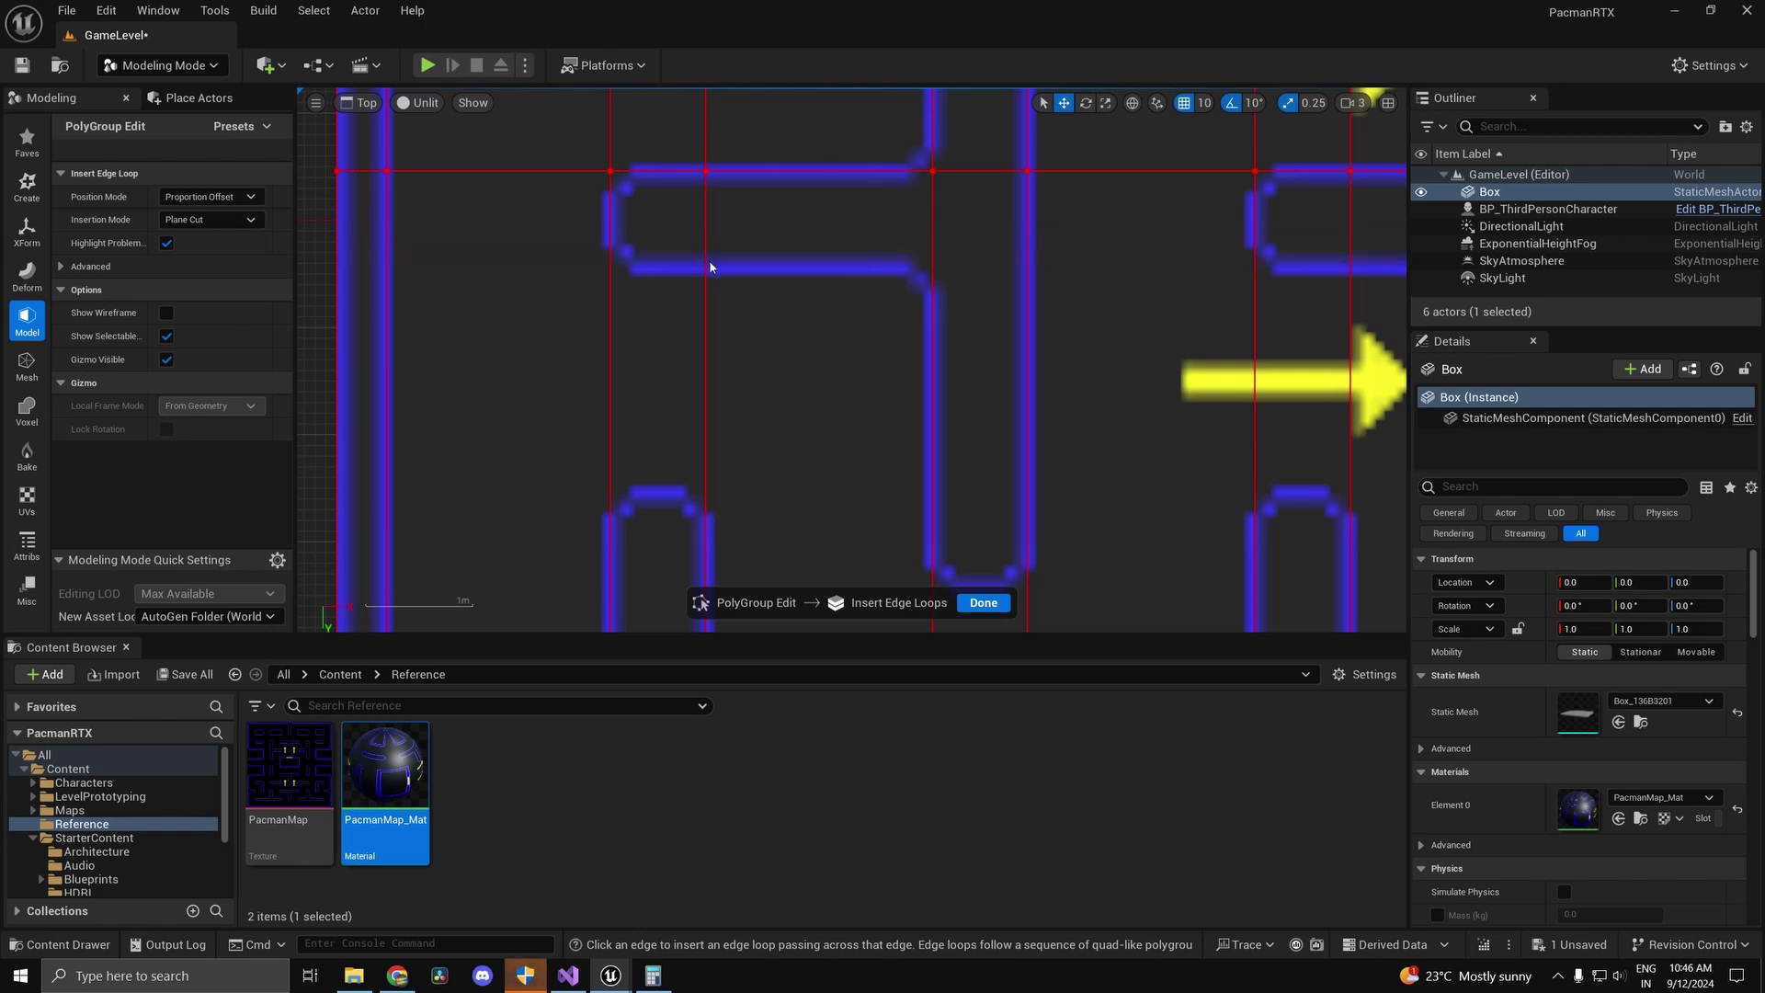
{"action": "left_click", "coordinate": [704, 265]}
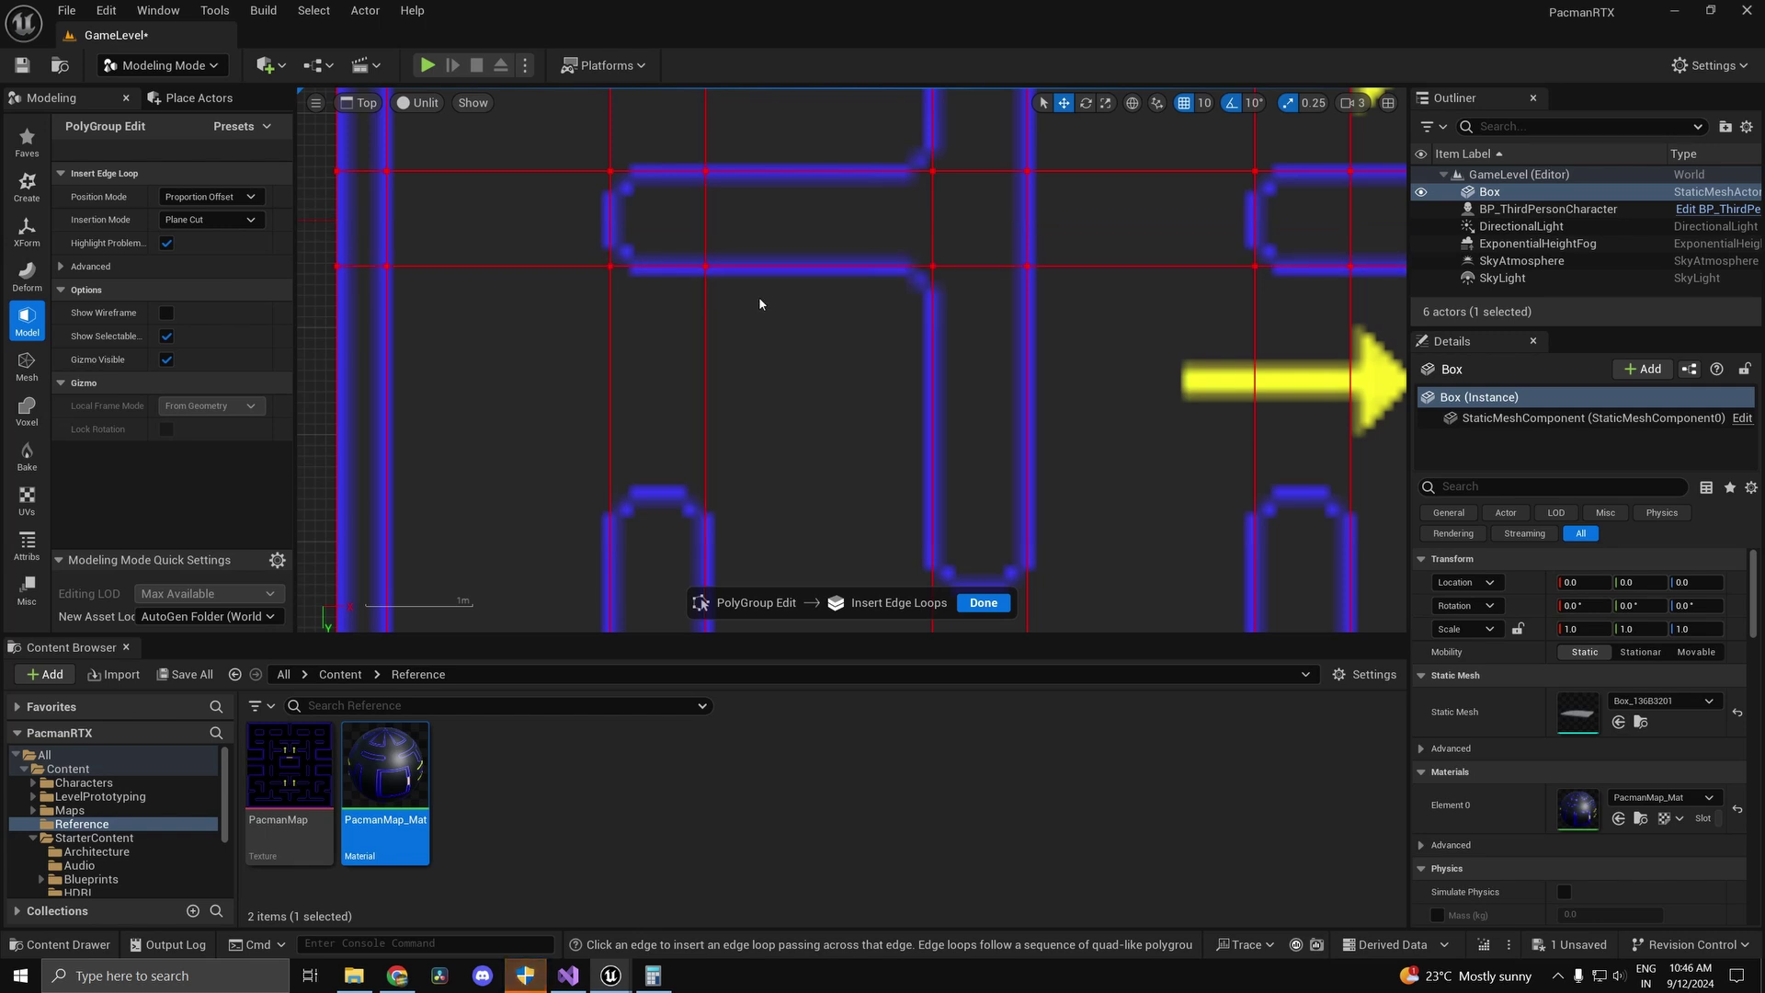
Step: Insert horizontal edge loops along the top of the lower-left T-shaped island and the bottom end of the sideways T-shaped island
{"action": "scroll", "coordinate": [657, 256], "scroll_direction": "down", "scroll_amount": 4}
{"action": "right_click_drag", "start_coordinate": [828, 441], "coordinate": [691, 246]}
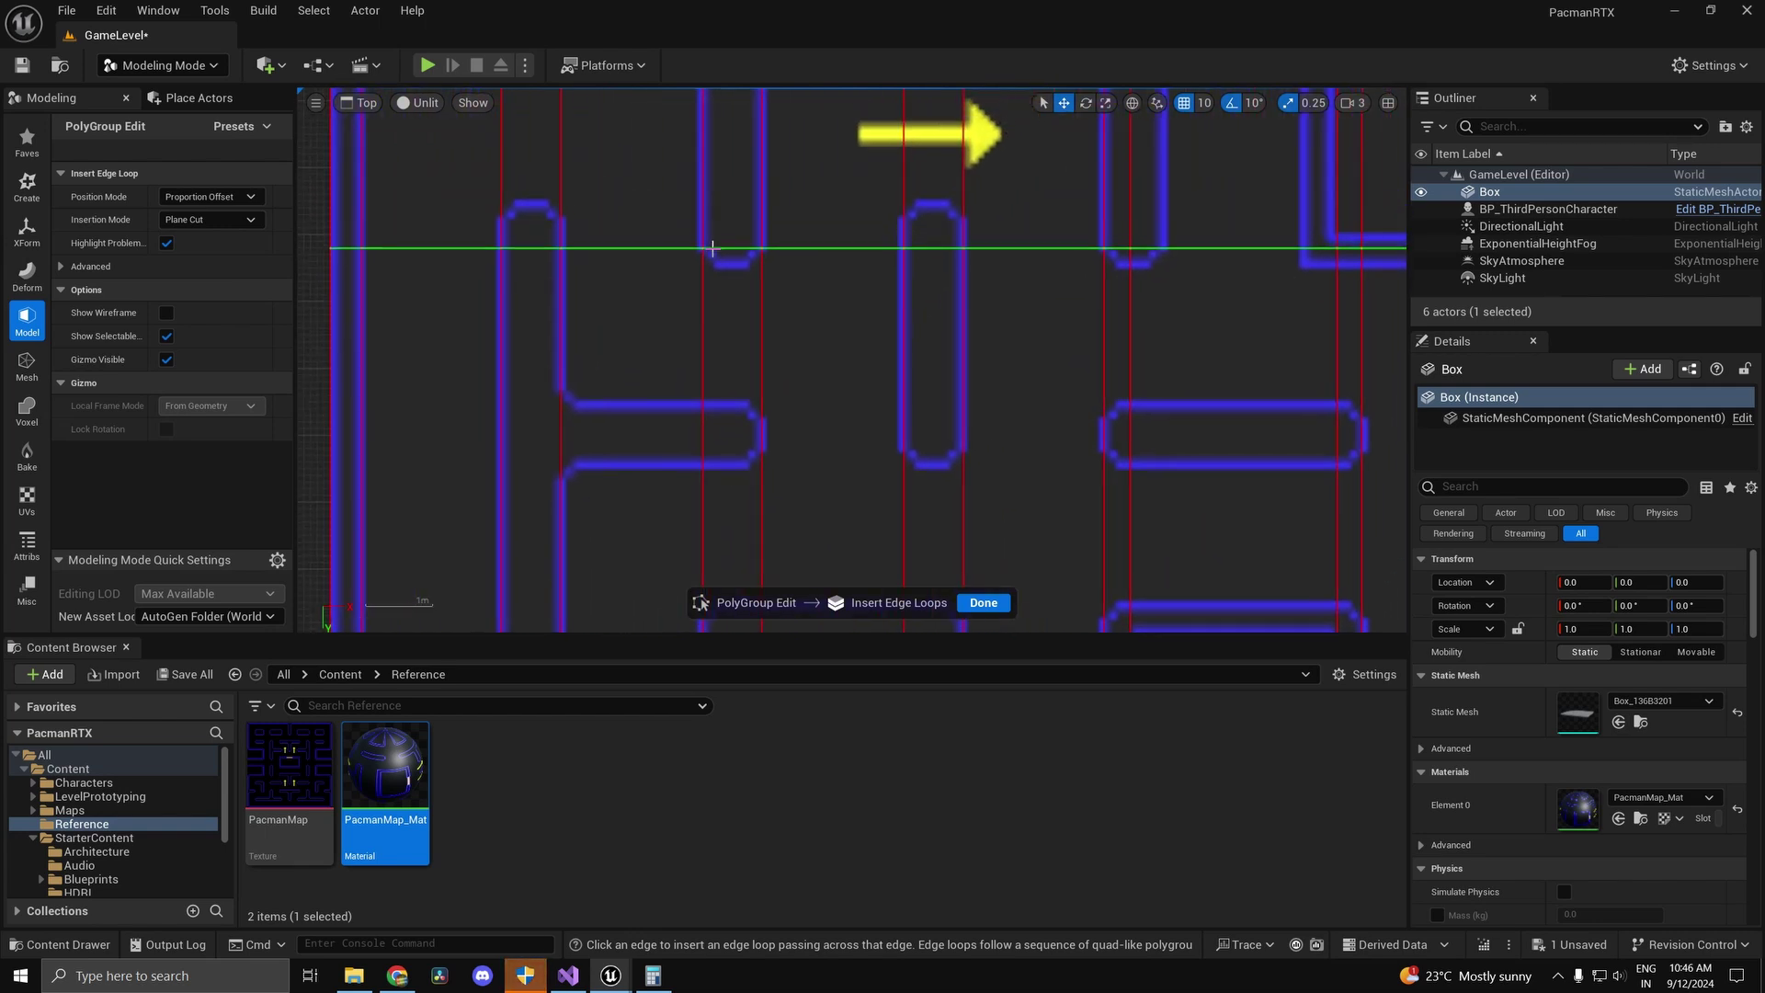
{"action": "scroll", "coordinate": [703, 256], "scroll_direction": "up", "scroll_amount": 4}
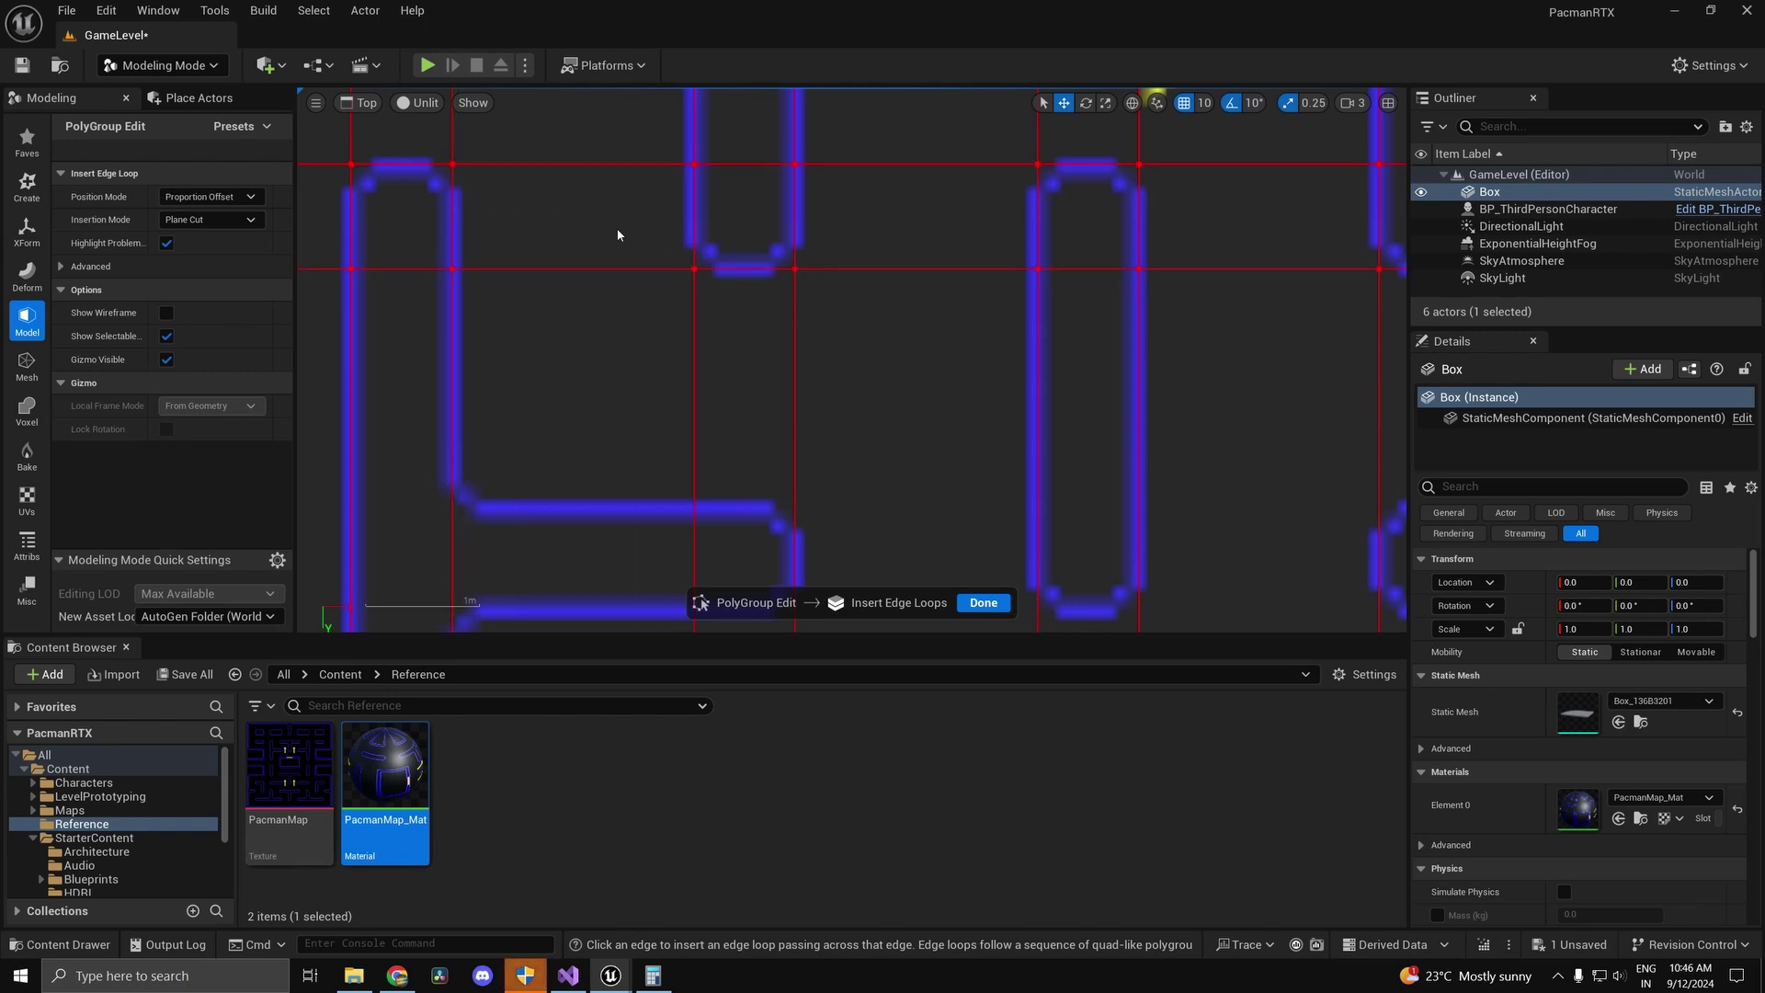
Step: Examine how the existing edge loops line up with the central ghost house and the islands around it
{"action": "scroll", "coordinate": [699, 282], "scroll_direction": "down", "scroll_amount": 4}
{"action": "right_click_drag", "start_coordinate": [813, 341], "coordinate": [805, 426]}
{"action": "scroll", "coordinate": [831, 395], "scroll_direction": "down", "scroll_amount": 5}
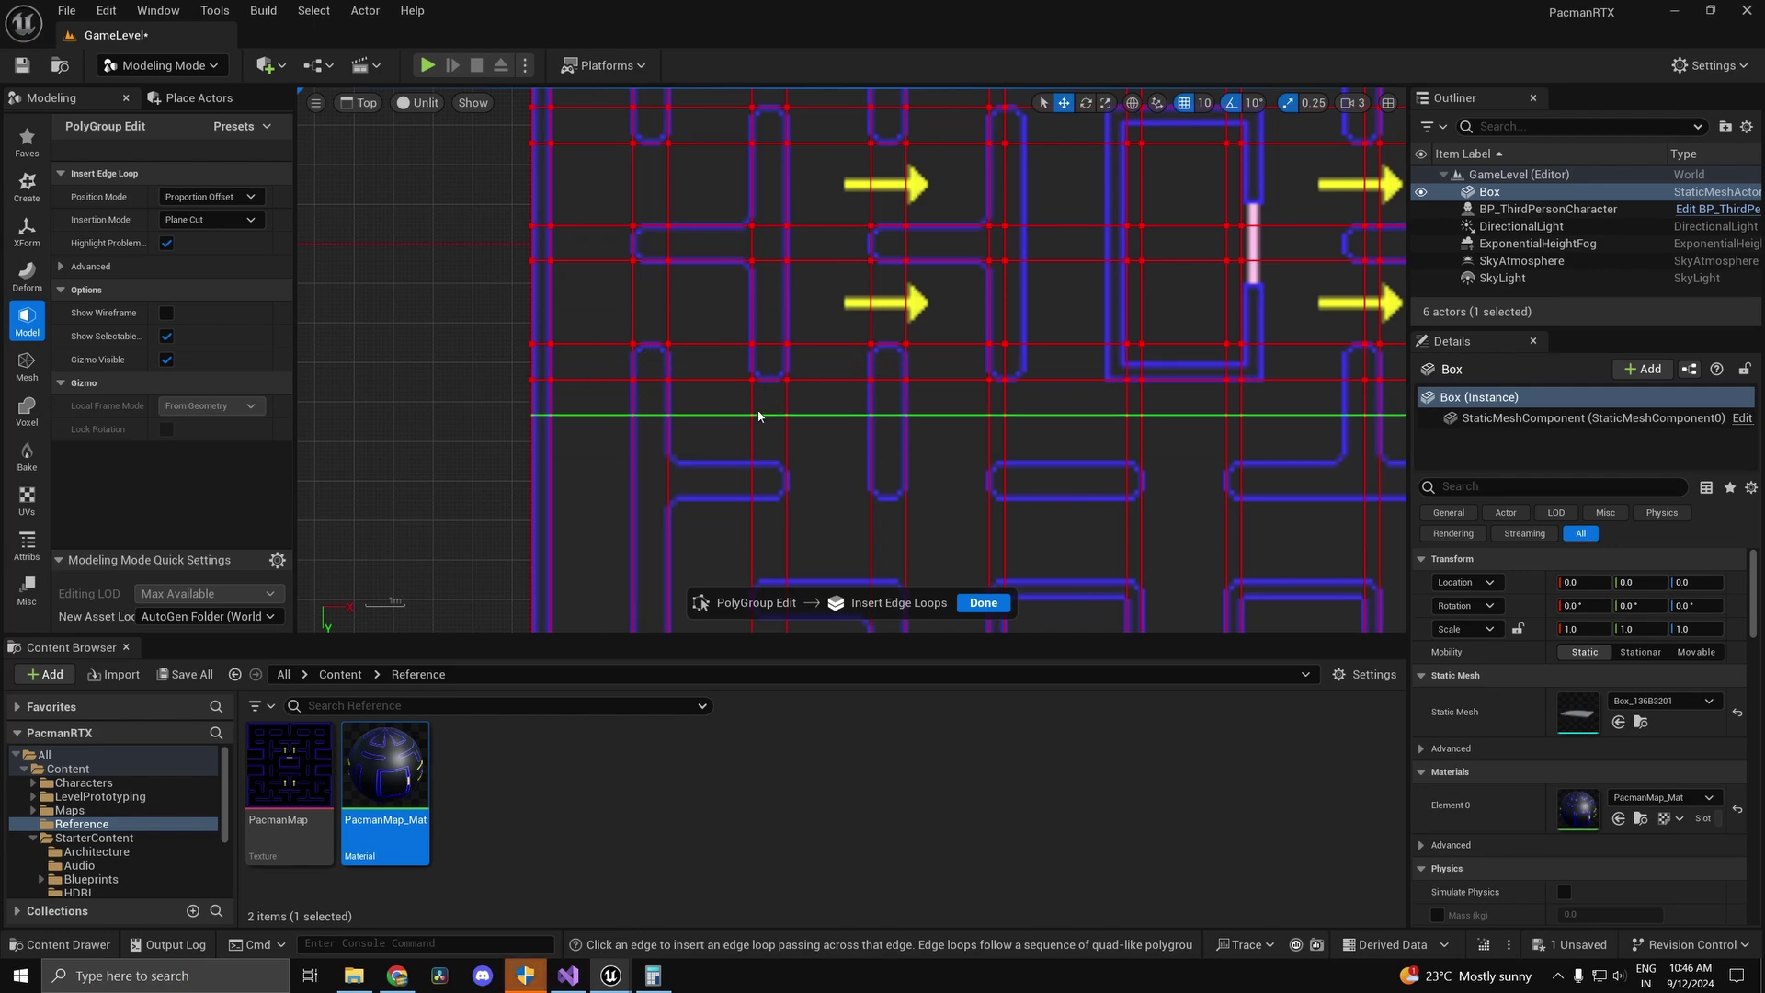
{"action": "scroll", "coordinate": [1190, 359], "scroll_direction": "up", "scroll_amount": 3}
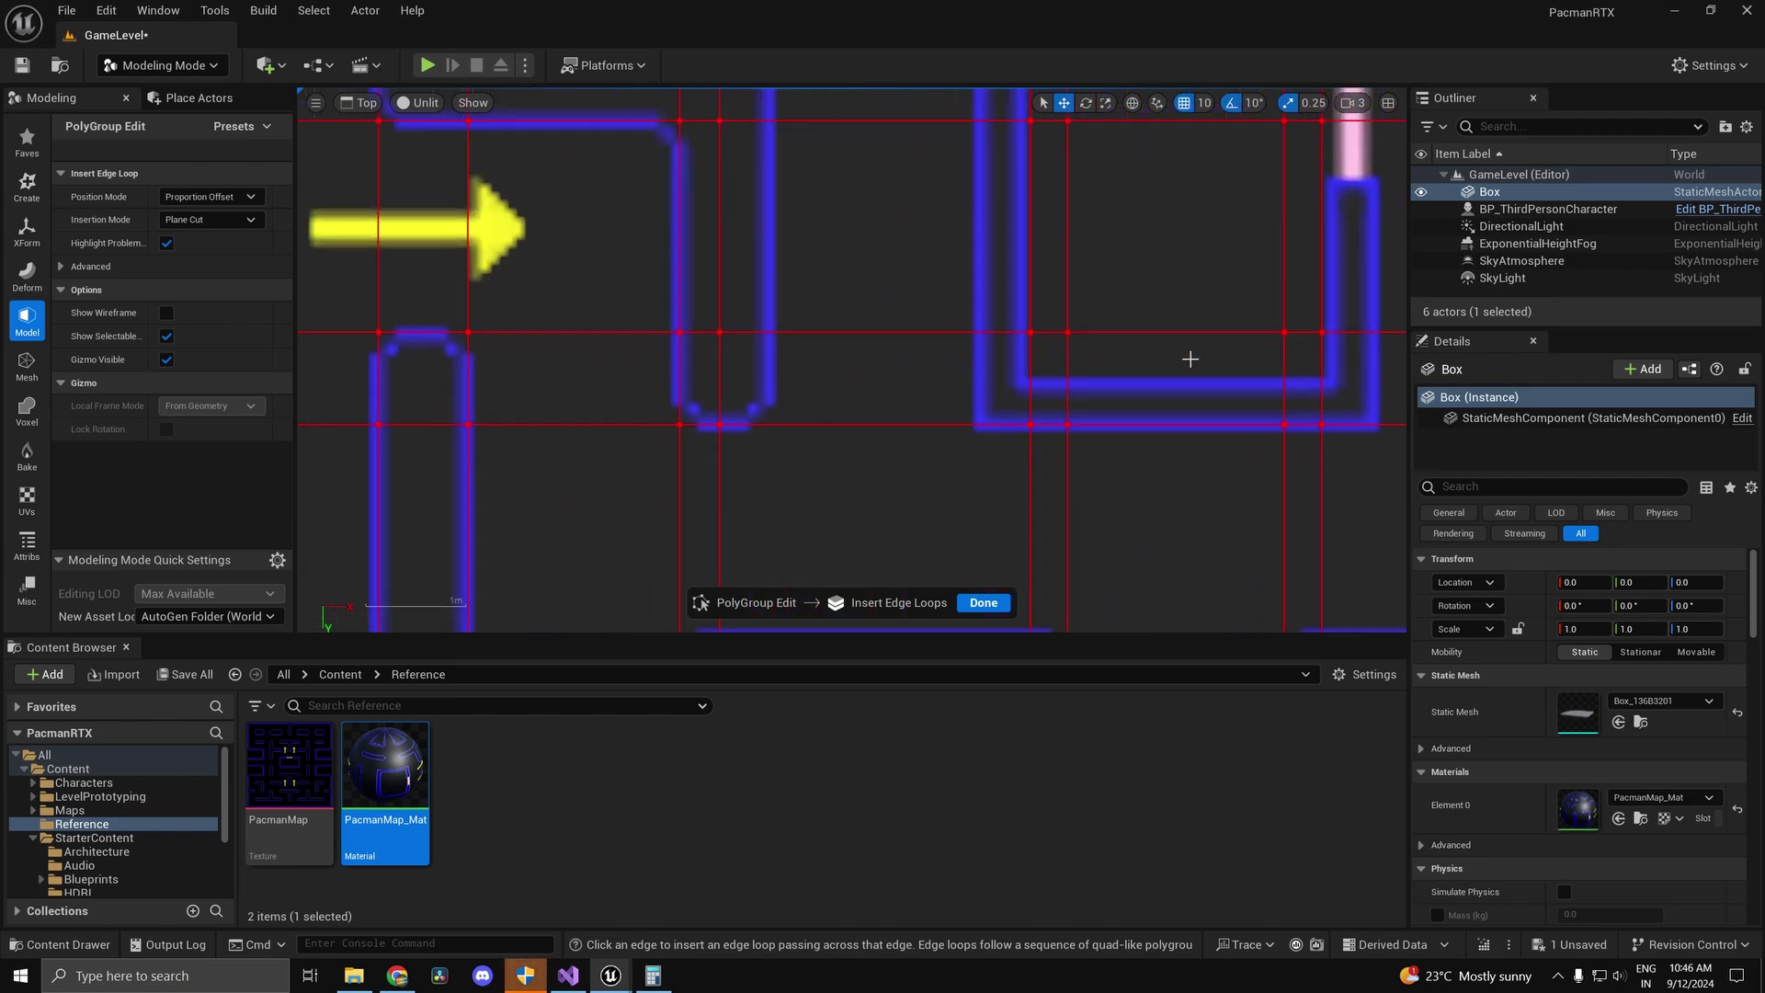
{"action": "scroll", "coordinate": [648, 377], "scroll_direction": "down", "scroll_amount": 3}
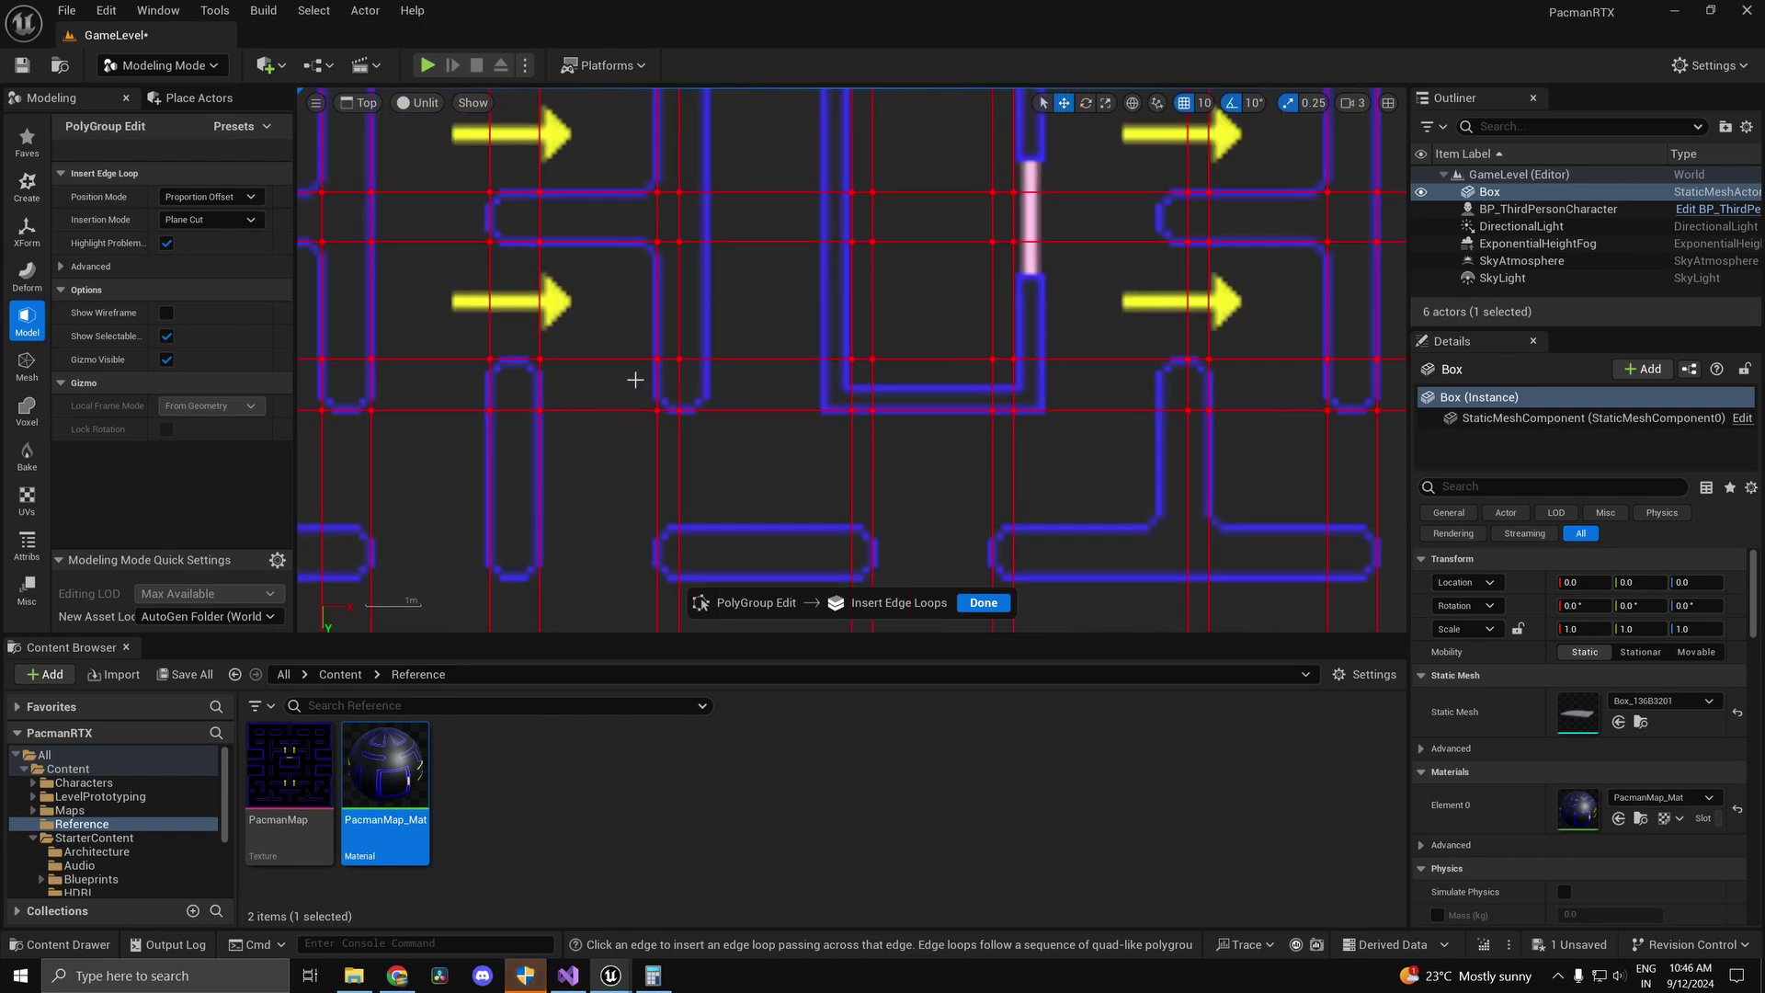
{"action": "right_click_drag", "start_coordinate": [635, 378], "coordinate": [803, 530]}
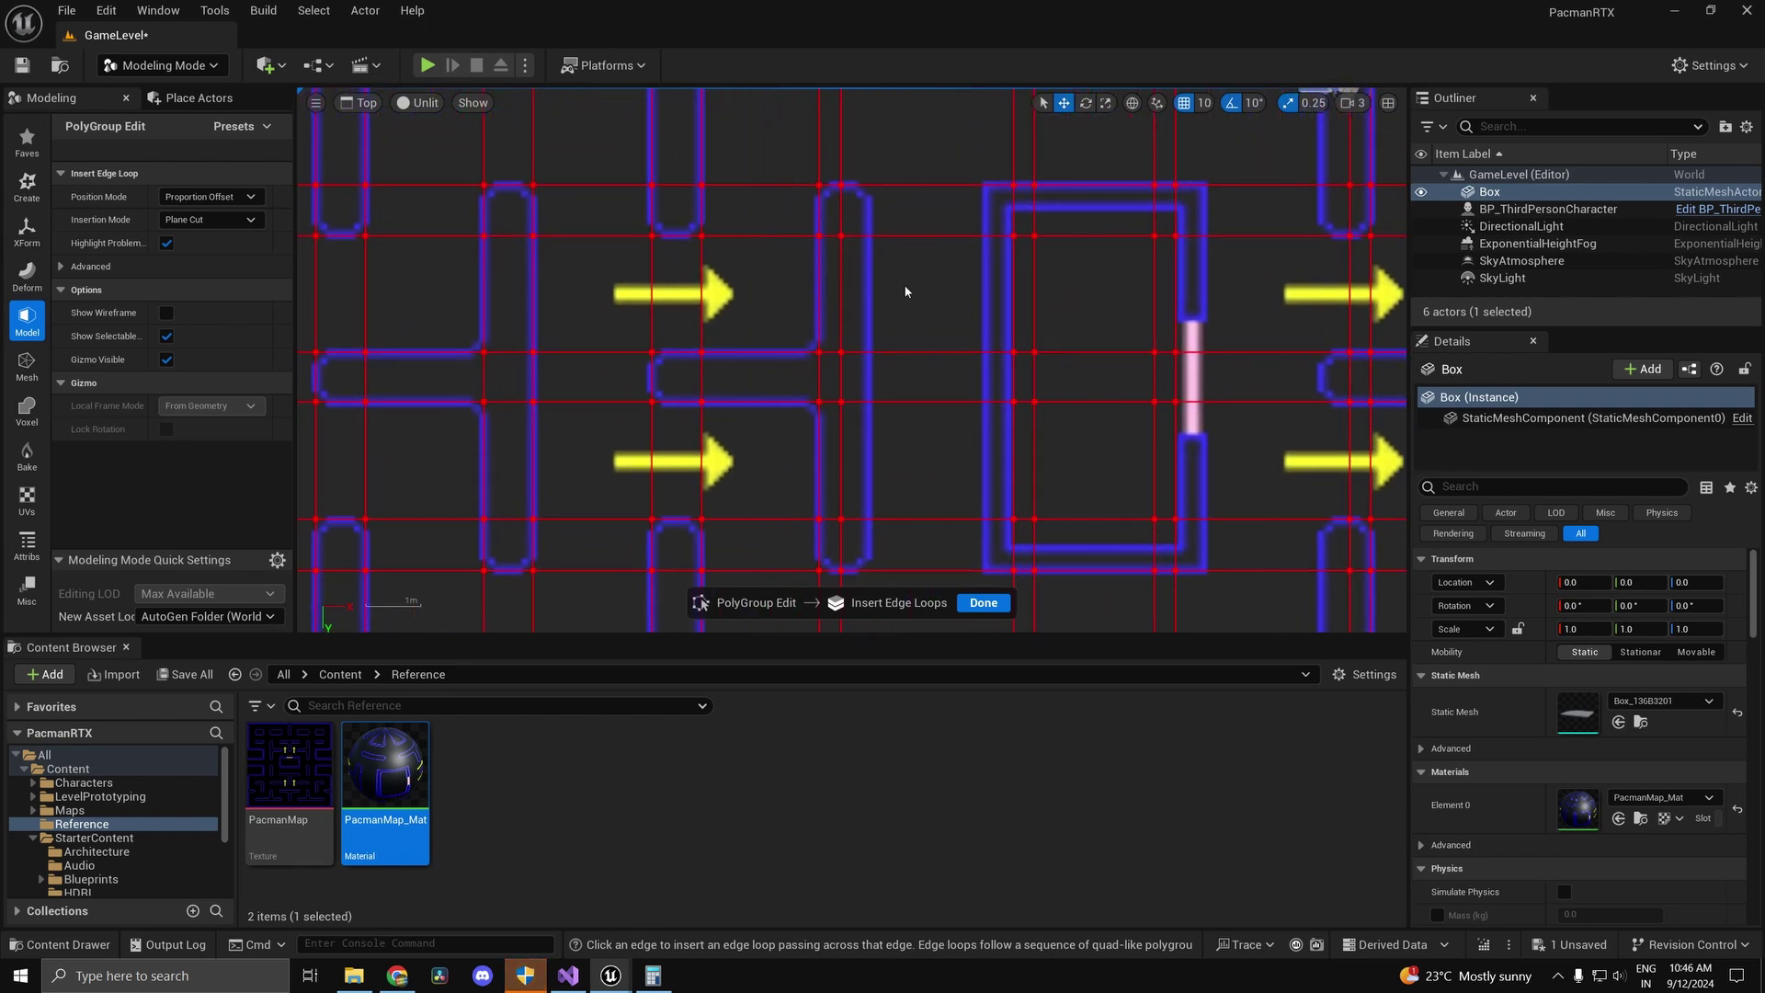
Step: Insert a vertical edge loop along the right side of the sideways T-shaped island just left of the ghost house
{"action": "scroll", "coordinate": [901, 368], "scroll_direction": "up", "scroll_amount": 3}
{"action": "scroll", "coordinate": [885, 344], "scroll_direction": "up", "scroll_amount": 2}
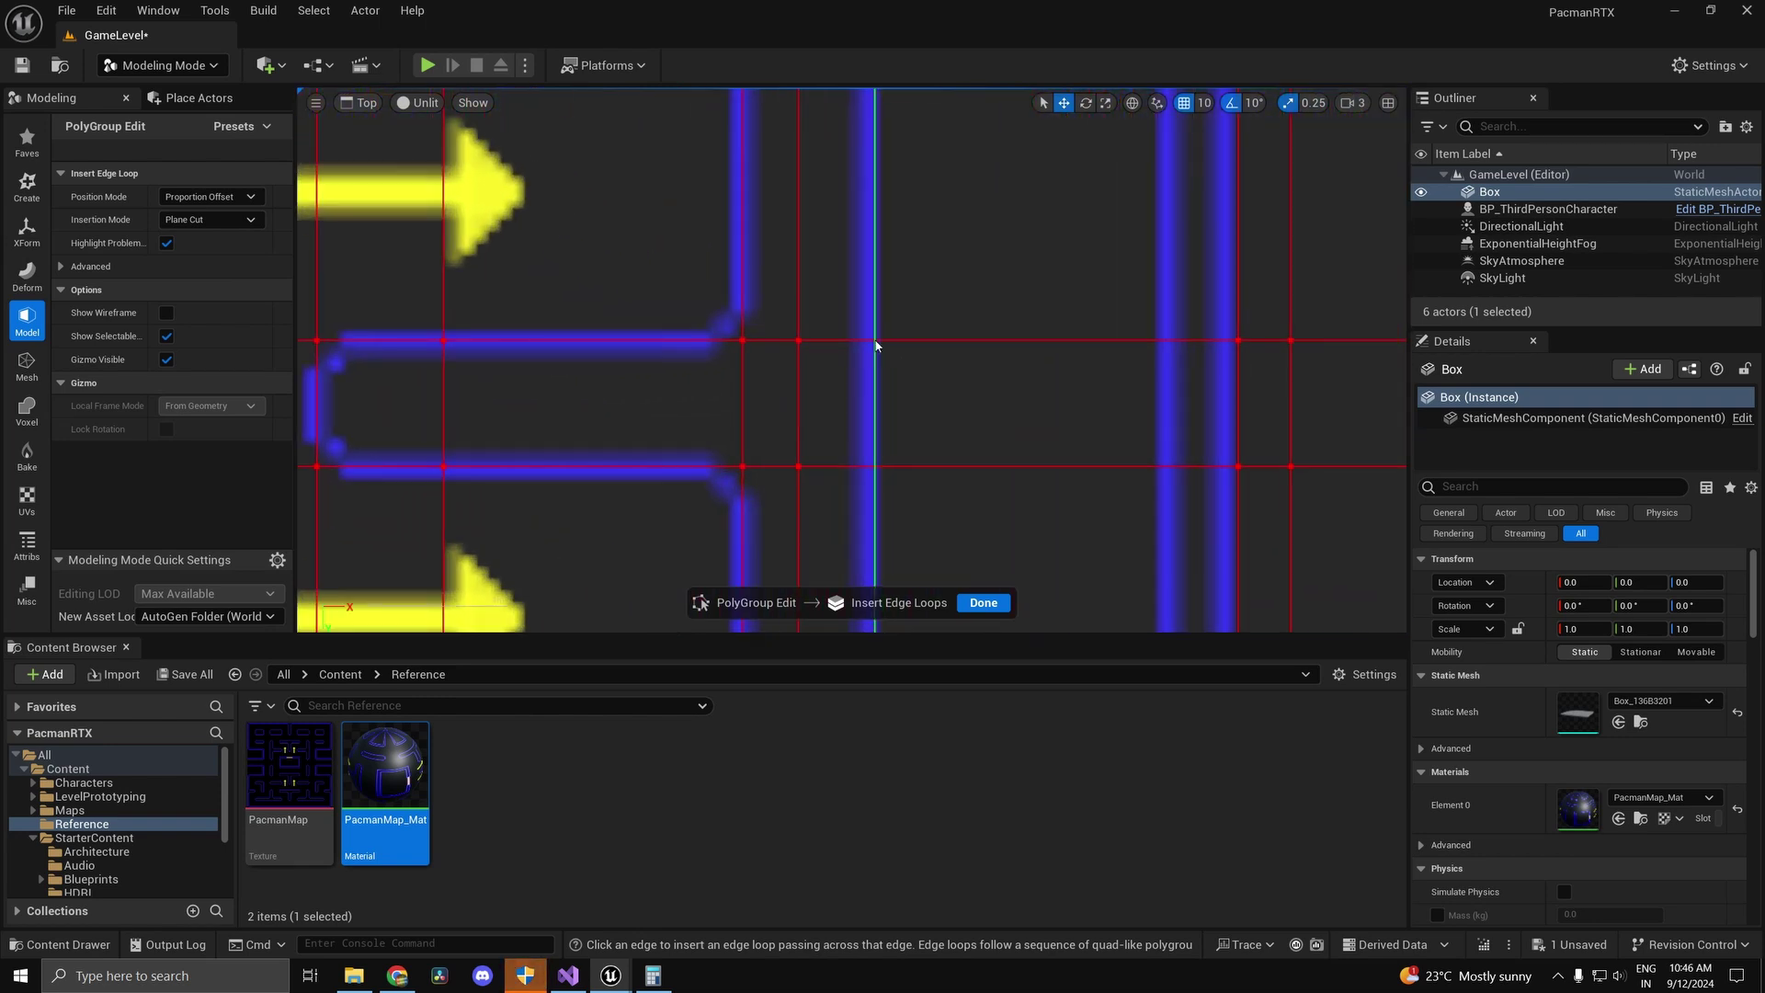
{"action": "left_click", "coordinate": [868, 341]}
{"action": "scroll", "coordinate": [946, 439], "scroll_direction": "down", "scroll_amount": 3}
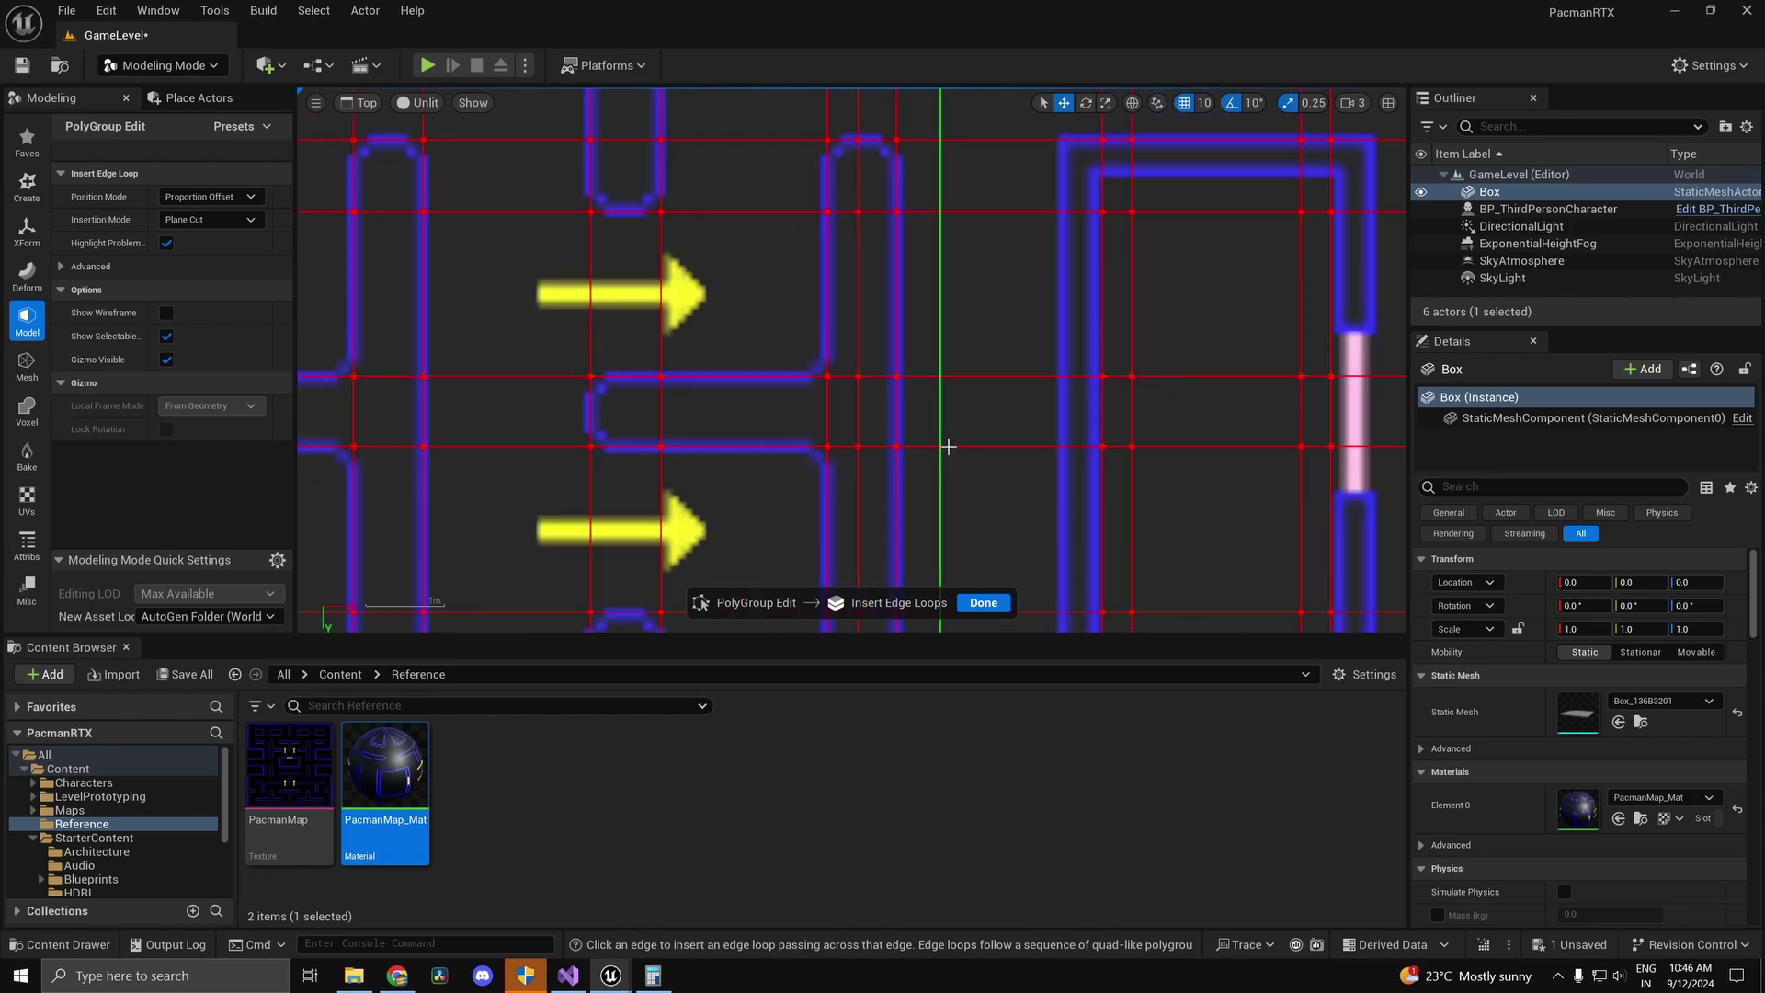
Step: Examine which lines of the central ghost house walls still lack edge loops
{"action": "right_click_drag", "start_coordinate": [991, 495], "coordinate": [993, 126]}
{"action": "scroll", "coordinate": [875, 331], "scroll_direction": "up", "scroll_amount": 4}
{"action": "right_click_drag", "start_coordinate": [1091, 398], "coordinate": [712, 404]}
{"action": "scroll", "coordinate": [939, 432], "scroll_direction": "down", "scroll_amount": 3}
{"action": "right_click_drag", "start_coordinate": [993, 405], "coordinate": [930, 618]}
{"action": "scroll", "coordinate": [785, 420], "scroll_direction": "down", "scroll_amount": 2}
{"action": "scroll", "coordinate": [819, 402], "scroll_direction": "down", "scroll_amount": 2}
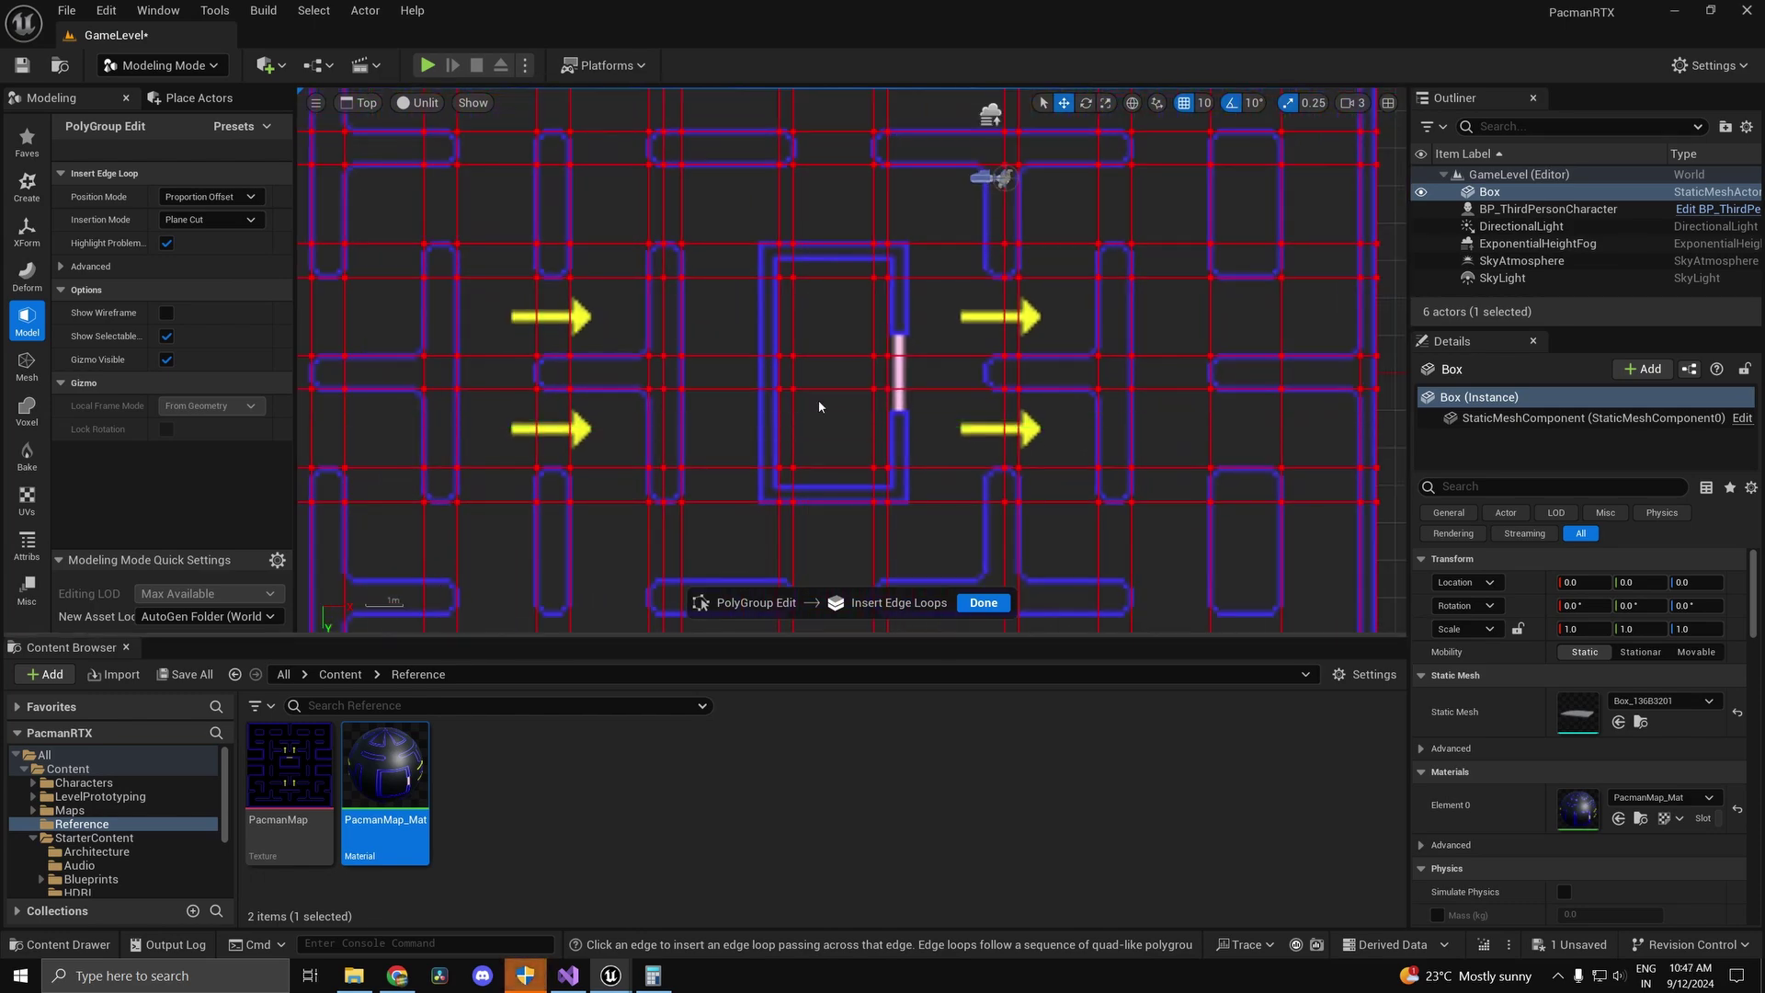
{"action": "scroll", "coordinate": [784, 410], "scroll_direction": "up", "scroll_amount": 4}
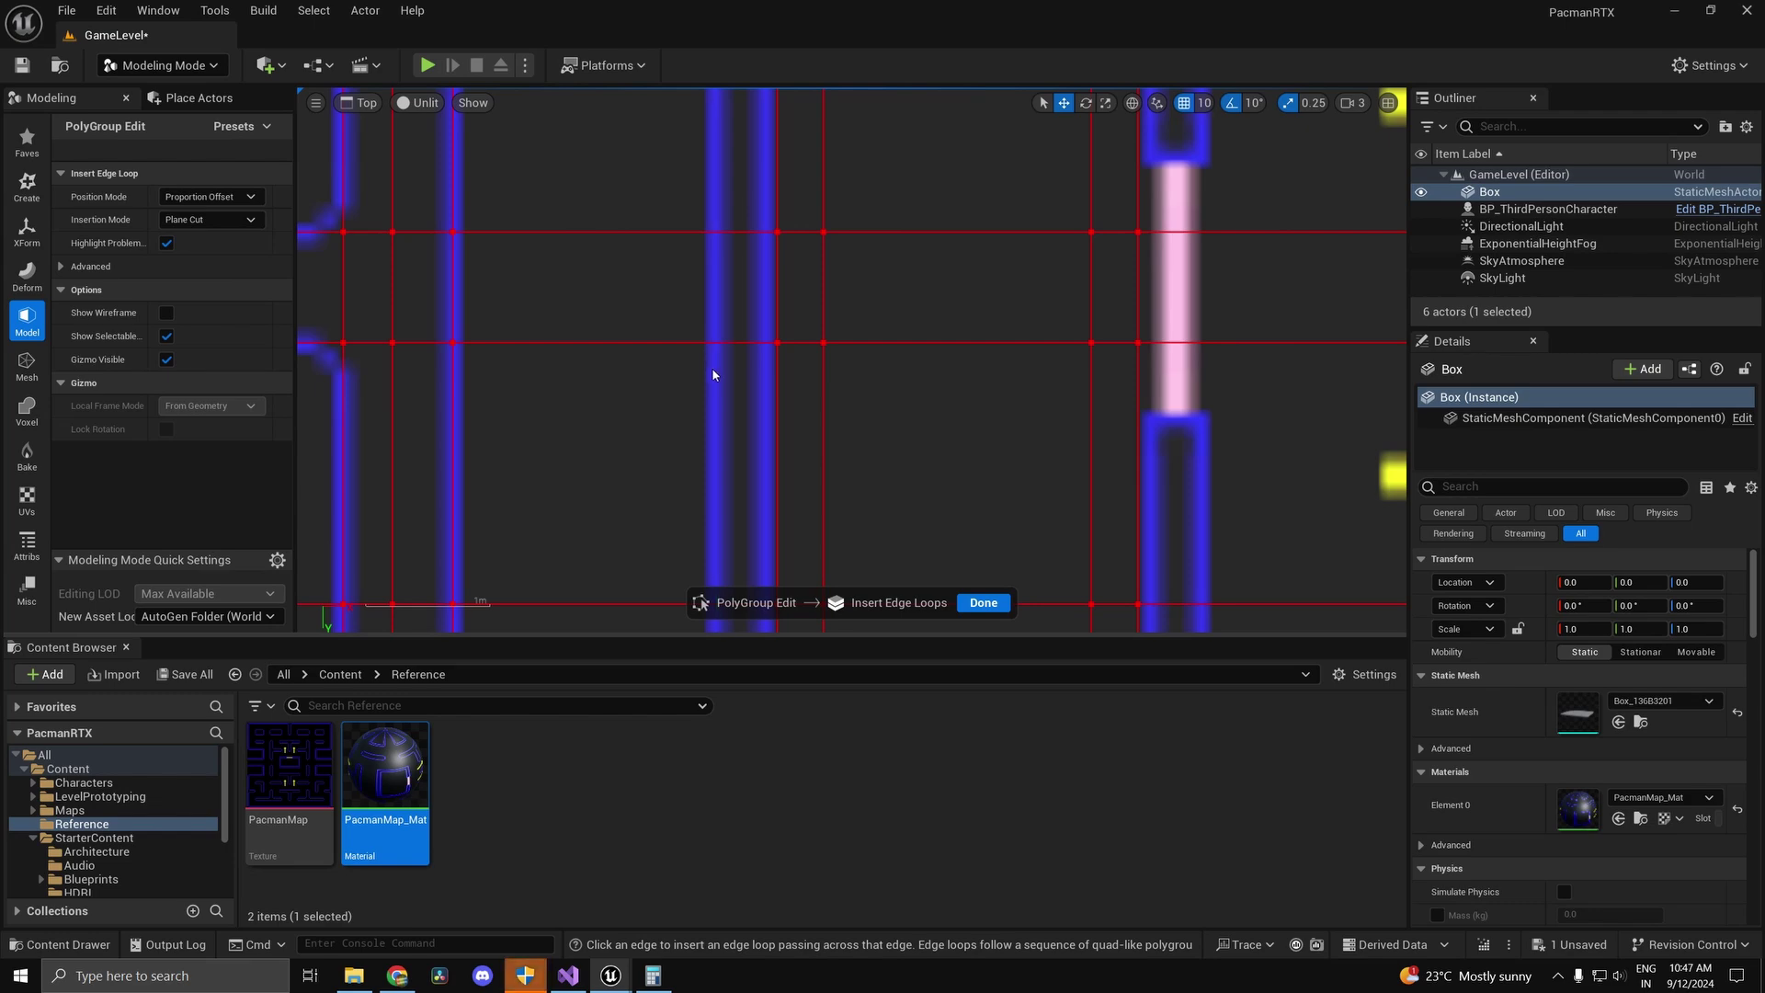
{"action": "scroll", "coordinate": [786, 367], "scroll_direction": "down", "scroll_amount": 9}
{"action": "right_click_drag", "start_coordinate": [782, 253], "coordinate": [816, 439]}
{"action": "scroll", "coordinate": [805, 276], "scroll_direction": "up", "scroll_amount": 1}
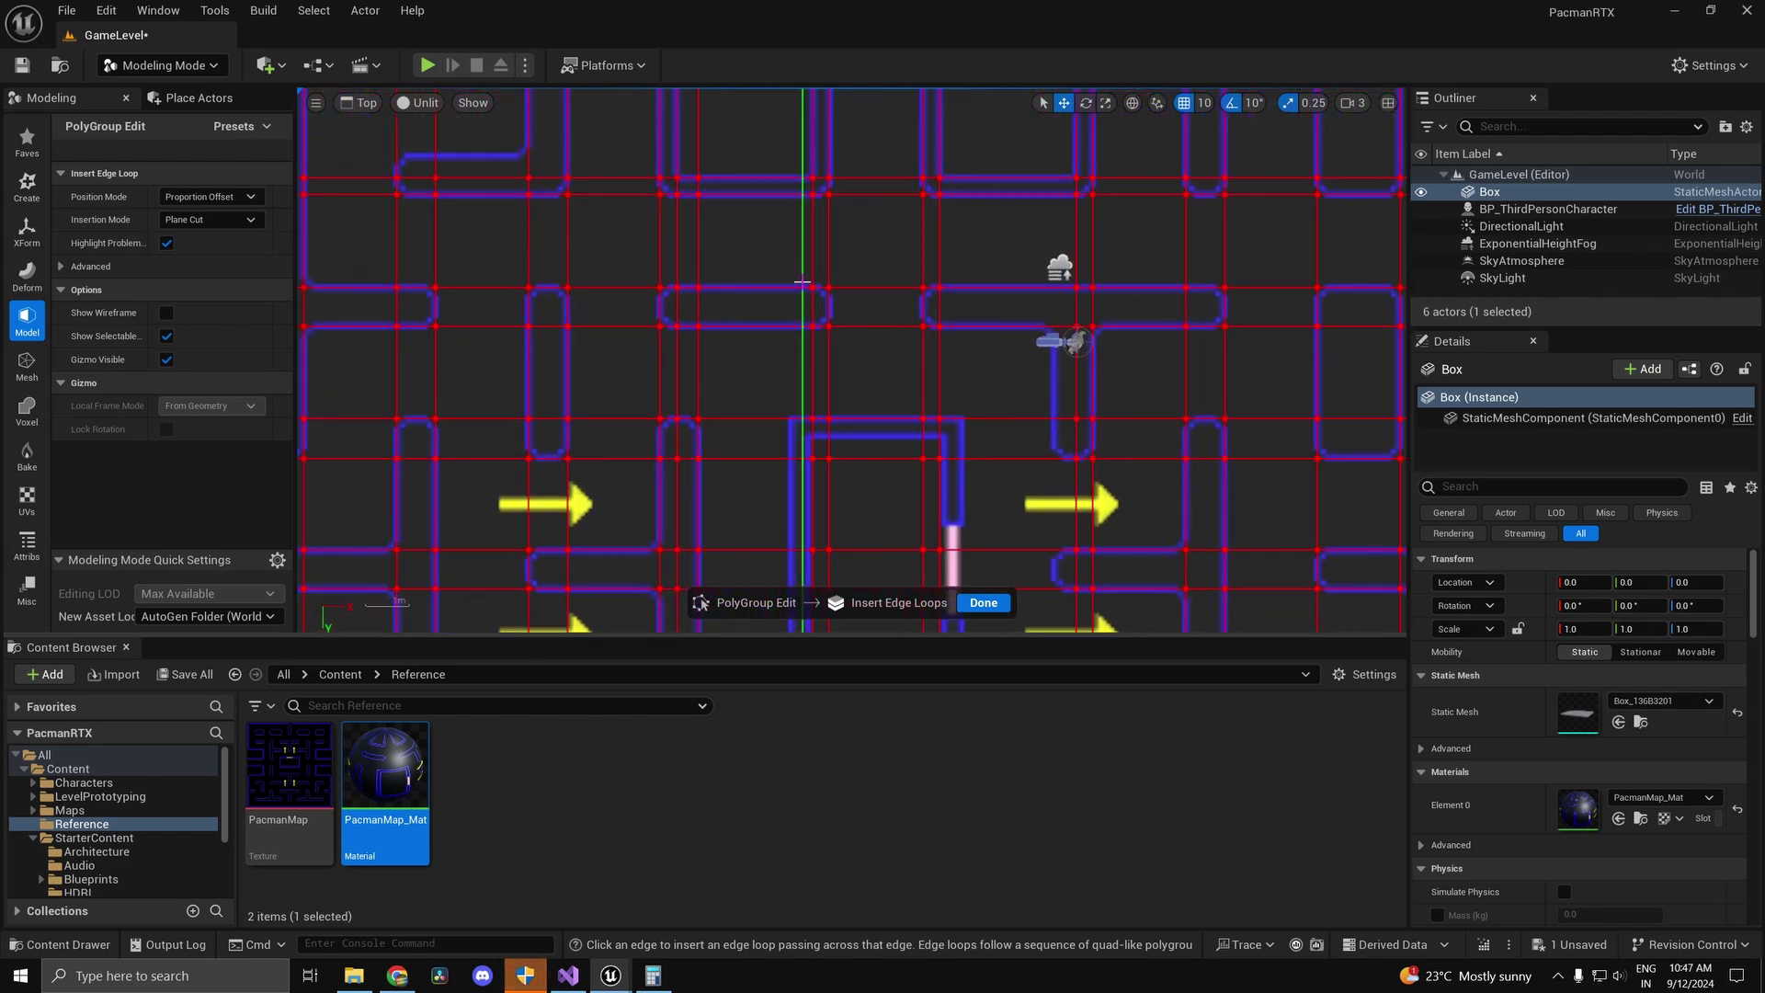
Step: Insert vertical edge loops along the inner and outer lines of the ghost house's left wall
{"action": "right_click_drag", "start_coordinate": [823, 319], "coordinate": [818, 466]}
{"action": "scroll", "coordinate": [818, 464], "scroll_direction": "up", "scroll_amount": 4}
{"action": "scroll", "coordinate": [832, 372], "scroll_direction": "up", "scroll_amount": 5}
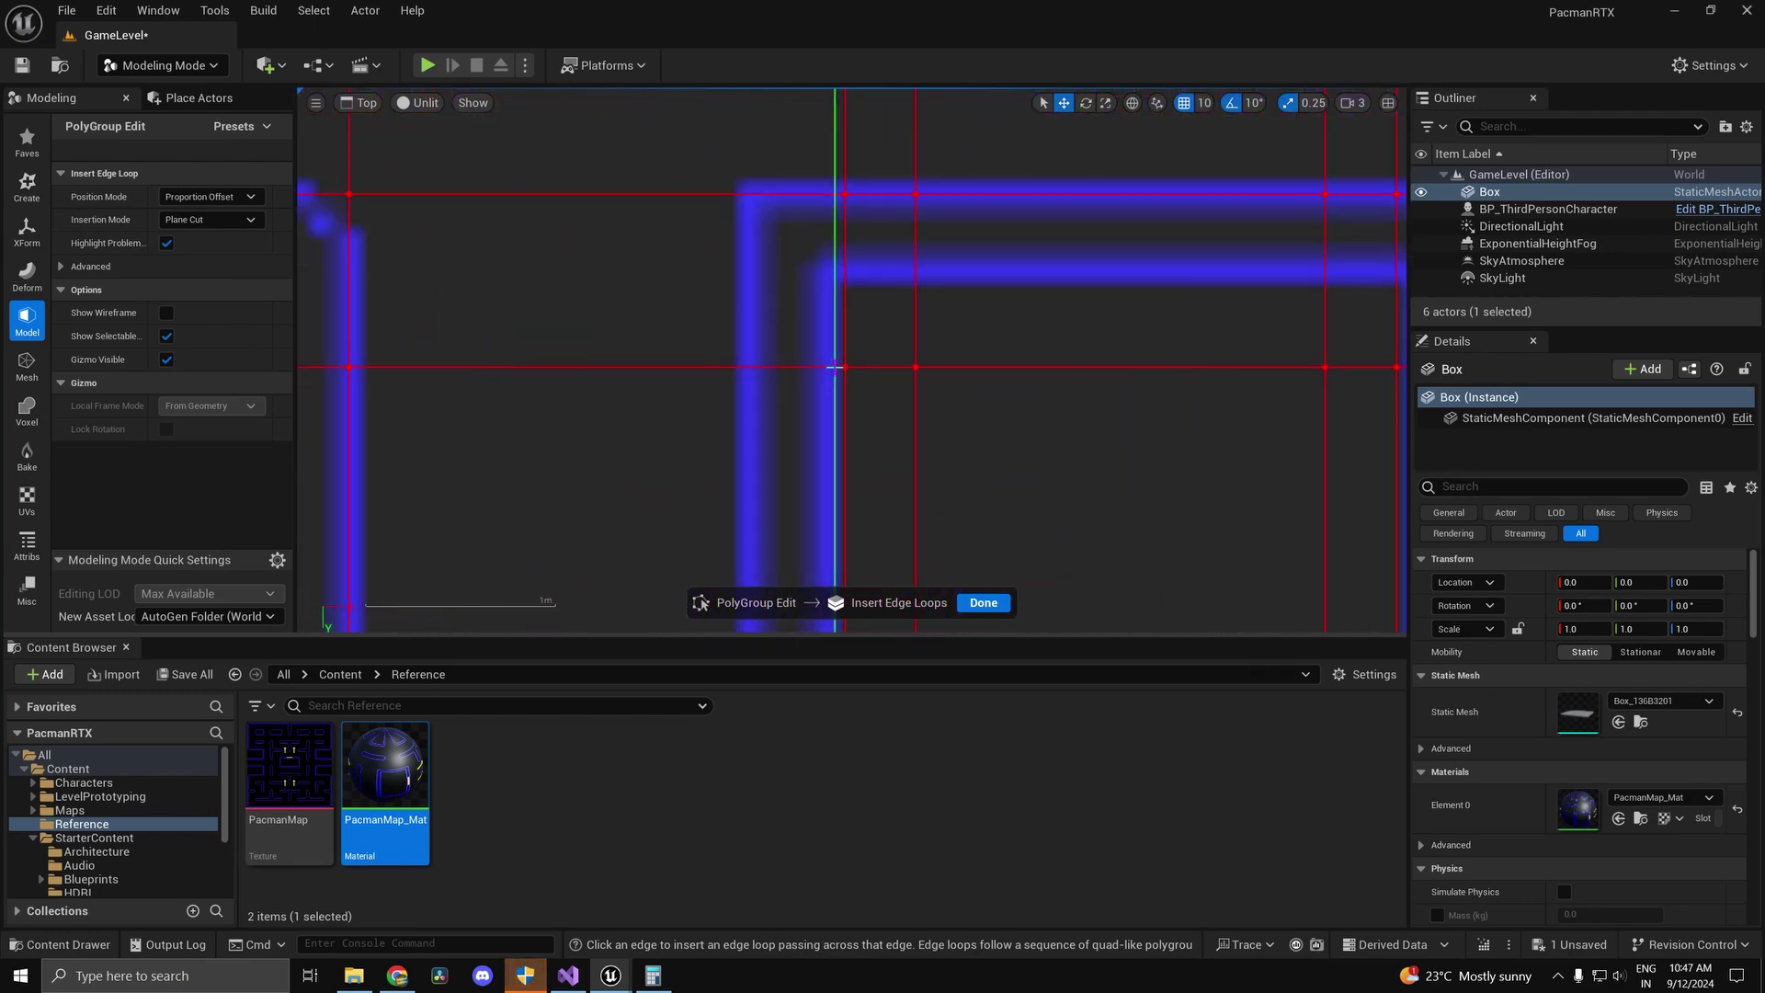
{"action": "scroll", "coordinate": [827, 372], "scroll_direction": "down", "scroll_amount": 4}
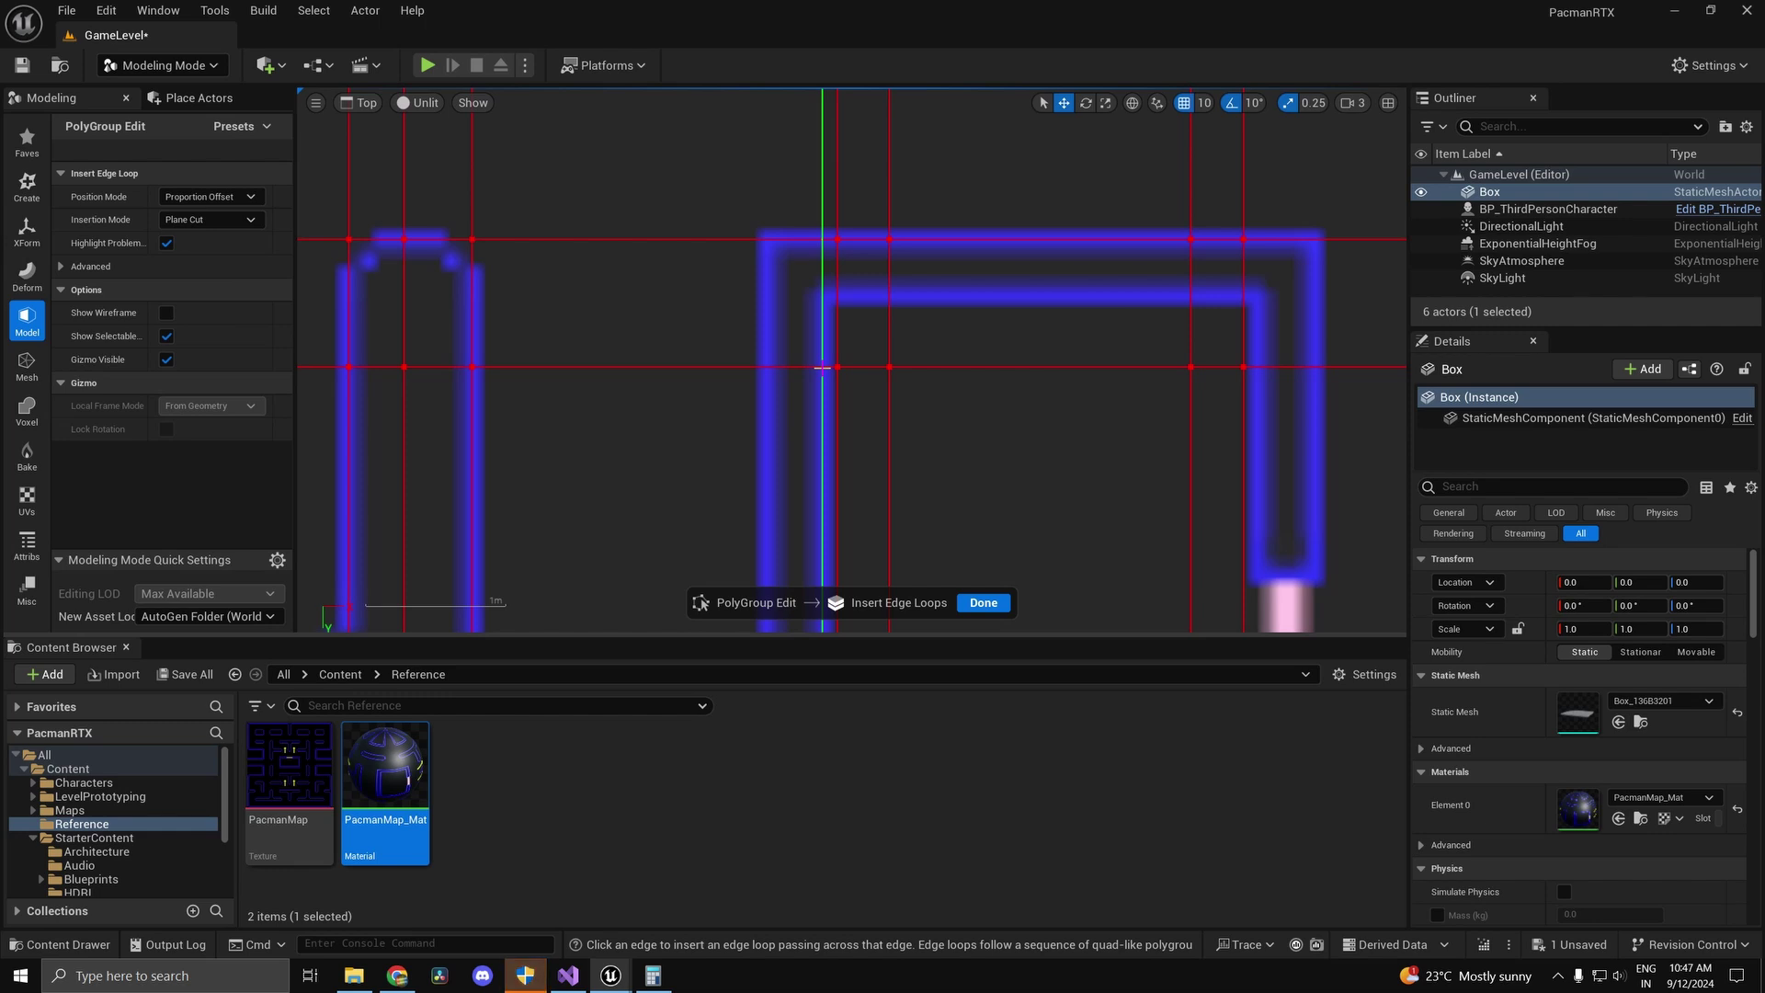
{"action": "left_click", "coordinate": [822, 367]}
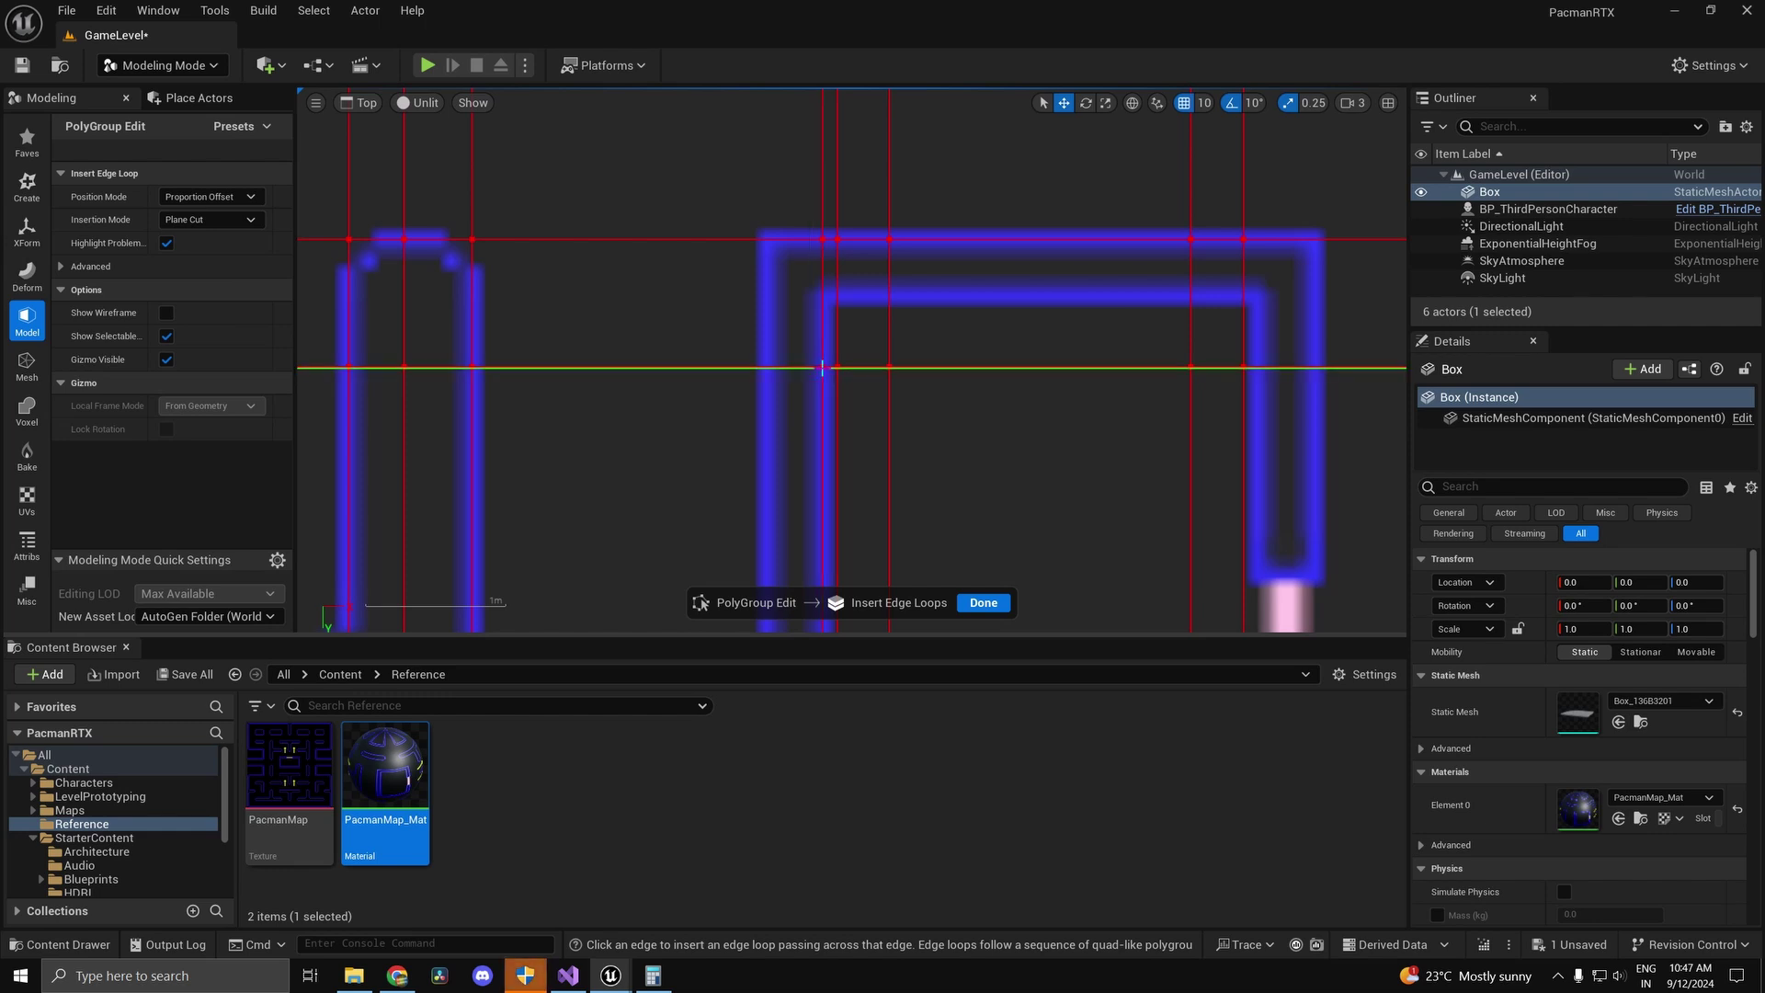
{"action": "left_click", "coordinate": [768, 371]}
Step: Insert a horizontal edge loop along the inner line of the ghost house's bottom wall
{"action": "scroll", "coordinate": [869, 419], "scroll_direction": "down", "scroll_amount": 5}
{"action": "right_click_drag", "start_coordinate": [938, 484], "coordinate": [928, 127]}
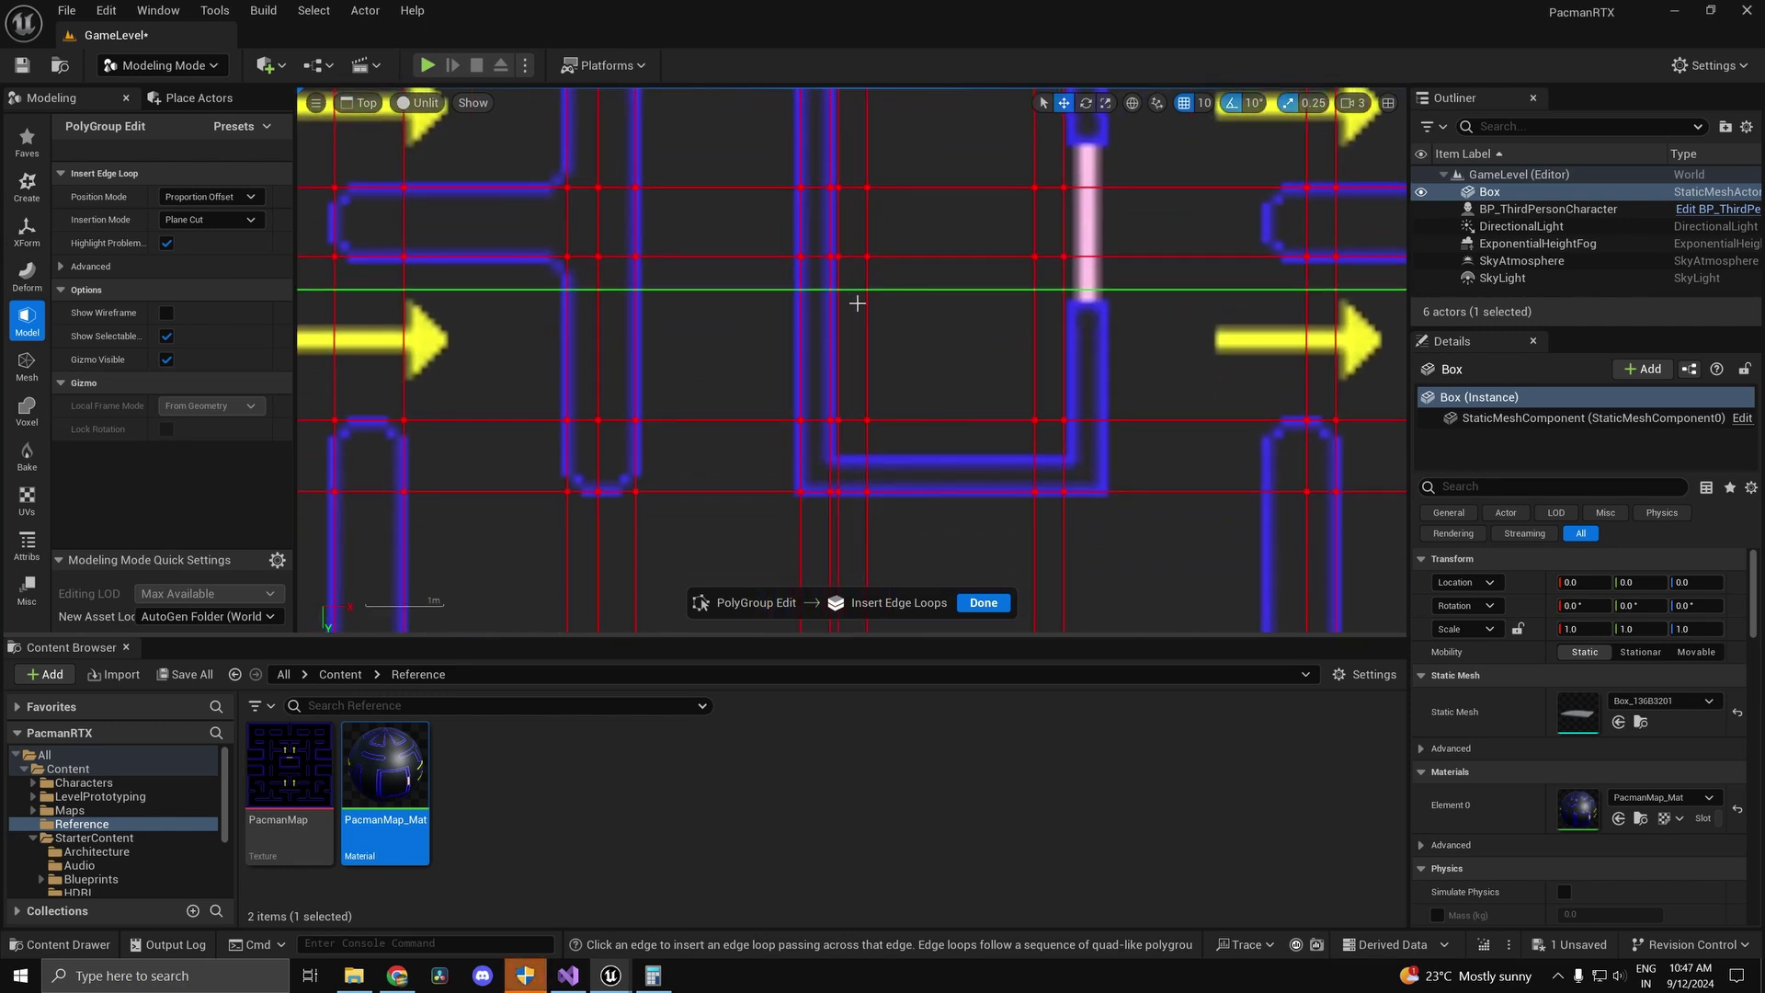
{"action": "right_click_drag", "start_coordinate": [862, 448], "coordinate": [840, 356]}
{"action": "scroll", "coordinate": [852, 248], "scroll_direction": "up", "scroll_amount": 3}
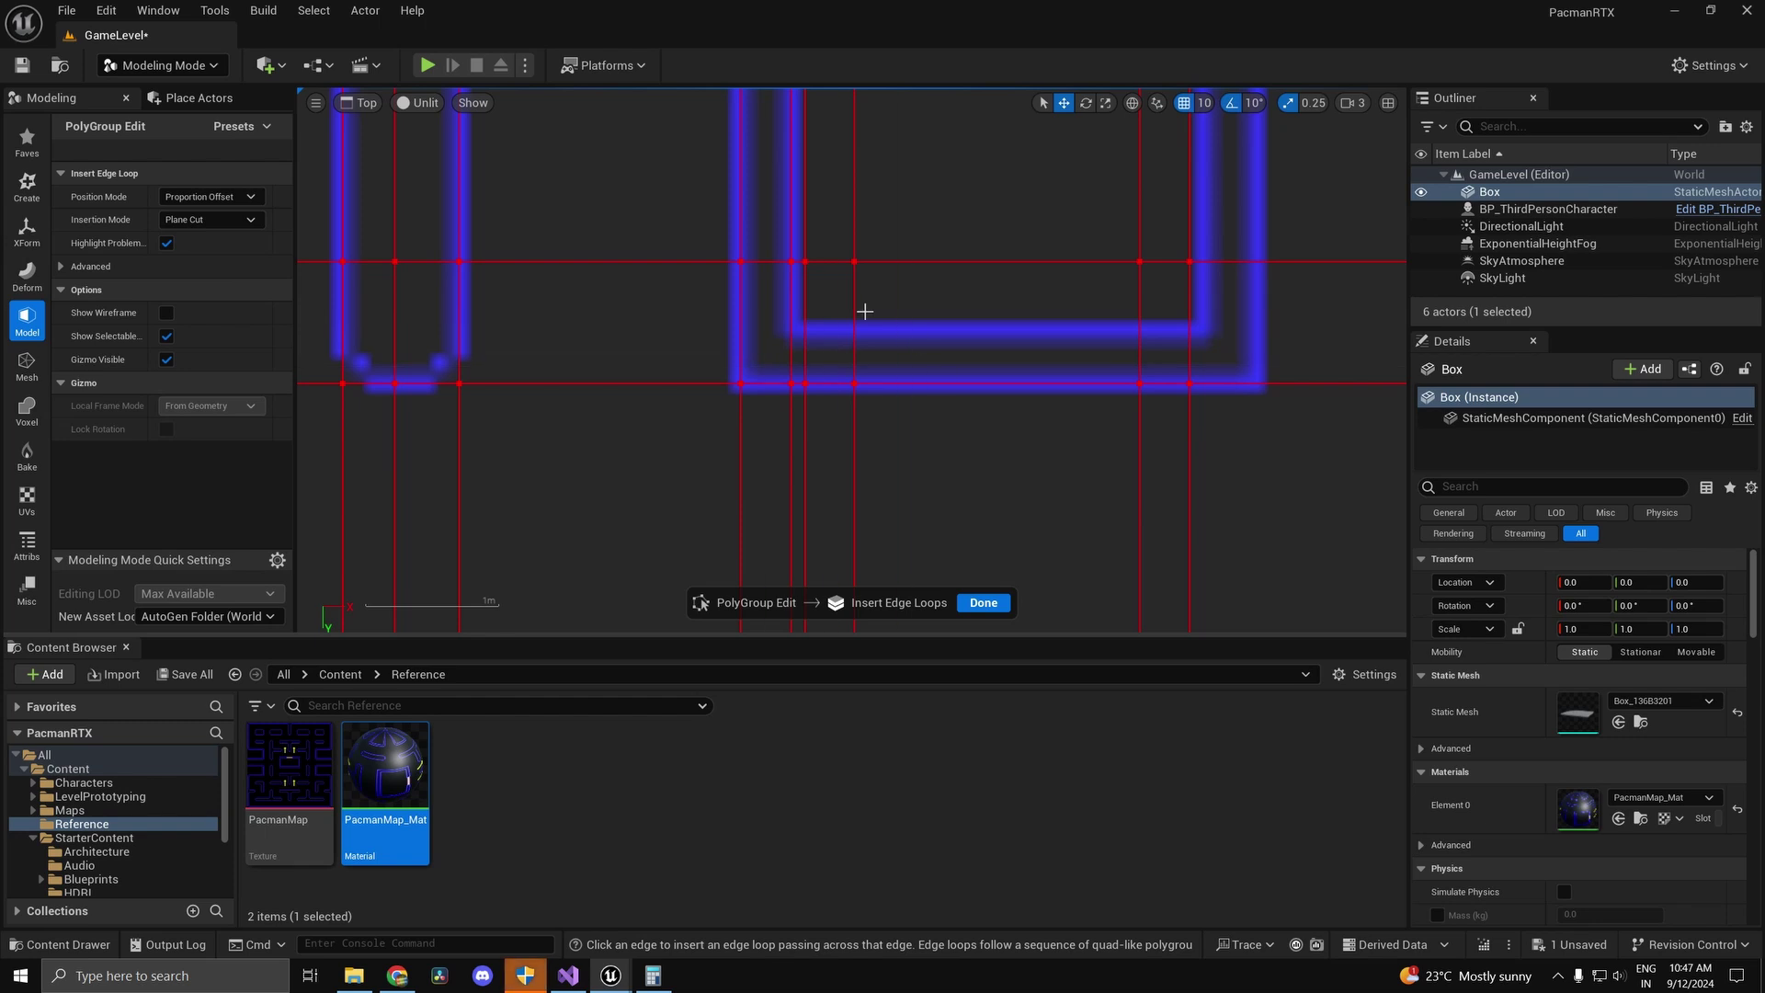
{"action": "scroll", "coordinate": [859, 317], "scroll_direction": "up", "scroll_amount": 1}
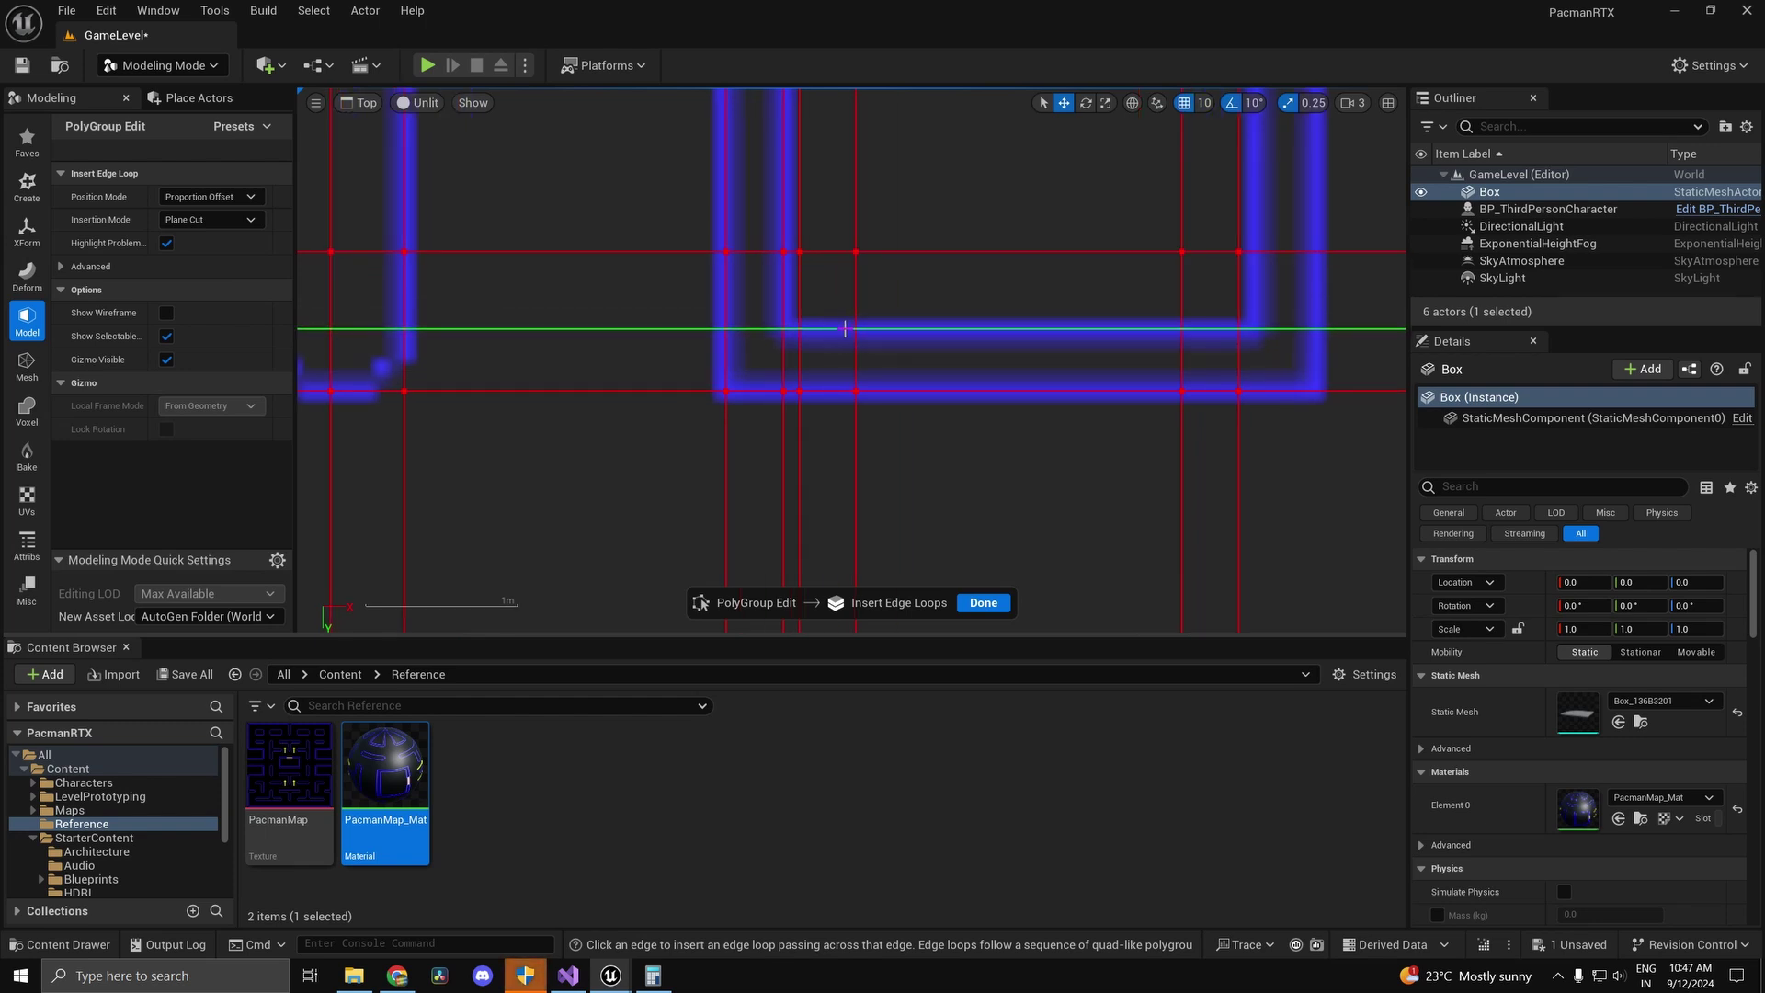
{"action": "left_click", "coordinate": [845, 329]}
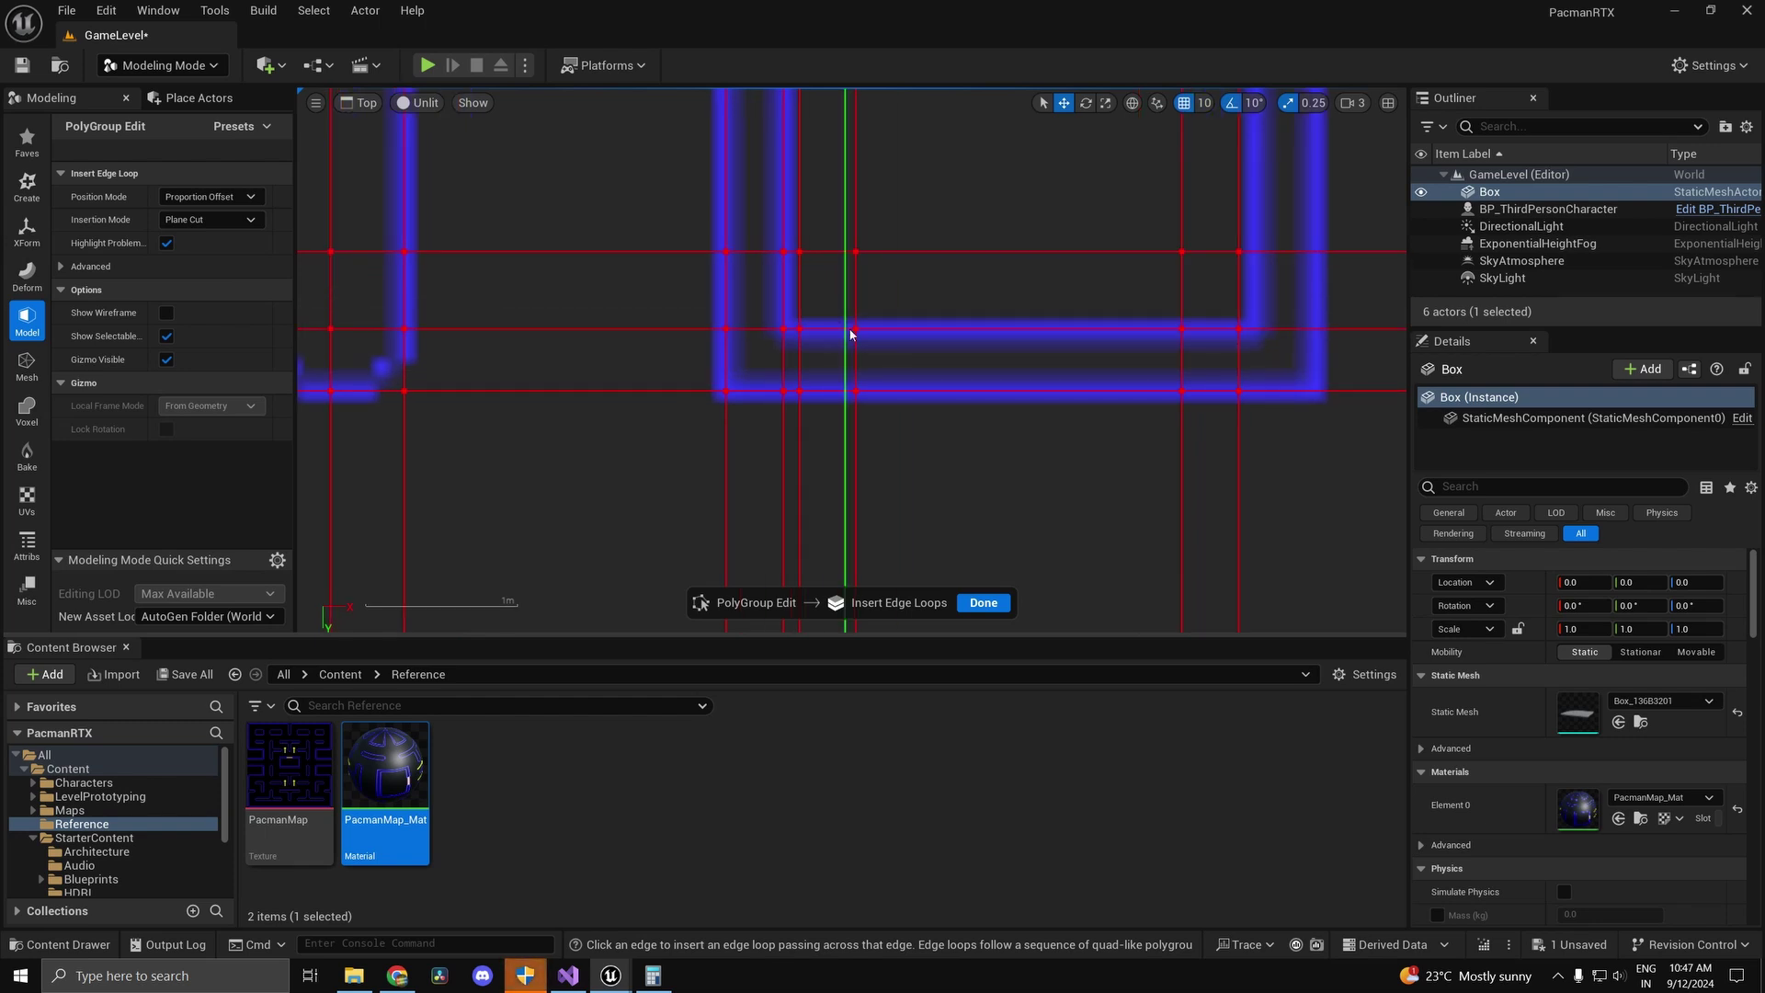
Step: Insert vertical edge loops along the inner and outer lines of the ghost house's right wall
{"action": "scroll", "coordinate": [1345, 349], "scroll_direction": "down", "scroll_amount": 3}
{"action": "right_click_drag", "start_coordinate": [1340, 360], "coordinate": [912, 486]}
{"action": "scroll", "coordinate": [896, 414], "scroll_direction": "up", "scroll_amount": 3}
{"action": "right_click_drag", "start_coordinate": [910, 404], "coordinate": [853, 344]}
{"action": "scroll", "coordinate": [841, 341], "scroll_direction": "up", "scroll_amount": 1}
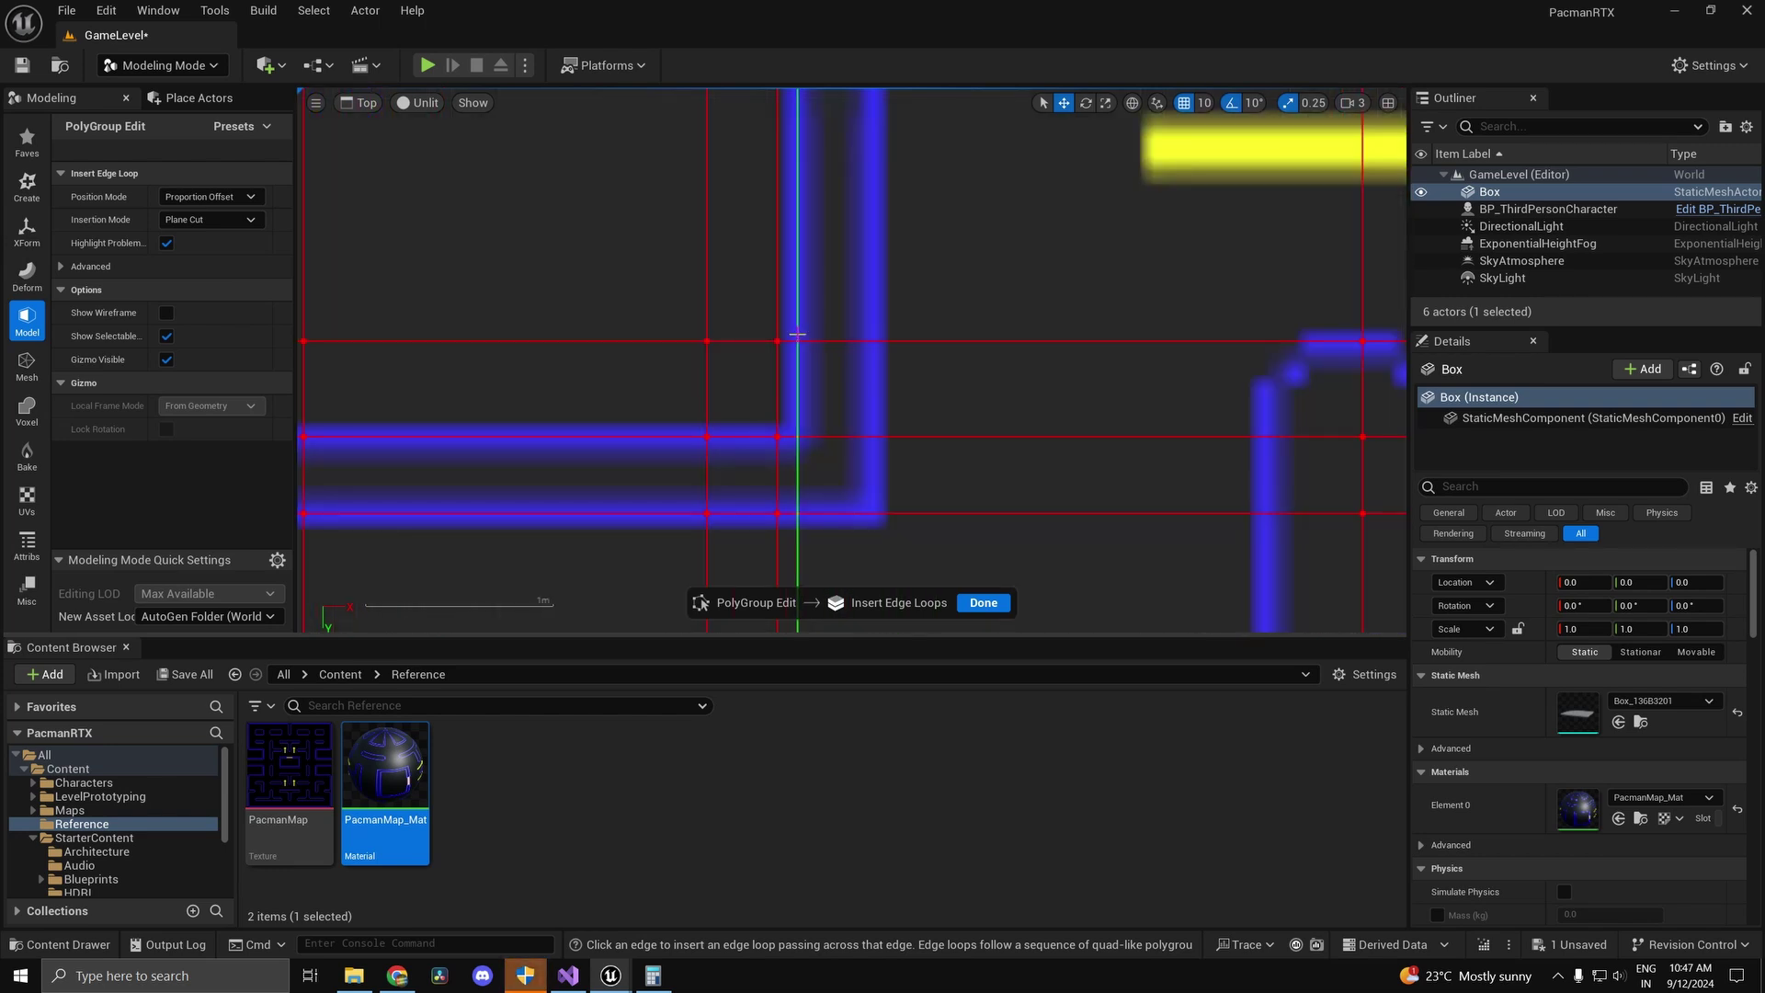
{"action": "left_click", "coordinate": [798, 335]}
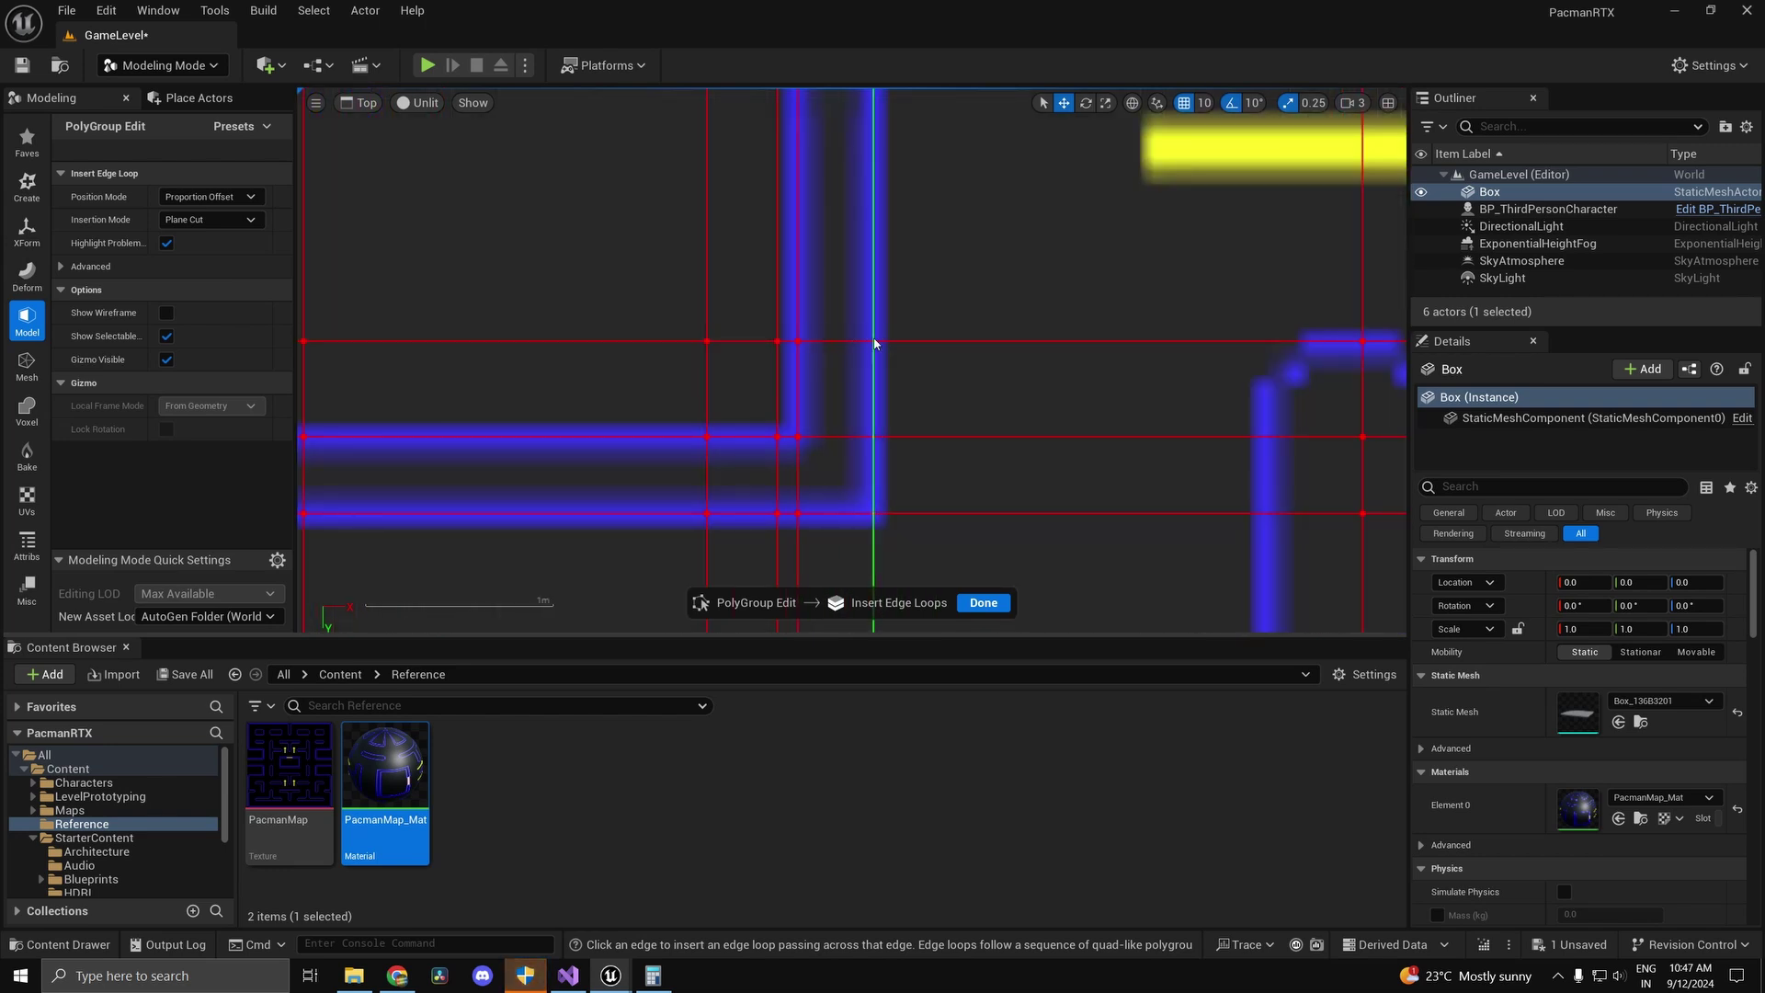
Step: Insert a vertical edge loop along the left side of the stem of the inverted T-shaped island below right of the ghost house
{"action": "scroll", "coordinate": [1030, 402], "scroll_direction": "down", "scroll_amount": 3}
{"action": "right_click_drag", "start_coordinate": [1208, 449], "coordinate": [825, 418]}
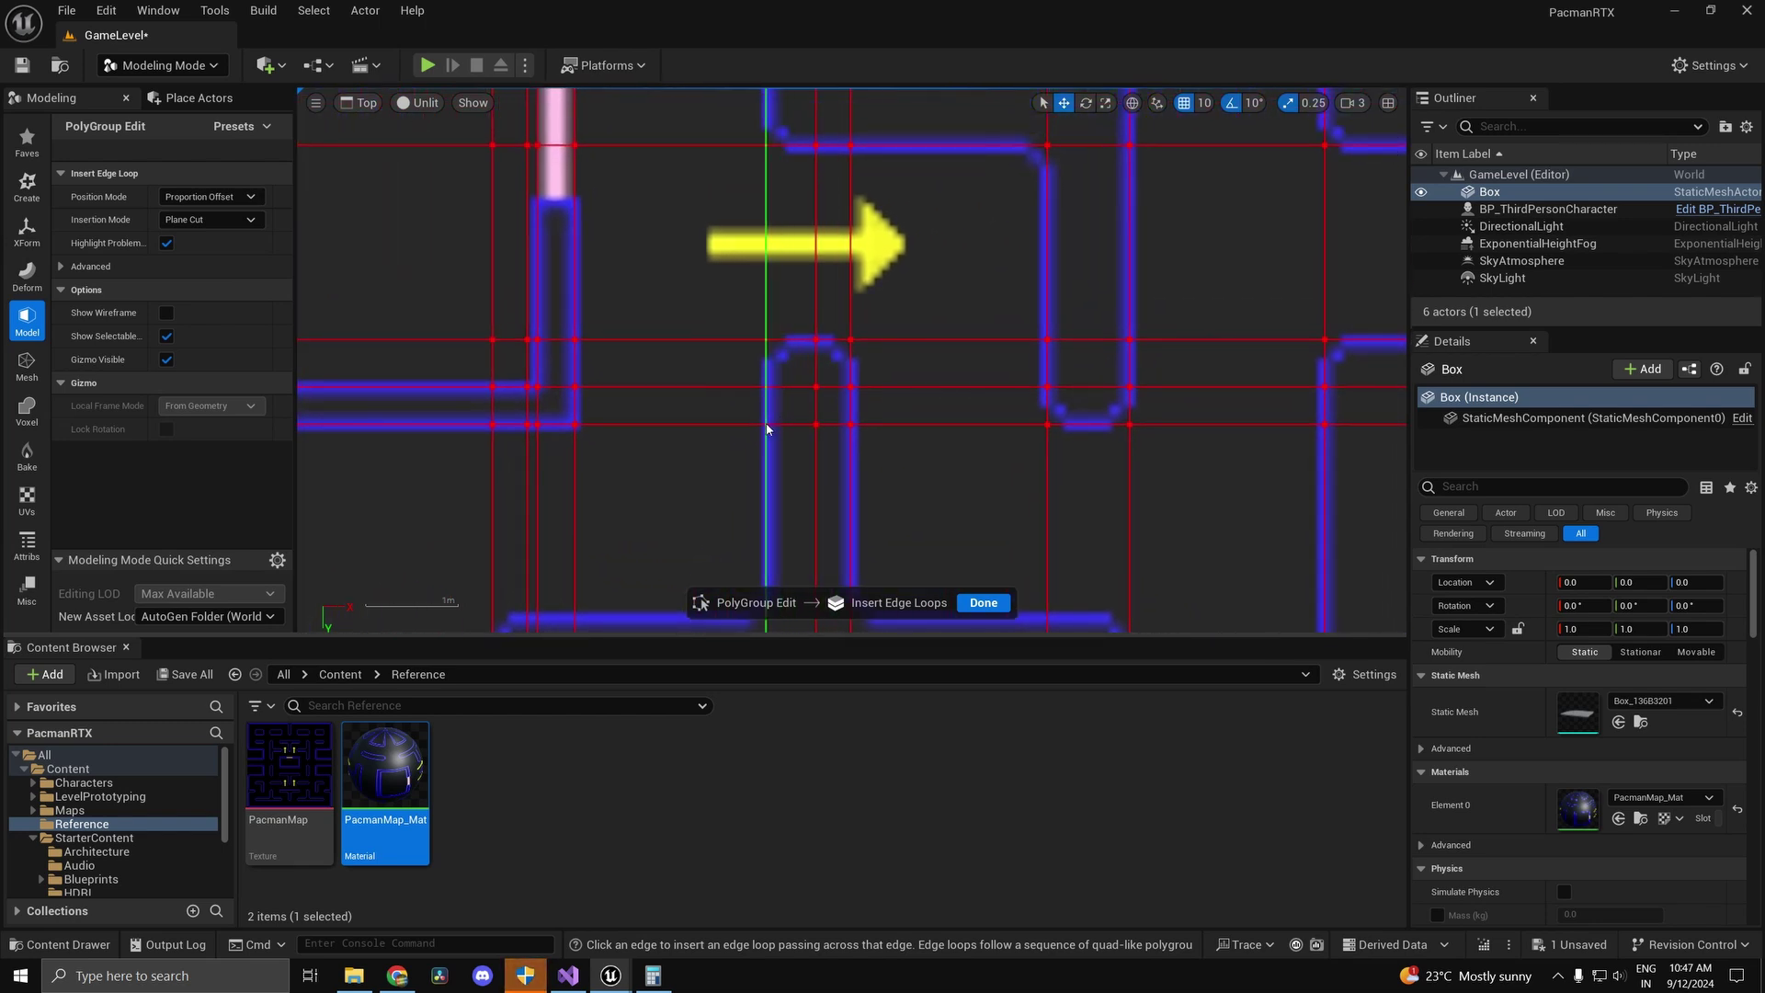
{"action": "left_click", "coordinate": [771, 425]}
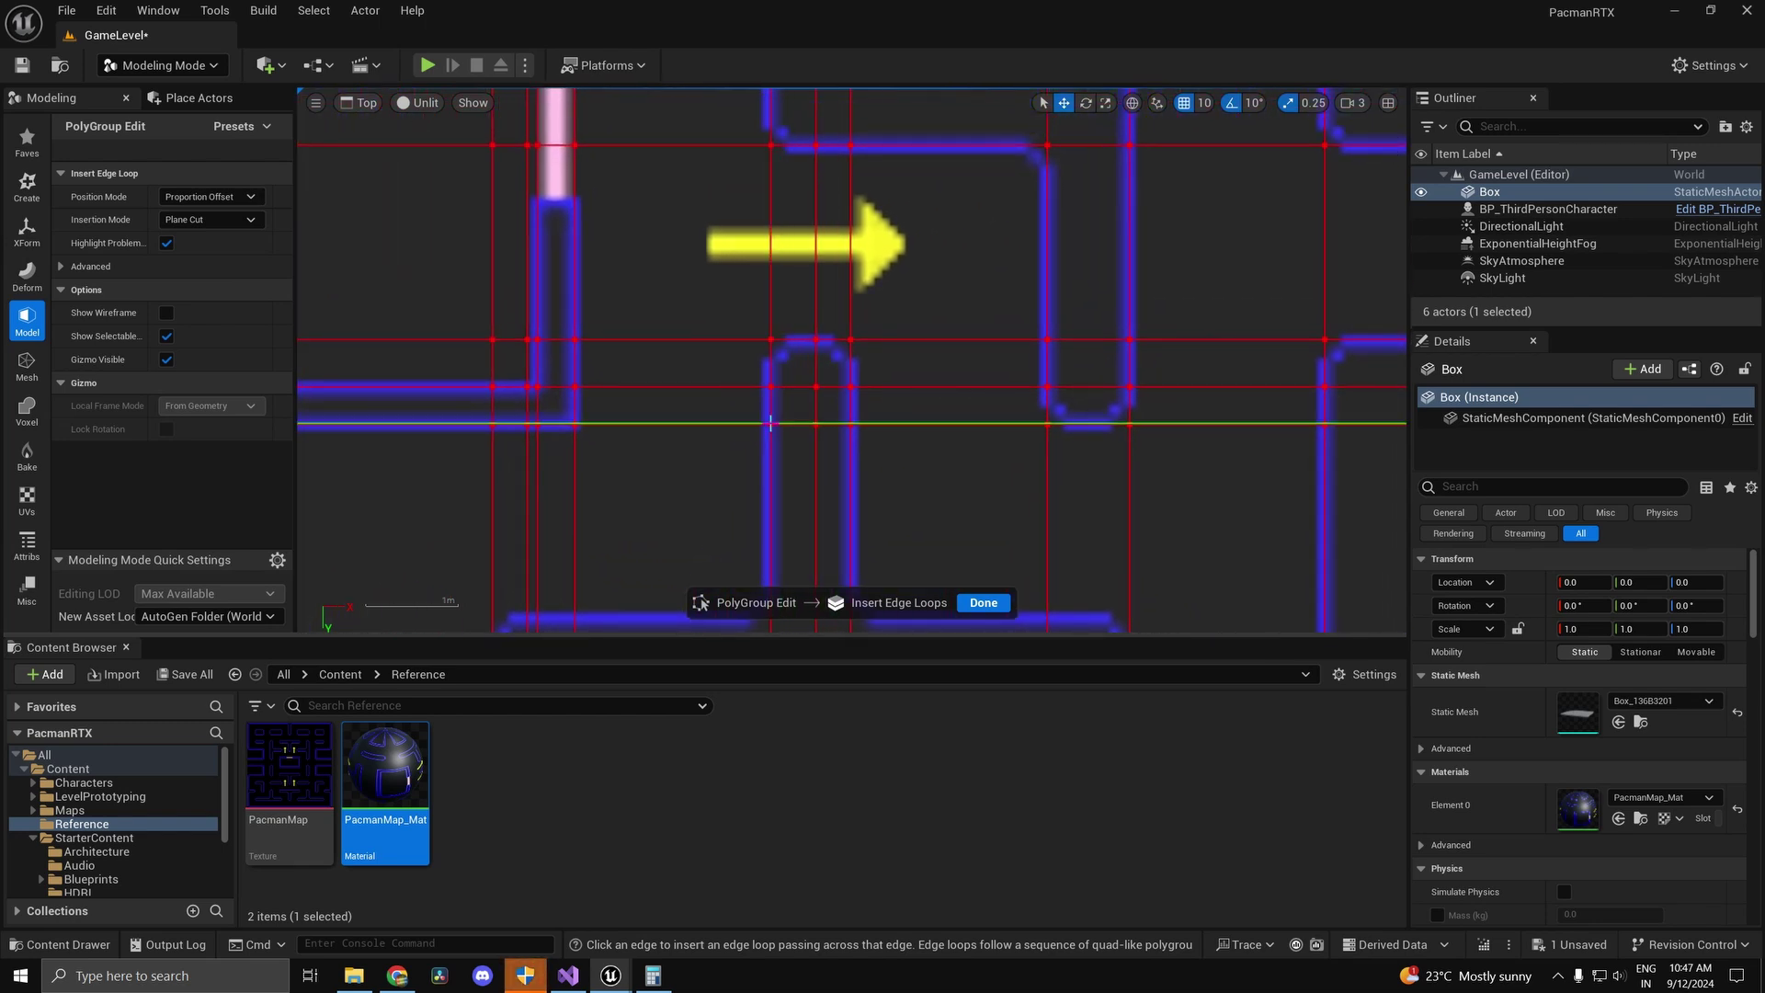
Step: Insert horizontal edge loops along the upper and lower lines of that inverted T-shaped island's crossbar
{"action": "right_click_drag", "start_coordinate": [894, 455], "coordinate": [902, 258]}
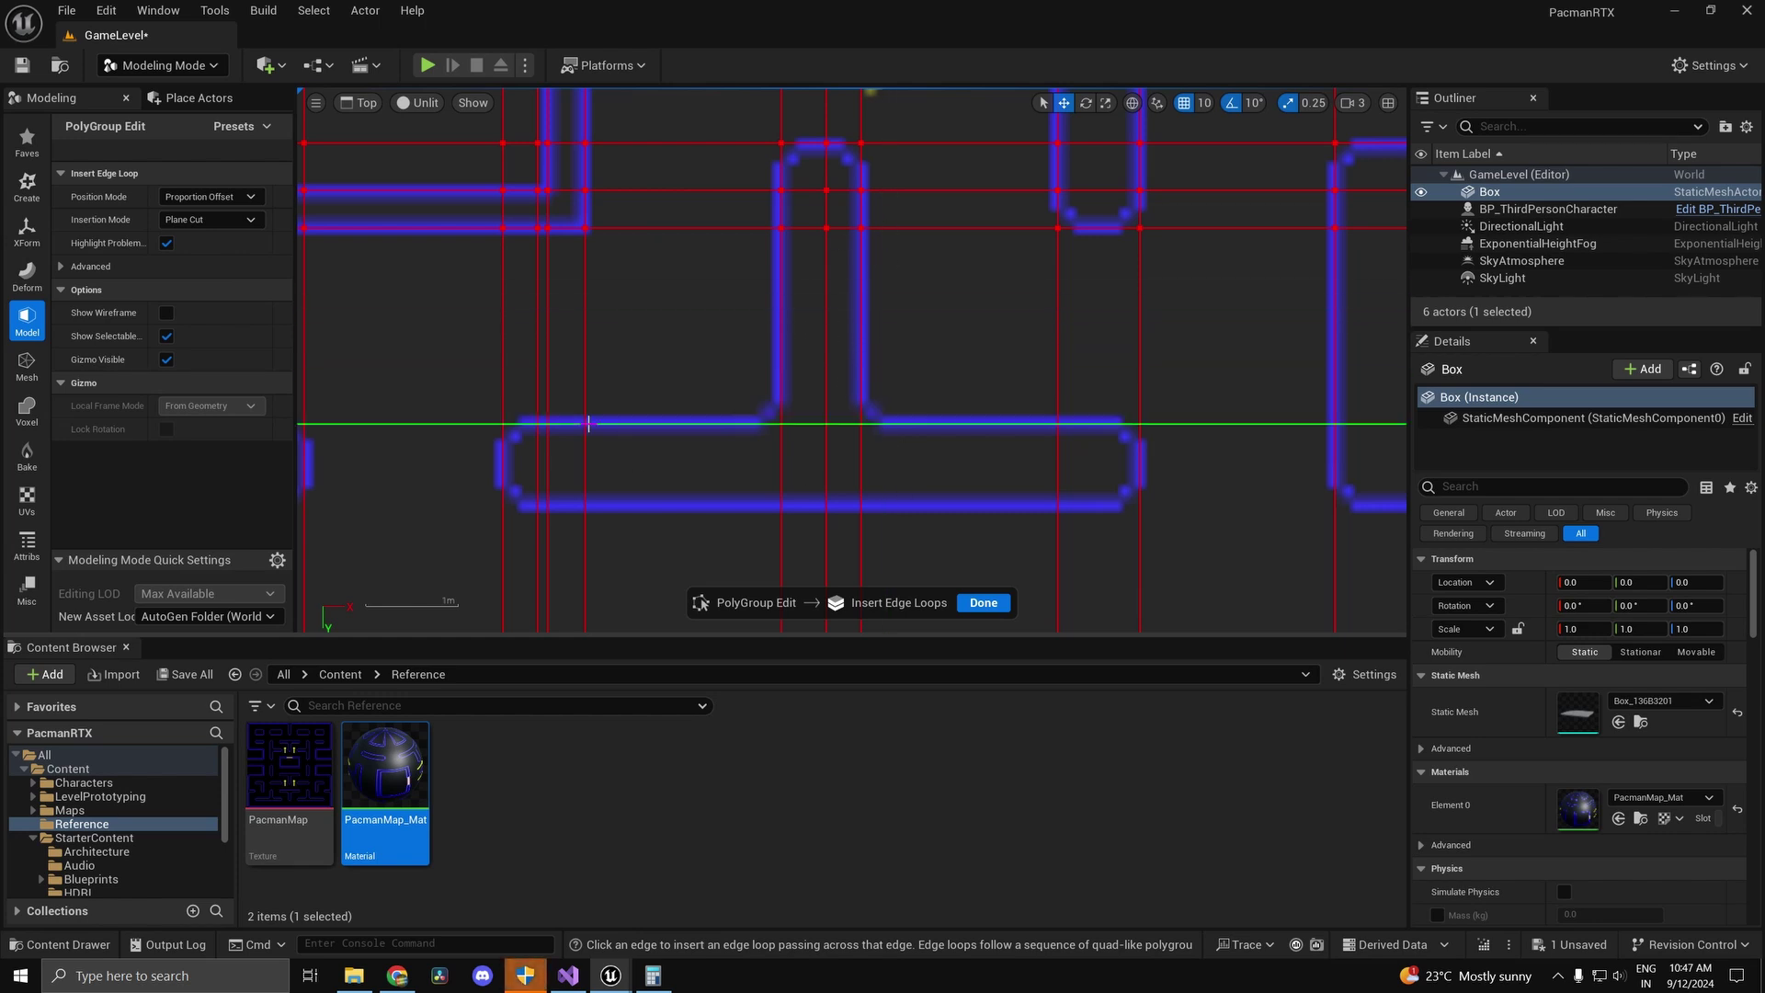
{"action": "scroll", "coordinate": [589, 424], "scroll_direction": "up", "scroll_amount": 2}
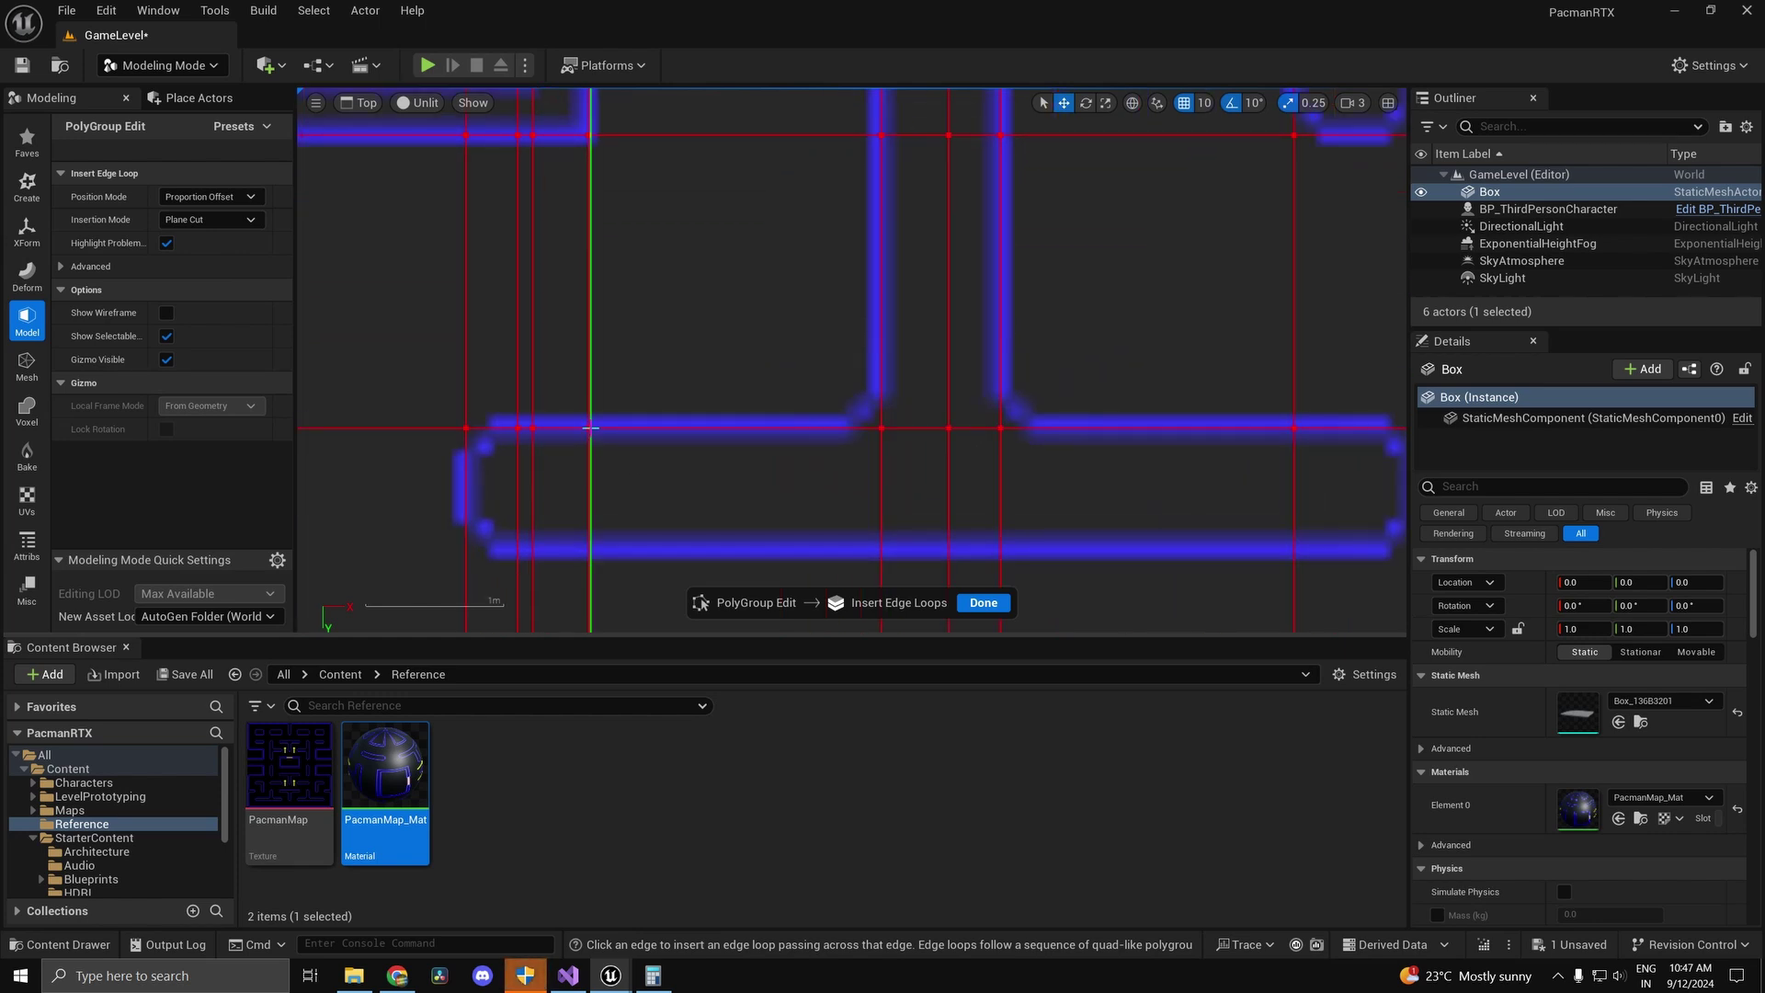
{"action": "right_click_drag", "start_coordinate": [1093, 501], "coordinate": [747, 447]}
{"action": "scroll", "coordinate": [993, 483], "scroll_direction": "down", "scroll_amount": 3}
{"action": "right_click_drag", "start_coordinate": [859, 505], "coordinate": [986, 377]}
{"action": "scroll", "coordinate": [811, 388], "scroll_direction": "up", "scroll_amount": 1}
{"action": "scroll", "coordinate": [811, 388], "scroll_direction": "up", "scroll_amount": 2}
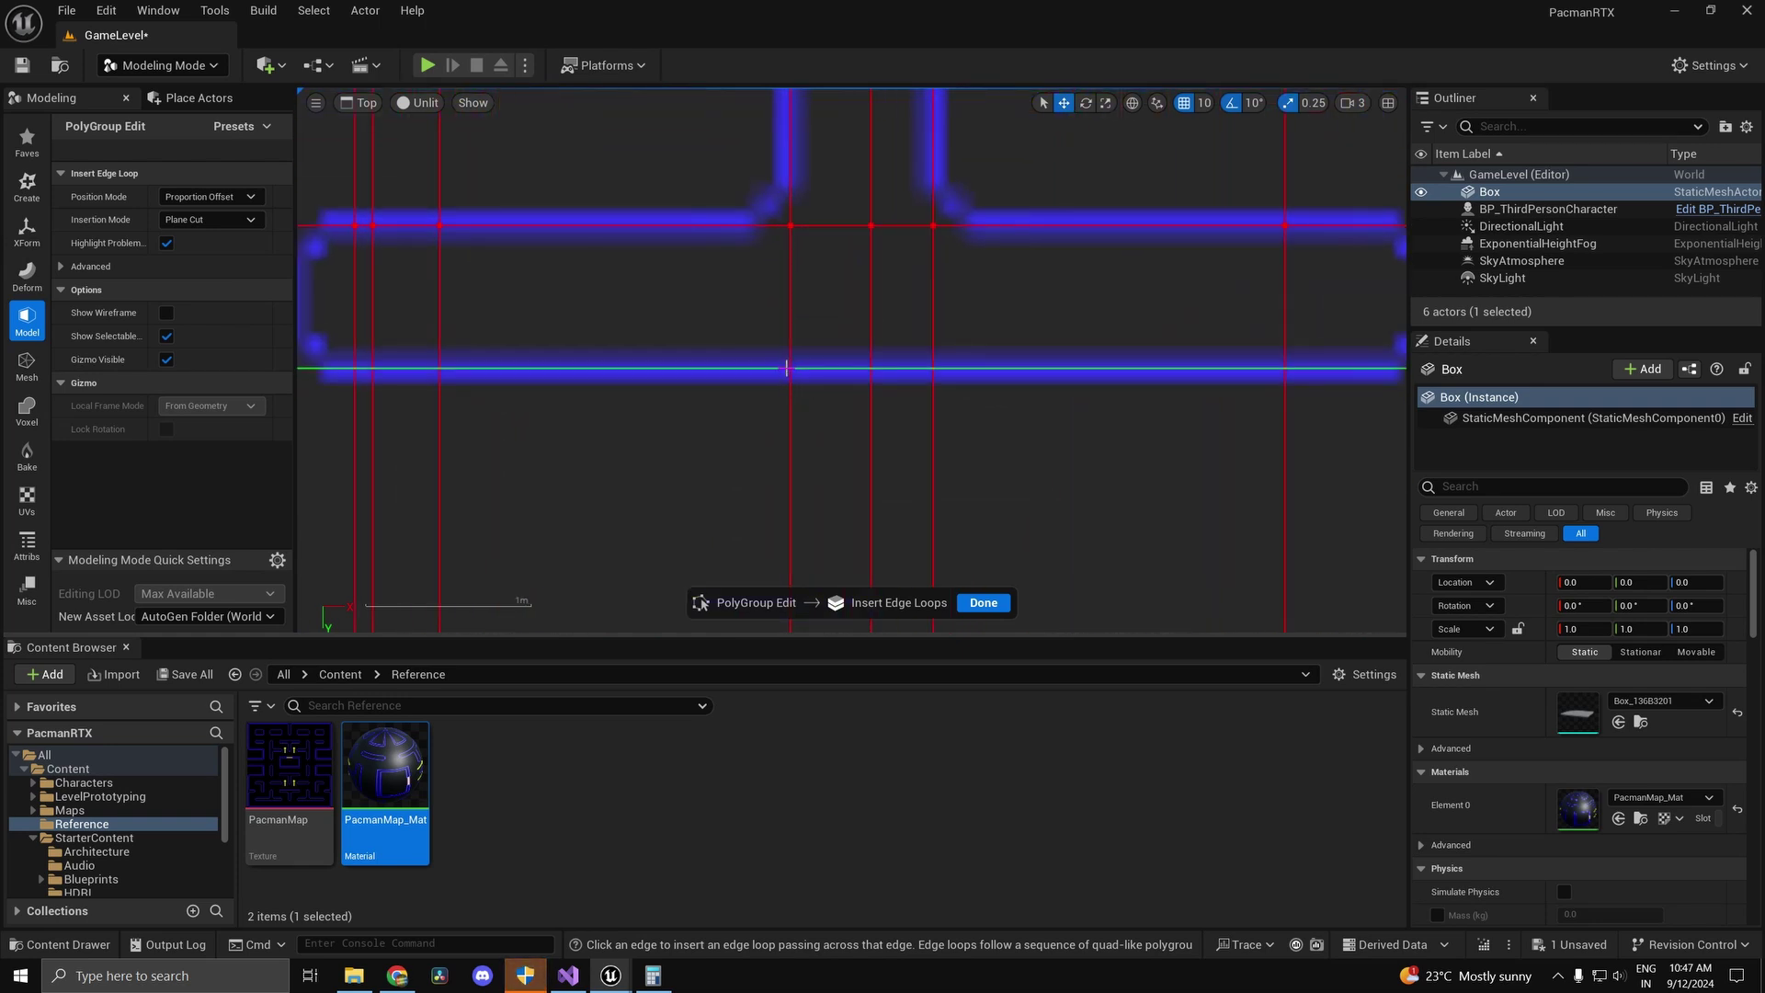
{"action": "scroll", "coordinate": [786, 367], "scroll_direction": "down", "scroll_amount": 2}
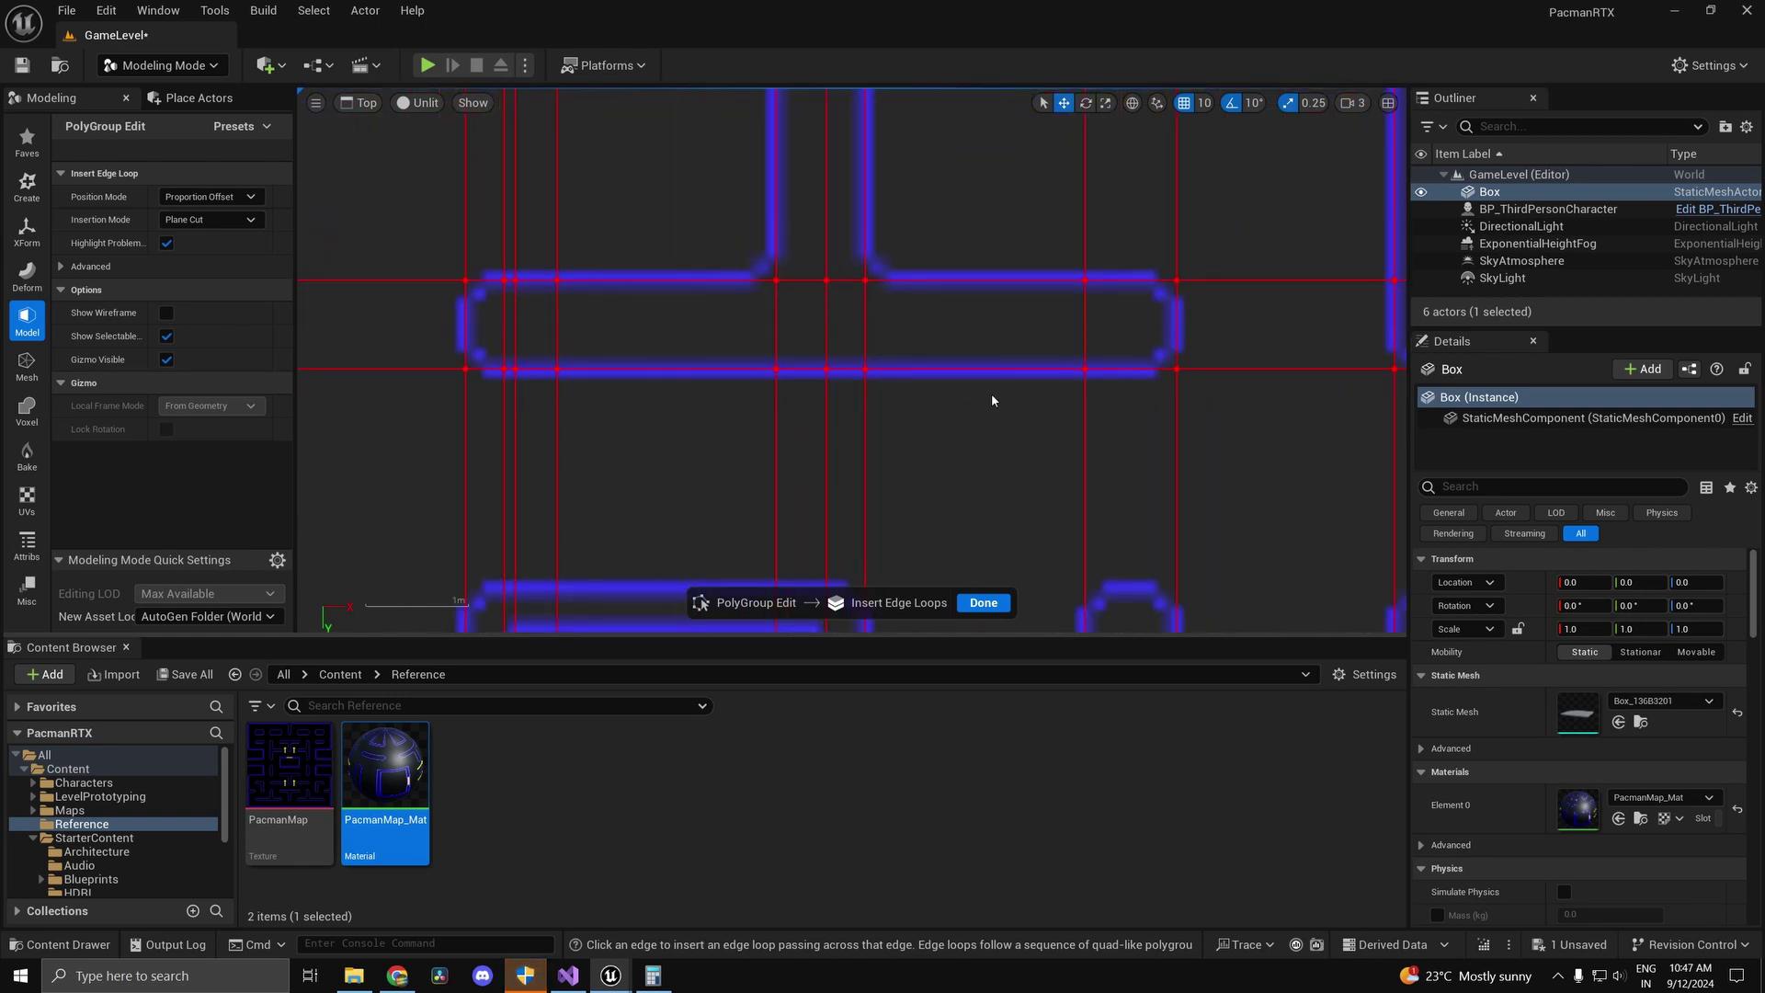
Step: Insert a horizontal edge loop along the tops of the narrow island and the wider rectangular island in the maze's lower-right corner
{"action": "right_click_drag", "start_coordinate": [975, 395], "coordinate": [747, 456]}
{"action": "scroll", "coordinate": [906, 414], "scroll_direction": "down", "scroll_amount": 5}
{"action": "right_click_drag", "start_coordinate": [982, 426], "coordinate": [615, 395]}
{"action": "scroll", "coordinate": [791, 381], "scroll_direction": "up", "scroll_amount": 4}
{"action": "scroll", "coordinate": [861, 459], "scroll_direction": "down", "scroll_amount": 3}
{"action": "right_click_drag", "start_coordinate": [808, 387], "coordinate": [847, 284]}
{"action": "scroll", "coordinate": [812, 361], "scroll_direction": "down", "scroll_amount": 5}
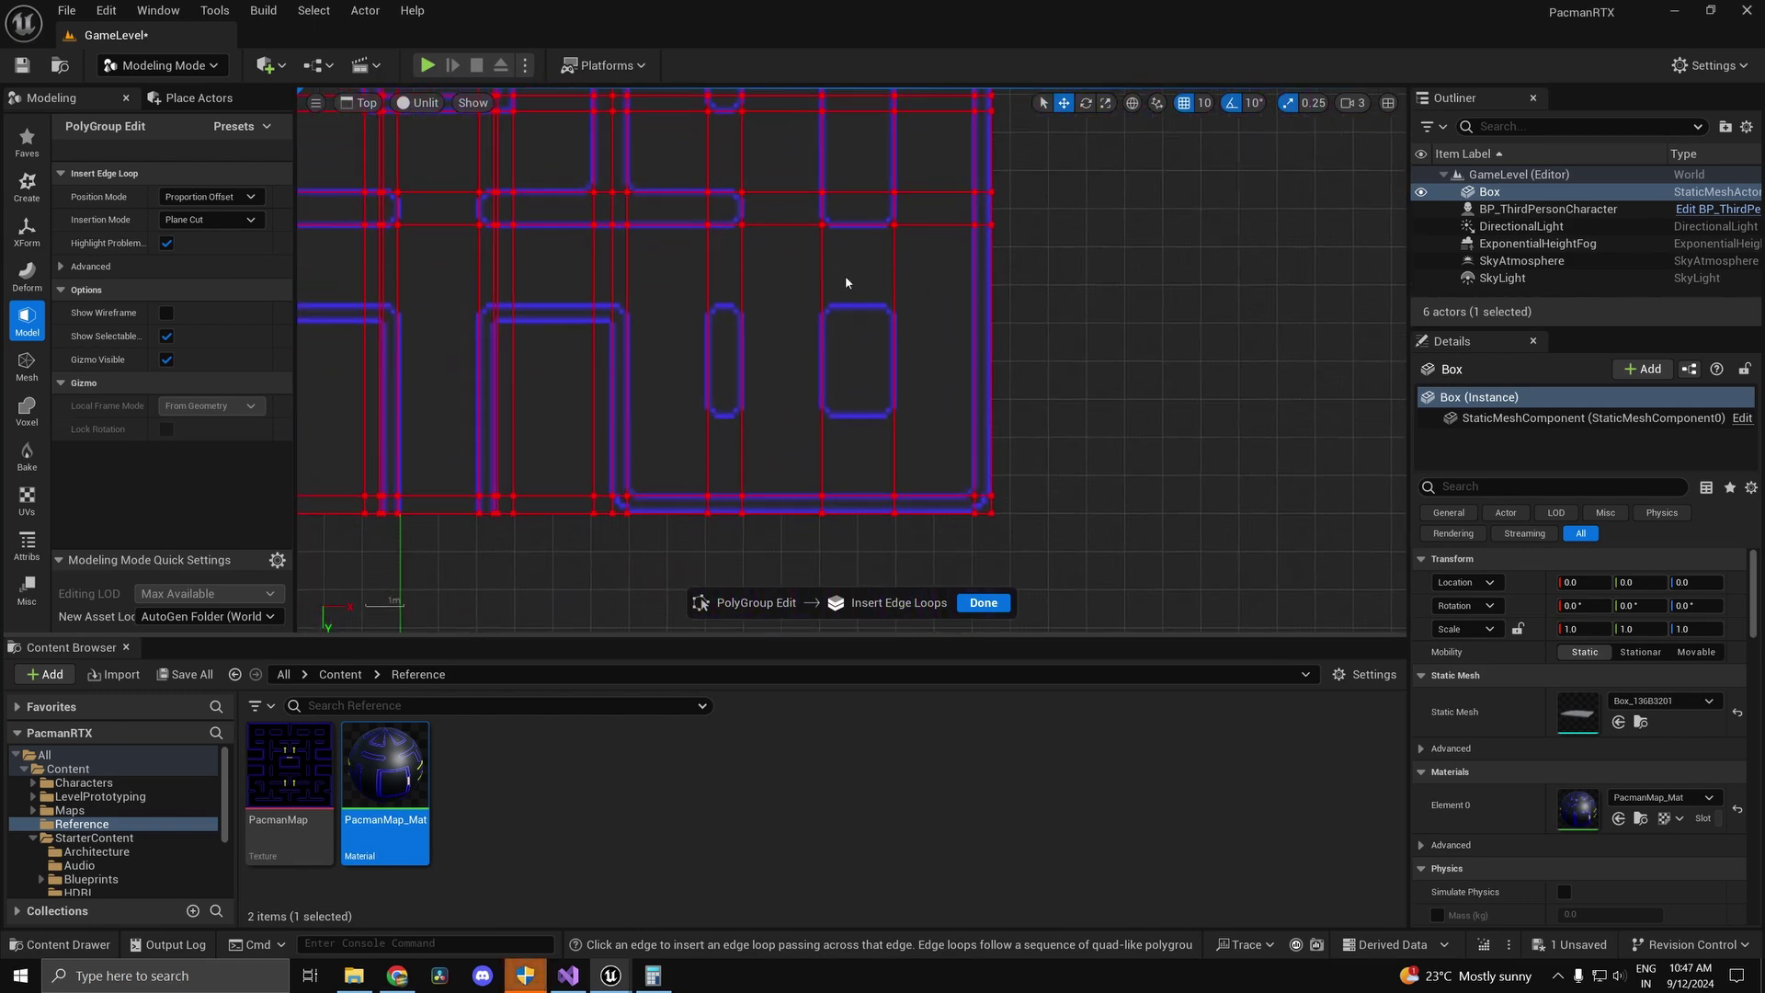
{"action": "scroll", "coordinate": [848, 285], "scroll_direction": "up", "scroll_amount": 10}
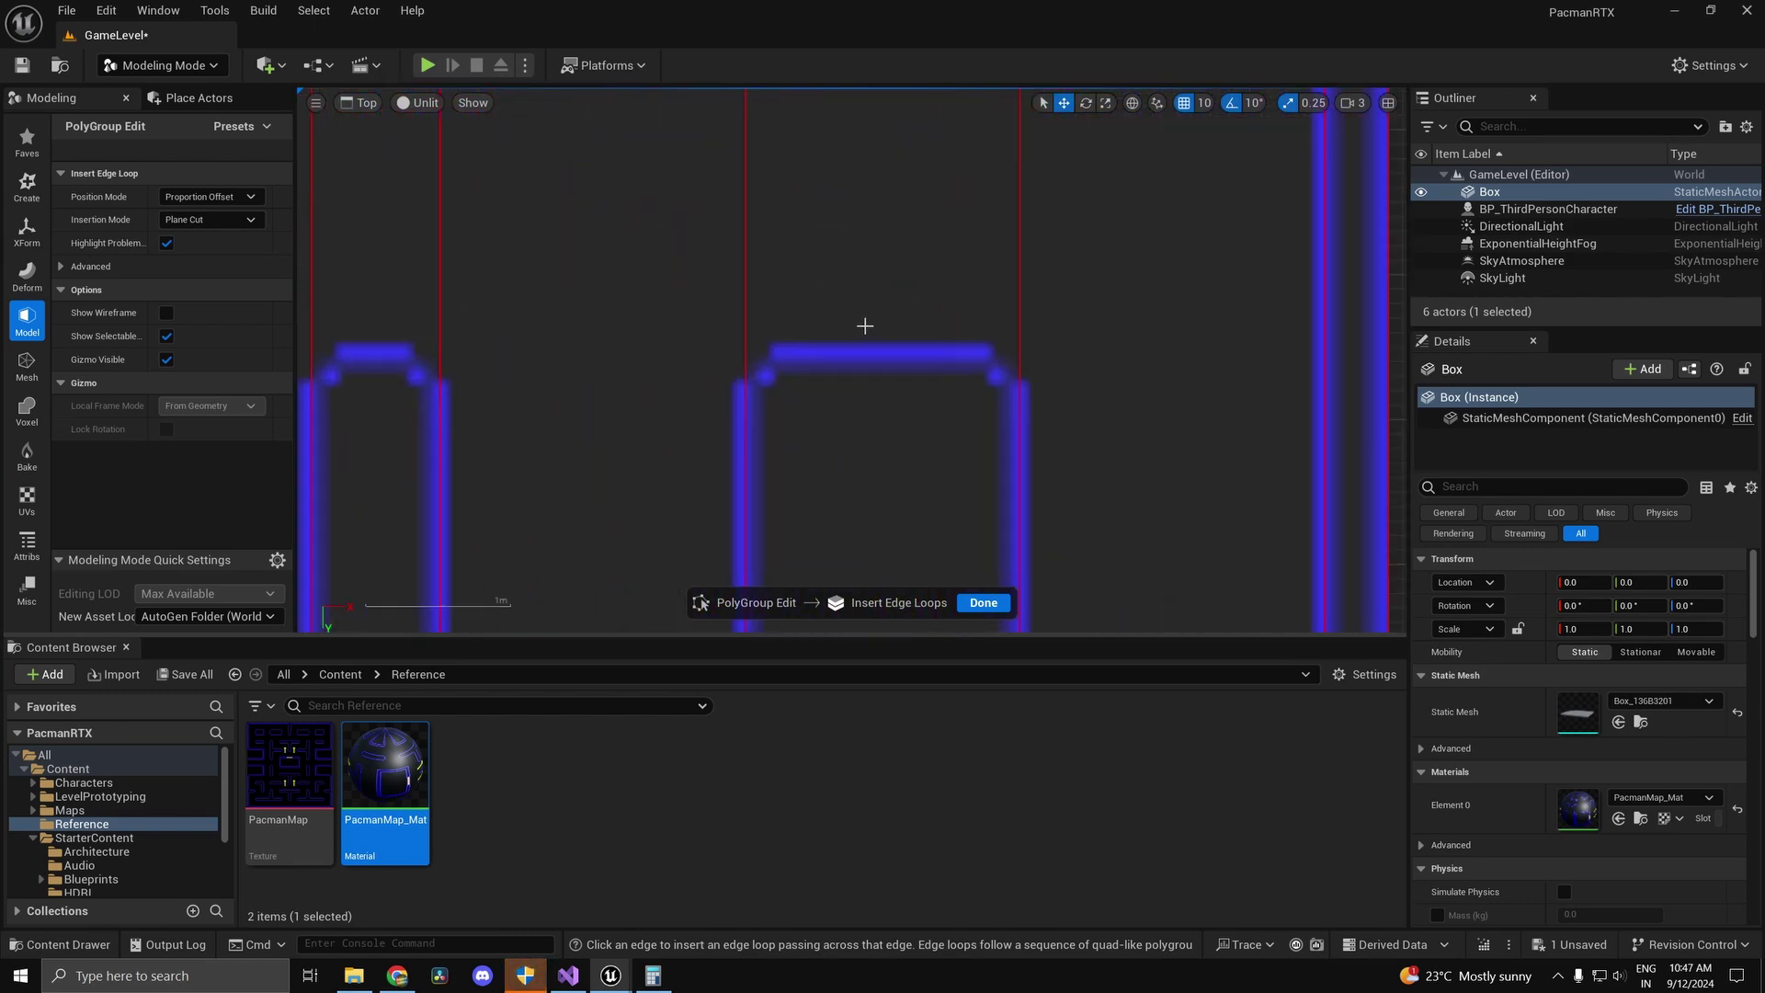
{"action": "left_click", "coordinate": [747, 359]}
Step: Insert a horizontal edge loop along the bottoms of those two lower-right islands
{"action": "scroll", "coordinate": [792, 382], "scroll_direction": "down", "scroll_amount": 5}
{"action": "right_click_drag", "start_coordinate": [900, 423], "coordinate": [977, 175]}
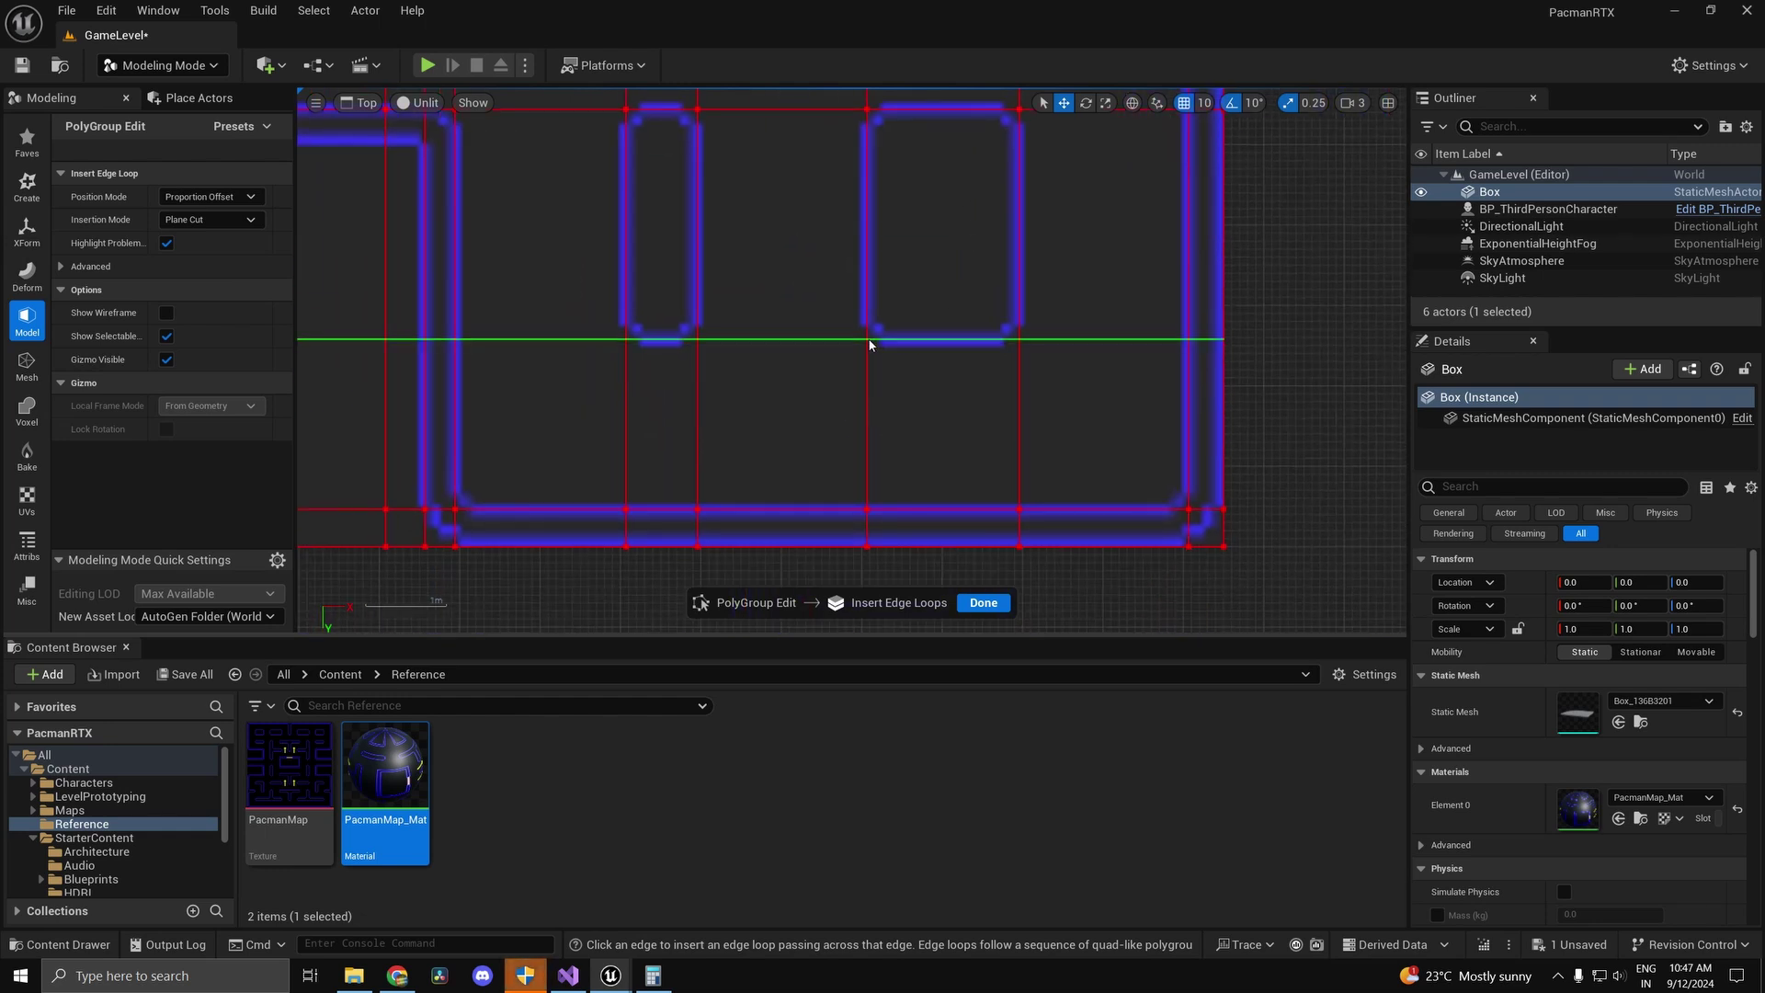
{"action": "right_click_drag", "start_coordinate": [777, 359], "coordinate": [879, 416]}
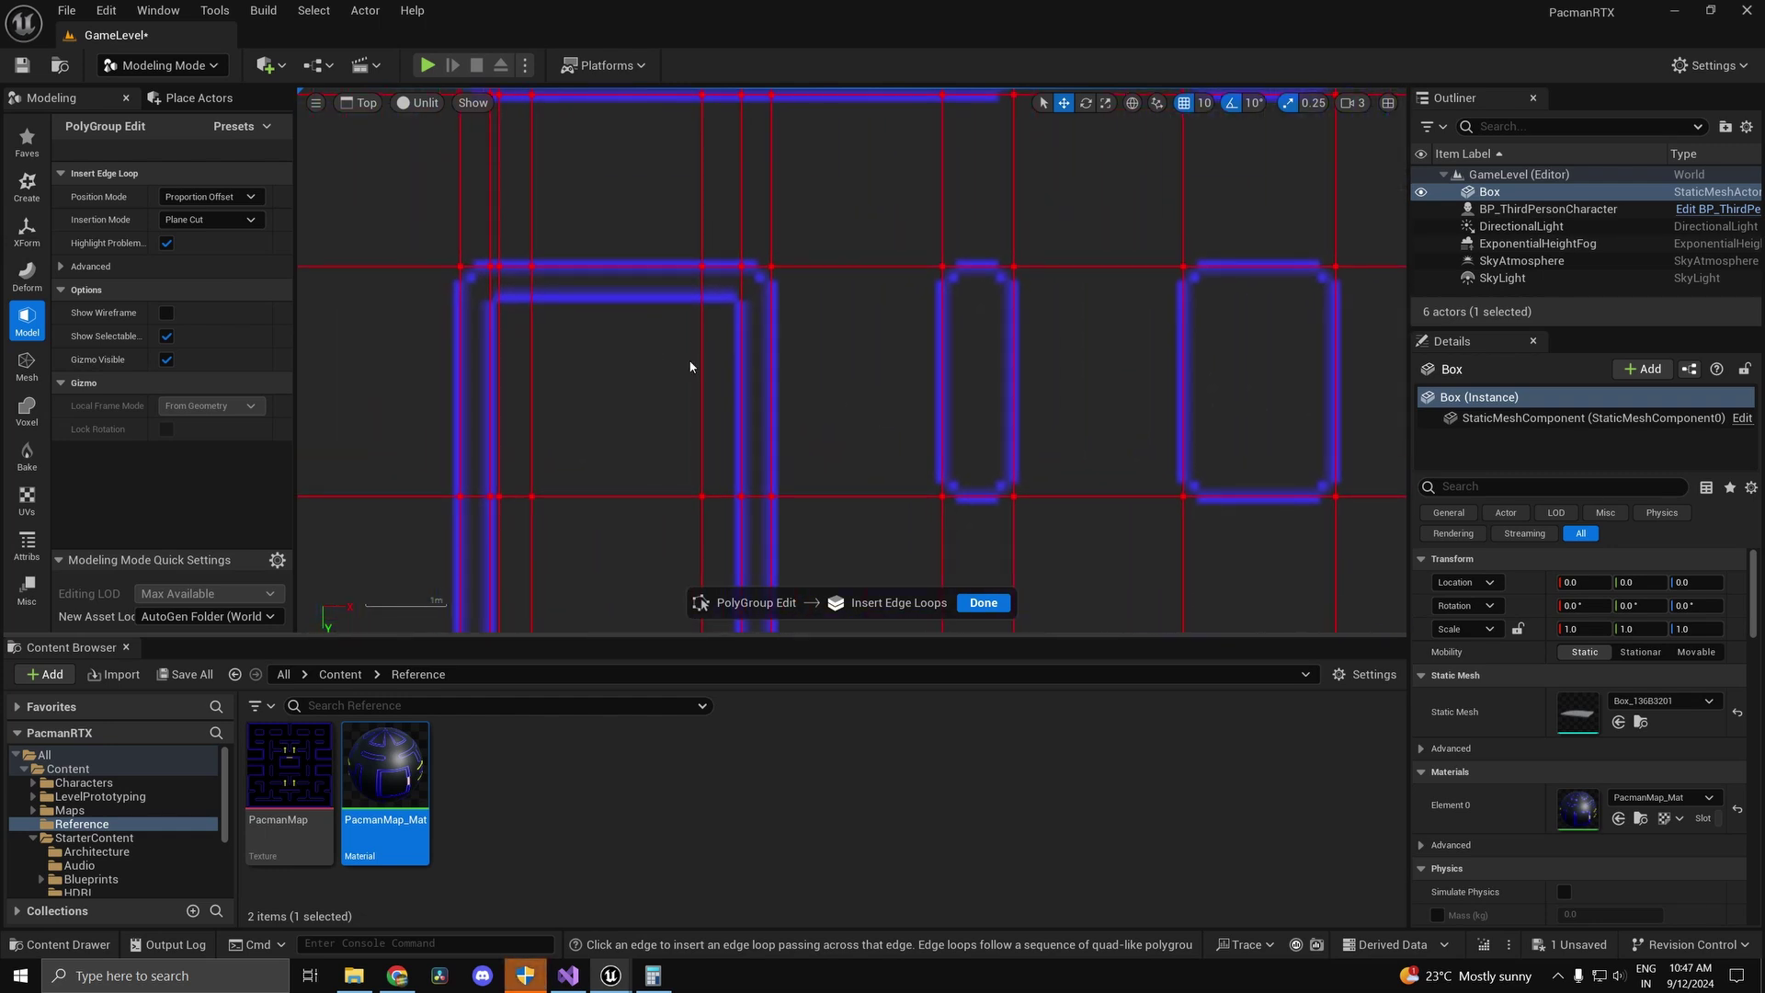
Step: Insert a horizontal edge loop along the top of the stub that rises from the maze's lower outer wall
{"action": "scroll", "coordinate": [691, 367], "scroll_direction": "down", "scroll_amount": 4}
{"action": "right_click_drag", "start_coordinate": [675, 284], "coordinate": [1095, 284]}
{"action": "scroll", "coordinate": [736, 362], "scroll_direction": "up", "scroll_amount": 6}
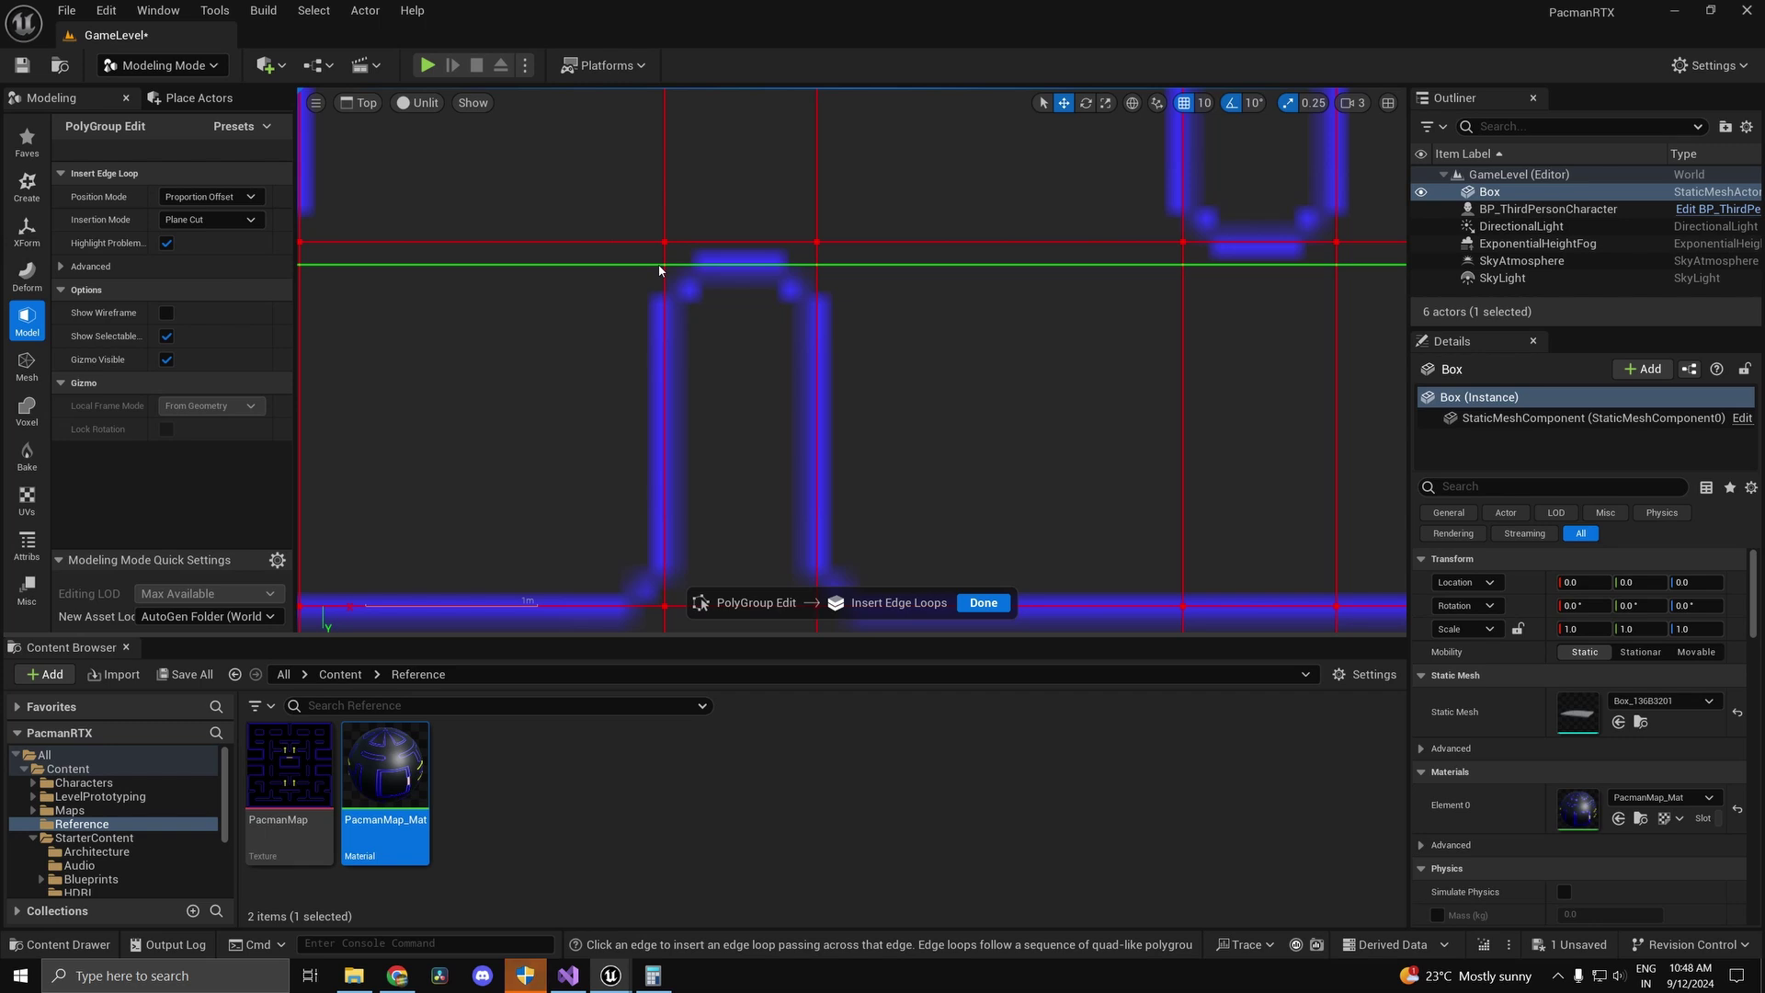
{"action": "left_click", "coordinate": [659, 263]}
Step: Examine the edge loops along the lower outer wall and around the islands in the lower-right corner
{"action": "scroll", "coordinate": [898, 390], "scroll_direction": "down", "scroll_amount": 3}
{"action": "right_click_drag", "start_coordinate": [712, 353], "coordinate": [188, 300]}
{"action": "scroll", "coordinate": [1175, 453], "scroll_direction": "up", "scroll_amount": 5}
{"action": "scroll", "coordinate": [1199, 472], "scroll_direction": "down", "scroll_amount": 4}
{"action": "right_click_drag", "start_coordinate": [1032, 380], "coordinate": [1001, 499]}
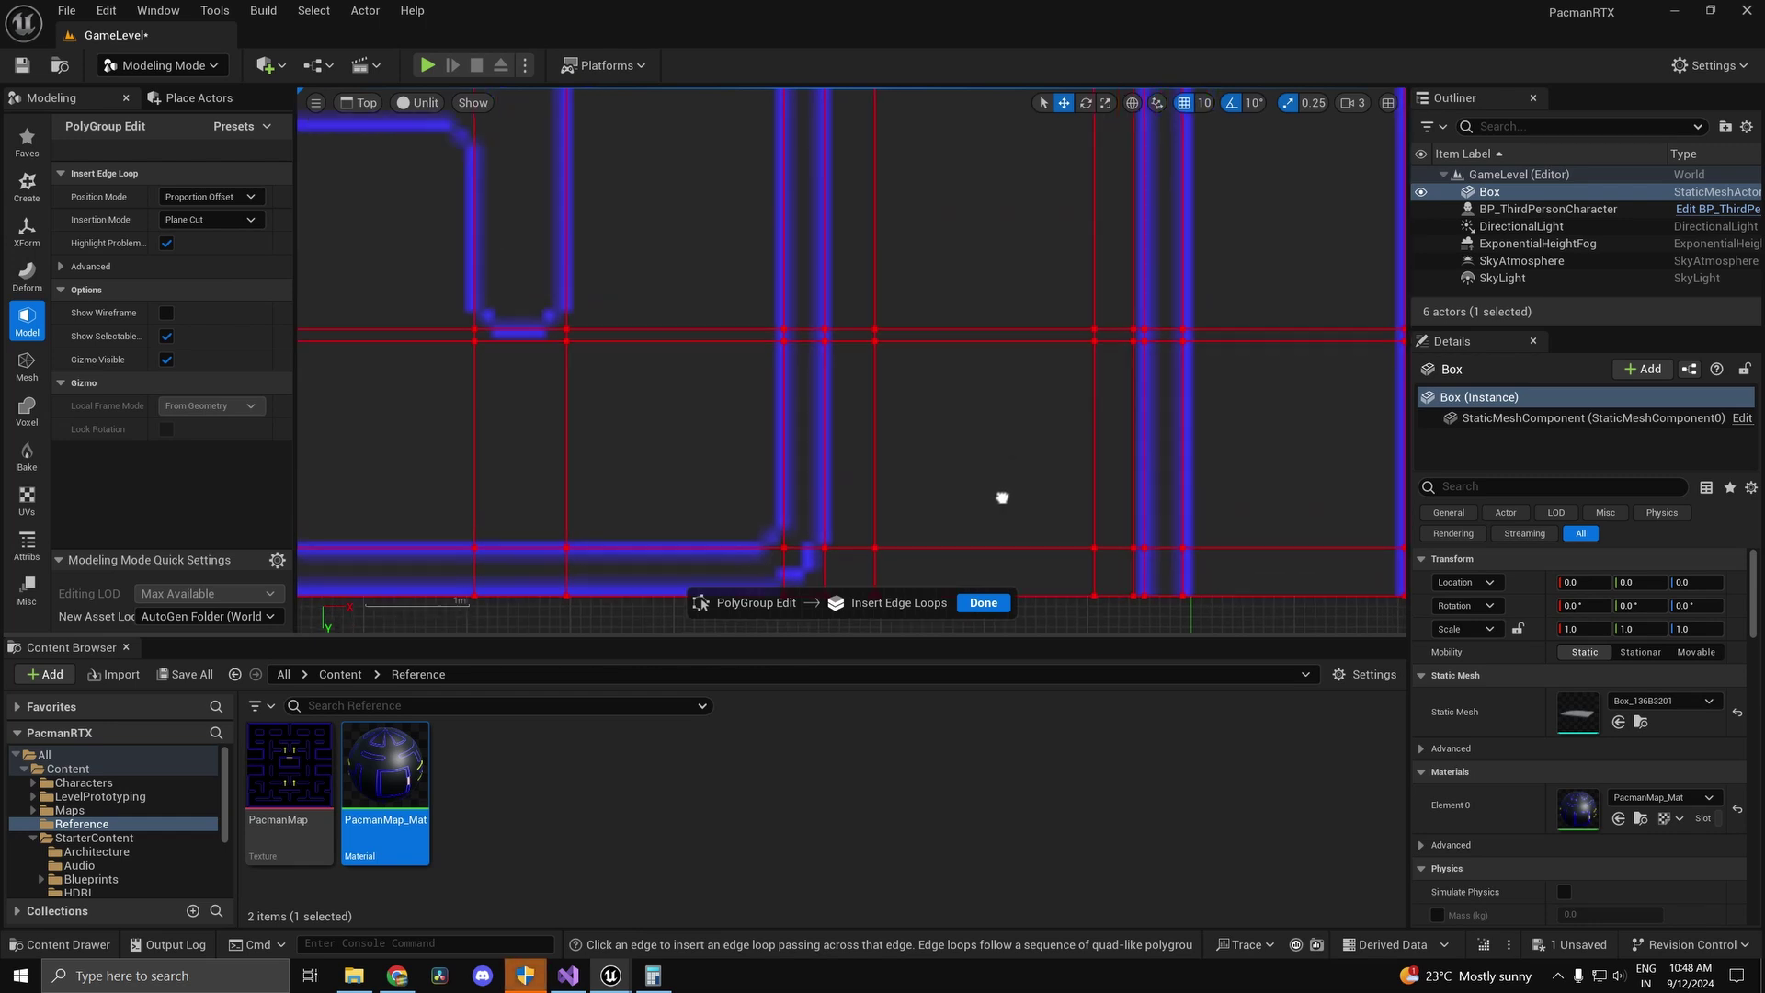
{"action": "scroll", "coordinate": [934, 472], "scroll_direction": "down", "scroll_amount": 2}
{"action": "right_click_drag", "start_coordinate": [982, 414], "coordinate": [769, 373]}
{"action": "right_click_drag", "start_coordinate": [961, 350], "coordinate": [585, 381]}
{"action": "scroll", "coordinate": [738, 291], "scroll_direction": "up", "scroll_amount": 4}
{"action": "scroll", "coordinate": [754, 312], "scroll_direction": "down", "scroll_amount": 4}
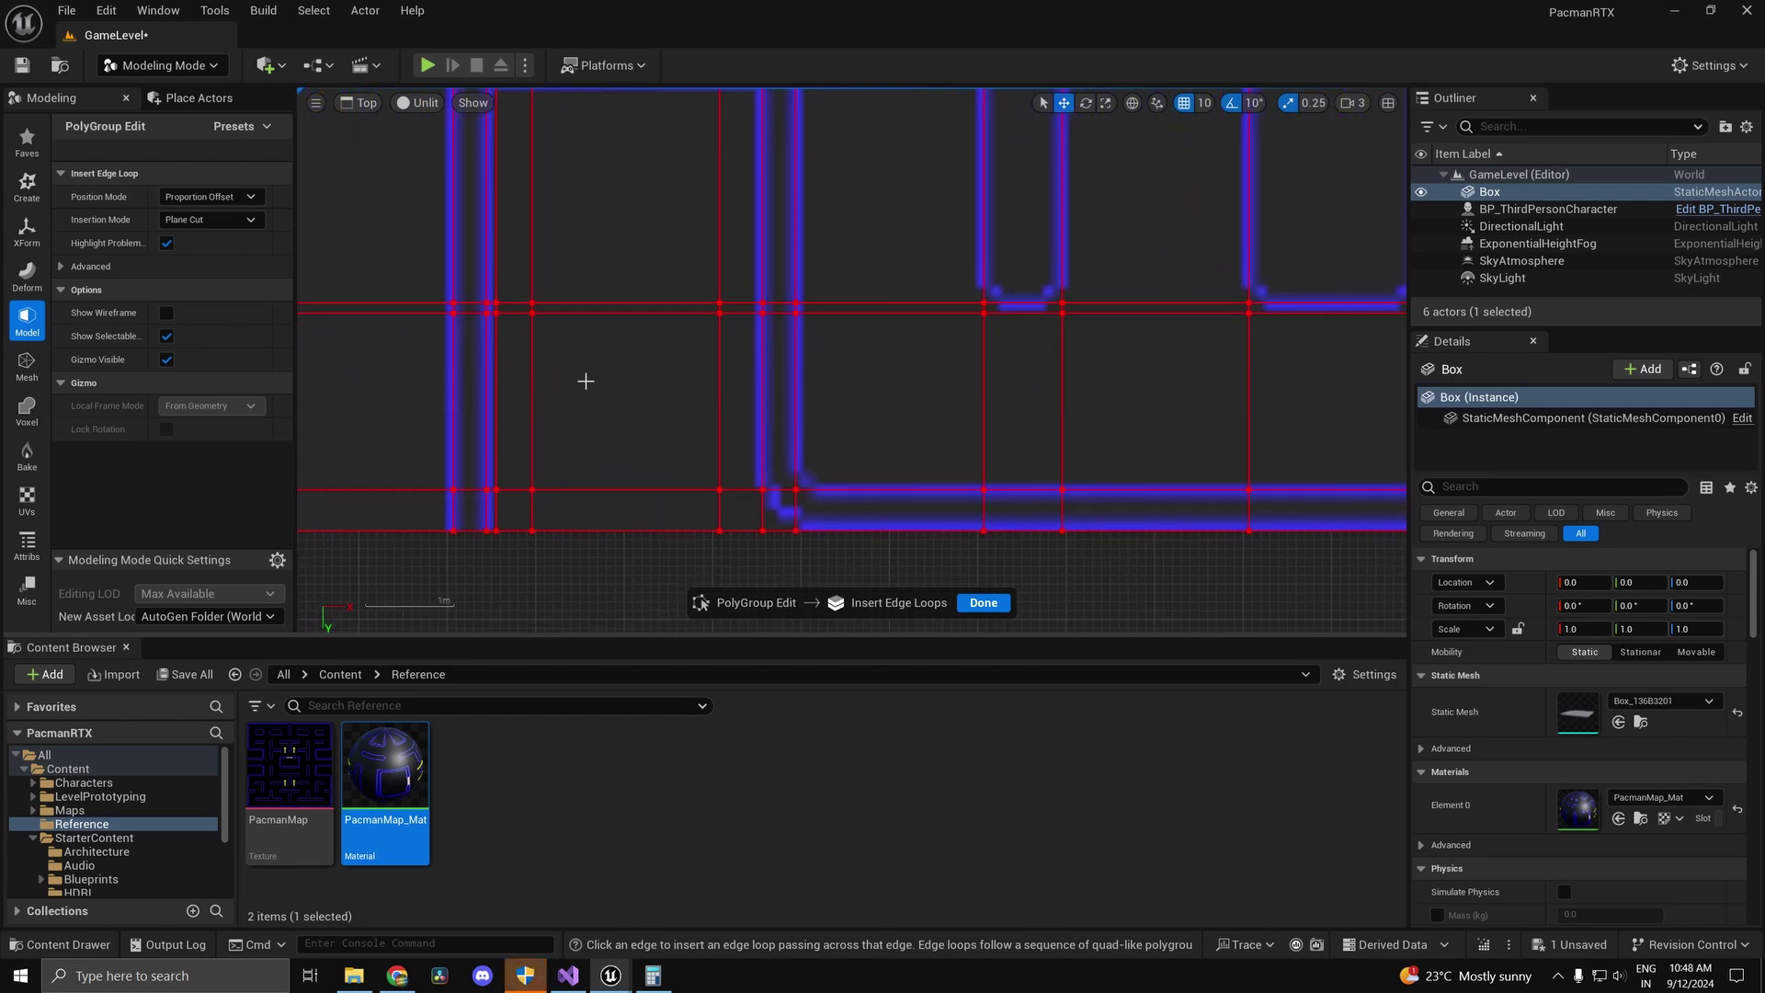
{"action": "right_click_drag", "start_coordinate": [894, 416], "coordinate": [528, 548]}
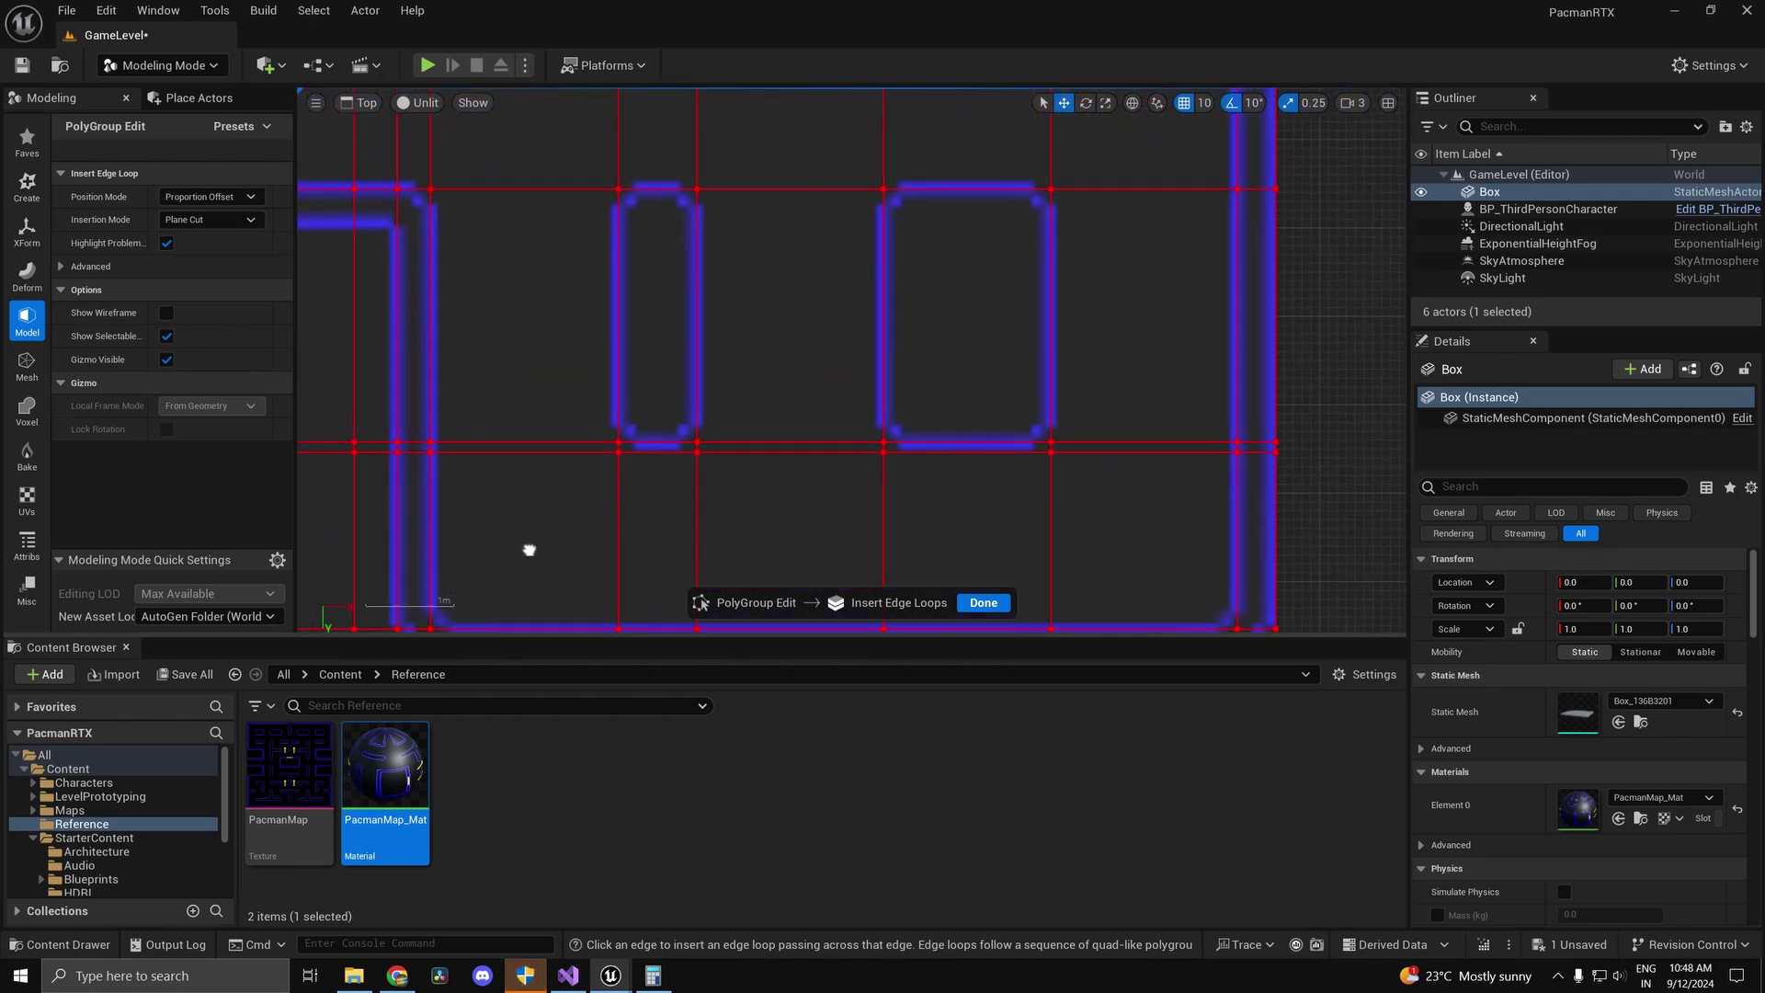
Step: Examine the edge loops around the islands up the right side of the maze to its upper-right corner
{"action": "right_click_drag", "start_coordinate": [952, 379], "coordinate": [791, 619]}
{"action": "scroll", "coordinate": [874, 408], "scroll_direction": "down", "scroll_amount": 5}
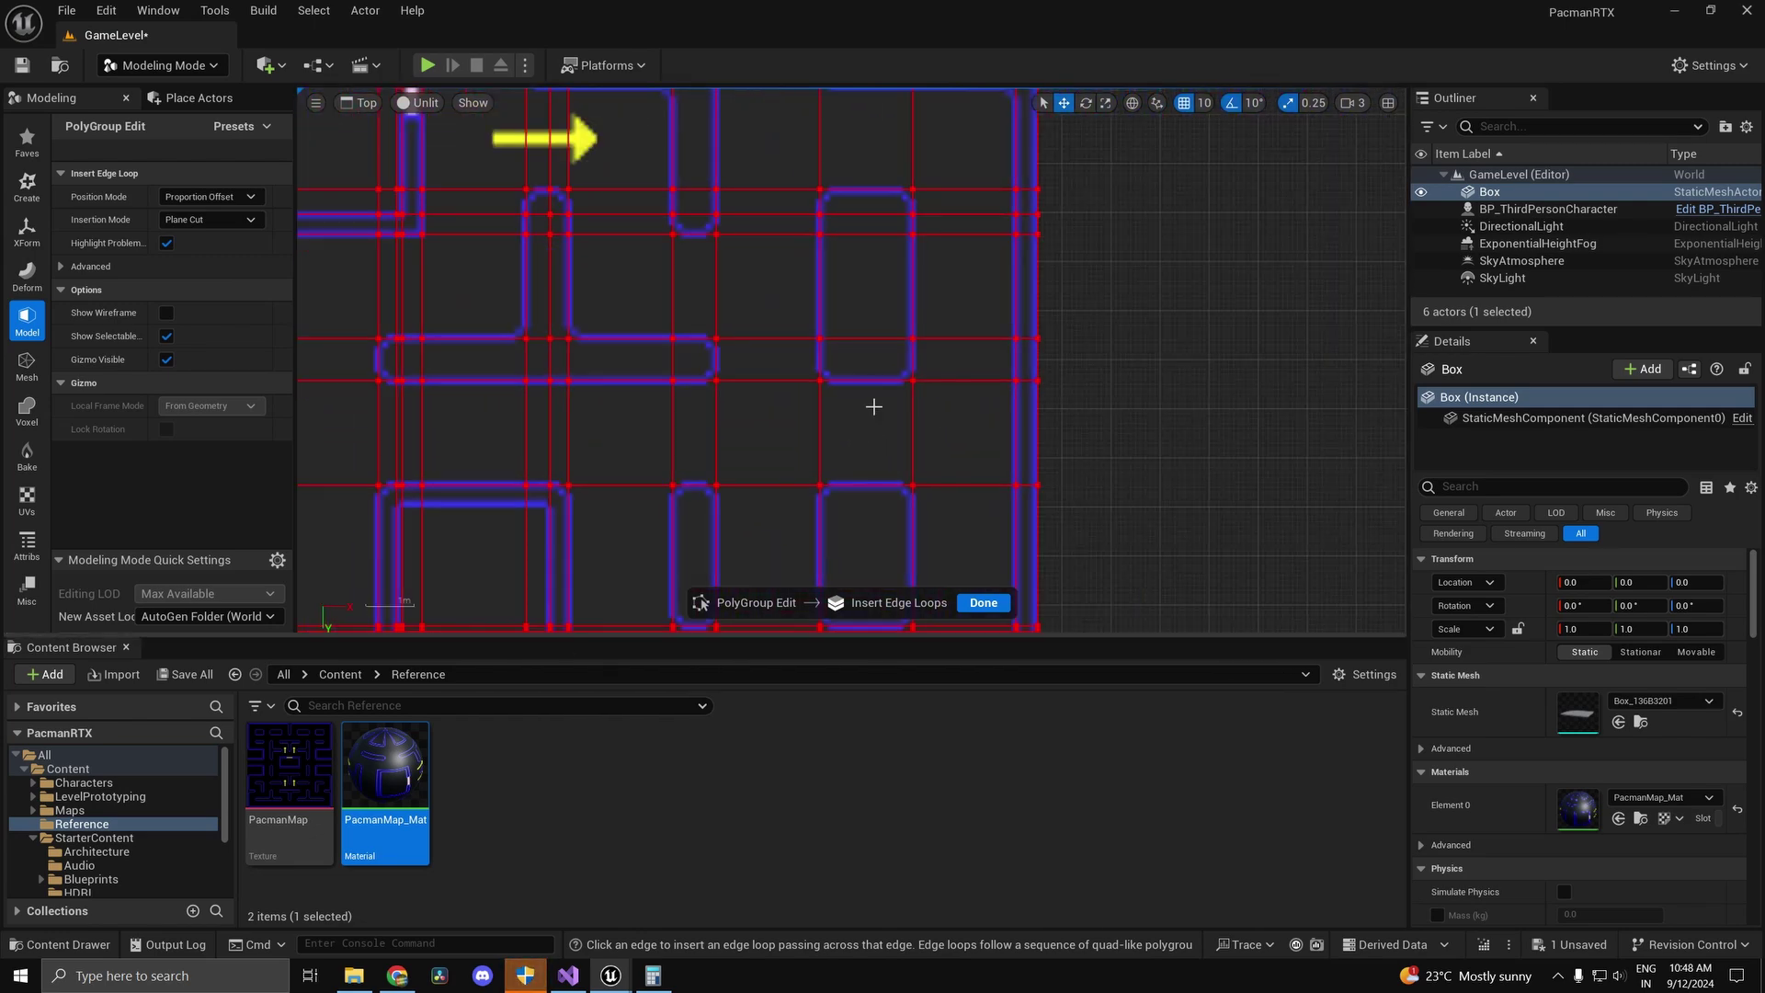
{"action": "right_click_drag", "start_coordinate": [939, 324], "coordinate": [1002, 580]}
{"action": "right_click_drag", "start_coordinate": [975, 497], "coordinate": [900, 578]}
{"action": "right_click_drag", "start_coordinate": [917, 278], "coordinate": [870, 426]}
{"action": "scroll", "coordinate": [802, 431], "scroll_direction": "up", "scroll_amount": 3}
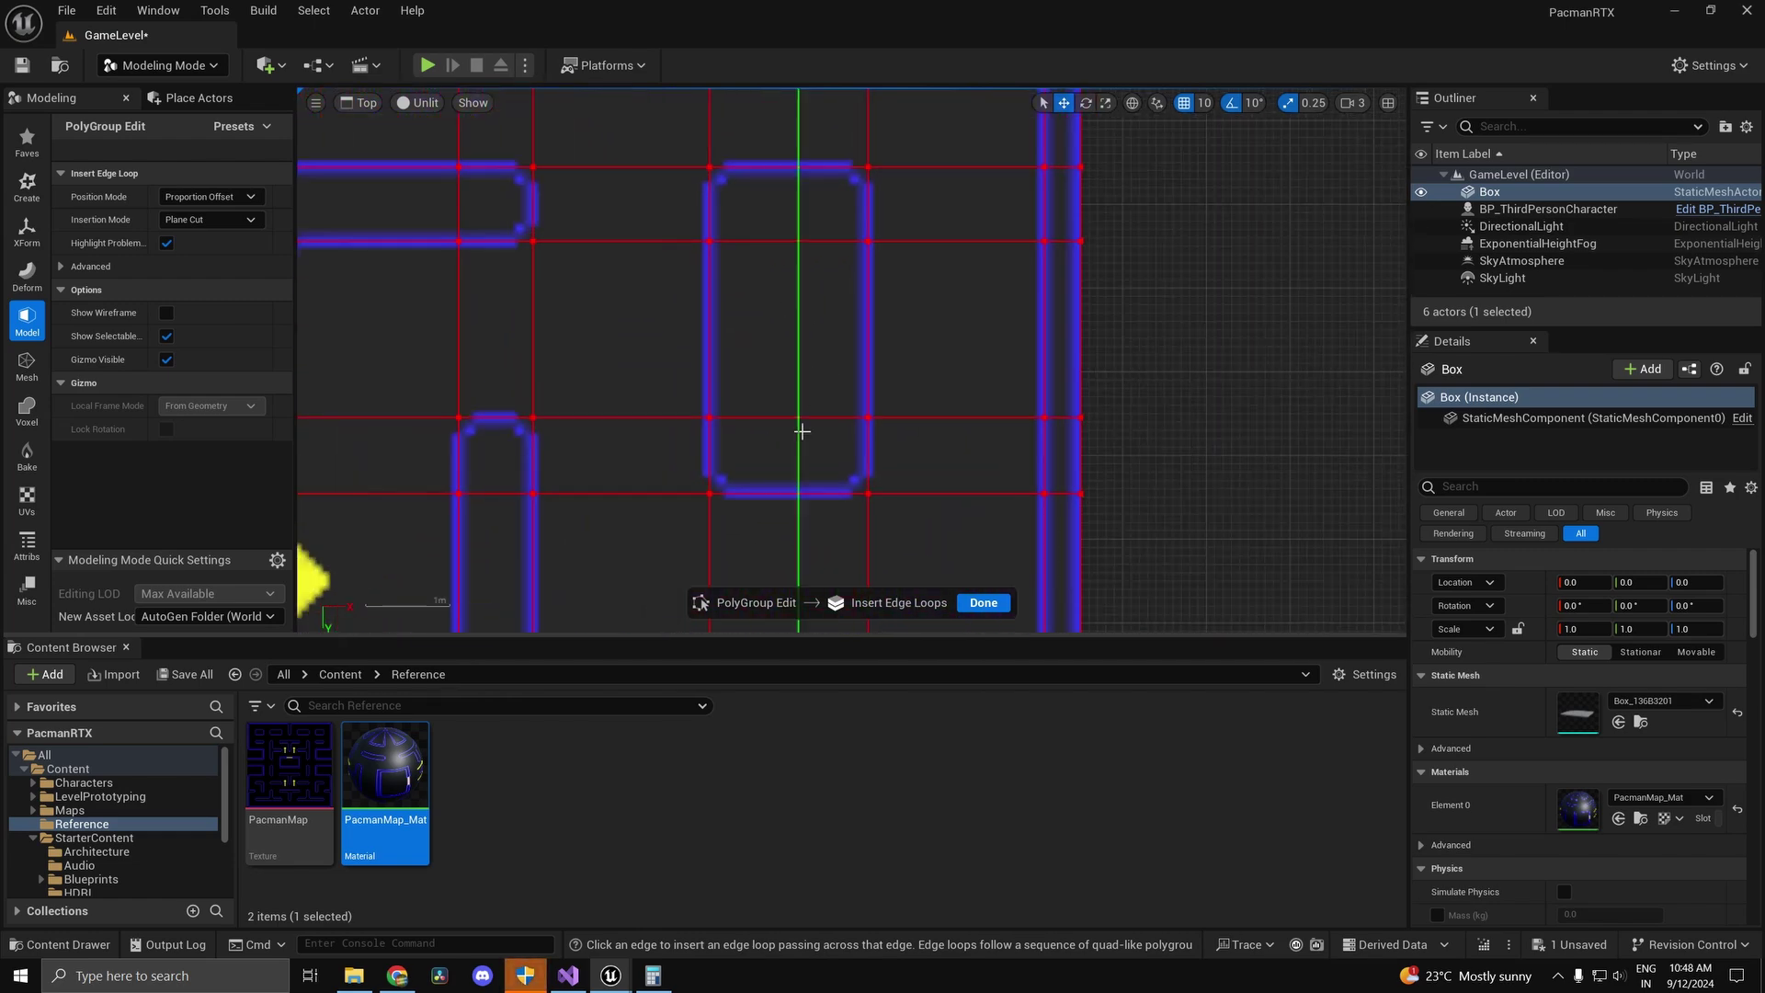
{"action": "scroll", "coordinate": [773, 405], "scroll_direction": "down", "scroll_amount": 4}
{"action": "right_click_drag", "start_coordinate": [736, 423], "coordinate": [859, 268]}
{"action": "right_click_drag", "start_coordinate": [760, 371], "coordinate": [835, 536]}
{"action": "scroll", "coordinate": [827, 414], "scroll_direction": "up", "scroll_amount": 2}
{"action": "scroll", "coordinate": [882, 425], "scroll_direction": "down", "scroll_amount": 2}
{"action": "scroll", "coordinate": [825, 559], "scroll_direction": "up", "scroll_amount": 6}
{"action": "scroll", "coordinate": [825, 548], "scroll_direction": "down", "scroll_amount": 4}
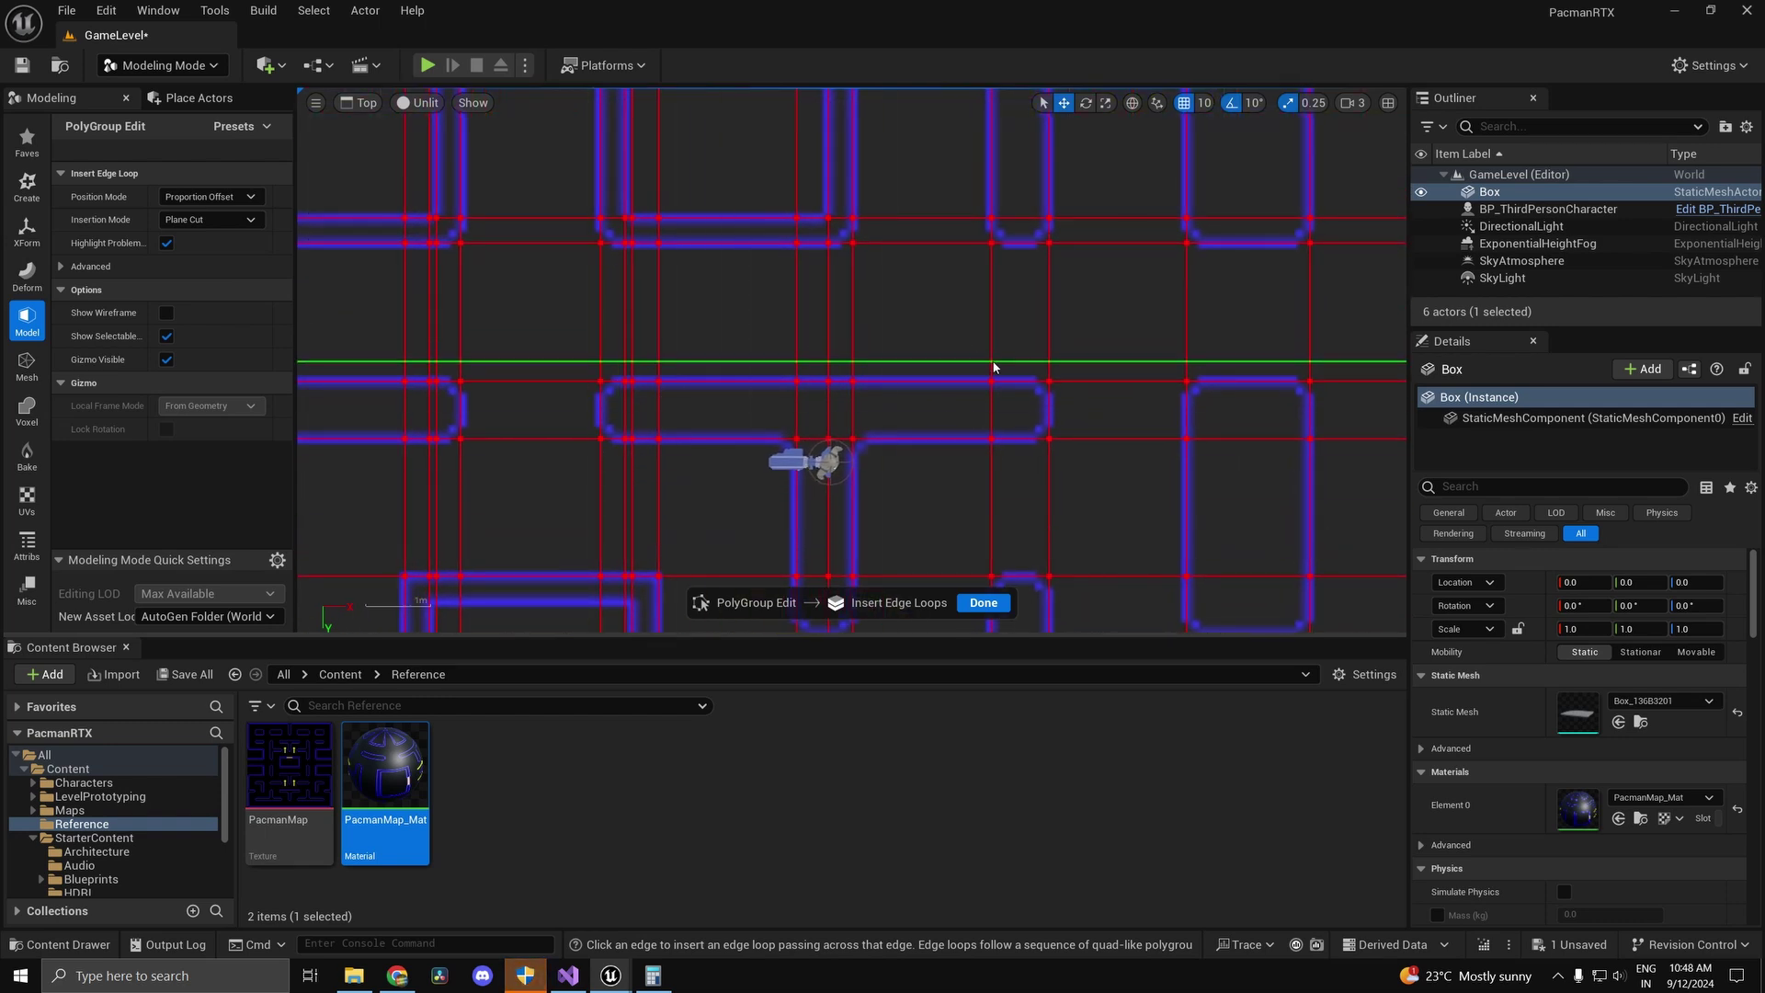
{"action": "right_click_drag", "start_coordinate": [995, 357], "coordinate": [905, 586]}
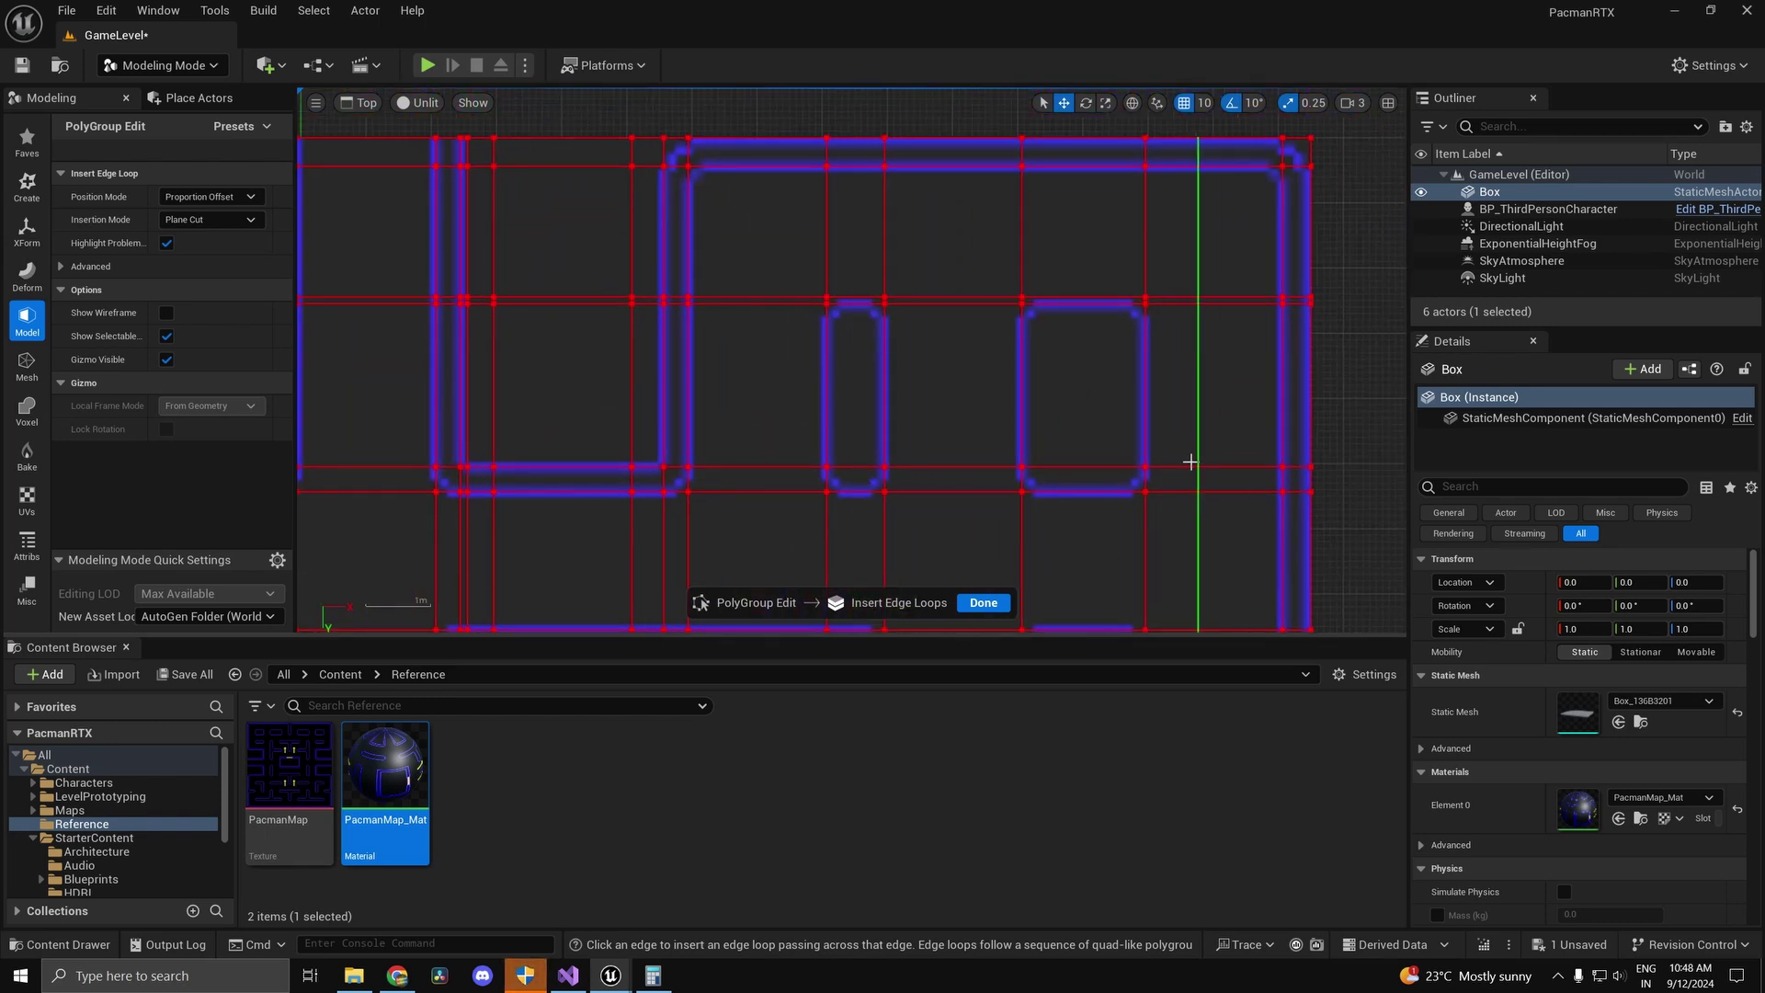
Step: Check the L-shaped island in the upper part, the ghost house area and the lower islands for missing edge loops
{"action": "right_click_drag", "start_coordinate": [629, 490], "coordinate": [901, 497]}
{"action": "scroll", "coordinate": [741, 455], "scroll_direction": "up", "scroll_amount": 3}
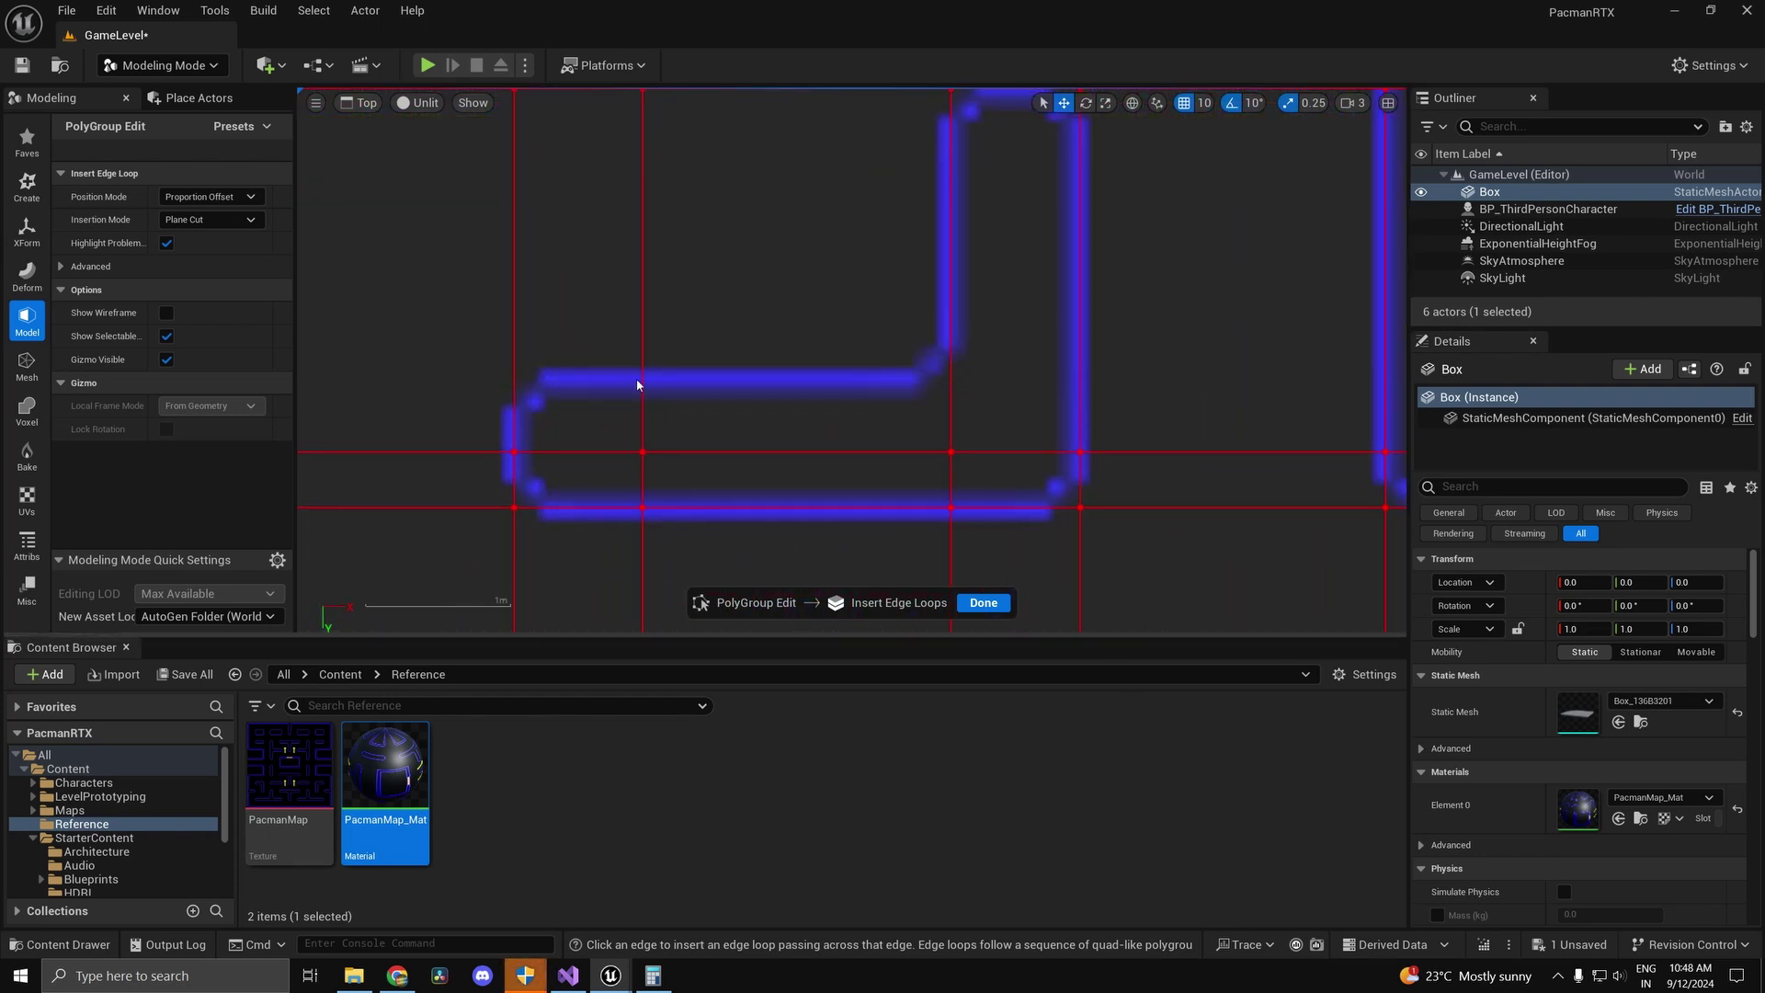
{"action": "scroll", "coordinate": [901, 444], "scroll_direction": "down", "scroll_amount": 8}
{"action": "right_click_drag", "start_coordinate": [802, 458], "coordinate": [726, 221]}
{"action": "scroll", "coordinate": [808, 330], "scroll_direction": "down", "scroll_amount": 4}
{"action": "right_click_drag", "start_coordinate": [1001, 533], "coordinate": [941, 248]}
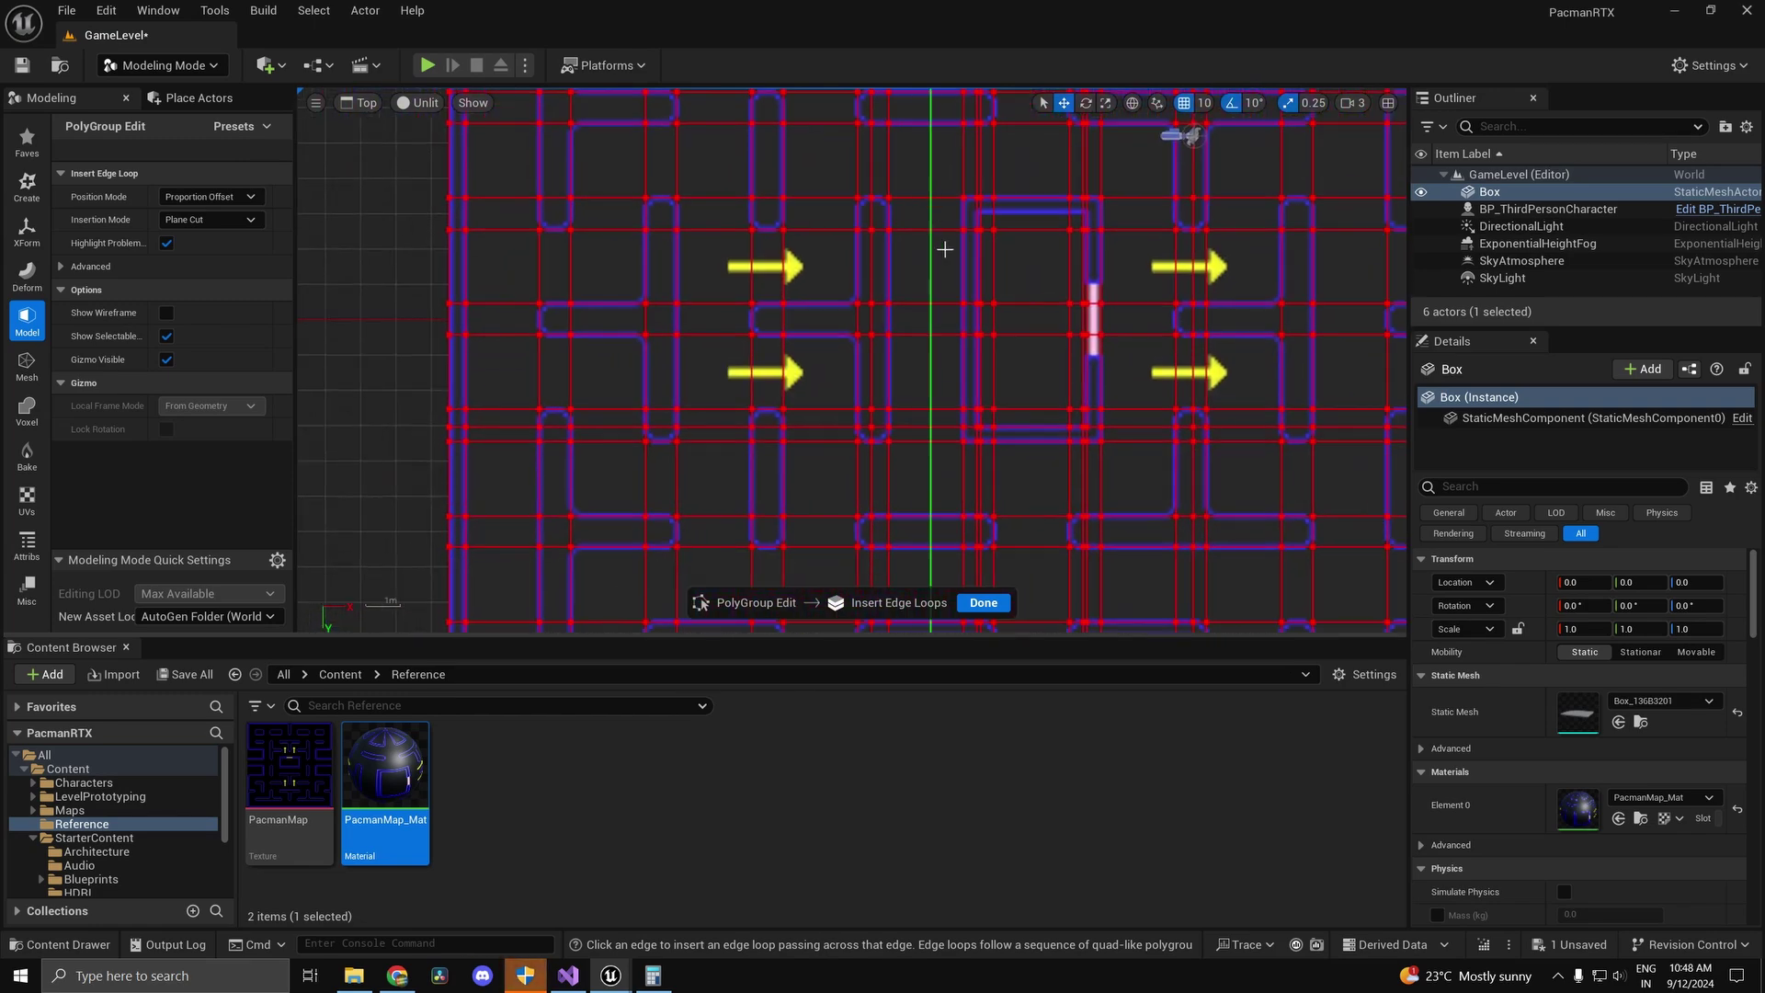
{"action": "scroll", "coordinate": [944, 252], "scroll_direction": "down", "scroll_amount": 4}
{"action": "right_click_drag", "start_coordinate": [1089, 423], "coordinate": [926, 353]}
{"action": "scroll", "coordinate": [880, 373], "scroll_direction": "up", "scroll_amount": 5}
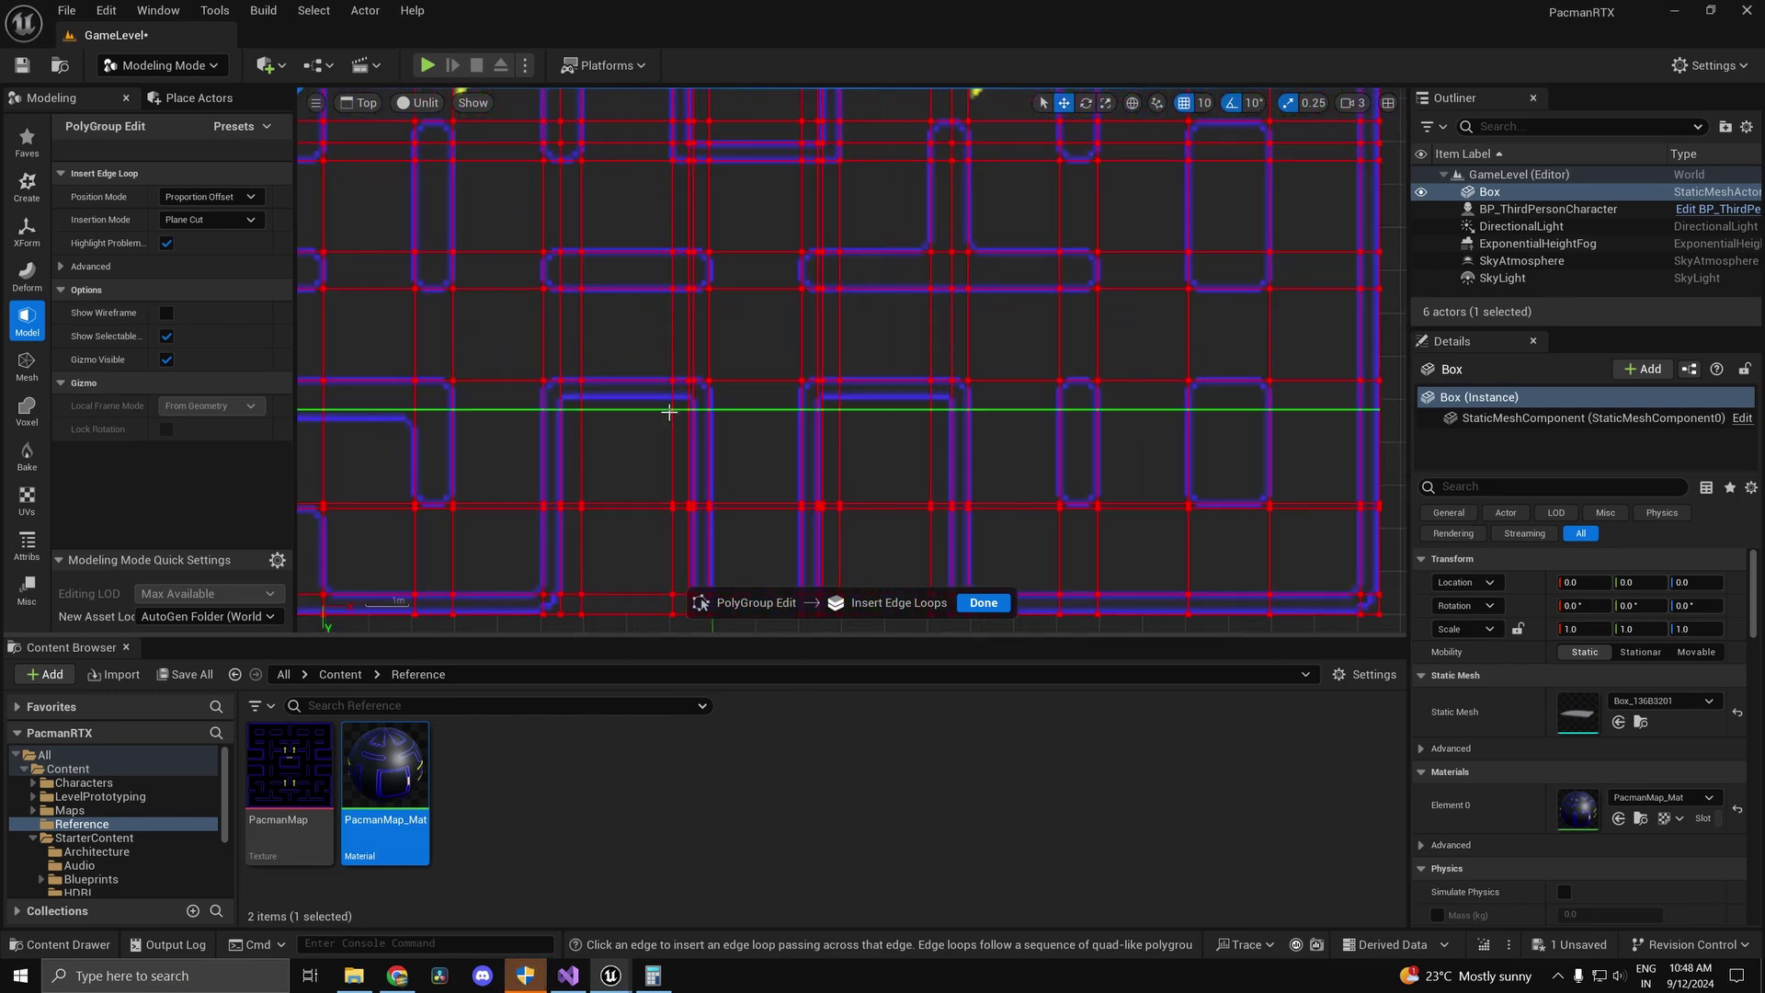
Step: Insert a horizontal edge loop along the underside of the L-shaped island's horizontal arm in the maze's lower-left part
{"action": "scroll", "coordinate": [640, 427], "scroll_direction": "up", "scroll_amount": 6}
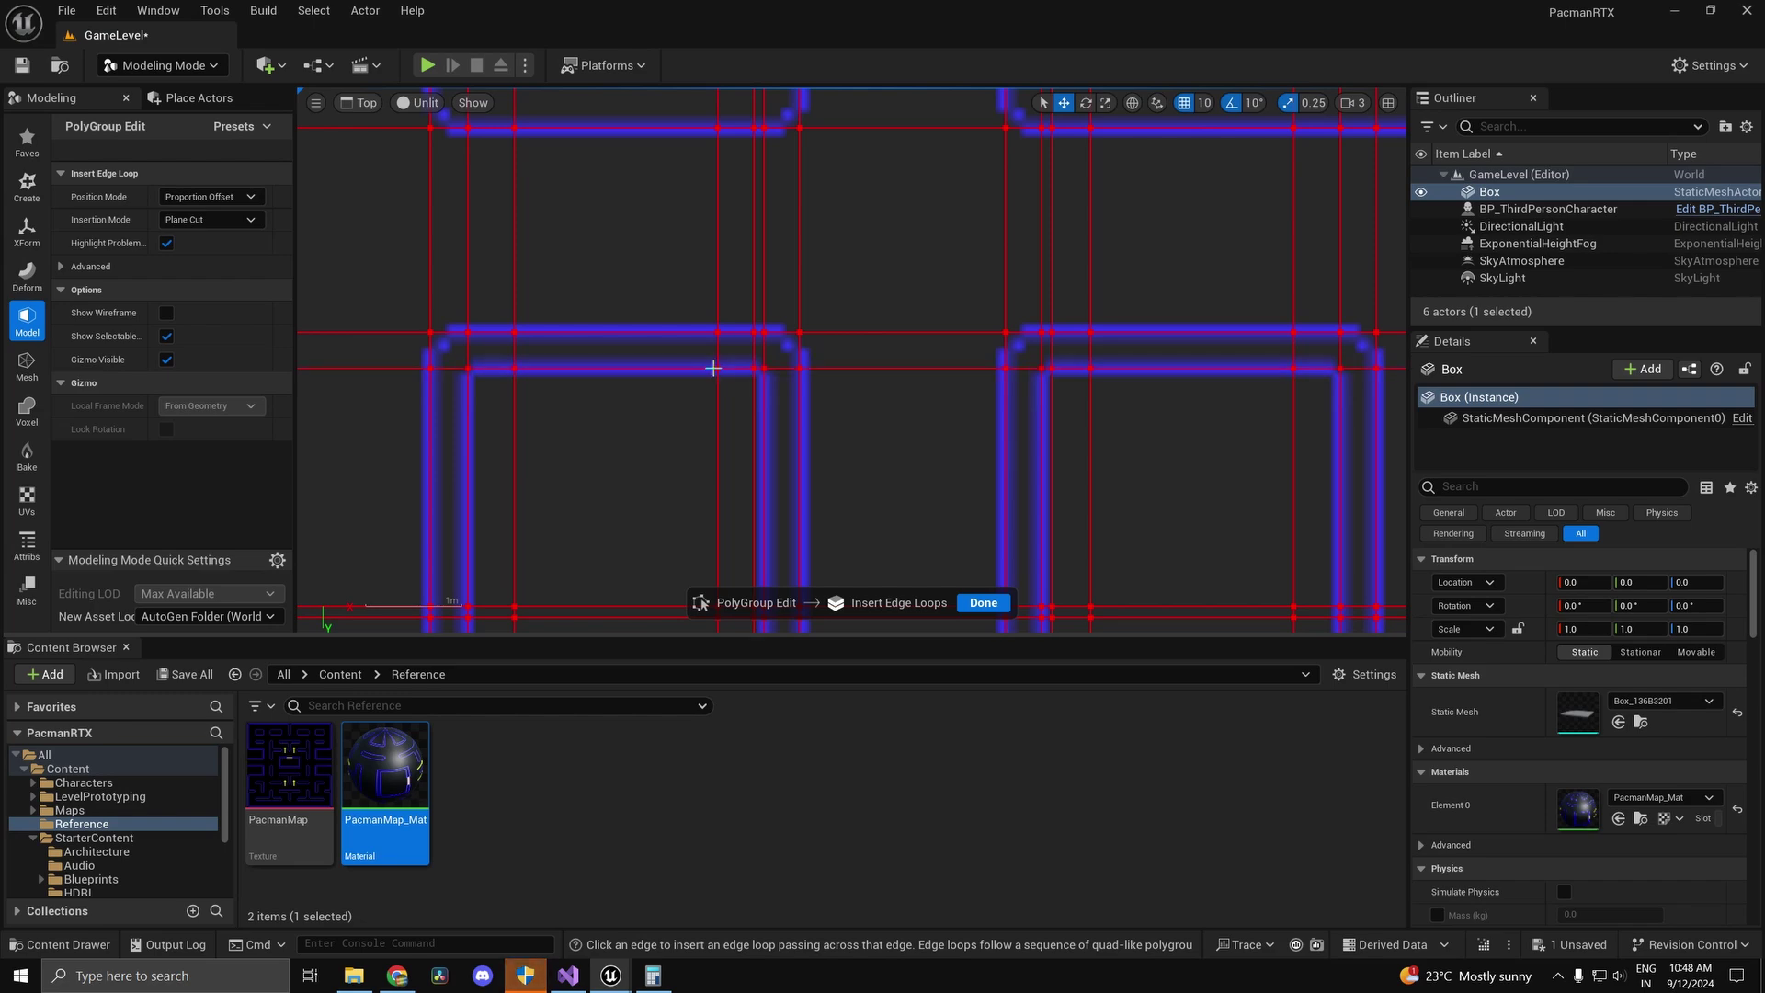
{"action": "scroll", "coordinate": [946, 425], "scroll_direction": "down", "scroll_amount": 5}
{"action": "scroll", "coordinate": [763, 345], "scroll_direction": "up", "scroll_amount": 6}
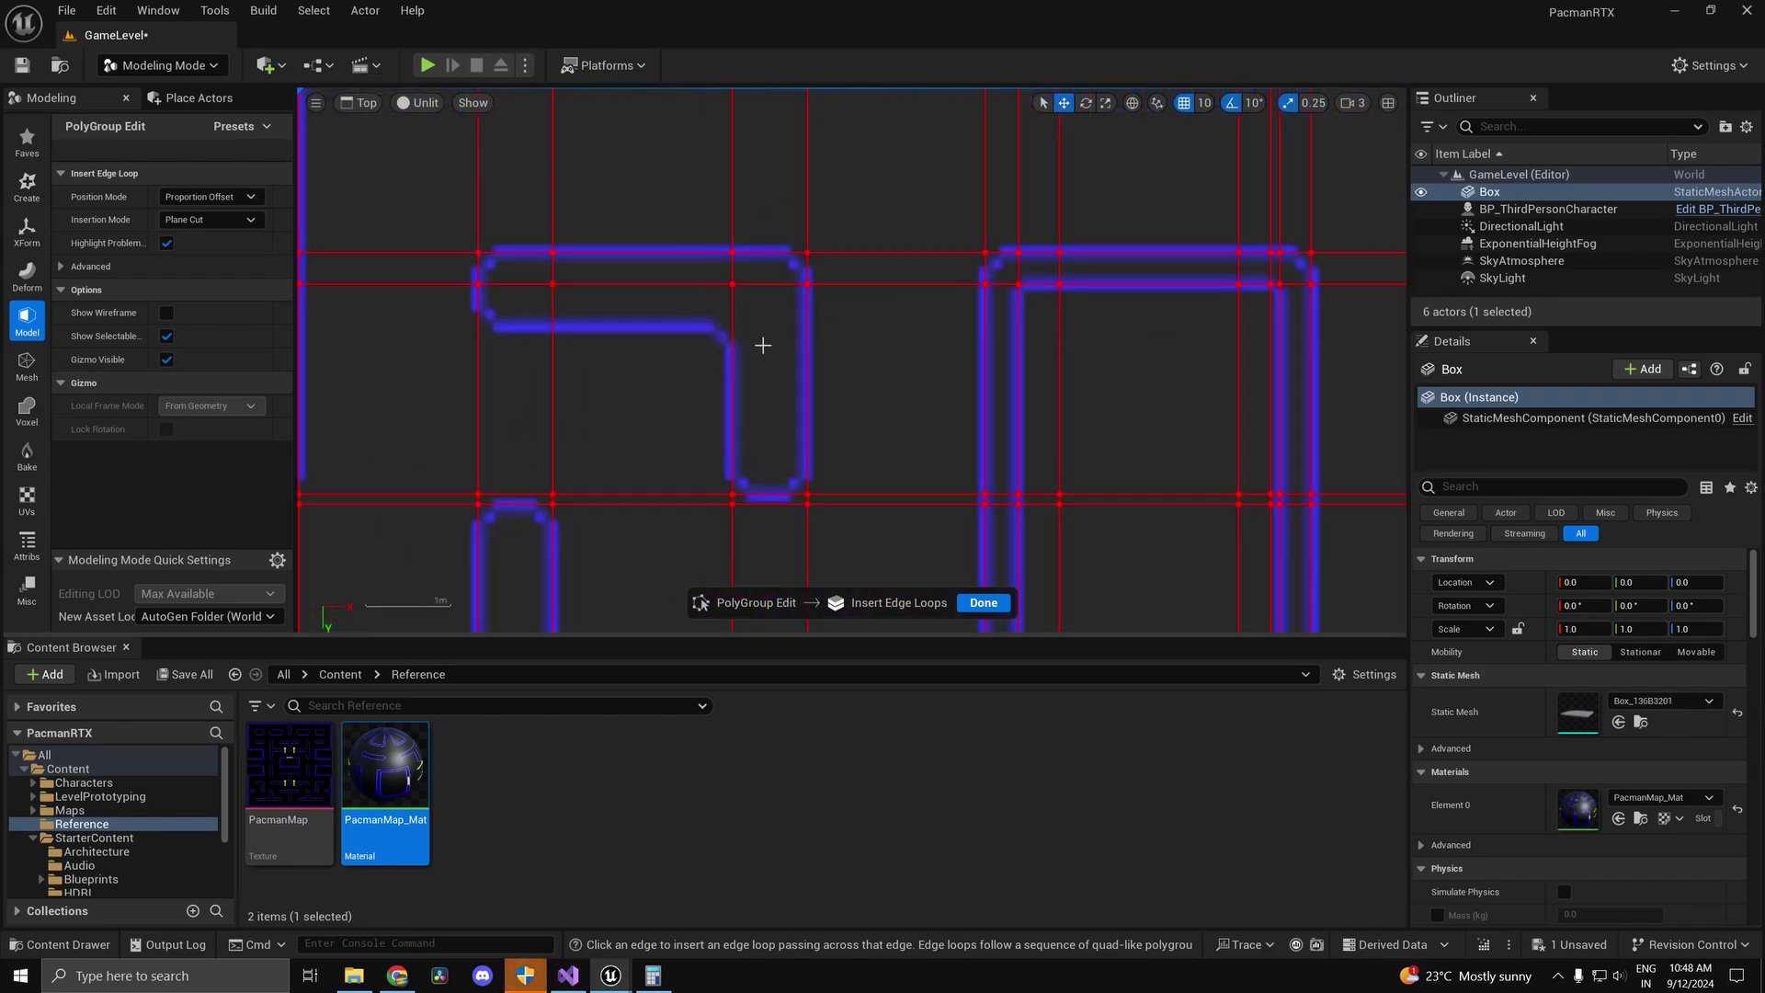
{"action": "scroll", "coordinate": [733, 331], "scroll_direction": "up", "scroll_amount": 1}
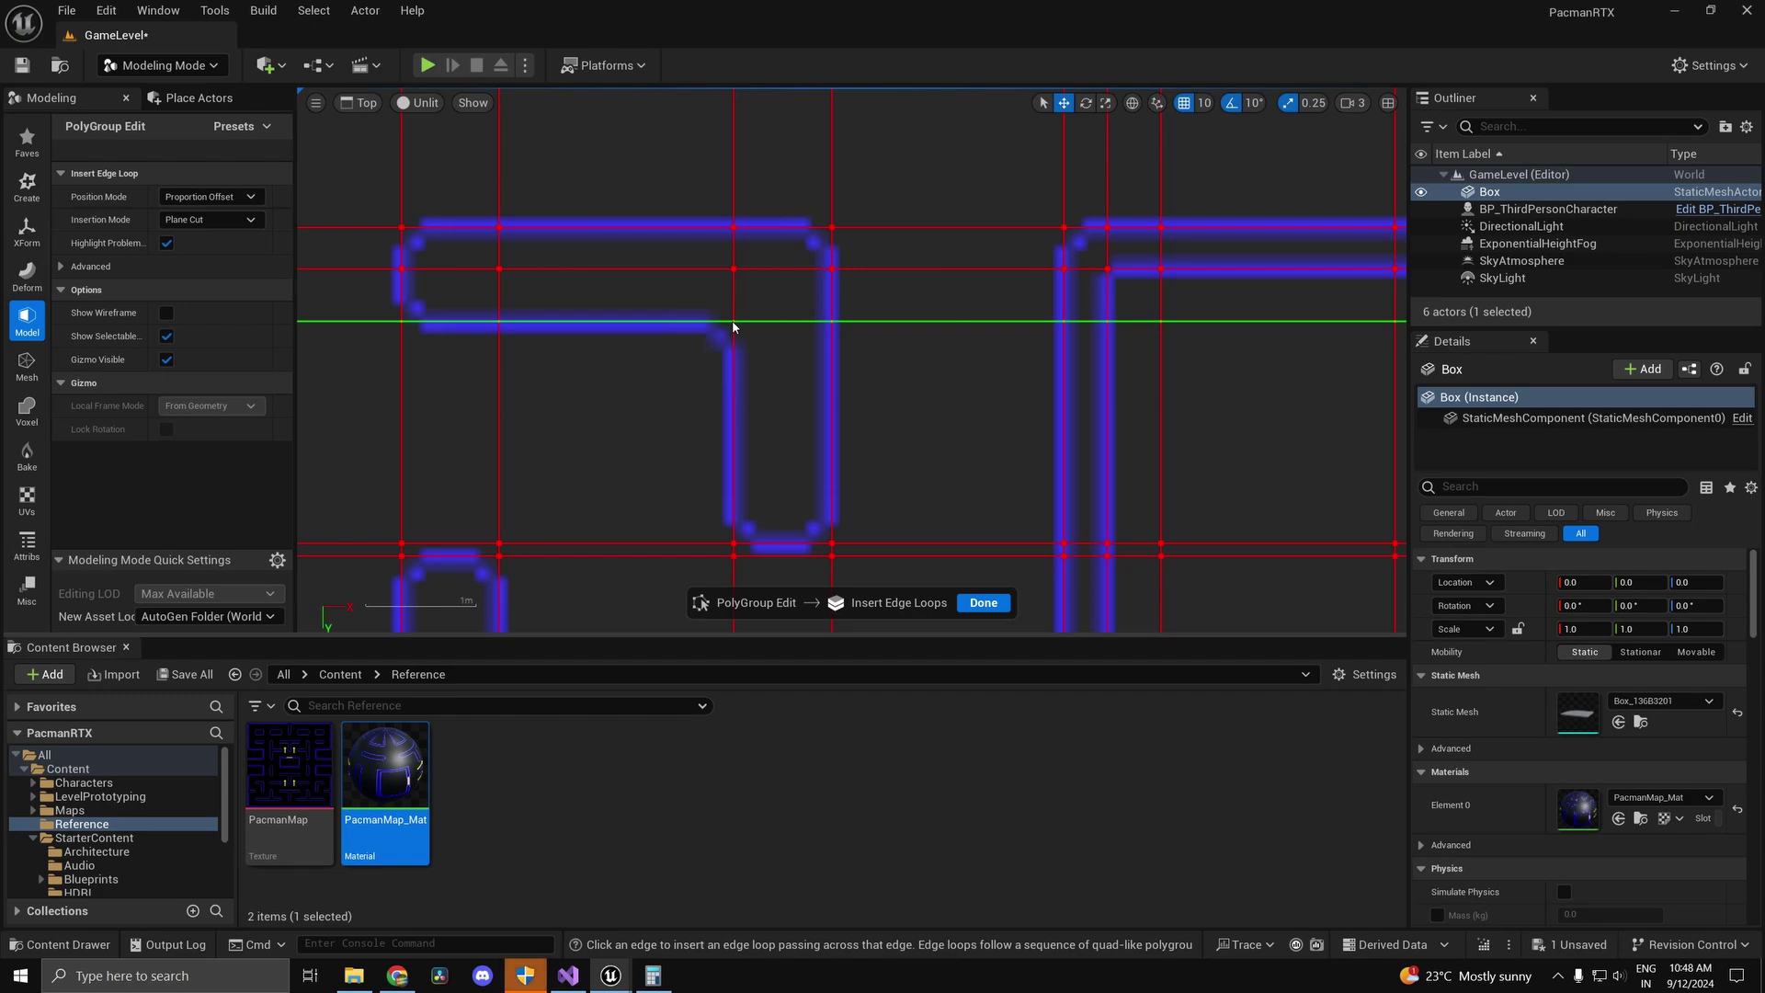
{"action": "left_click", "coordinate": [733, 322]}
{"action": "scroll", "coordinate": [1000, 396], "scroll_direction": "down", "scroll_amount": 3}
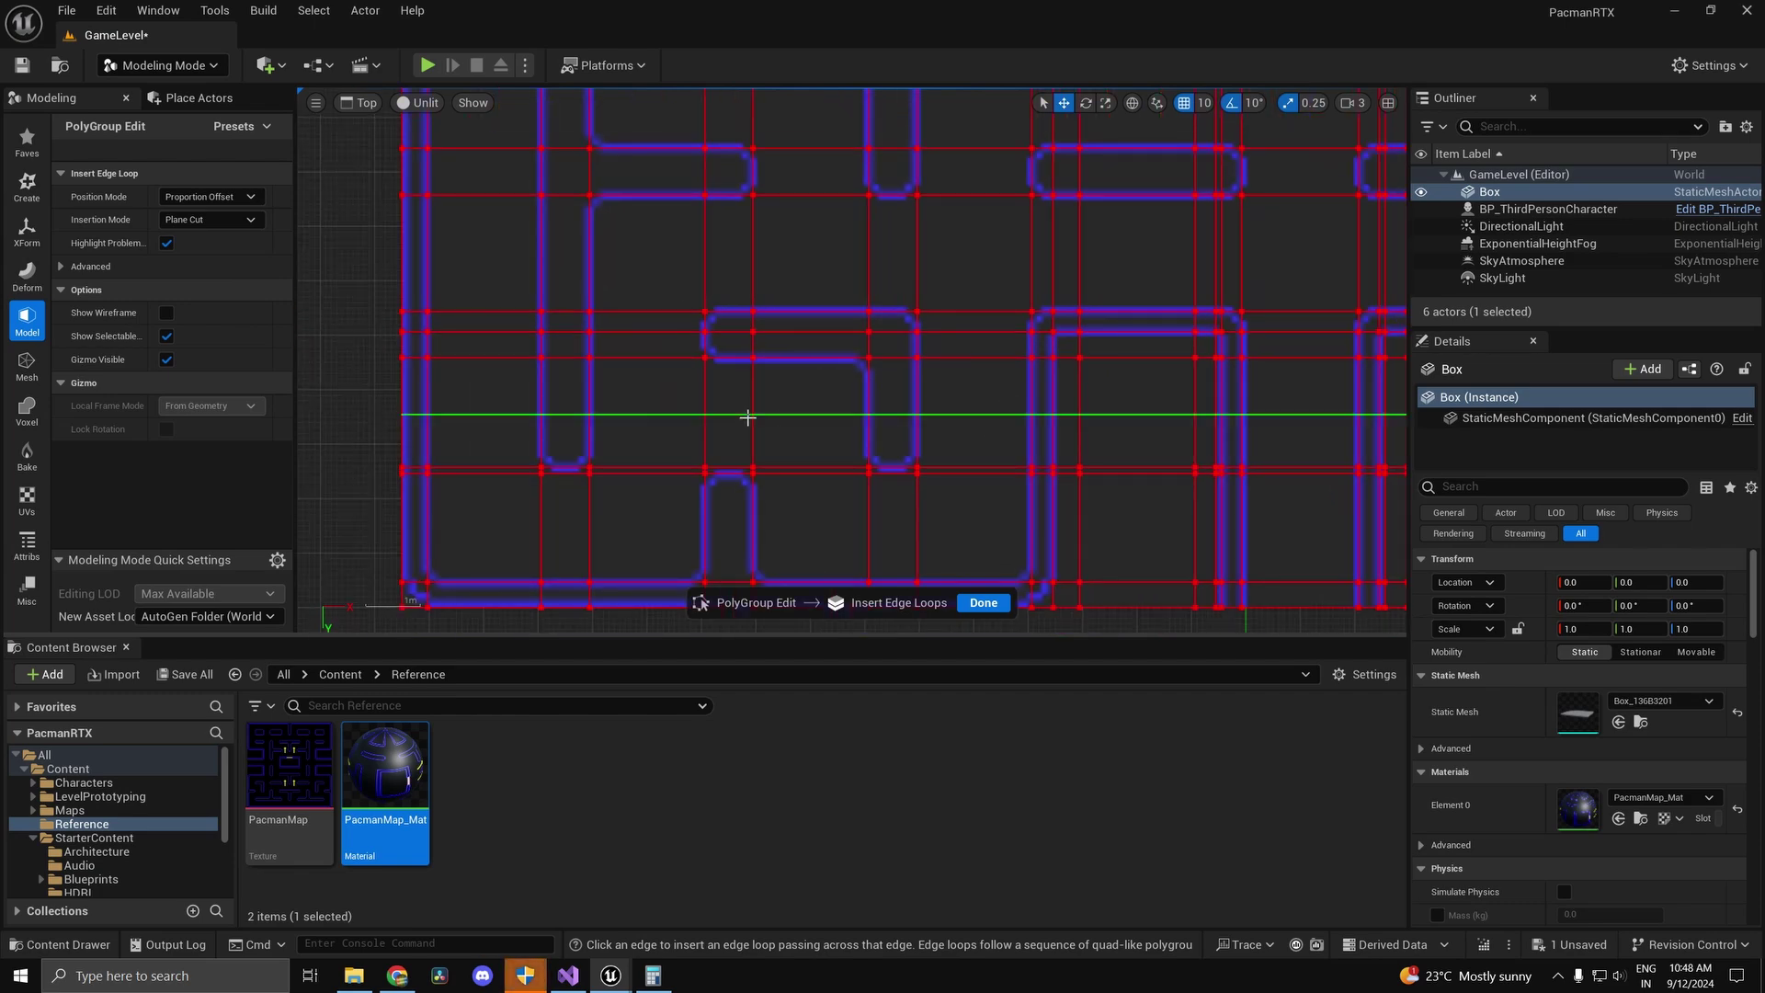
Step: Insert a horizontal edge loop along the inner edge of the ghost house's upper wall
{"action": "right_click_drag", "start_coordinate": [1089, 446], "coordinate": [481, 328]}
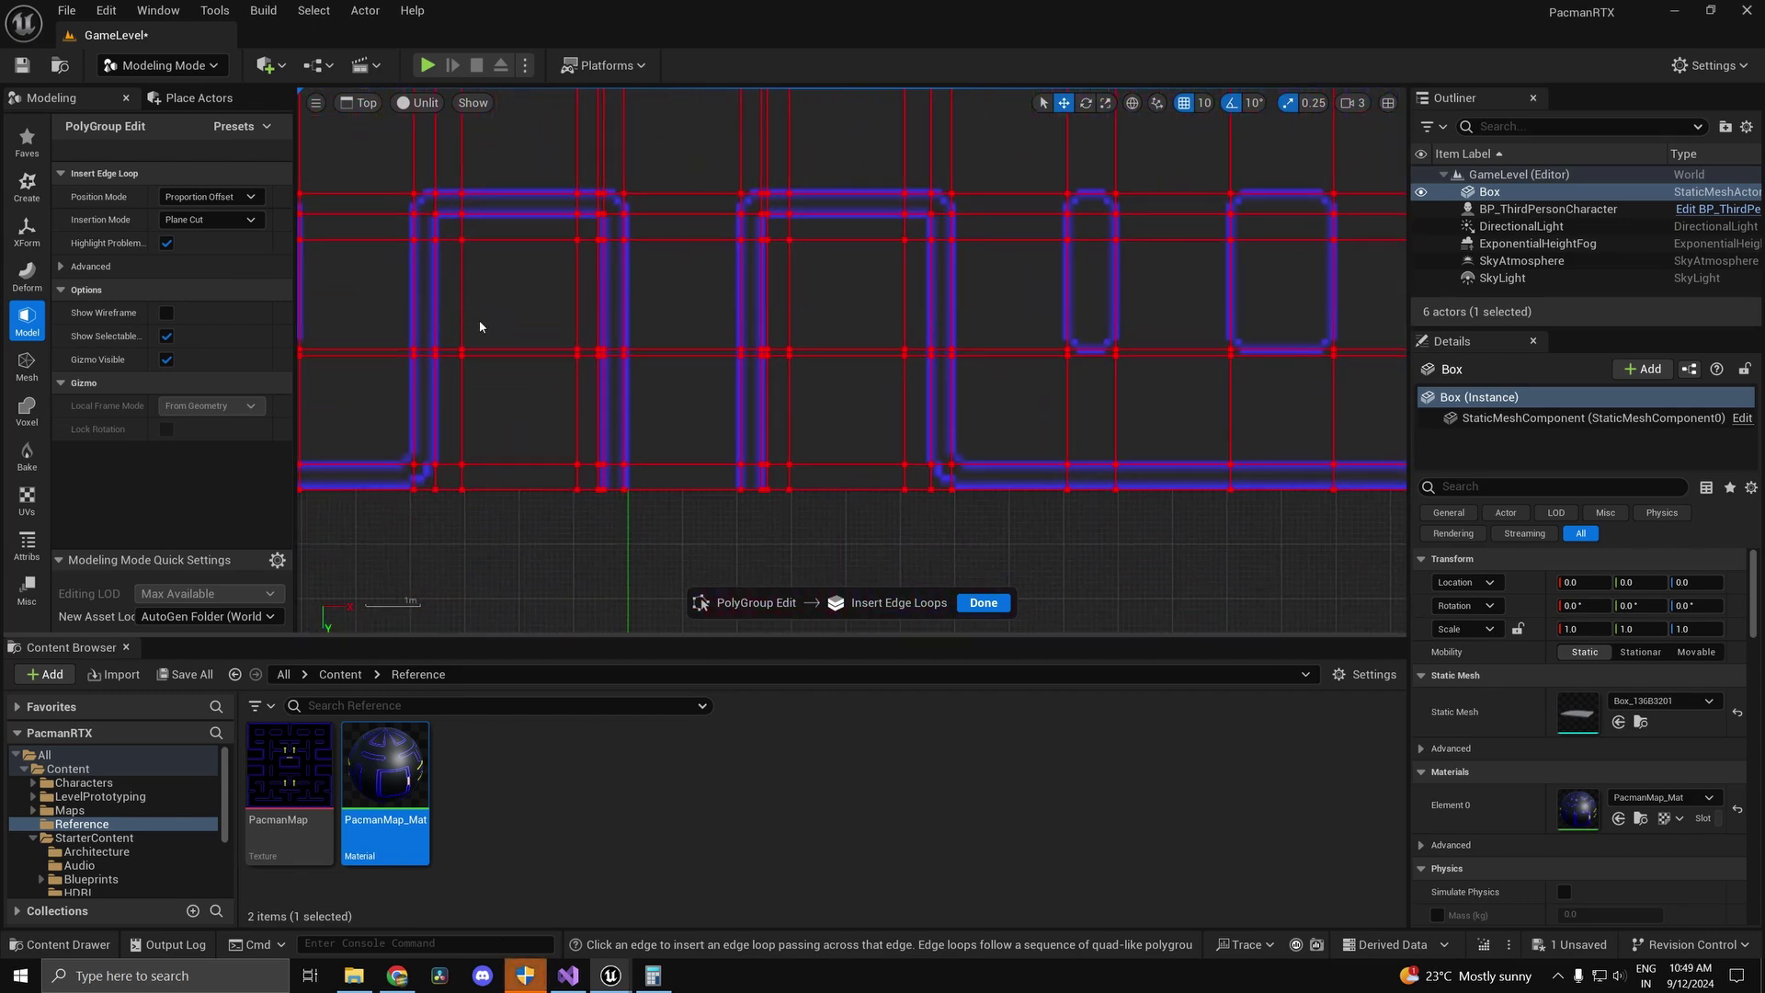
{"action": "scroll", "coordinate": [907, 430], "scroll_direction": "down", "scroll_amount": 5}
{"action": "right_click_drag", "start_coordinate": [947, 381], "coordinate": [957, 583]}
{"action": "scroll", "coordinate": [861, 239], "scroll_direction": "up", "scroll_amount": 11}
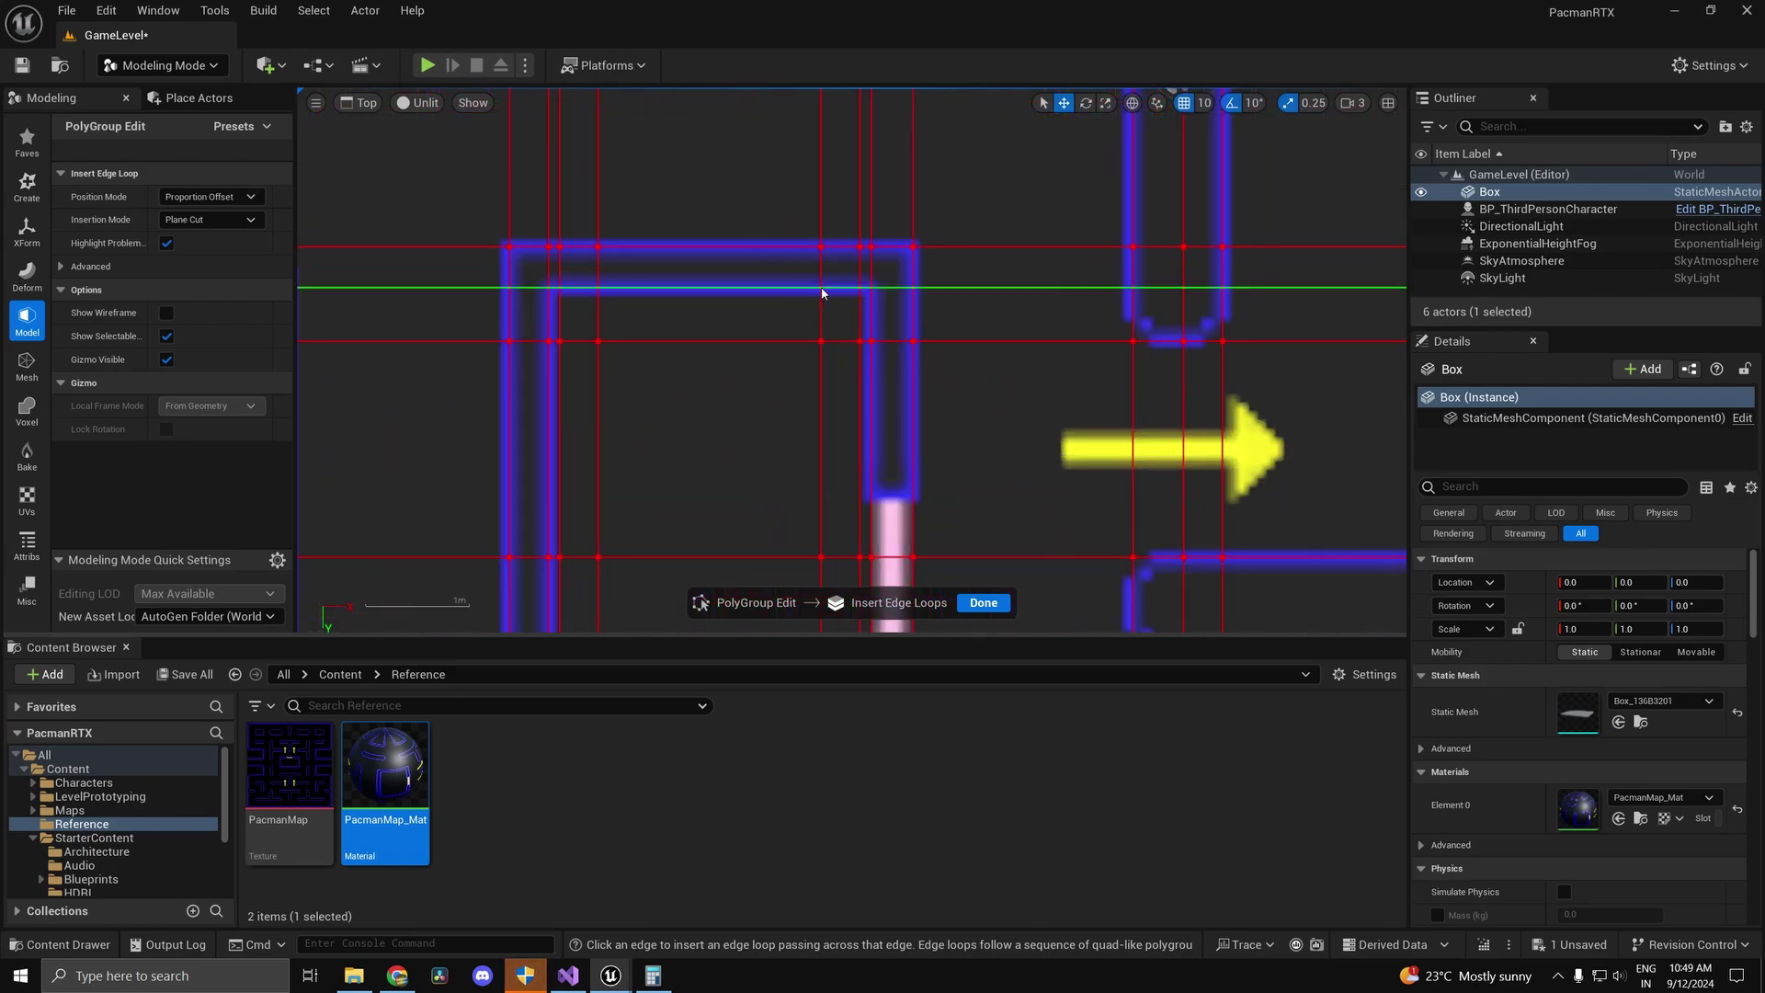
{"action": "scroll", "coordinate": [930, 427], "scroll_direction": "down", "scroll_amount": 8}
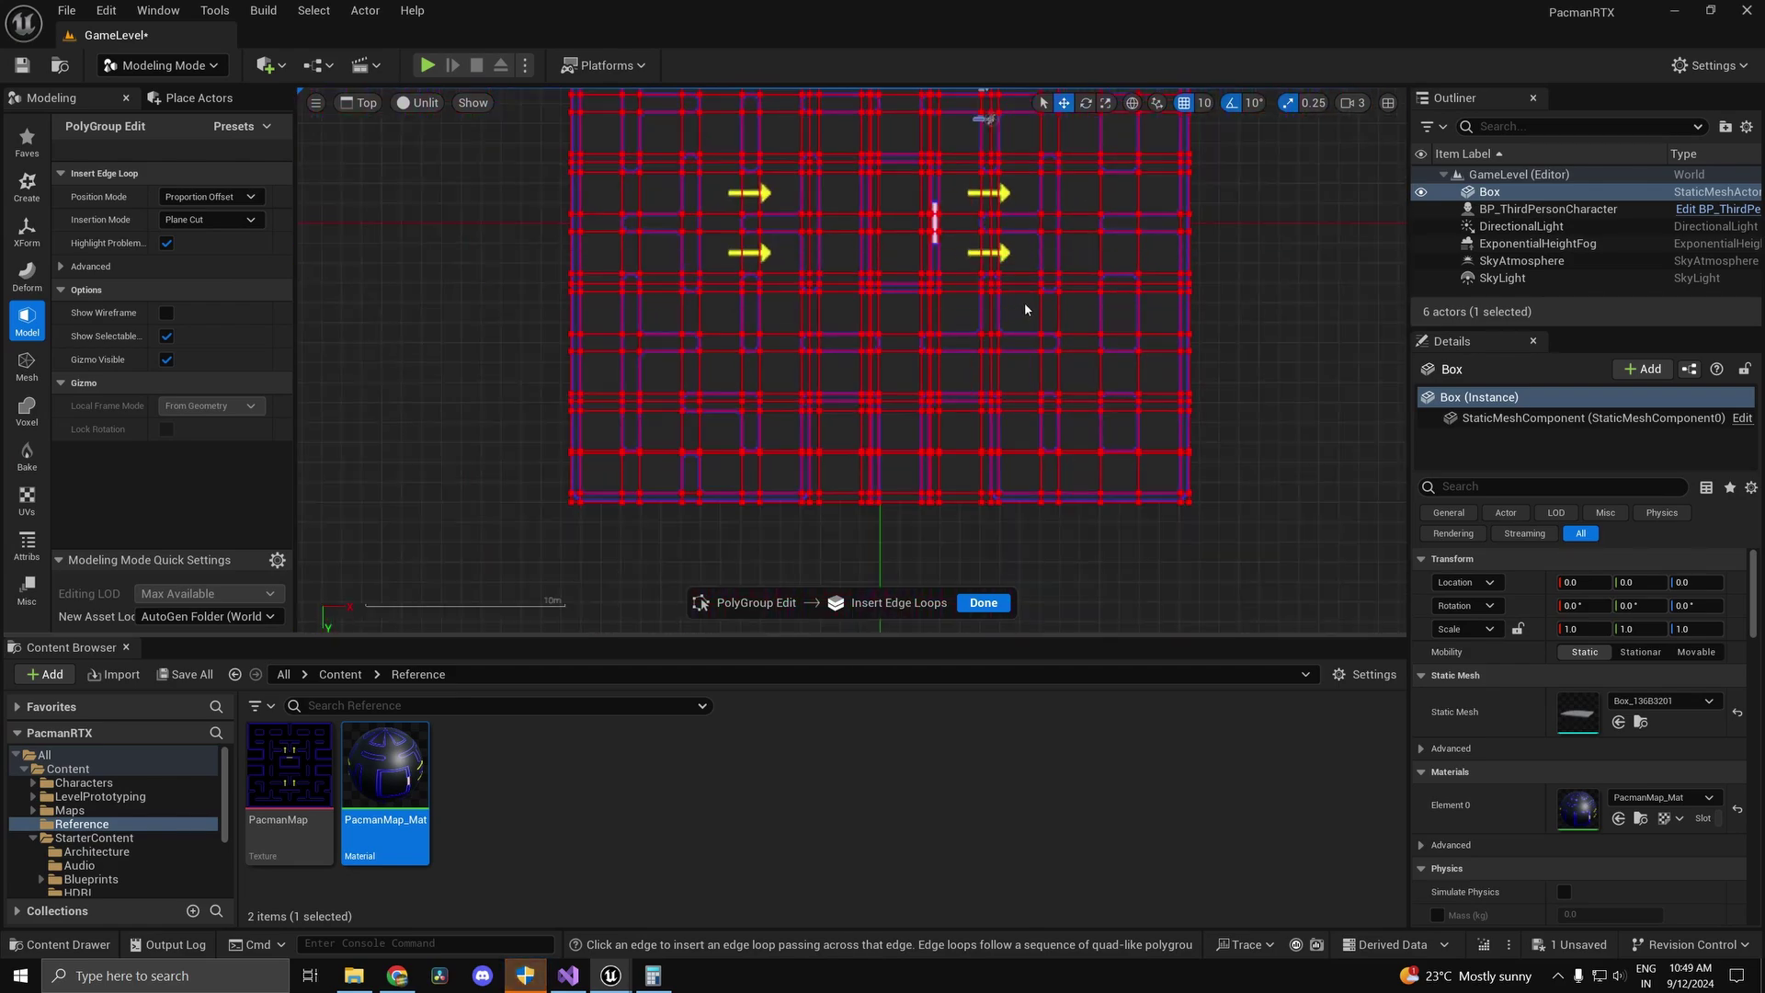
Step: Finish inserting edge loops after a last check of the maze, and accept the PolyGroup Edit on the box
{"action": "right_click_drag", "start_coordinate": [1081, 658], "coordinate": [962, 461]}
{"action": "scroll", "coordinate": [929, 415], "scroll_direction": "down", "scroll_amount": 2}
{"action": "scroll", "coordinate": [681, 354], "scroll_direction": "up", "scroll_amount": 5}
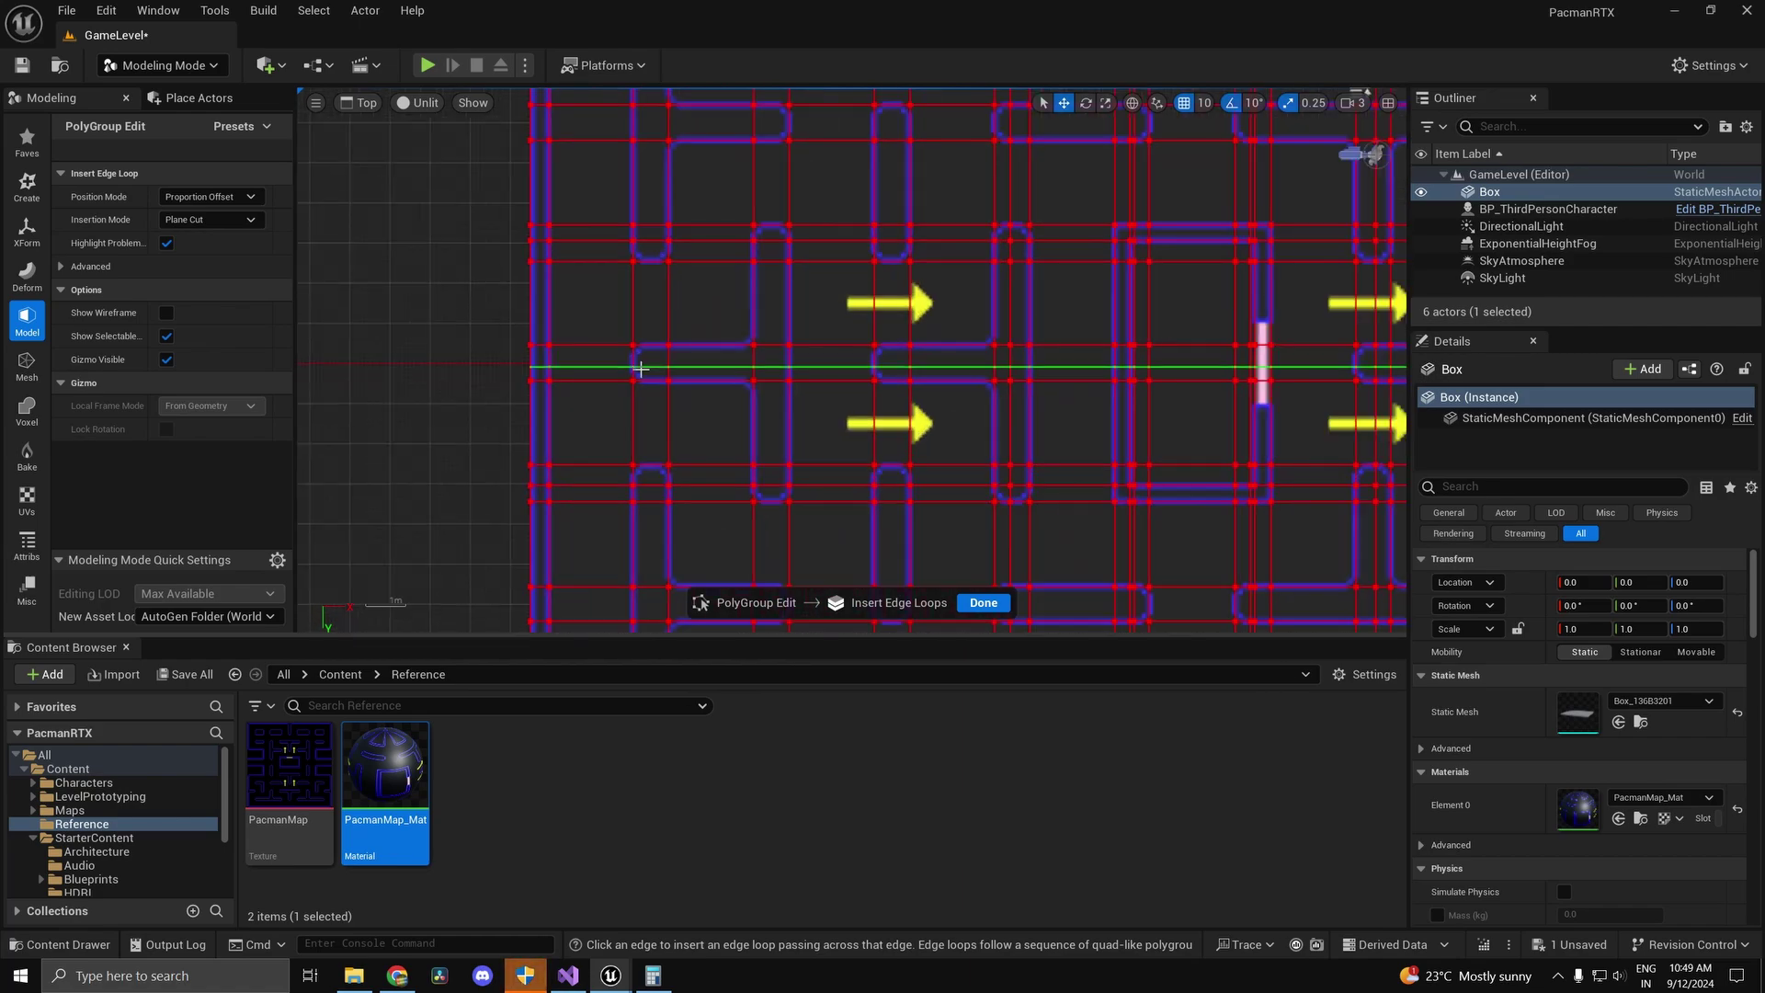
{"action": "scroll", "coordinate": [839, 501], "scroll_direction": "down", "scroll_amount": 8}
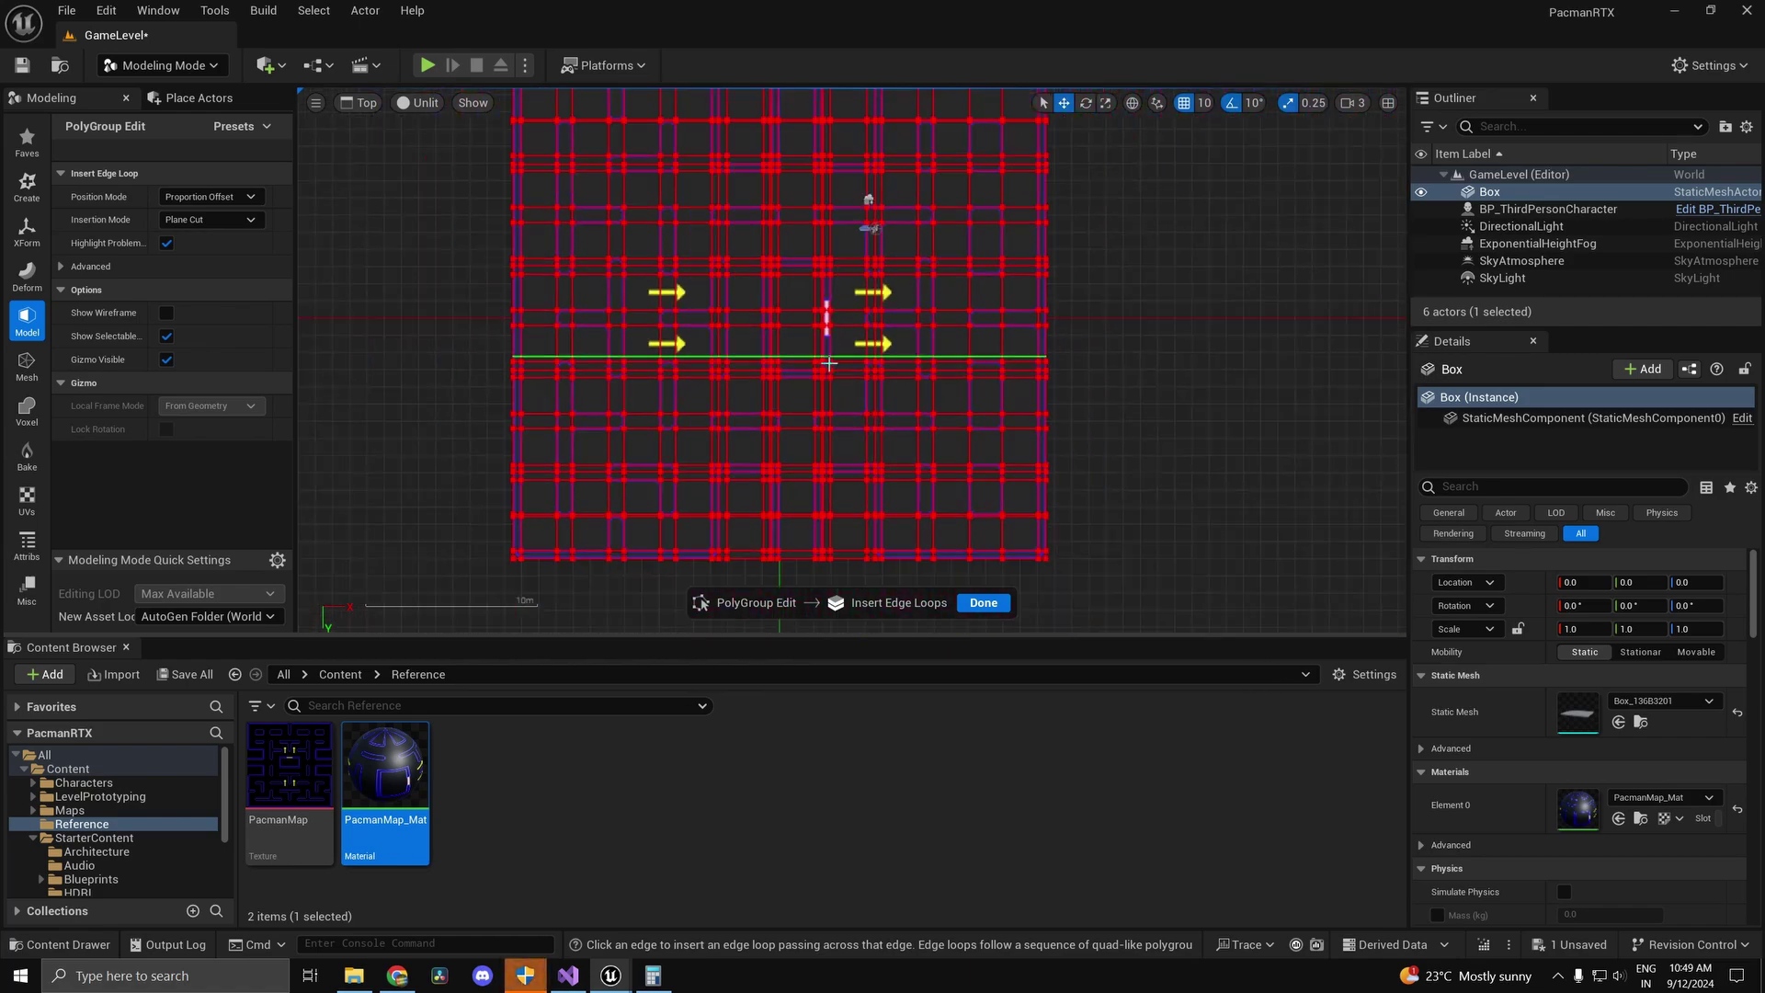
{"action": "left_click", "coordinate": [981, 603]}
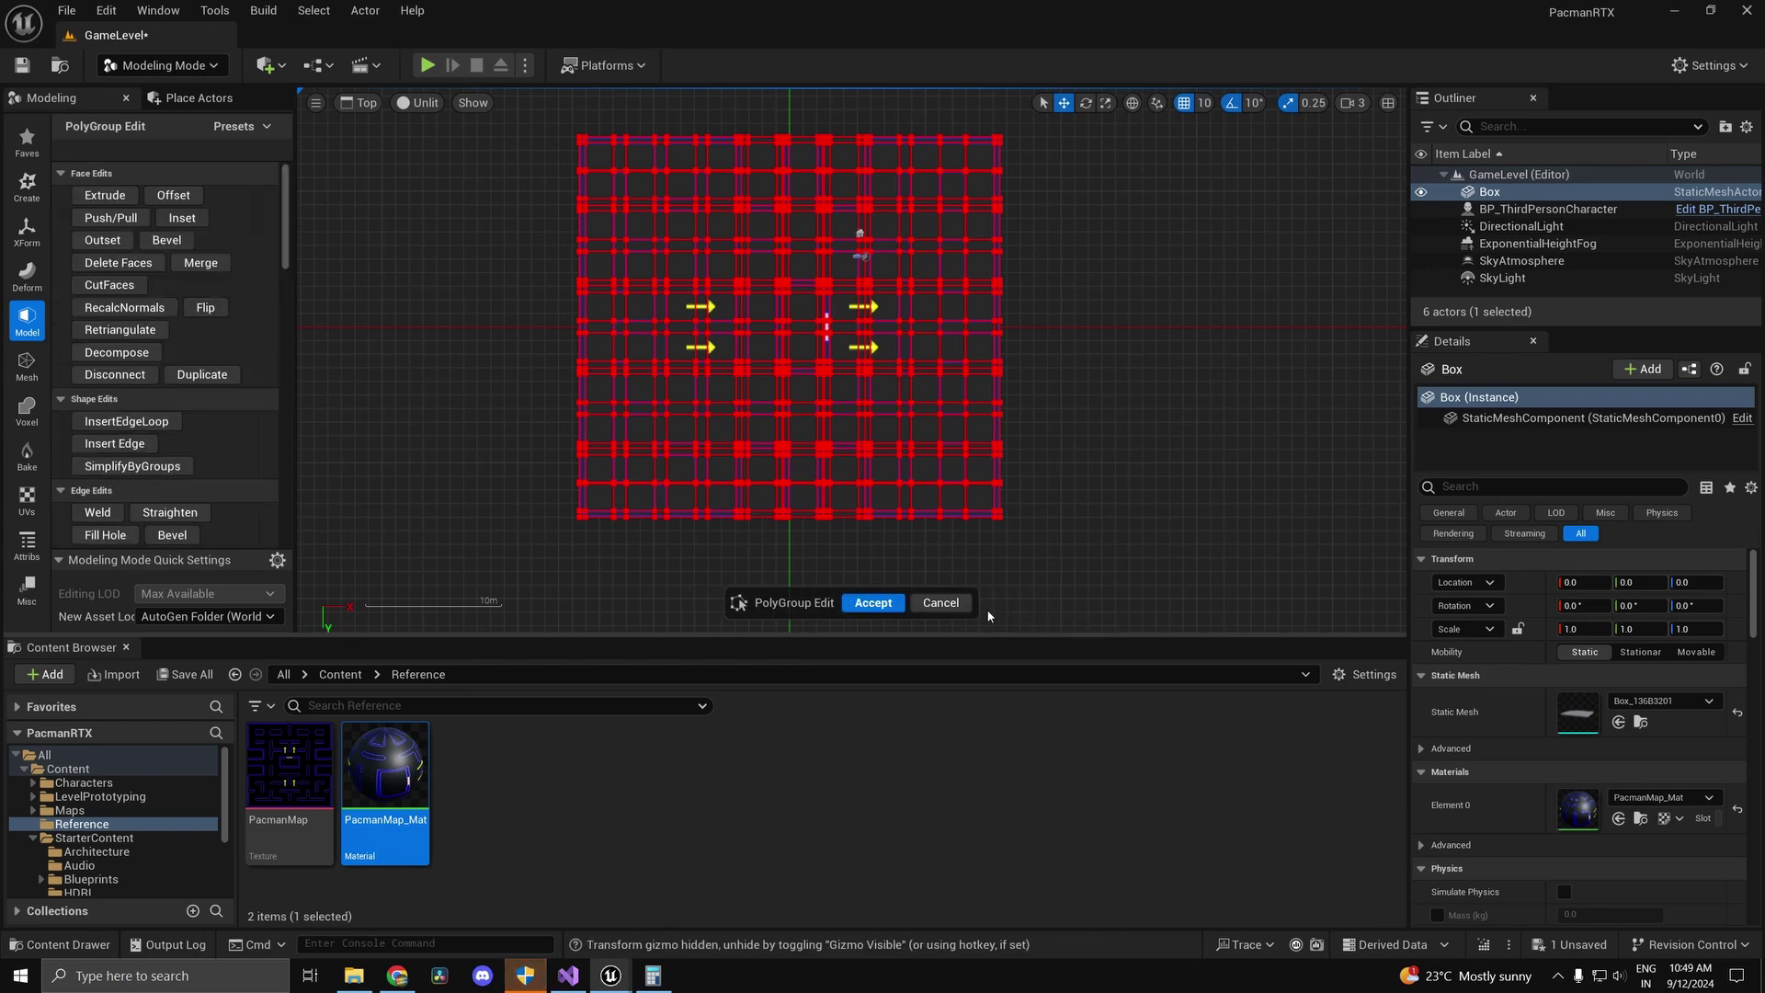
{"action": "left_click", "coordinate": [873, 603]}
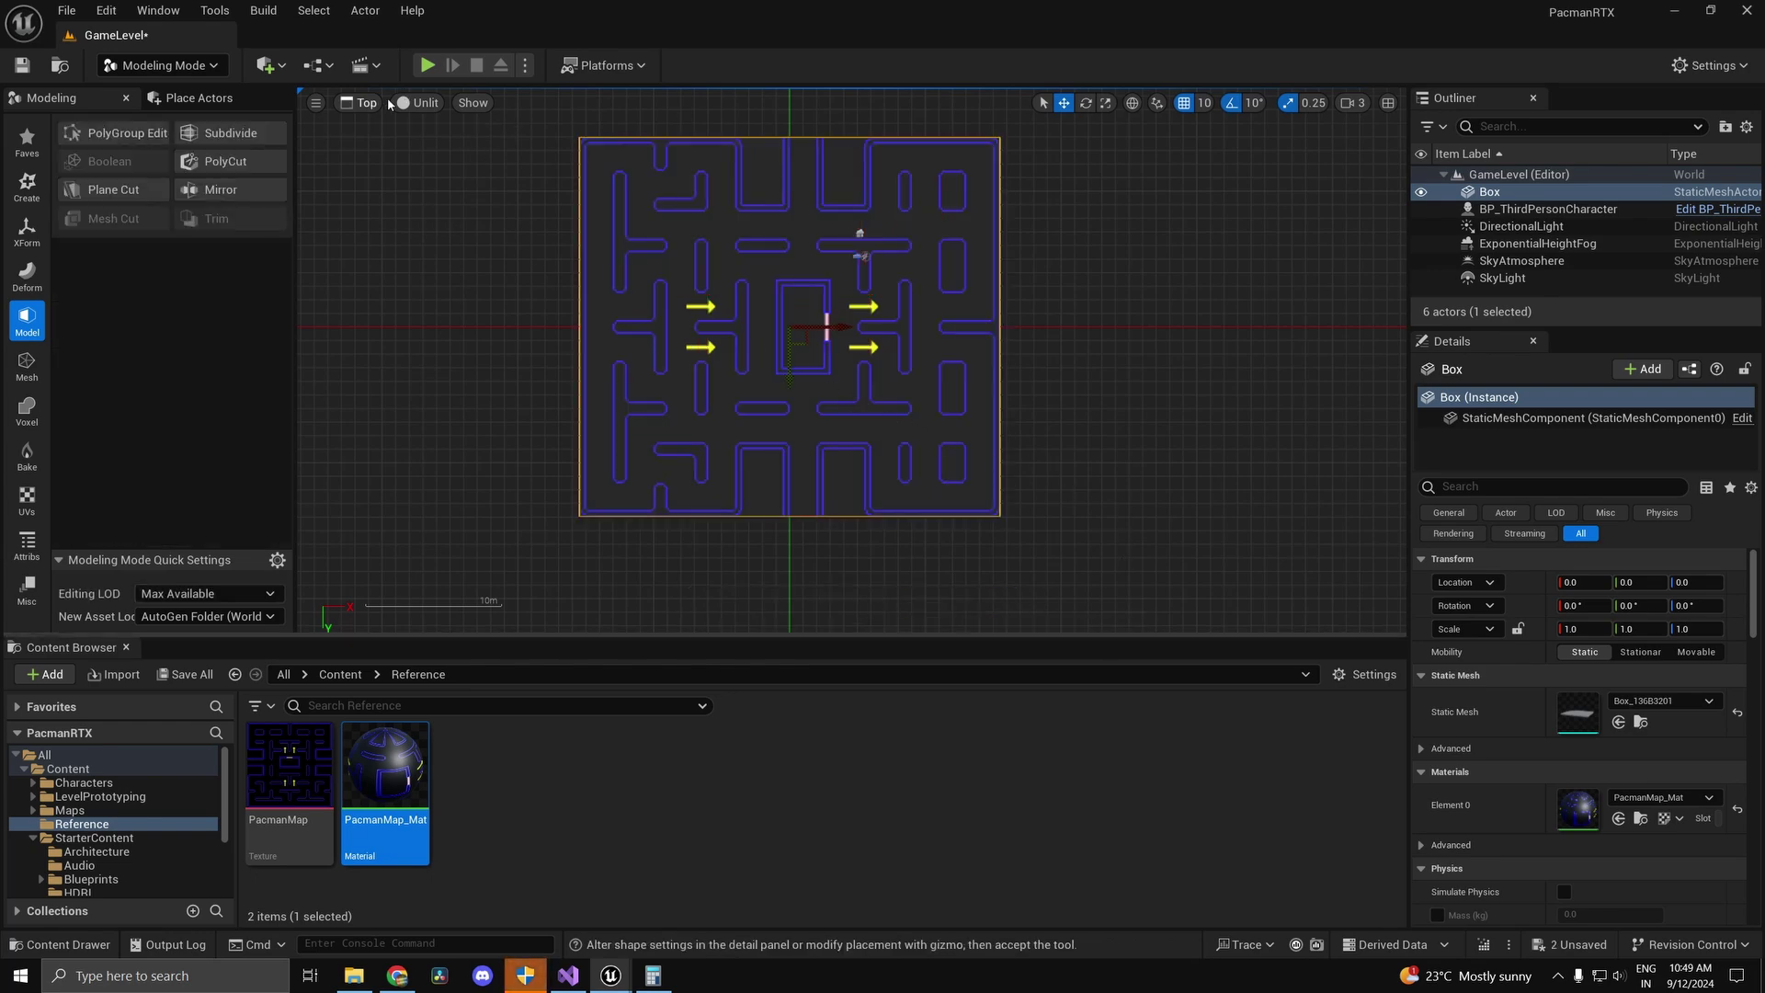
Step: Show the top view in Wireframe mode and examine the box's cut mesh
{"action": "left_click", "coordinate": [425, 104]}
{"action": "left_click", "coordinate": [467, 213]}
{"action": "scroll", "coordinate": [713, 269], "scroll_direction": "up", "scroll_amount": 6}
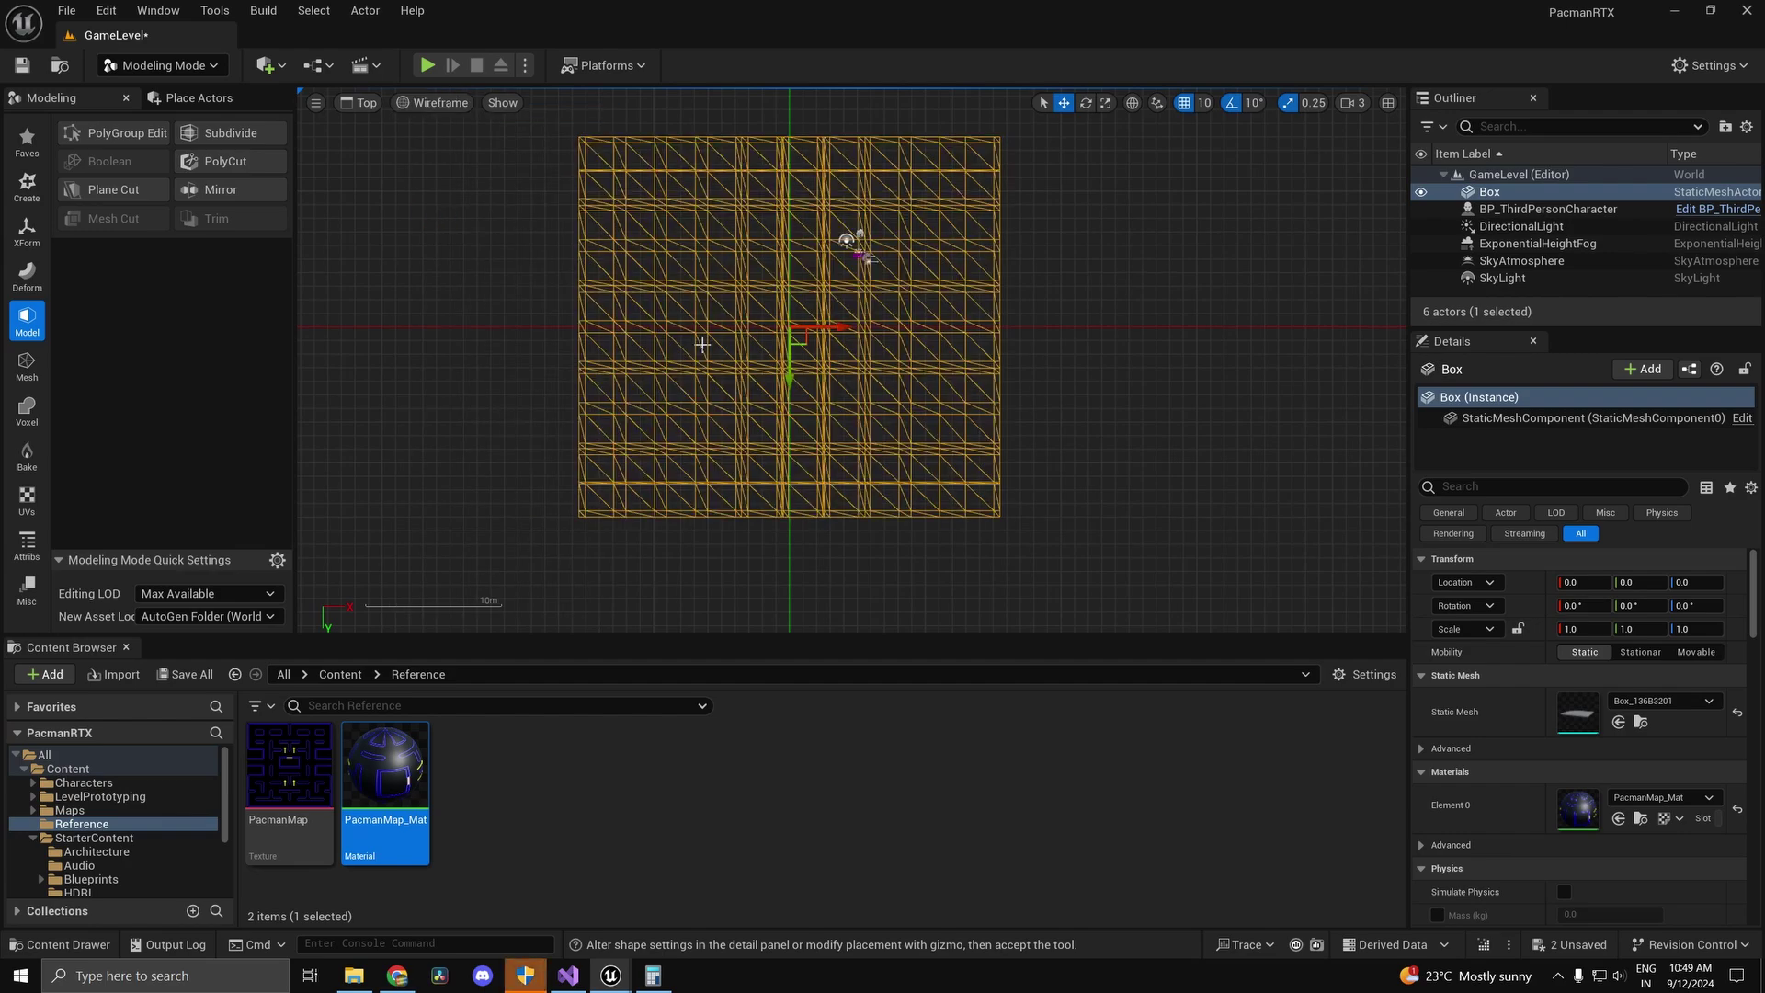
{"action": "scroll", "coordinate": [713, 265], "scroll_direction": "down", "scroll_amount": 5}
{"action": "scroll", "coordinate": [721, 264], "scroll_direction": "up", "scroll_amount": 3}
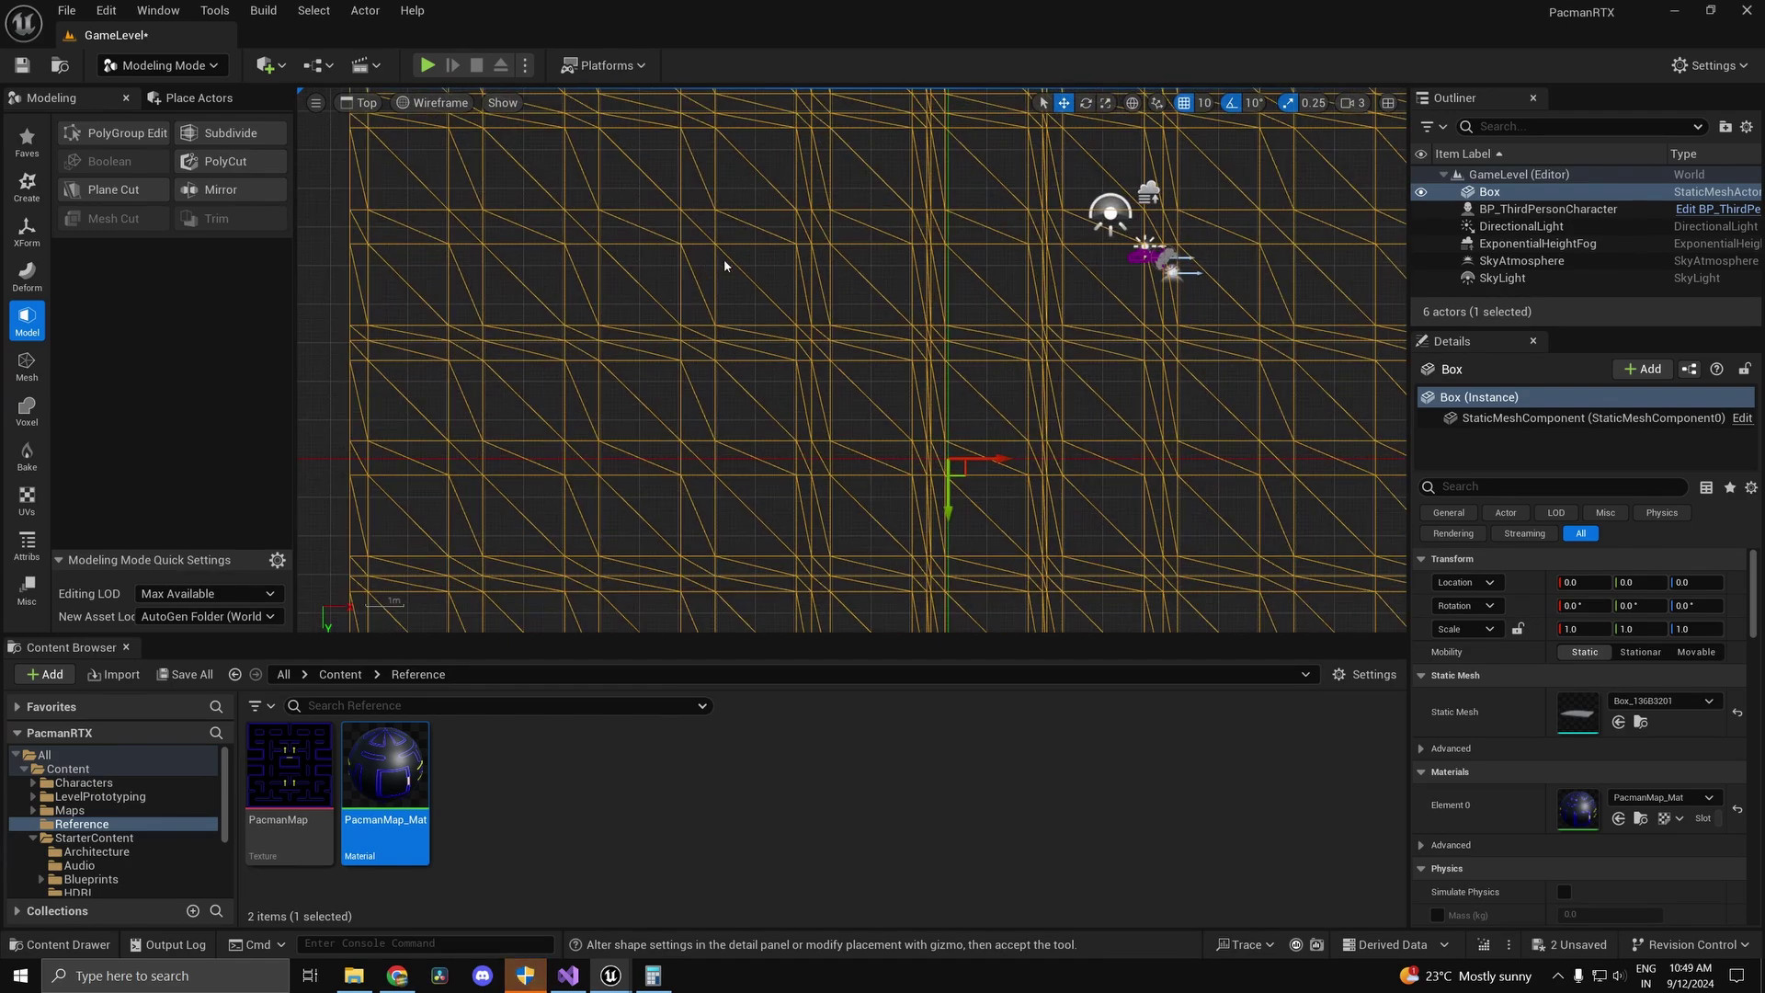
{"action": "scroll", "coordinate": [852, 263], "scroll_direction": "down", "scroll_amount": 2}
{"action": "scroll", "coordinate": [851, 262], "scroll_direction": "down", "scroll_amount": 2}
{"action": "scroll", "coordinate": [693, 155], "scroll_direction": "up", "scroll_amount": 3}
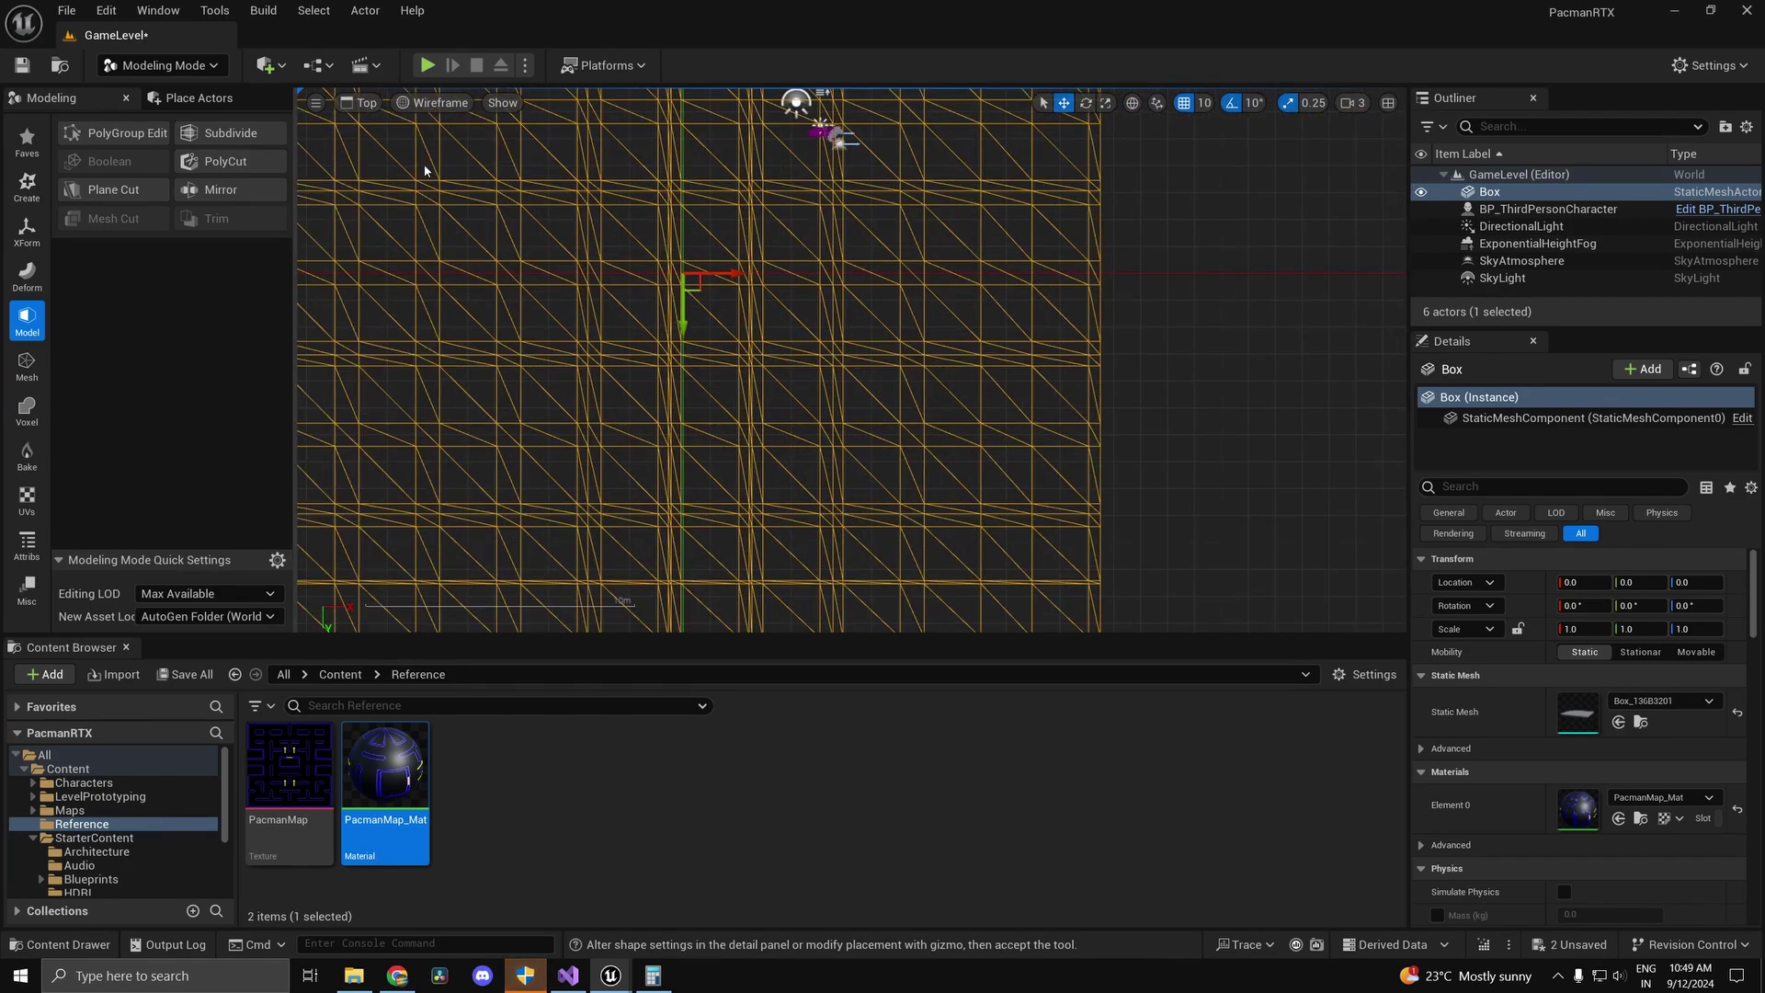
Step: Set the top view back to Unlit and switch the viewport to Perspective
{"action": "left_click", "coordinate": [433, 102]}
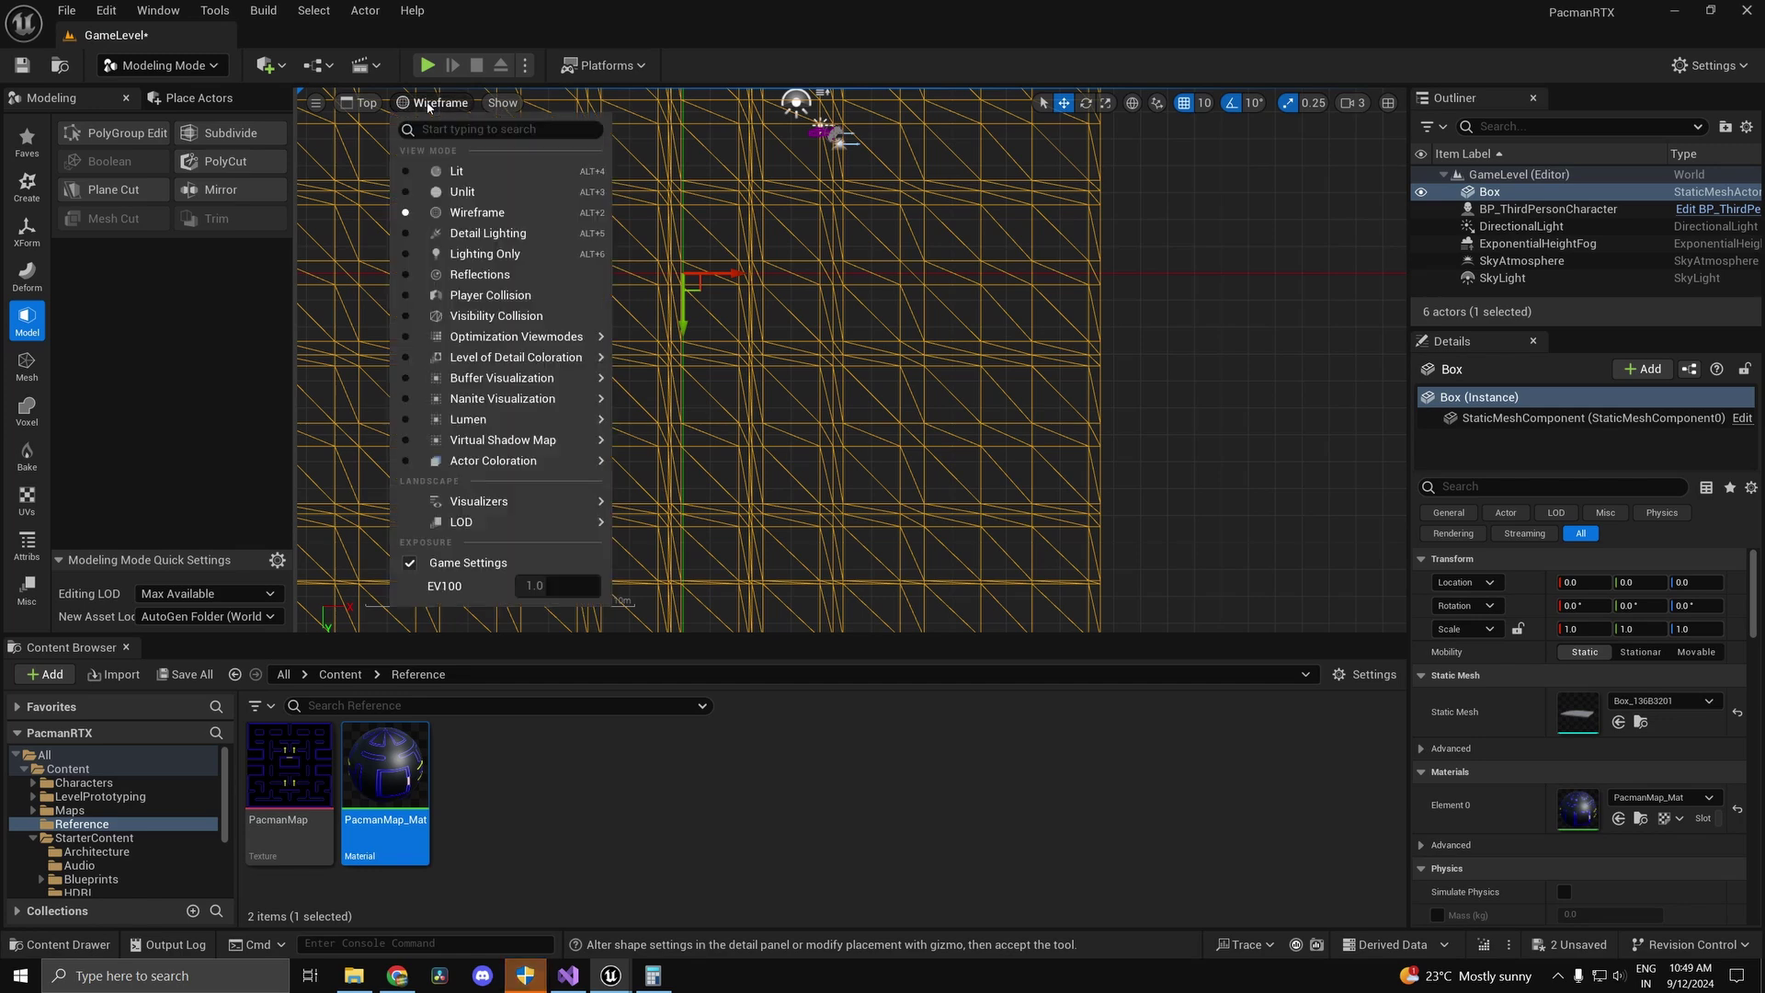
{"action": "left_click", "coordinate": [442, 171]}
{"action": "left_click", "coordinate": [419, 102]}
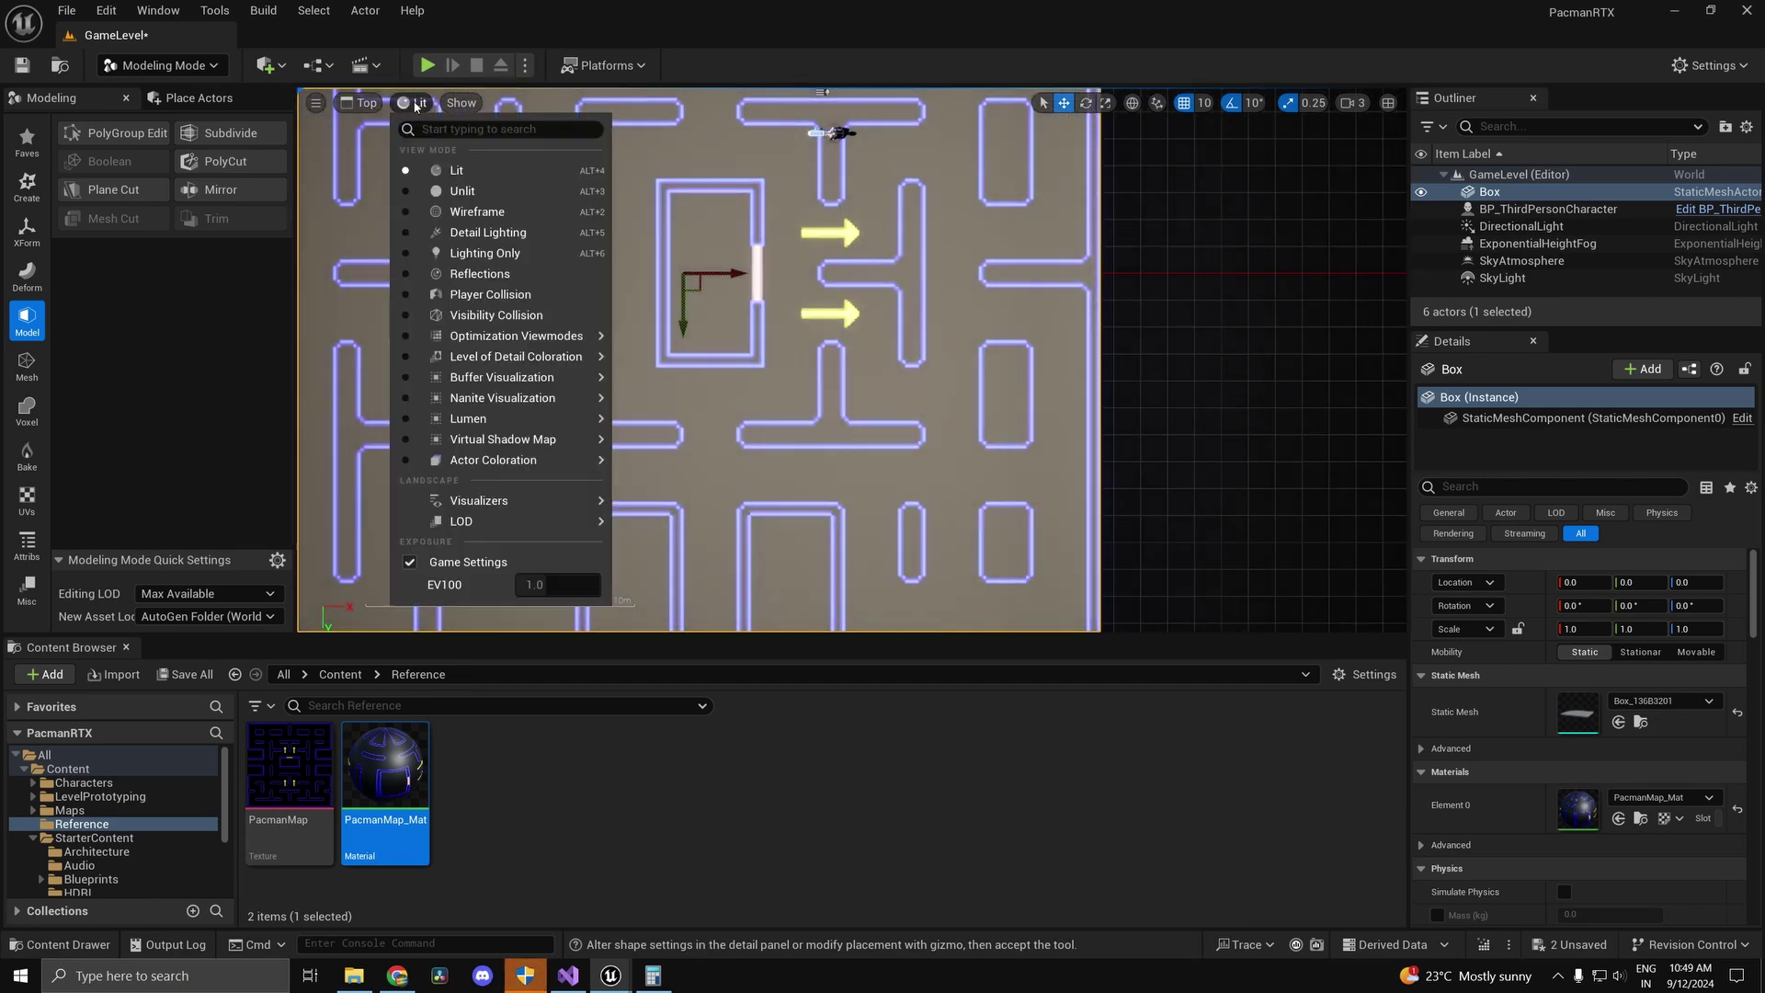
{"action": "left_click", "coordinate": [430, 188]}
{"action": "left_click", "coordinate": [363, 102]}
{"action": "left_click", "coordinate": [414, 128]}
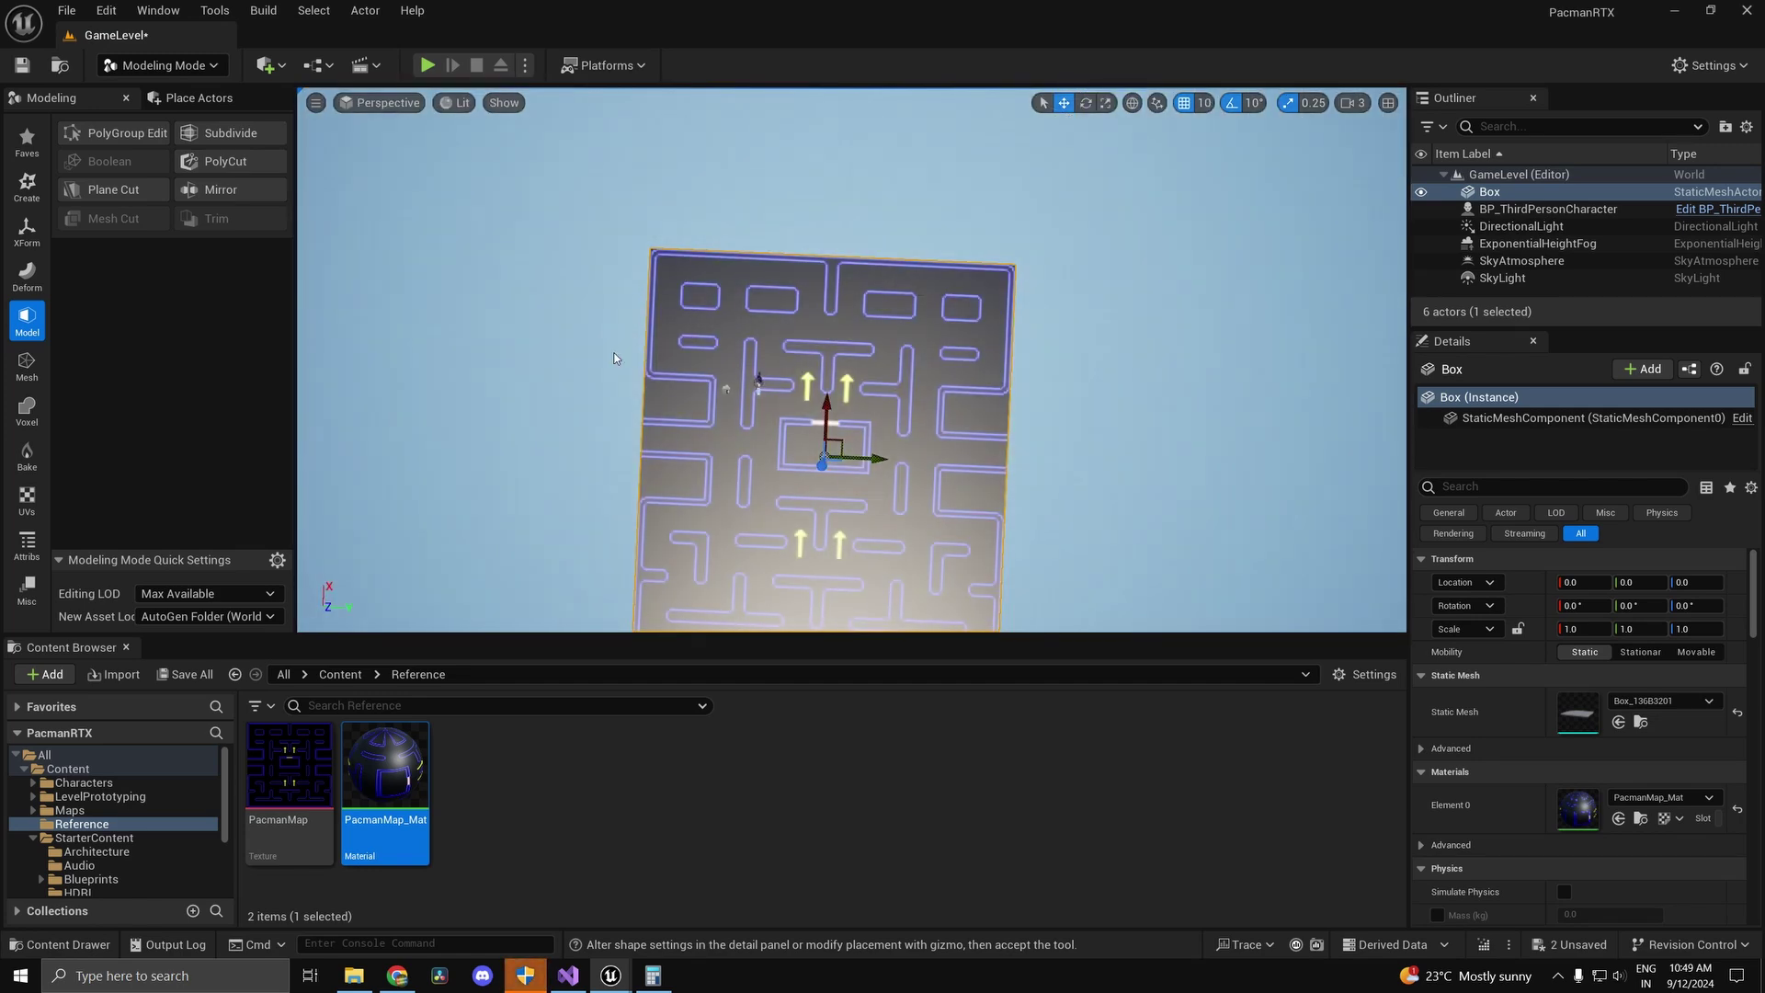
Step: View the whole maze box from farther away in perspective, with the view mode set to Lit
{"action": "right_click_drag", "start_coordinate": [613, 359], "coordinate": [616, 298]}
{"action": "key", "text": "s"}
{"action": "key", "text": "w"}
{"action": "key", "text": "s"}
{"action": "left_click", "coordinate": [451, 104]}
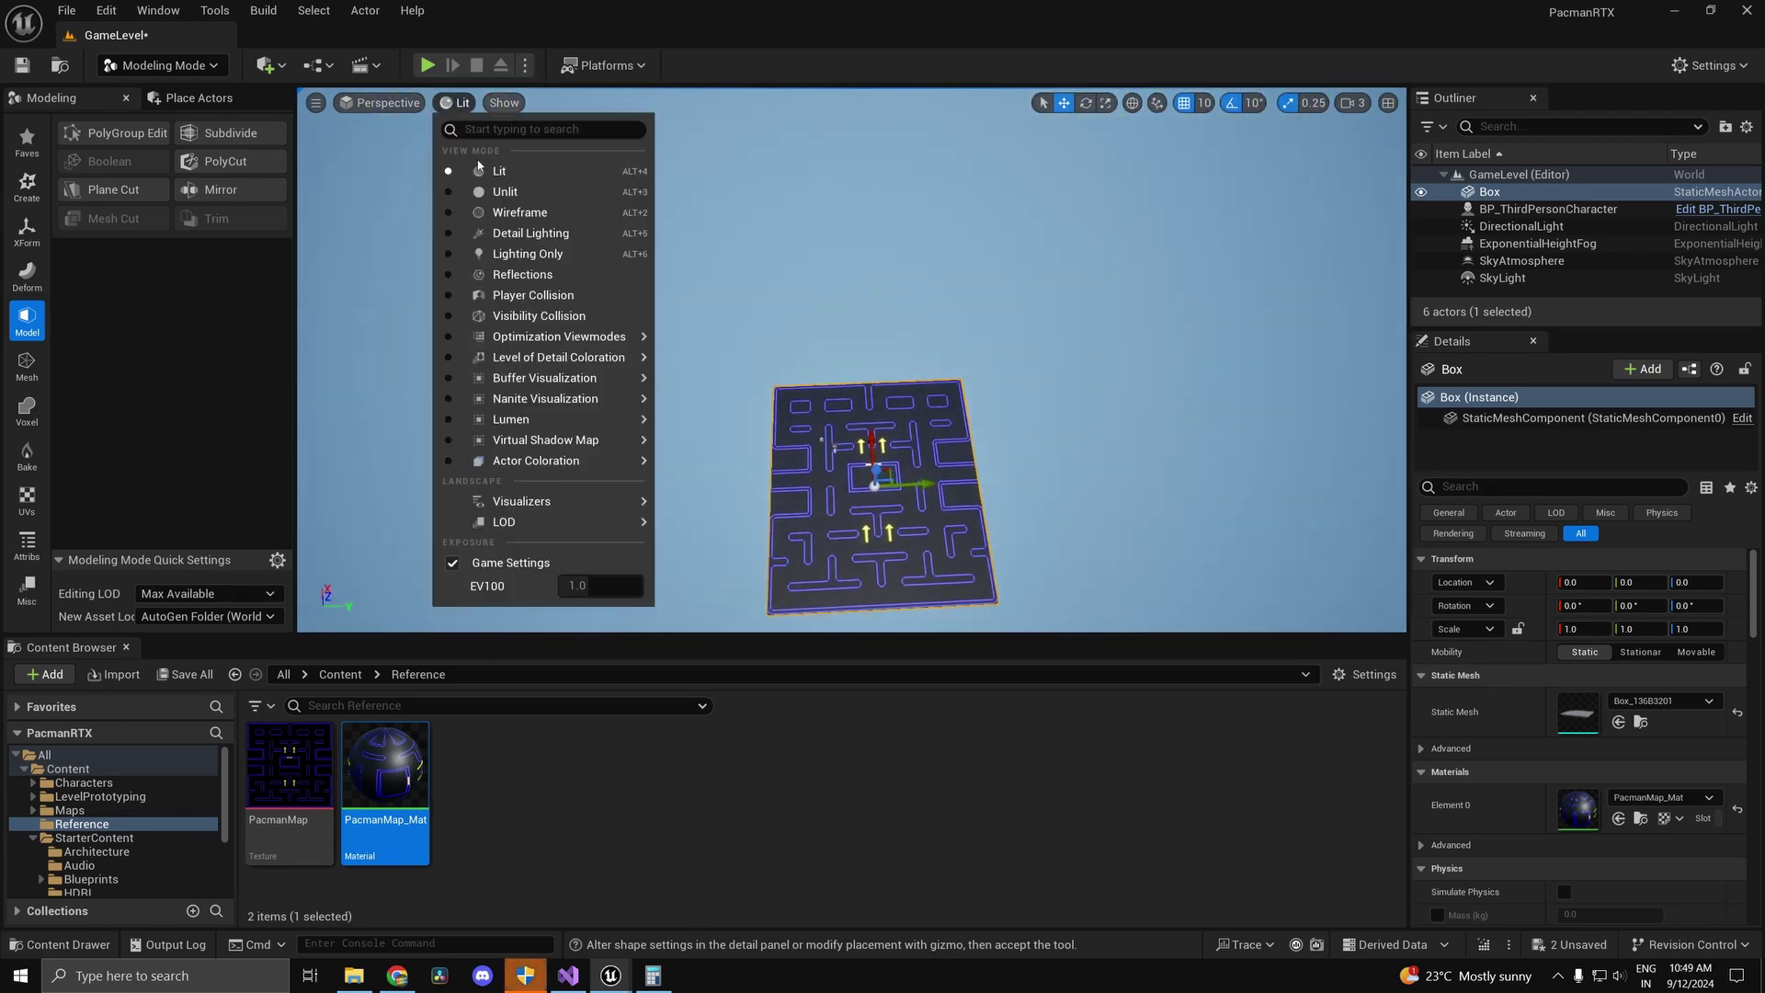
{"action": "left_click", "coordinate": [449, 111]}
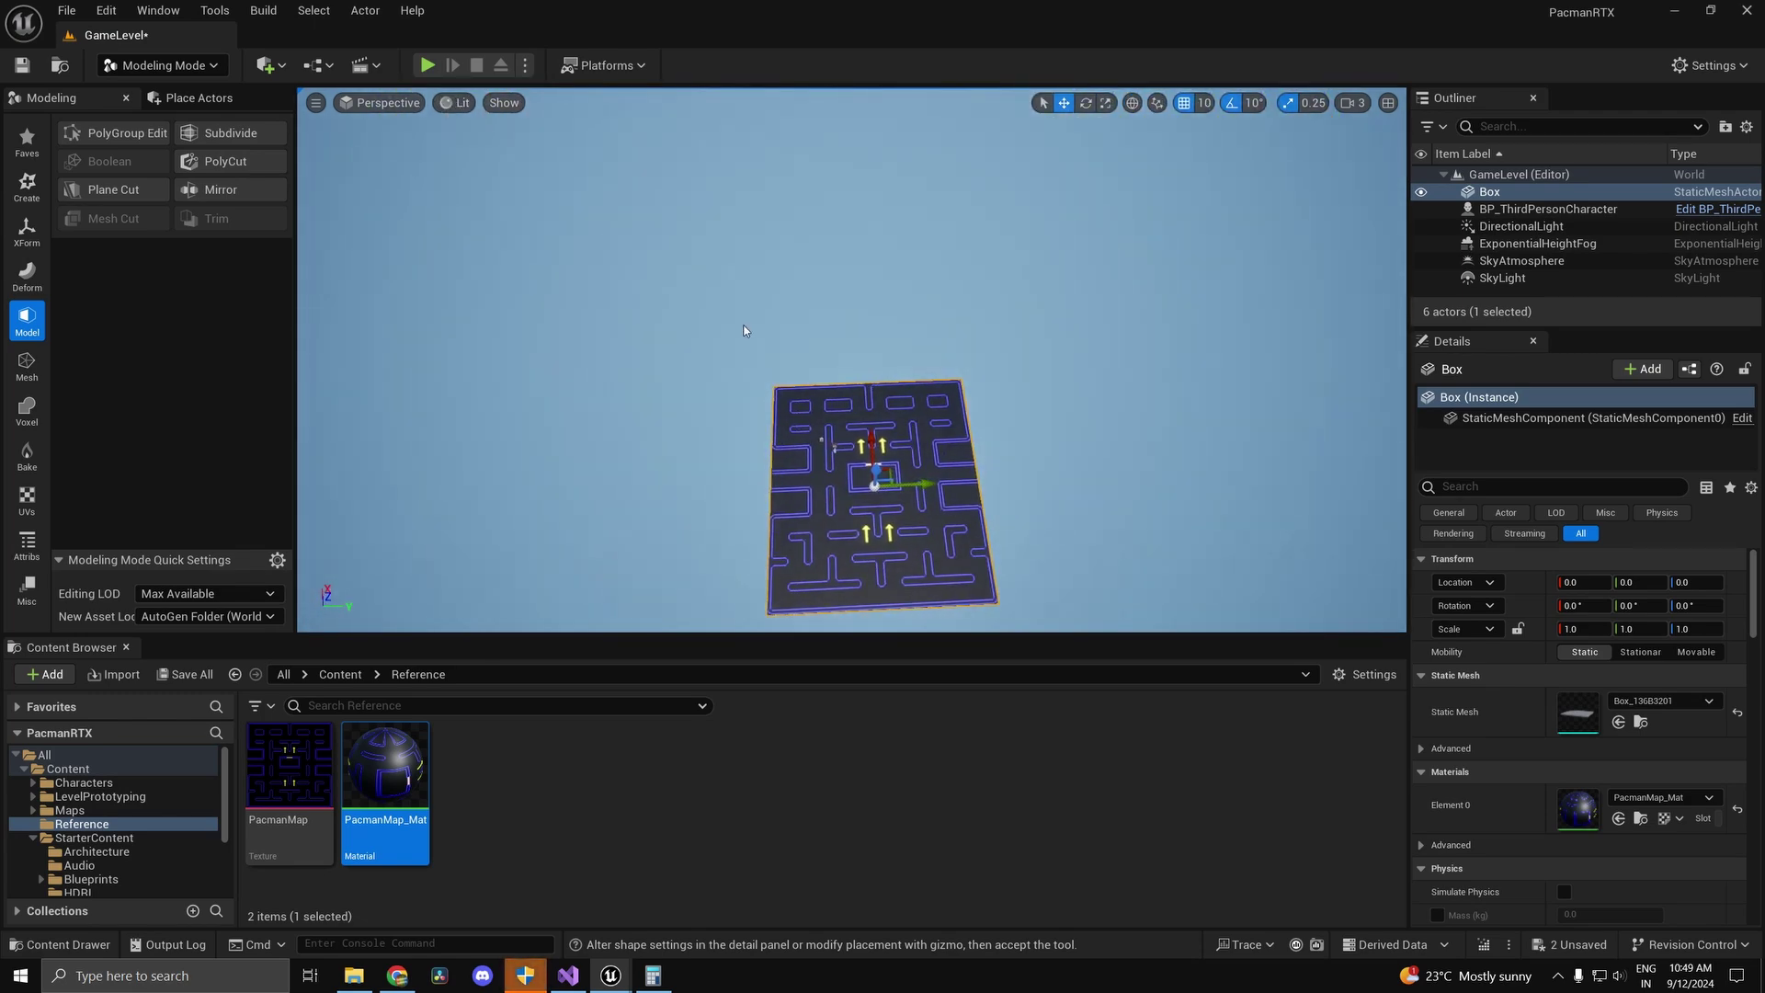
{"action": "left_click", "coordinate": [471, 107]}
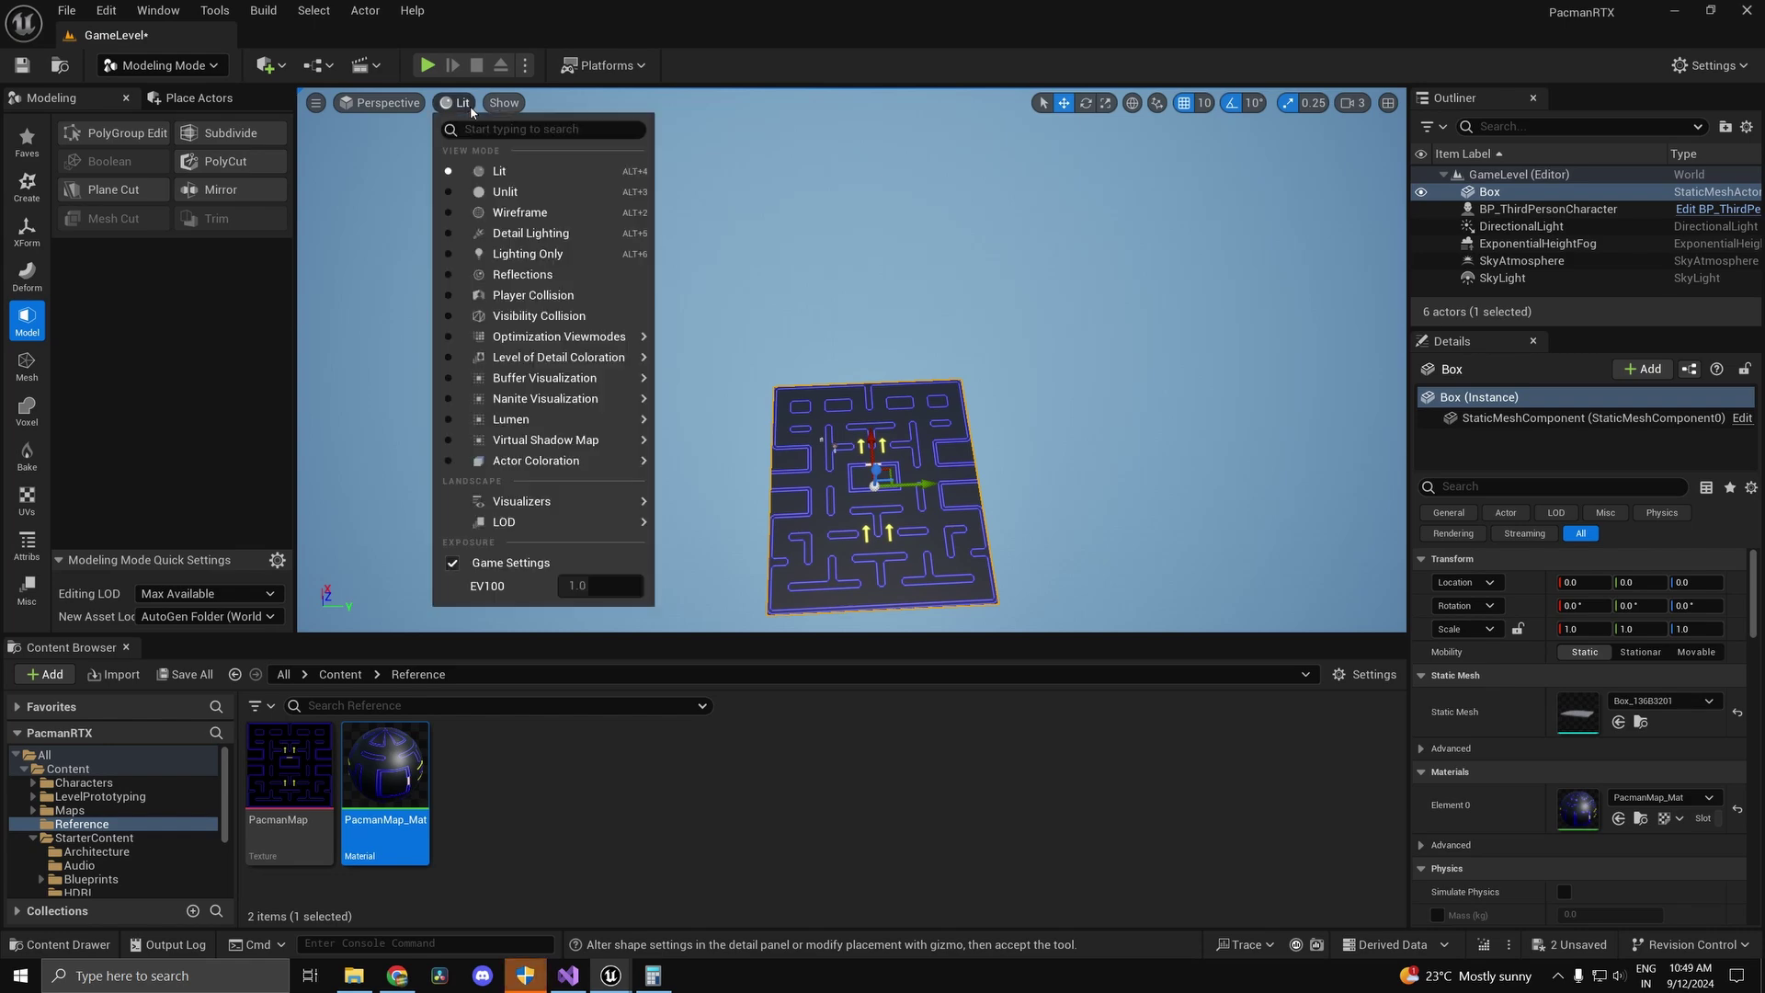
{"action": "left_click", "coordinate": [499, 171]}
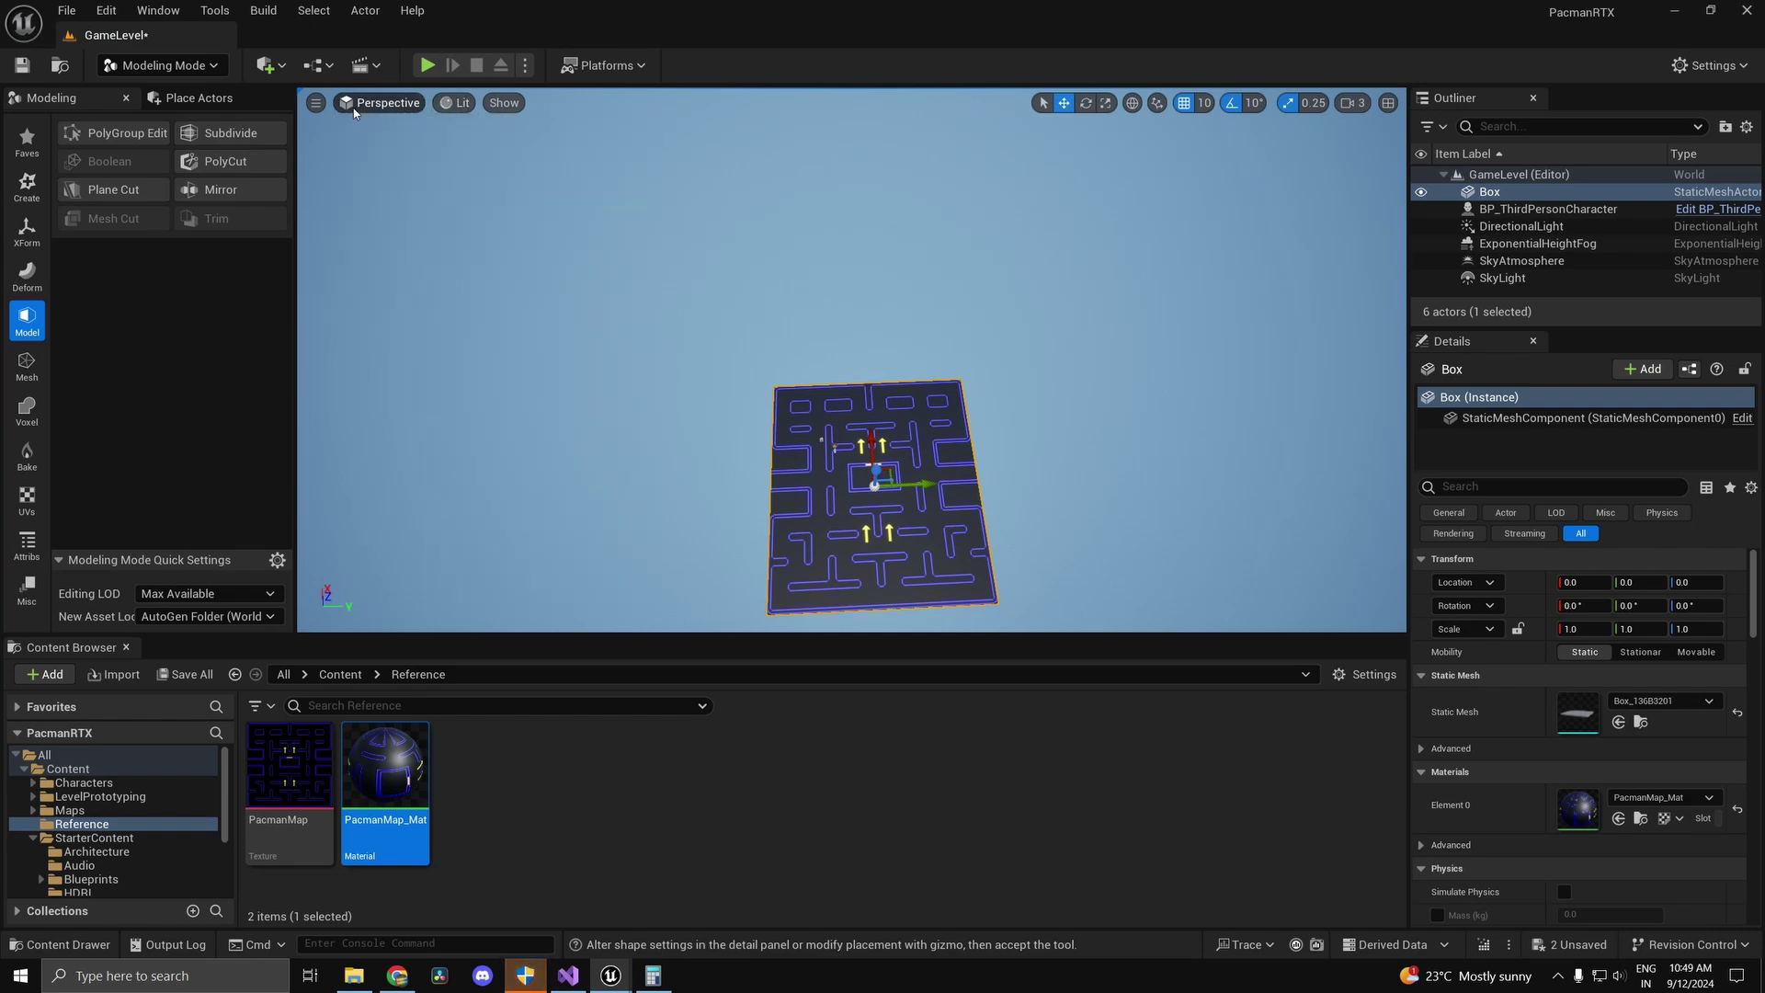